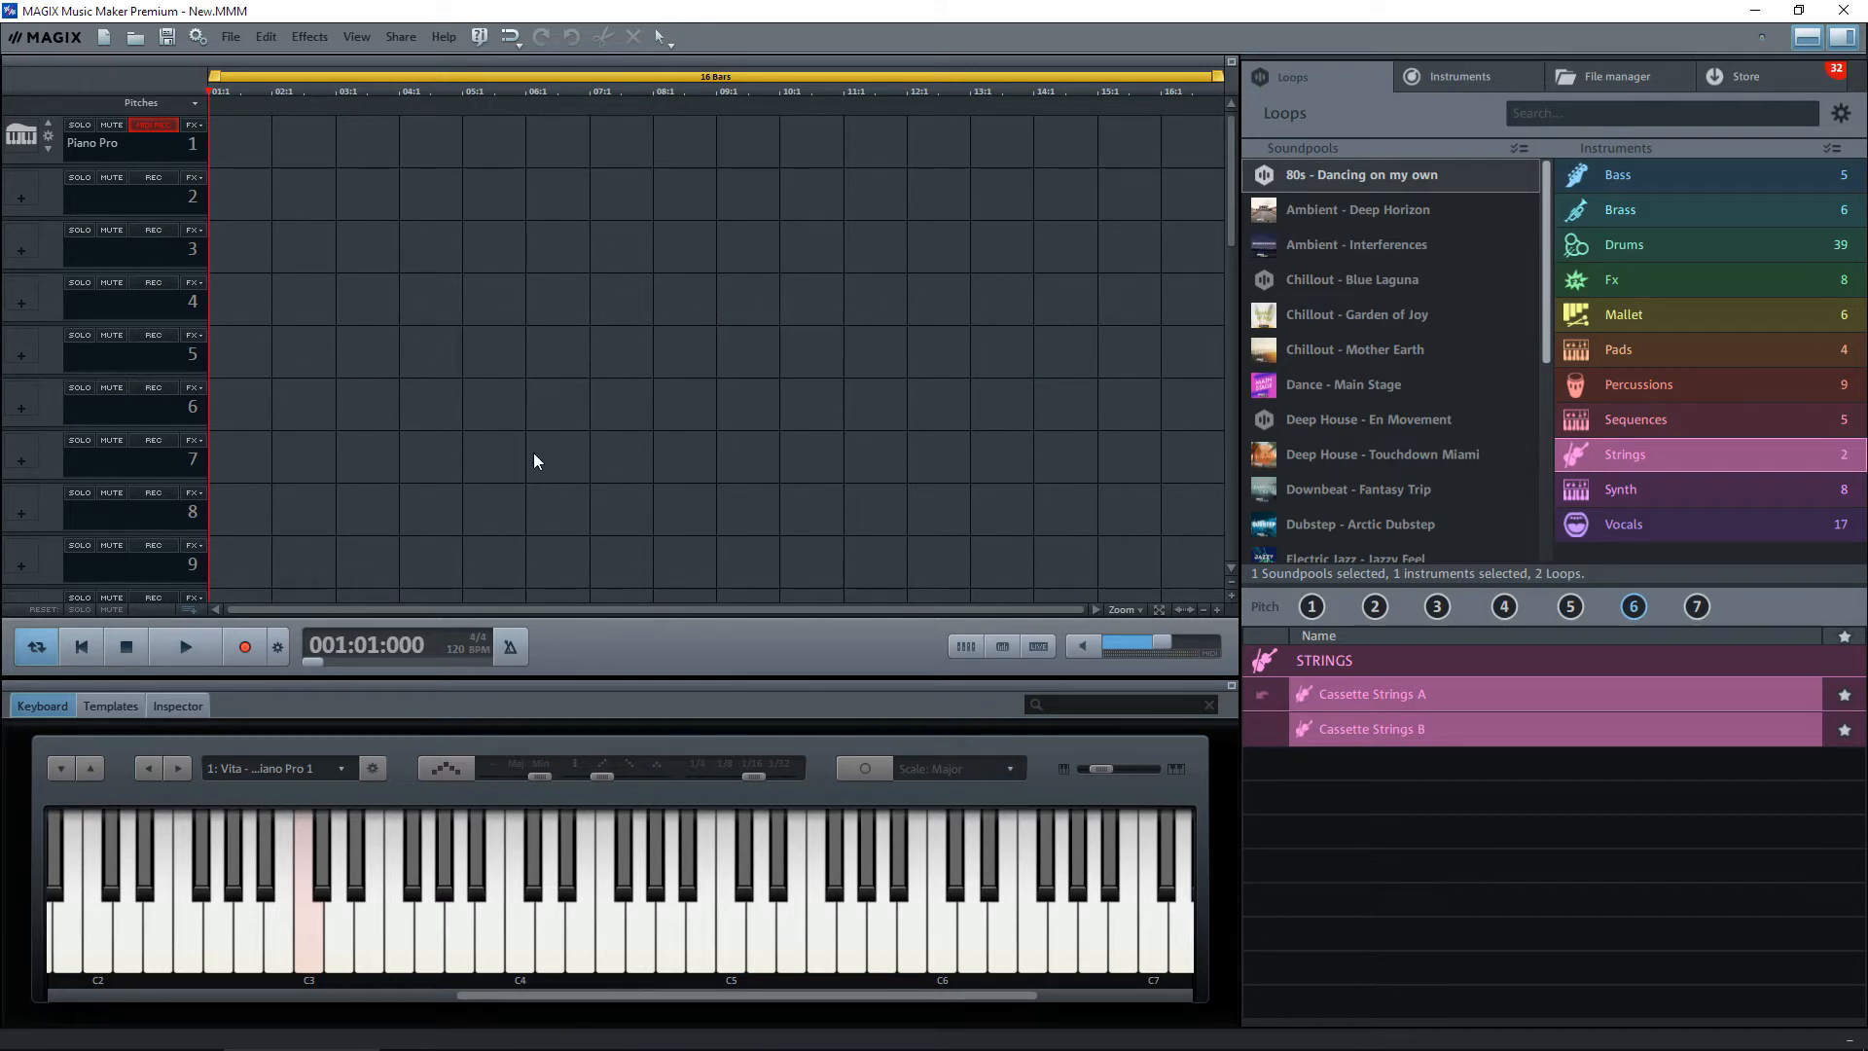
# Set the MIDI input device to CASIO USB-MIDI in the program's audio/MIDI settings.
pyautogui.click(230, 38)
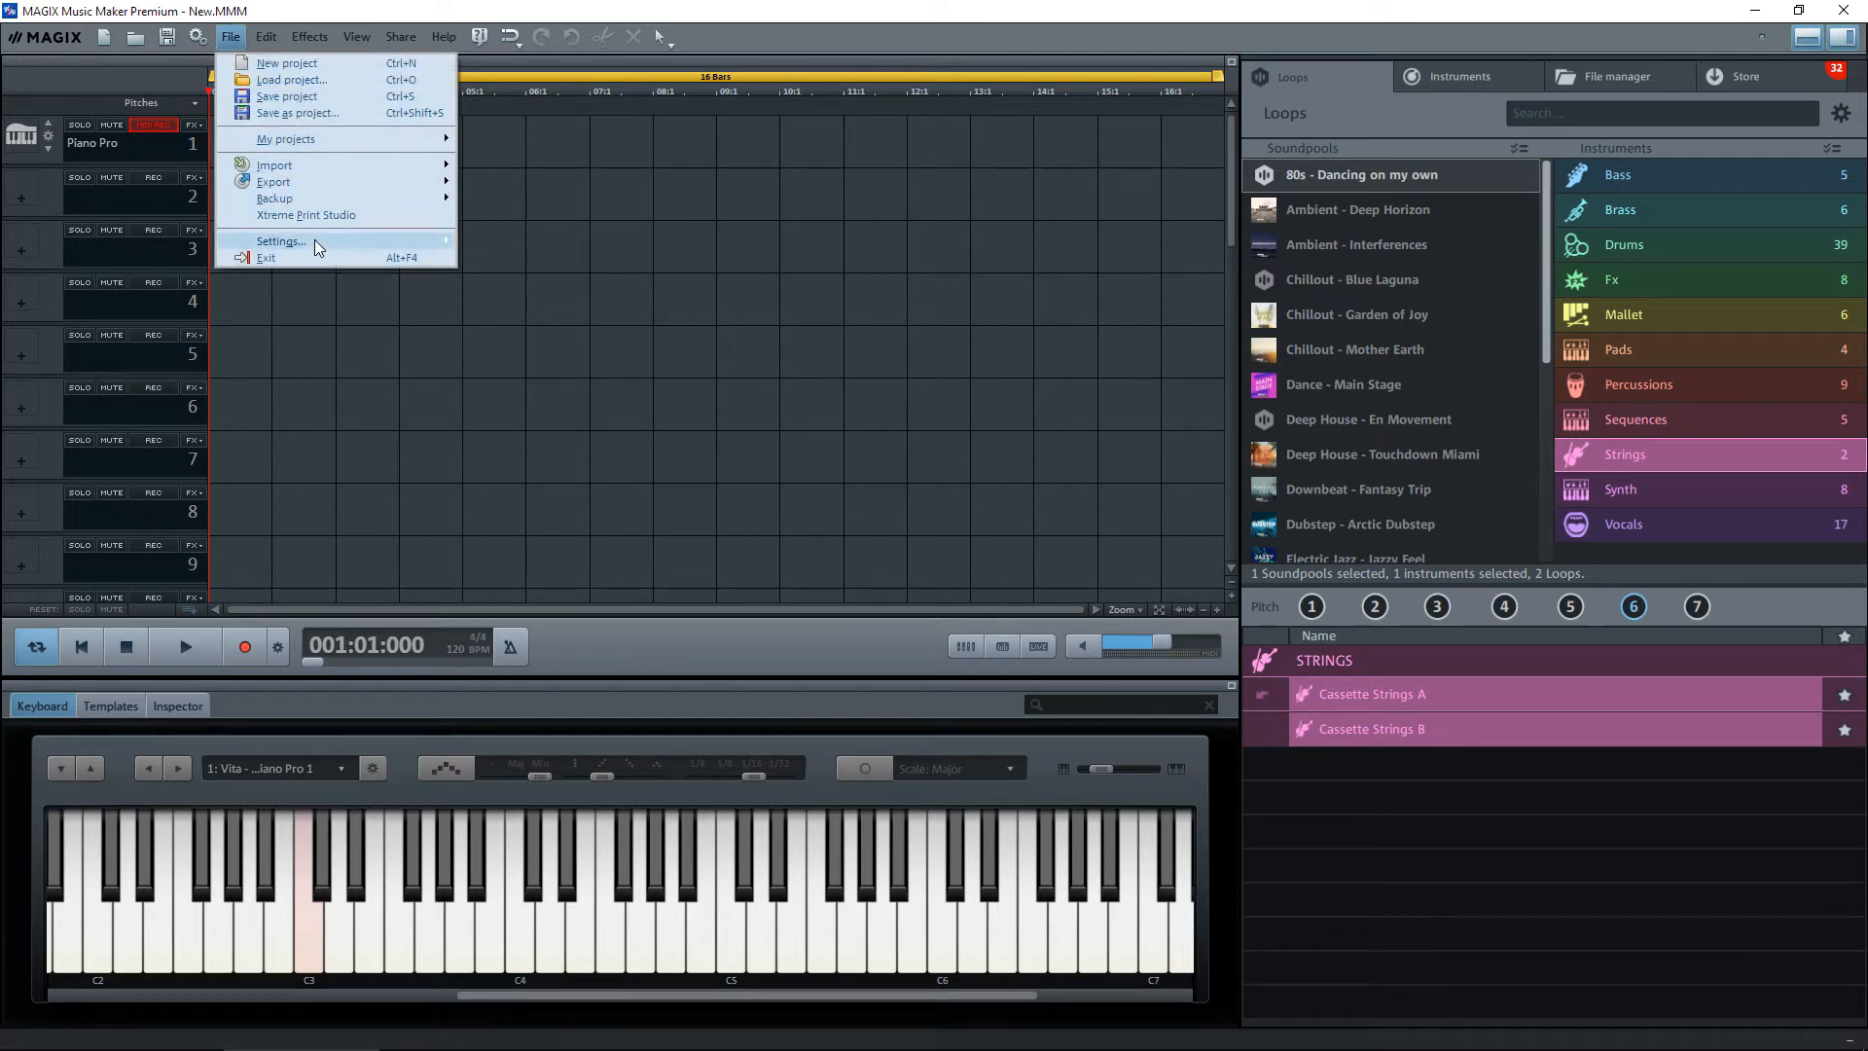
pyautogui.moveTo(328, 243)
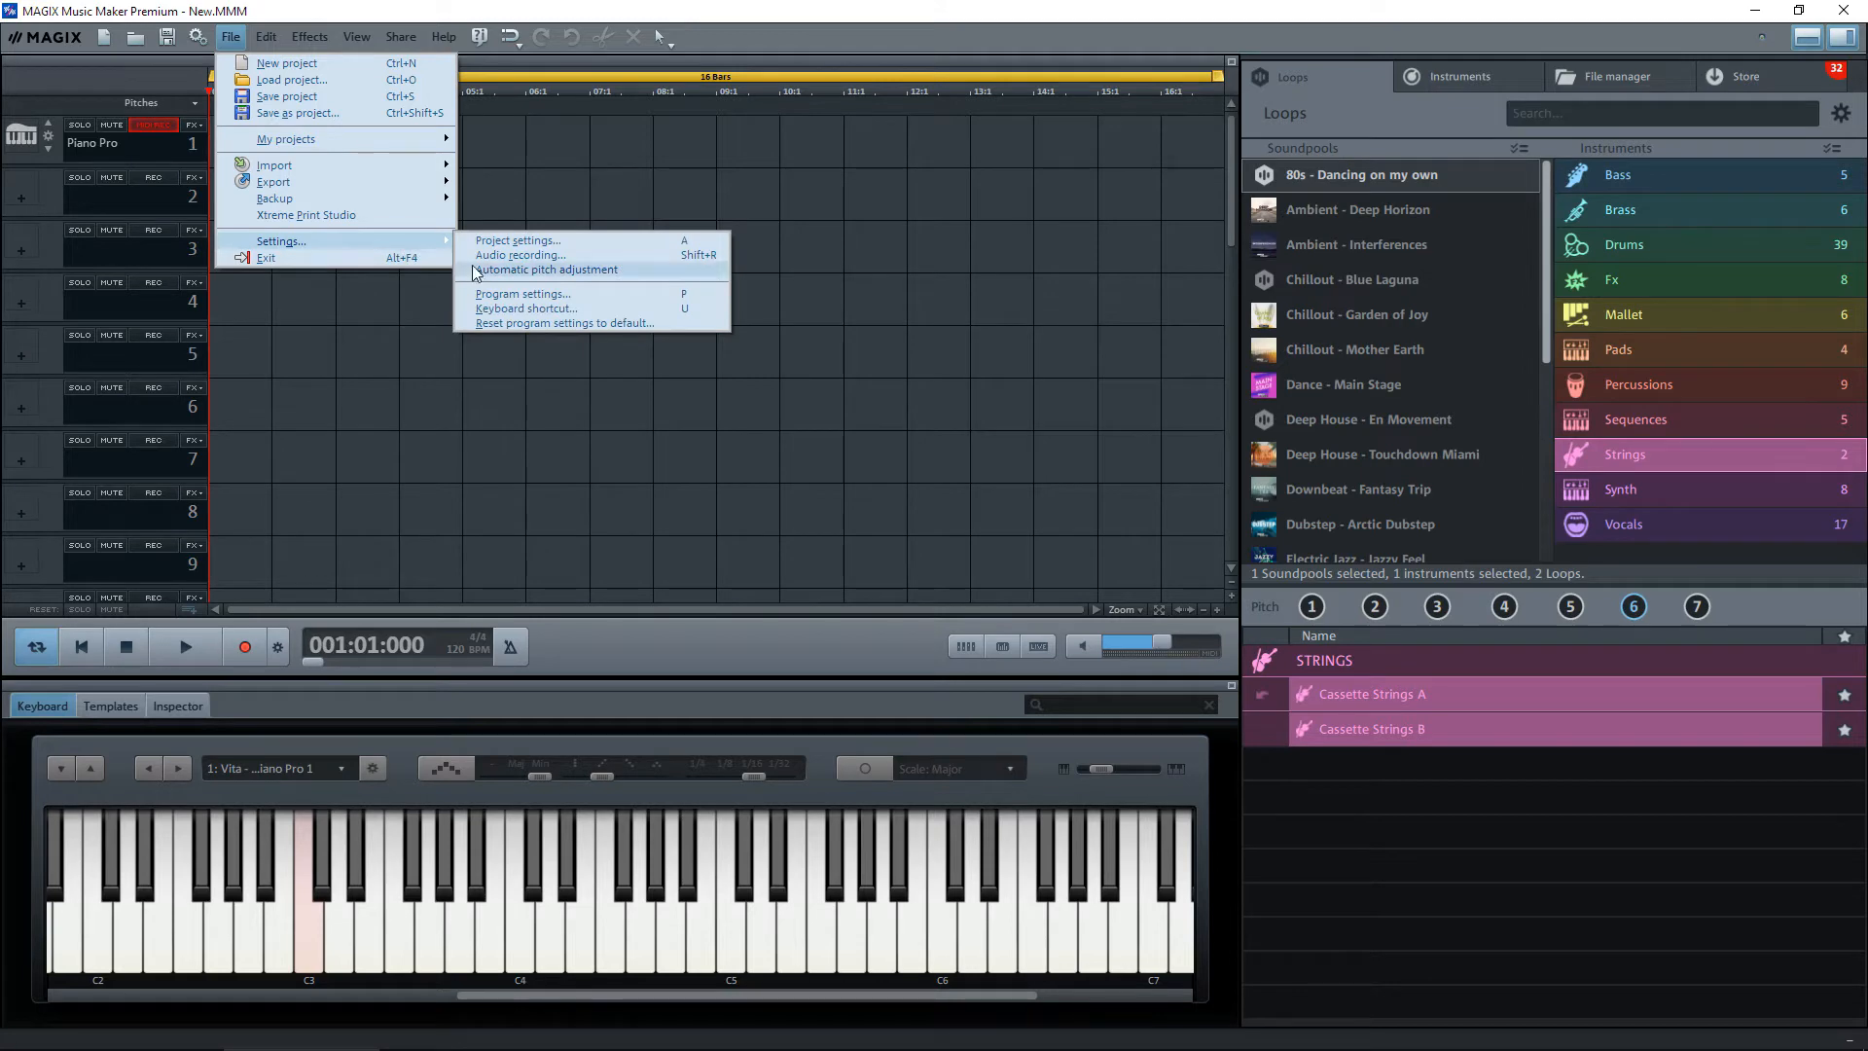
pyautogui.click(513, 293)
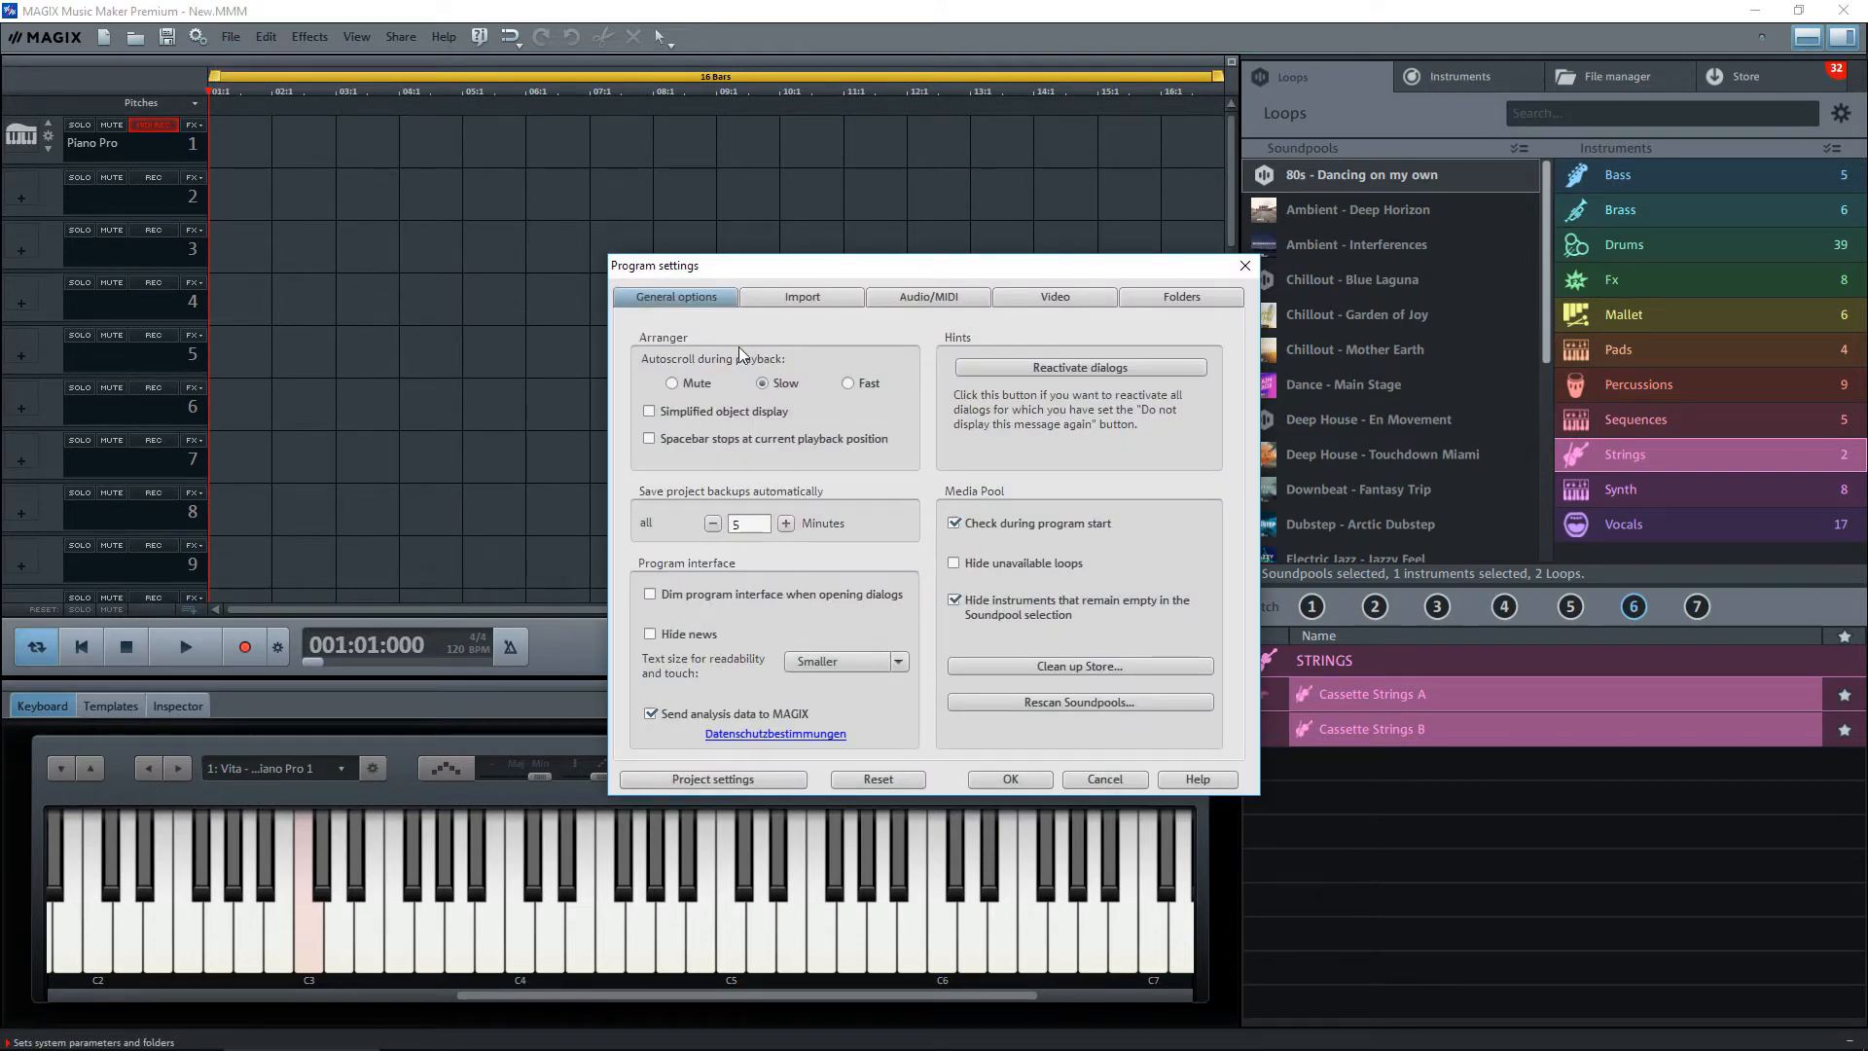
pyautogui.click(918, 293)
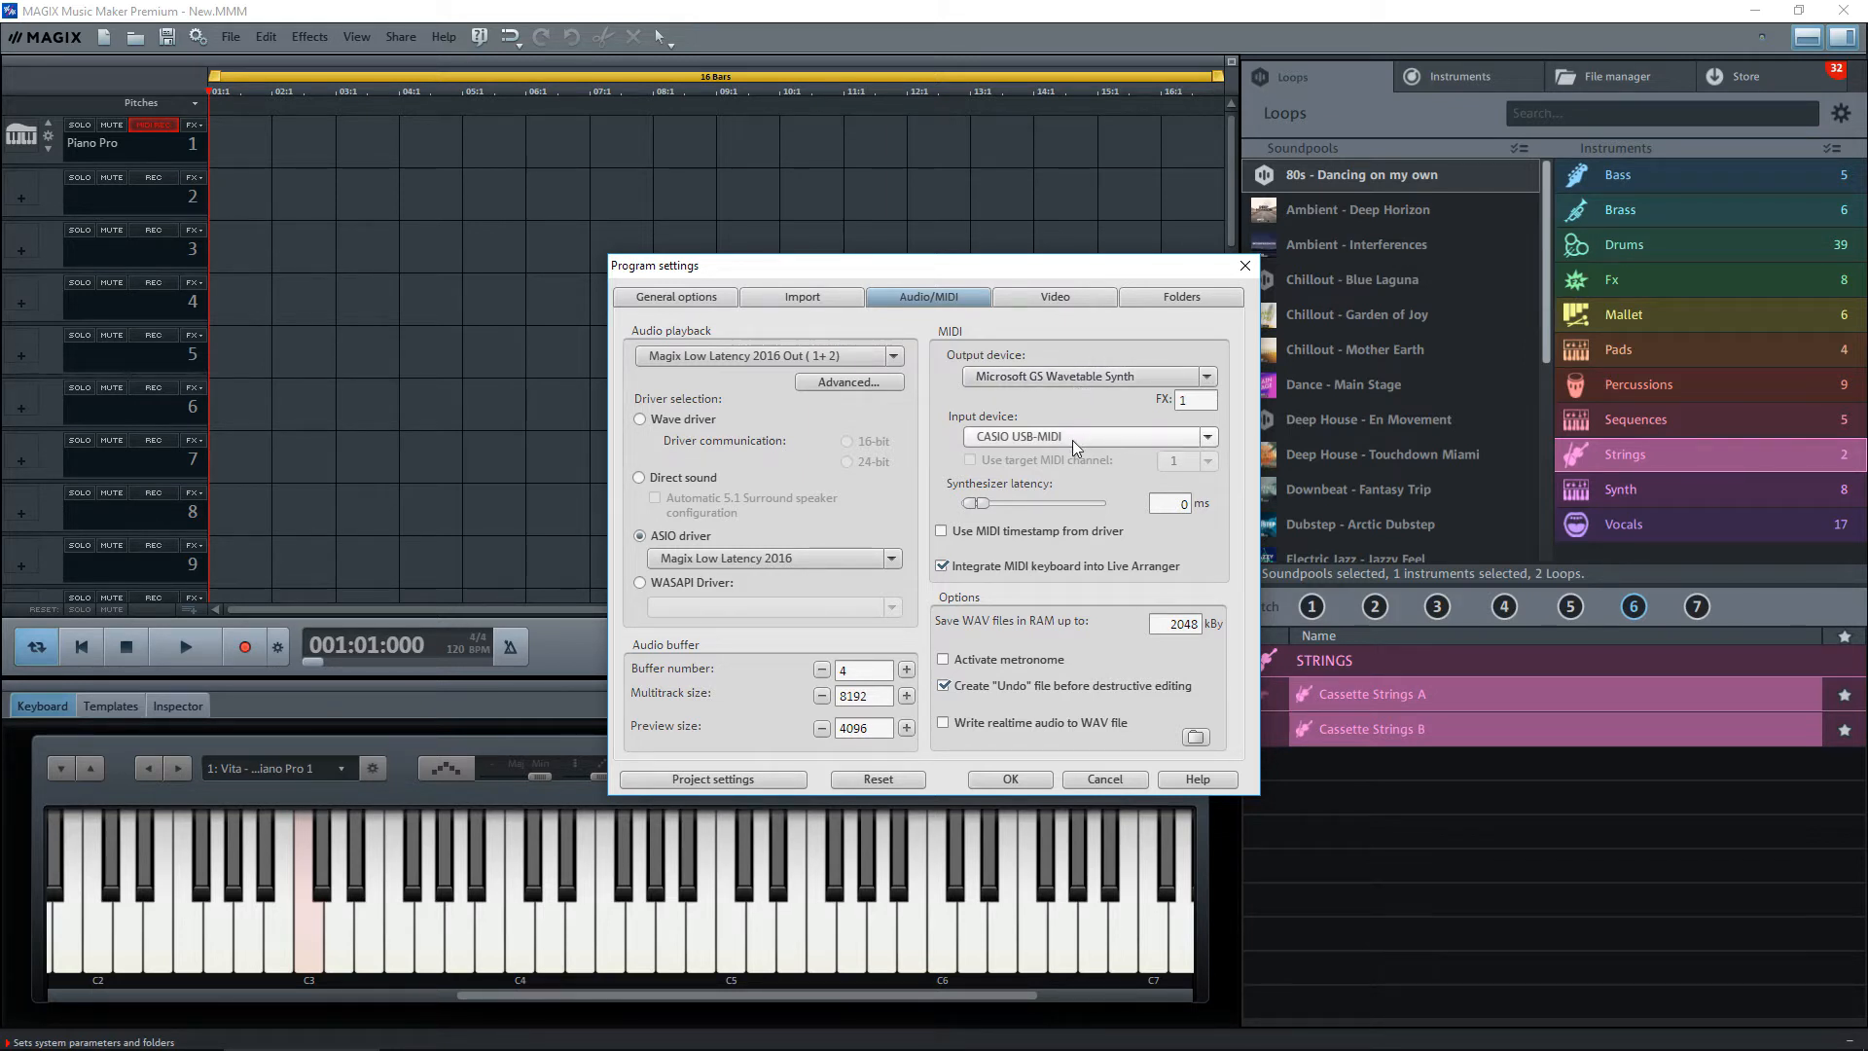
pyautogui.click(1208, 438)
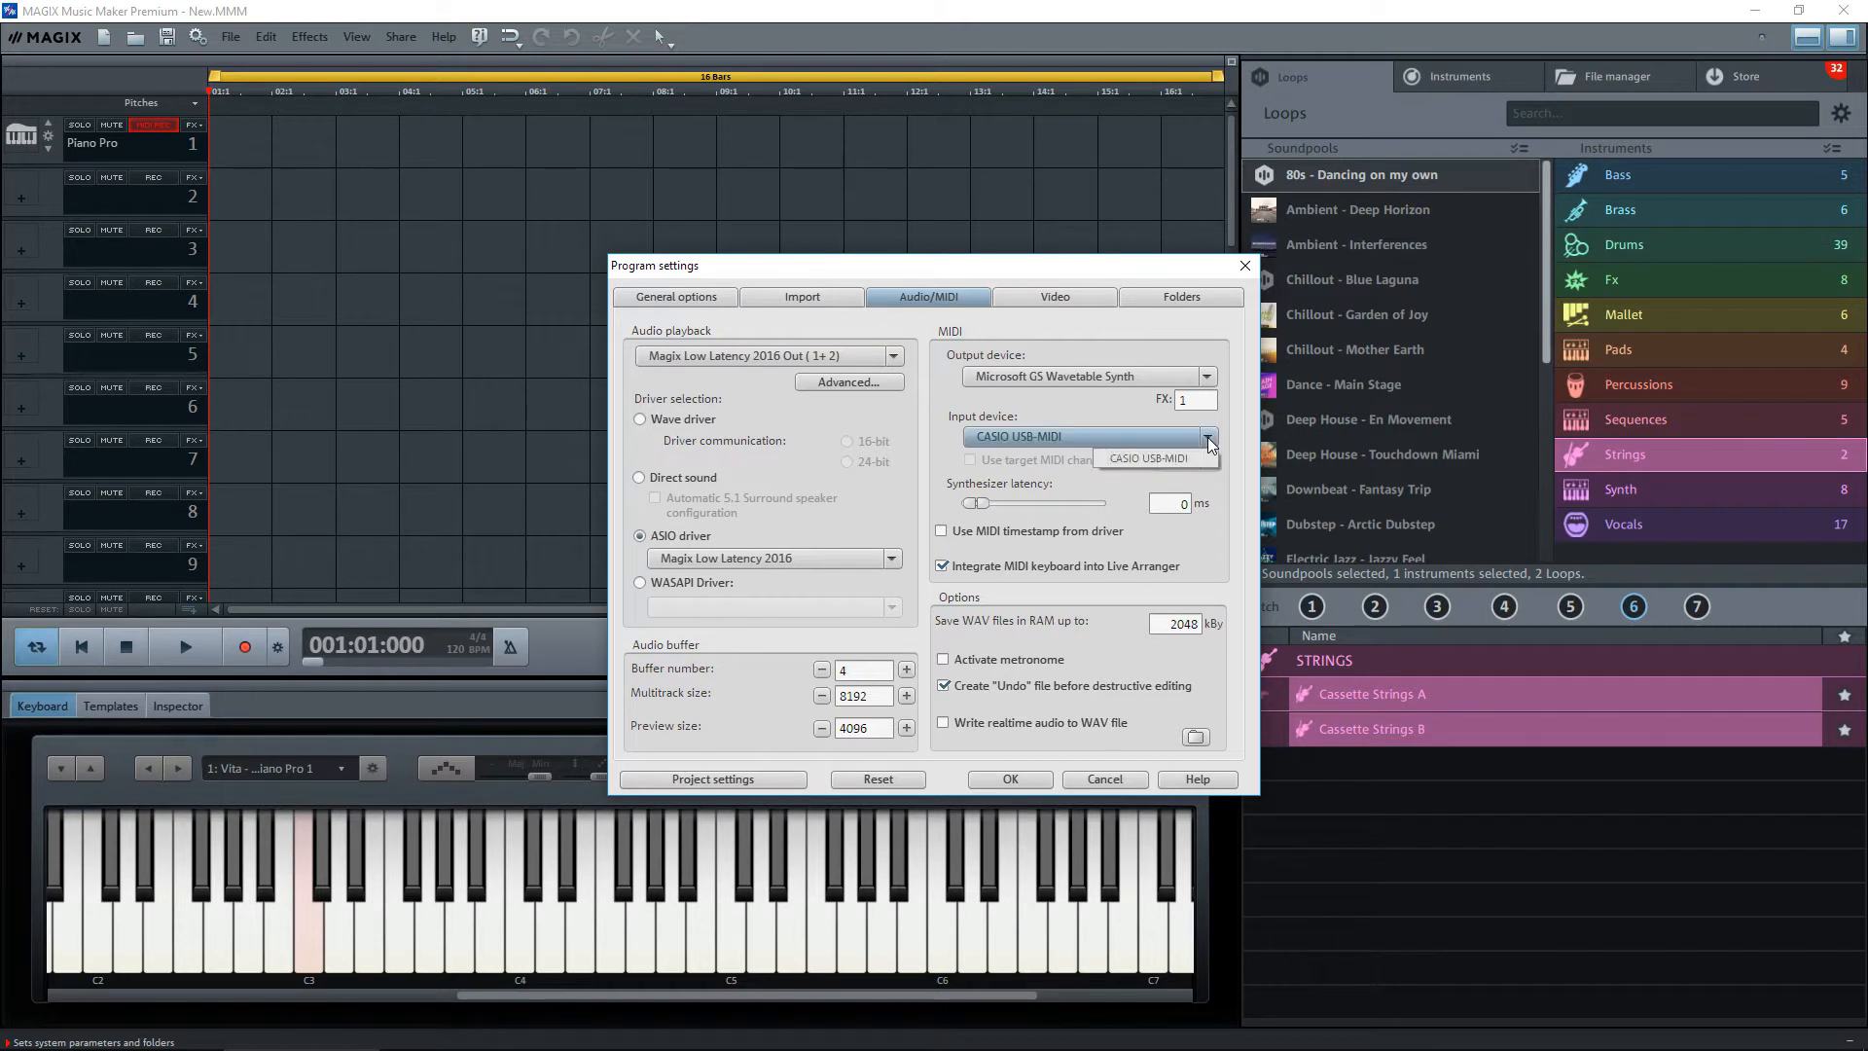
pyautogui.click(1136, 458)
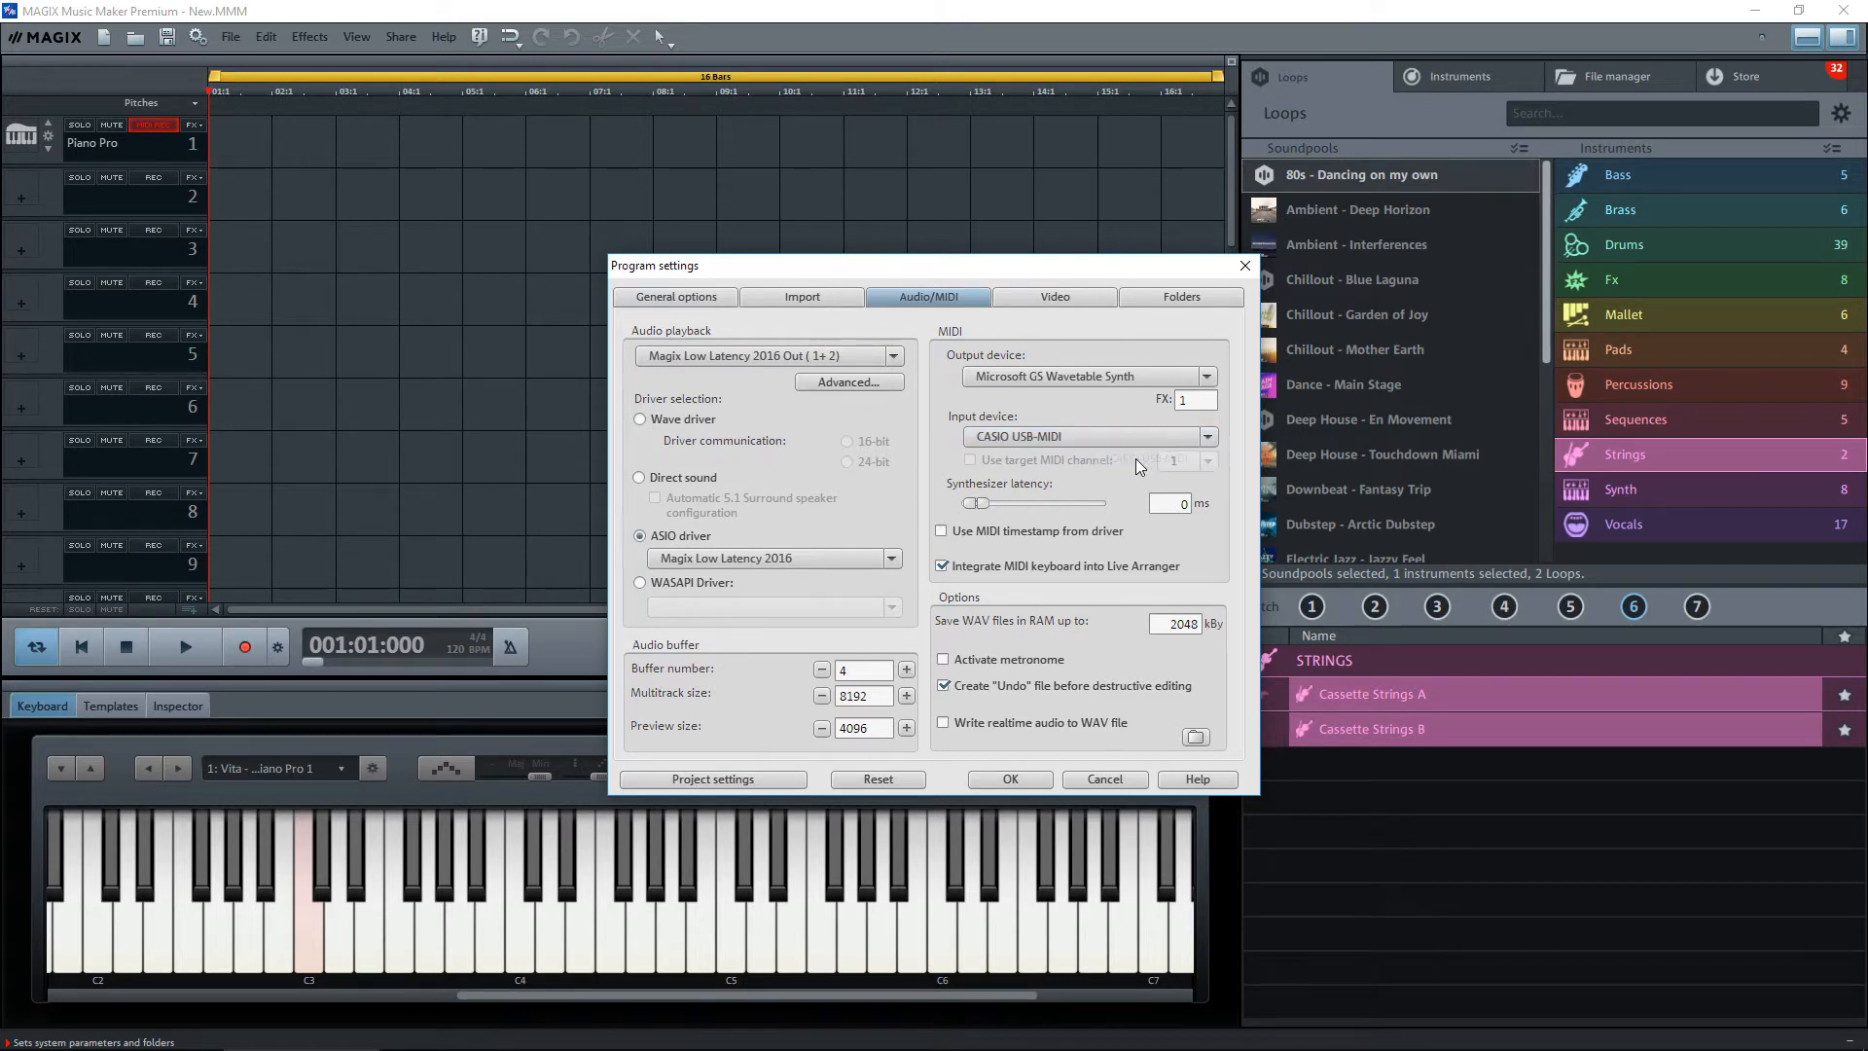
pyautogui.click(1009, 779)
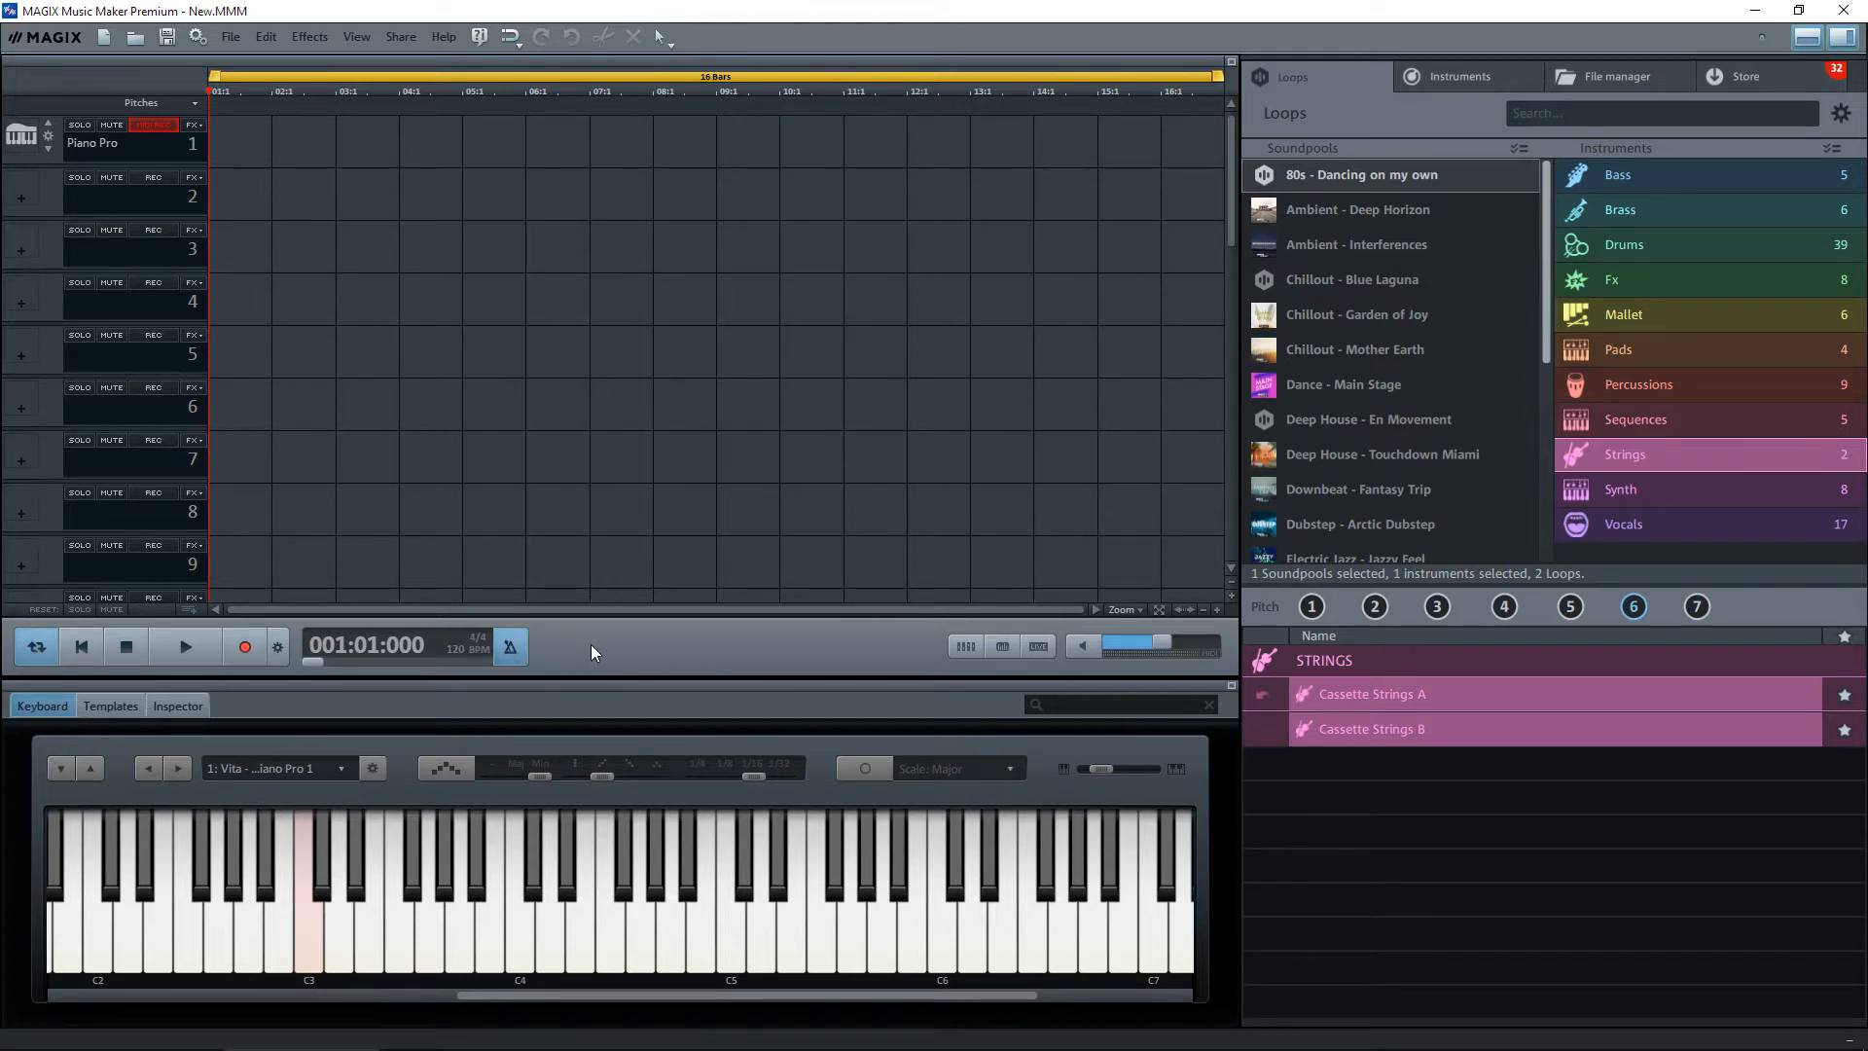
# Play the empty project to hear the metronome beat, and confirm the project tempo at 120 BPM.
pyautogui.press('space')
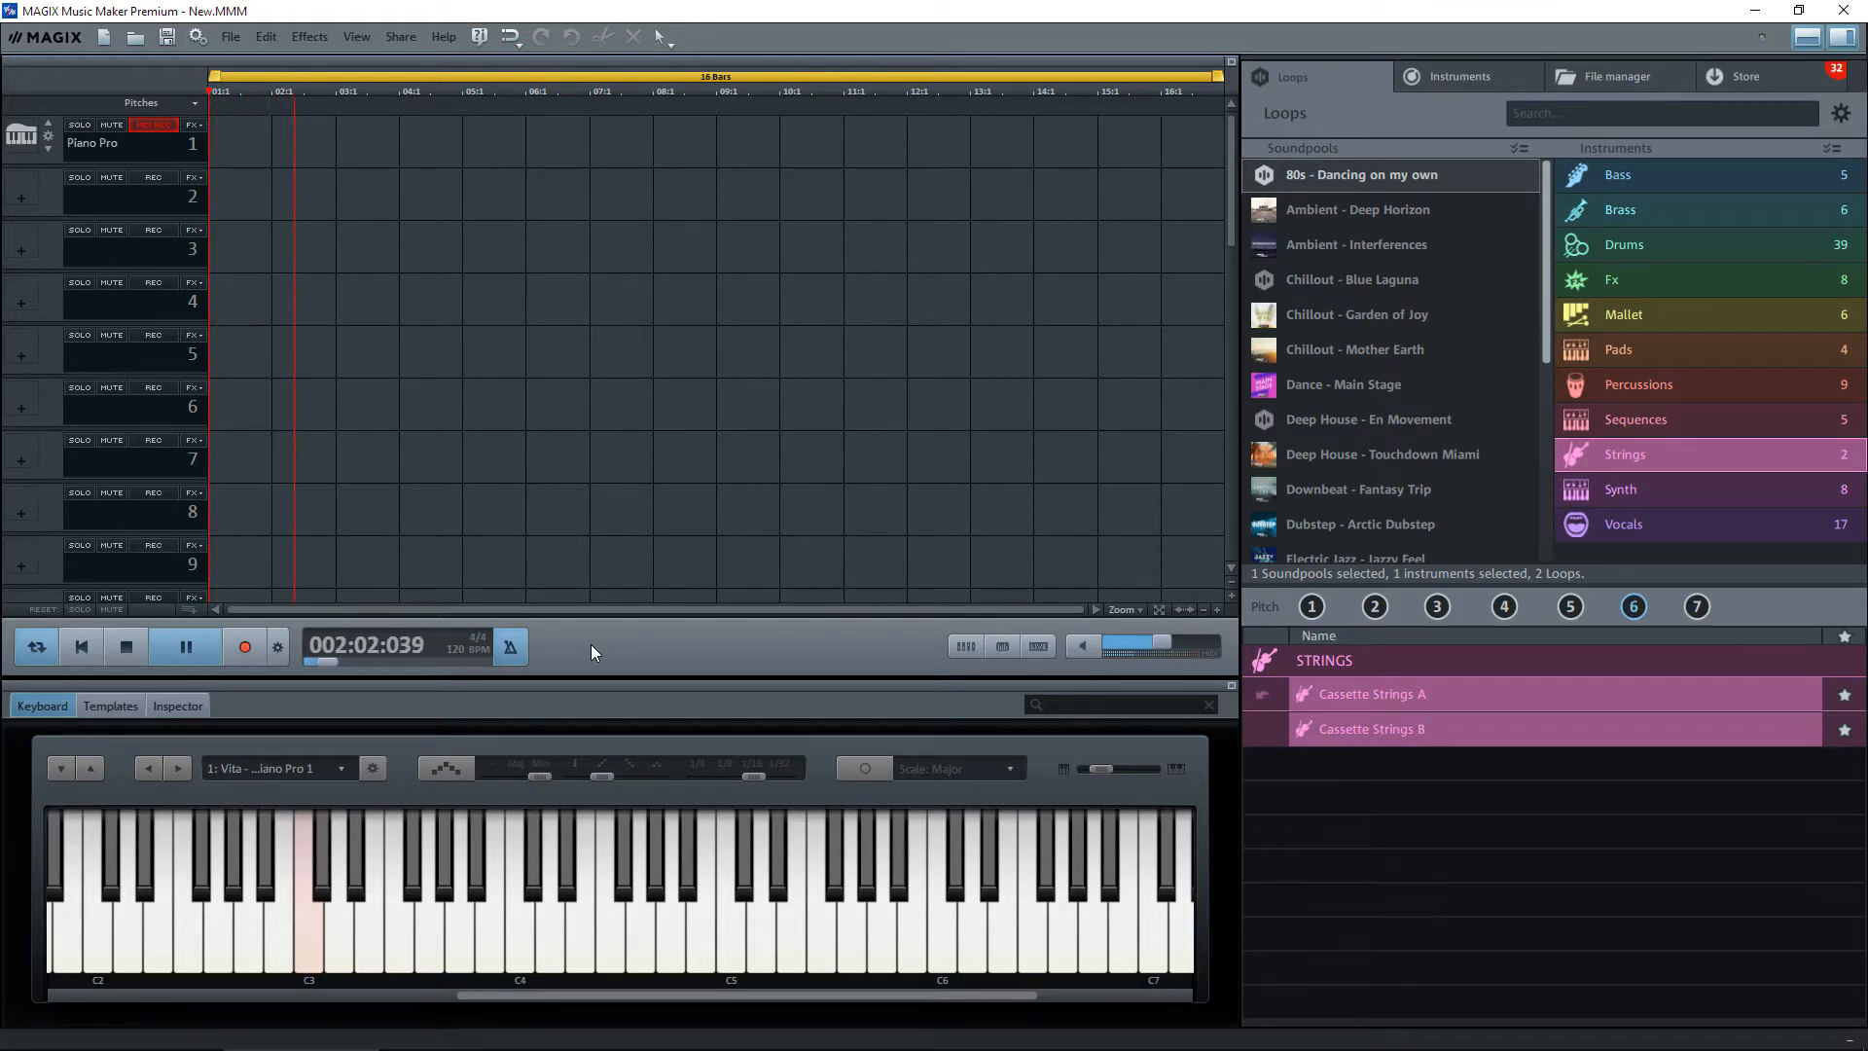
pyautogui.press('space')
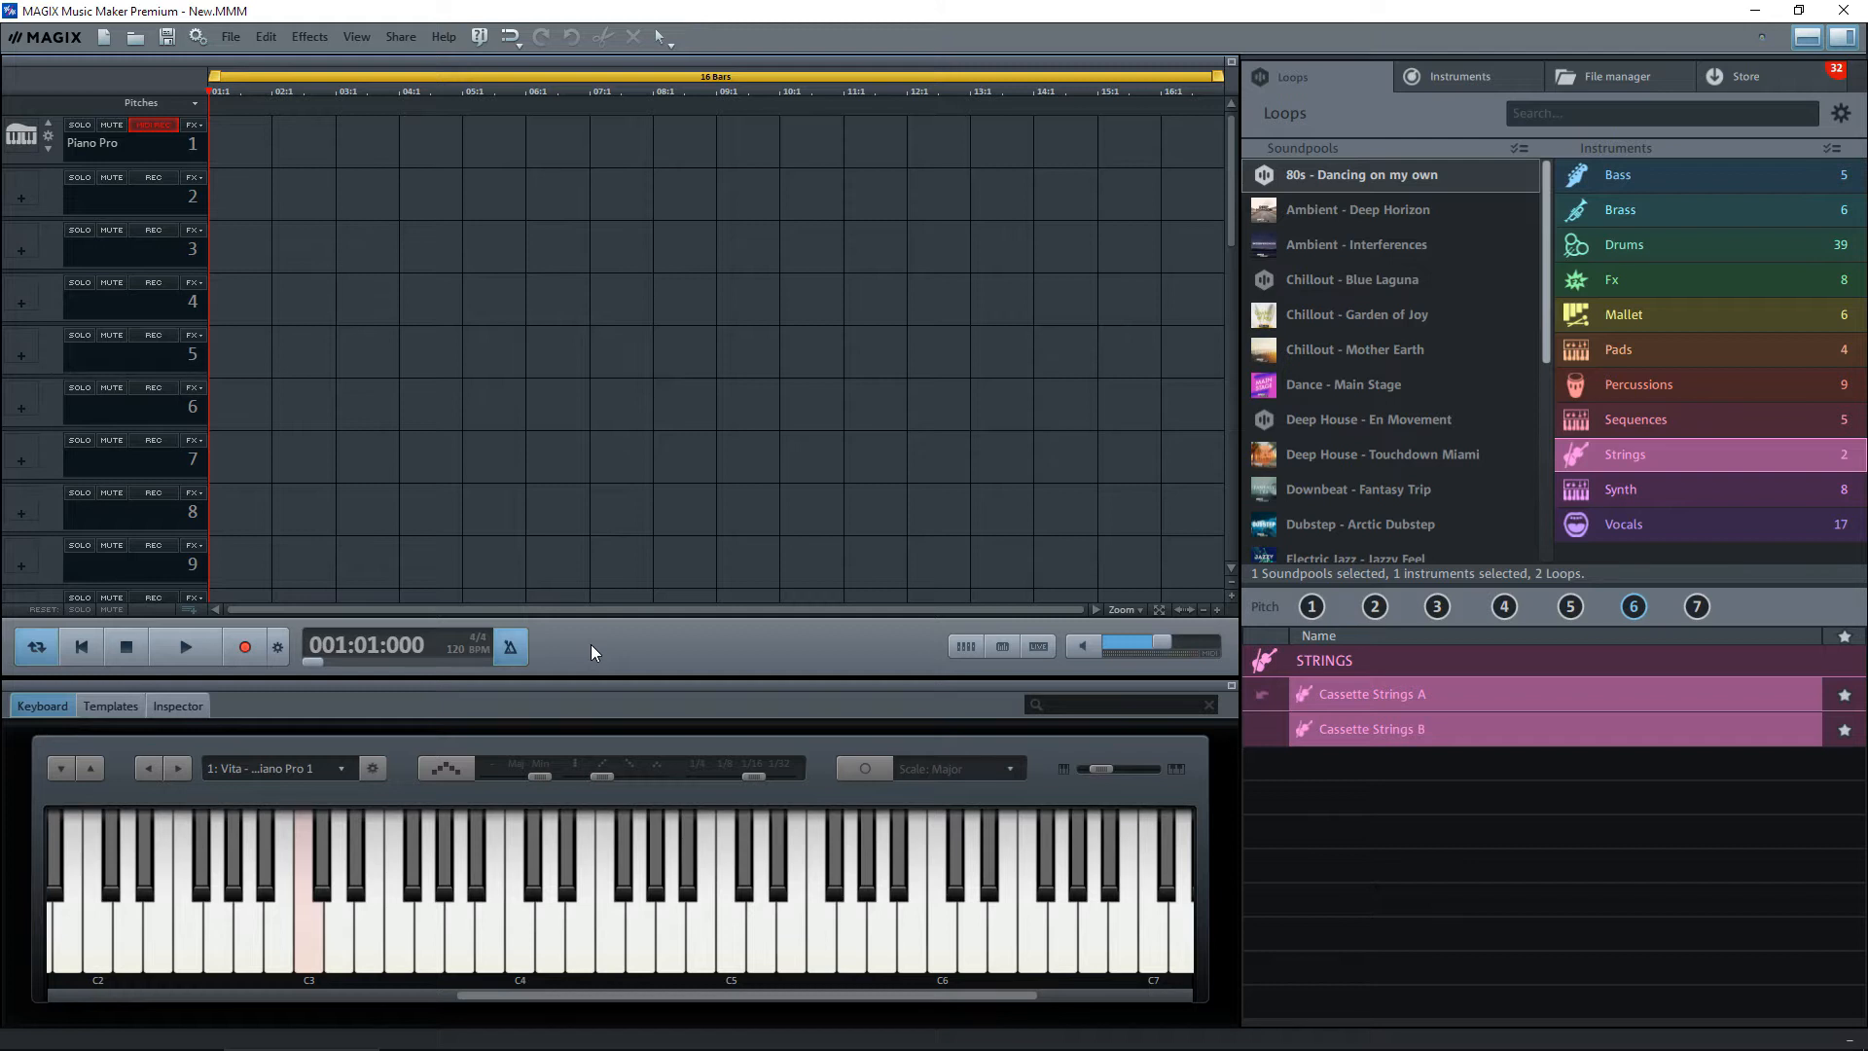
pyautogui.click(476, 650)
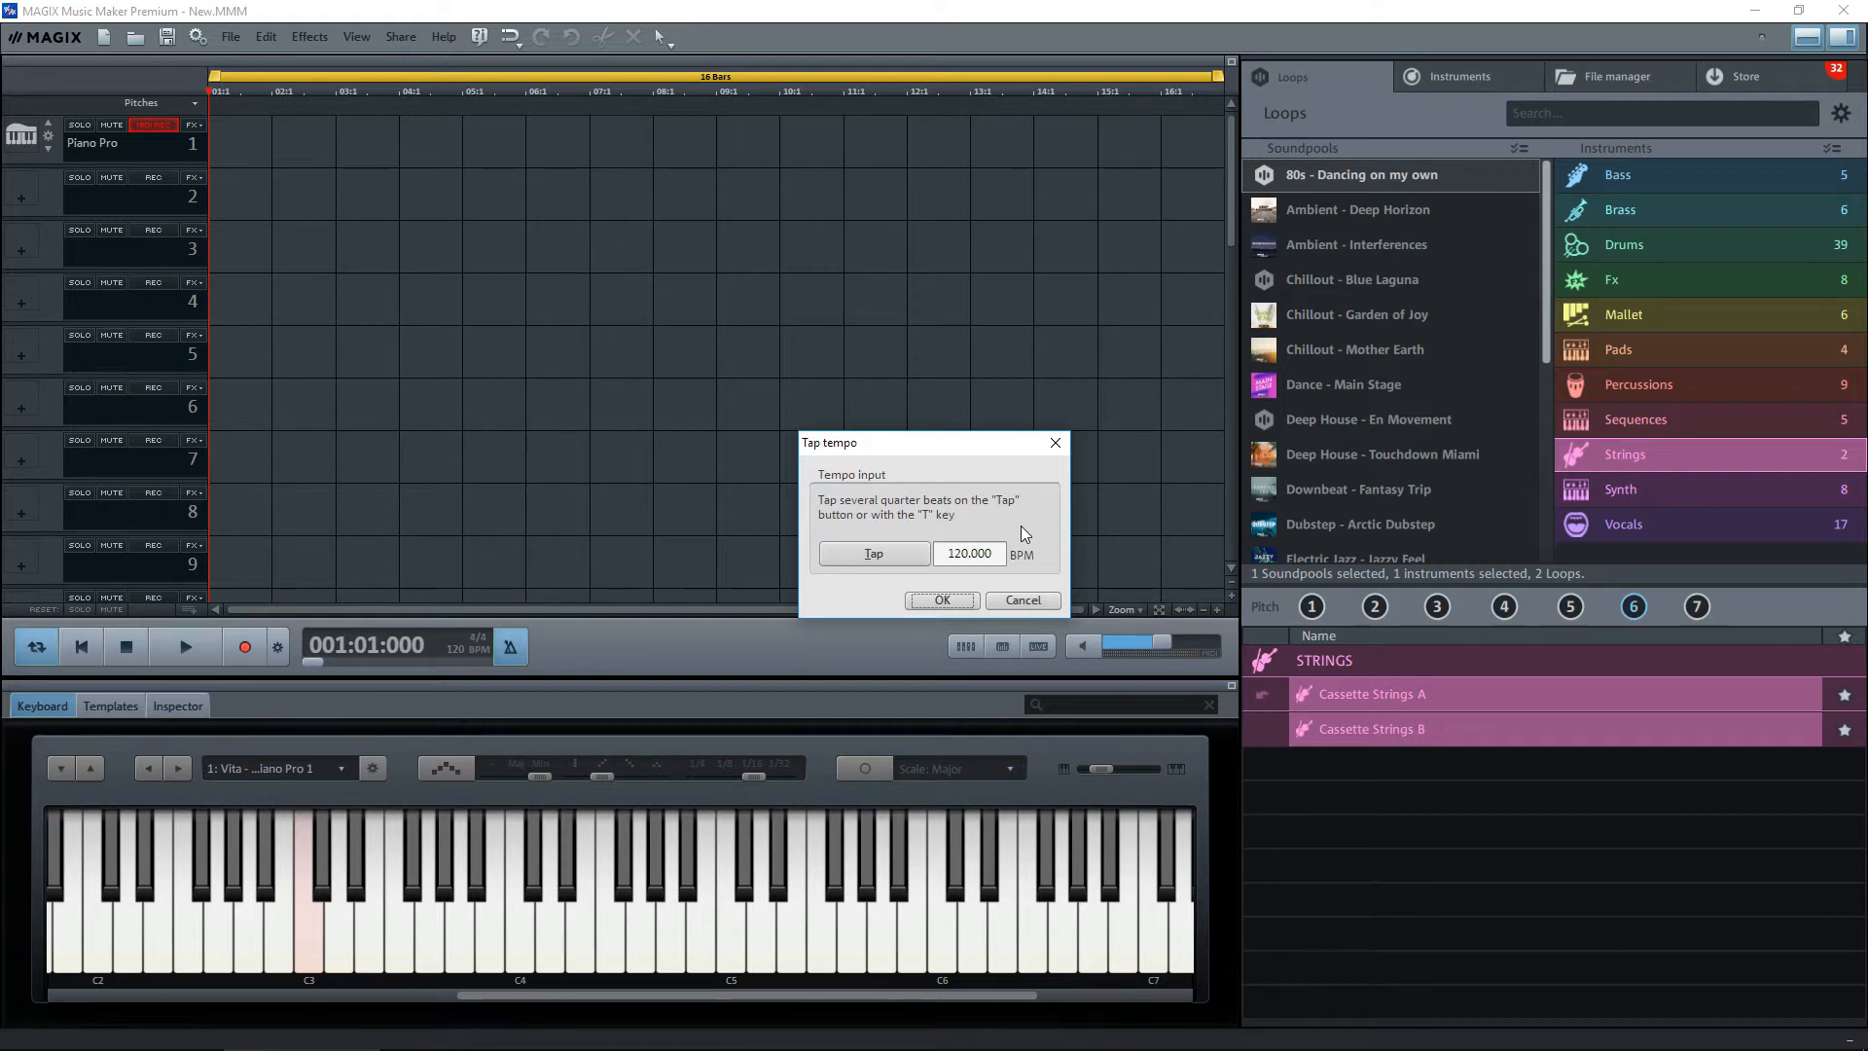
pyautogui.click(942, 599)
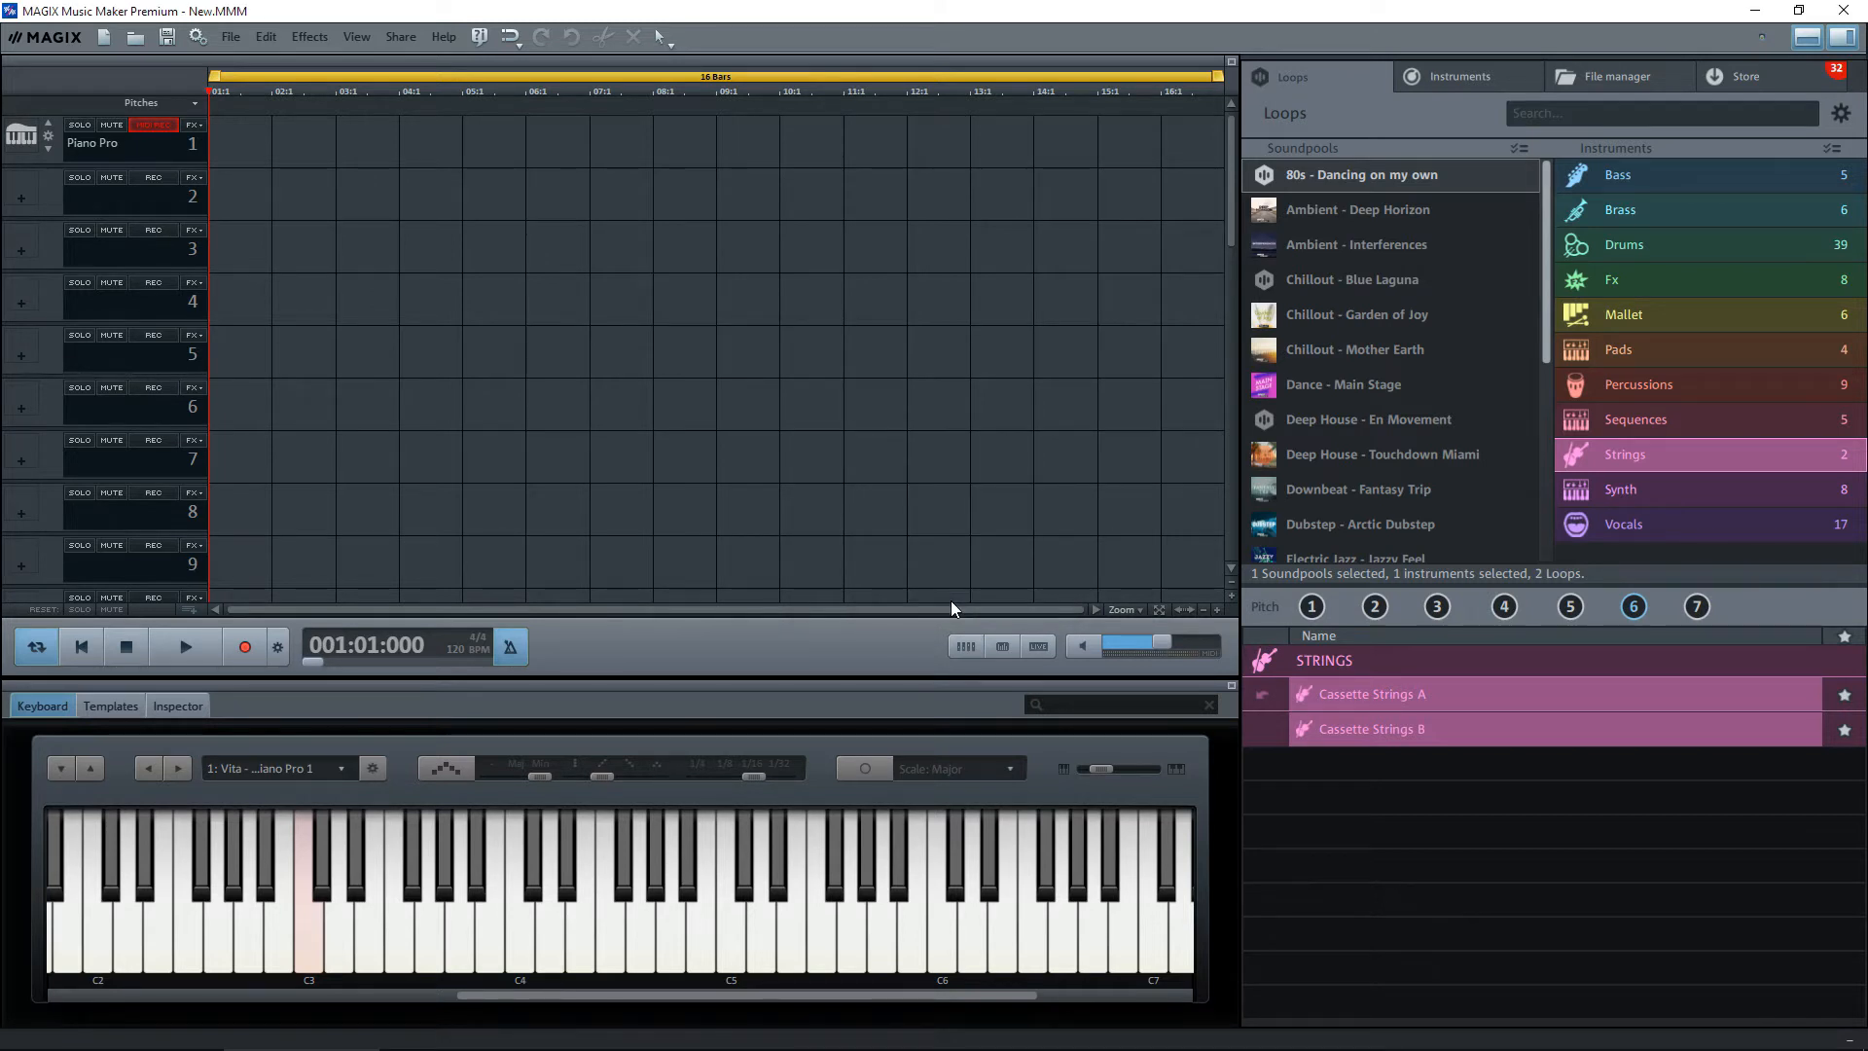
# Record a MIDI melody with Piano Pro on track 1 and play the recorded clip back.
pyautogui.click(245, 648)
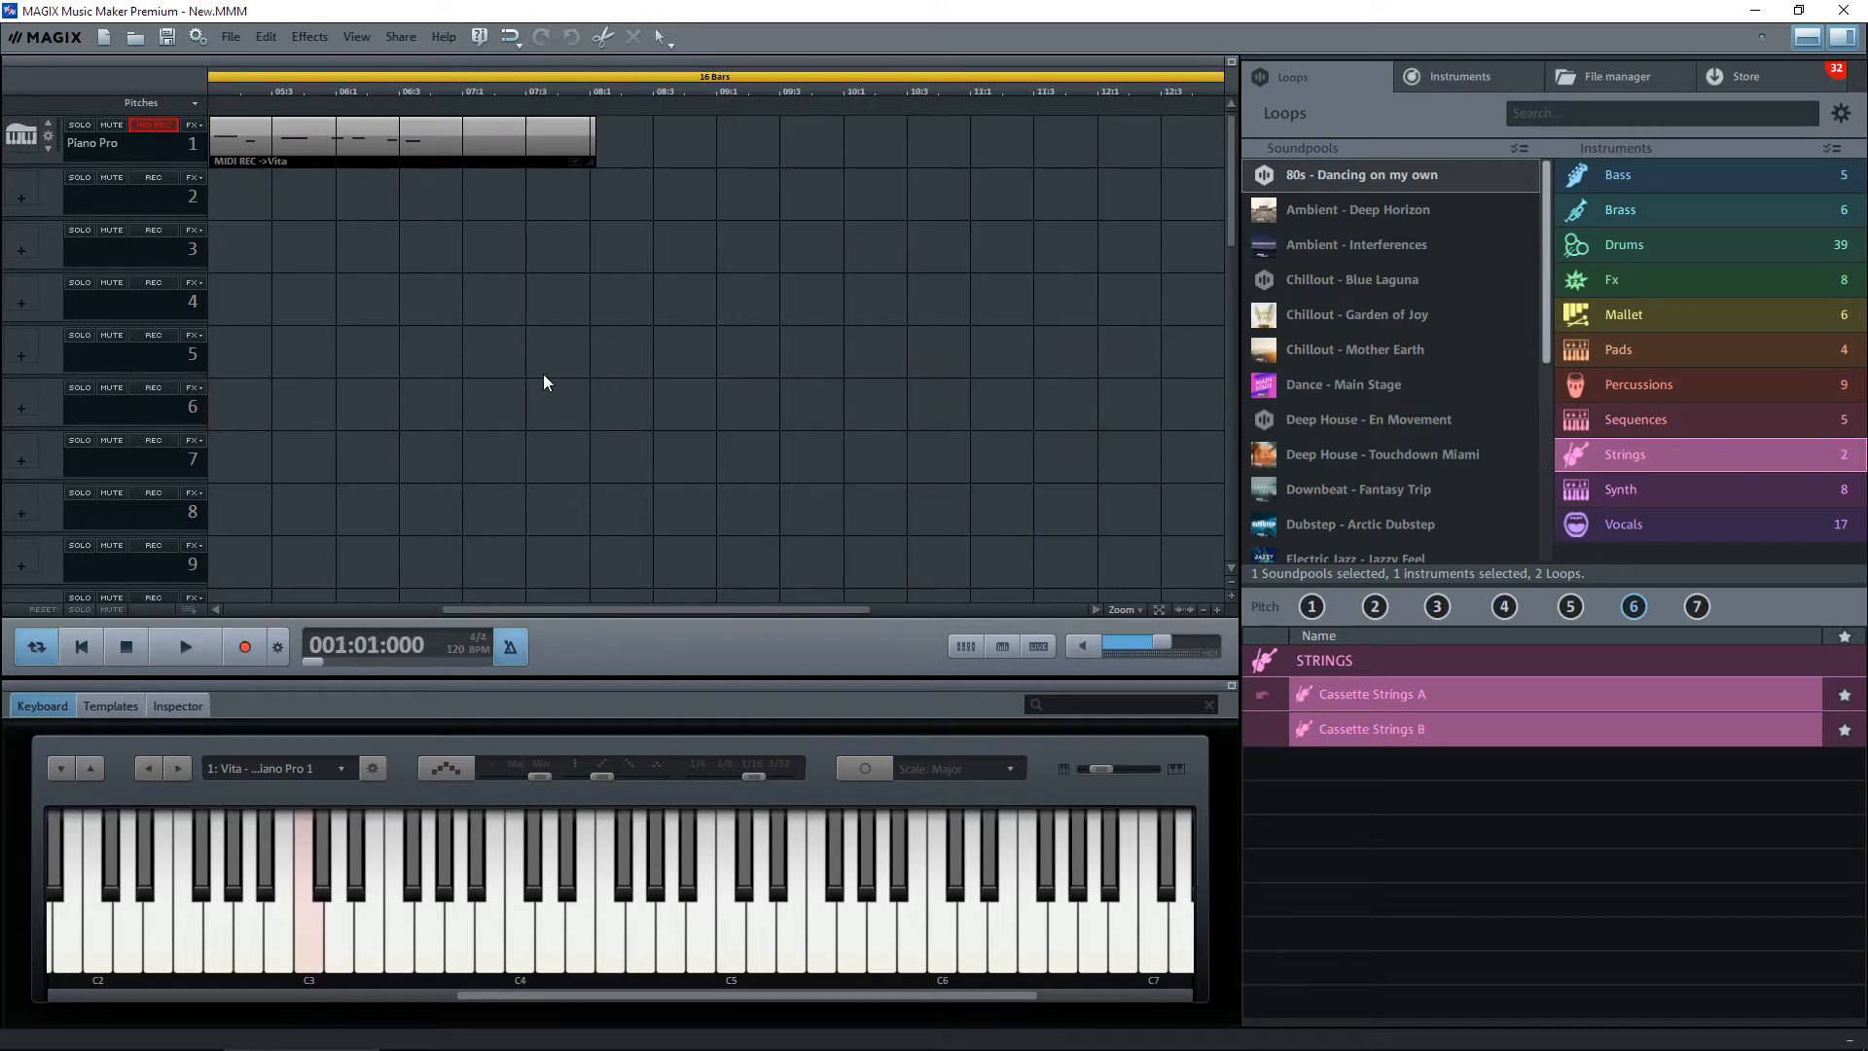
pyautogui.click(476, 146)
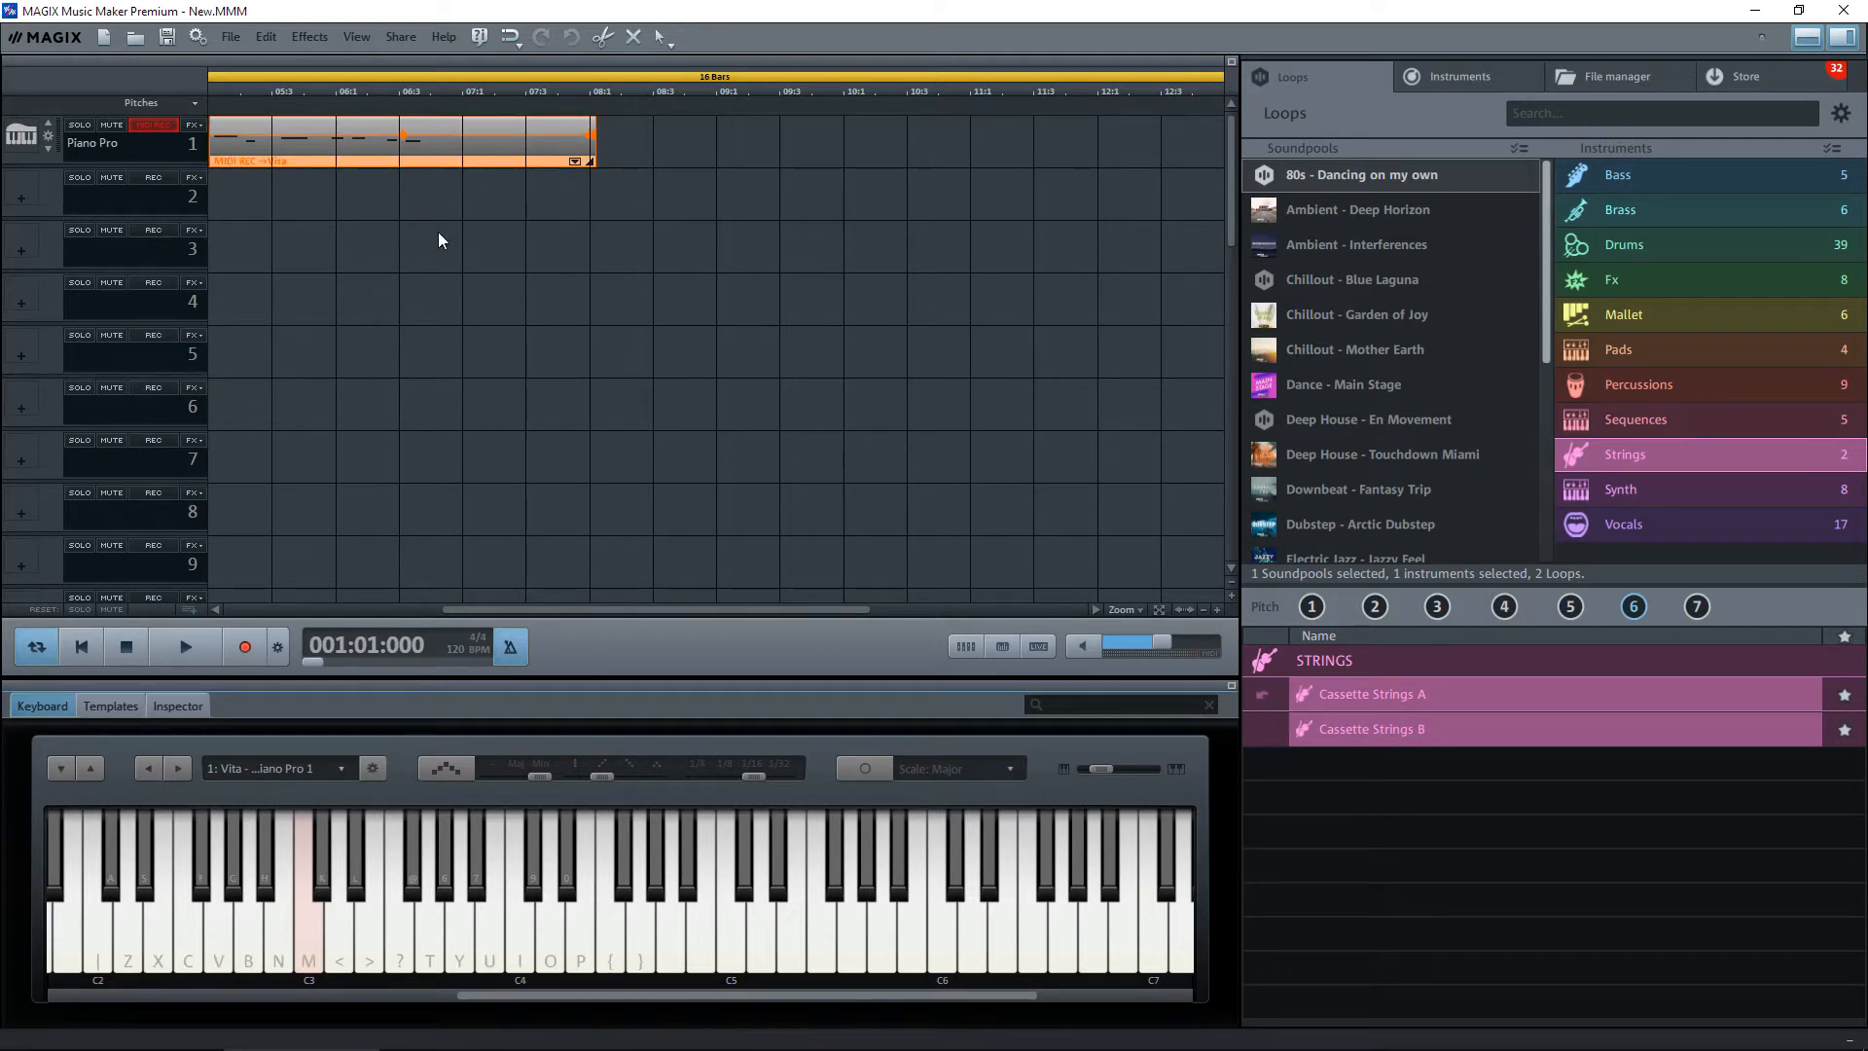
pyautogui.press('space')
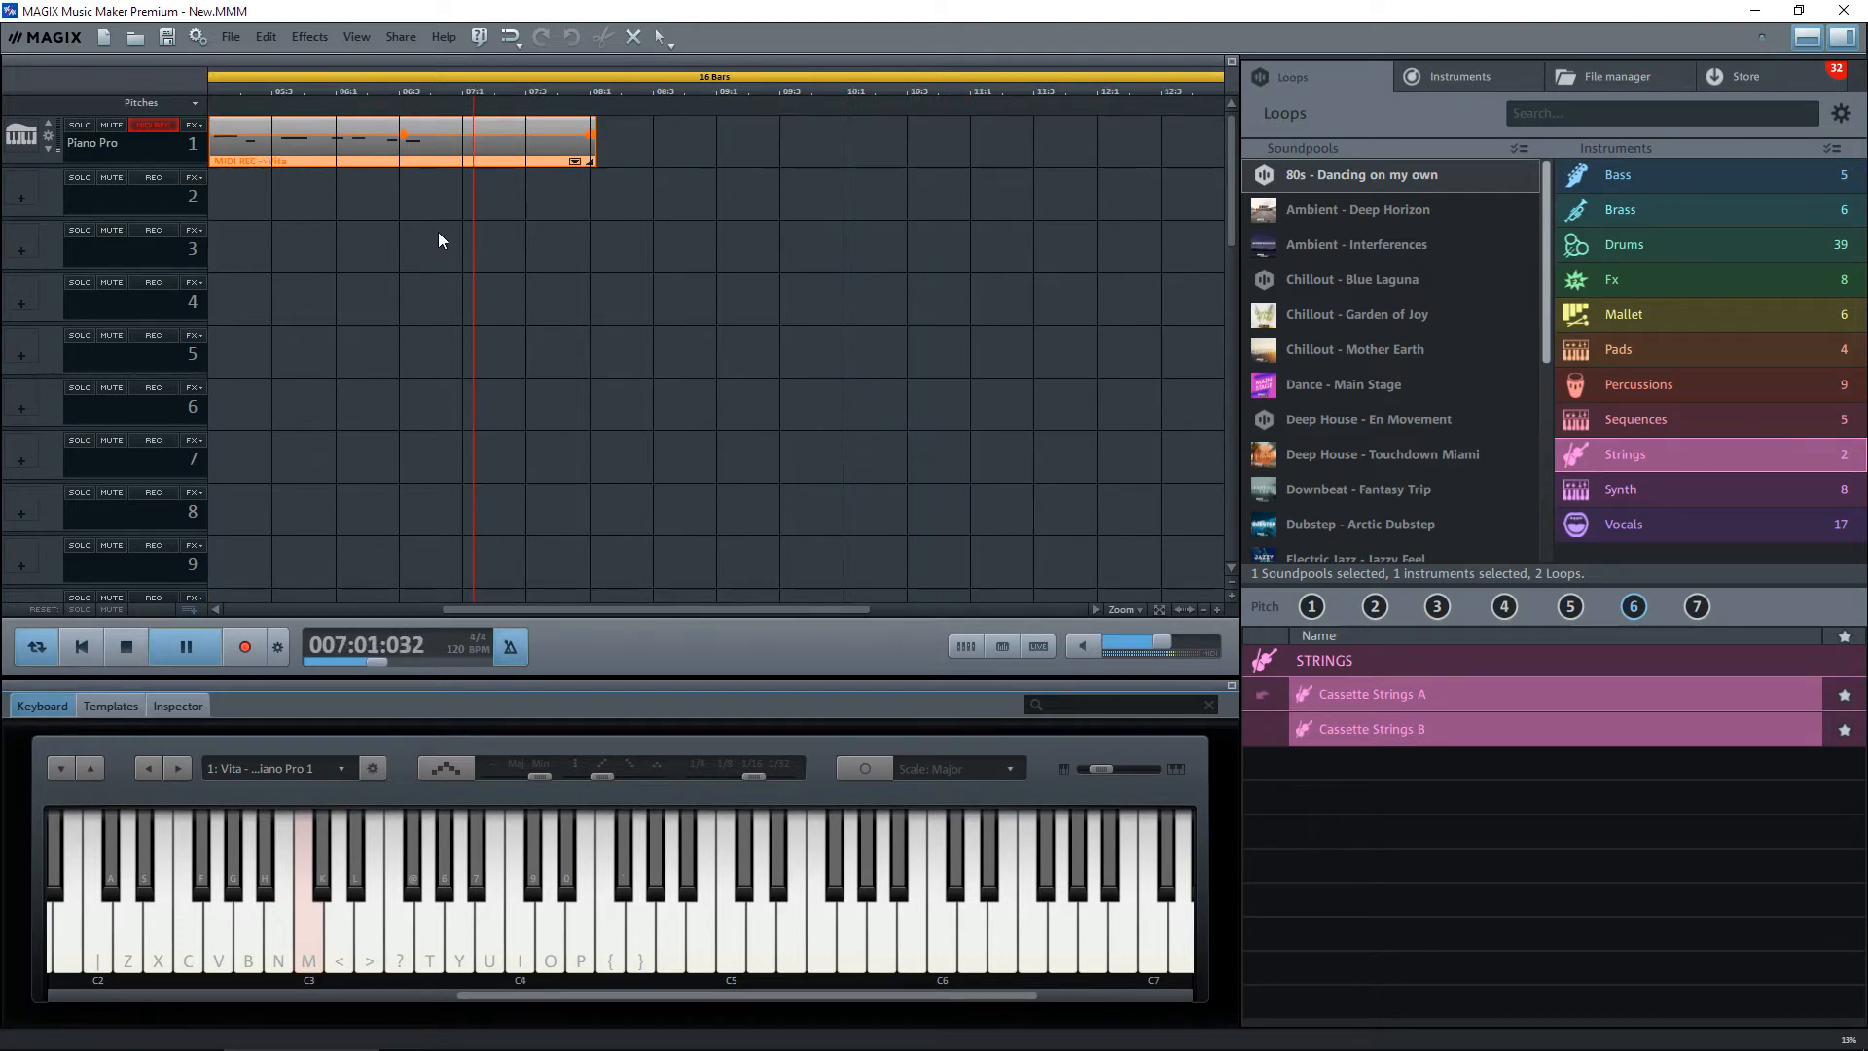
pyautogui.press('space')
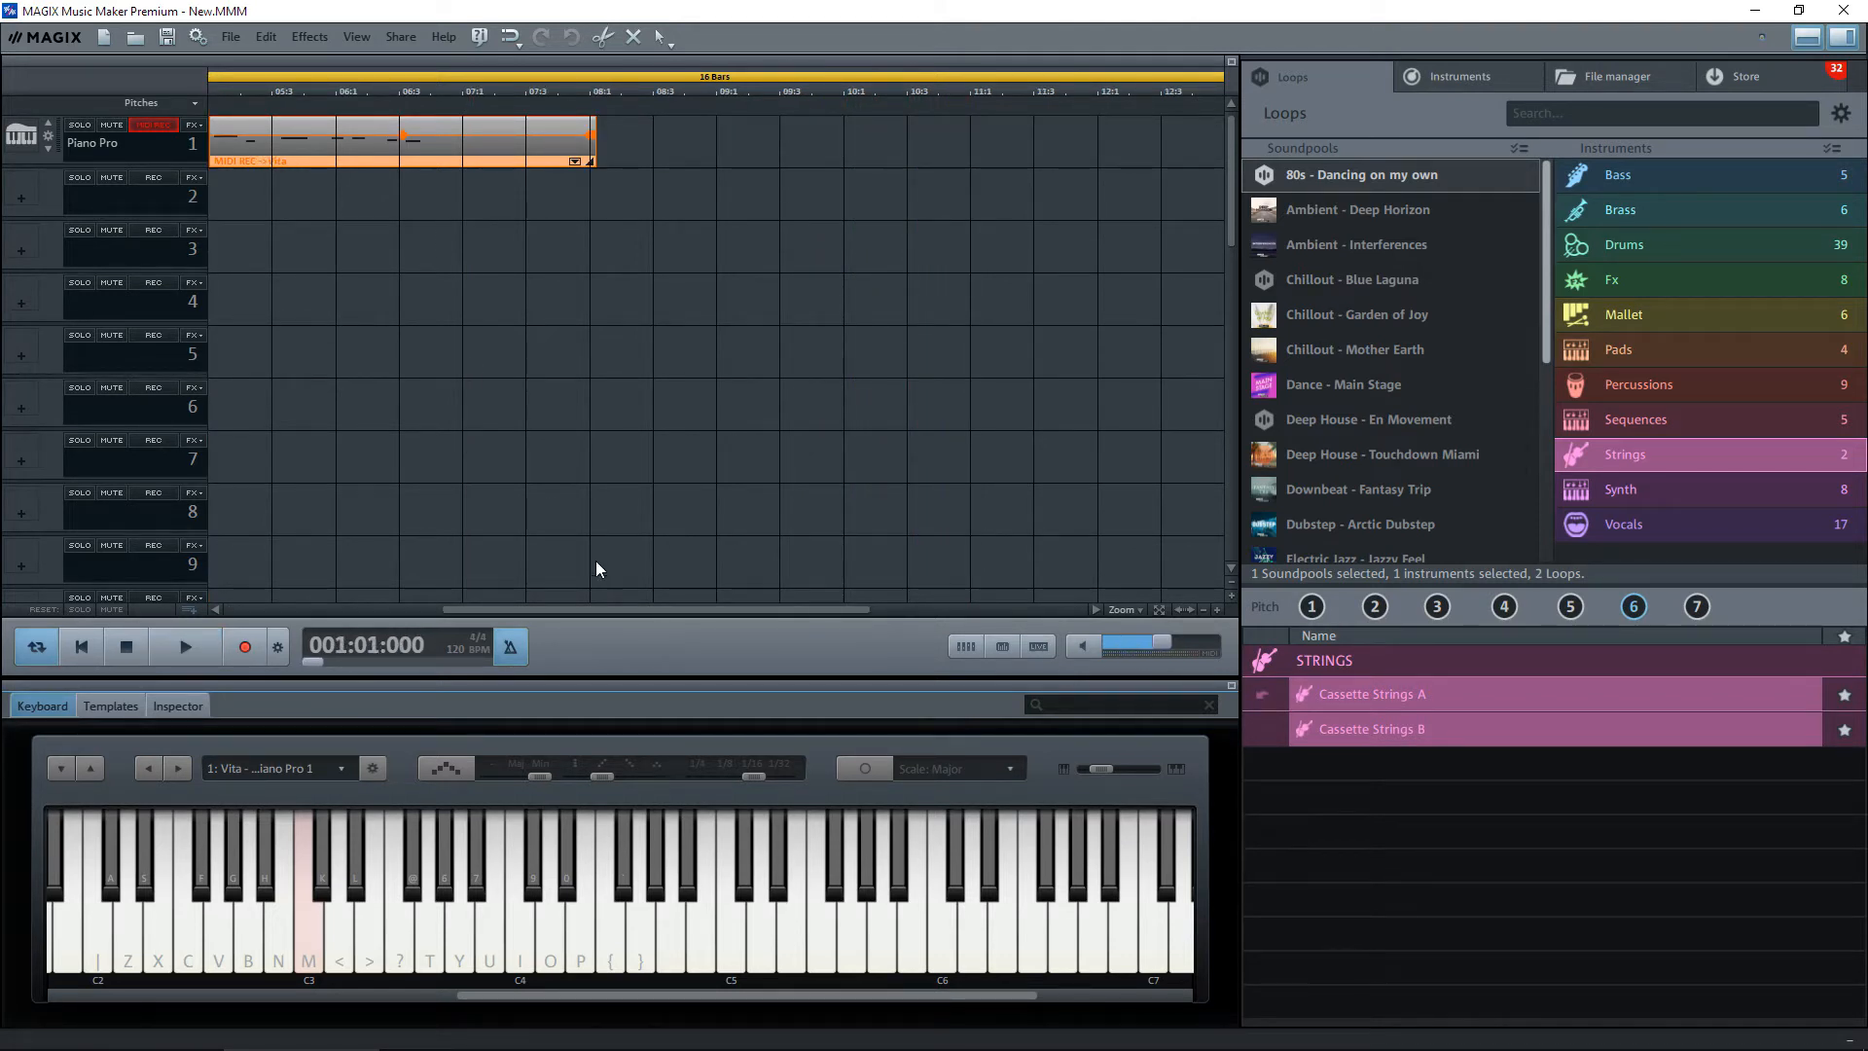
# Trim the empty start and end of the recorded track 1 clip so it runs from bar 1 to the start of bar 5.
pyautogui.moveTo(633, 610); pyautogui.dragTo(347, 624)
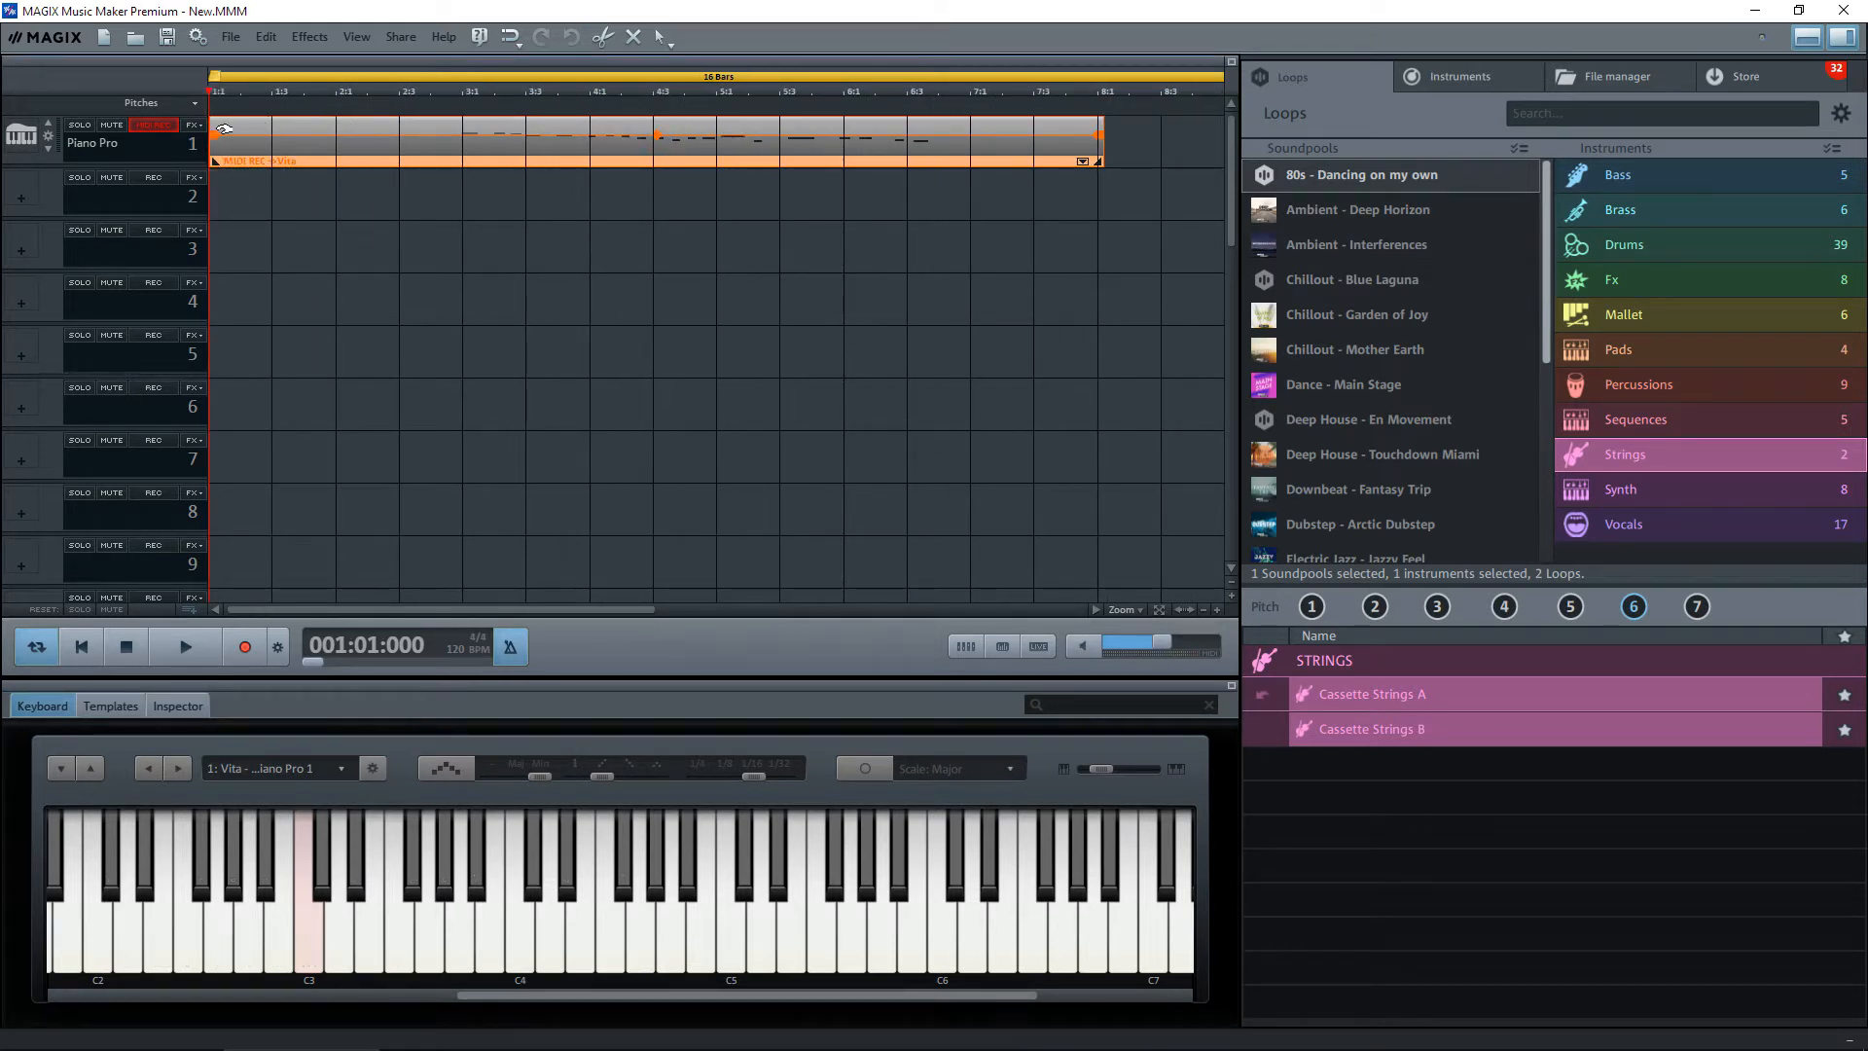
pyautogui.moveTo(213, 119); pyautogui.dragTo(465, 120)
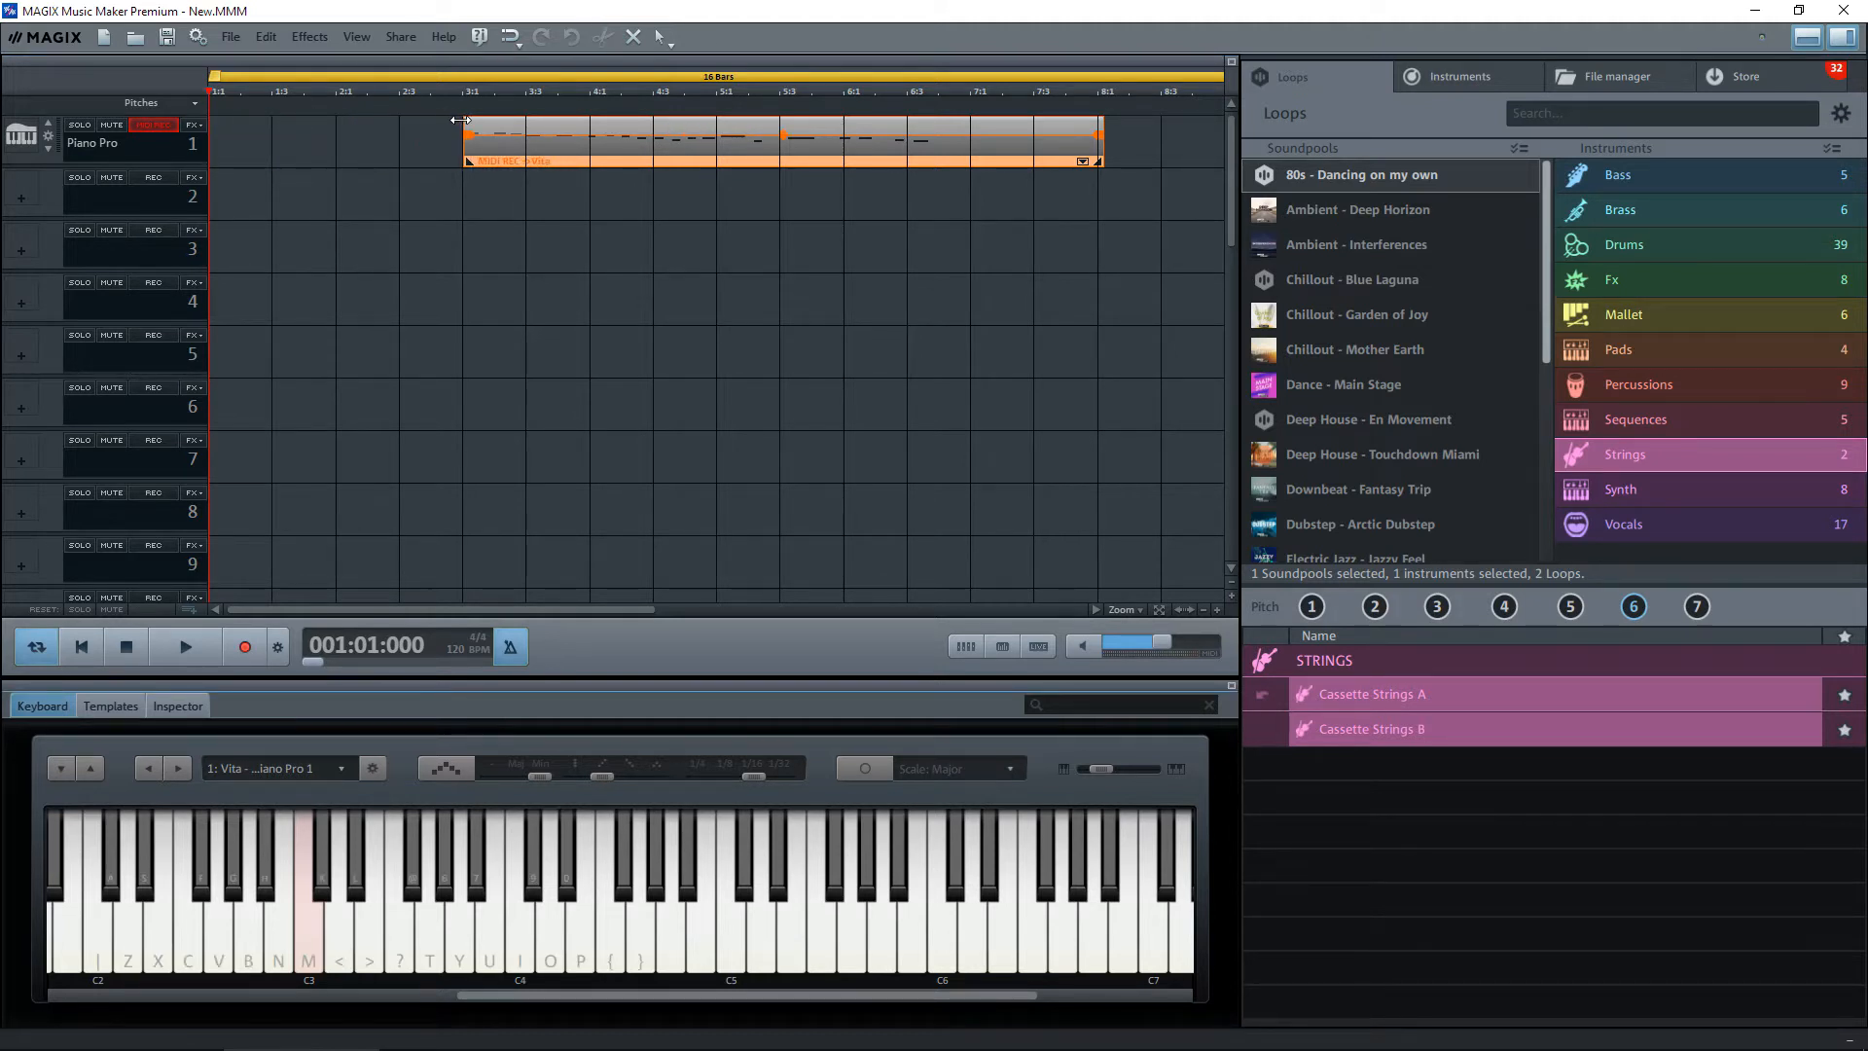
pyautogui.moveTo(740, 147); pyautogui.dragTo(442, 153)
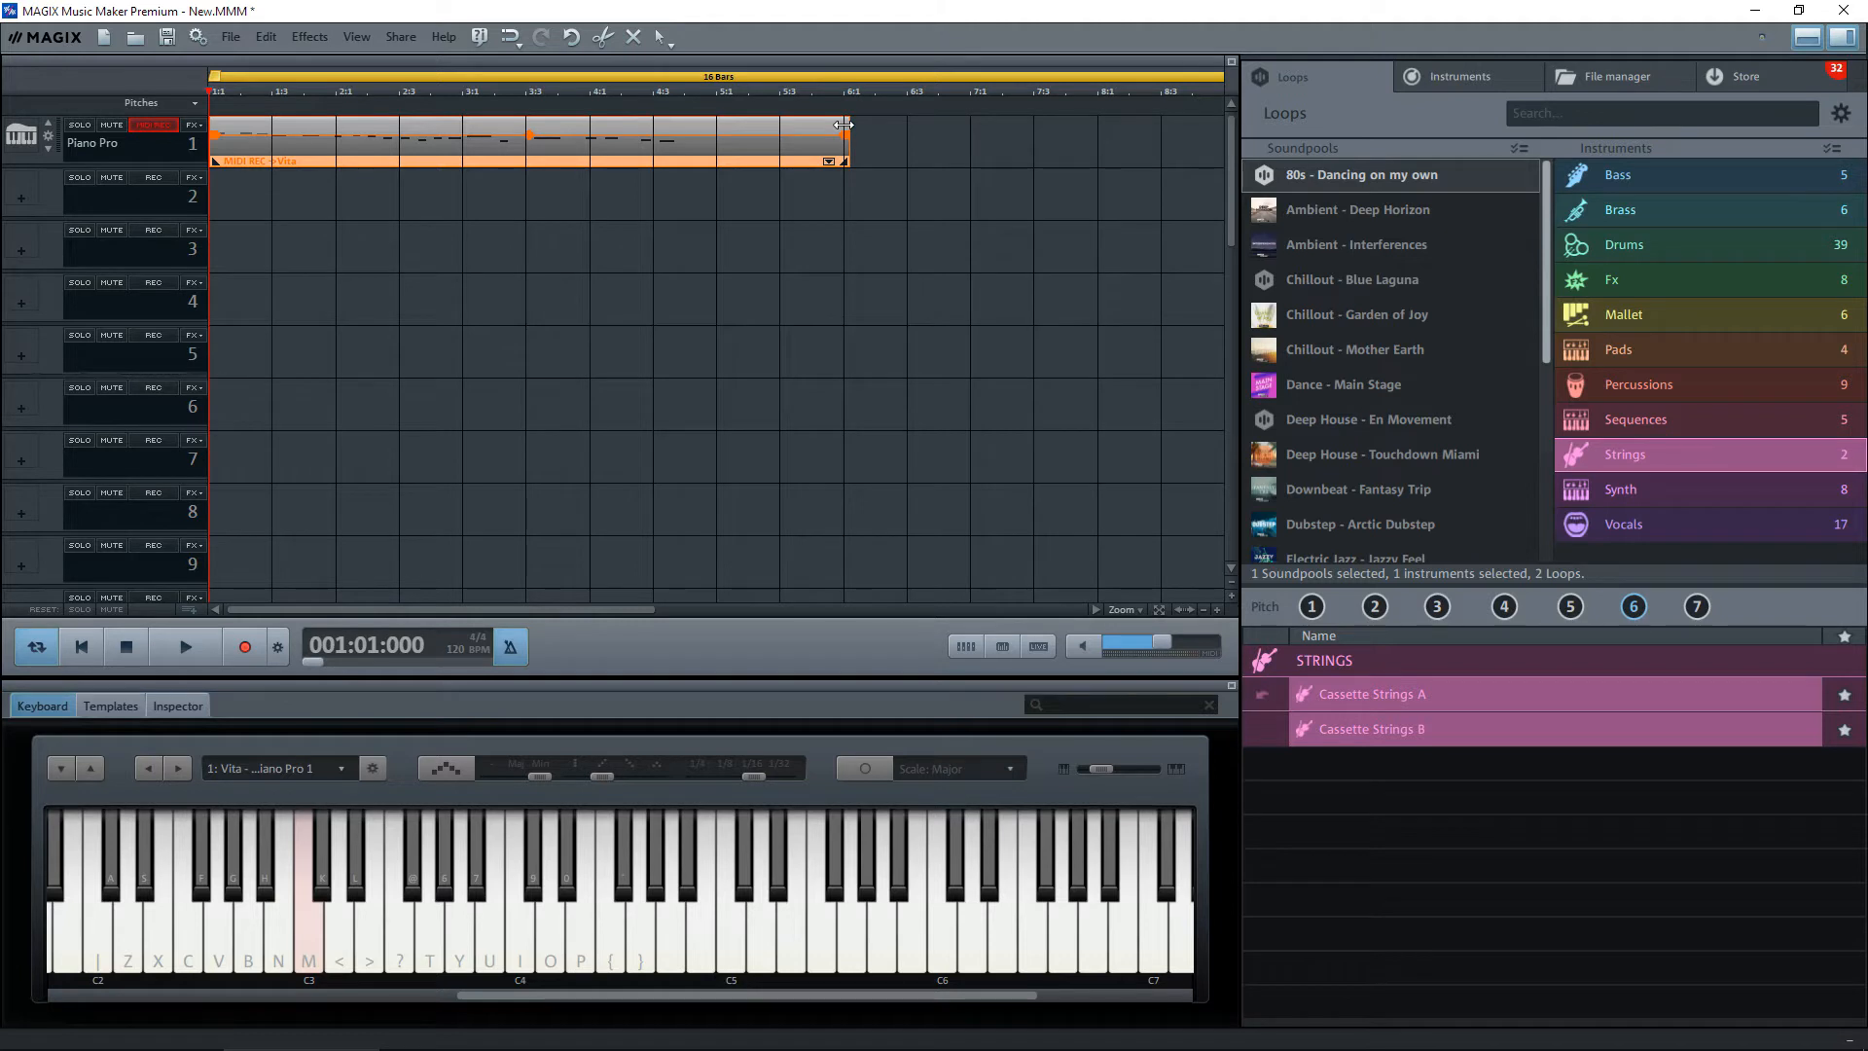
pyautogui.moveTo(844, 124); pyautogui.dragTo(710, 121)
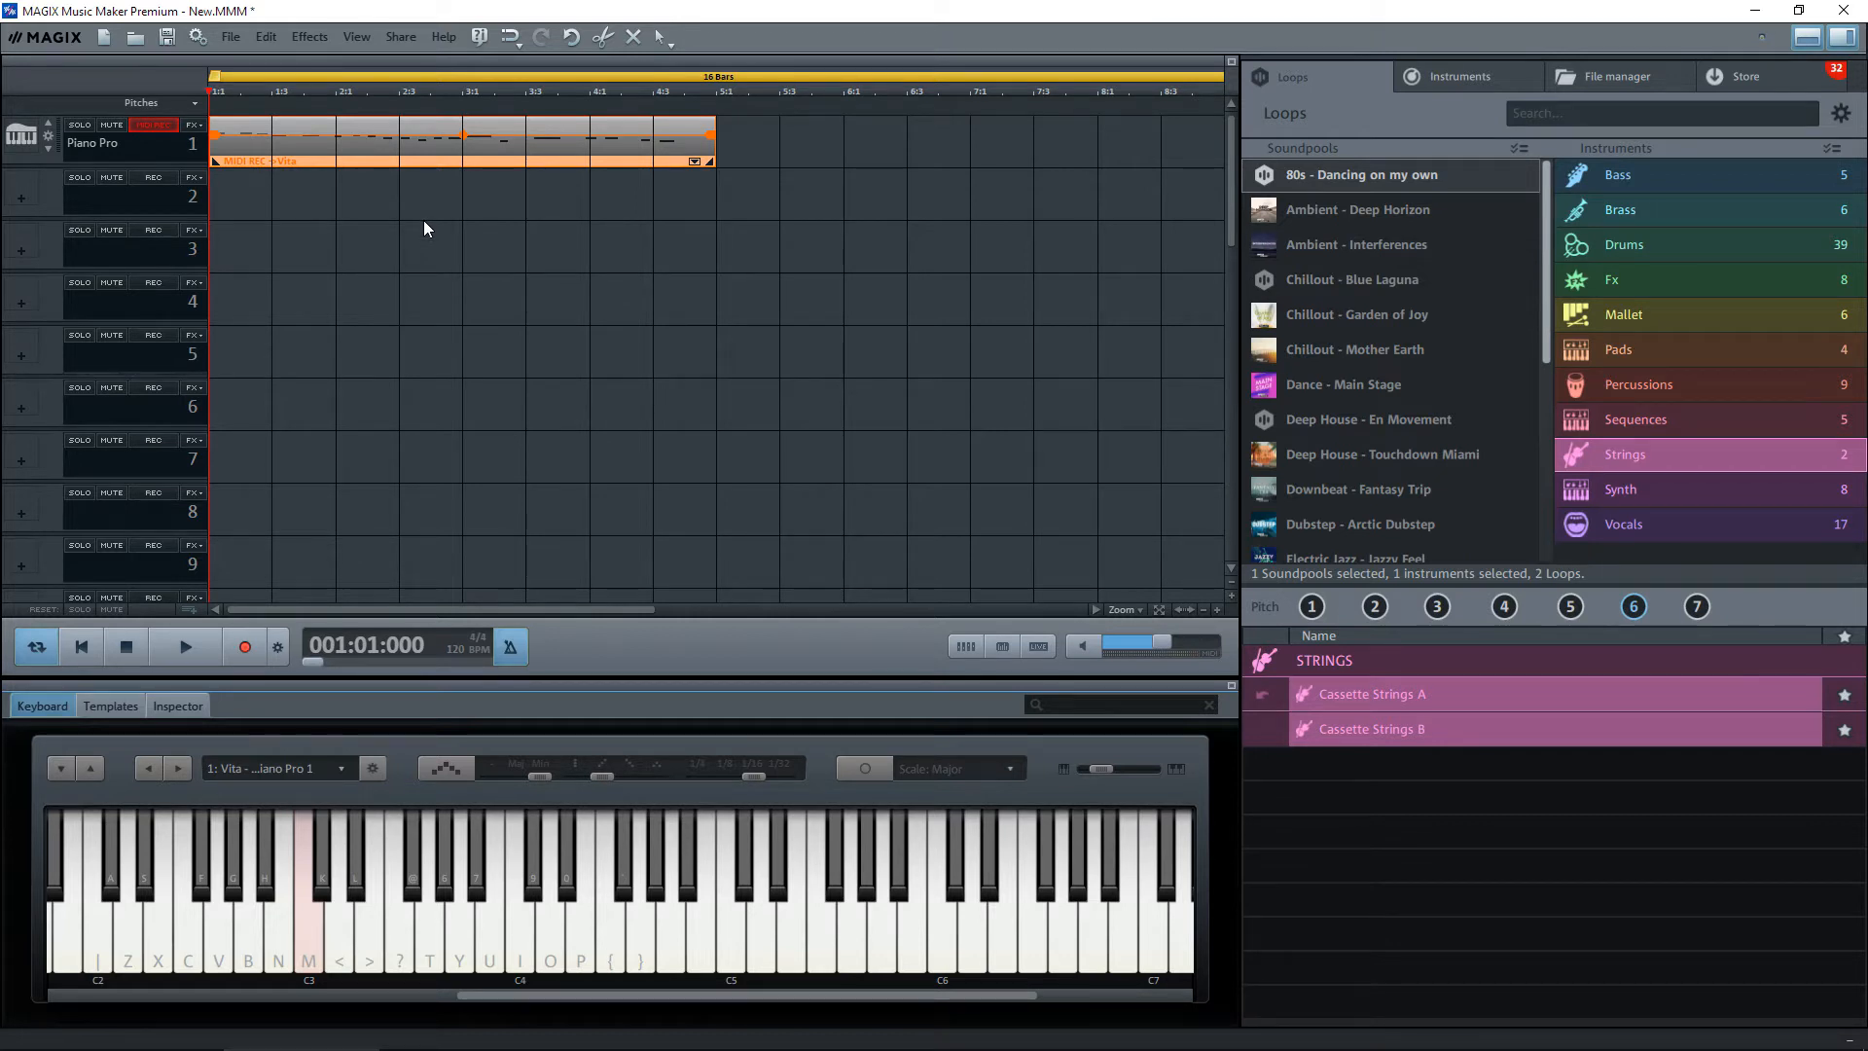
# Show the clip's notes in the MIDI editor, change its instrument to Church Organ Cathedral, and play it back.
pyautogui.click(179, 705)
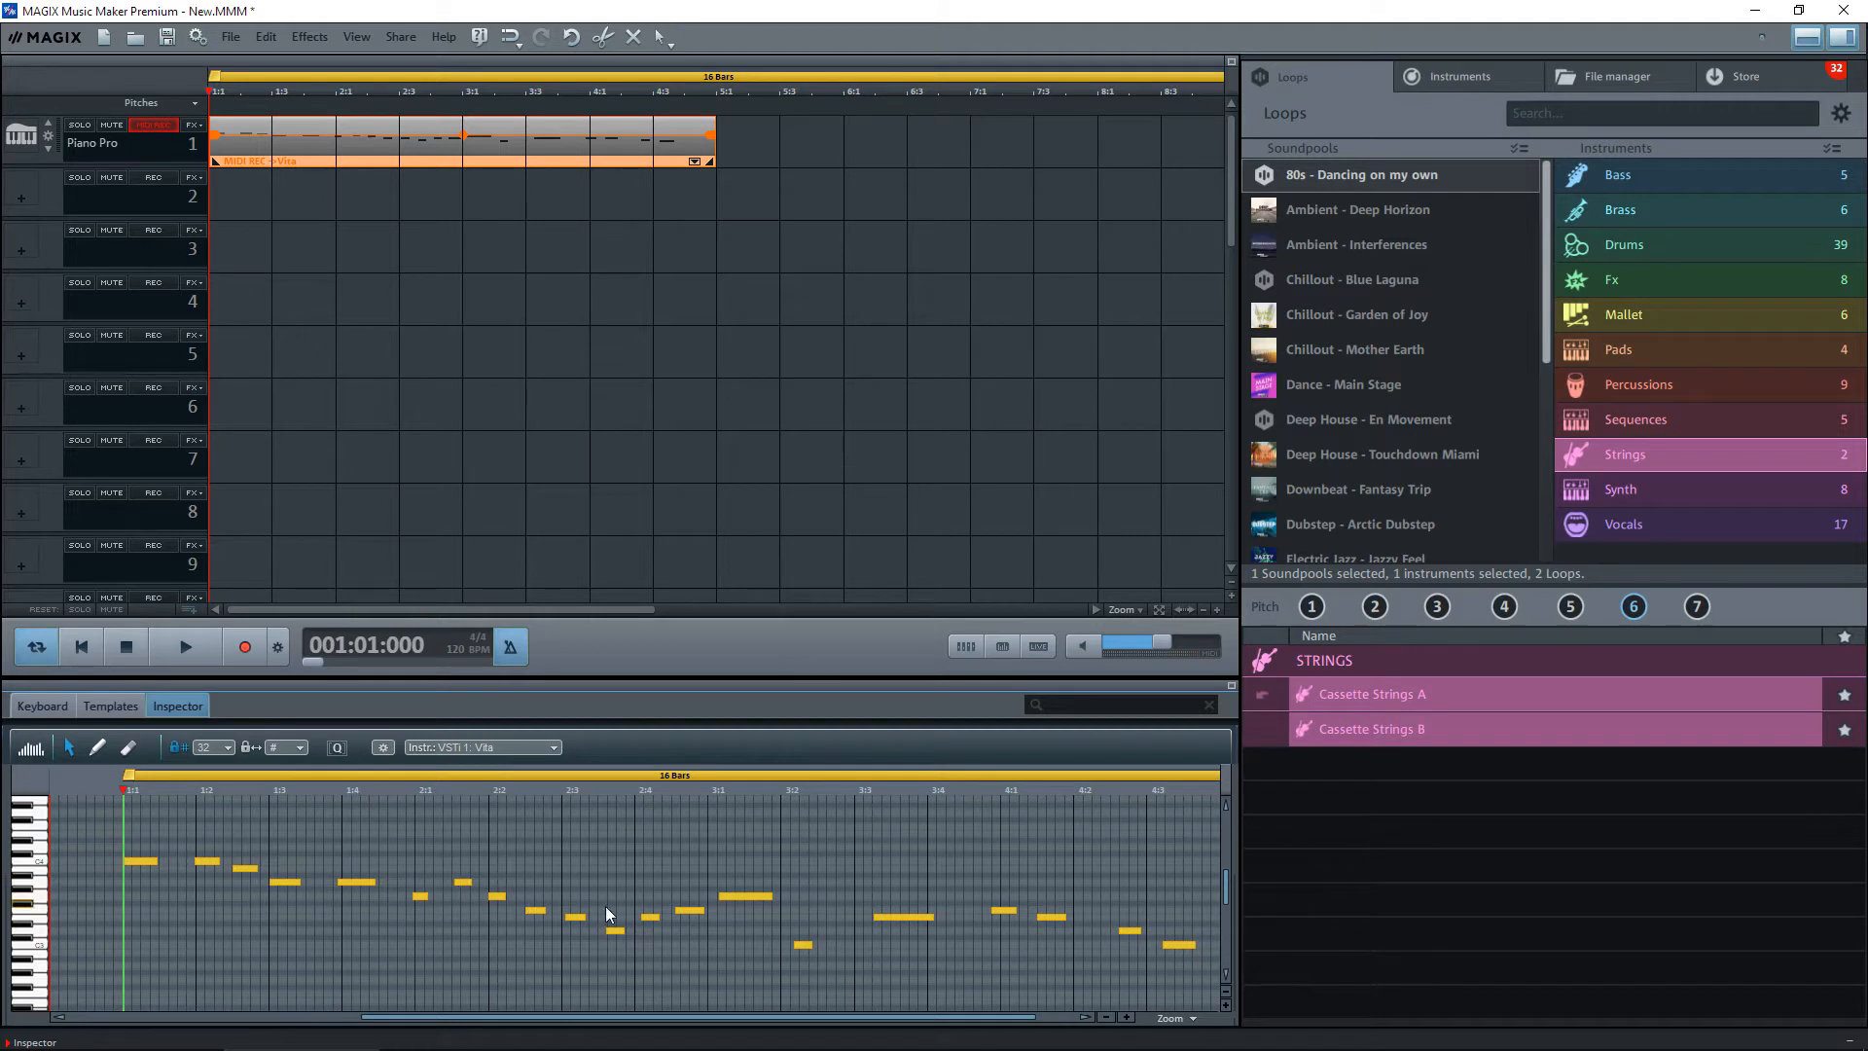
pyautogui.hotkey('ctrl', 'a')
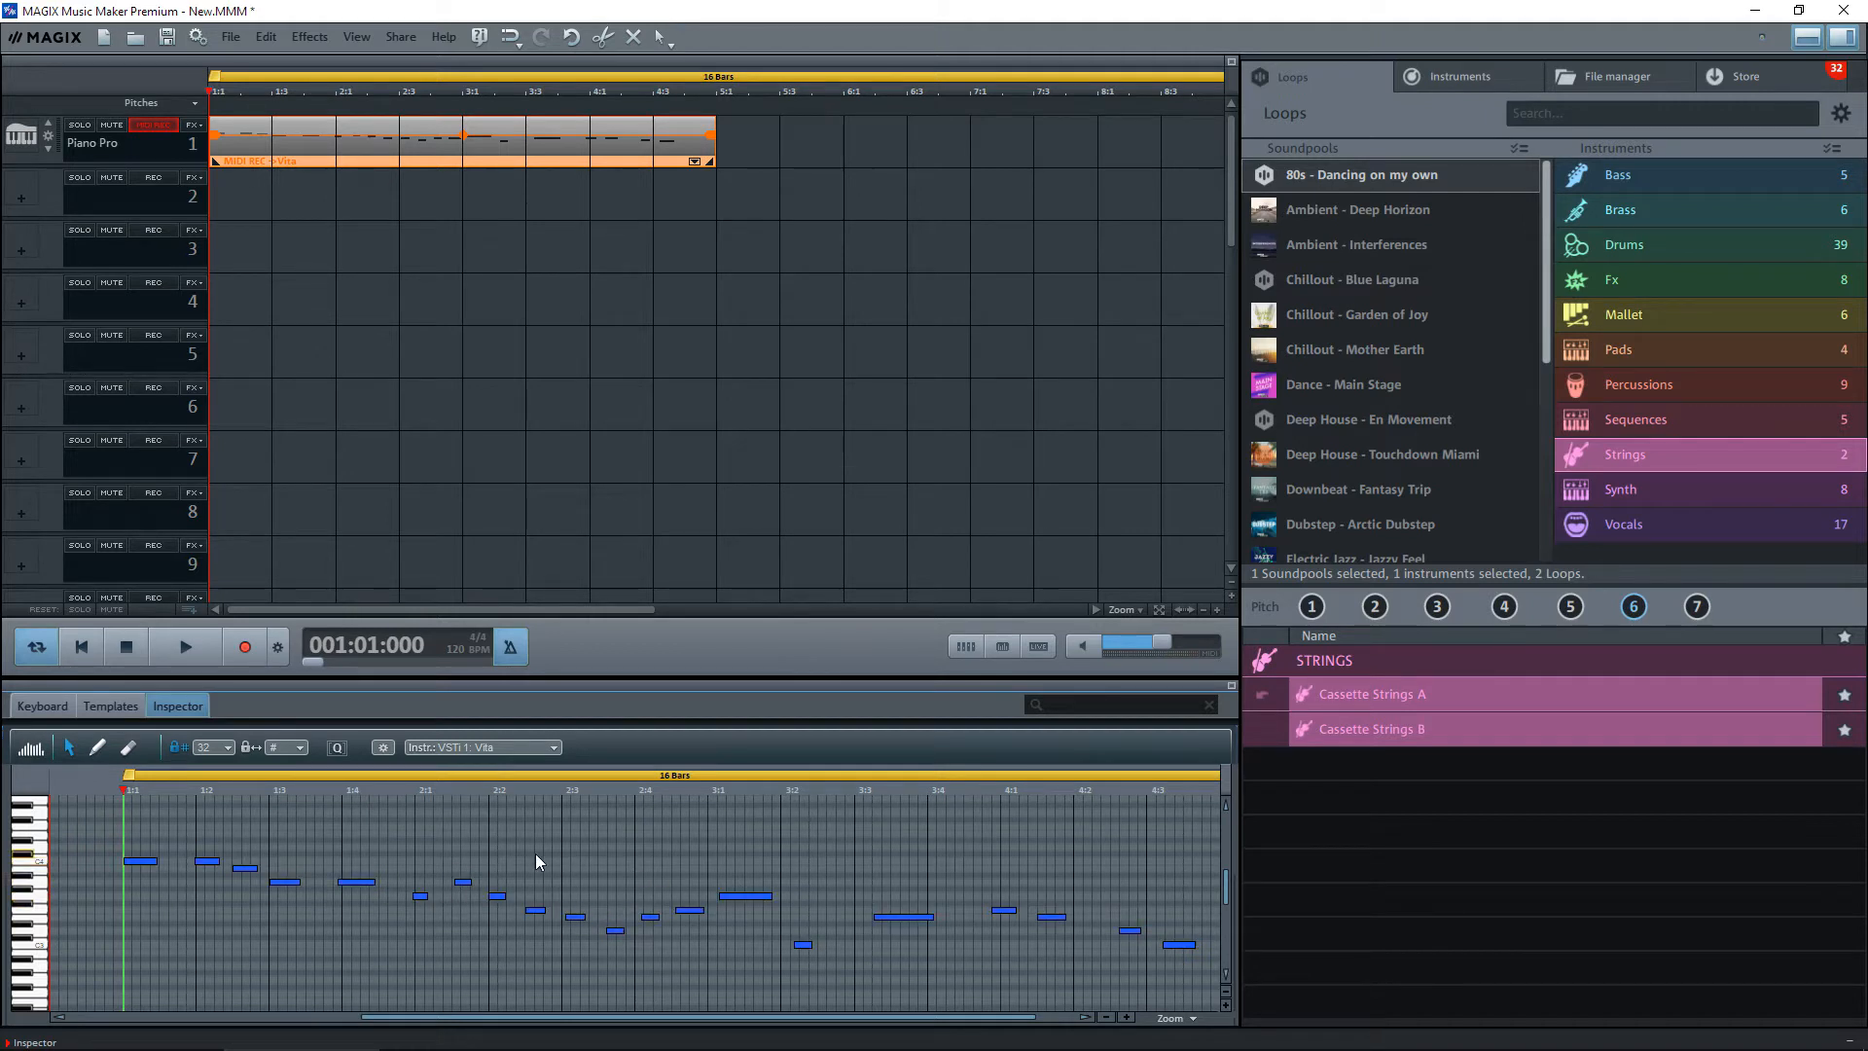
pyautogui.click(554, 748)
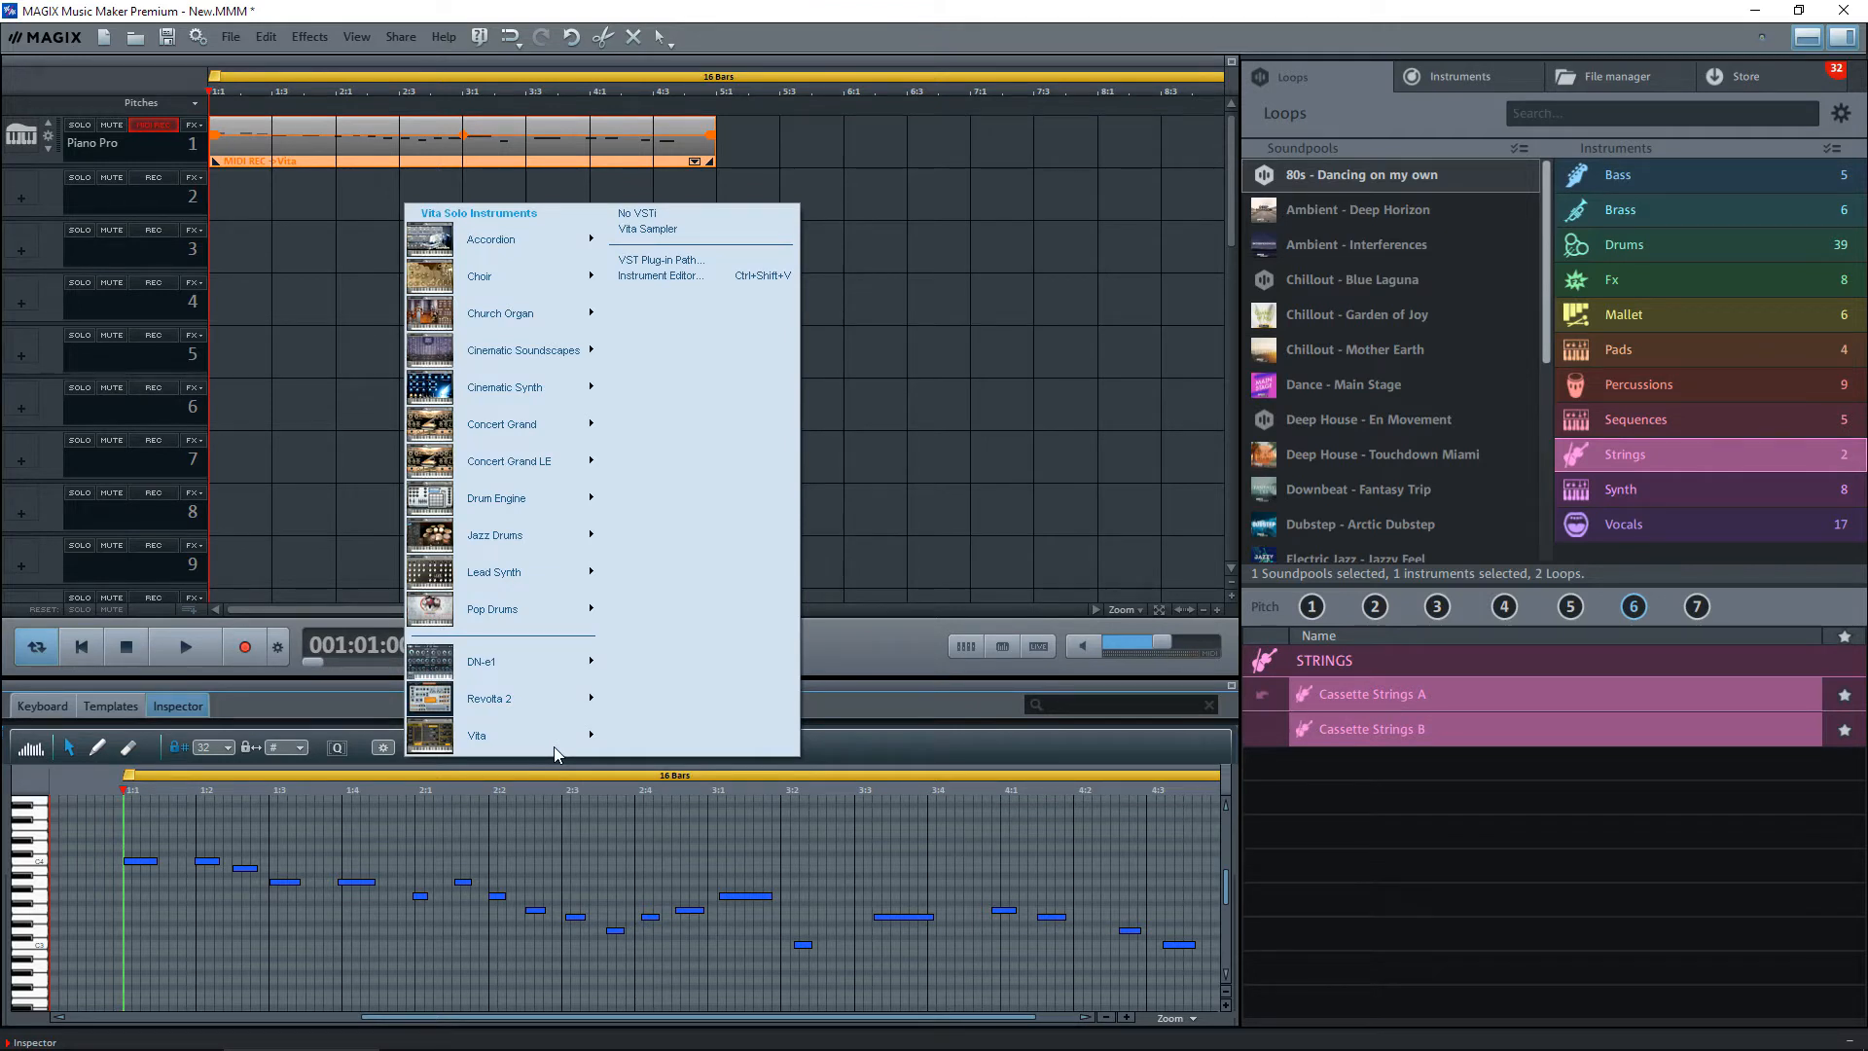
pyautogui.moveTo(528, 324)
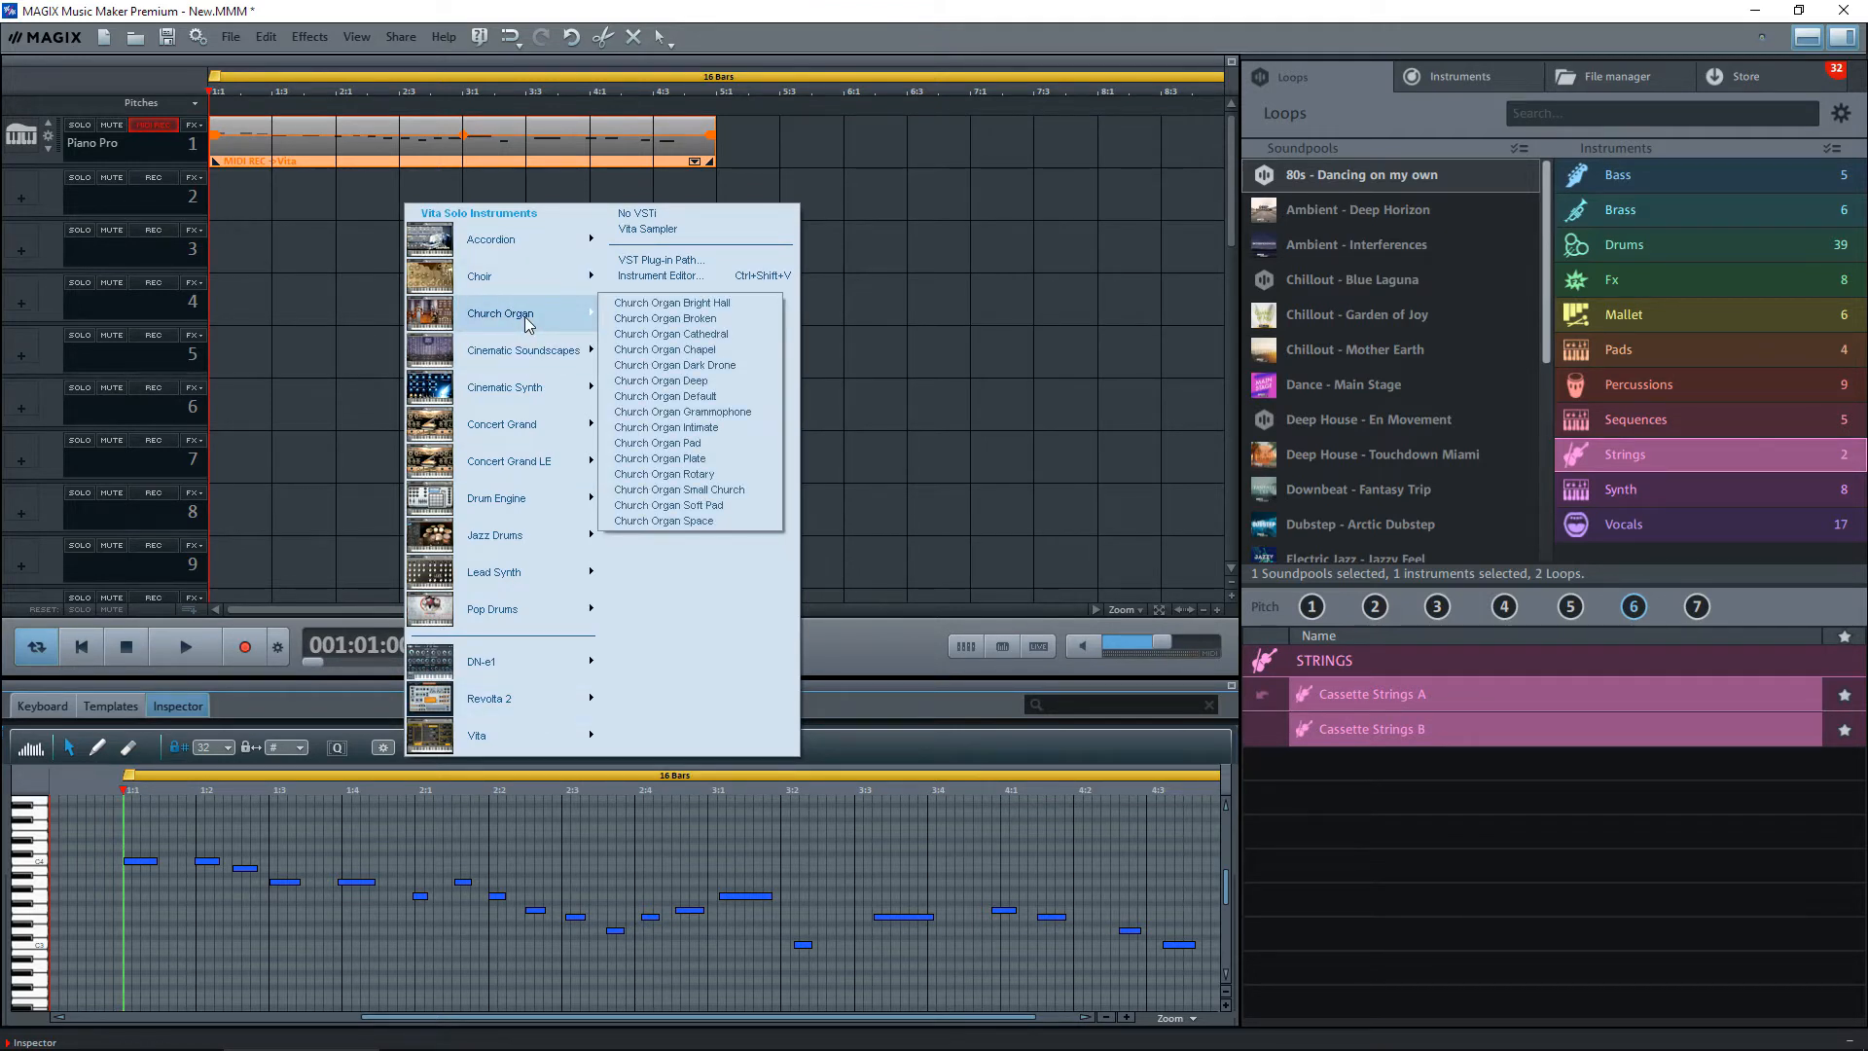
pyautogui.click(686, 334)
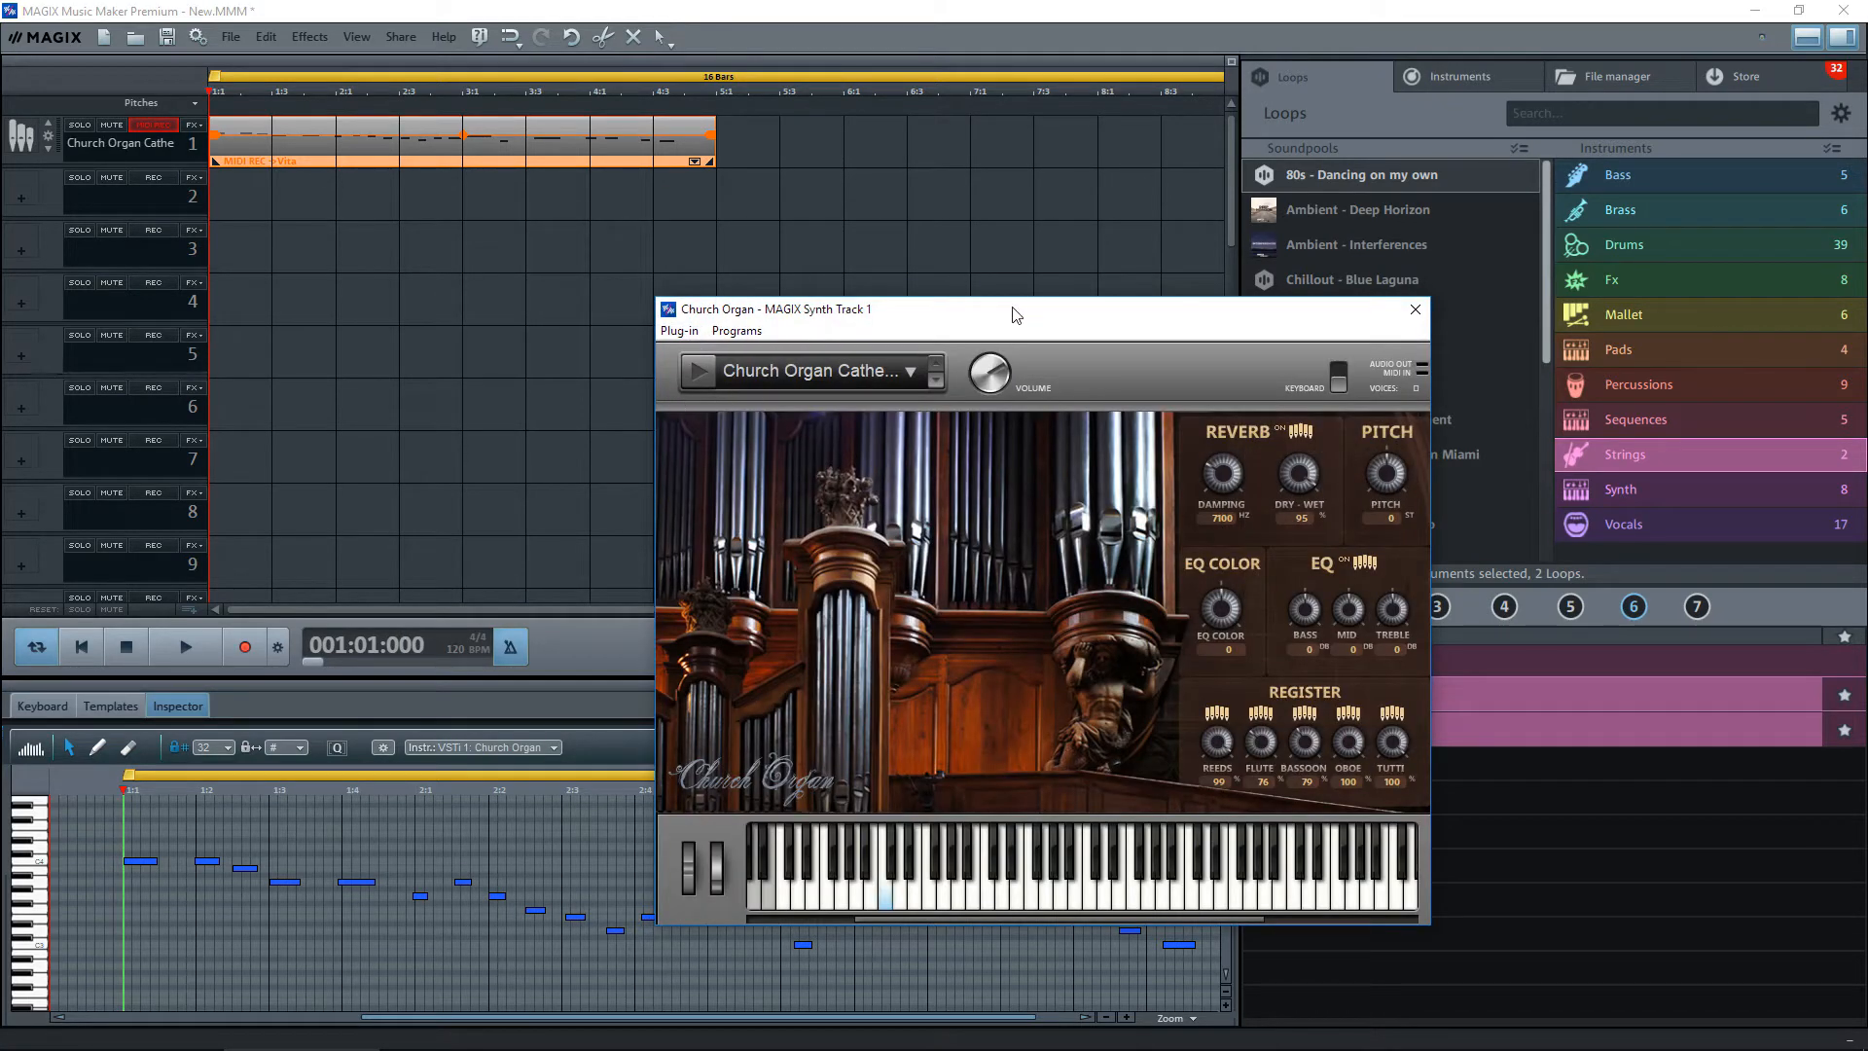
pyautogui.moveTo(1021, 315); pyautogui.dragTo(1437, 138)
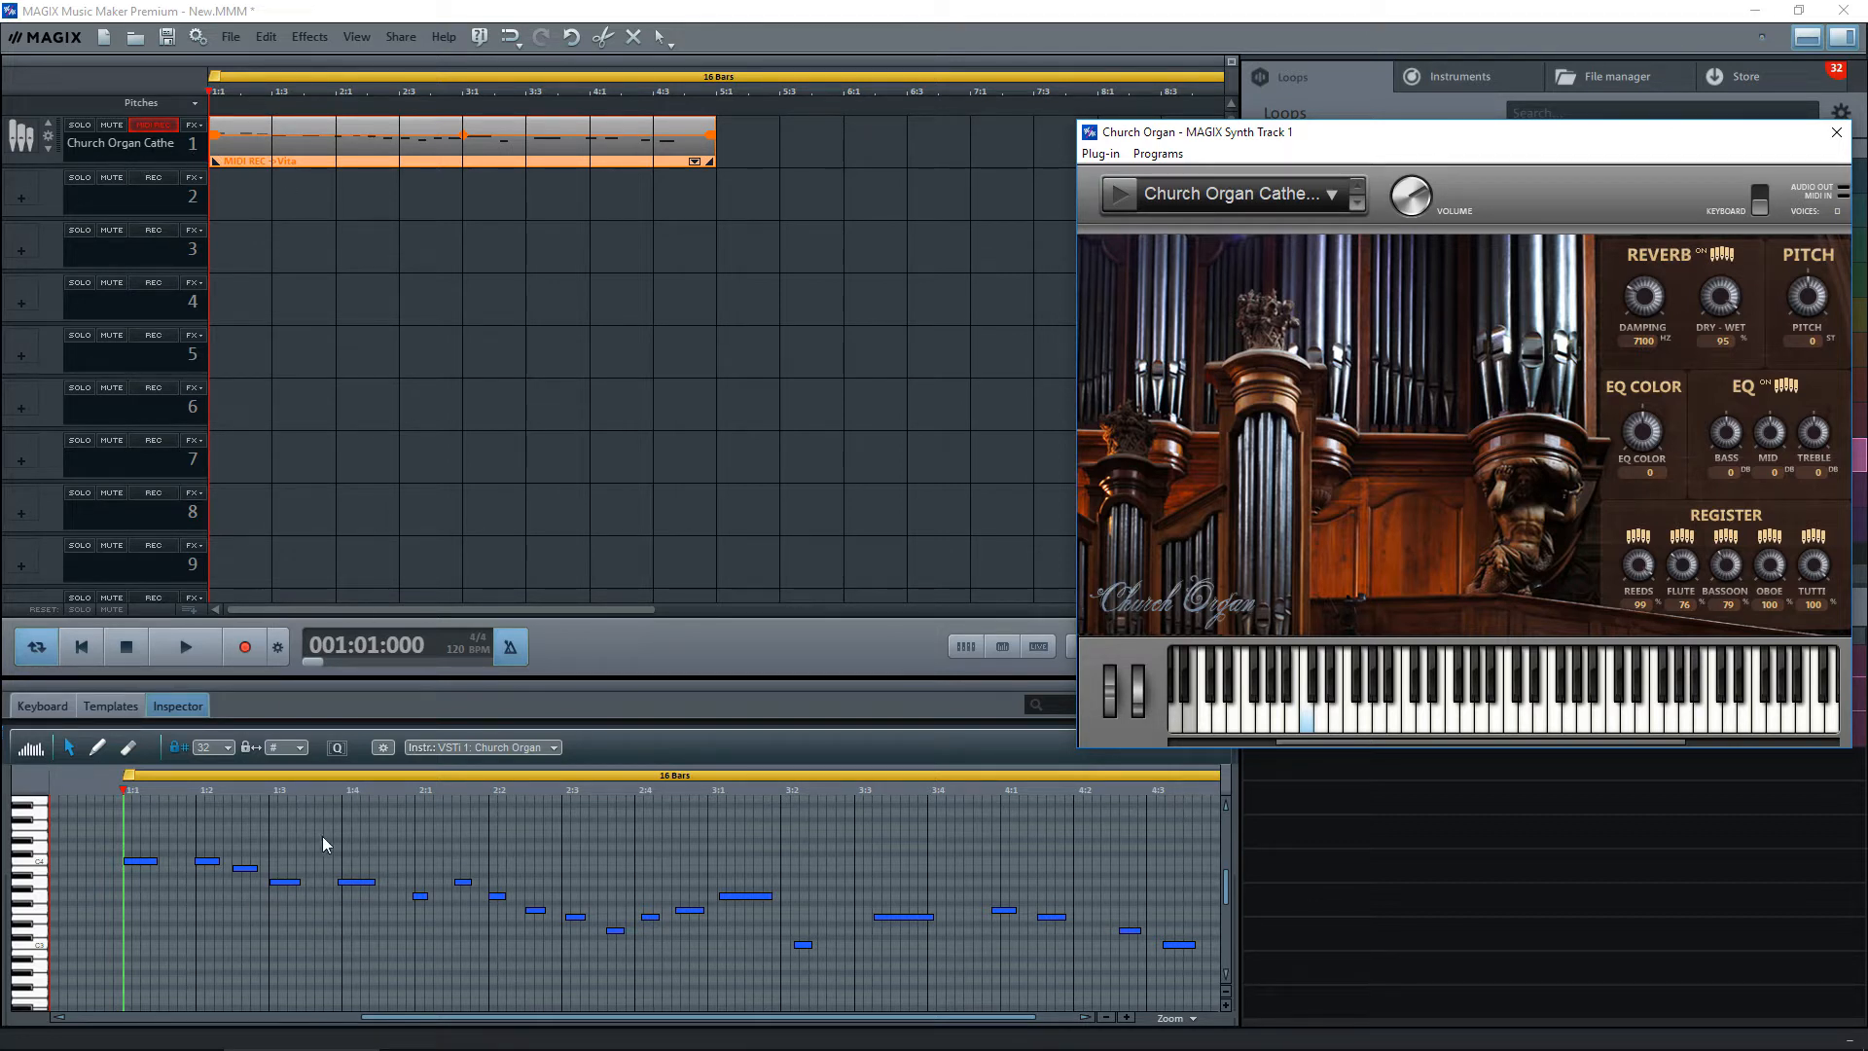
pyautogui.press('space')
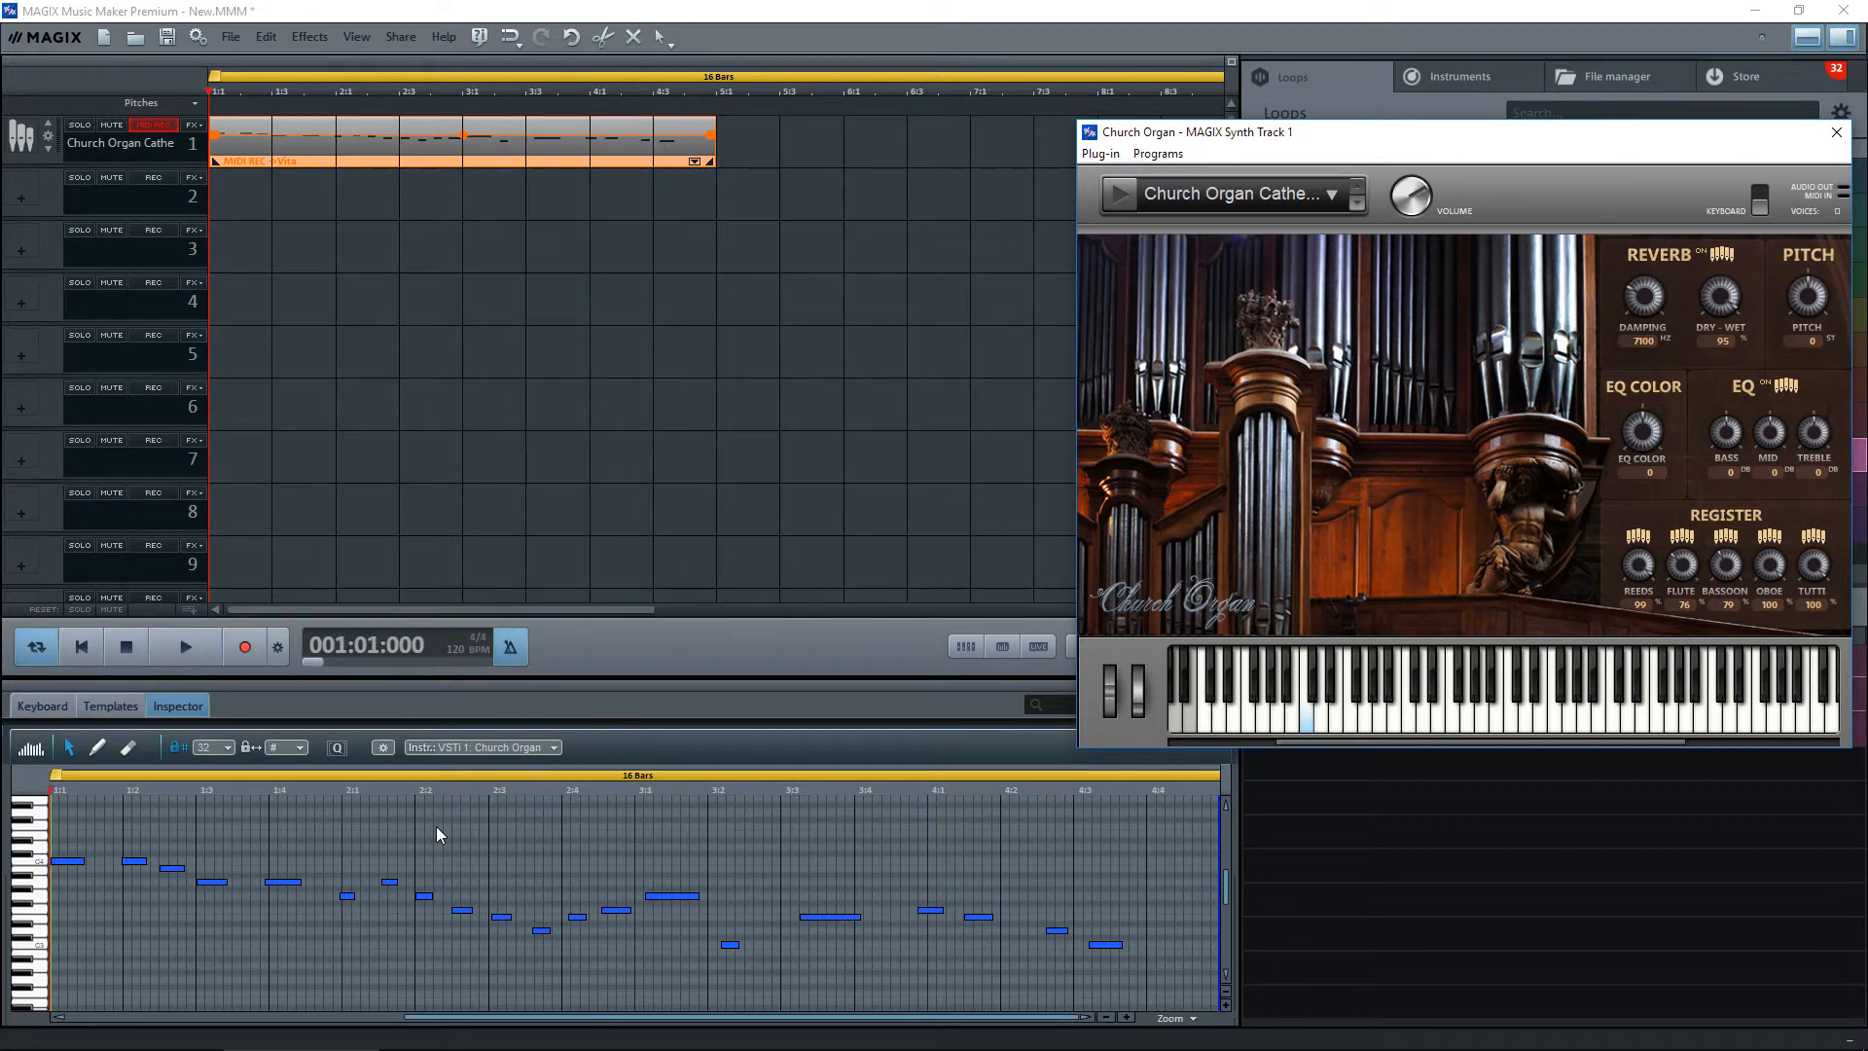
# Align the melody's first note with the start of bar 1 and lengthen it, extend the second note slightly, and play the result.
pyautogui.click(1126, 1018)
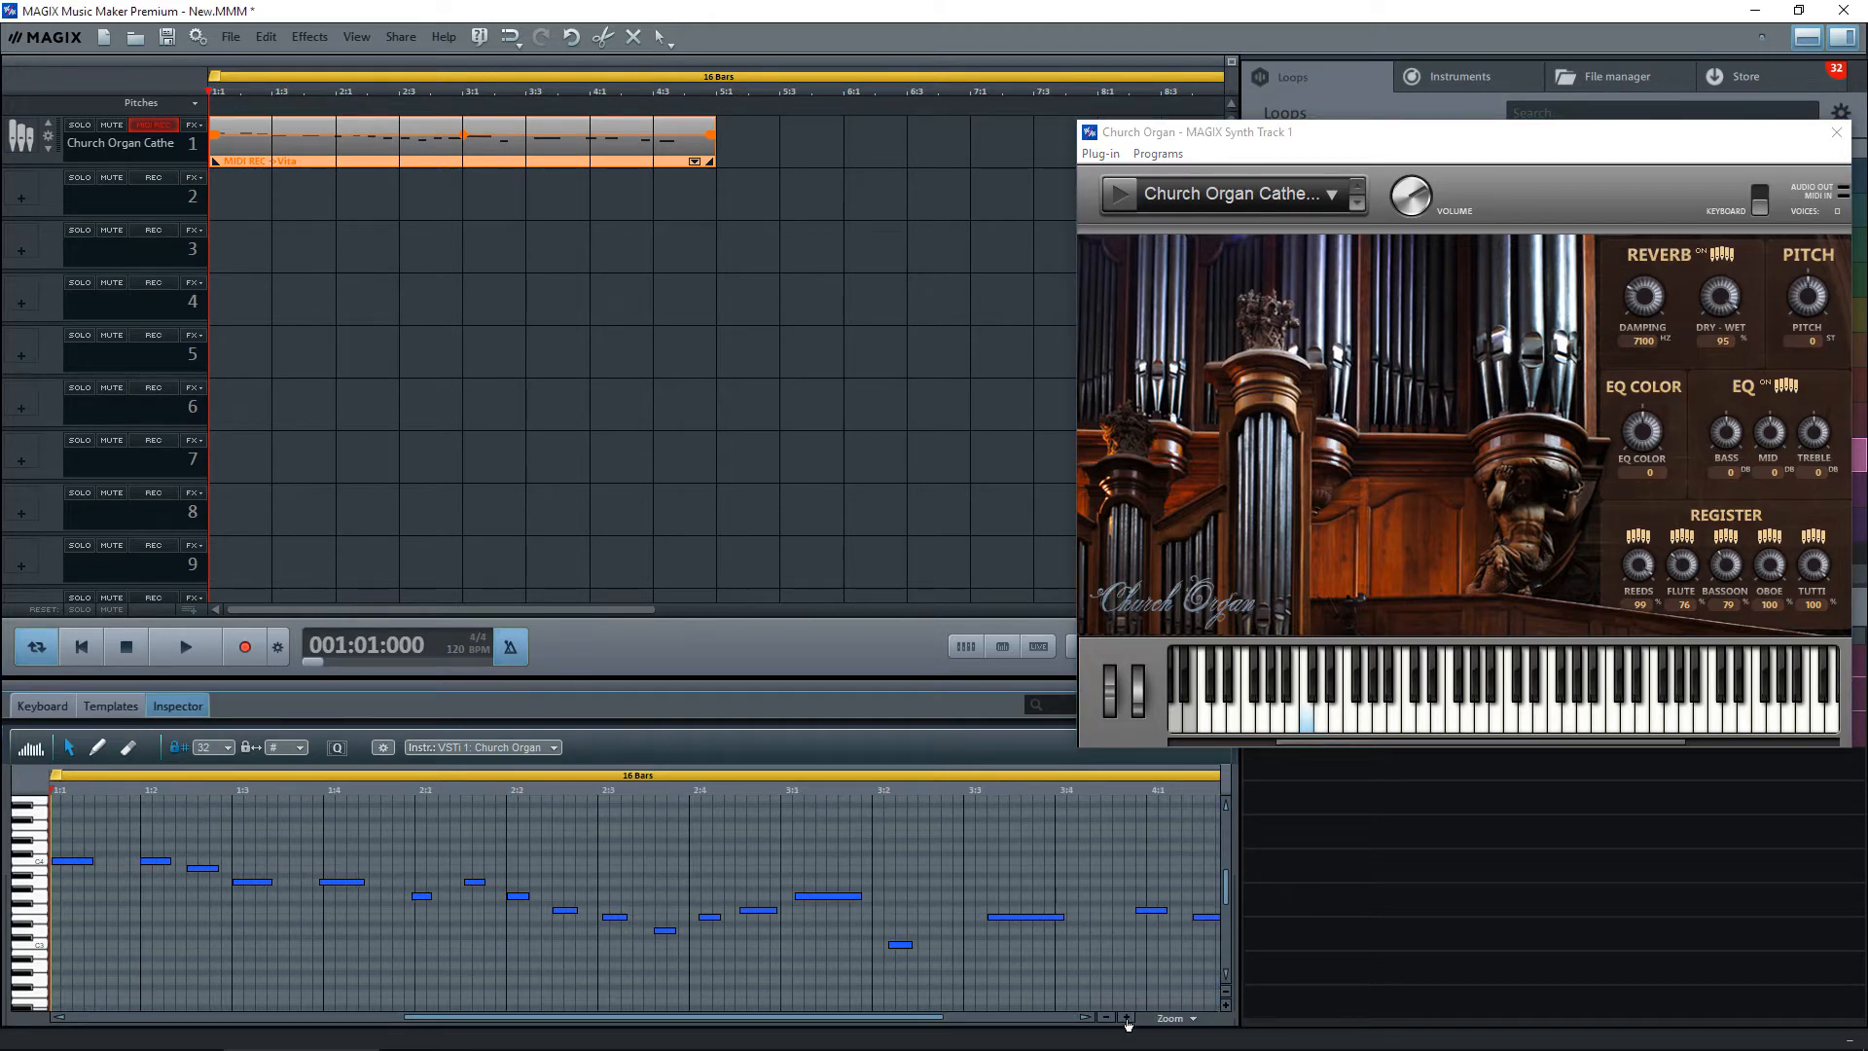
pyautogui.click(1127, 1018)
pyautogui.click(1127, 1018)
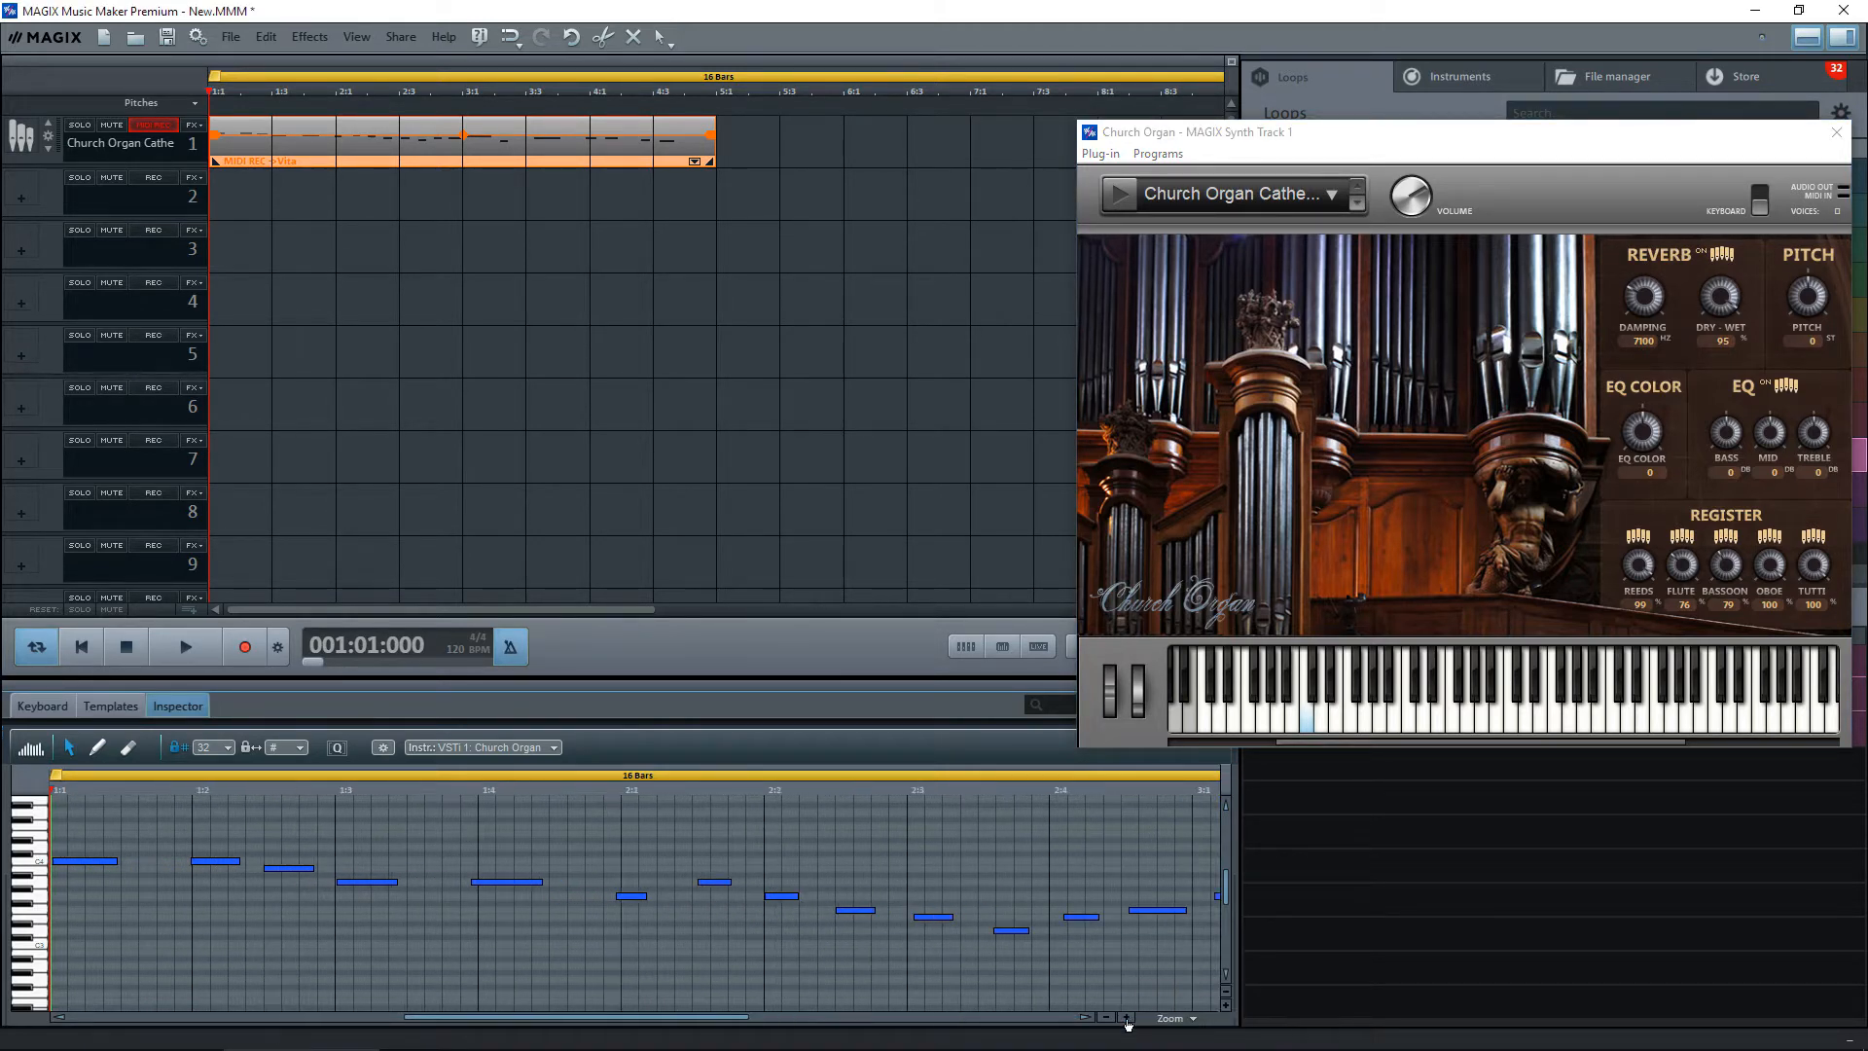
pyautogui.click(1126, 1018)
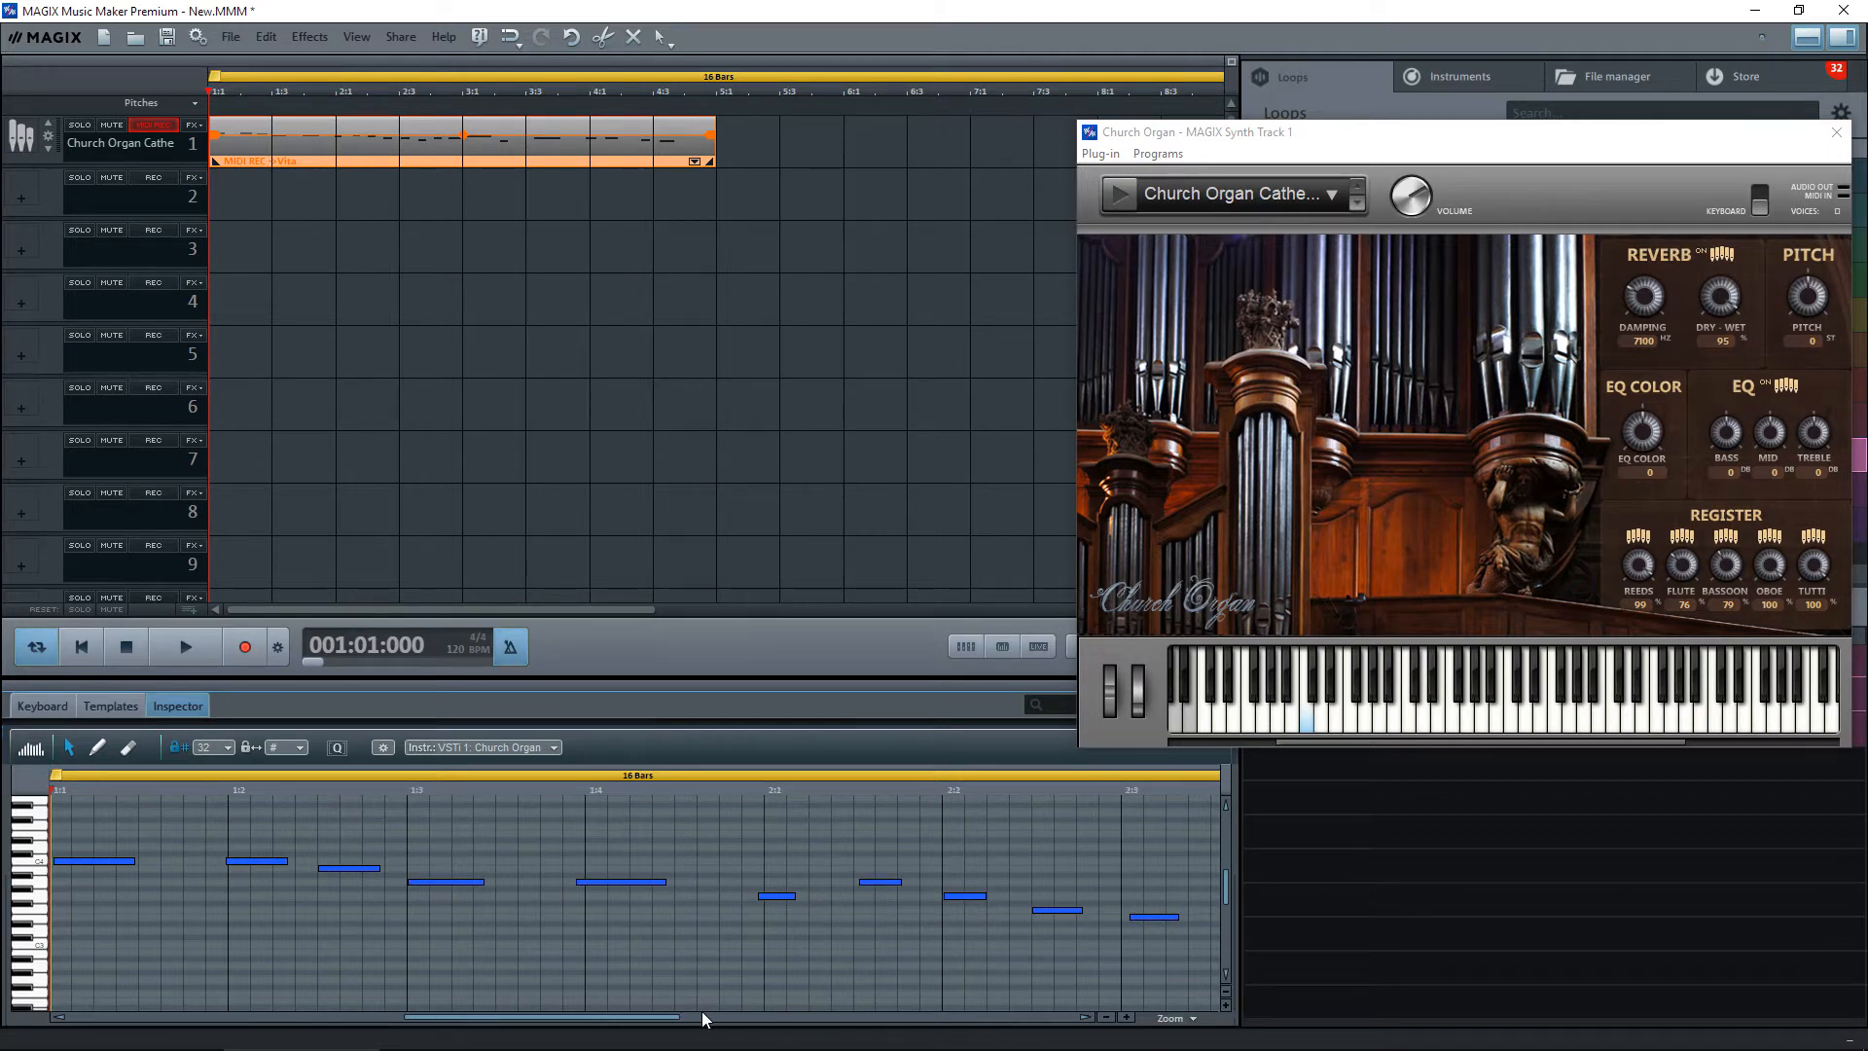
pyautogui.moveTo(661, 1017); pyautogui.dragTo(517, 1023)
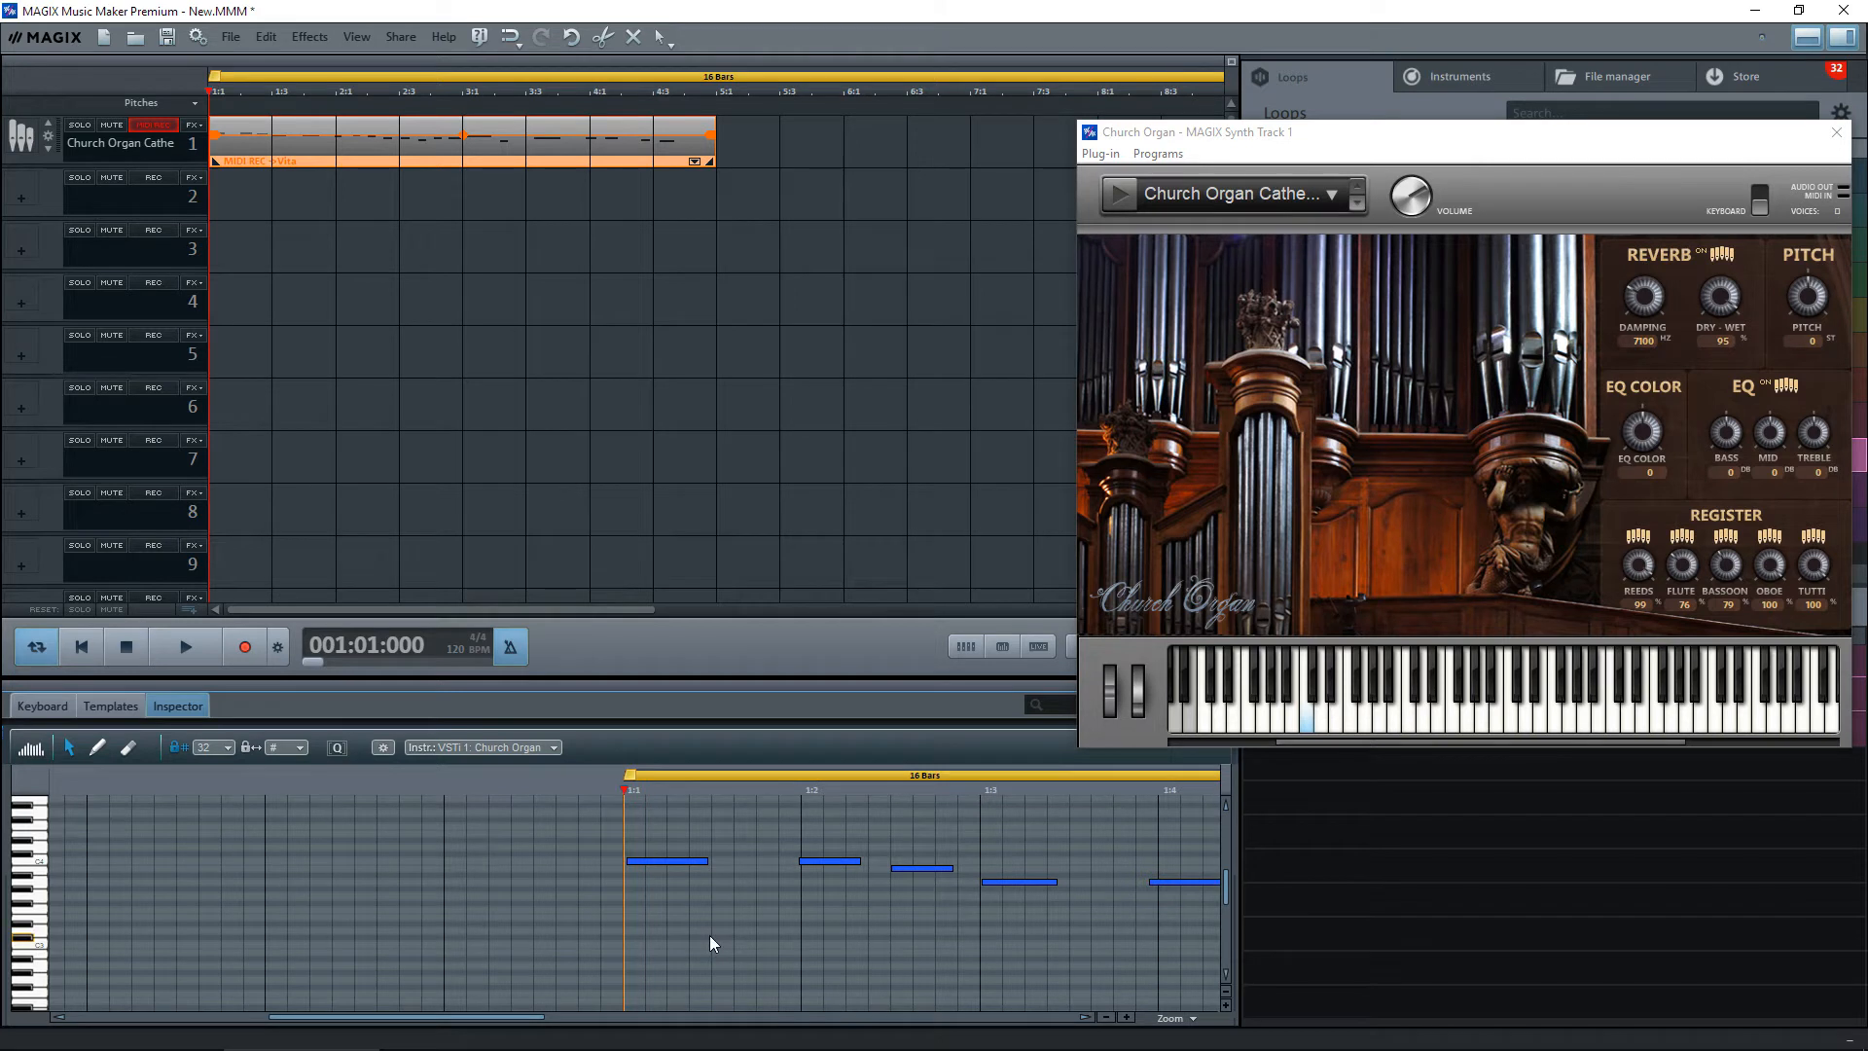
pyautogui.click(669, 860)
pyautogui.moveTo(673, 862)
pyautogui.mouseDown()
pyautogui.moveTo(671, 831)
pyautogui.moveTo(683, 852)
pyautogui.moveTo(660, 860)
pyautogui.mouseUp()
pyautogui.moveTo(702, 861)
pyautogui.mouseDown()
pyautogui.moveTo(763, 862)
pyautogui.moveTo(703, 864)
pyautogui.moveTo(732, 862)
pyautogui.mouseUp()
pyautogui.click(831, 861)
pyautogui.click(915, 868)
pyautogui.moveTo(915, 868)
pyautogui.mouseDown()
pyautogui.moveTo(963, 869)
pyautogui.moveTo(926, 869)
pyautogui.mouseUp()
pyautogui.press('space')
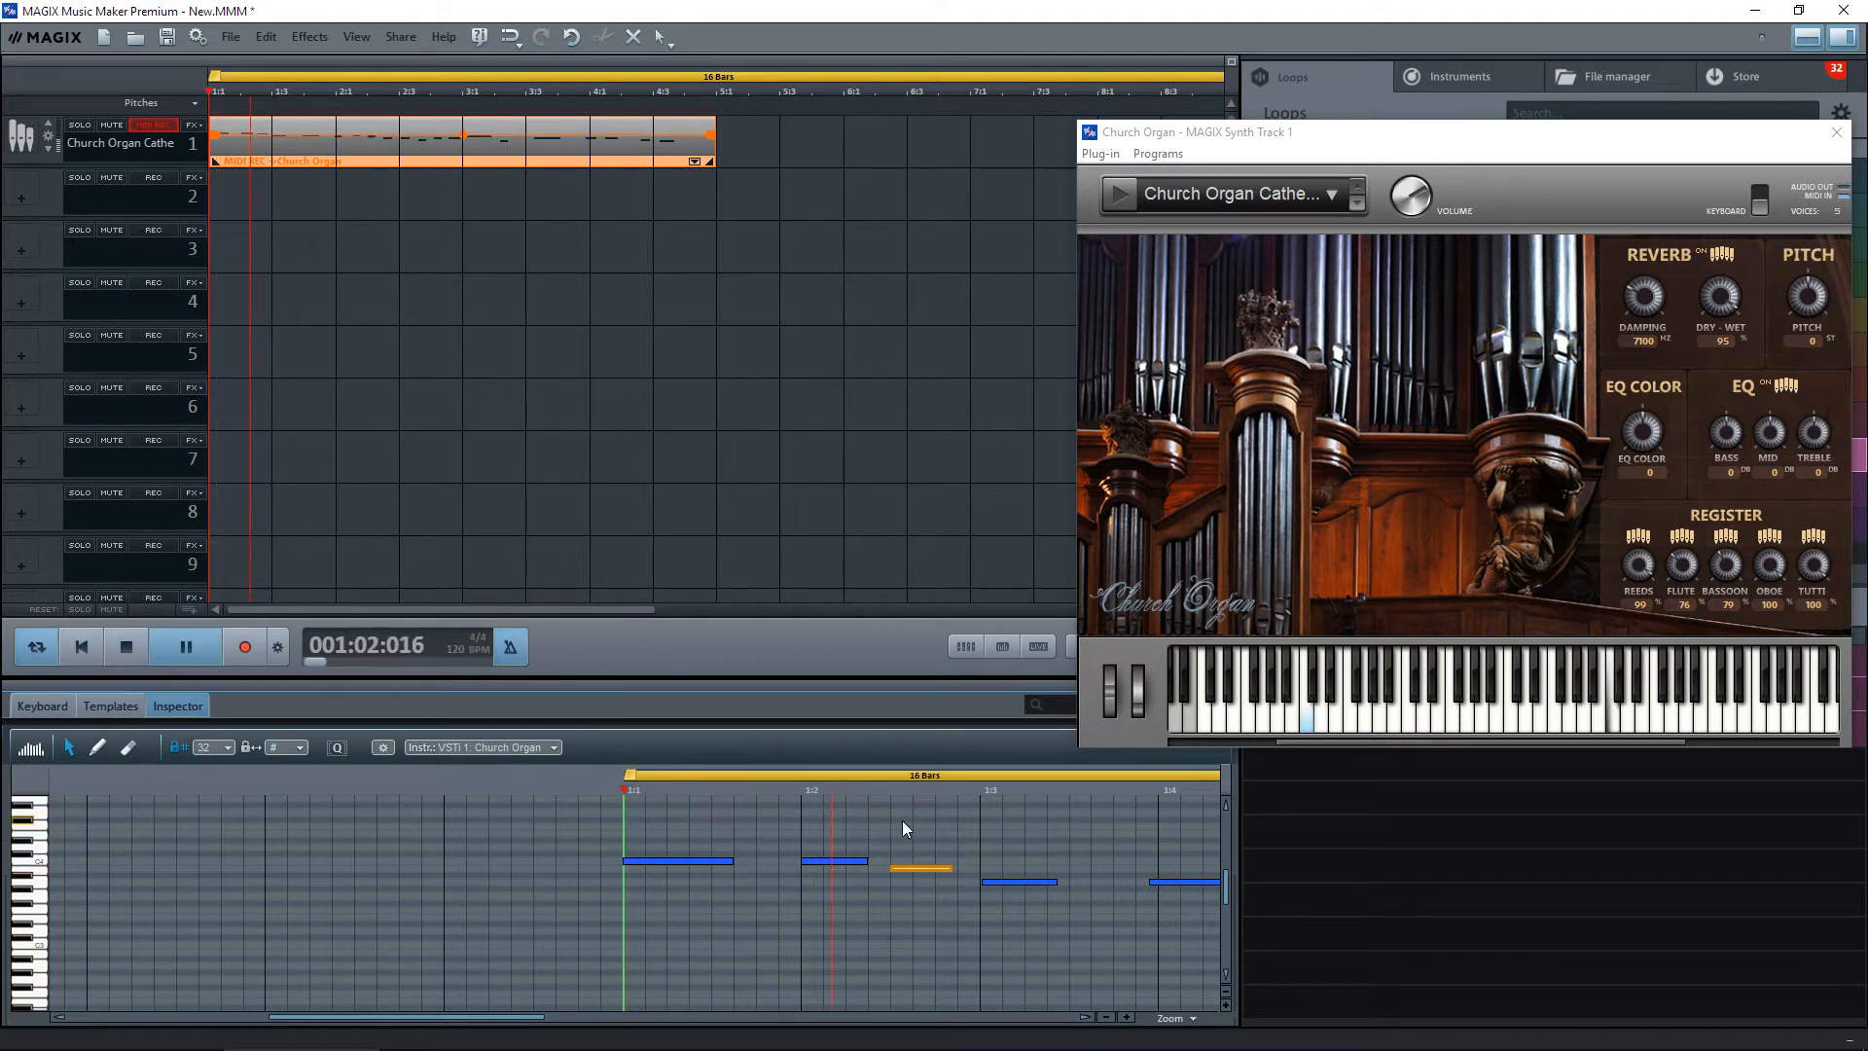
pyautogui.press('space')
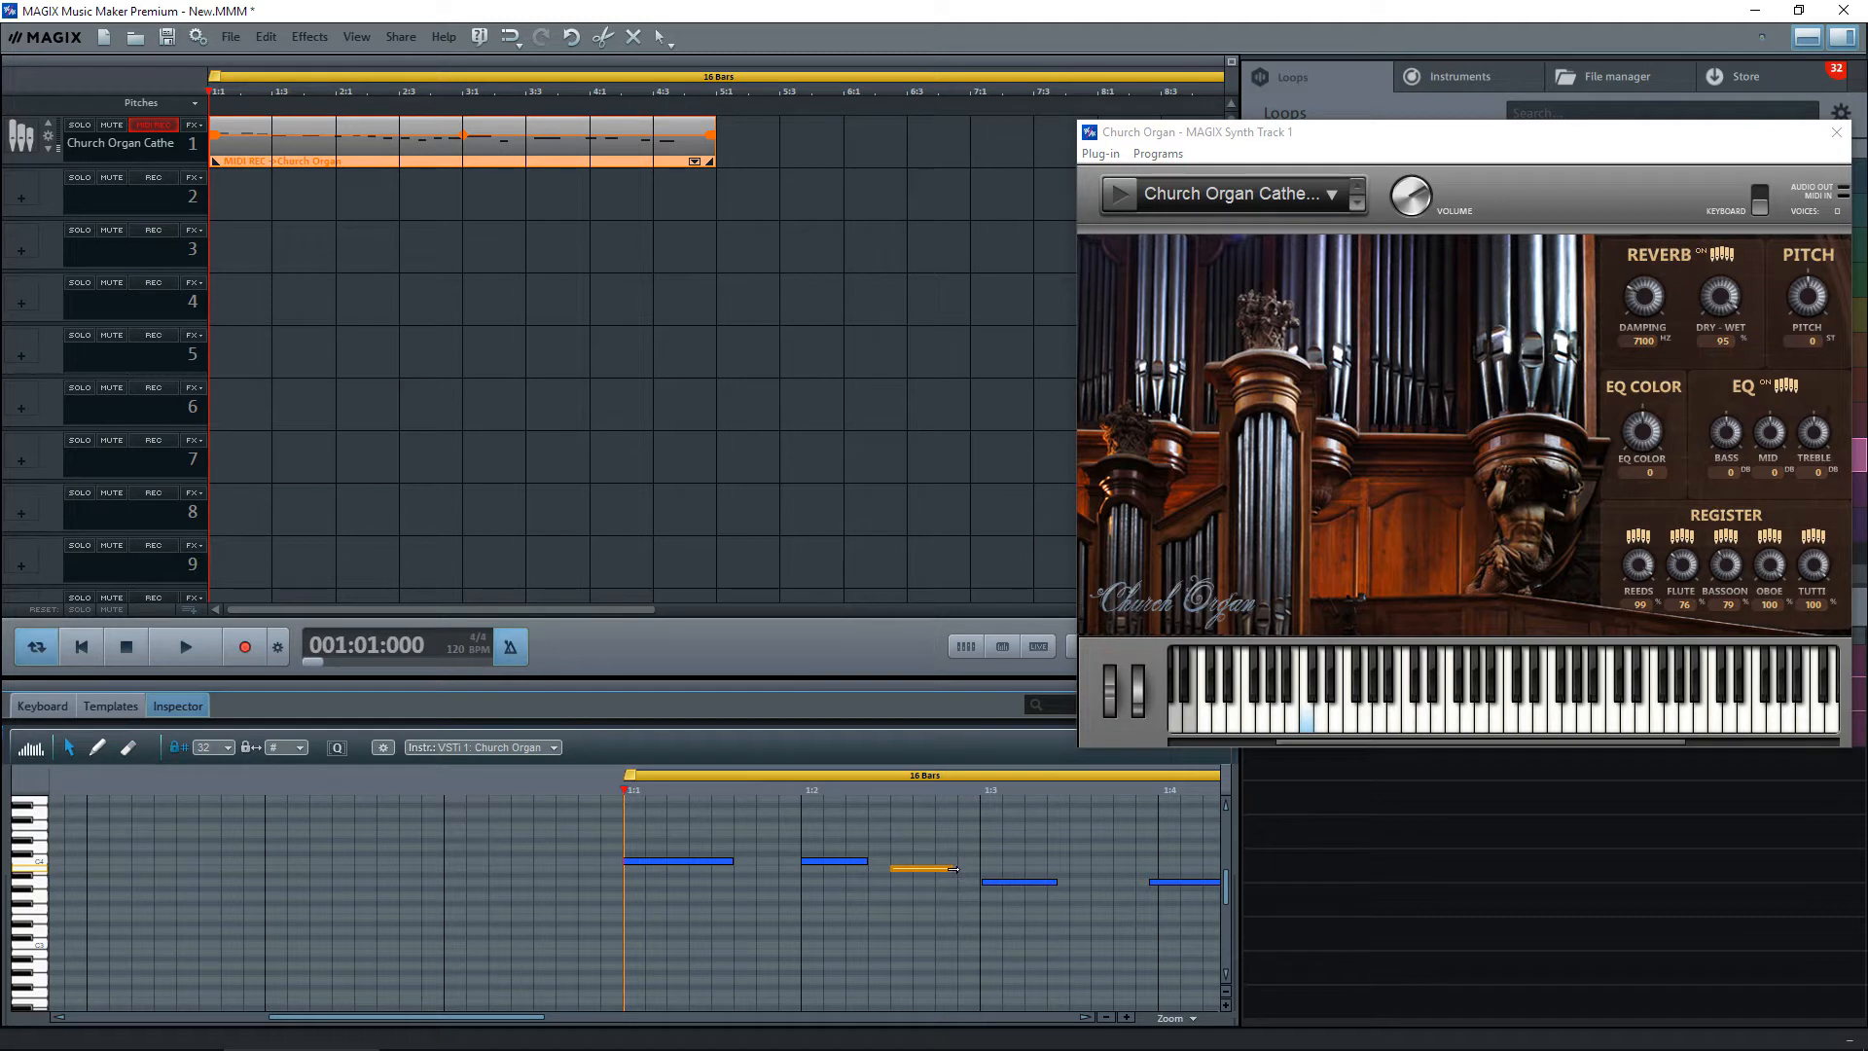
# Lengthen the melody's third note slightly, shorten the fourth note, and play the result.
pyautogui.click(957, 871)
pyautogui.click(1022, 882)
pyautogui.moveTo(1055, 883); pyautogui.dragTo(1058, 883)
pyautogui.press('space')
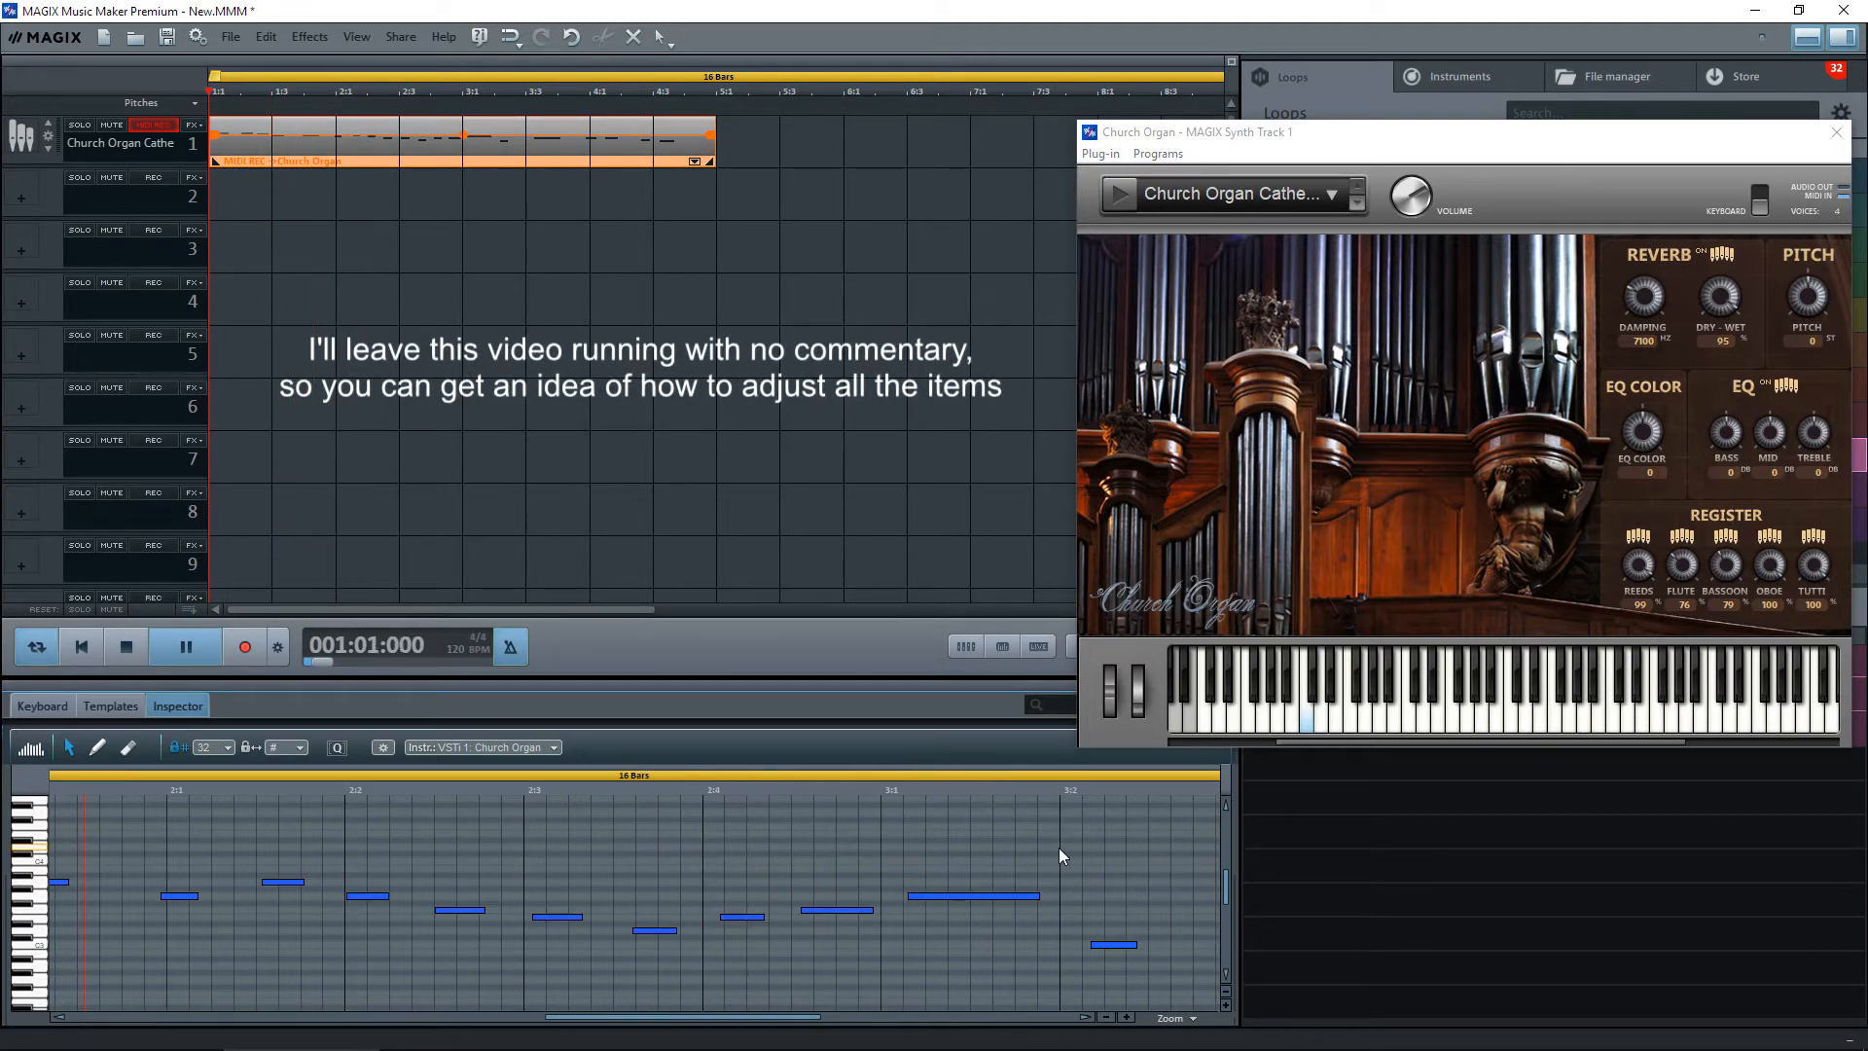
pyautogui.press('space')
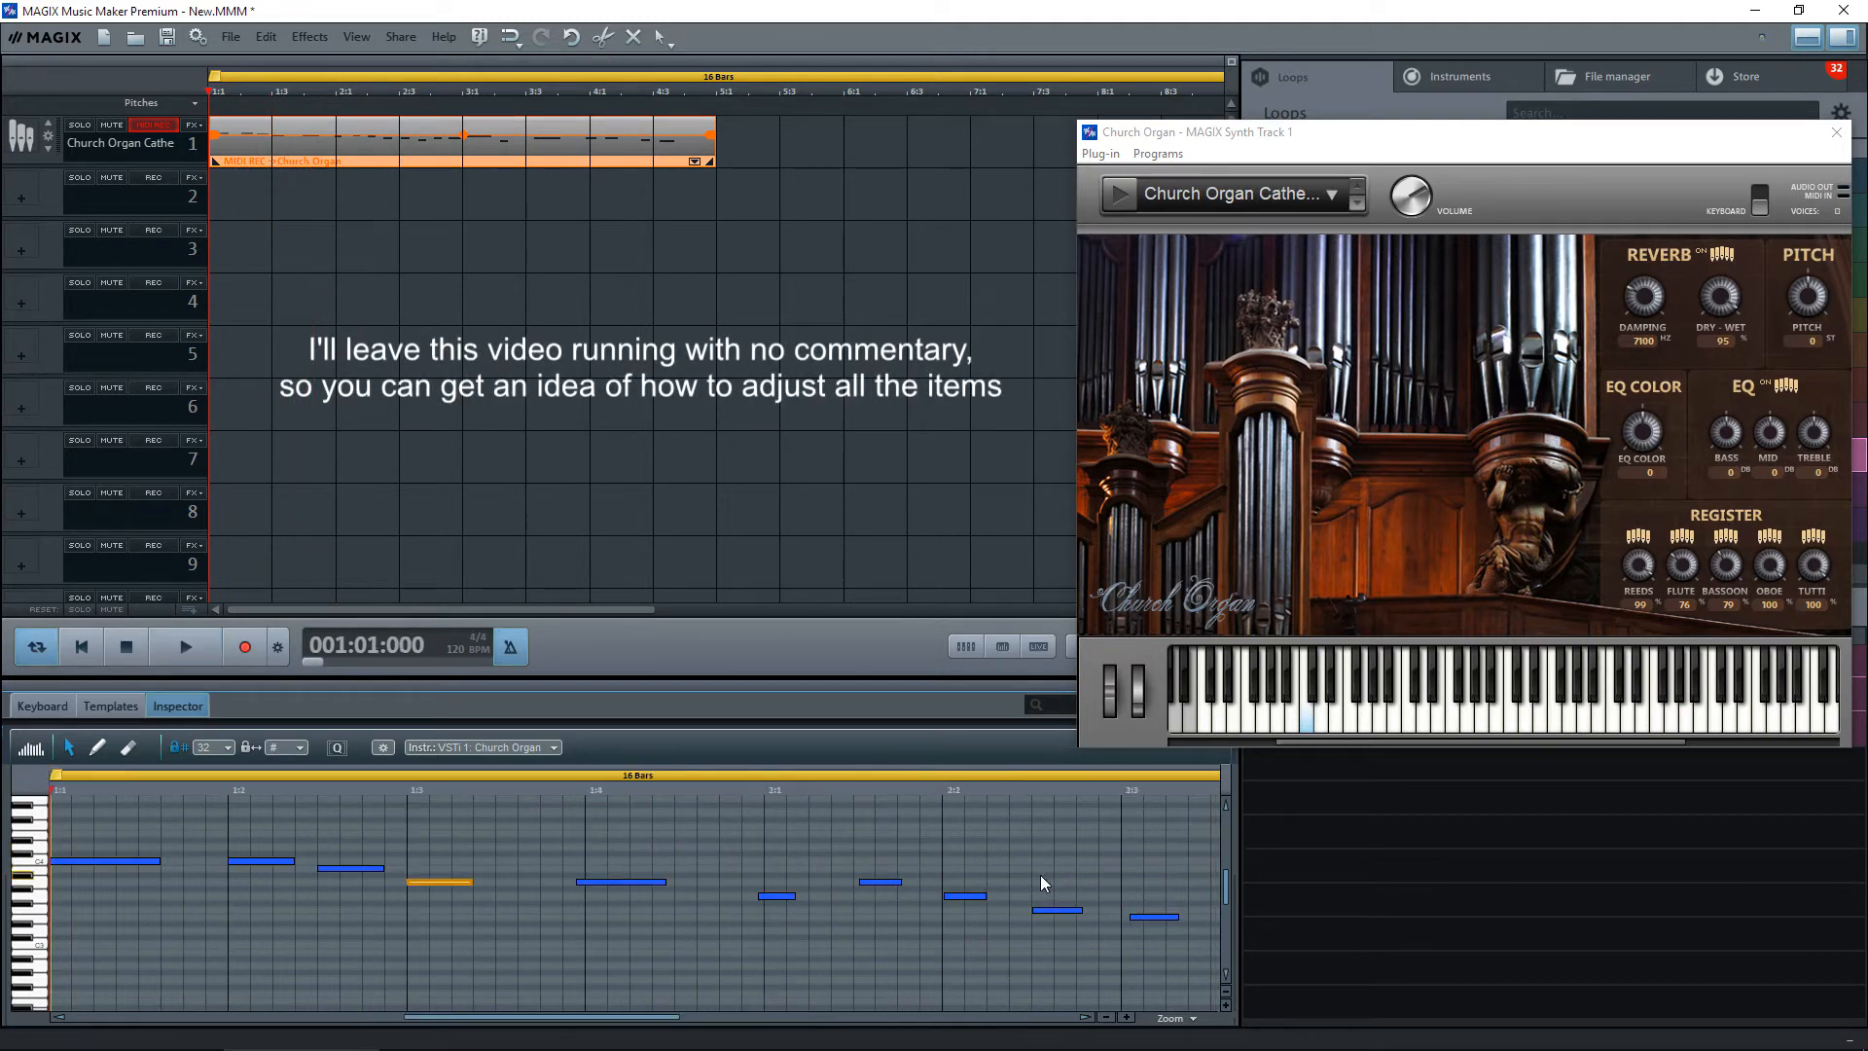
# Align the melody's fifth note with beat 4 of bar 1 and shorten it, align and lengthen the sixth from bar 2's start, and play the result.
pyautogui.click(625, 880)
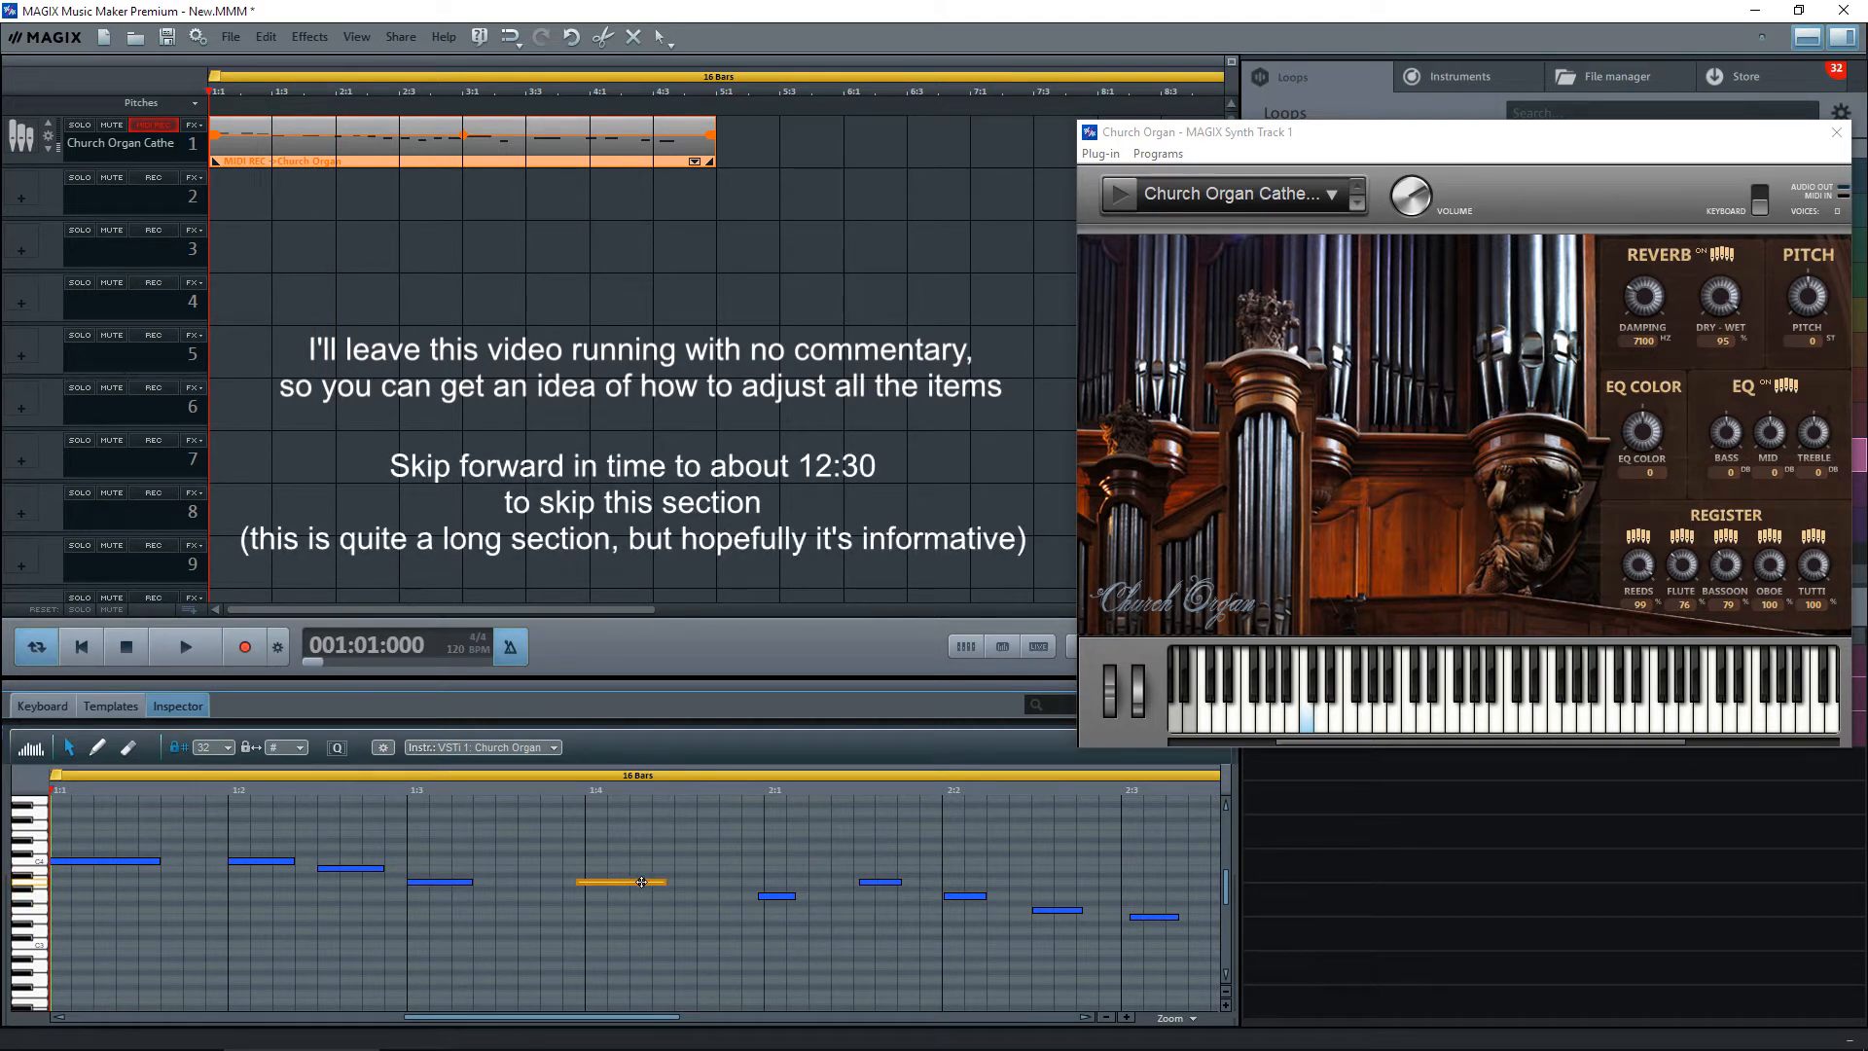
pyautogui.moveTo(641, 881); pyautogui.dragTo(657, 882)
pyautogui.click(779, 896)
pyautogui.moveTo(780, 896); pyautogui.dragTo(822, 897)
pyautogui.press('space')
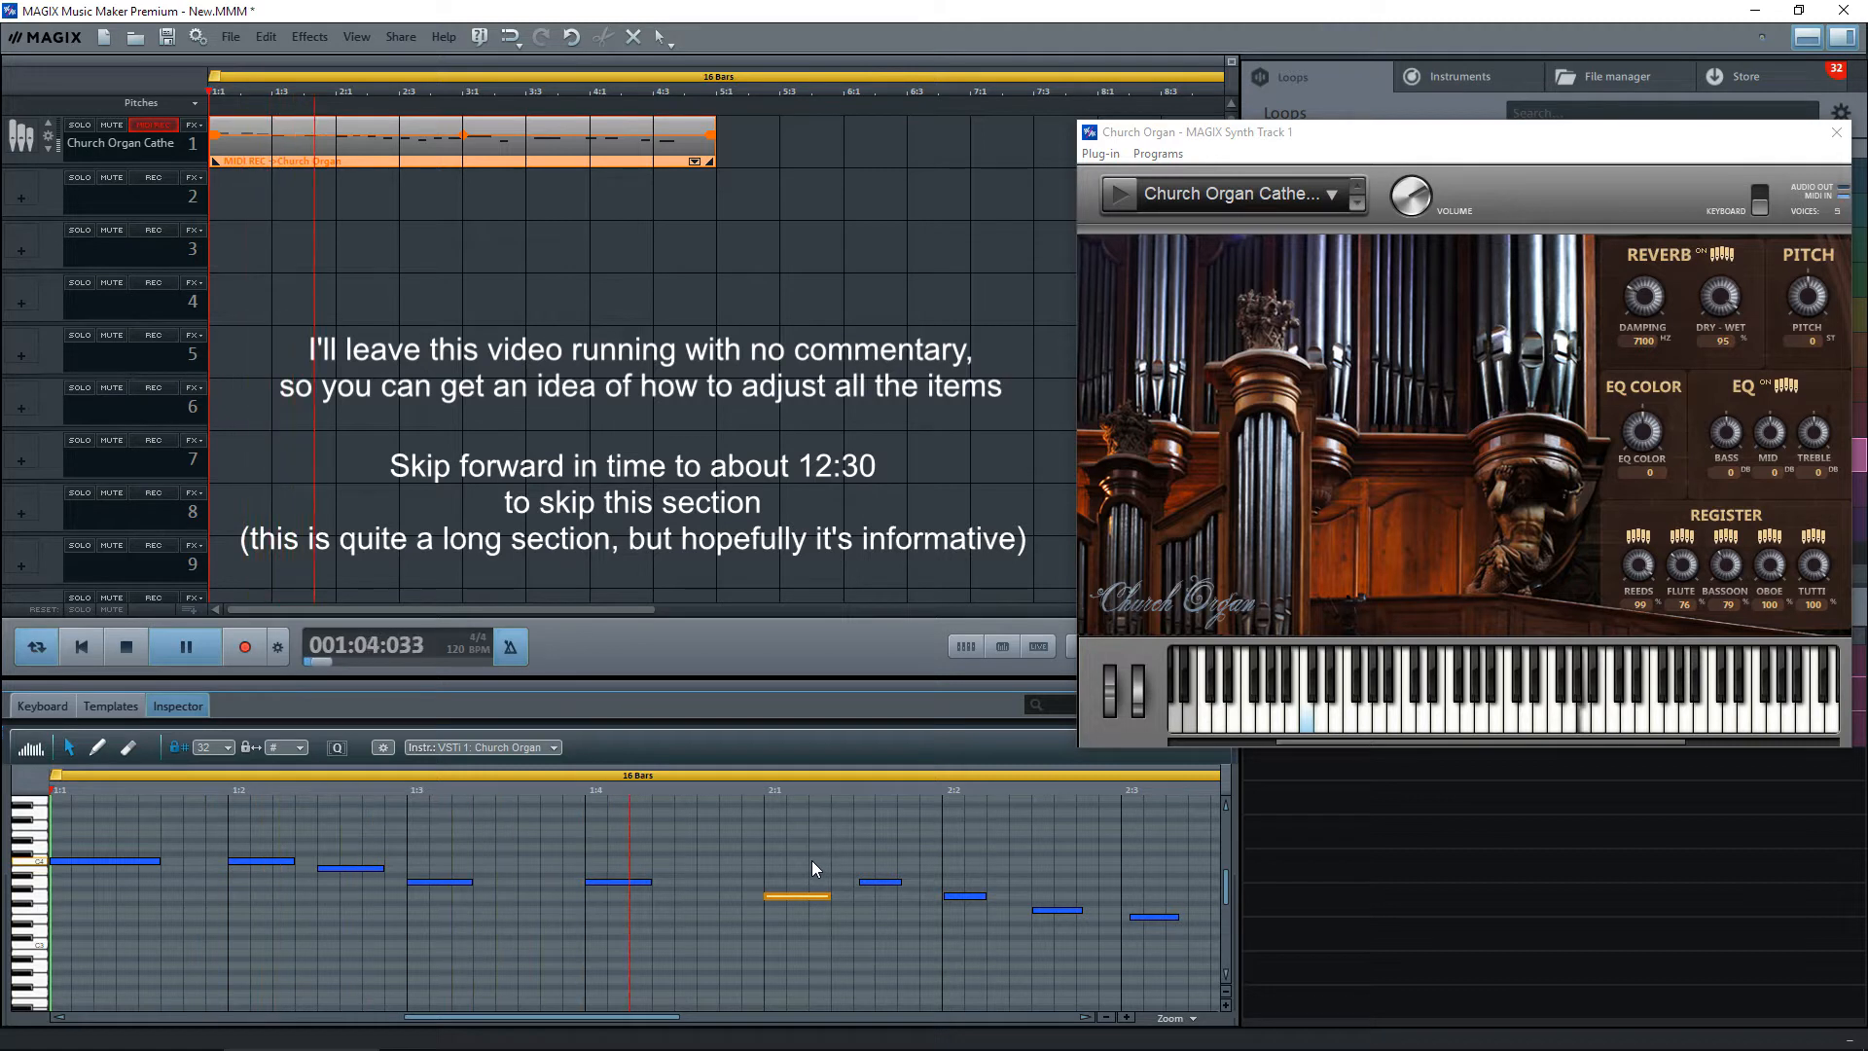
pyautogui.press('space')
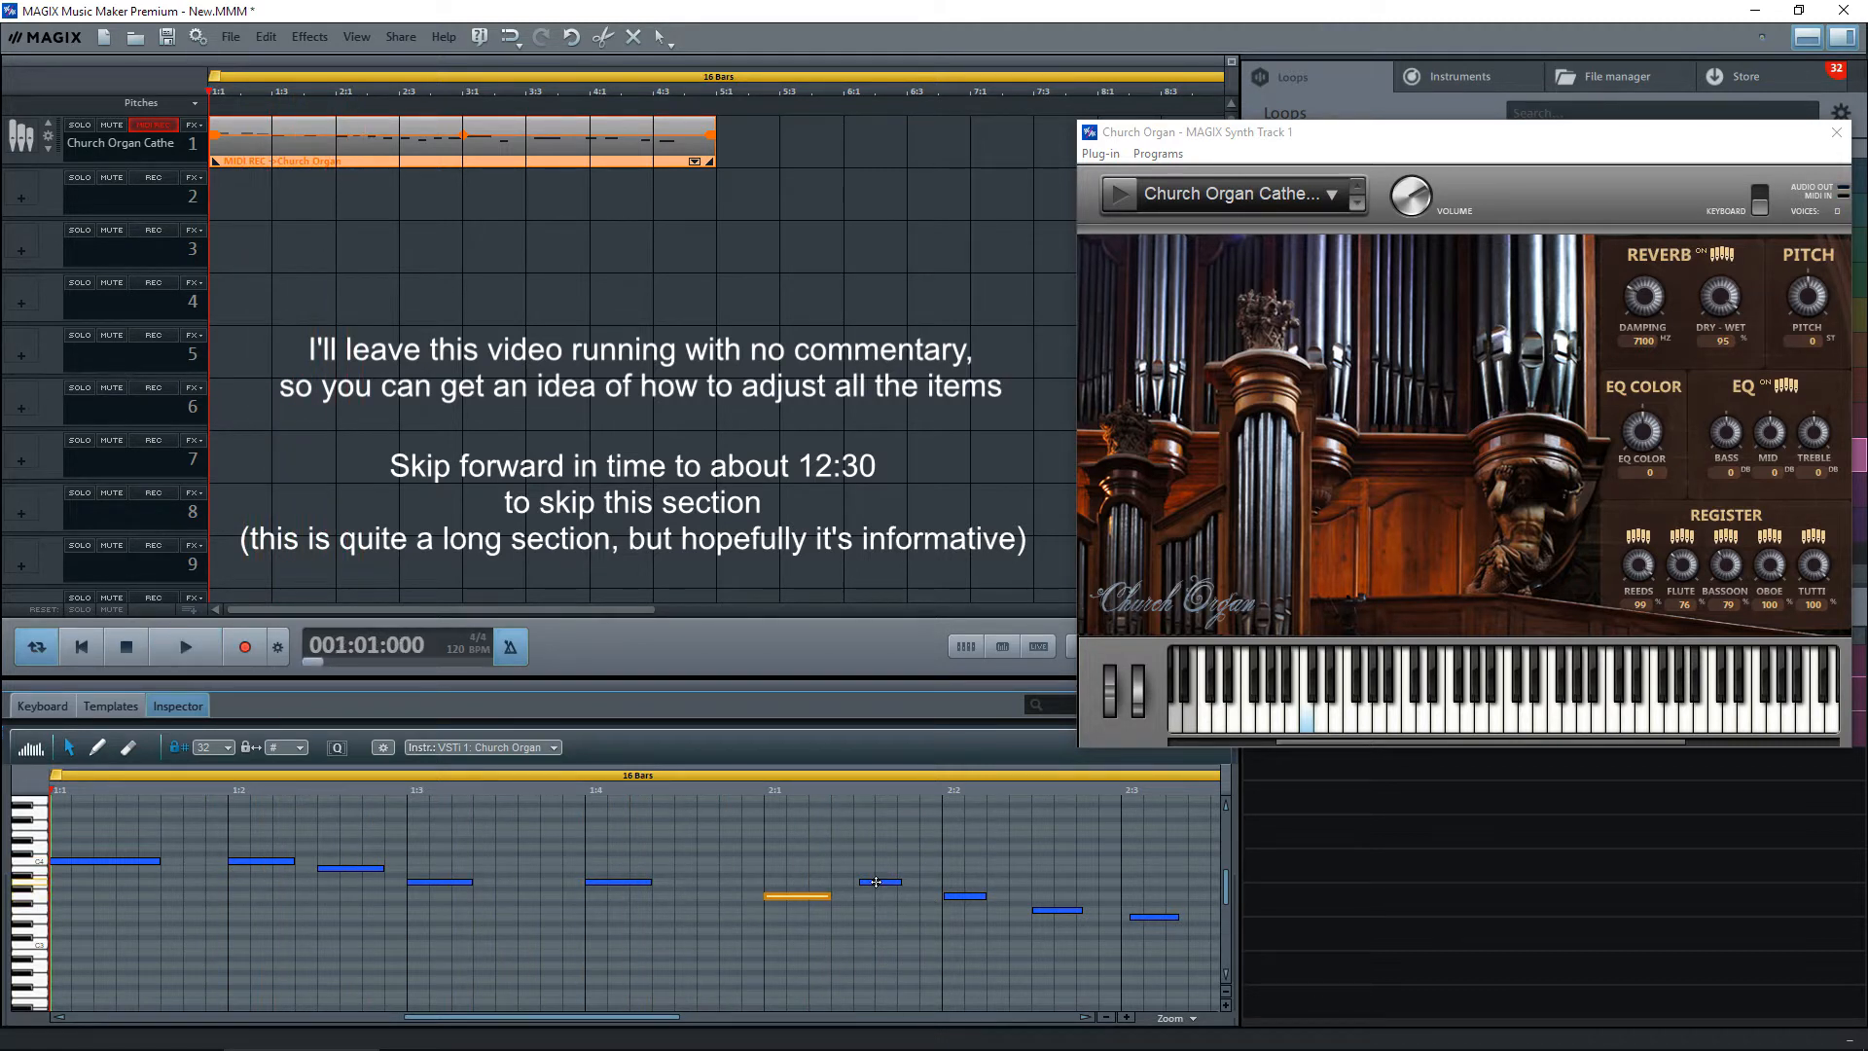
# Lengthen the seventh and eighth notes, shorten the ninth slightly, align the tenth with beat 3 of bar 2, and play the result.
pyautogui.click(876, 881)
pyautogui.moveTo(911, 883); pyautogui.dragTo(916, 882)
pyautogui.click(960, 895)
pyautogui.moveTo(983, 896); pyautogui.dragTo(1004, 896)
pyautogui.click(1055, 910)
pyautogui.moveTo(1154, 917)
pyautogui.mouseDown()
pyautogui.moveTo(1132, 919)
pyautogui.moveTo(1165, 917)
pyautogui.mouseUp()
pyautogui.press('space')
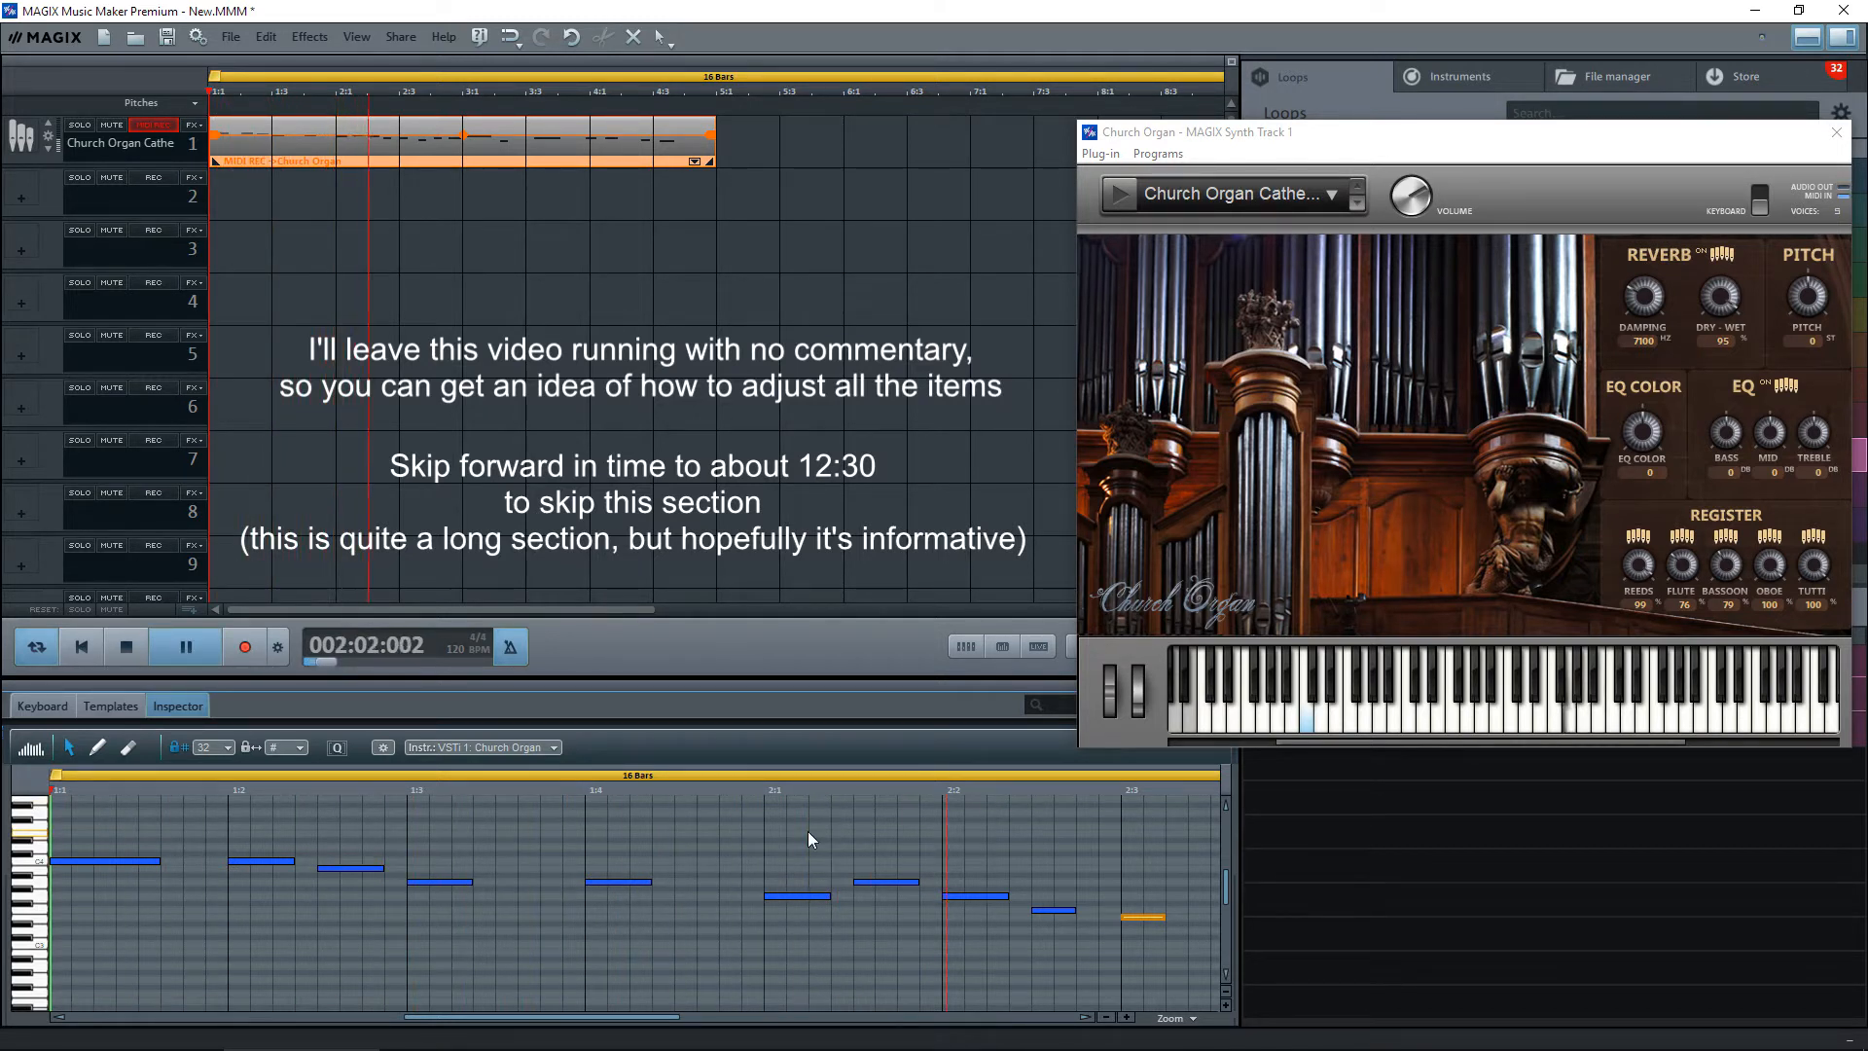
pyautogui.press('space')
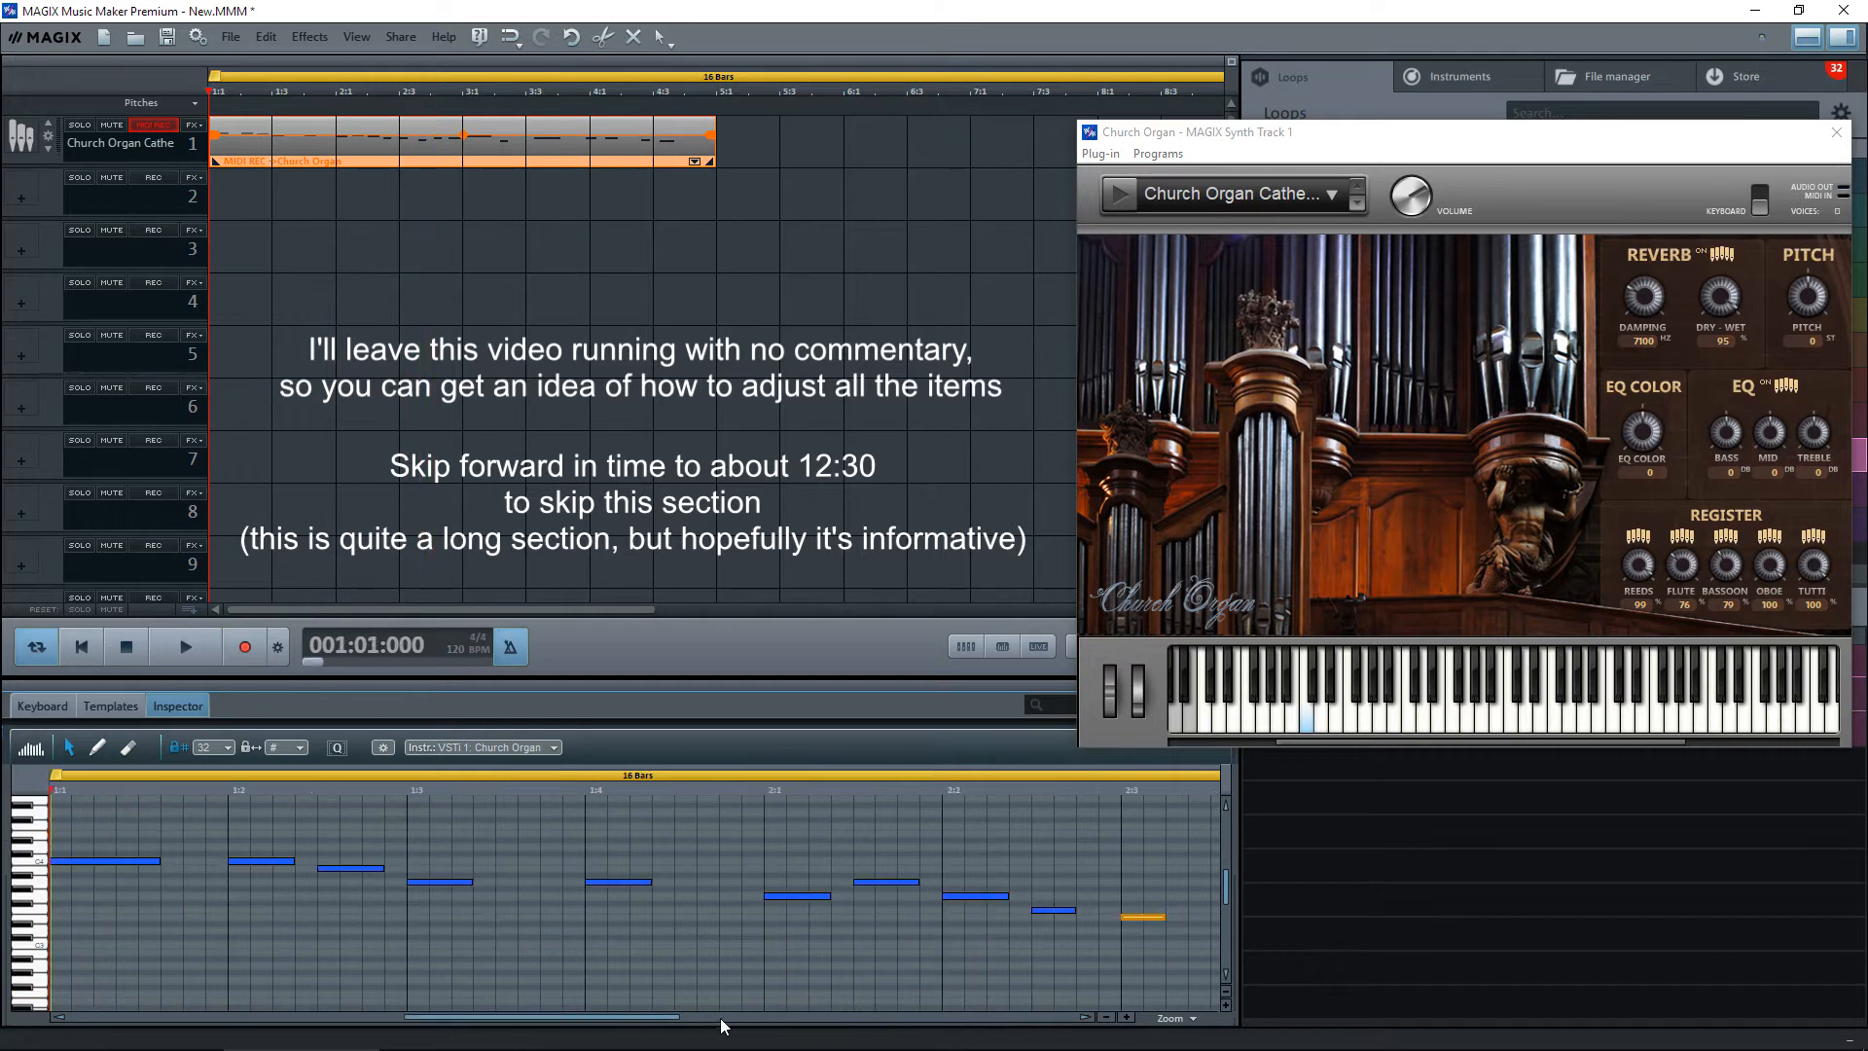
# Nudge the melody's eleventh note slightly later, and align the twelfth with beat 4 of bar 2 and lengthen it.
pyautogui.moveTo(647, 1020); pyautogui.dragTo(761, 1017)
pyautogui.click(329, 788)
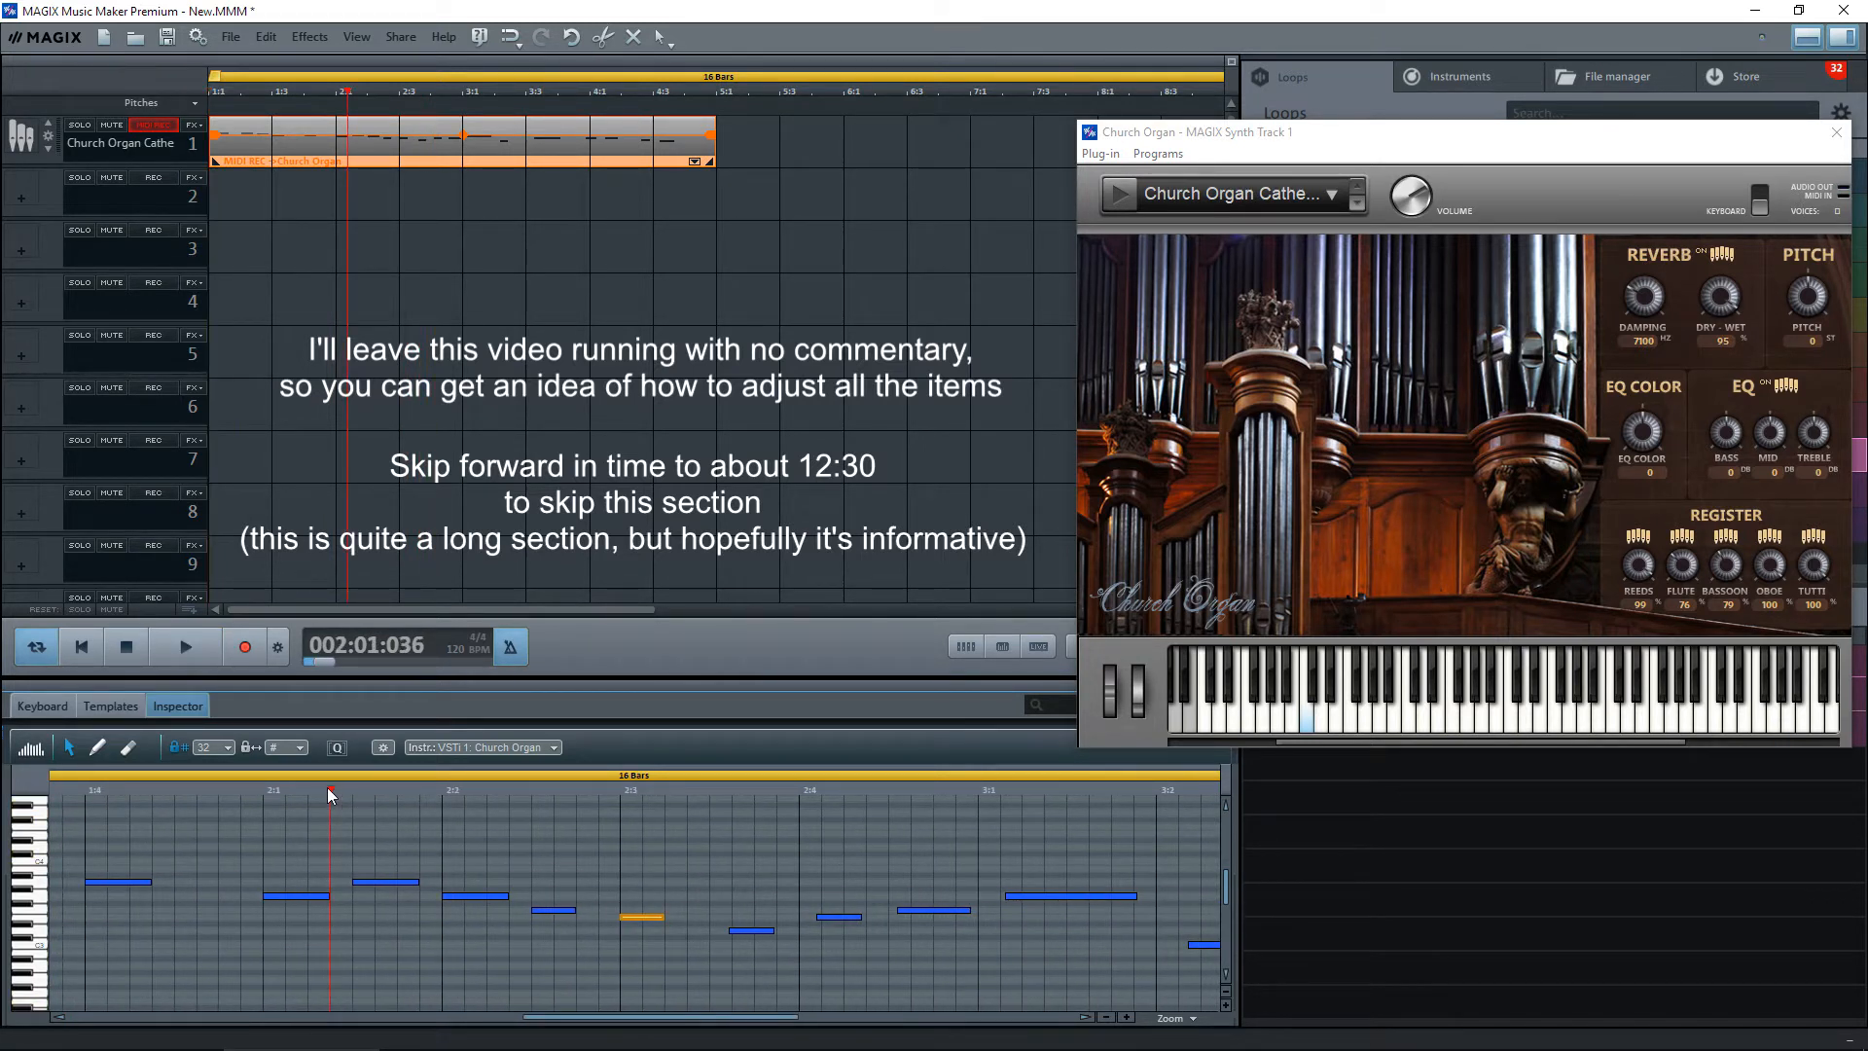
pyautogui.click(749, 931)
pyautogui.moveTo(842, 916)
pyautogui.mouseDown()
pyautogui.moveTo(825, 916)
pyautogui.moveTo(864, 916)
pyautogui.mouseUp()
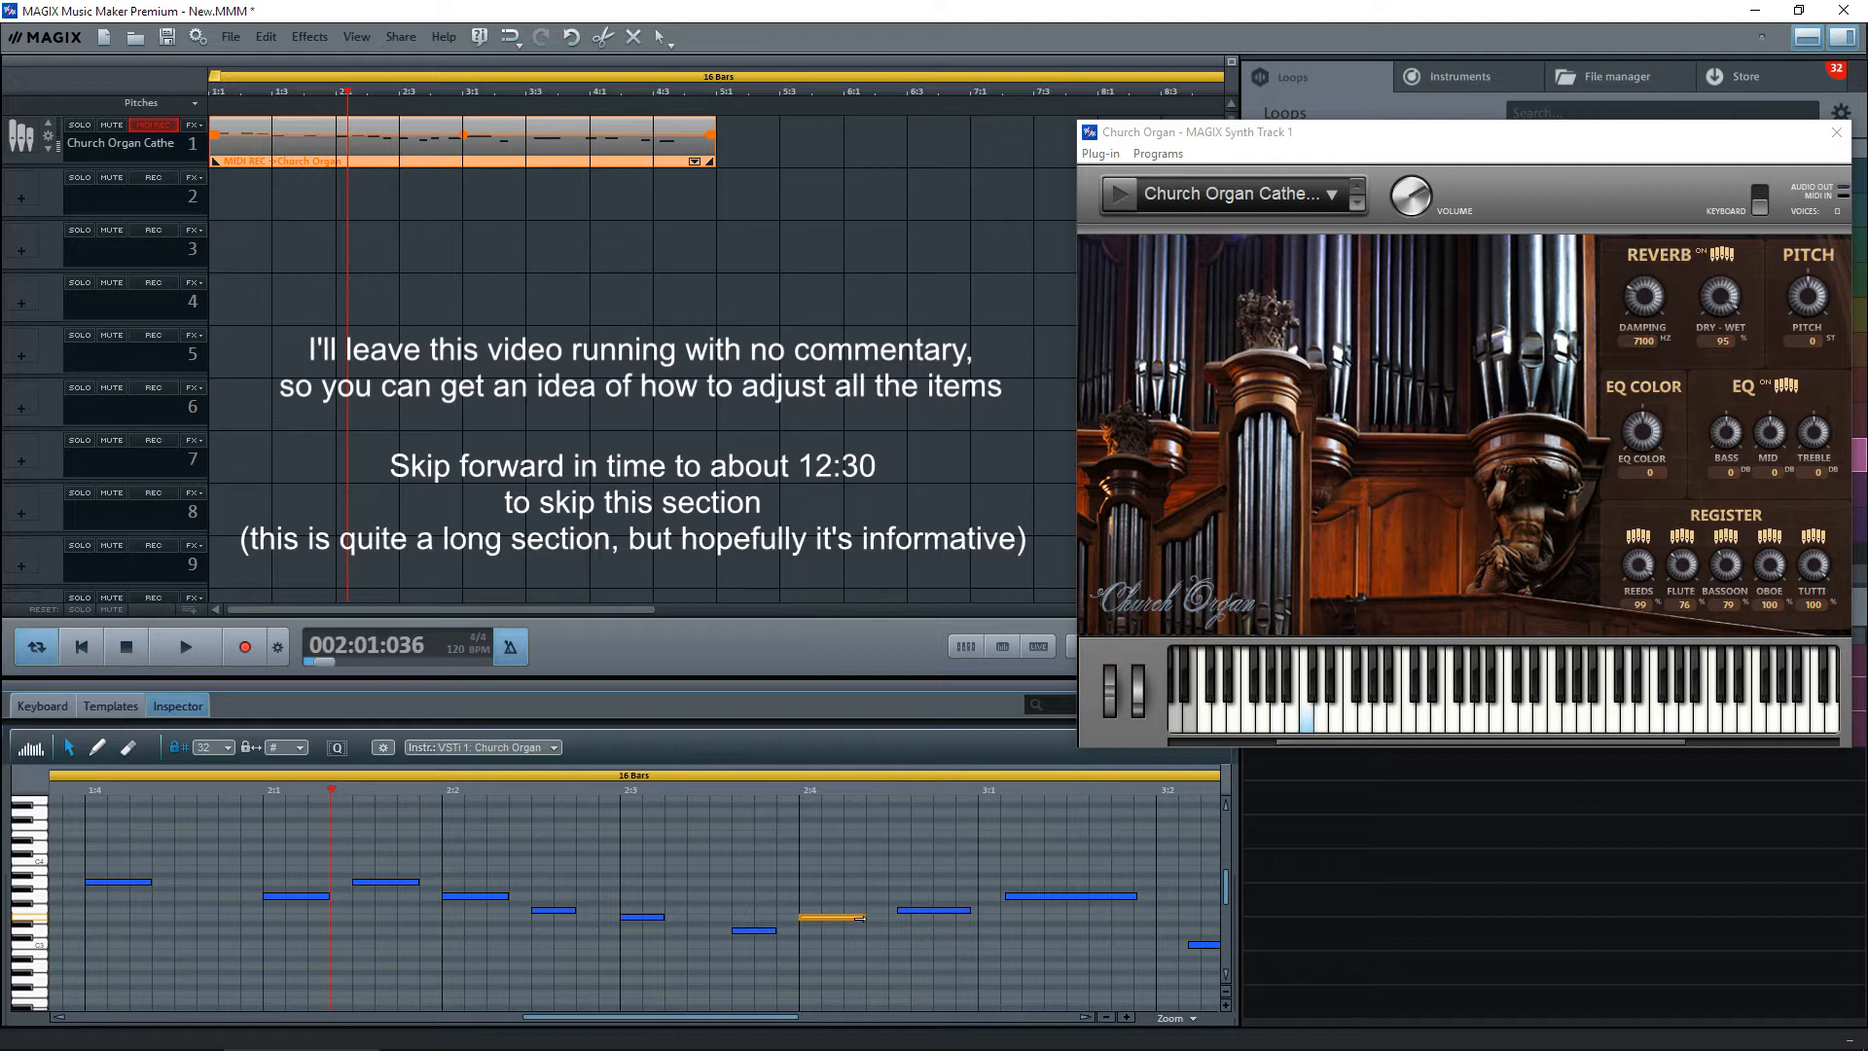
# Move the thirteenth note slightly earlier and shorten it, and align the long fourteenth note with the start of bar 3.
pyautogui.click(915, 909)
pyautogui.moveTo(1059, 895); pyautogui.dragTo(1030, 896)
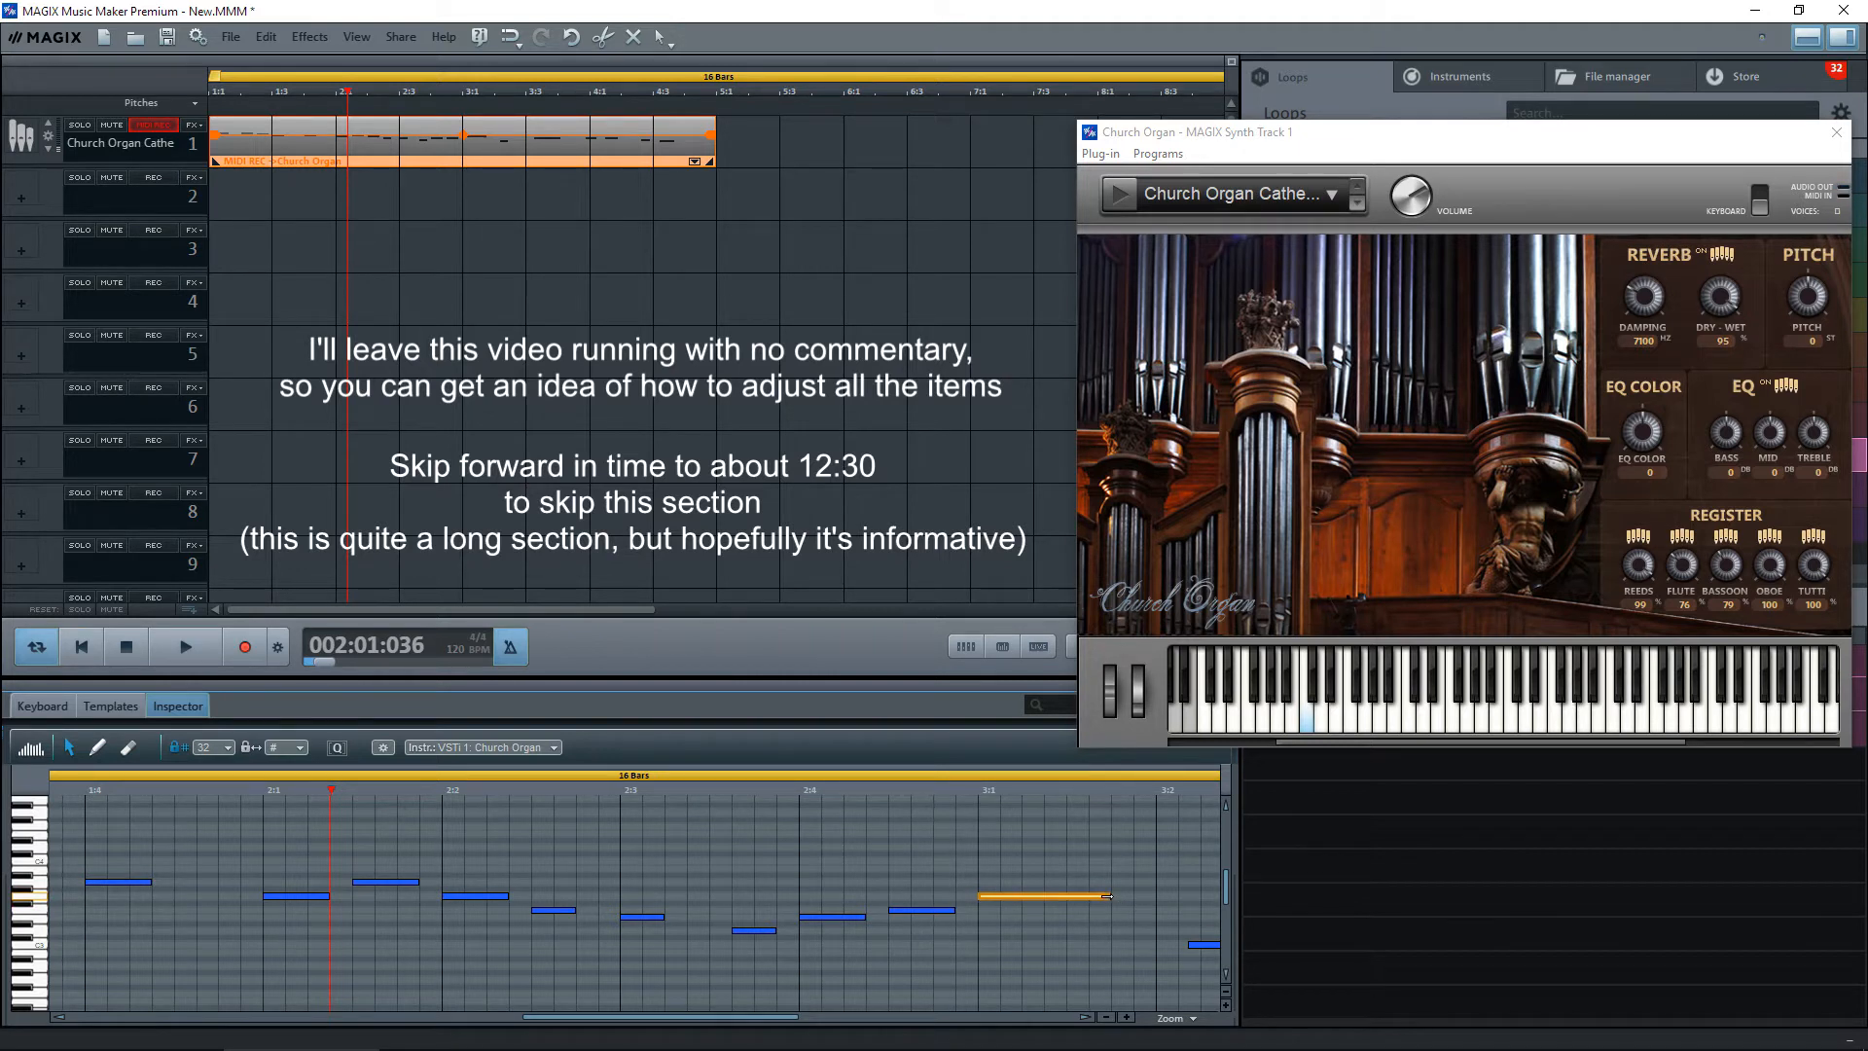
pyautogui.moveTo(1112, 895)
pyautogui.mouseDown()
pyautogui.moveTo(1065, 897)
pyautogui.moveTo(1106, 898)
pyautogui.mouseUp()
# Align the low fifteenth note with beat 2 of bar 3 and lengthen it.
pyautogui.moveTo(776, 1016); pyautogui.dragTo(868, 1012)
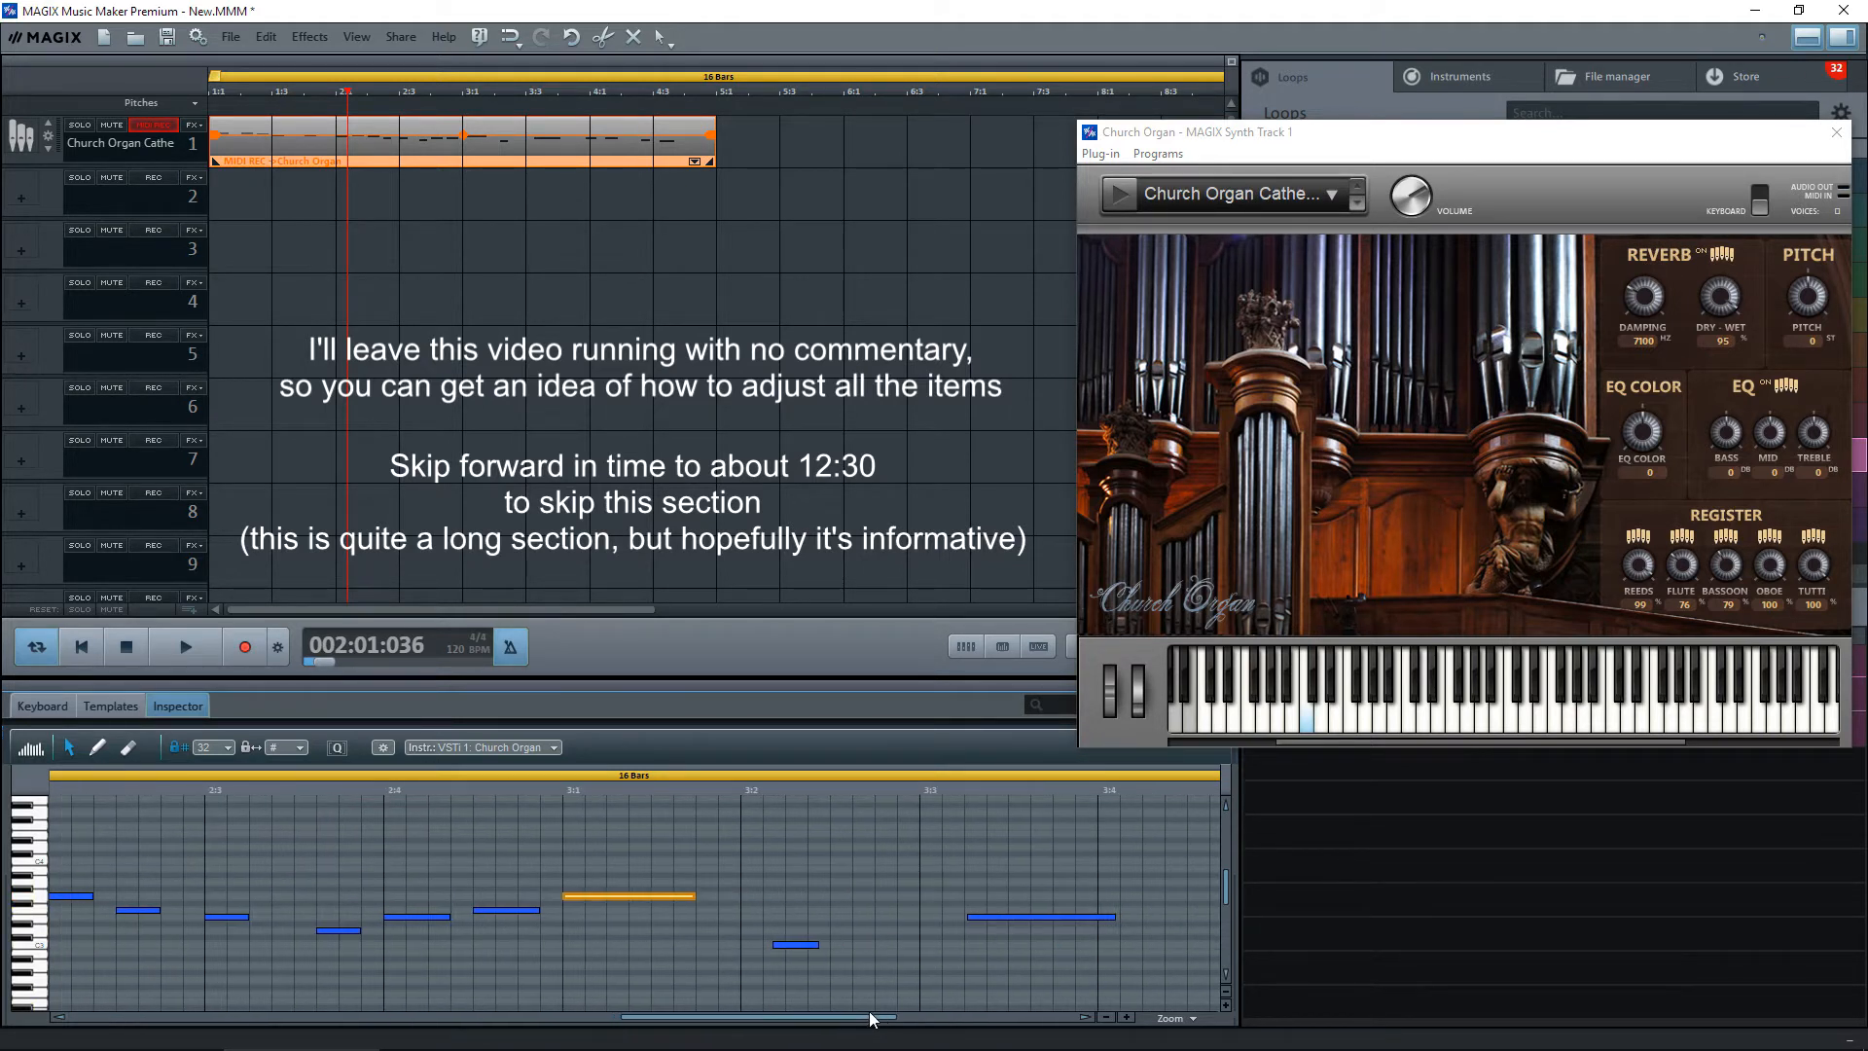
pyautogui.click(796, 944)
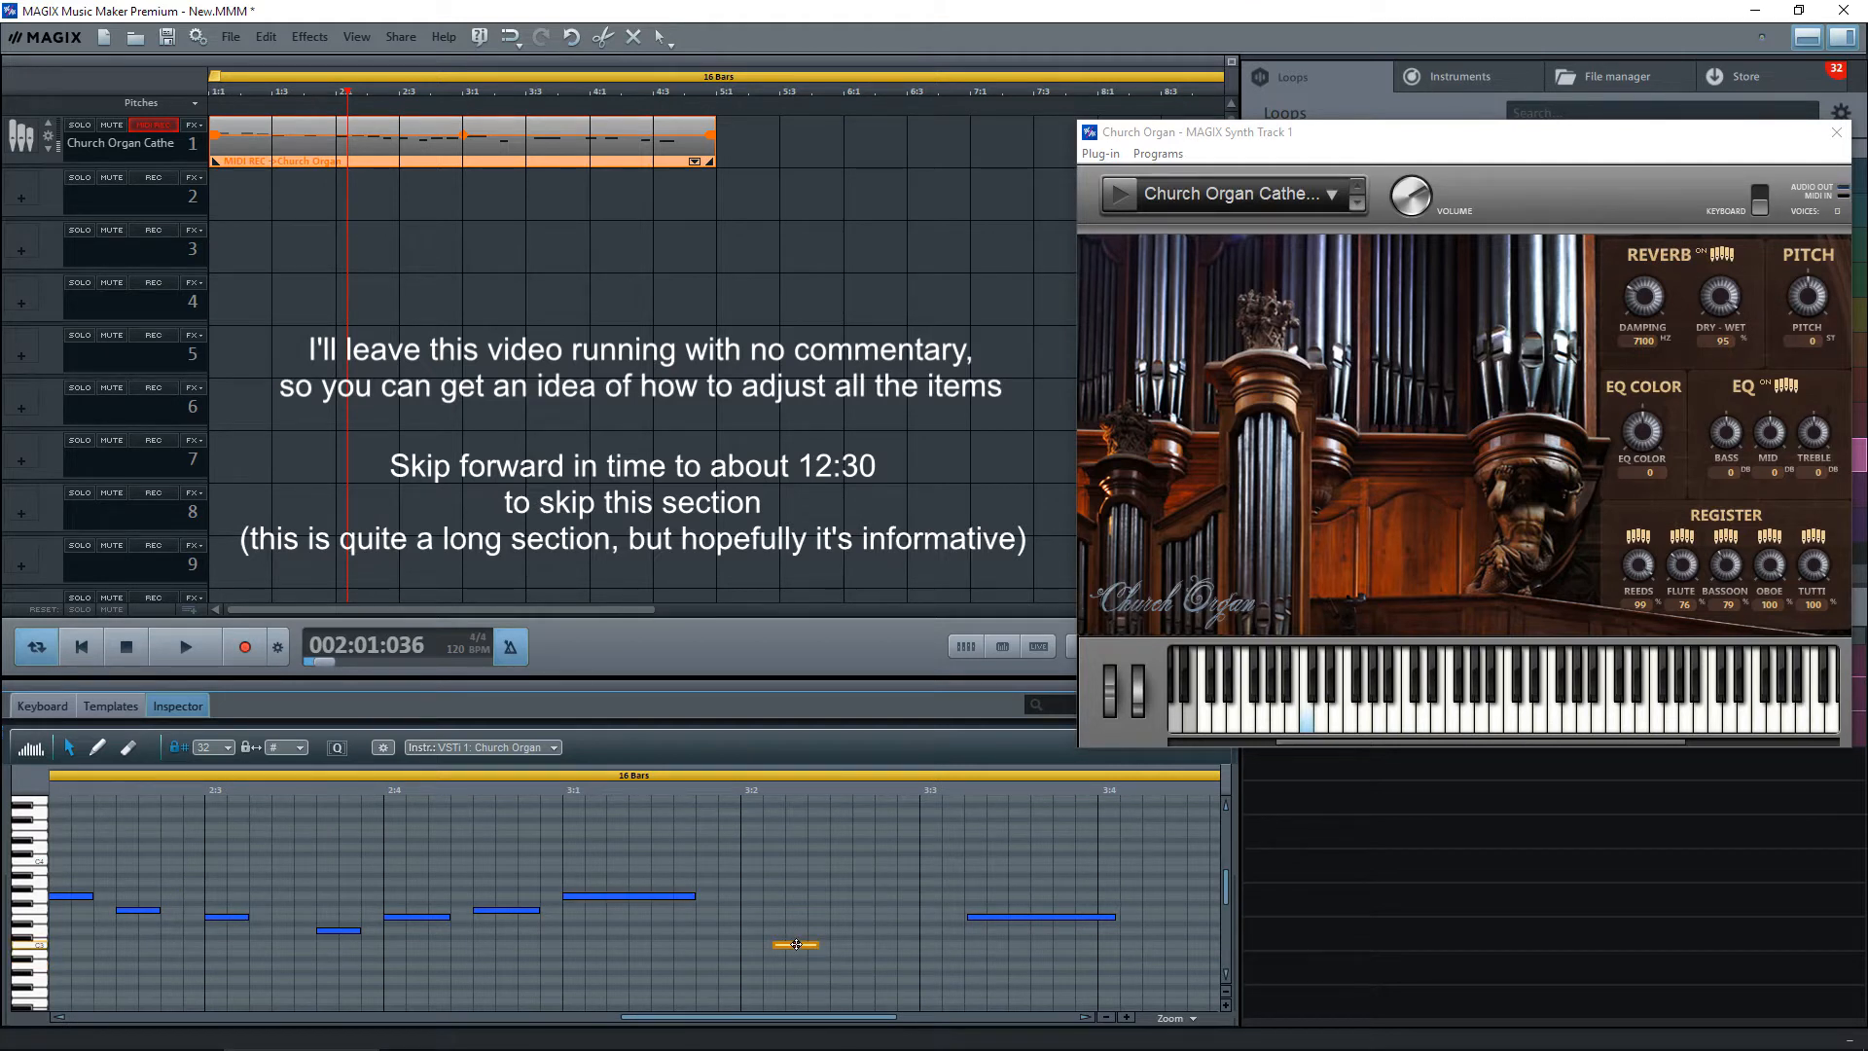
pyautogui.moveTo(784, 946); pyautogui.dragTo(776, 943)
pyautogui.moveTo(788, 945); pyautogui.dragTo(802, 945)
# Move the sixteenth note to beat 3 of bar 3, lower it to the pitch of the note before it, and play the result.
pyautogui.moveTo(848, 1021); pyautogui.dragTo(908, 1022)
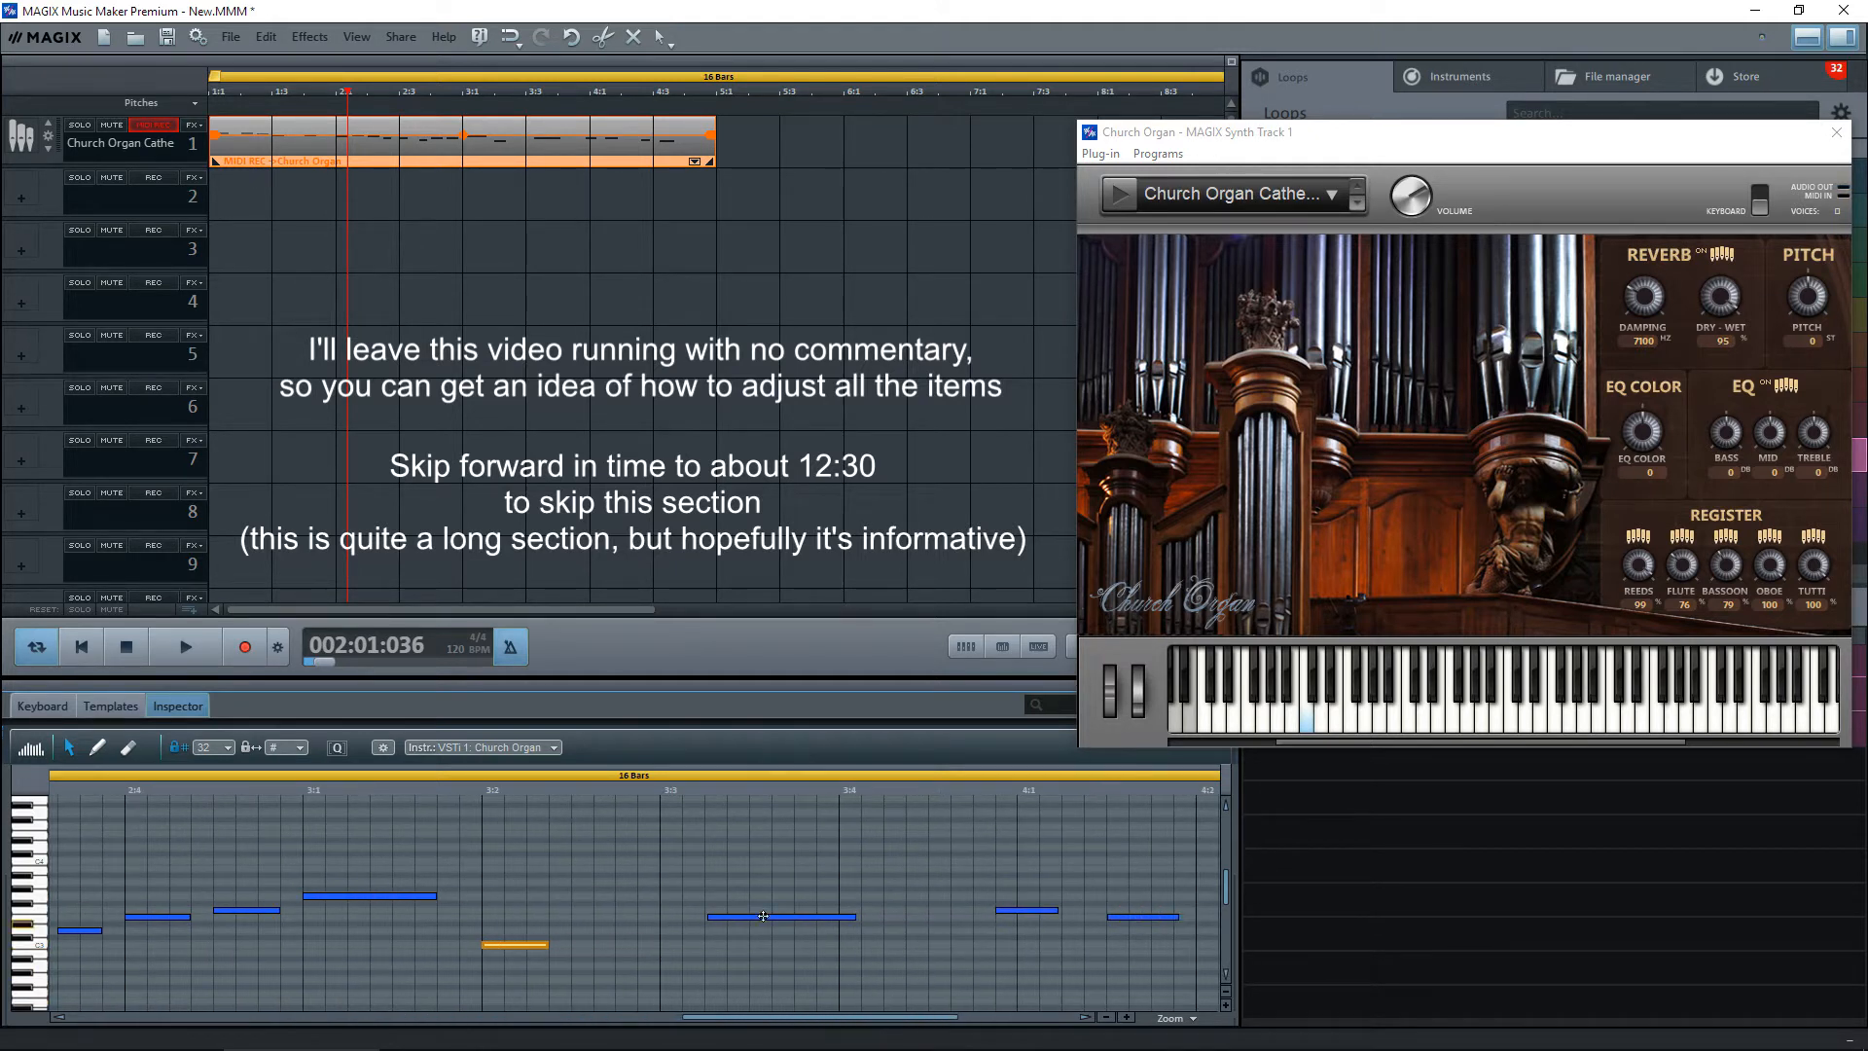
pyautogui.click(762, 916)
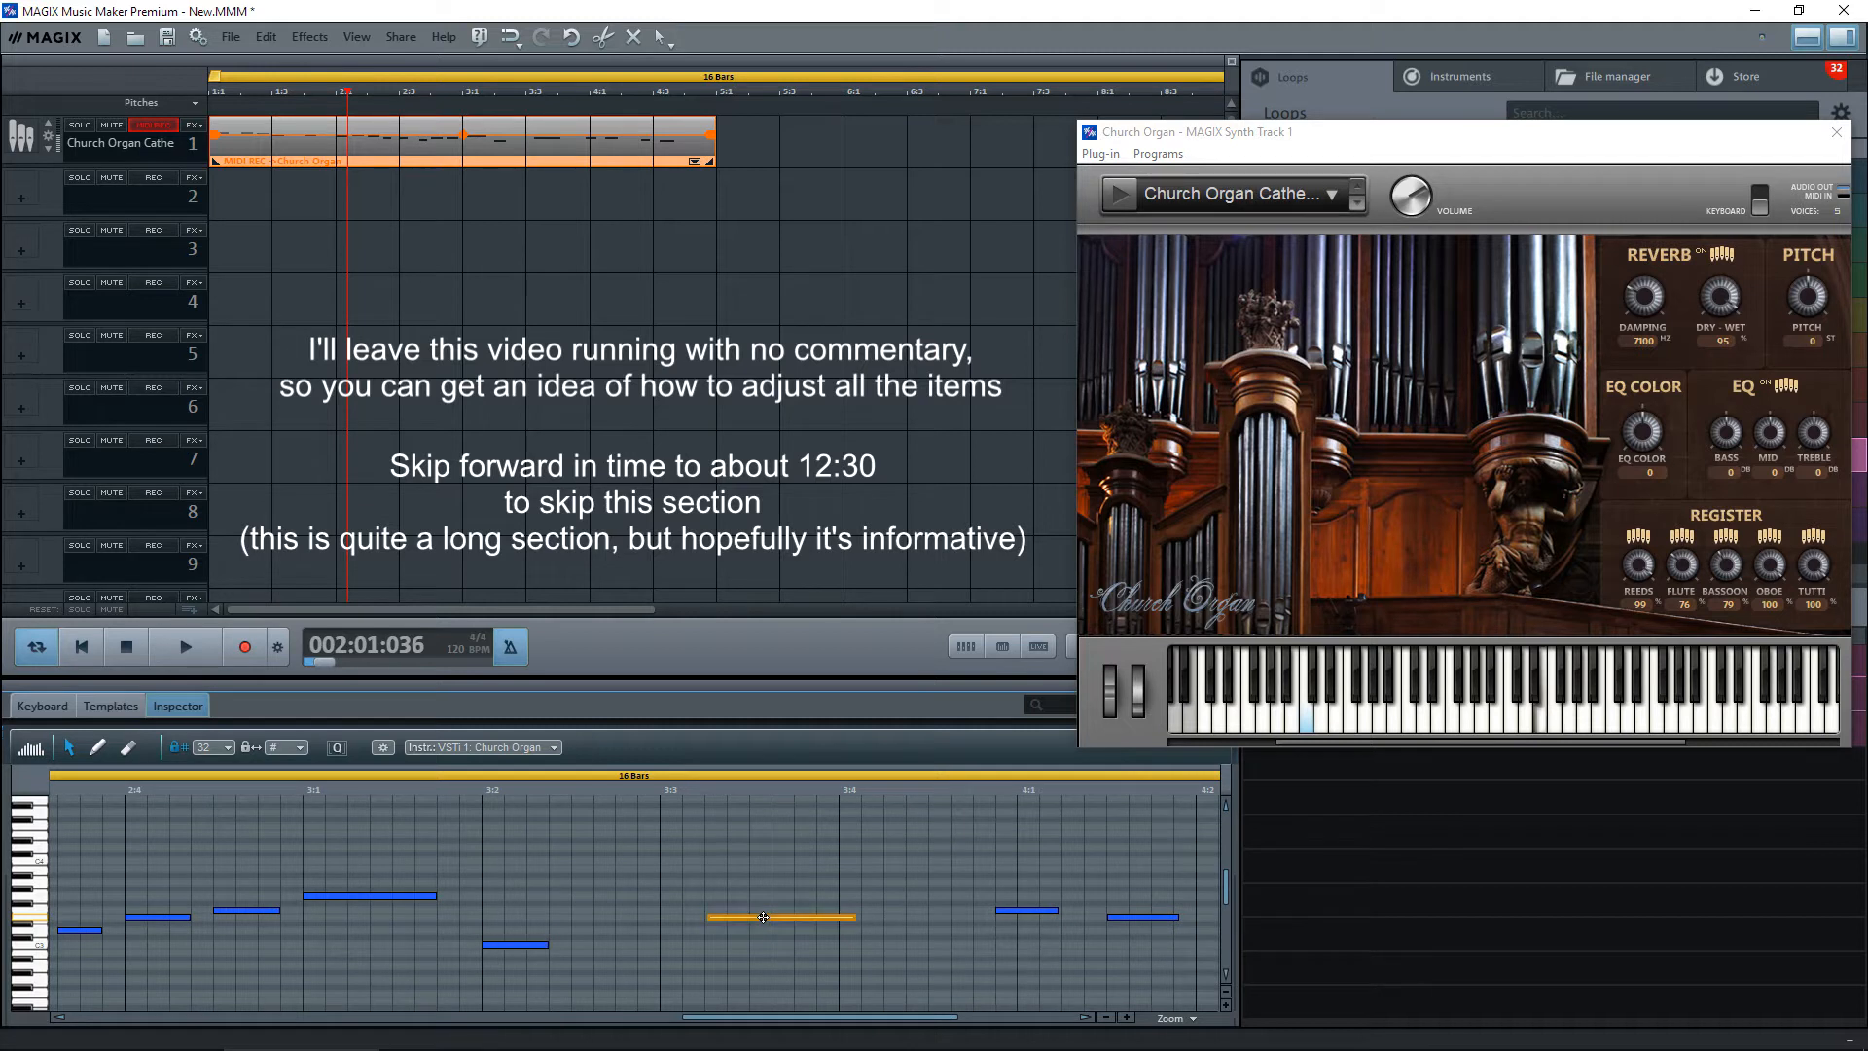
pyautogui.moveTo(762, 917); pyautogui.dragTo(753, 932)
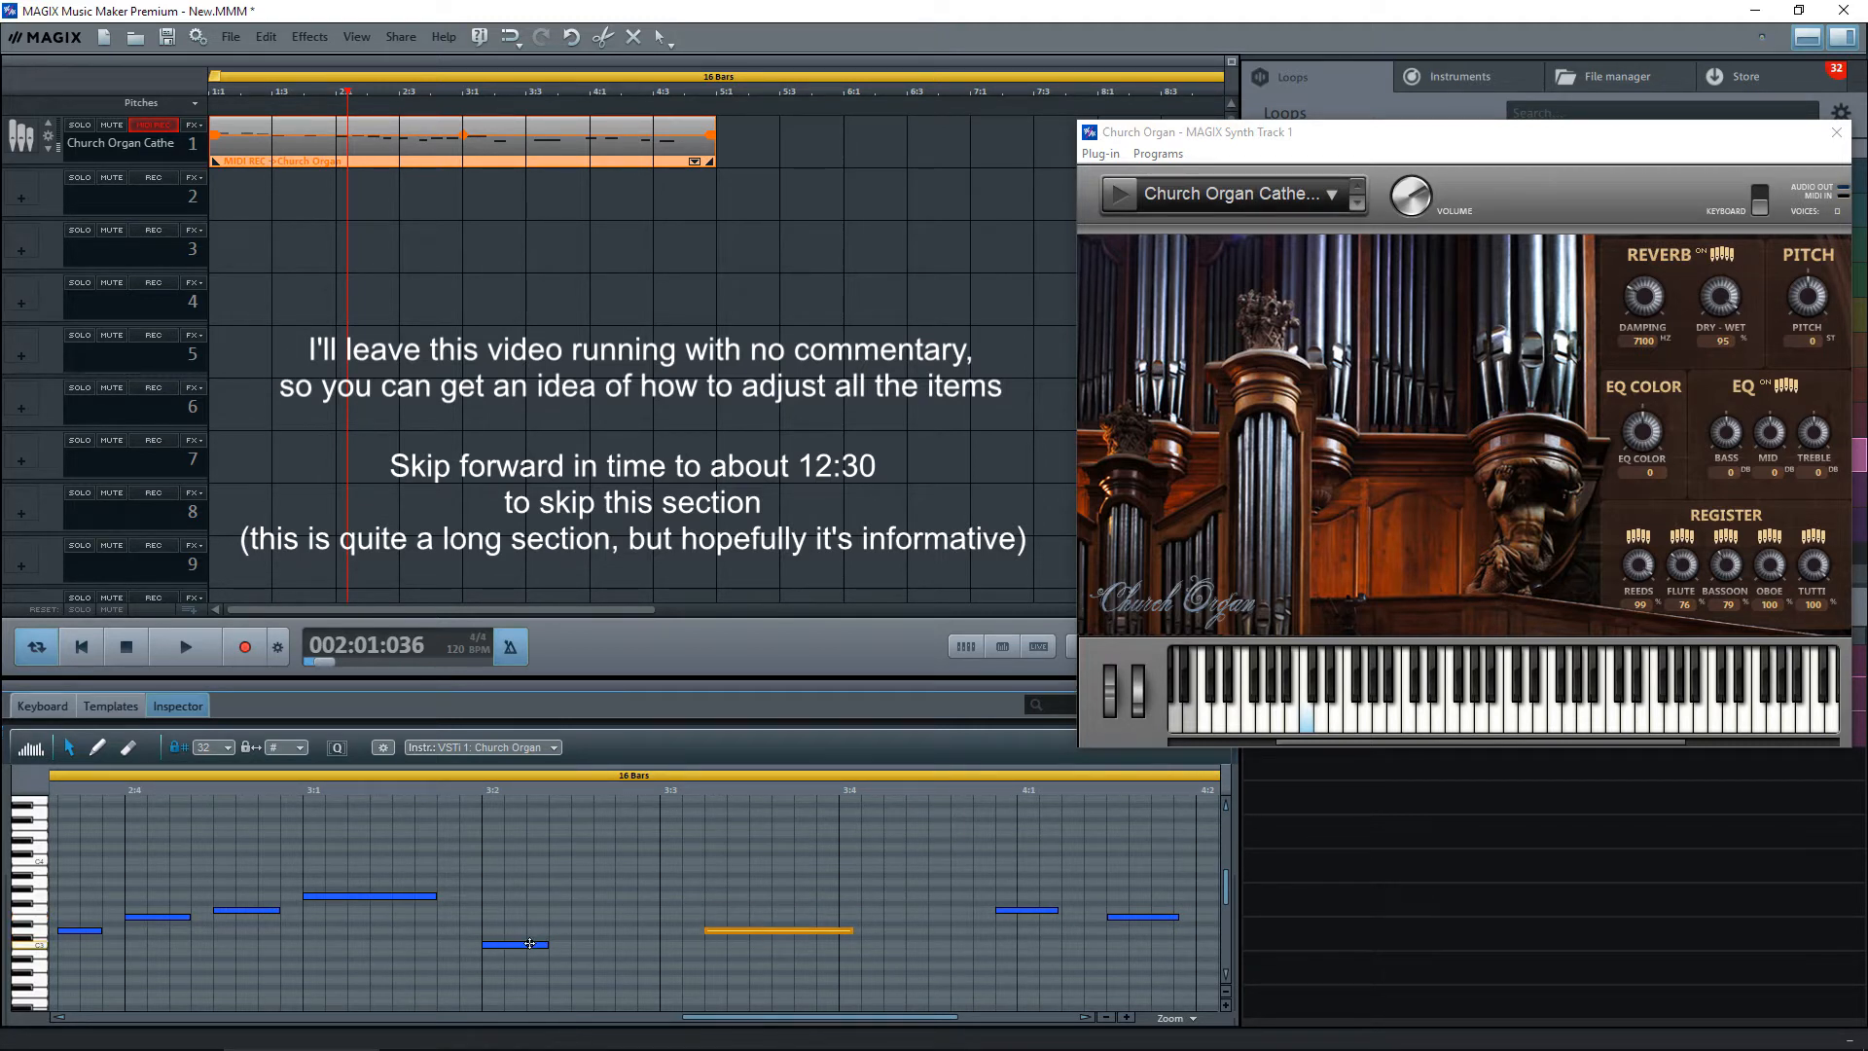
pyautogui.click(528, 942)
pyautogui.click(731, 930)
pyautogui.moveTo(731, 930); pyautogui.dragTo(676, 944)
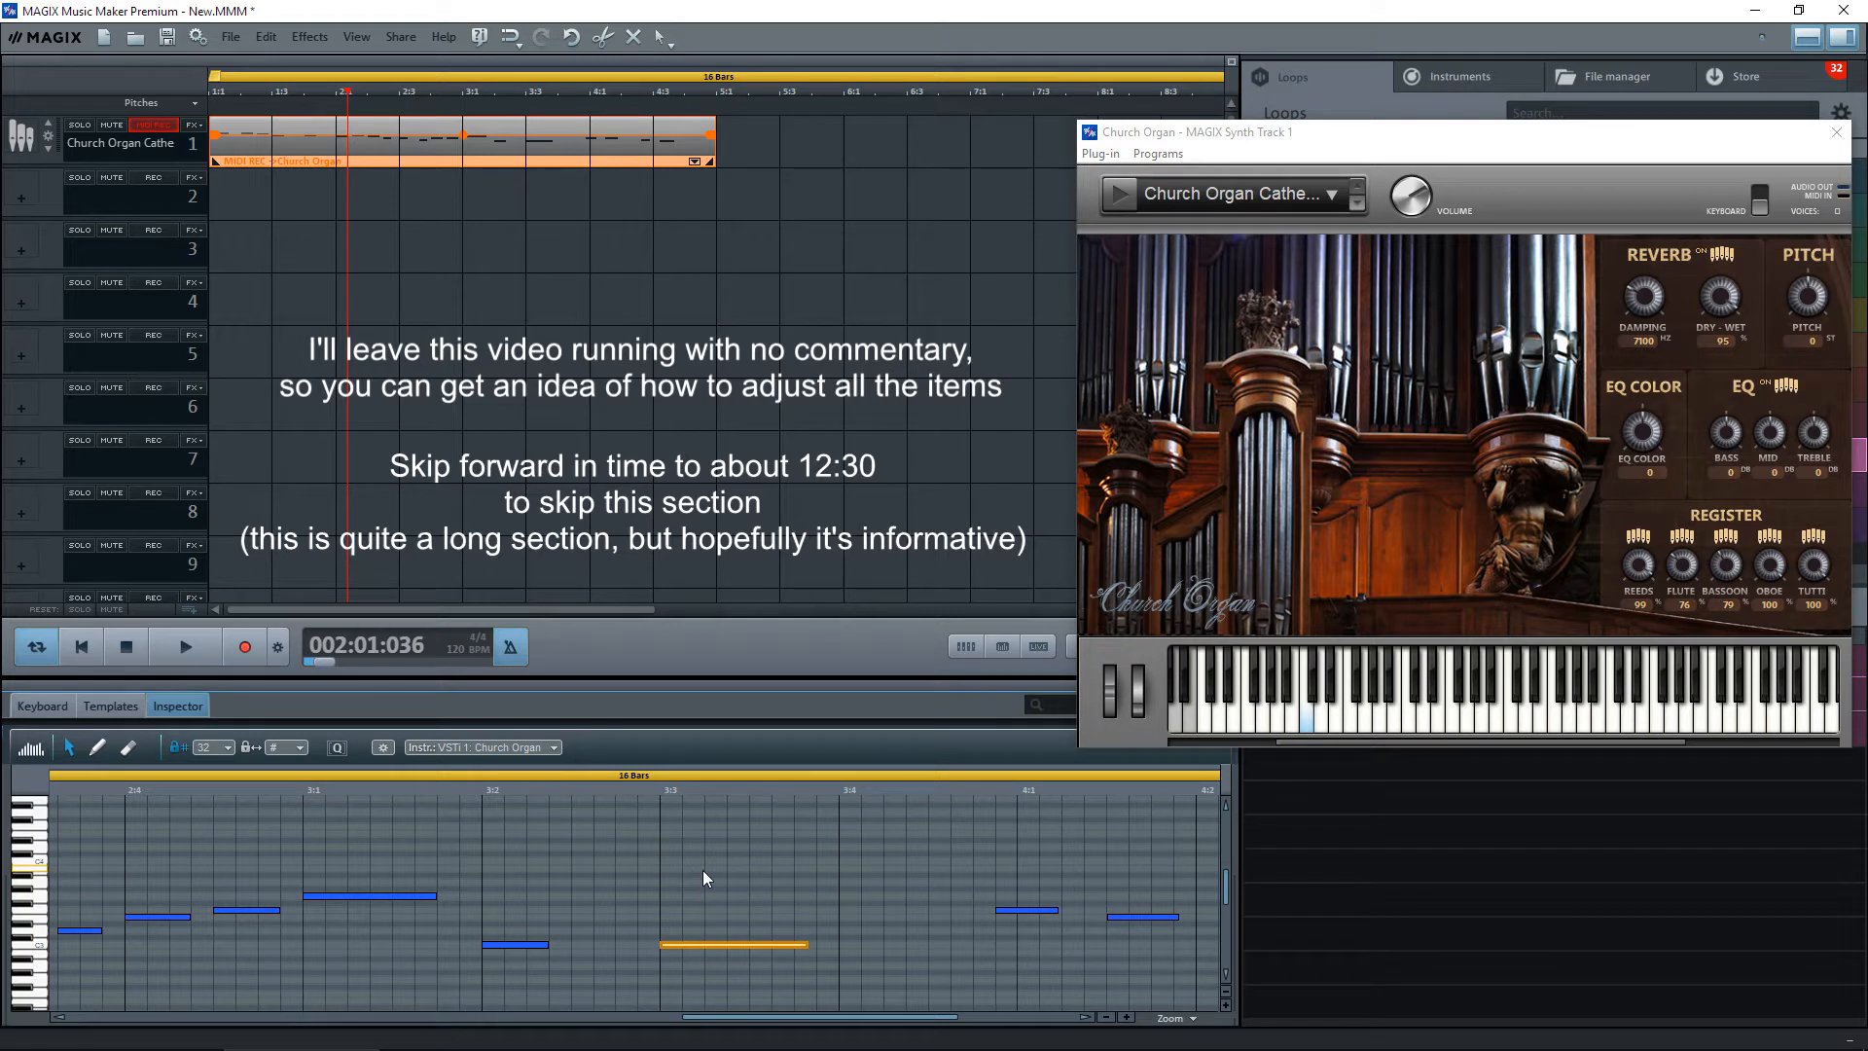
pyautogui.press('space')
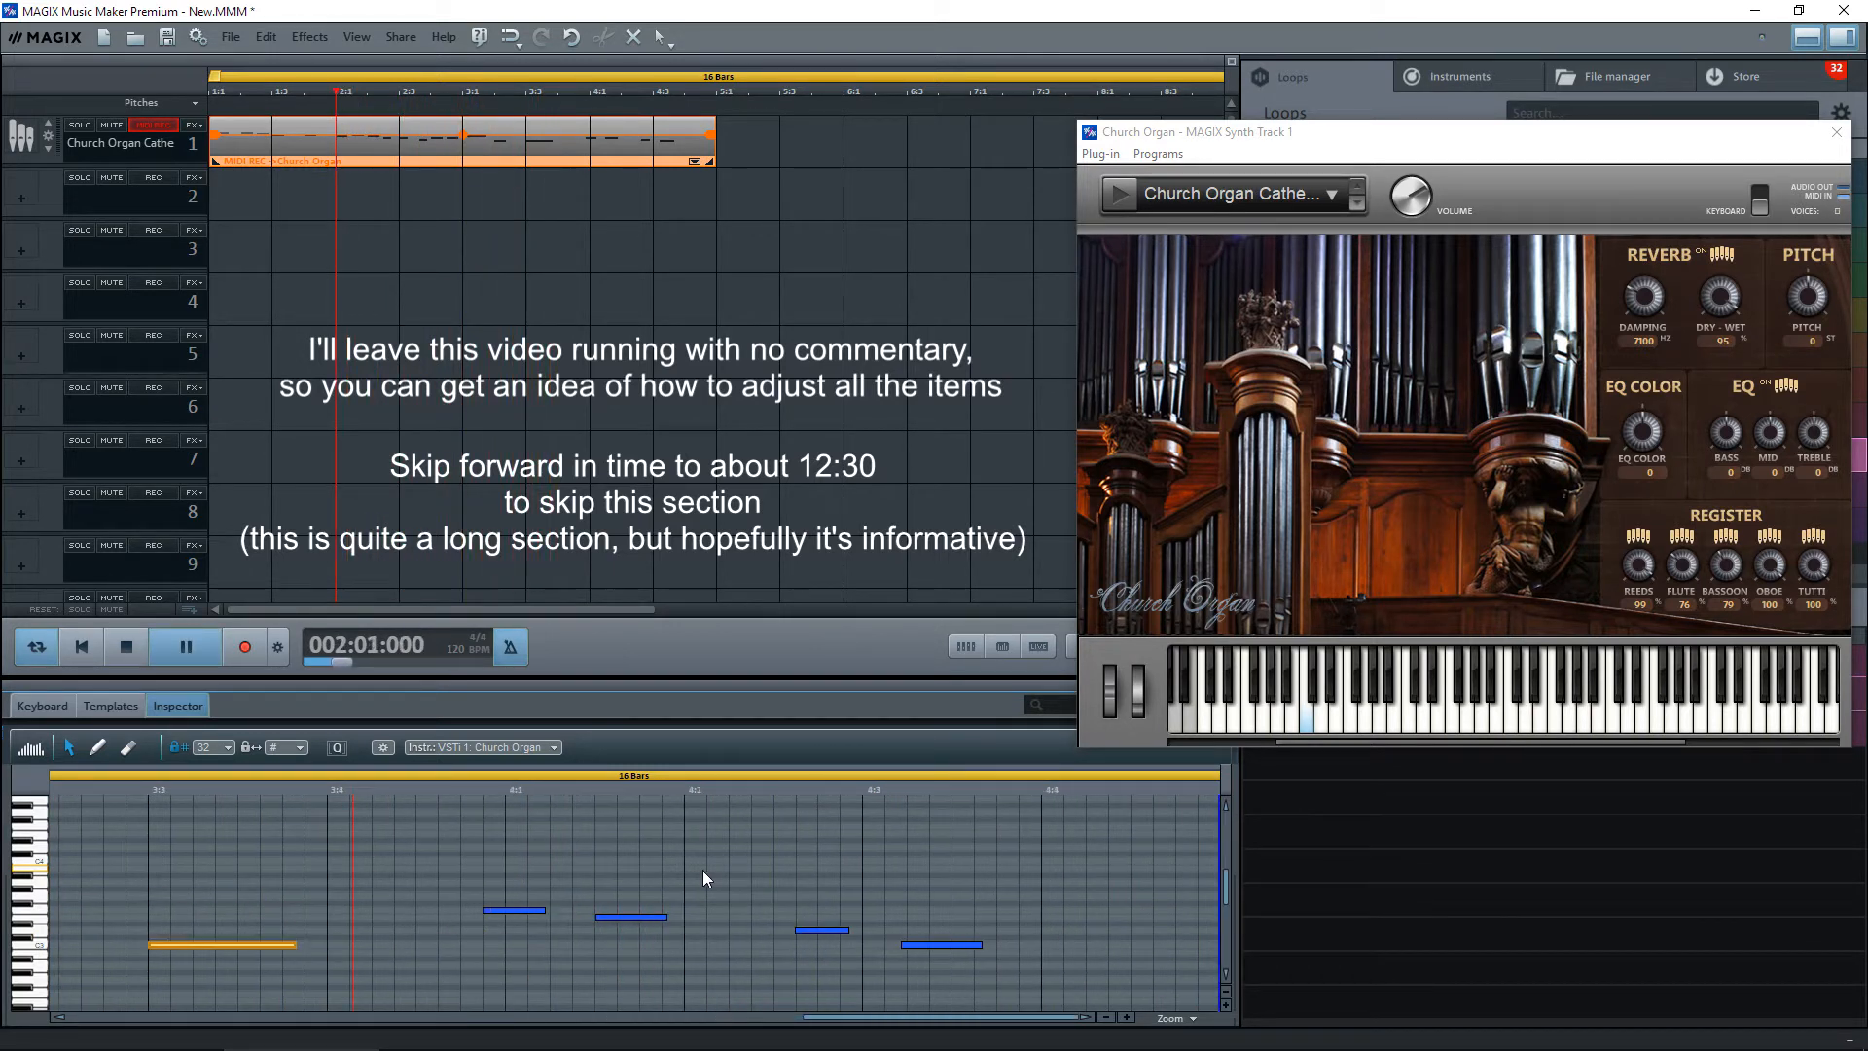
pyautogui.press('space')
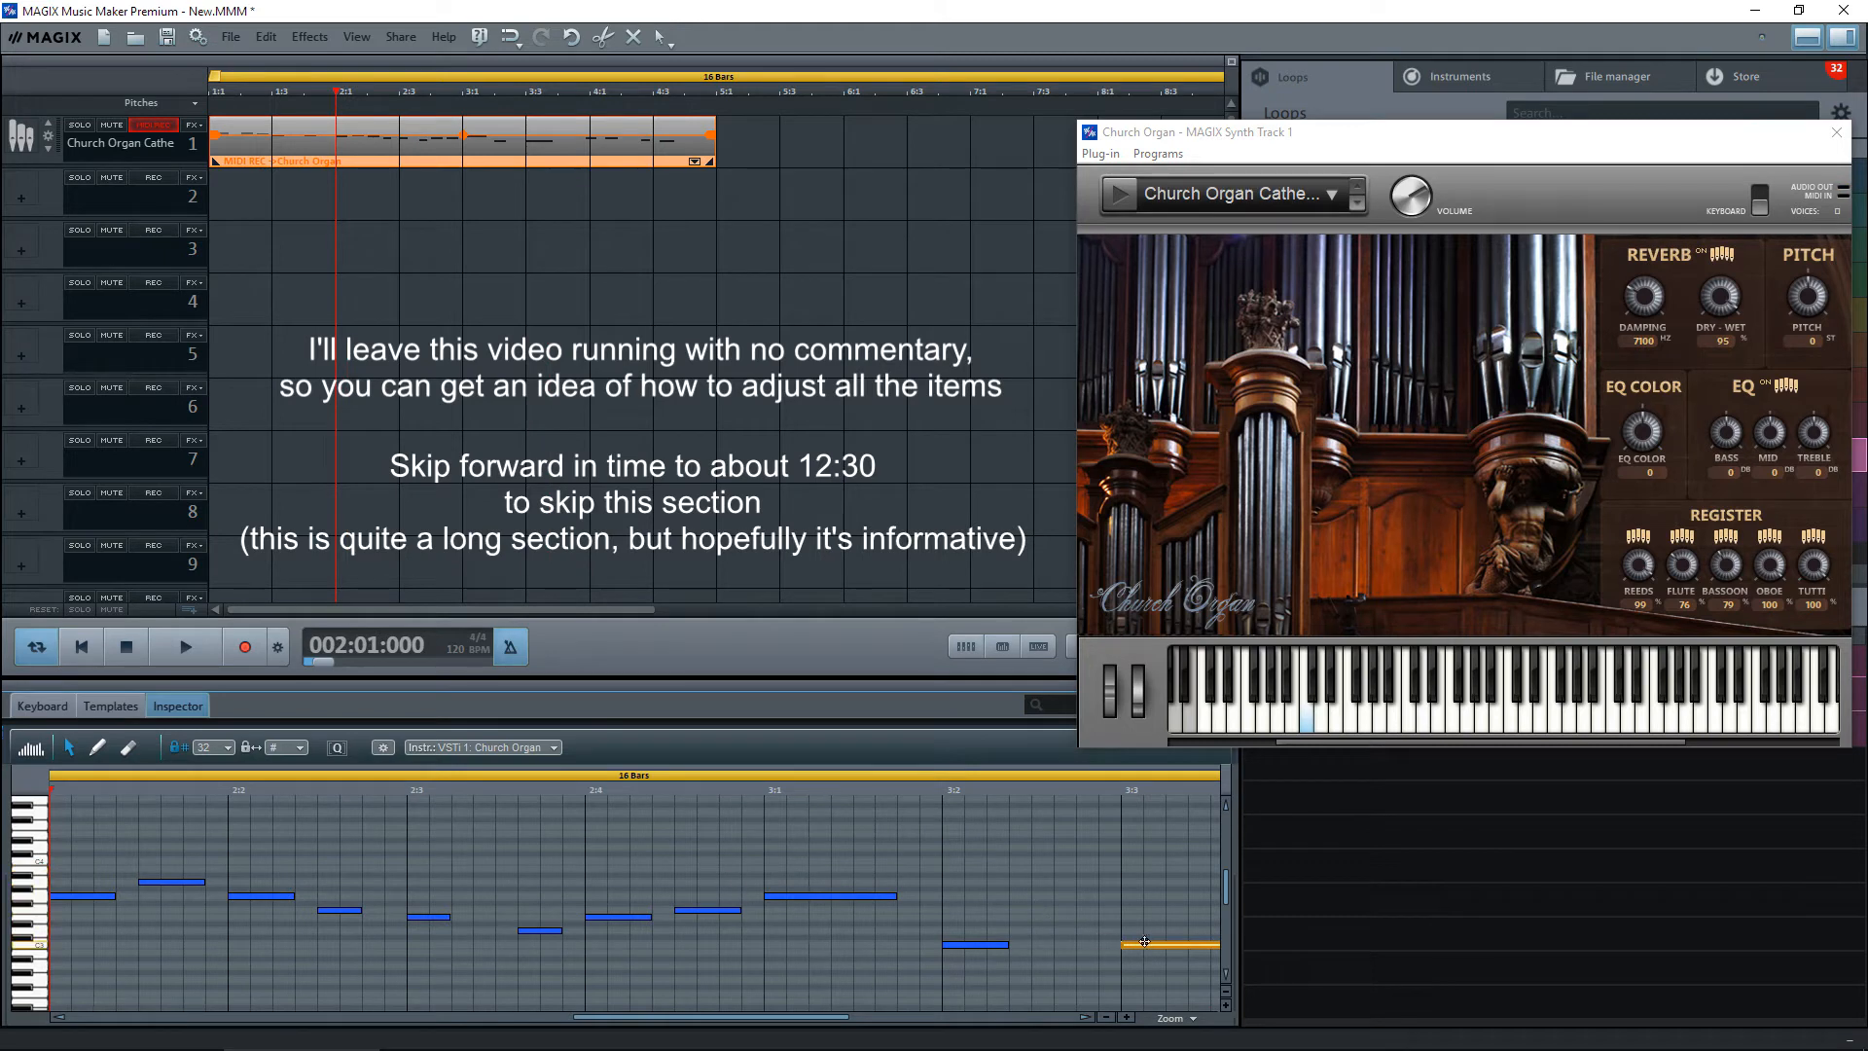
# Raise the note on beat 3 of bar 3 two semitones and shorten it to about half a beat.
pyautogui.moveTo(1144, 943); pyautogui.dragTo(1136, 931)
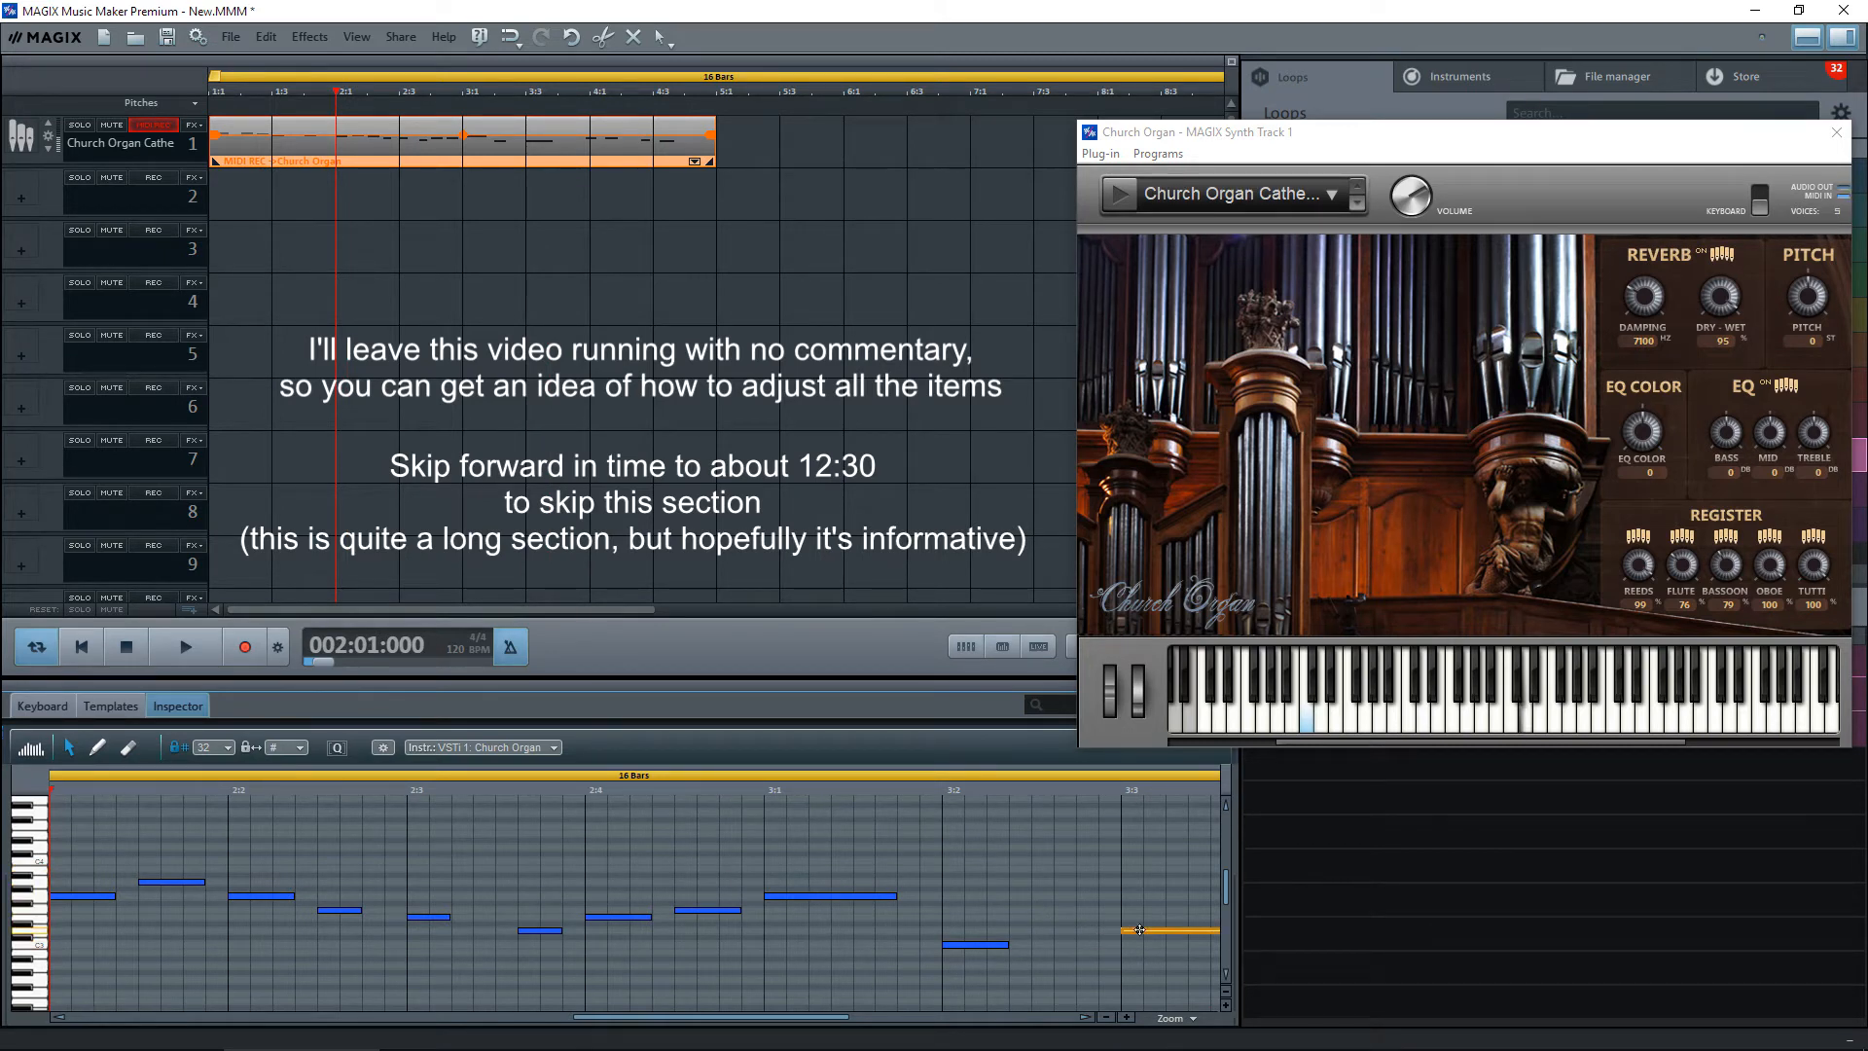
pyautogui.moveTo(799, 1017); pyautogui.dragTo(902, 1026)
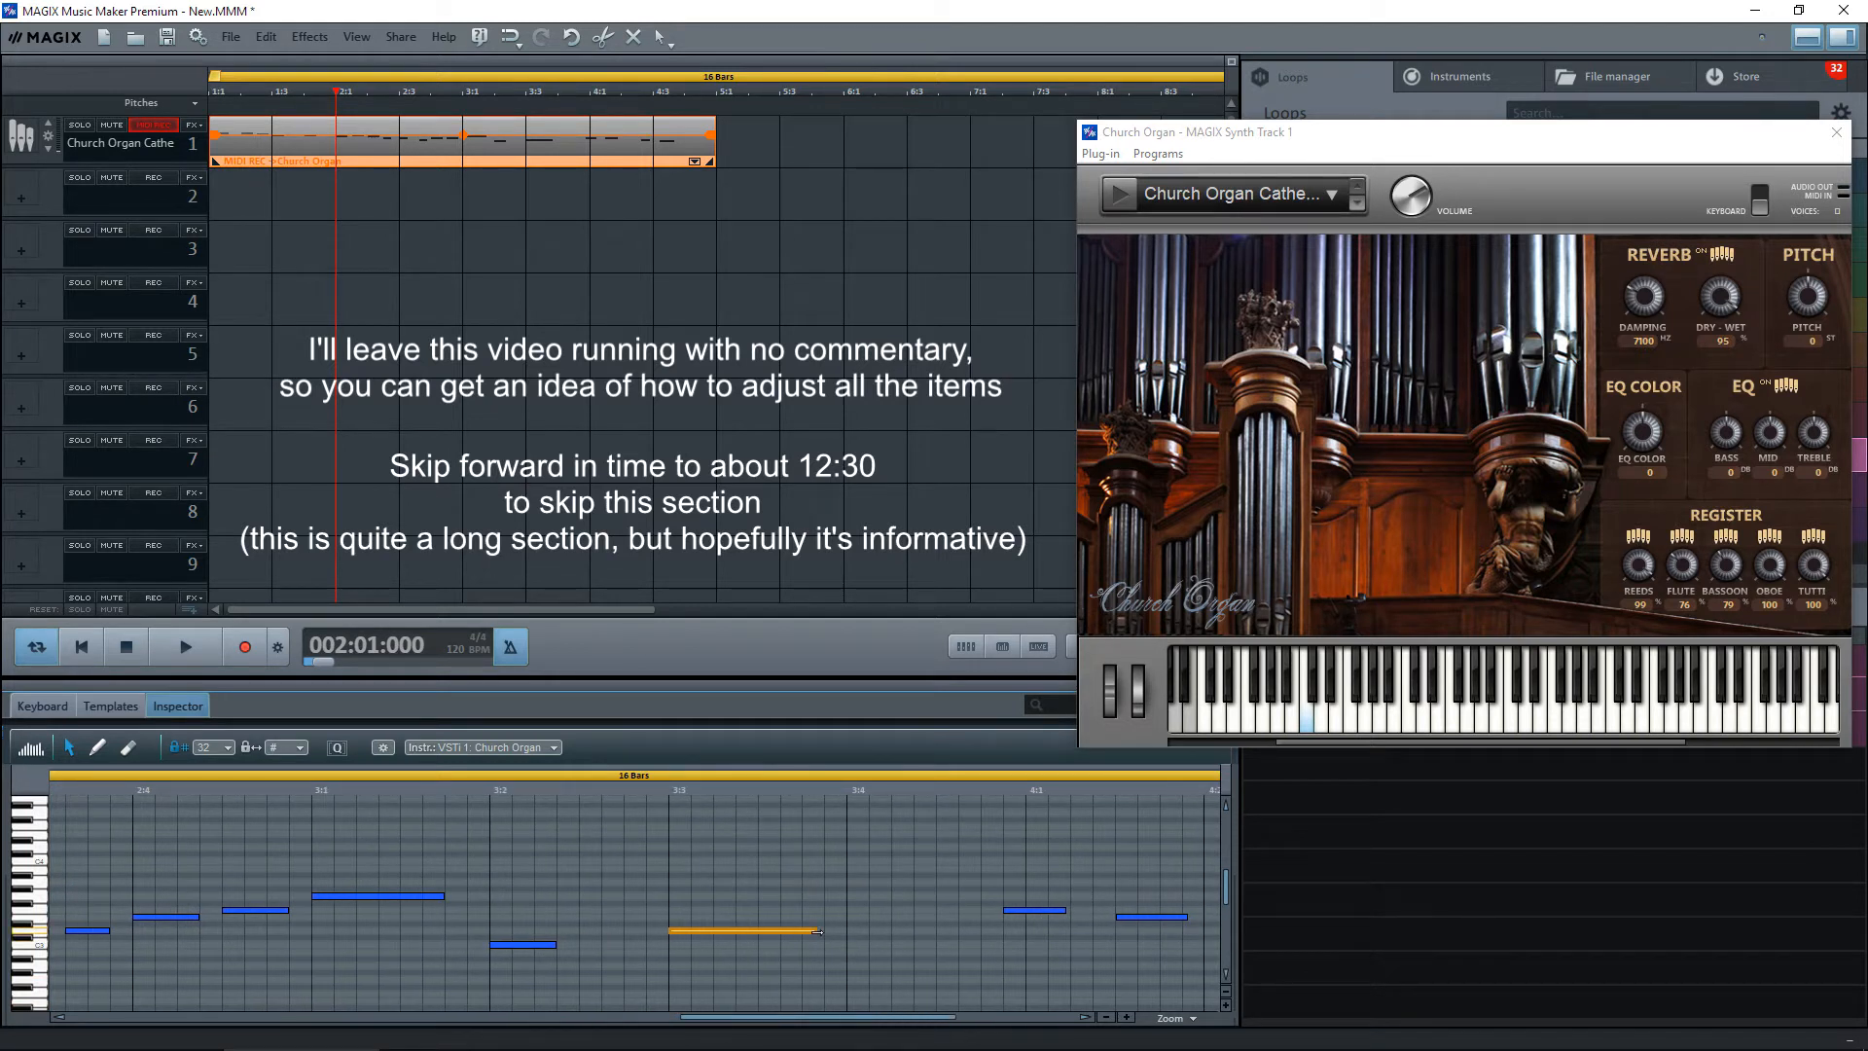
pyautogui.moveTo(815, 931); pyautogui.dragTo(761, 932)
# Move the seventeenth note to beat 4 of bar 3, and align the eighteenth with the start of bar 4 and lengthen it.
pyautogui.moveTo(1033, 911); pyautogui.dragTo(855, 909)
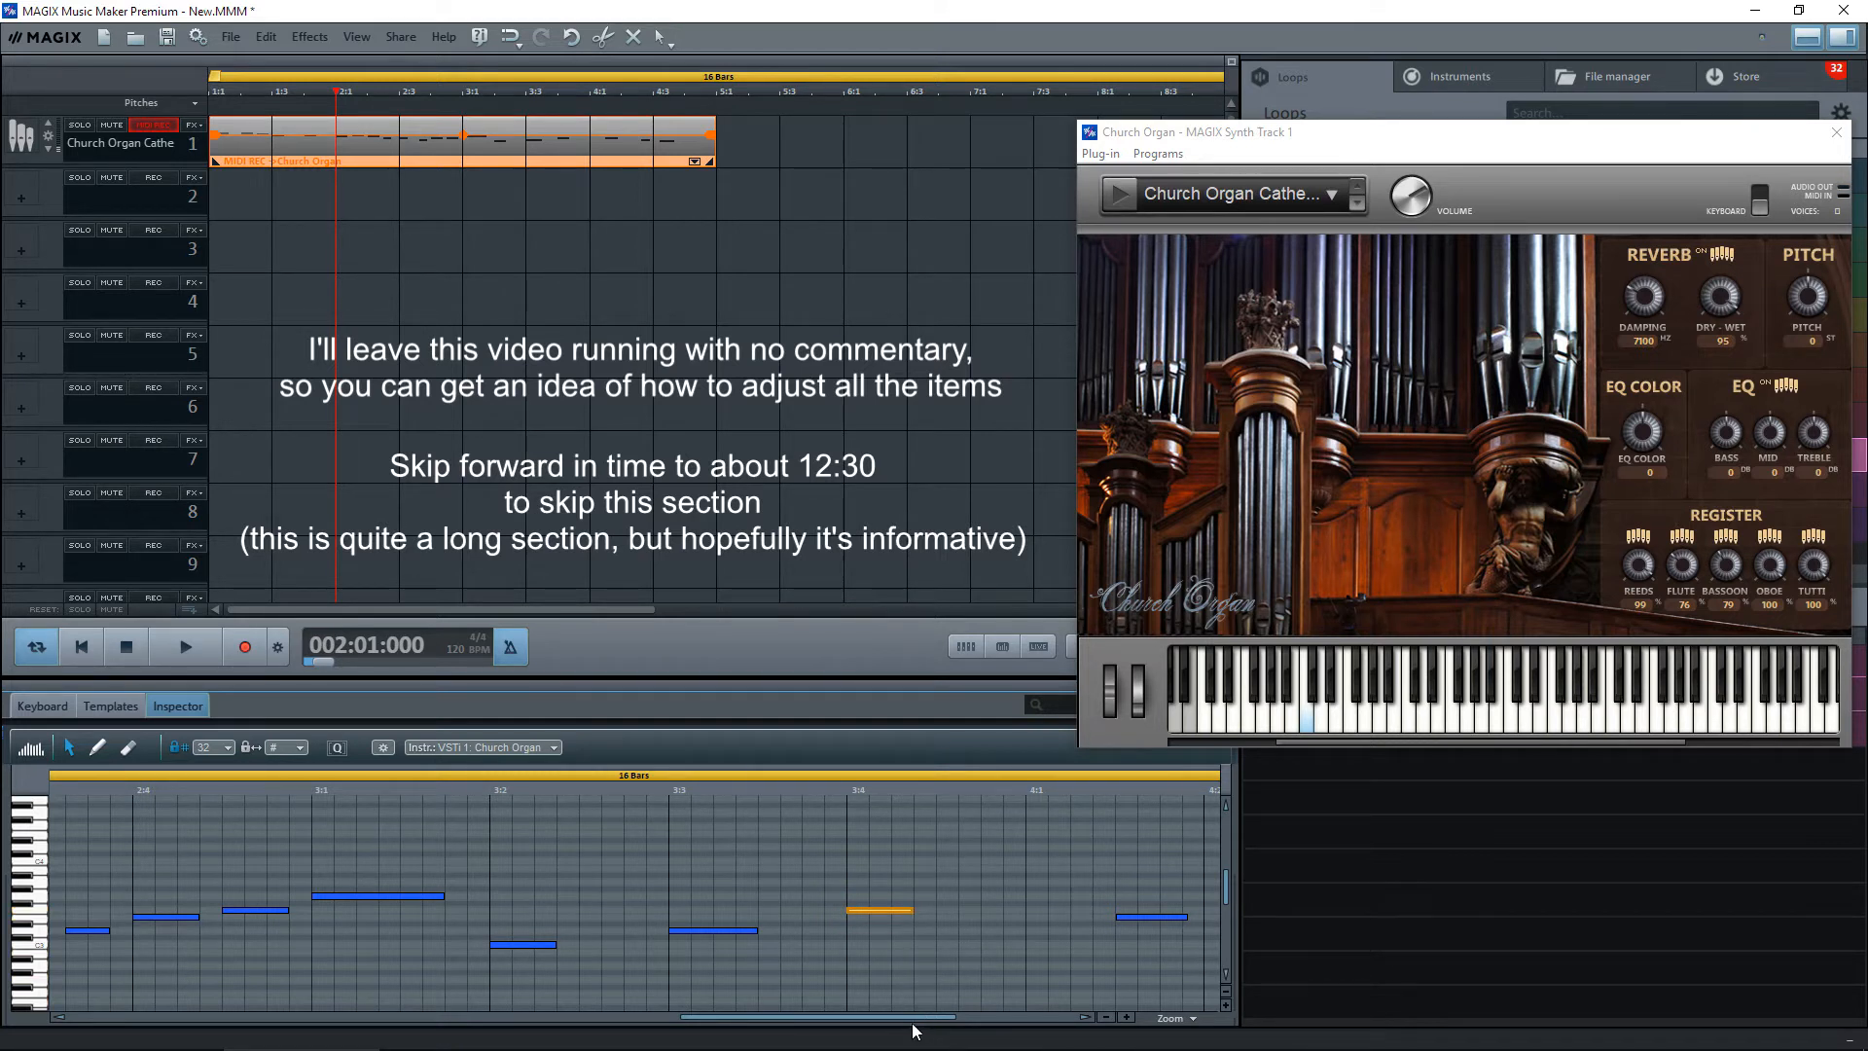
pyautogui.moveTo(900, 1017); pyautogui.dragTo(955, 1004)
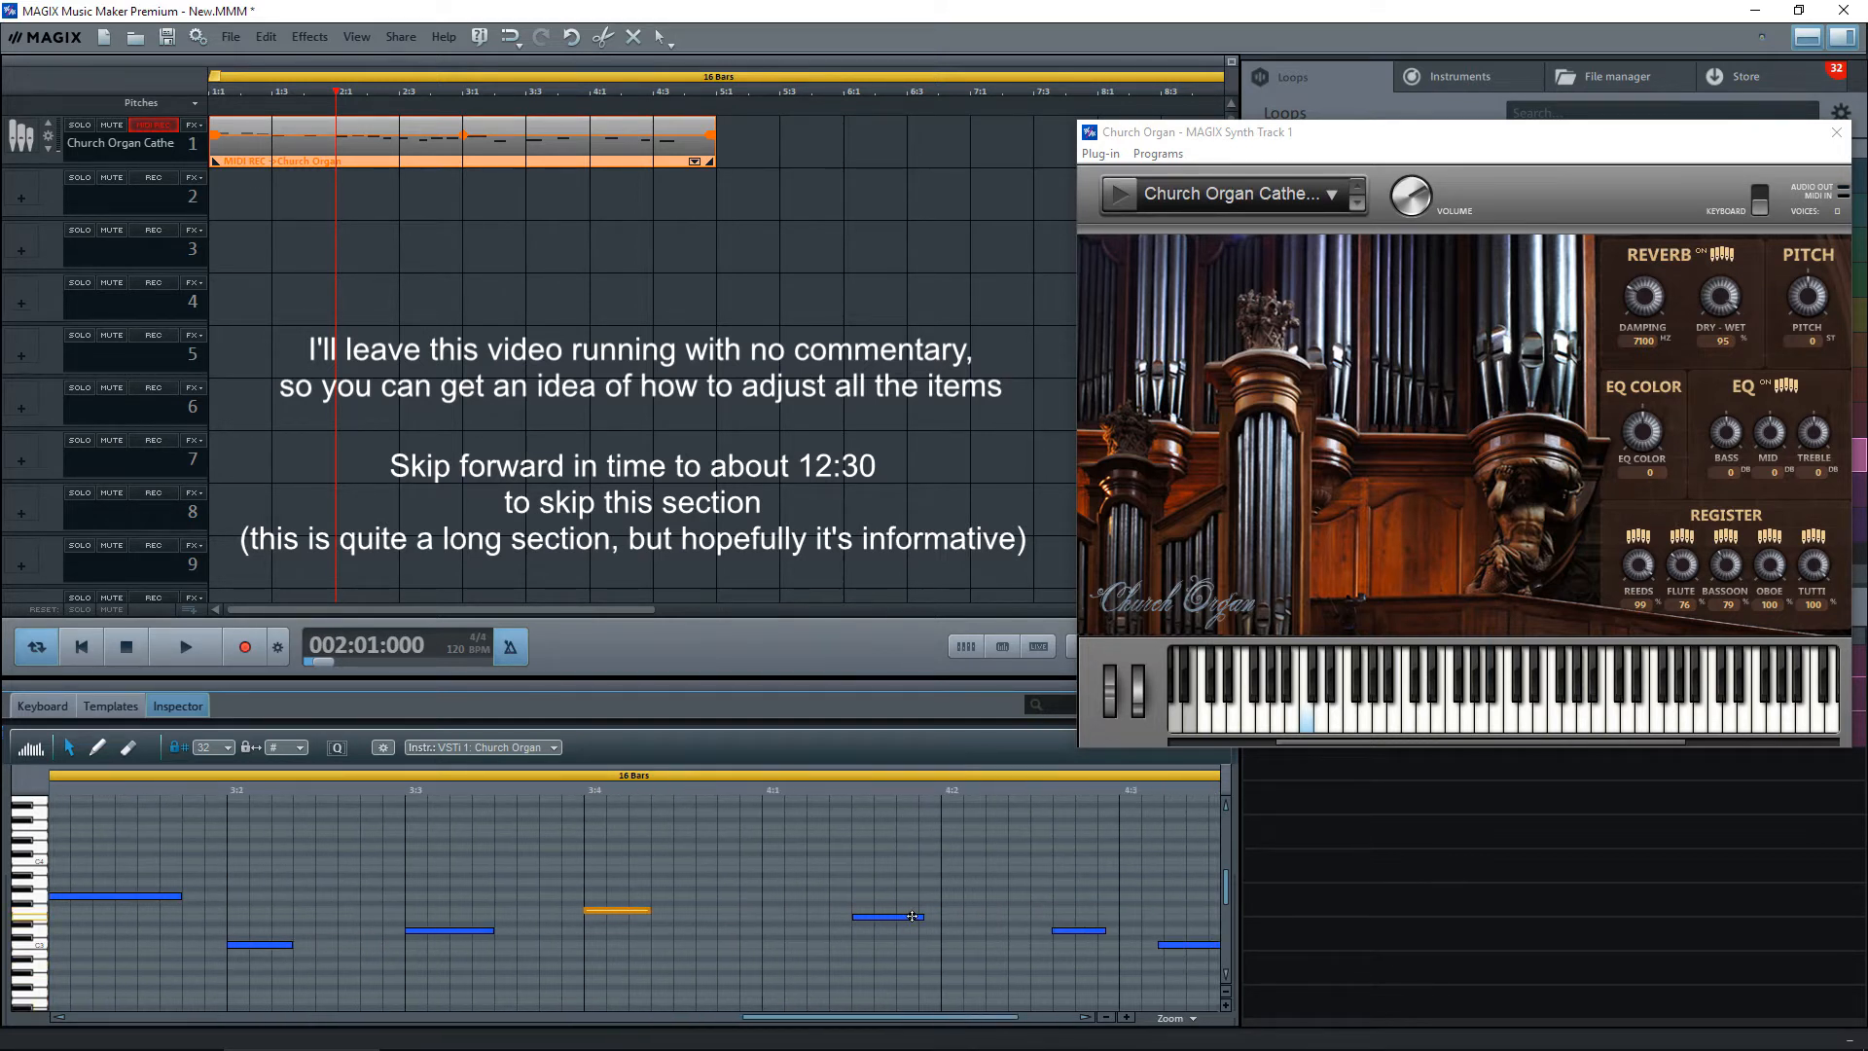
pyautogui.moveTo(911, 915)
pyautogui.mouseDown()
pyautogui.moveTo(829, 914)
pyautogui.moveTo(894, 915)
pyautogui.mouseUp()
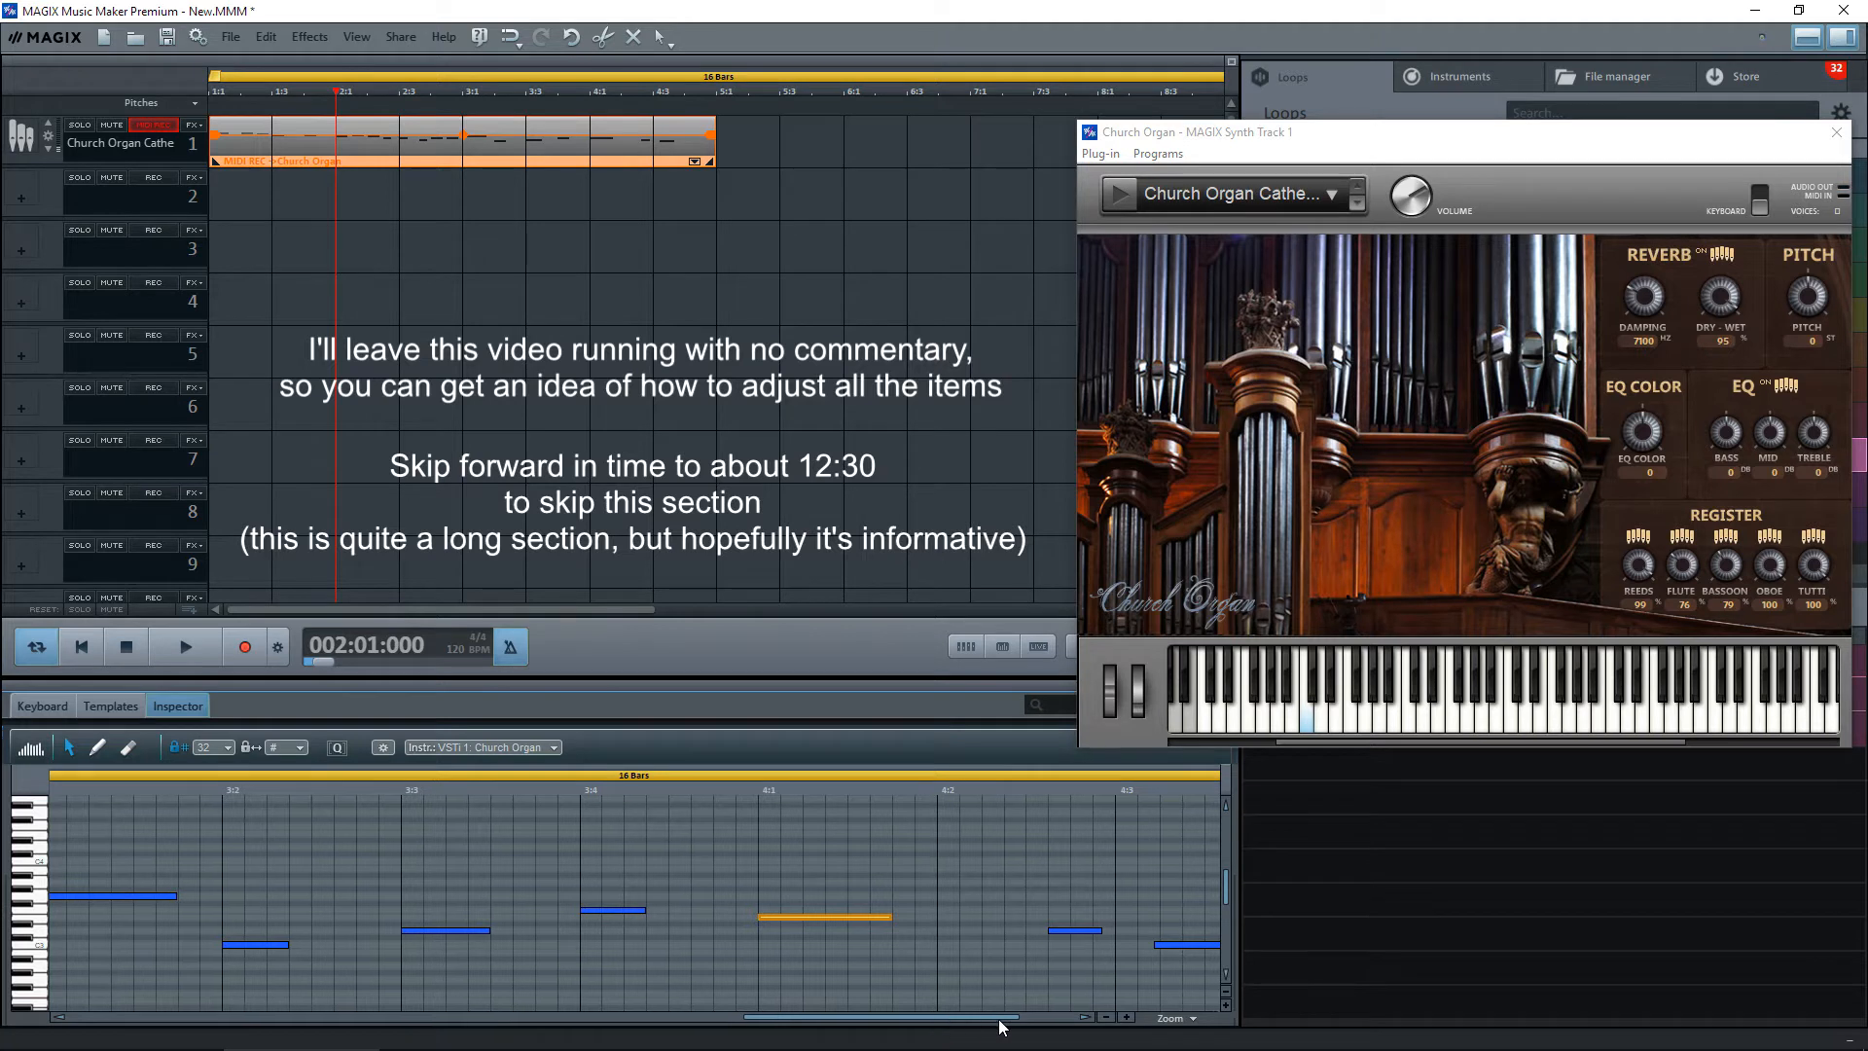
# Move the last two notes to beats 2 and 3 of bar 4 and lengthen both.
pyautogui.moveTo(1000, 1020); pyautogui.dragTo(1054, 1019)
pyautogui.click(854, 930)
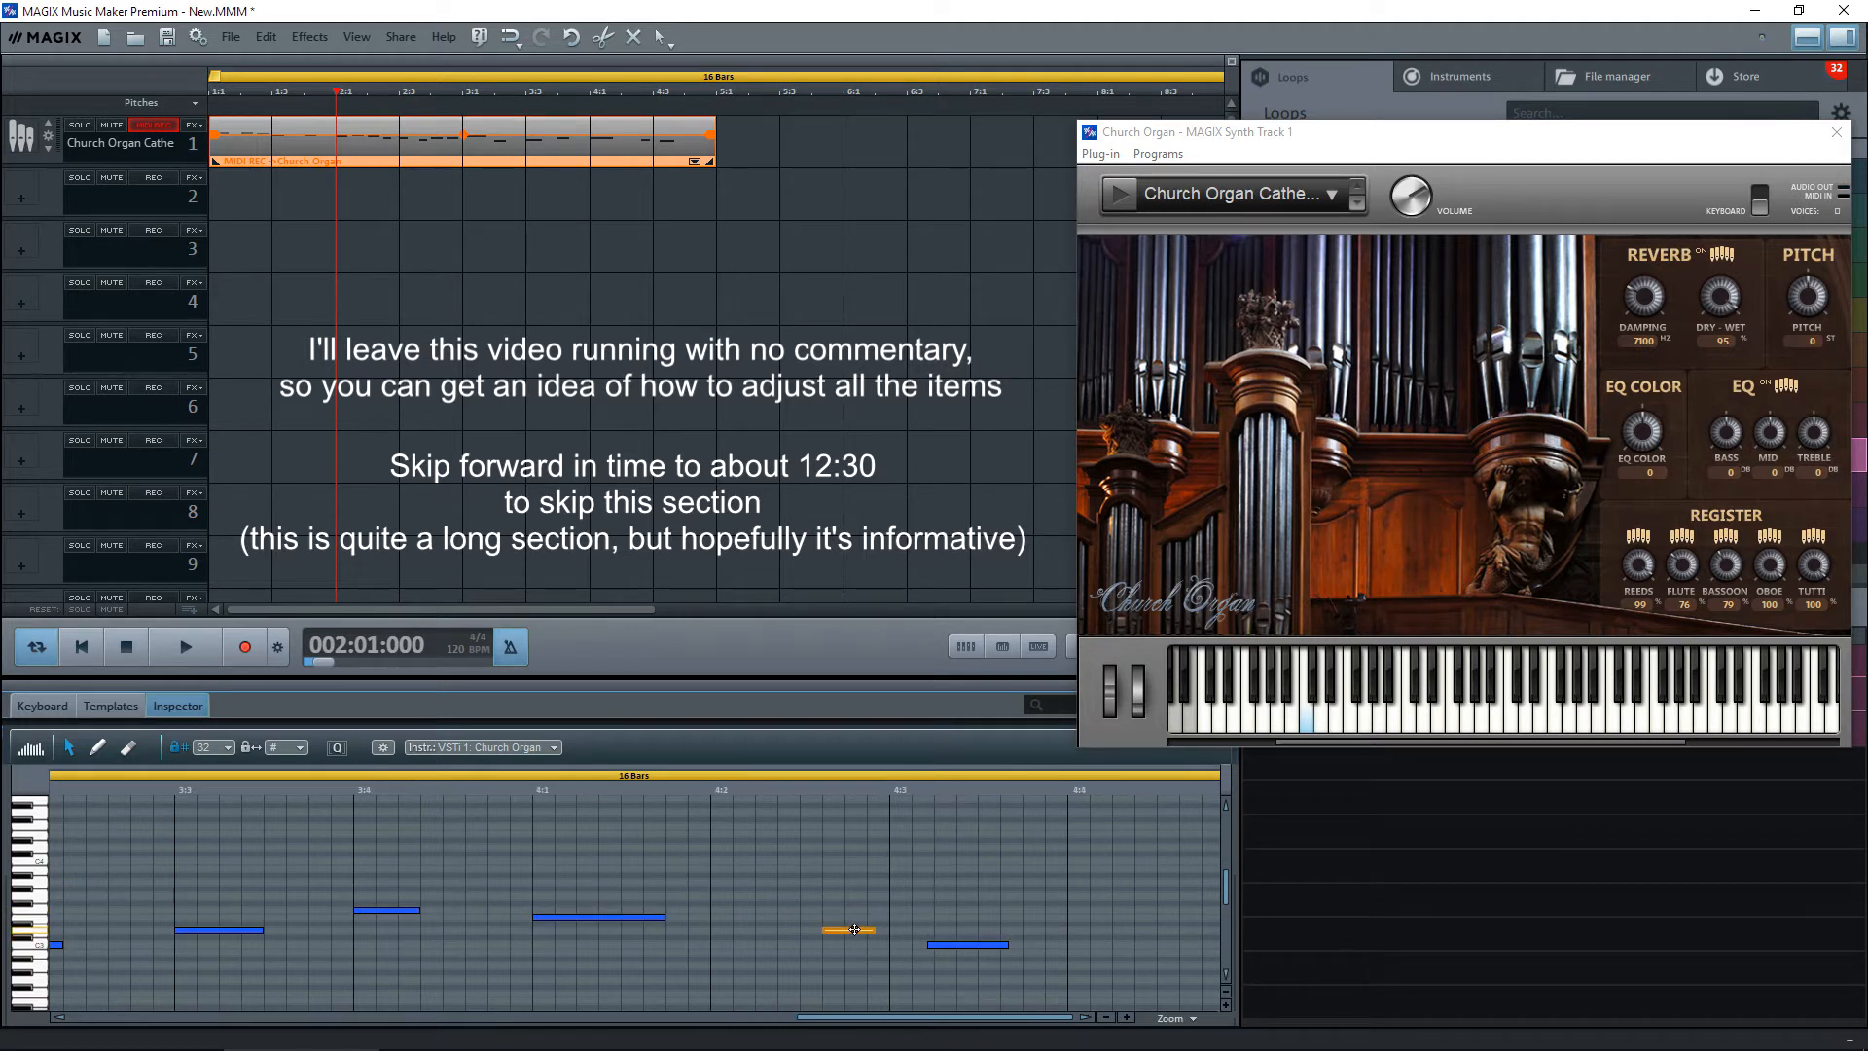
pyautogui.moveTo(854, 930); pyautogui.dragTo(751, 932)
pyautogui.moveTo(766, 931); pyautogui.dragTo(817, 932)
pyautogui.moveTo(953, 945); pyautogui.dragTo(1028, 943)
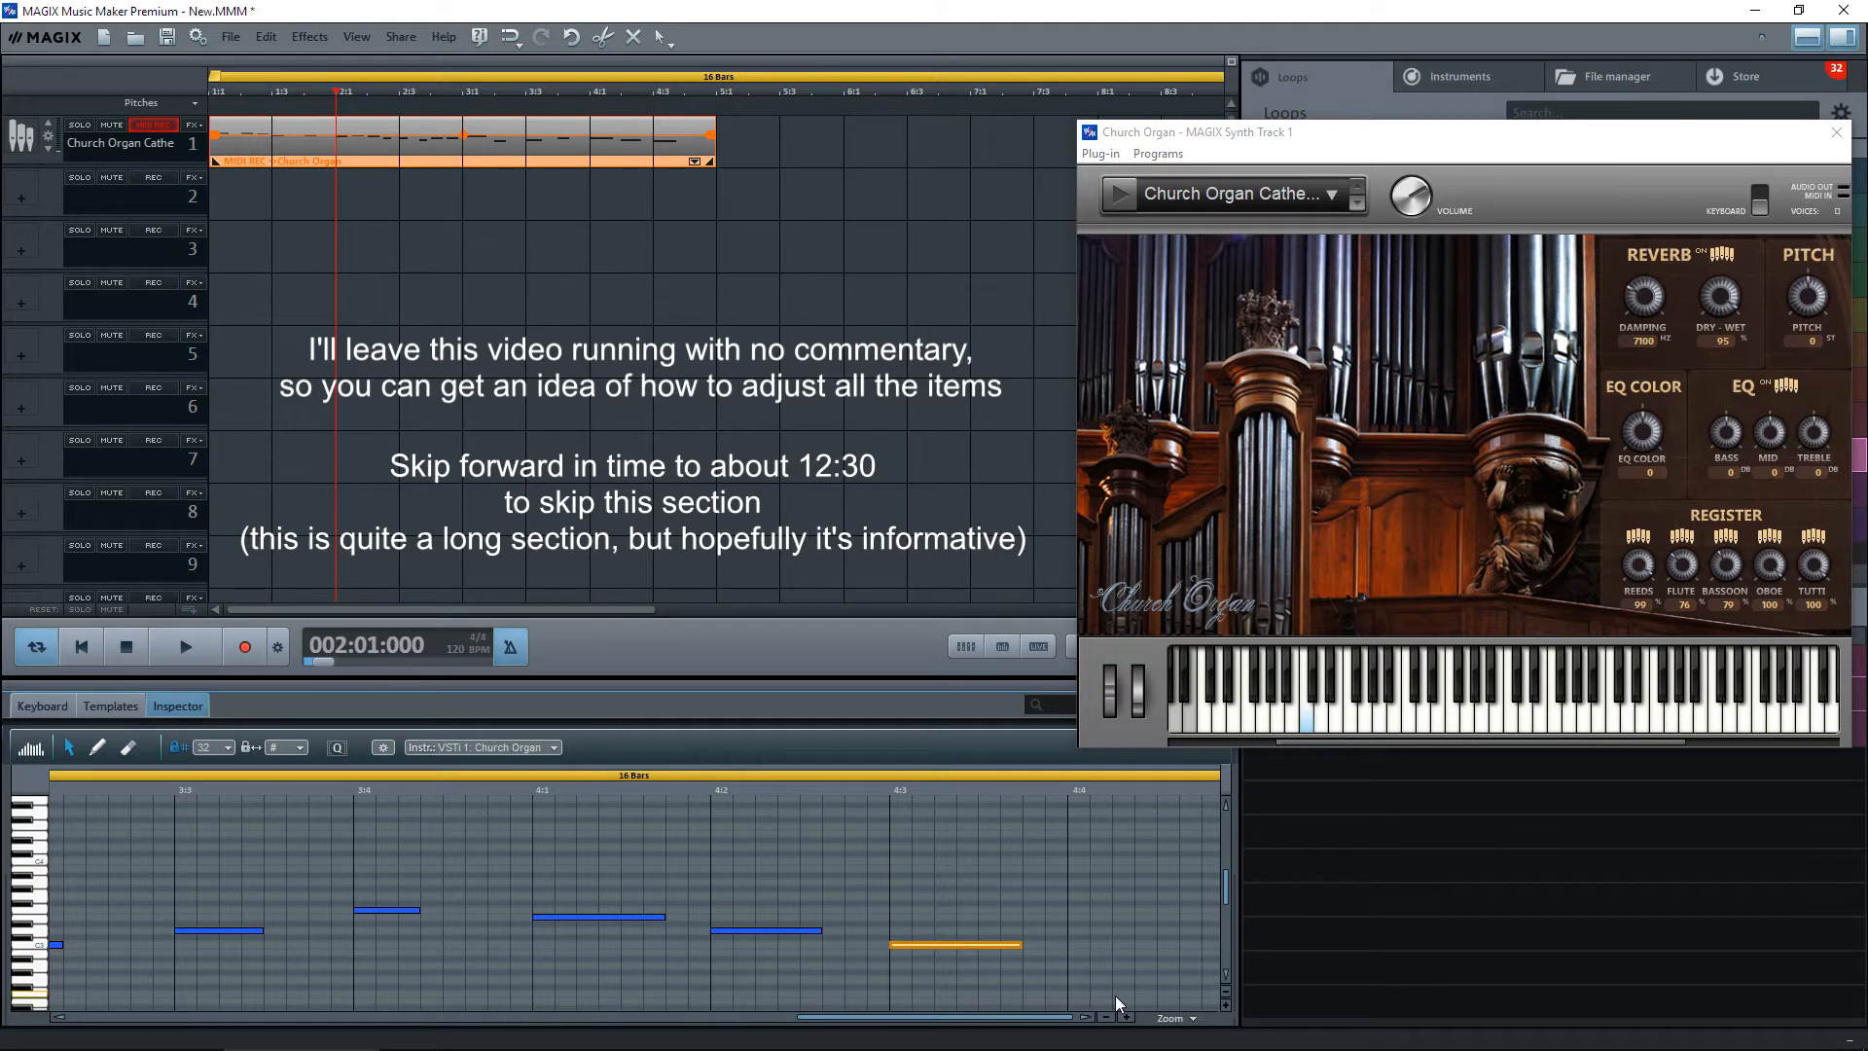
# Return the playback position to the start of bar 1 and play the corrected melody.
pyautogui.click(1172, 1017)
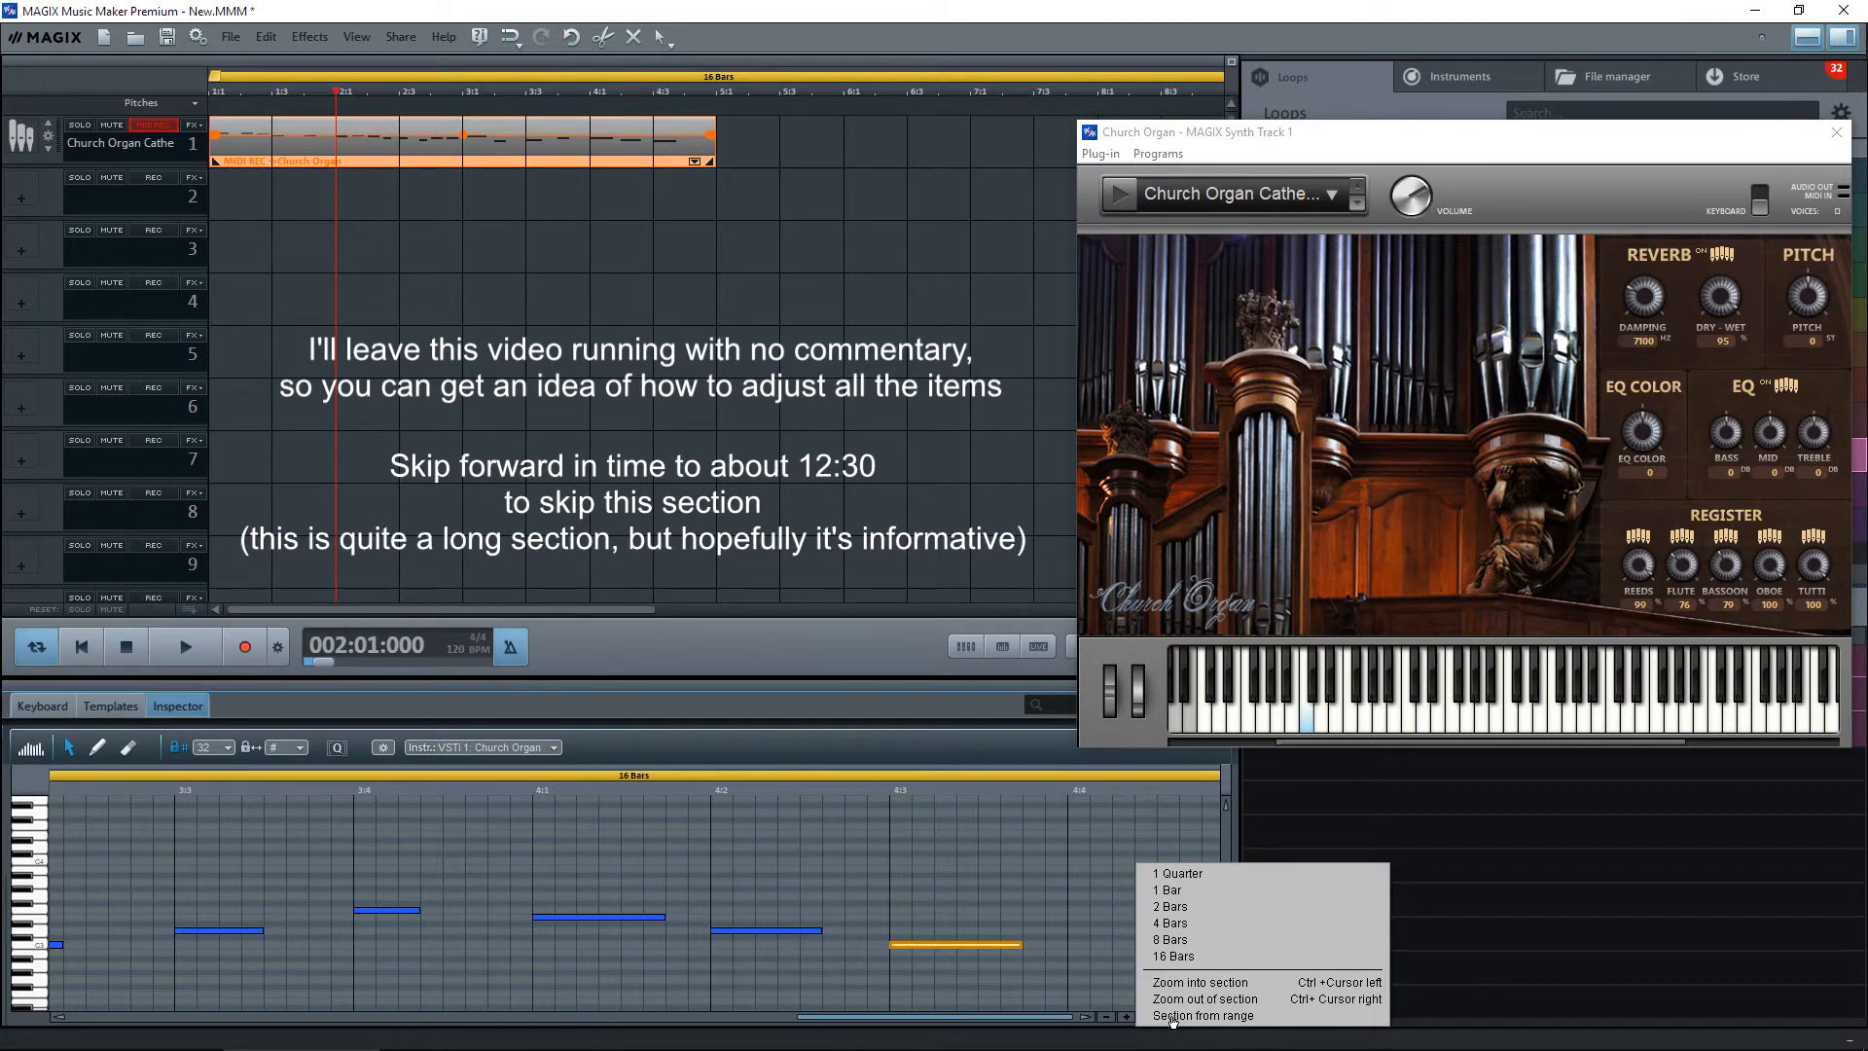
pyautogui.click(1172, 1016)
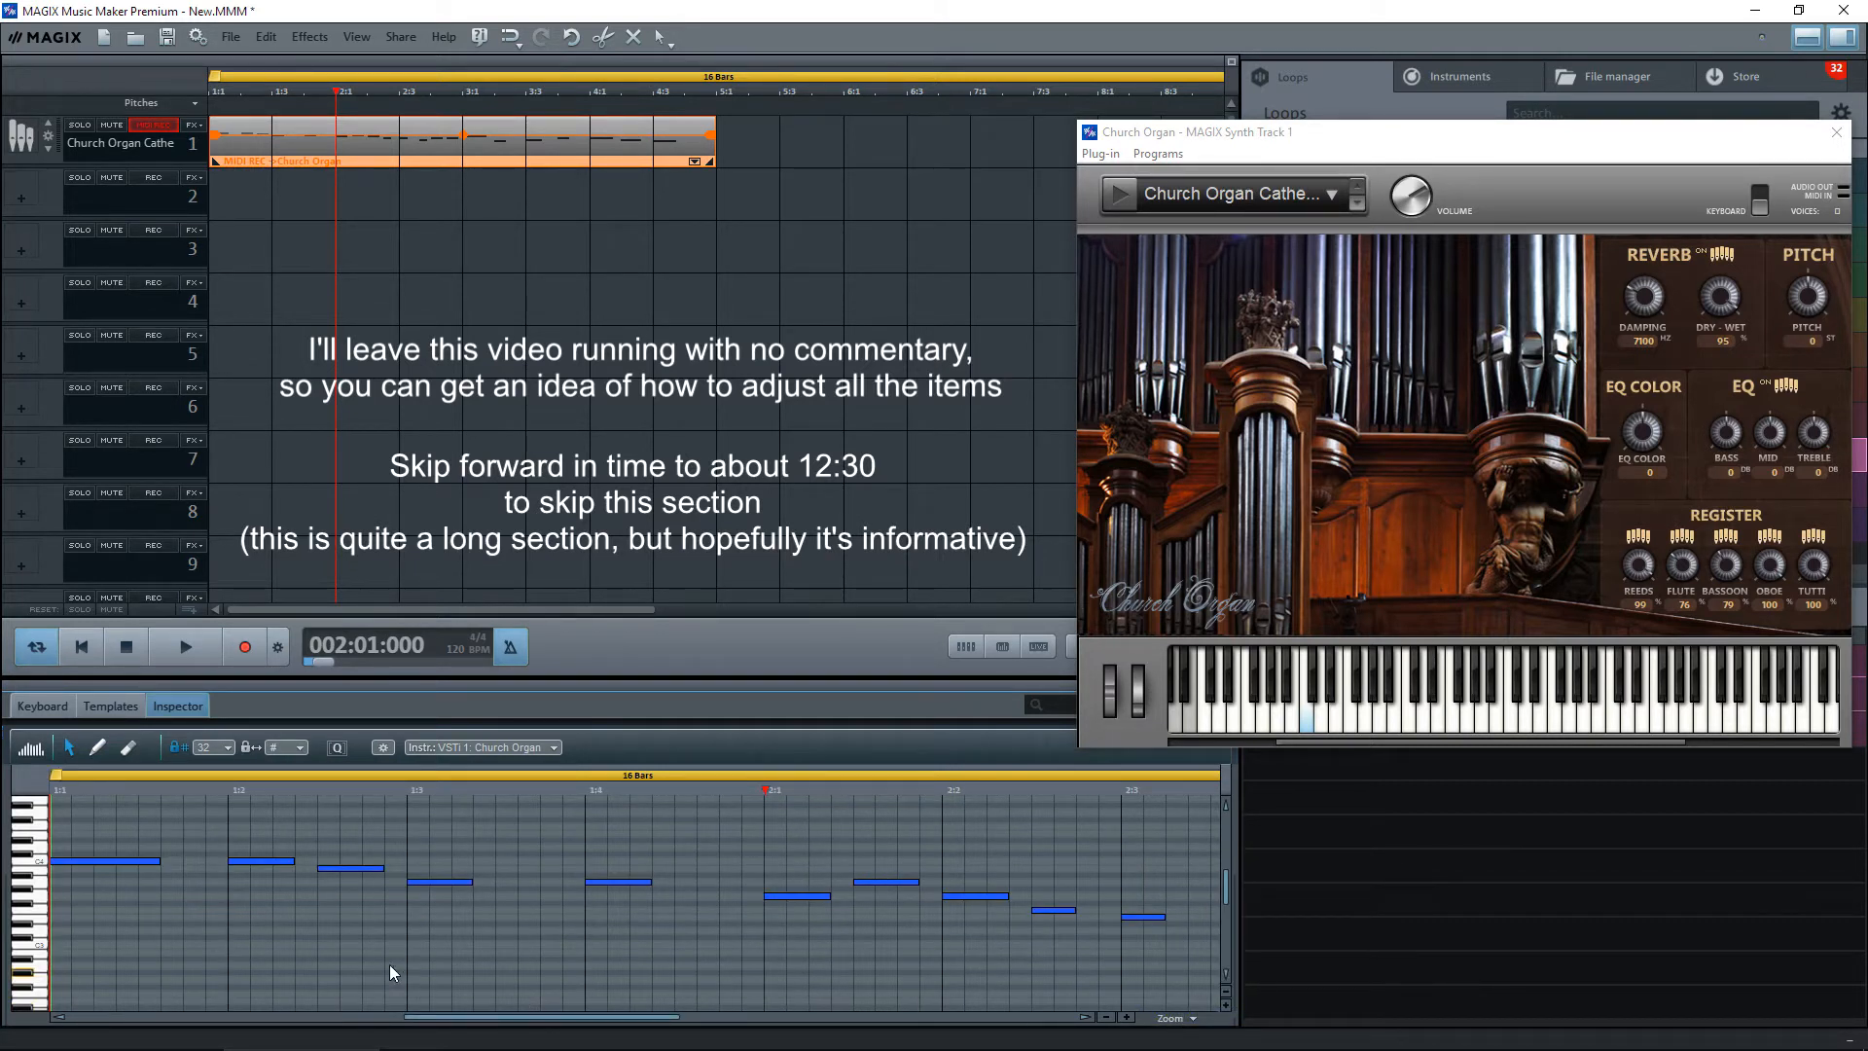
pyautogui.click(52, 789)
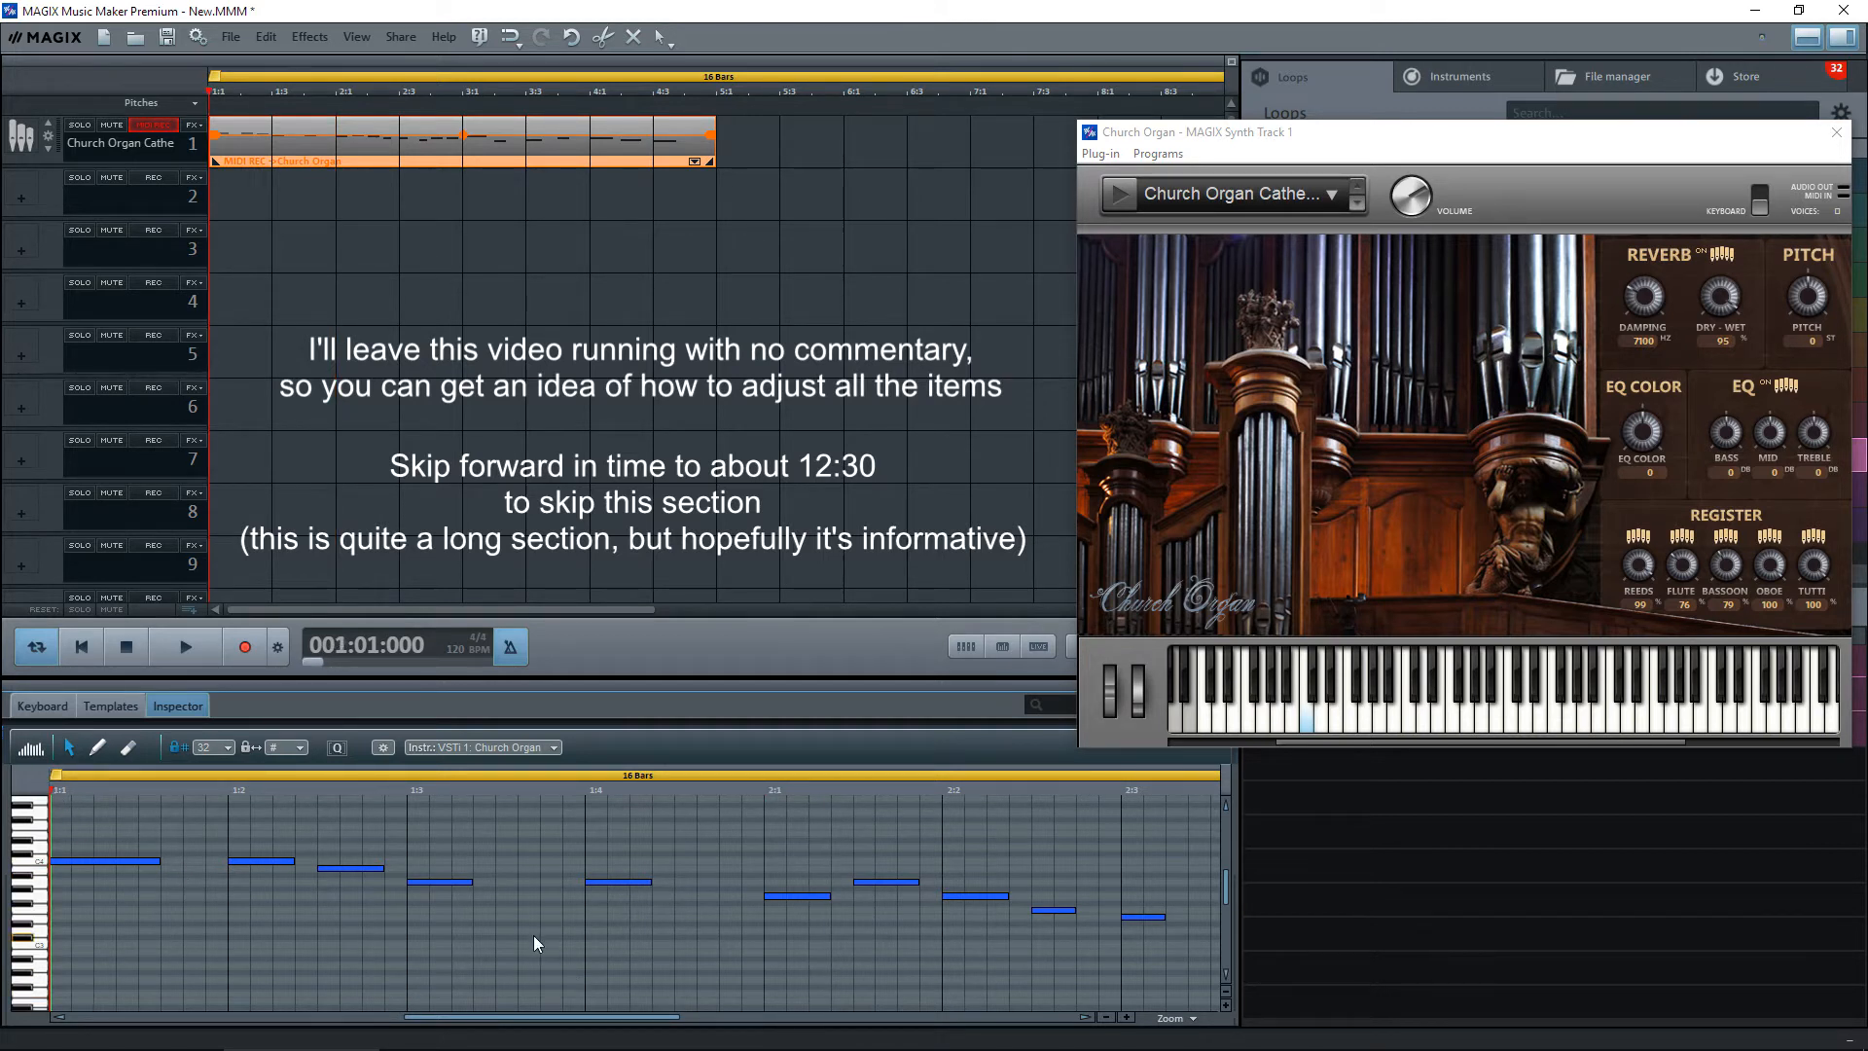
pyautogui.press('space')
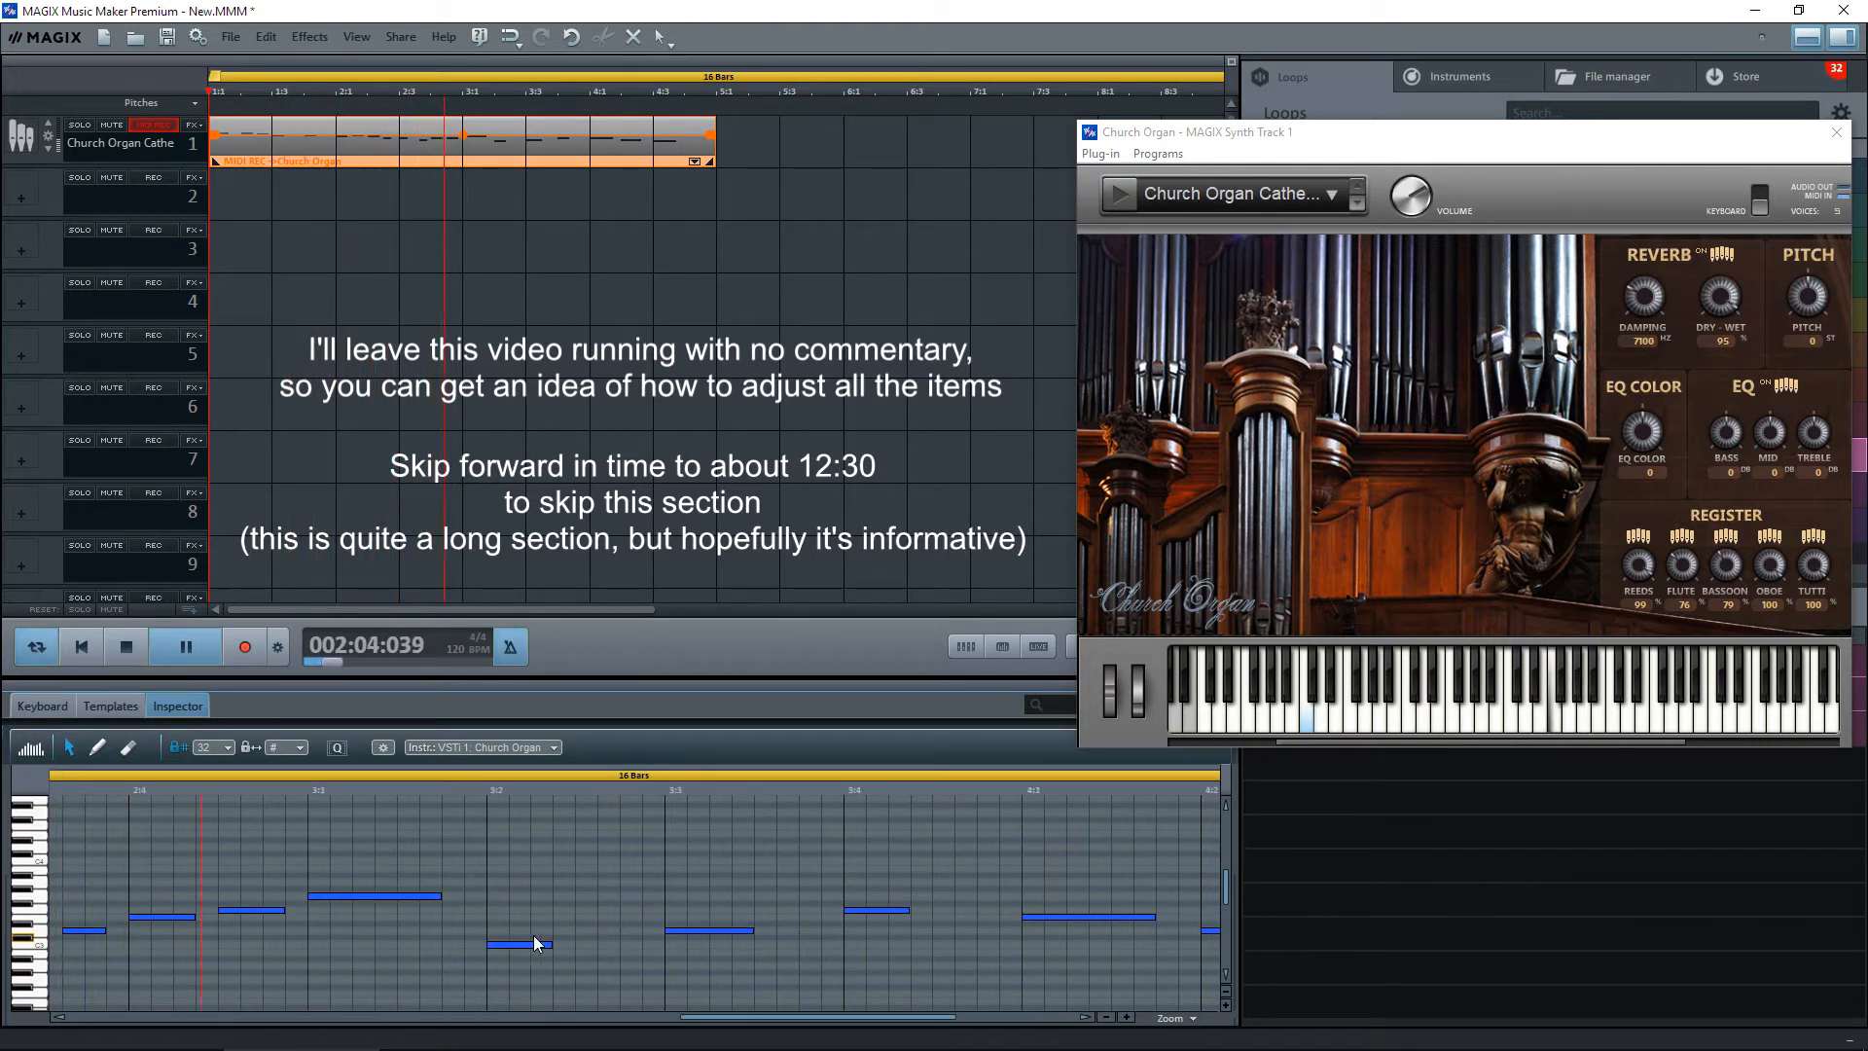
pyautogui.press('space')
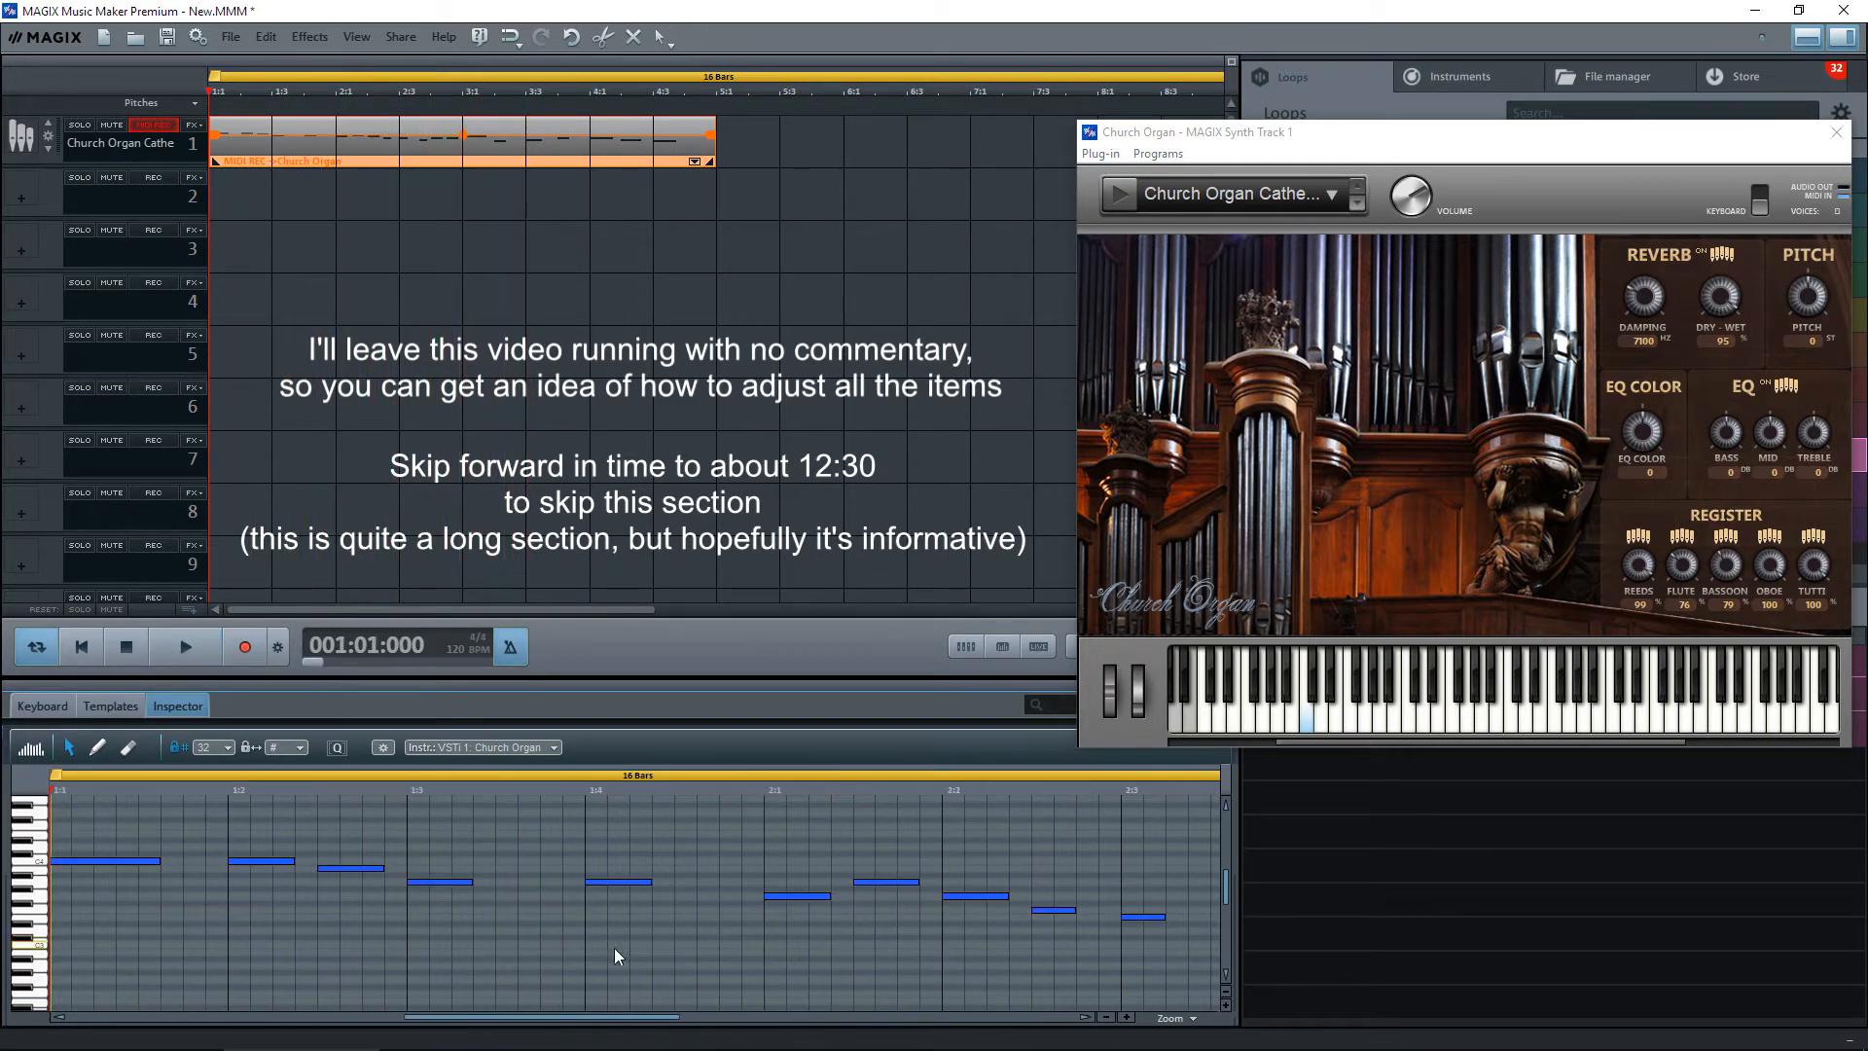
# Play the melody again from the middle of beat 4 in bar 1.
pyautogui.moveTo(643, 1018)
pyautogui.mouseDown()
pyautogui.moveTo(572, 1022)
pyautogui.moveTo(649, 1024)
pyautogui.mouseUp()
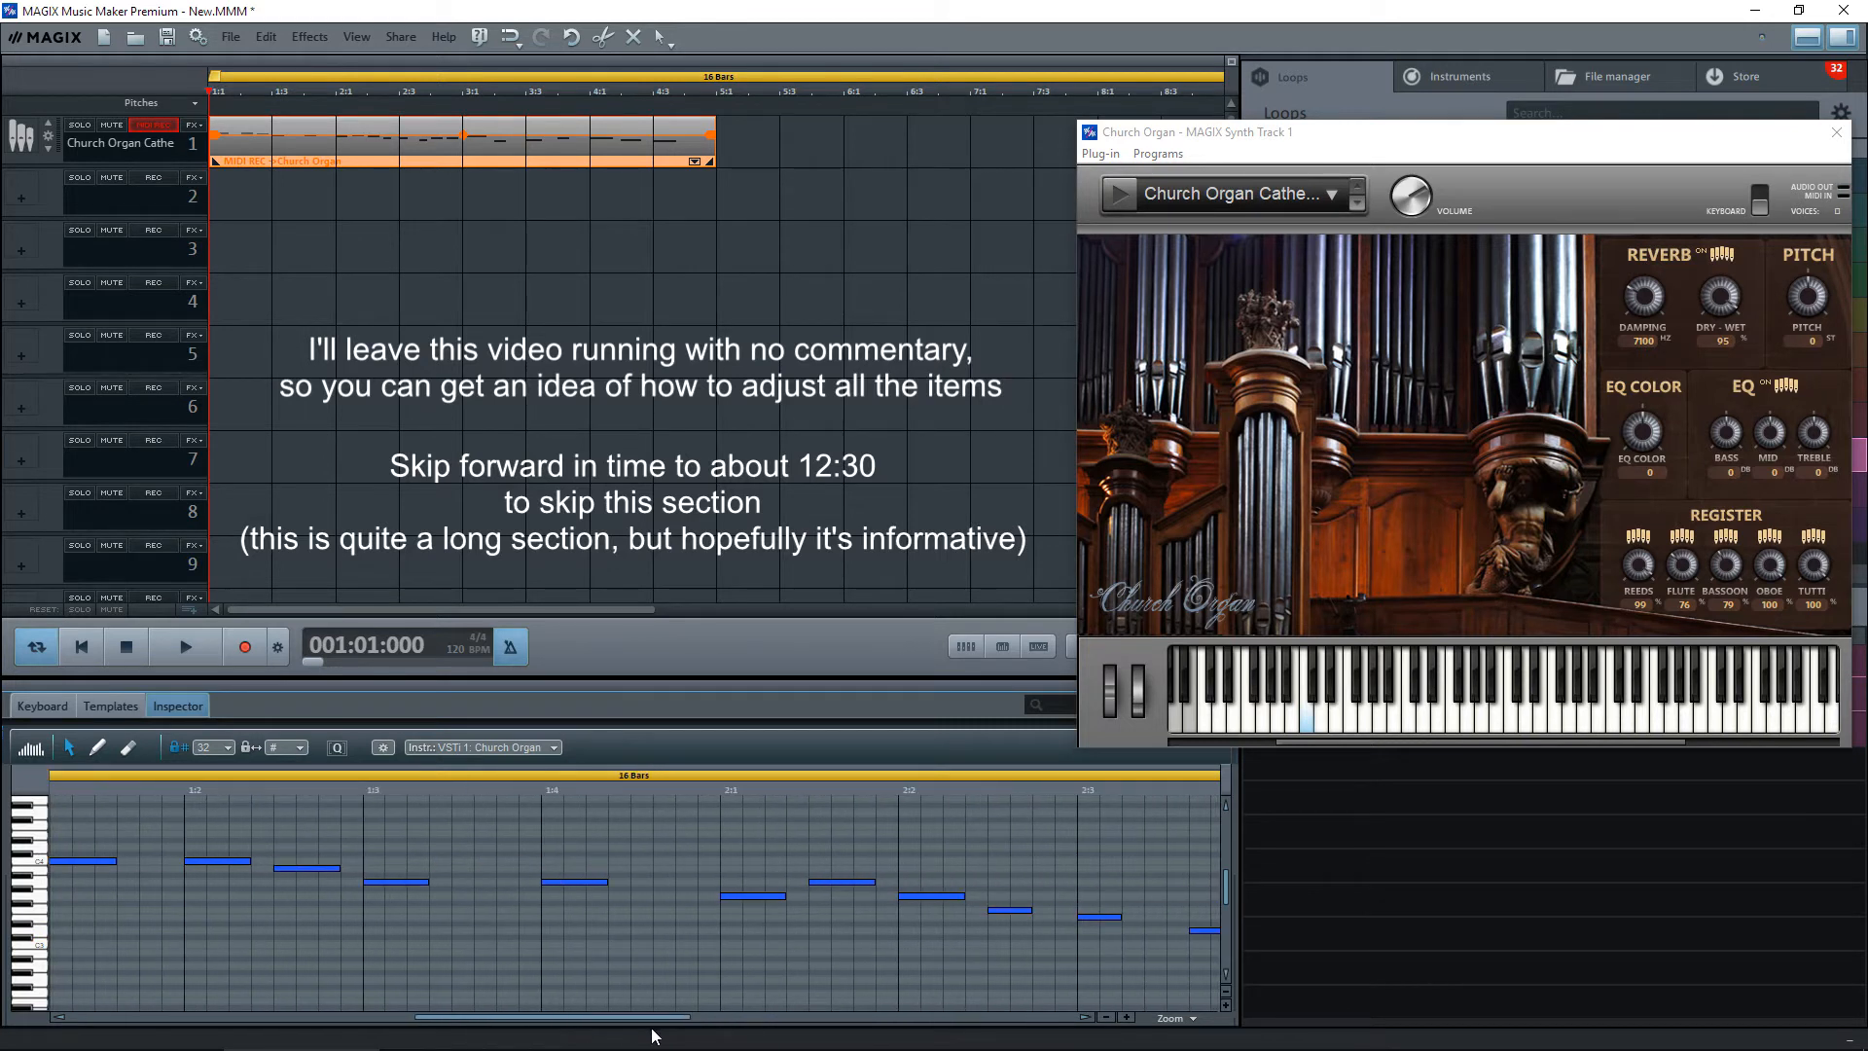
pyautogui.click(632, 794)
pyautogui.press('space')
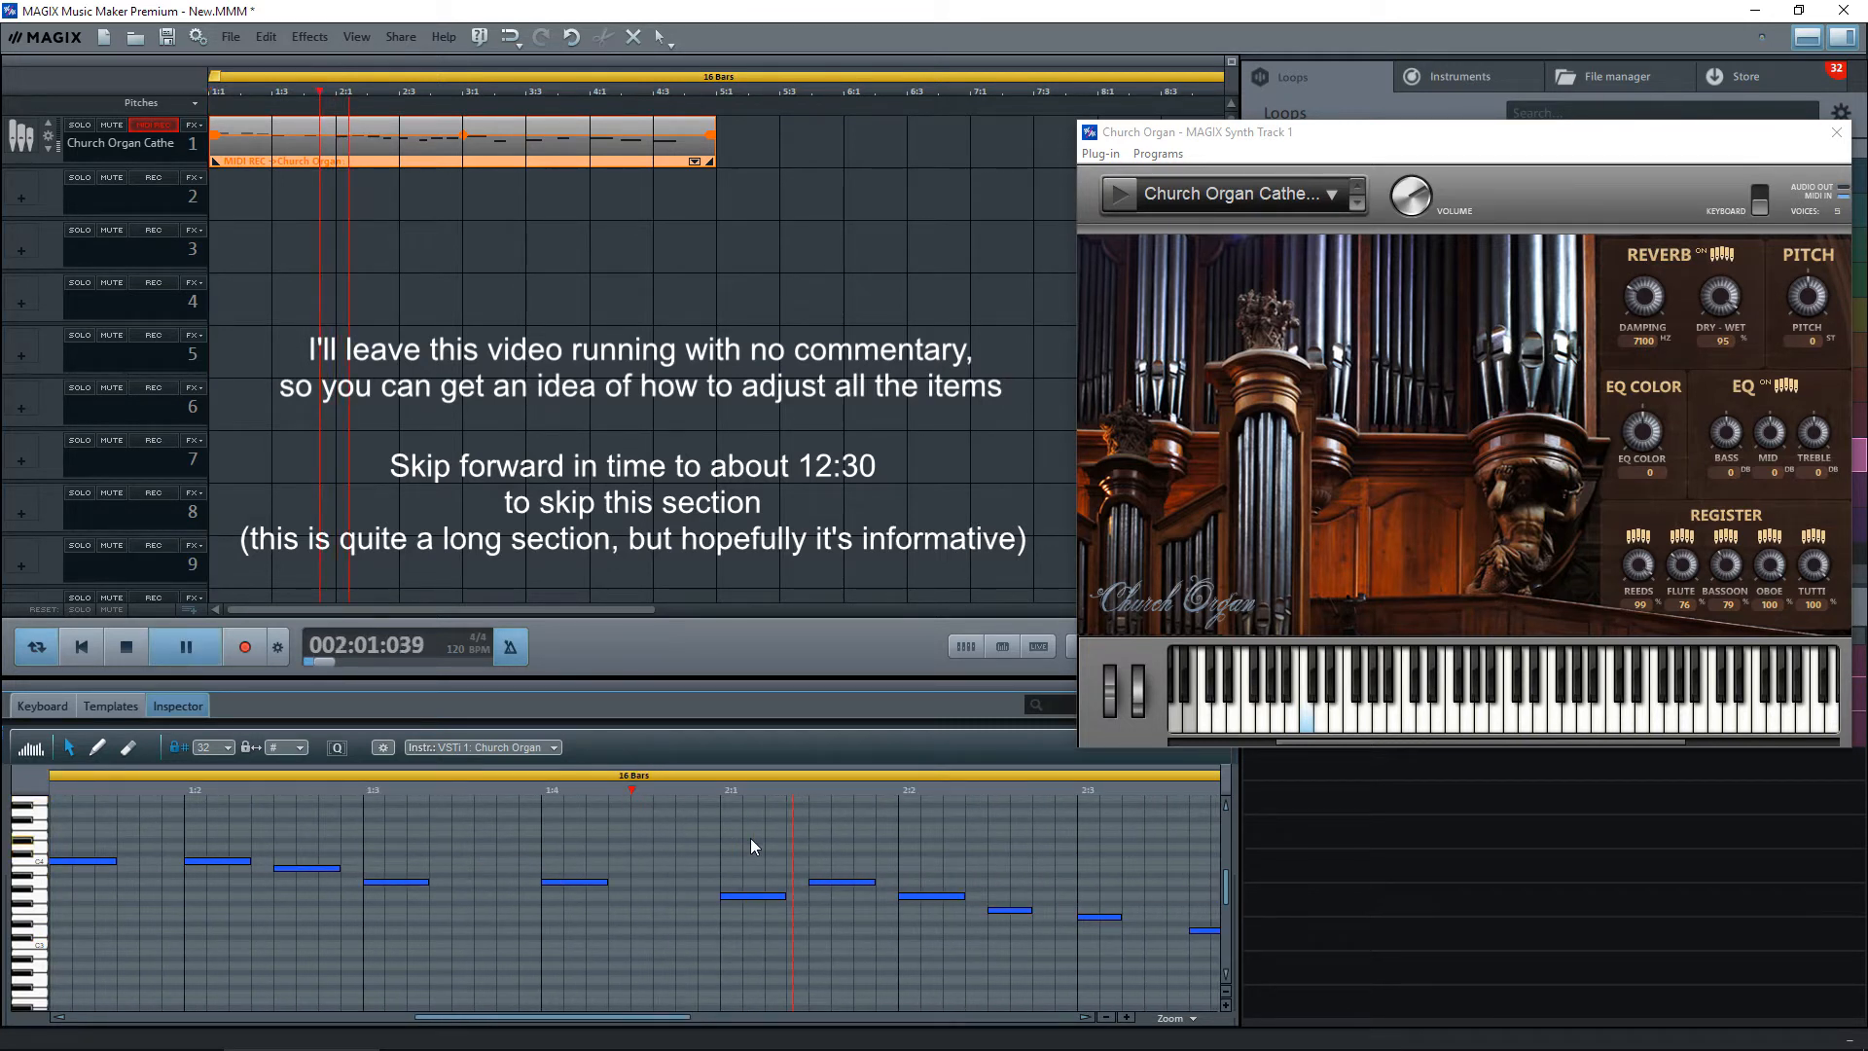
pyautogui.press('space')
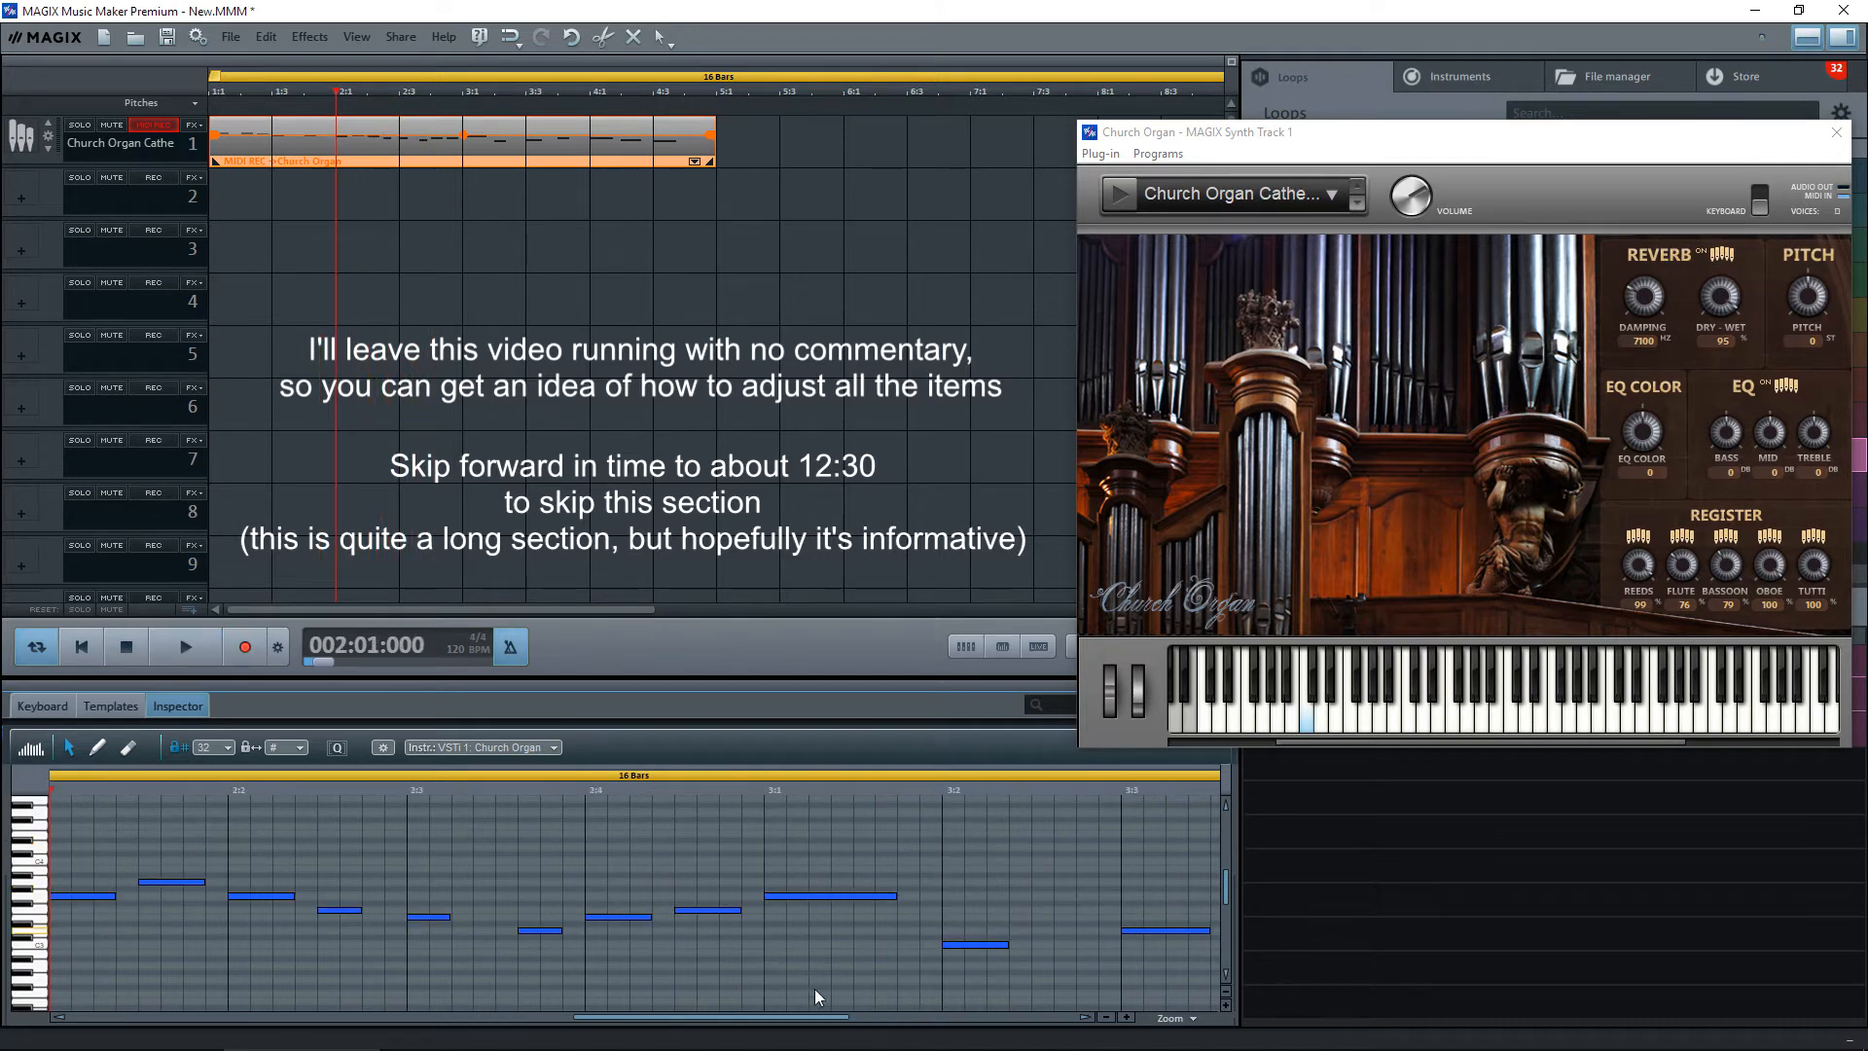
# Zoom the MIDI editor out to show the whole melody from bar 1.
pyautogui.moveTo(802, 1018); pyautogui.dragTo(753, 1026)
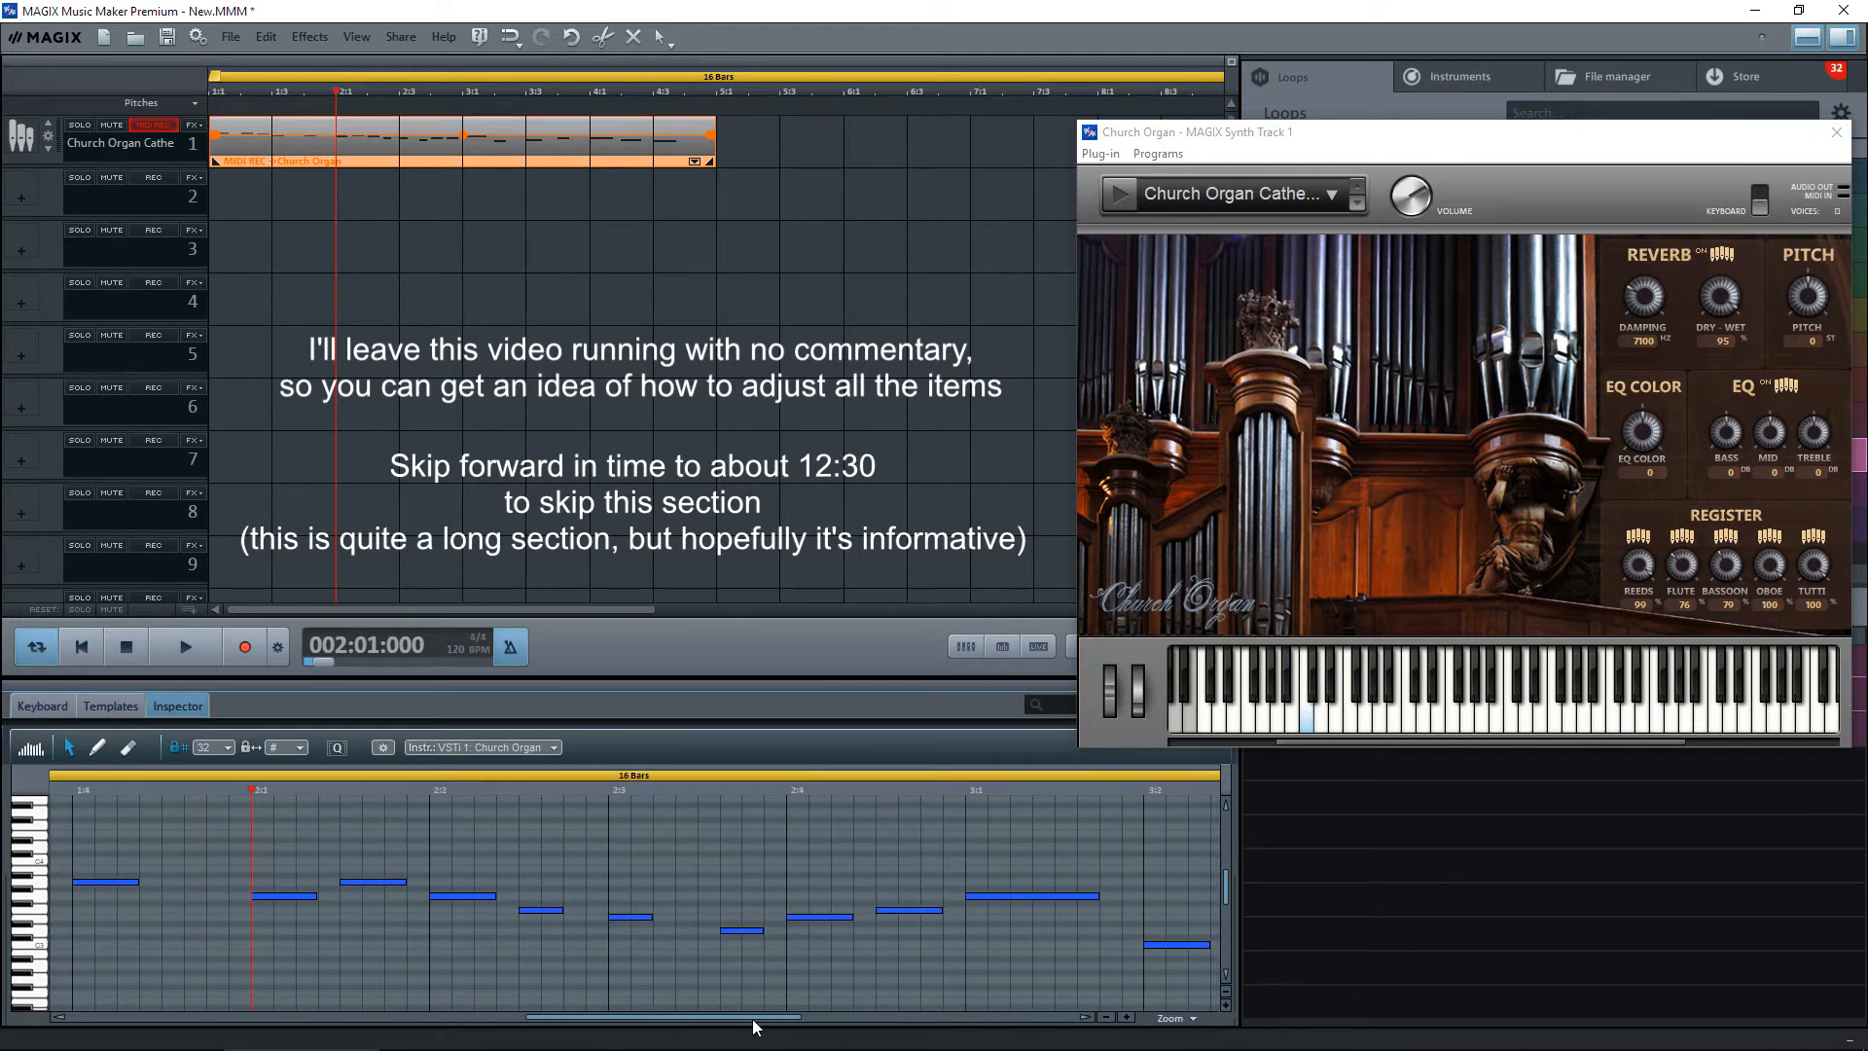
pyautogui.click(1109, 1018)
pyautogui.click(1110, 1018)
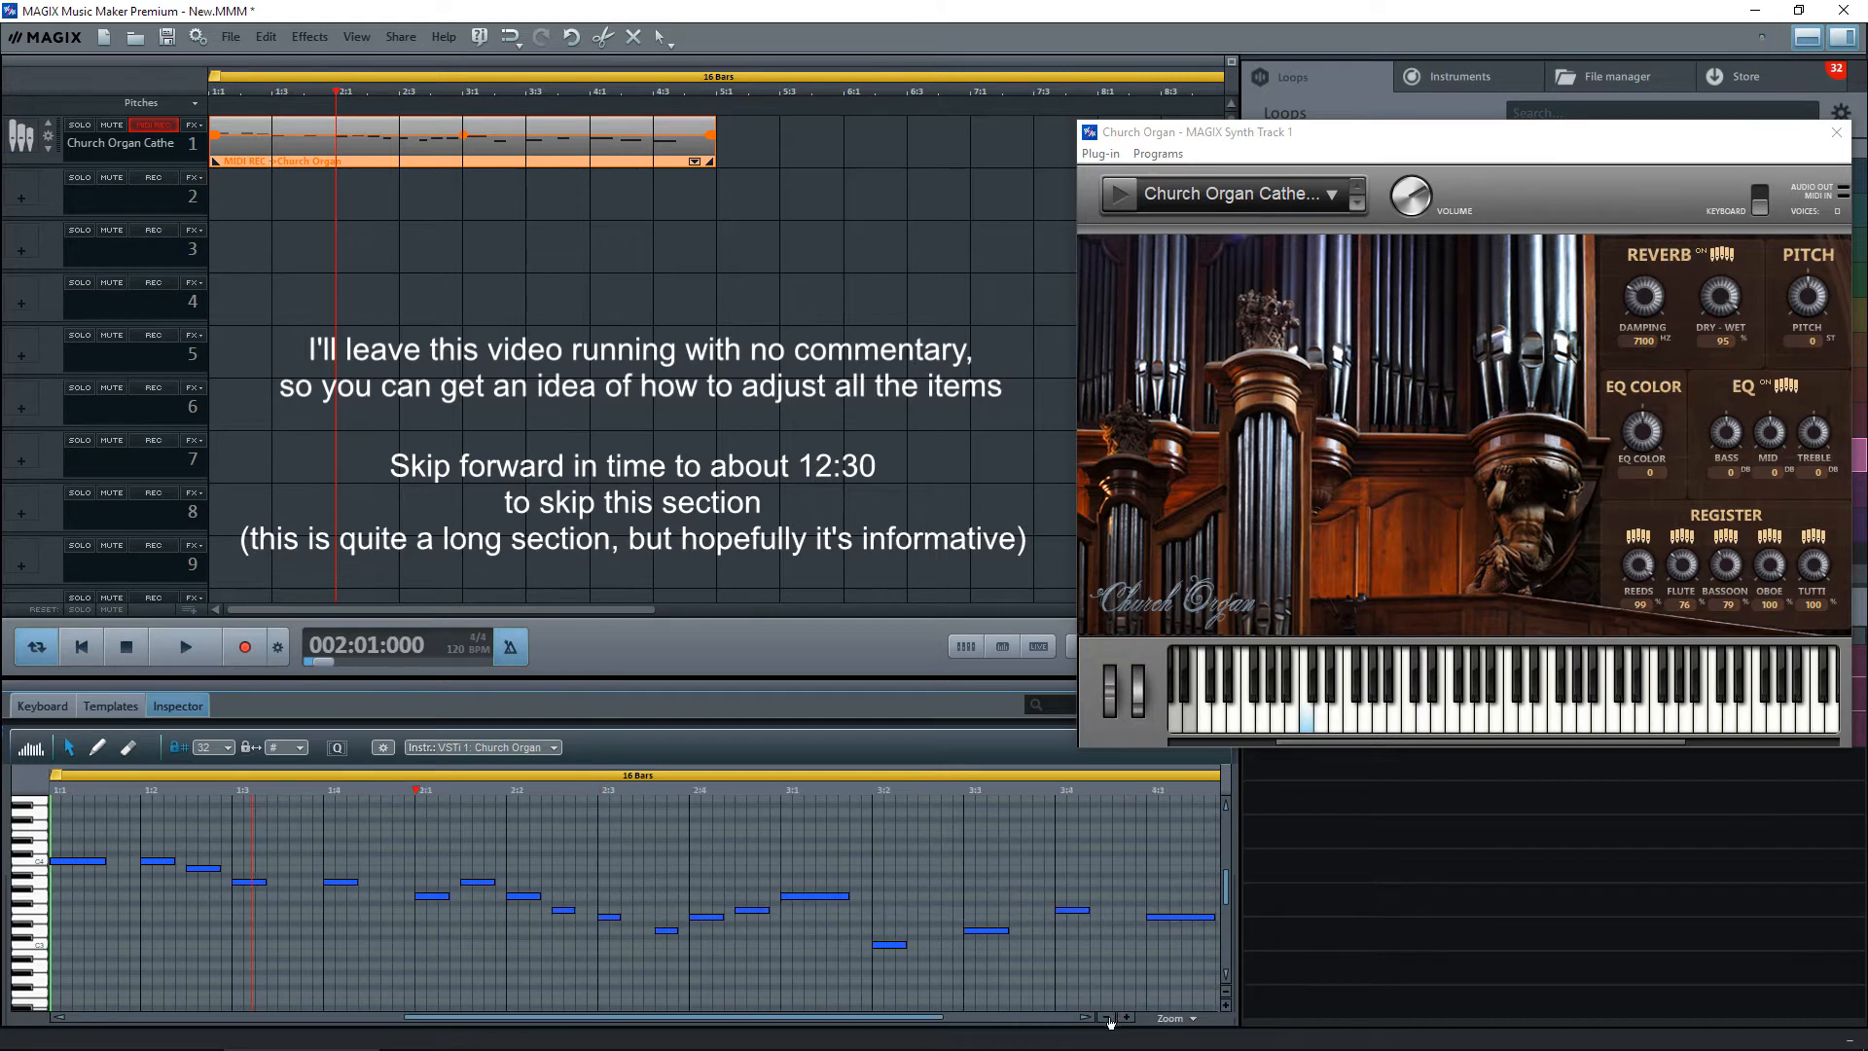
pyautogui.click(1110, 1019)
pyautogui.click(1110, 1019)
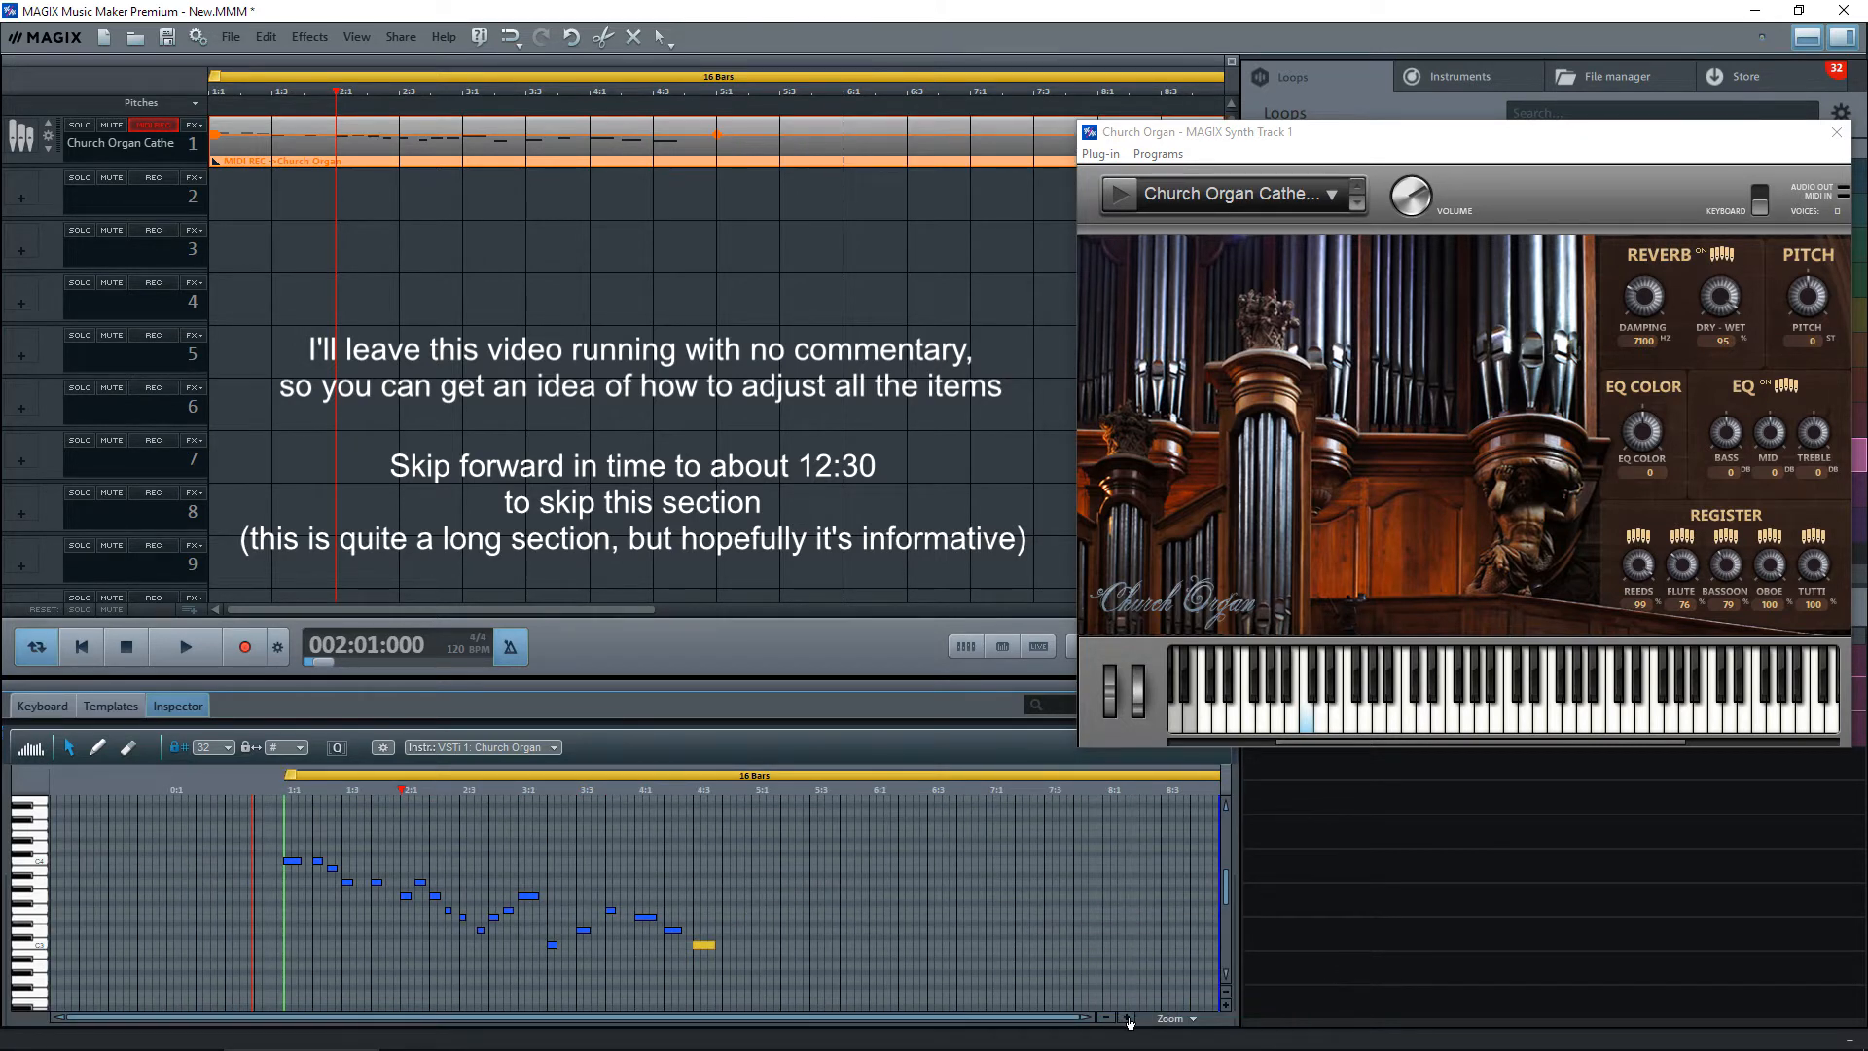
pyautogui.click(1128, 1018)
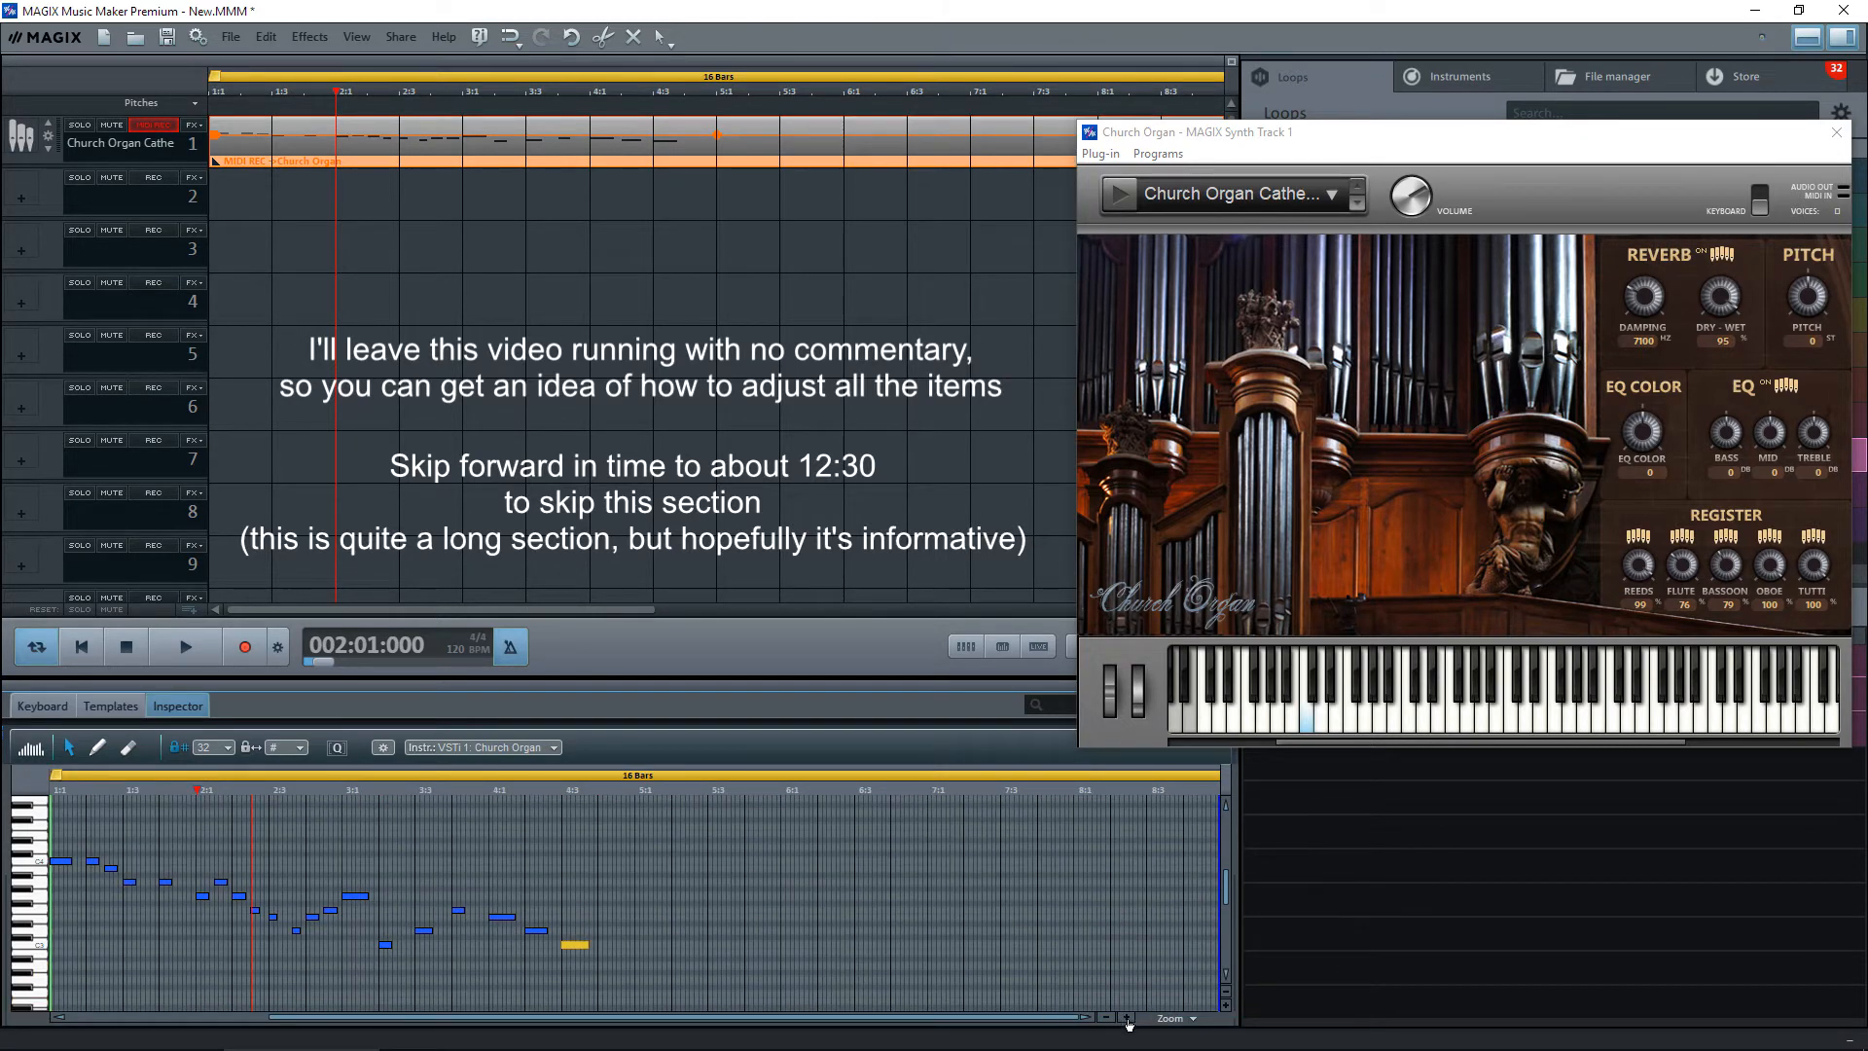
# Zoom in on the melody's first four bars and play it from the start of bar 2.
pyautogui.click(1127, 1018)
pyautogui.click(1127, 1019)
pyautogui.click(1127, 1019)
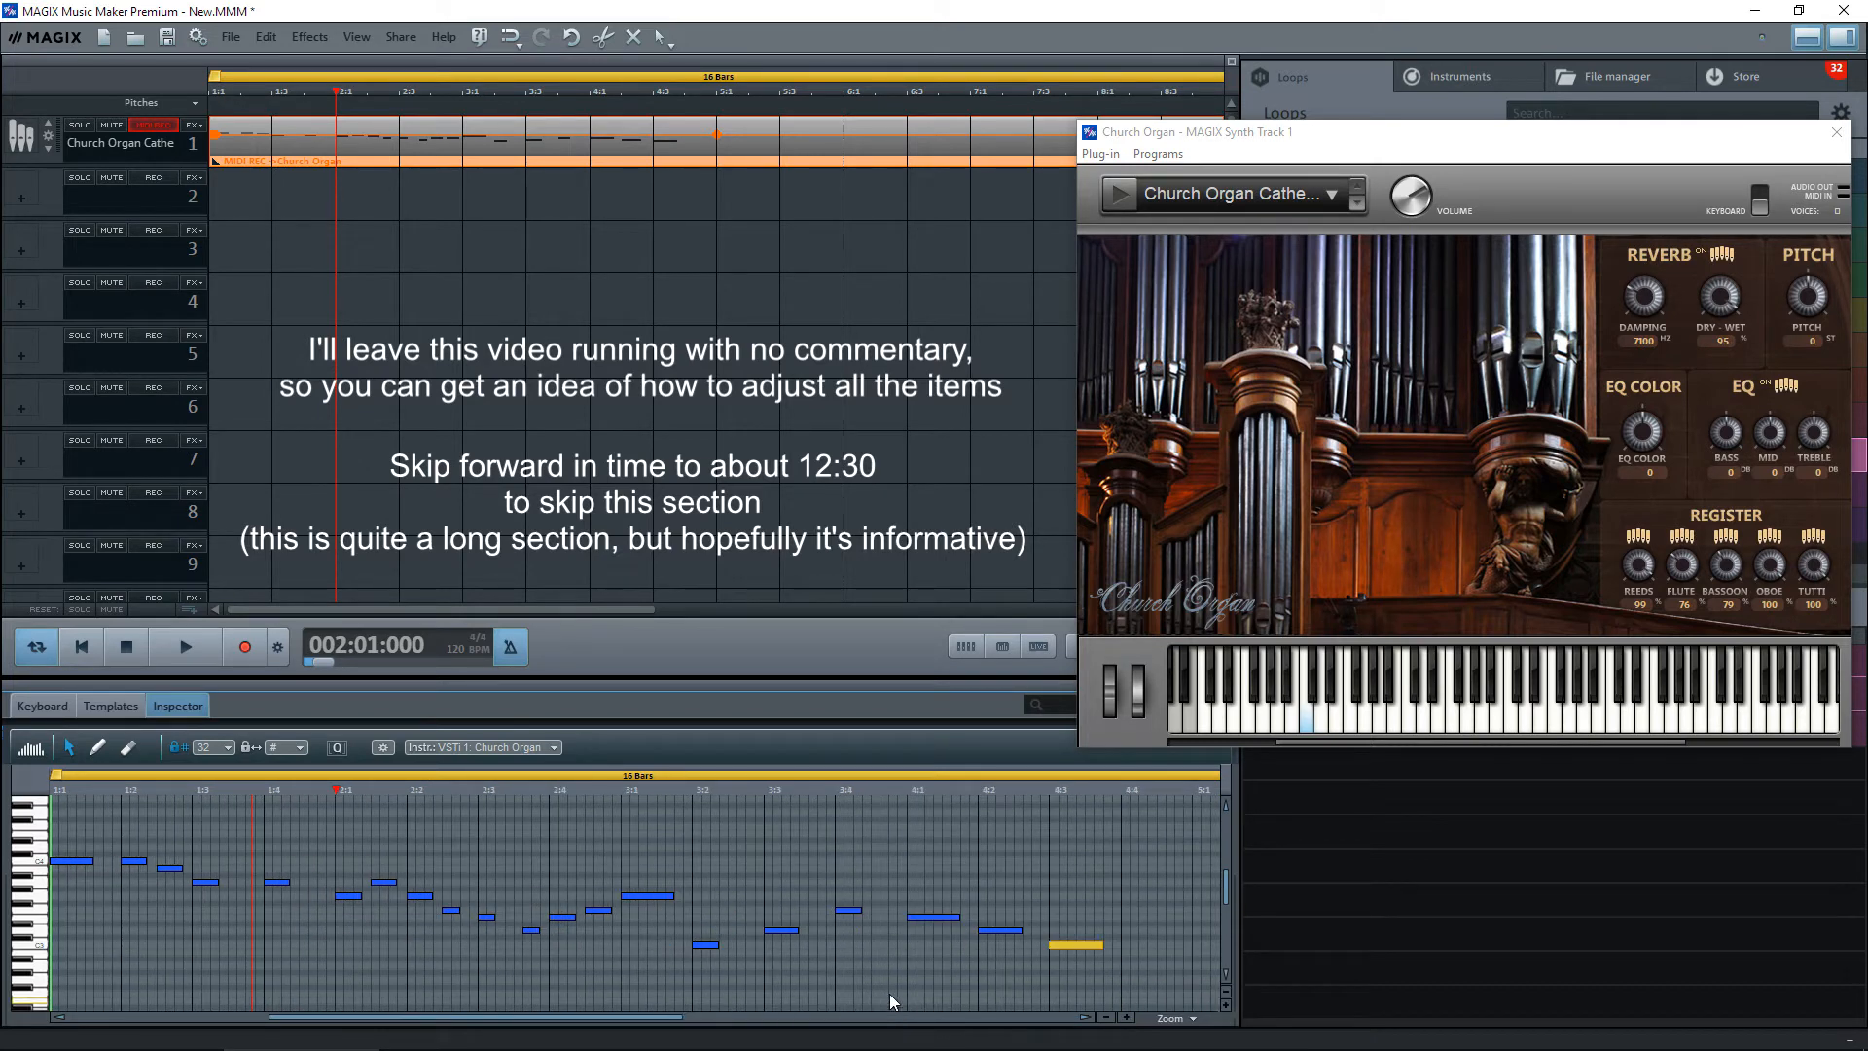
pyautogui.press('space')
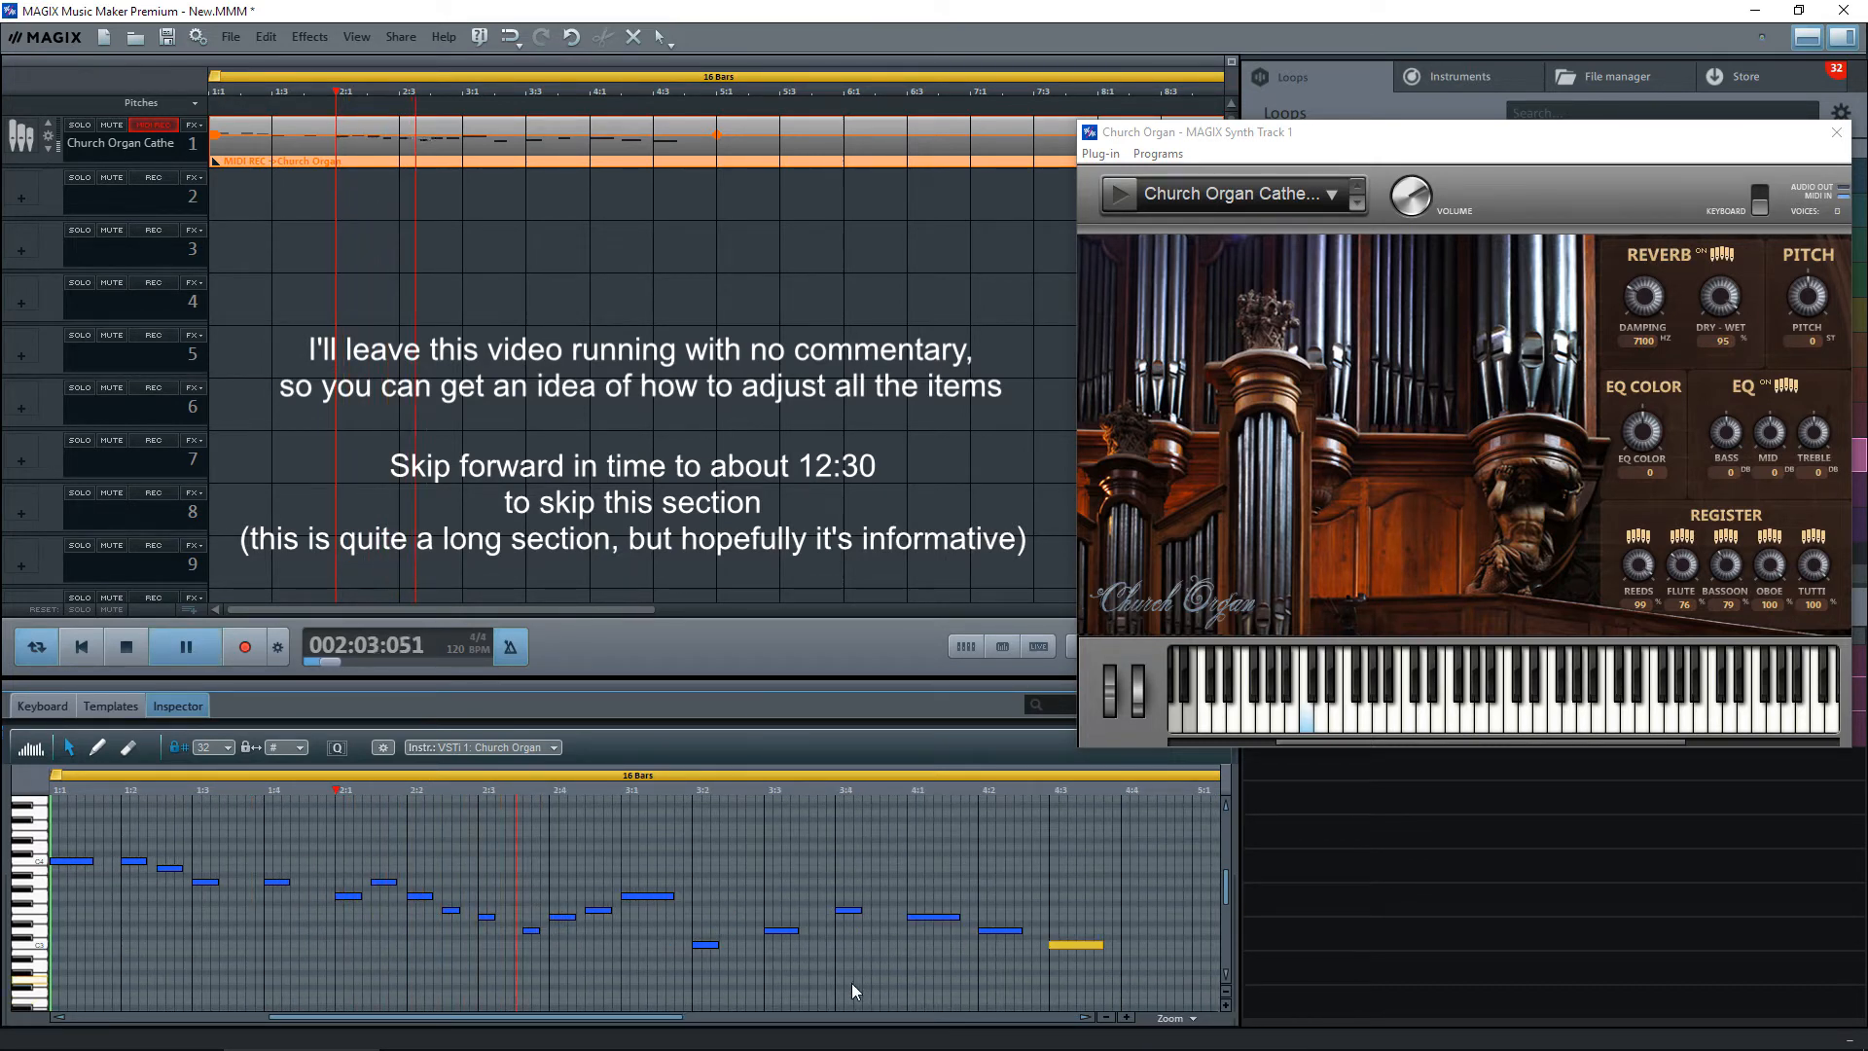
pyautogui.press('space')
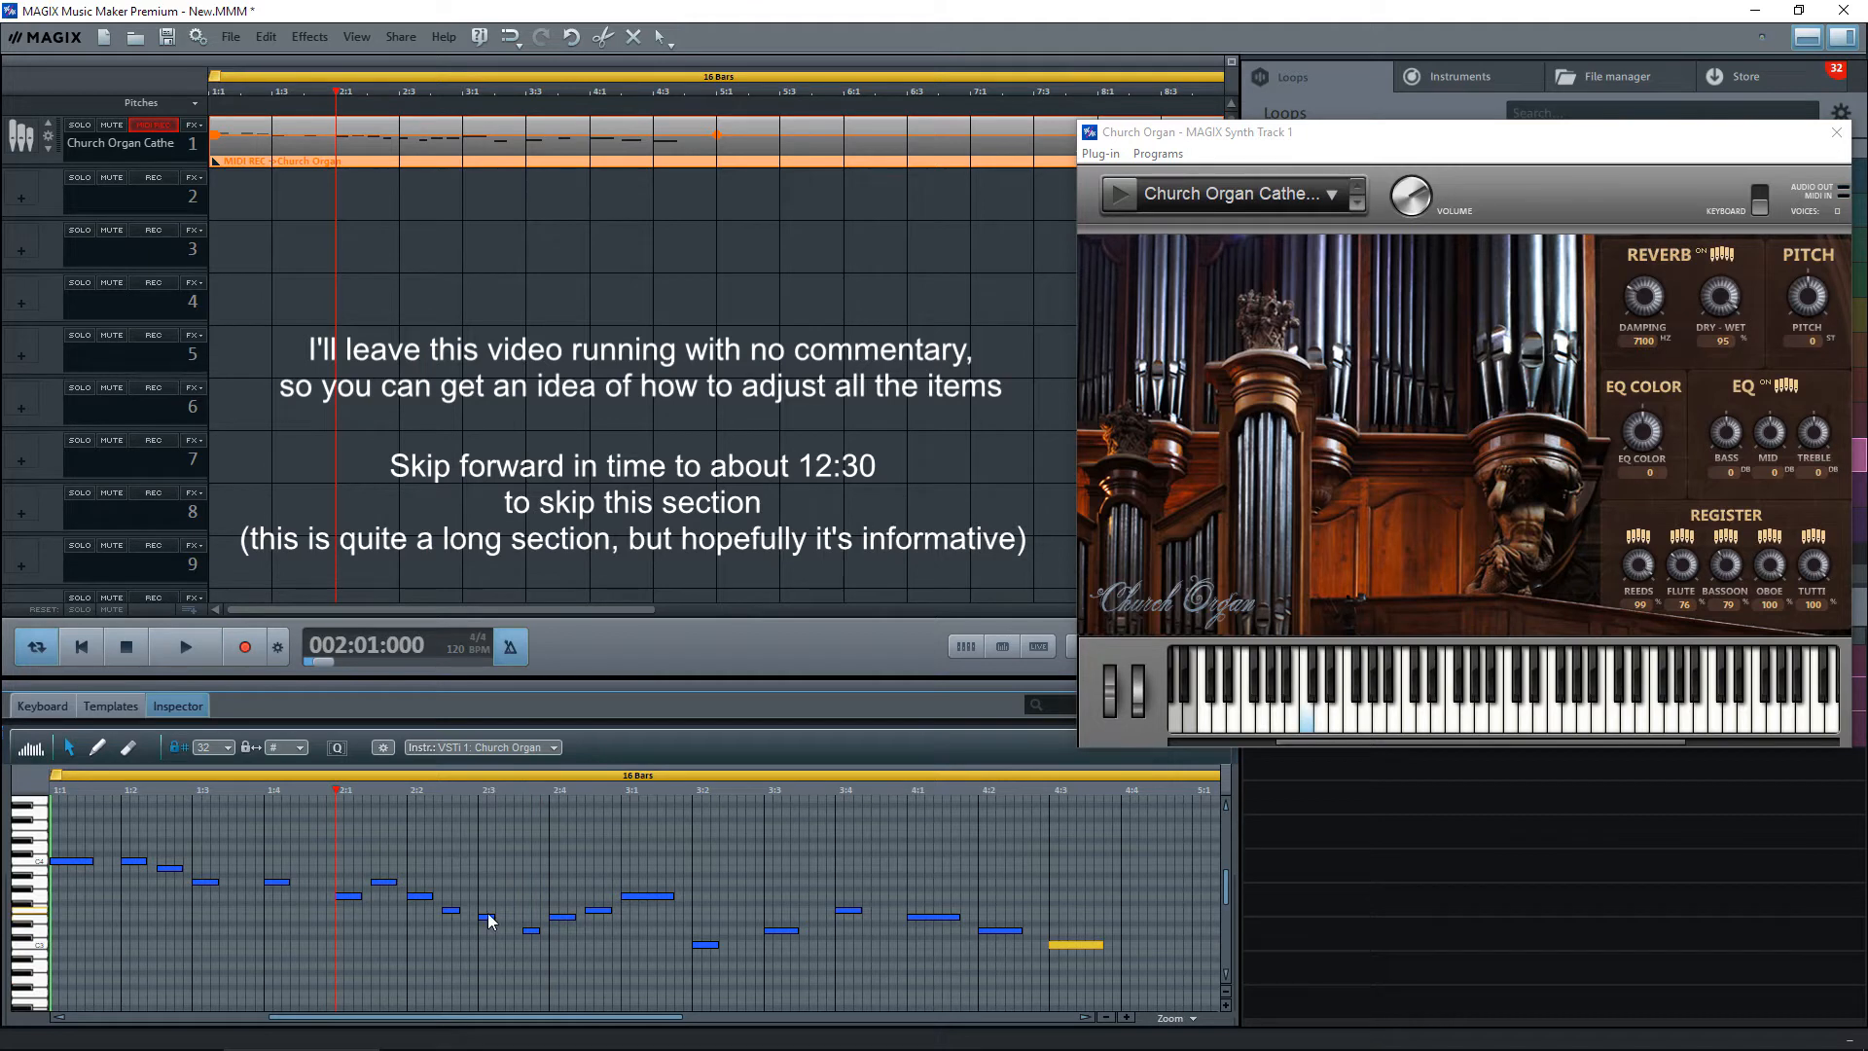
# Lengthen the three notes between mid-beat 2 and beat 4 of bar 2, starting the third at mid-beat 3, and play from bar 2.
pyautogui.click(485, 917)
pyautogui.click(1126, 1018)
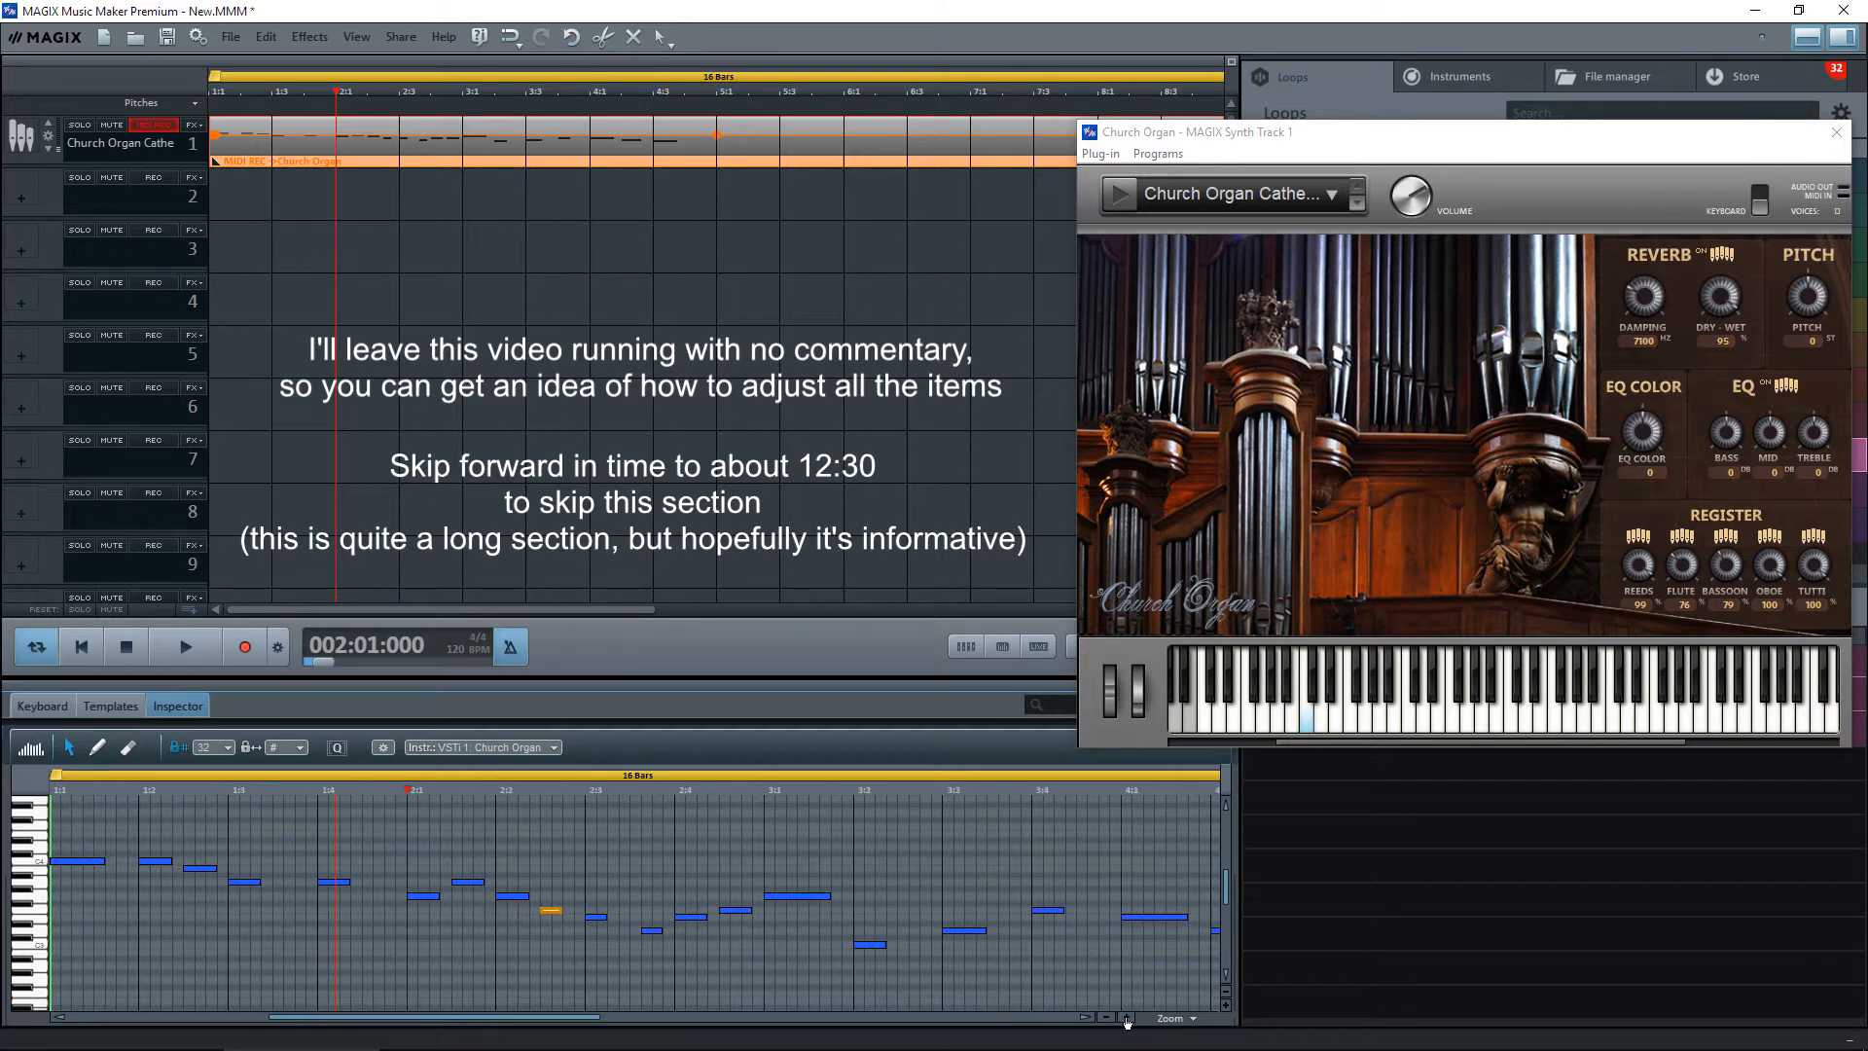
pyautogui.click(1126, 1017)
pyautogui.click(1127, 1018)
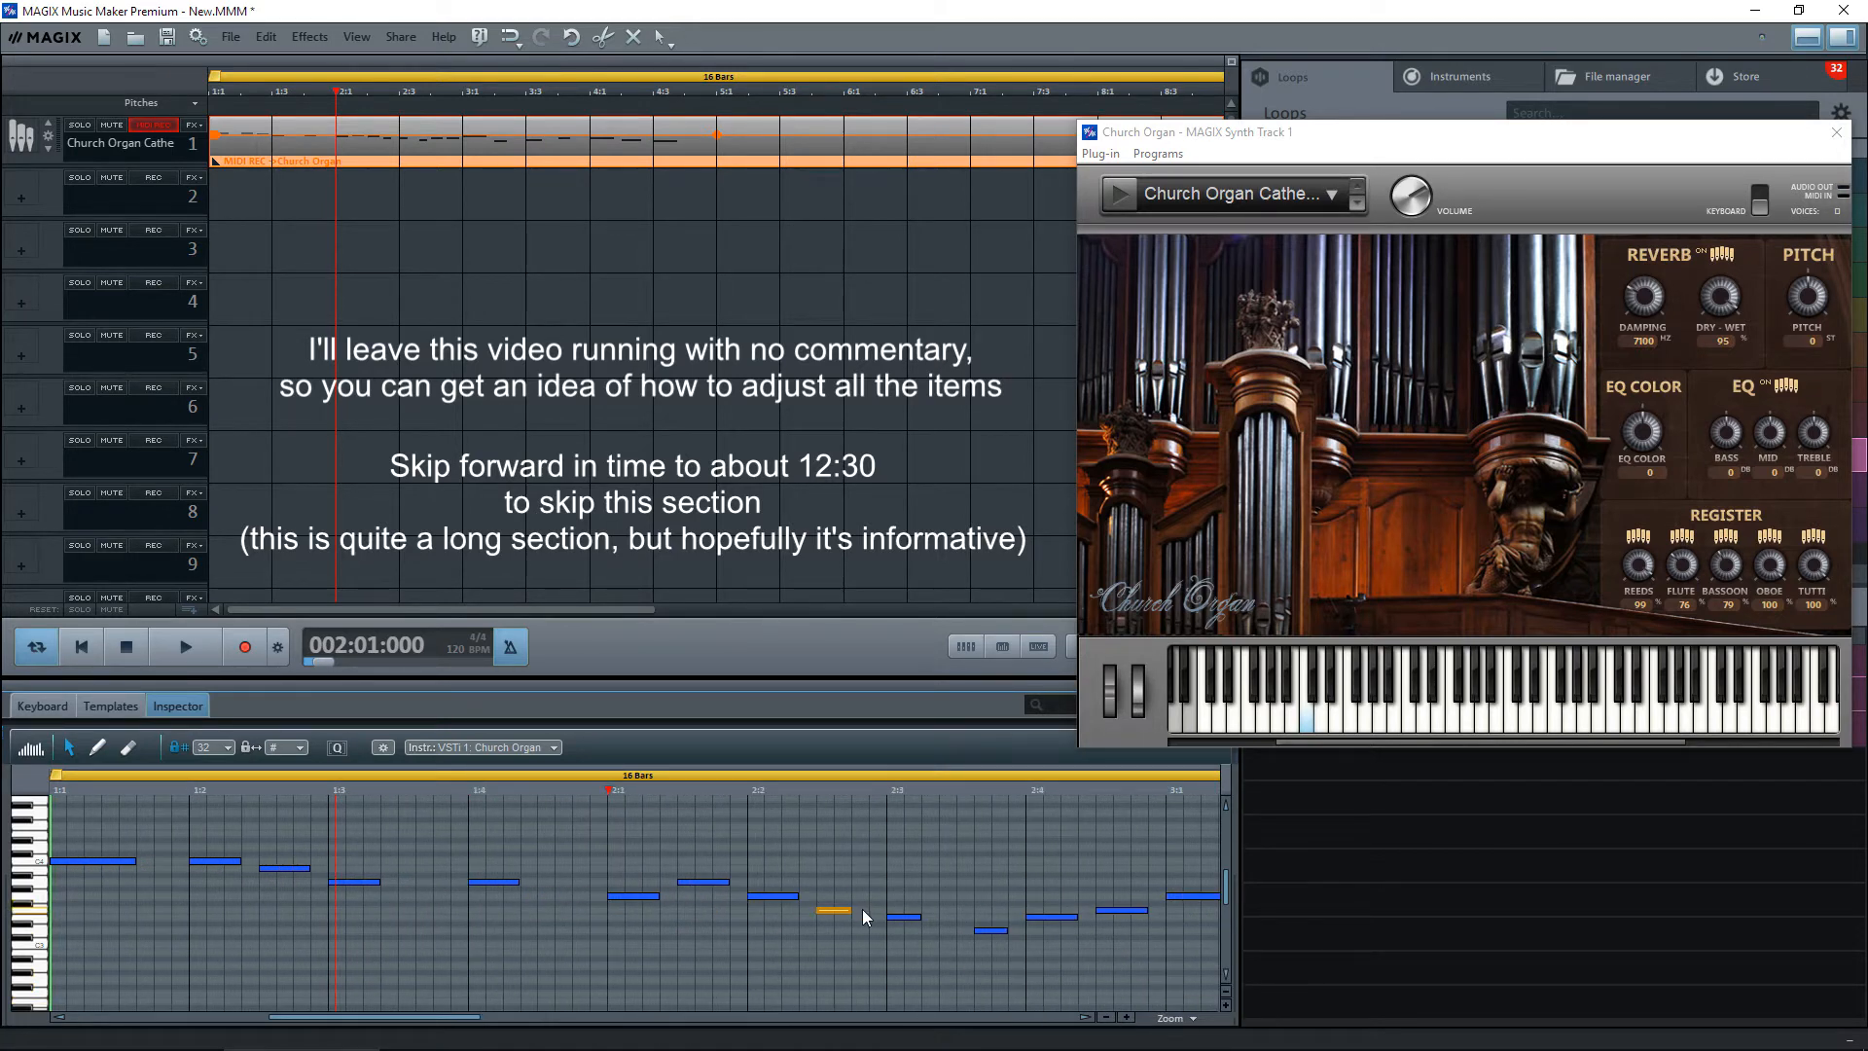
pyautogui.moveTo(852, 911); pyautogui.dragTo(936, 915)
pyautogui.moveTo(993, 930); pyautogui.dragTo(975, 930)
pyautogui.press('space')
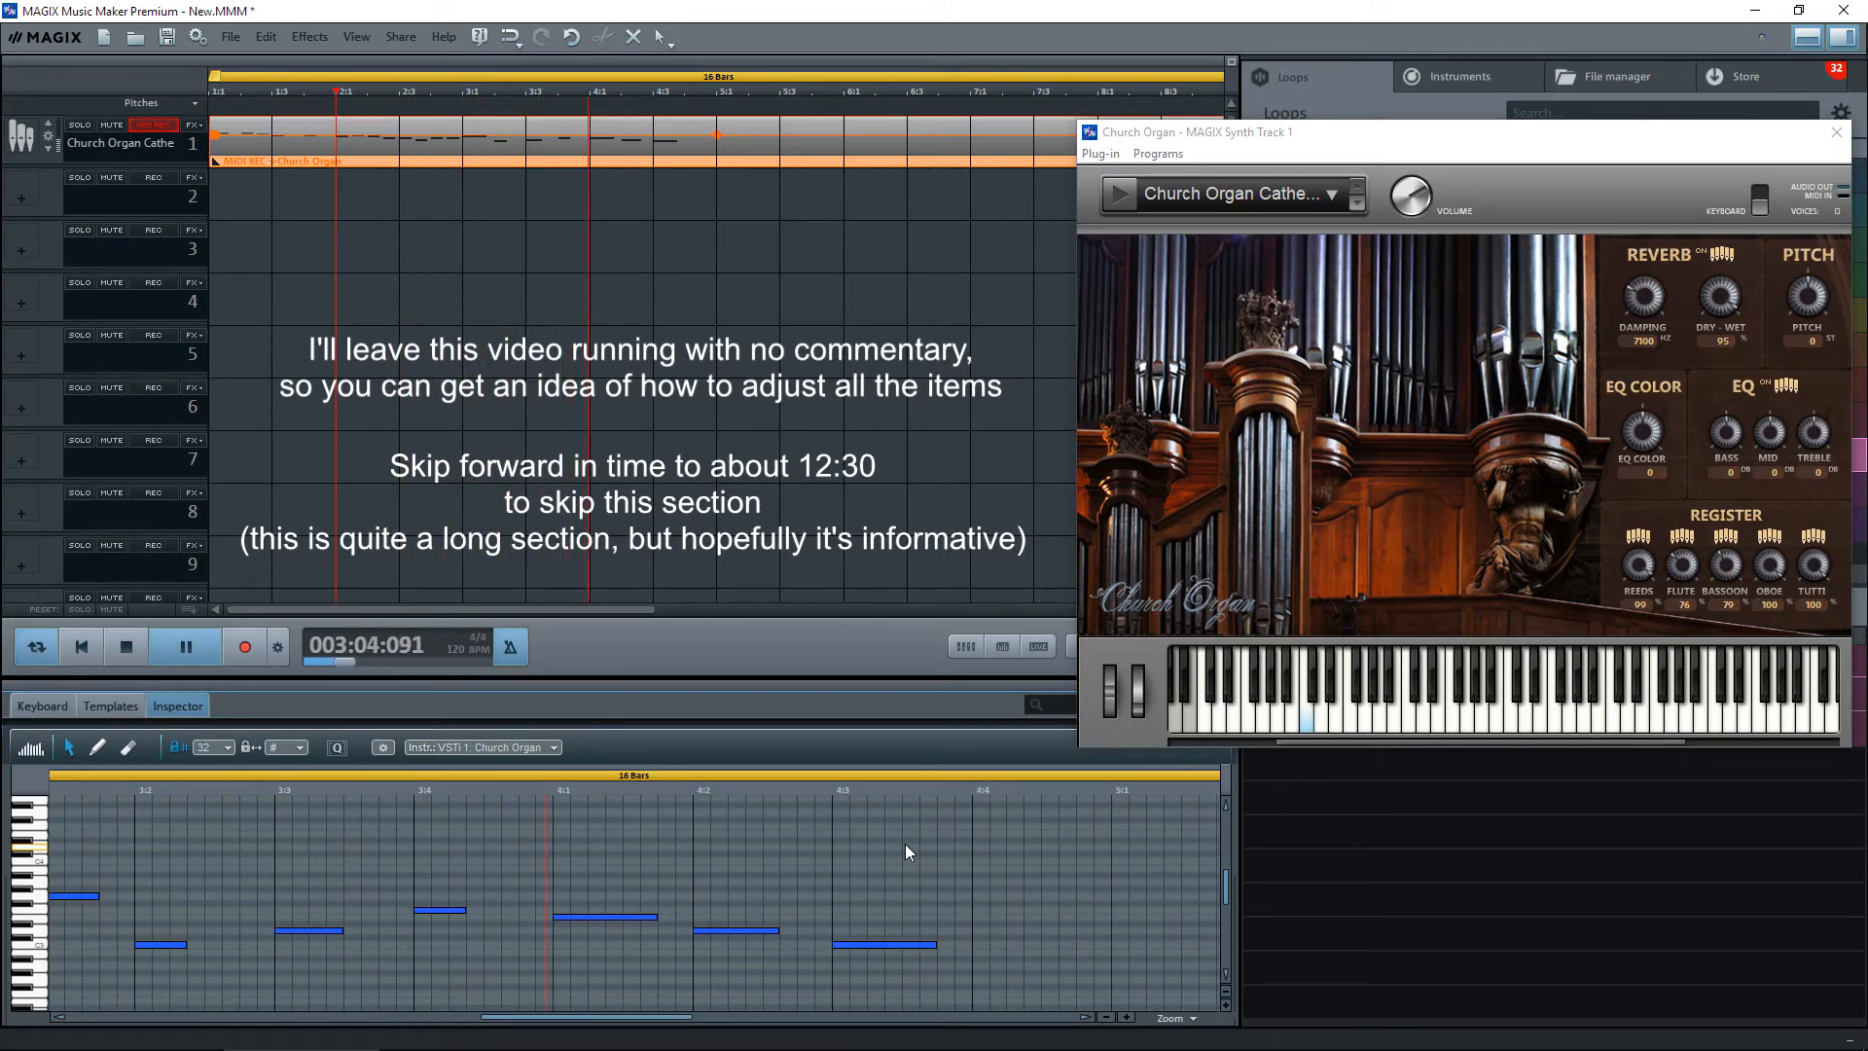
pyautogui.press('space')
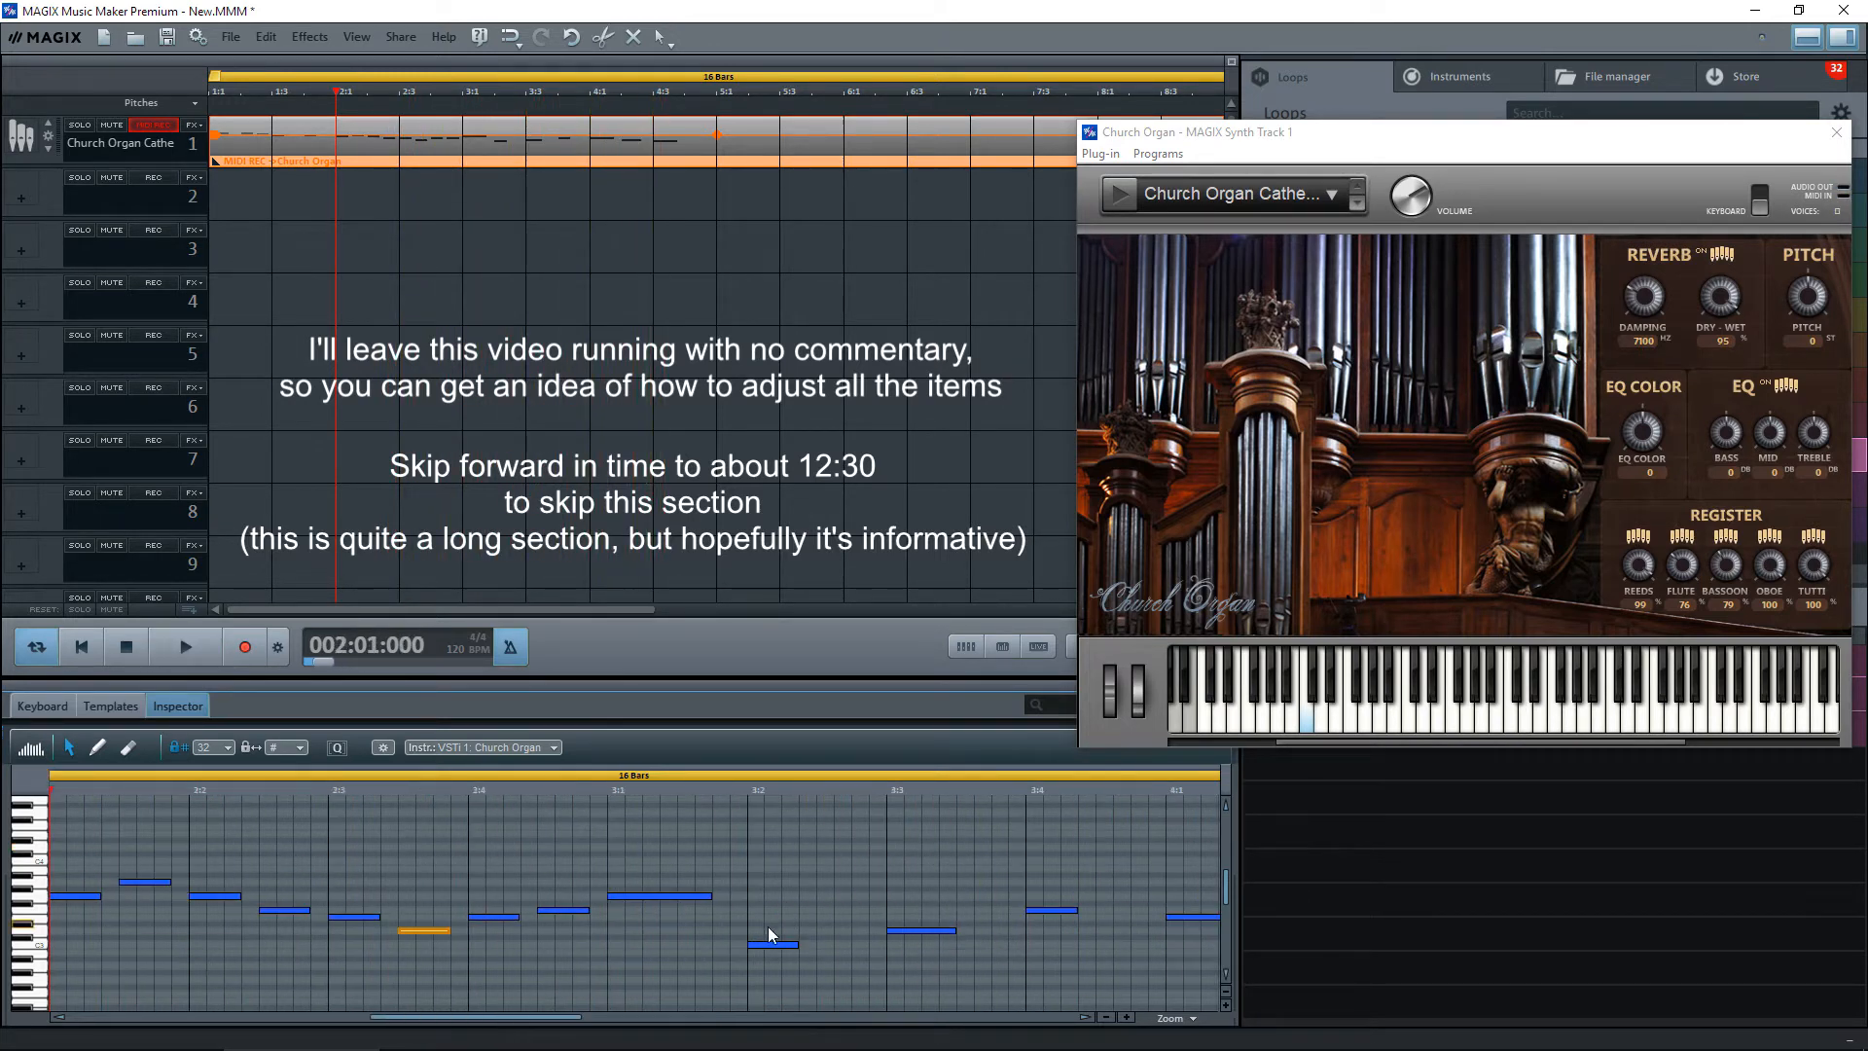
# Shift the second-to-last note about a quarter beat past beat 2 of bar 4 and play from bar 2.
pyautogui.moveTo(560, 1015); pyautogui.dragTo(732, 1021)
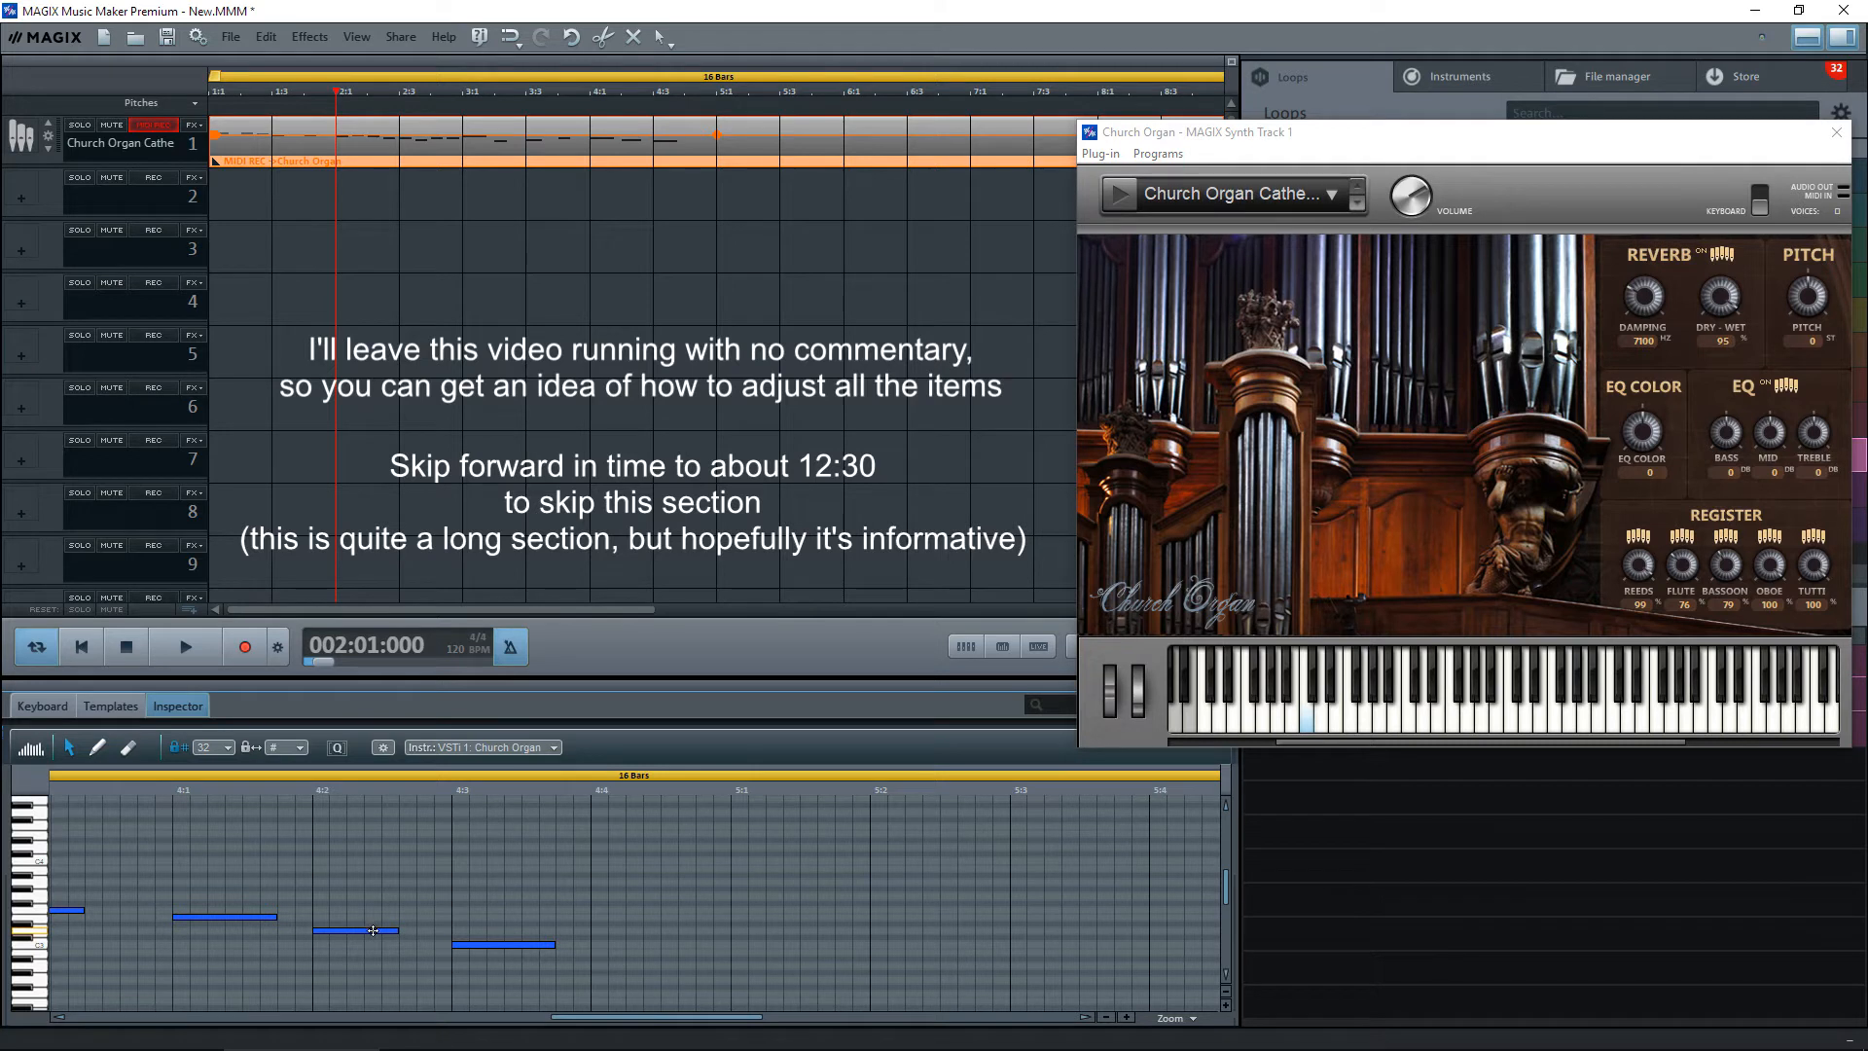
pyautogui.moveTo(372, 930); pyautogui.dragTo(412, 932)
pyautogui.press('space')
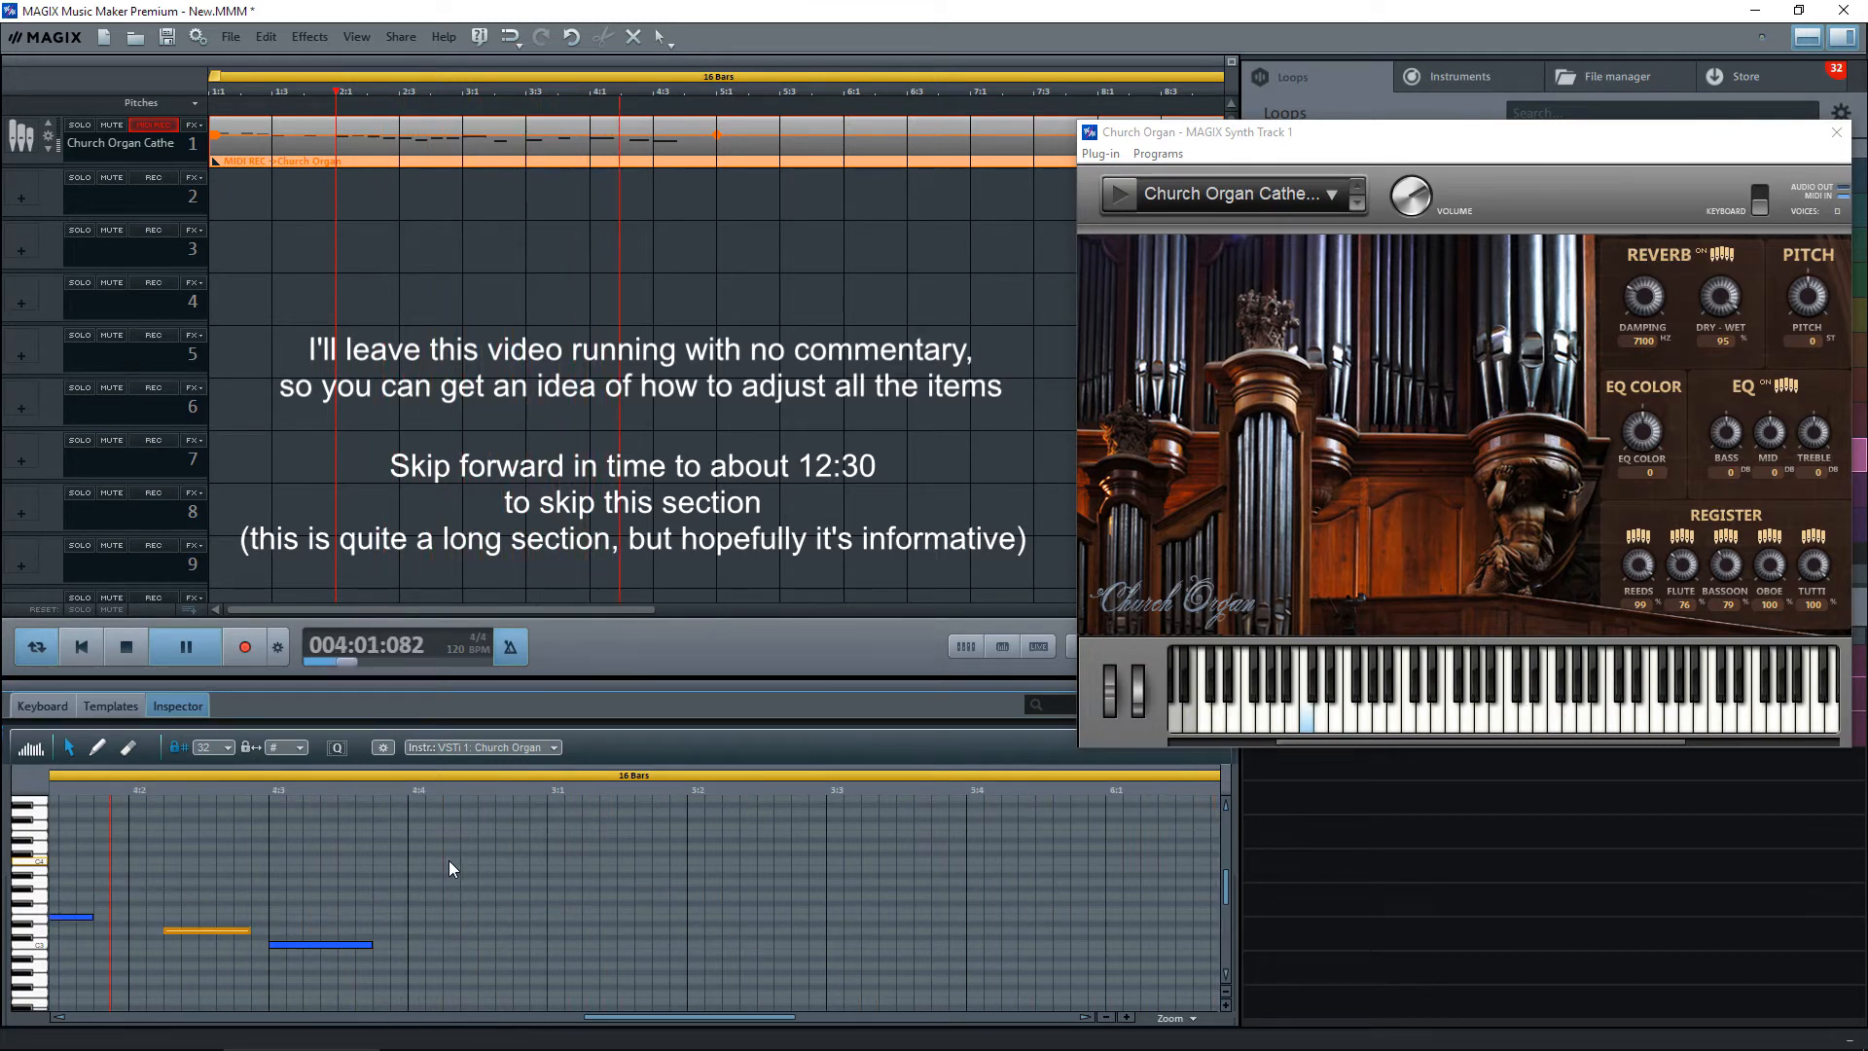
pyautogui.press('space')
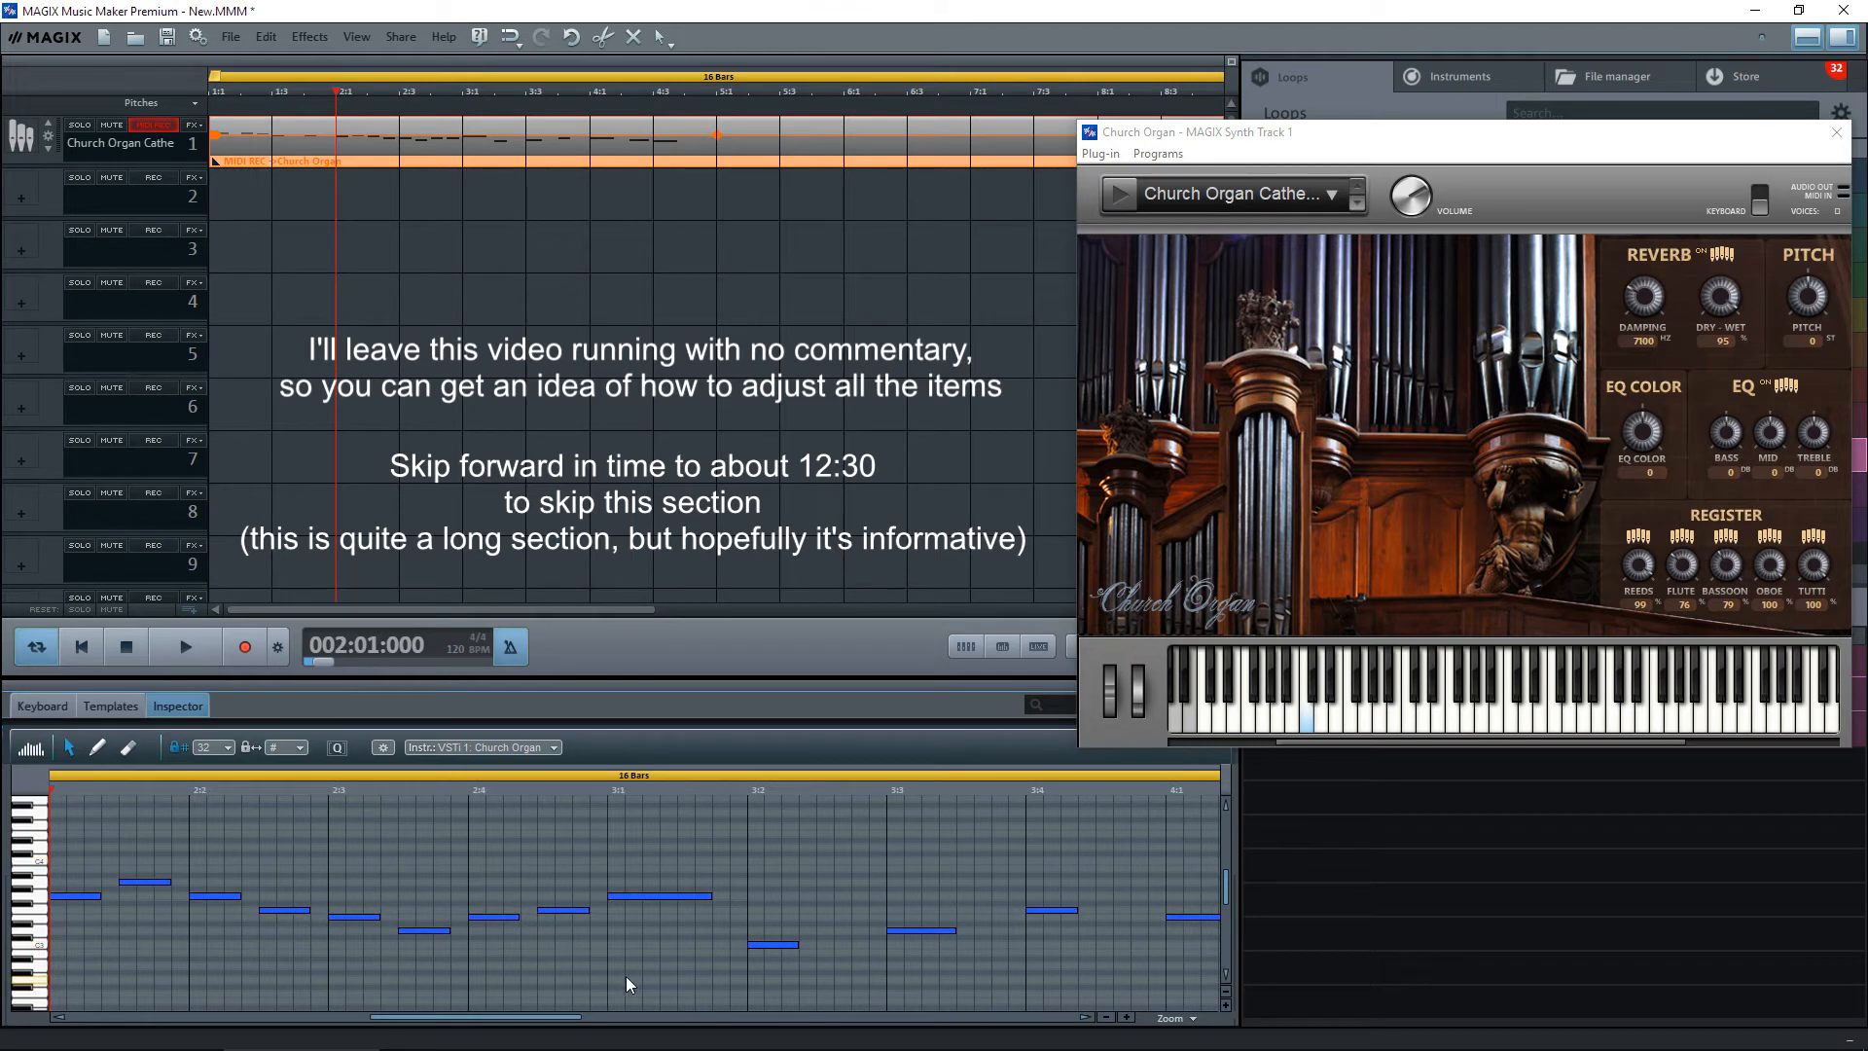
# Set the playback position to the middle of beat 1 in bar 3 and play to the end of the melody.
pyautogui.moveTo(550, 1021); pyautogui.dragTo(655, 1023)
pyautogui.click(113, 791)
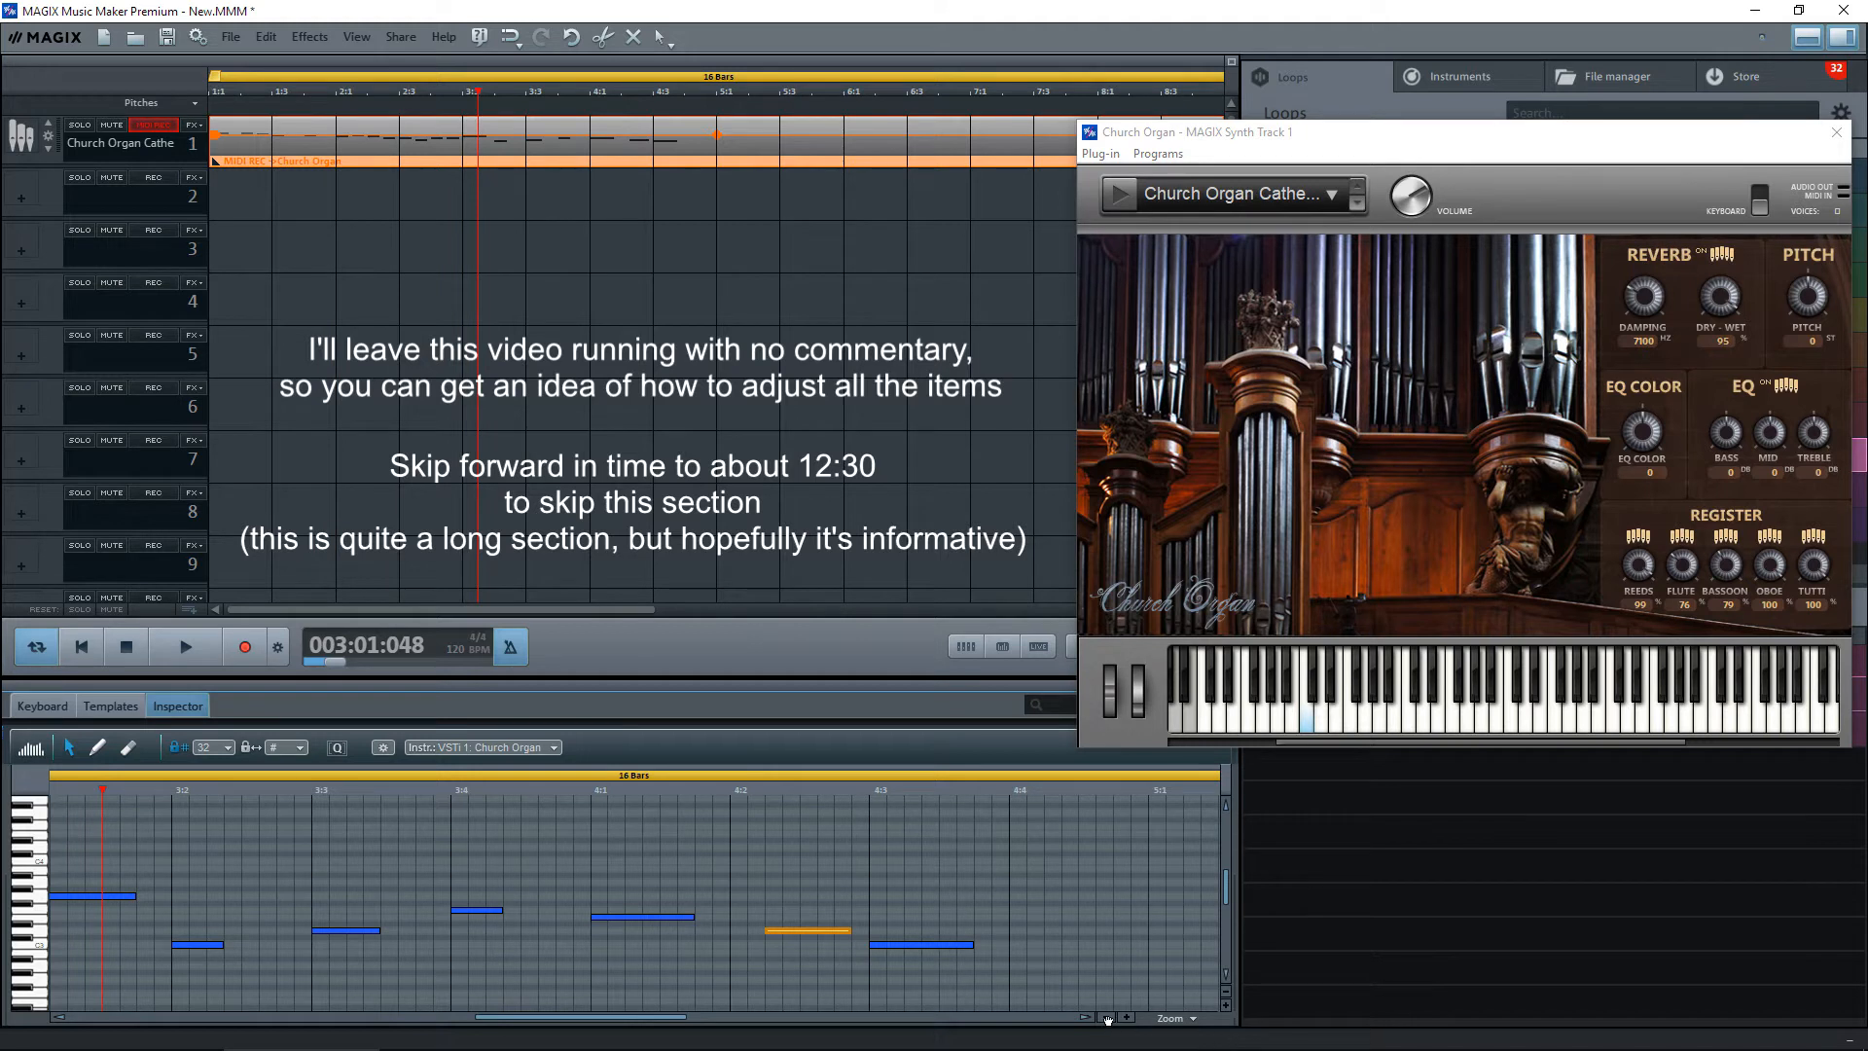
pyautogui.click(1107, 1017)
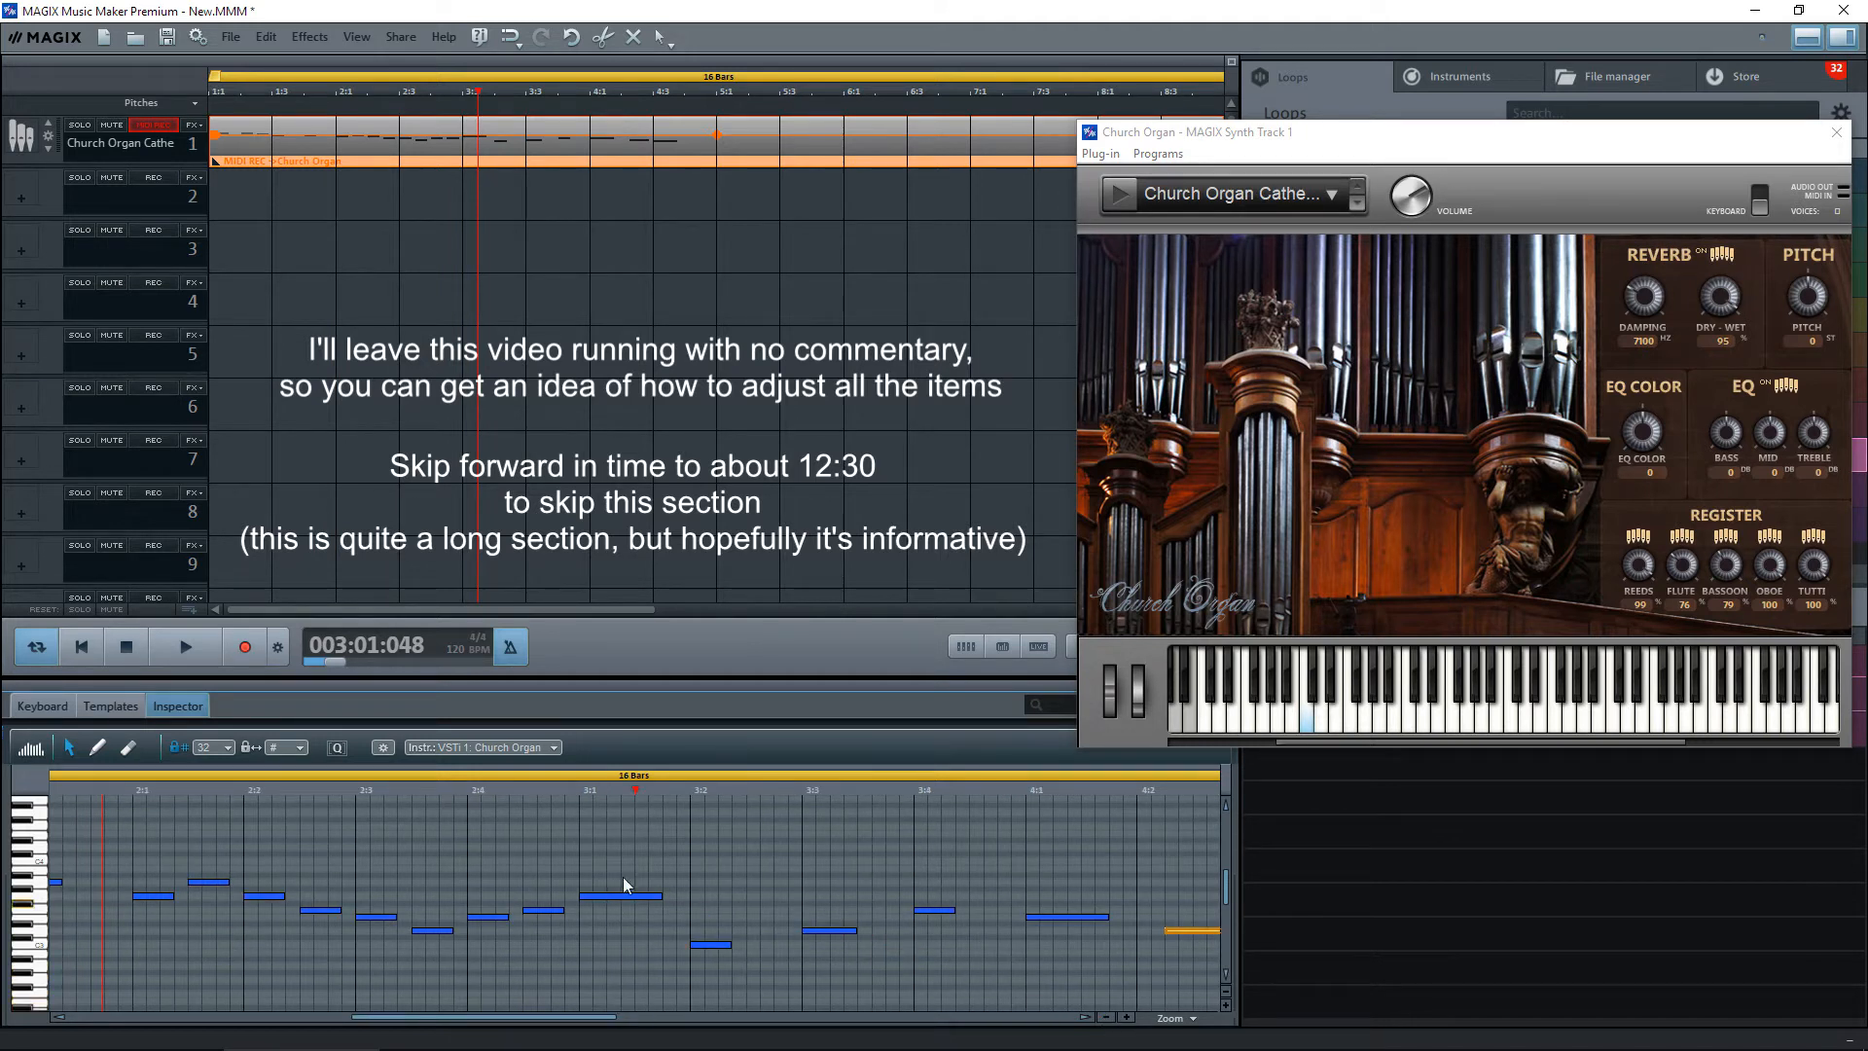
pyautogui.press('space')
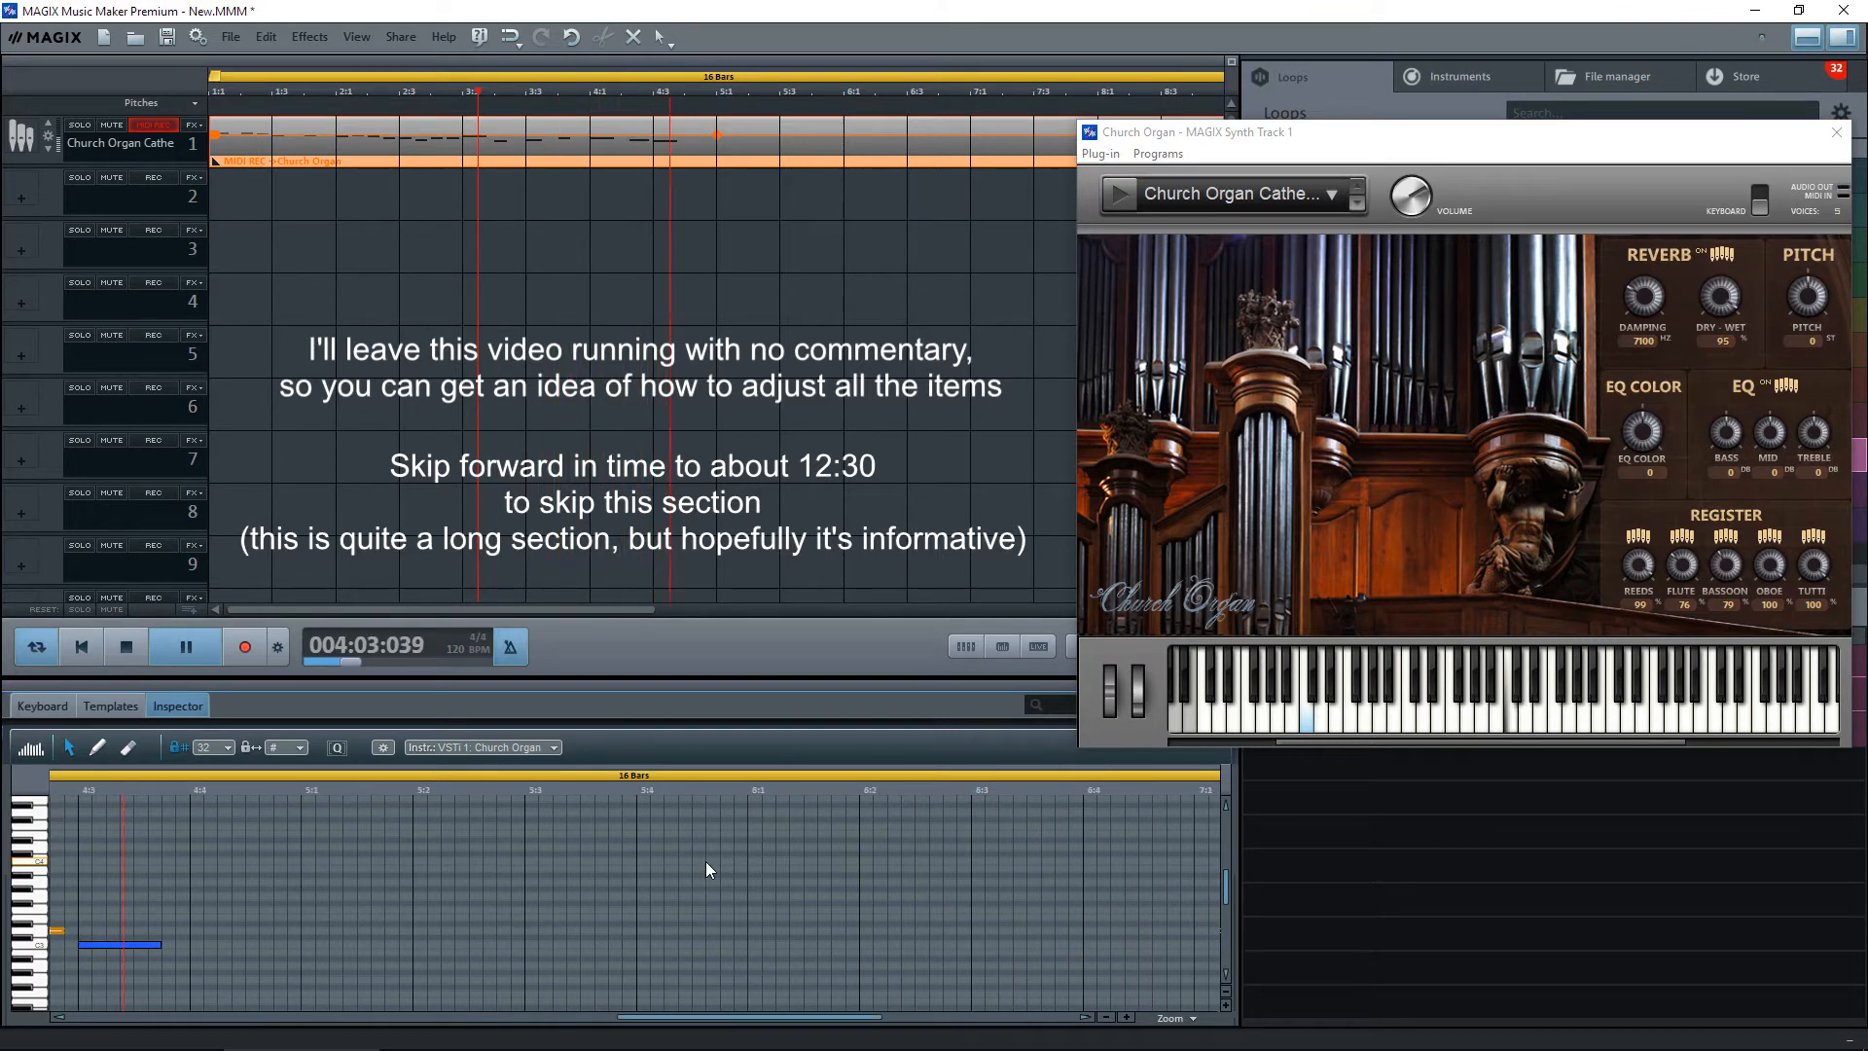
pyautogui.press('space')
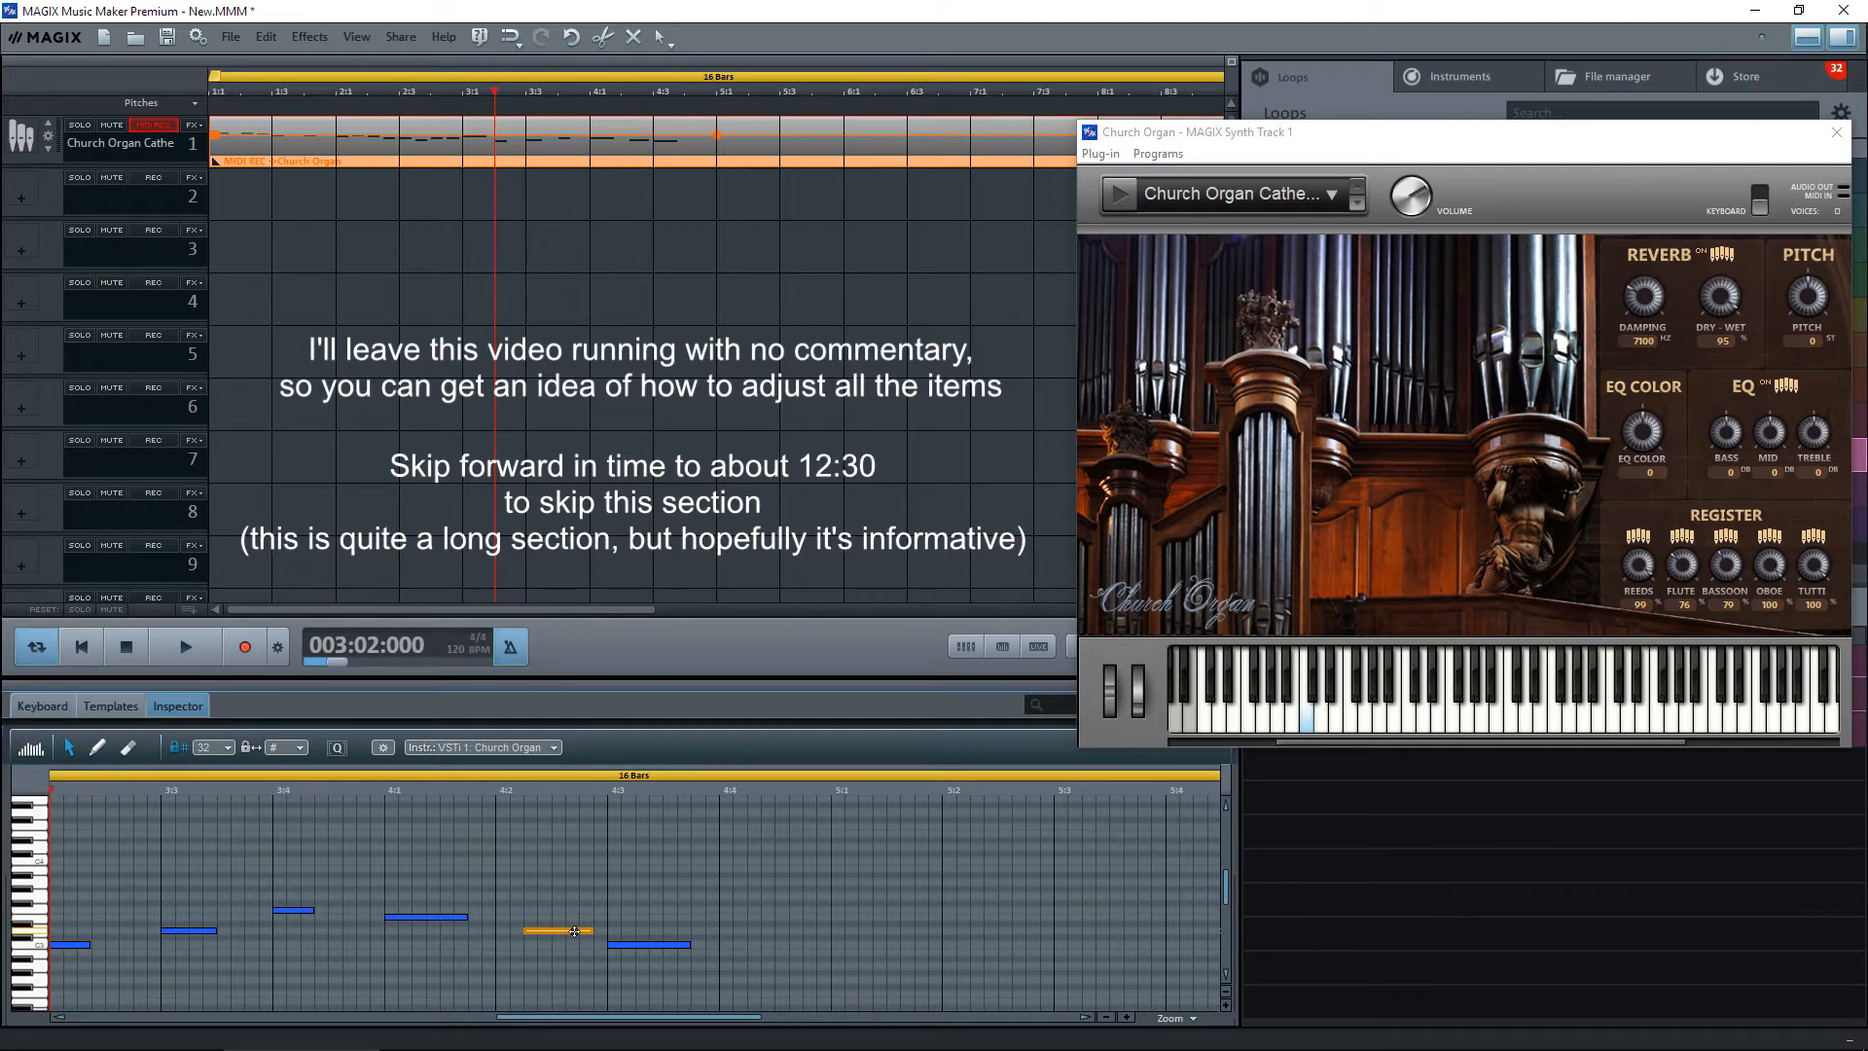
# Move the second-to-last note back onto beat 2 of bar 4 and play the passage twice from beat 2 of bar 3.
pyautogui.moveTo(569, 931); pyautogui.dragTo(540, 932)
pyautogui.press('space')
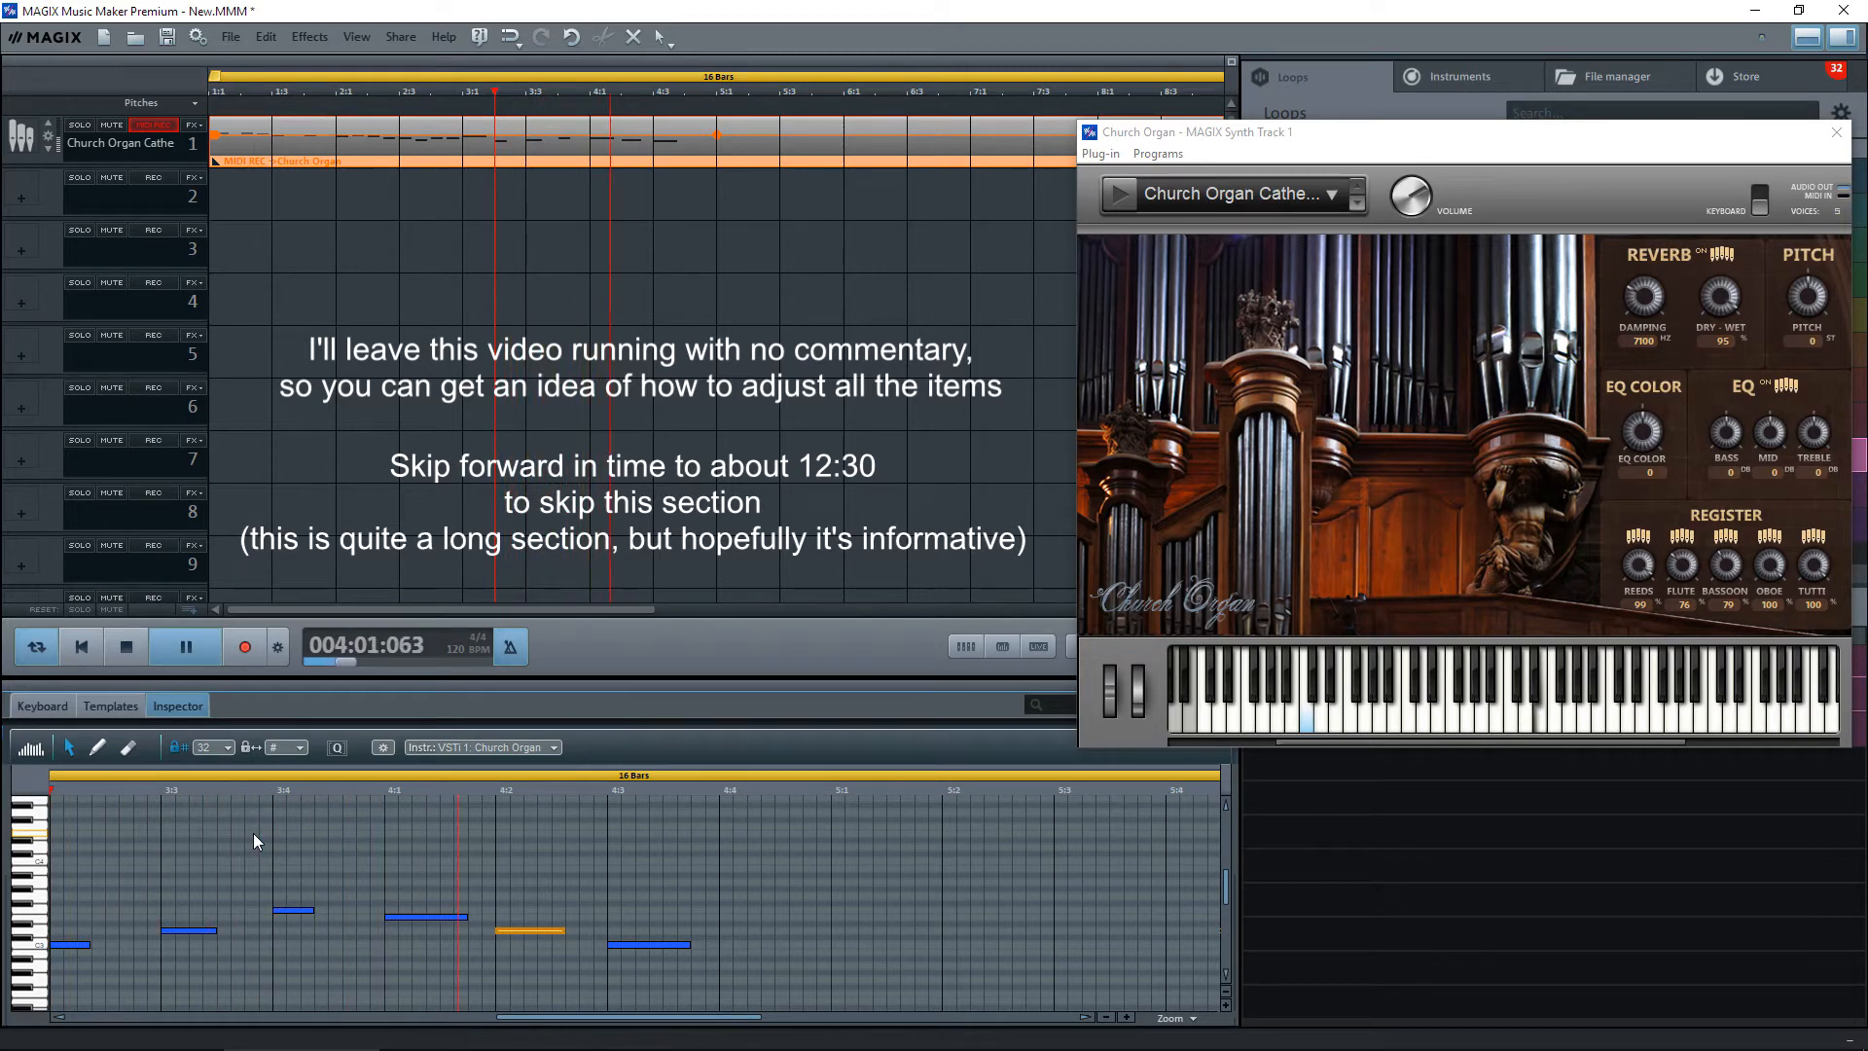
pyautogui.press('space')
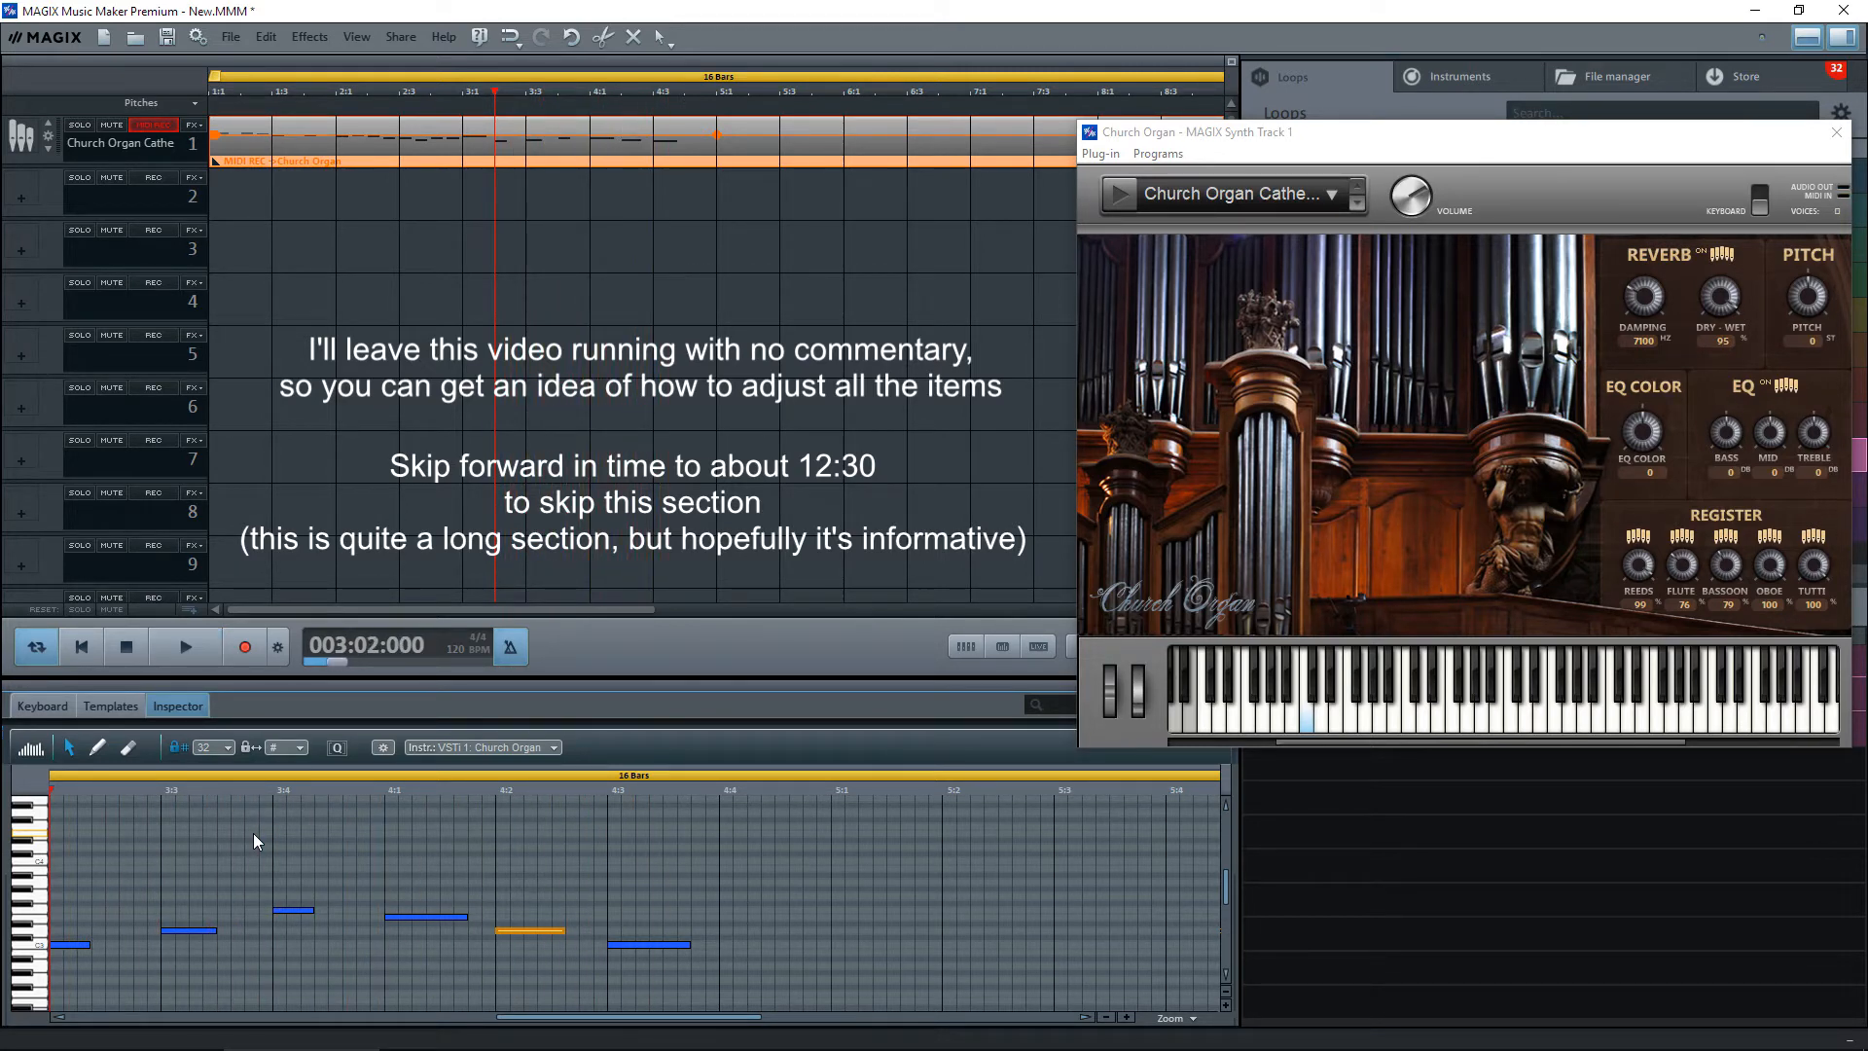
pyautogui.press('space')
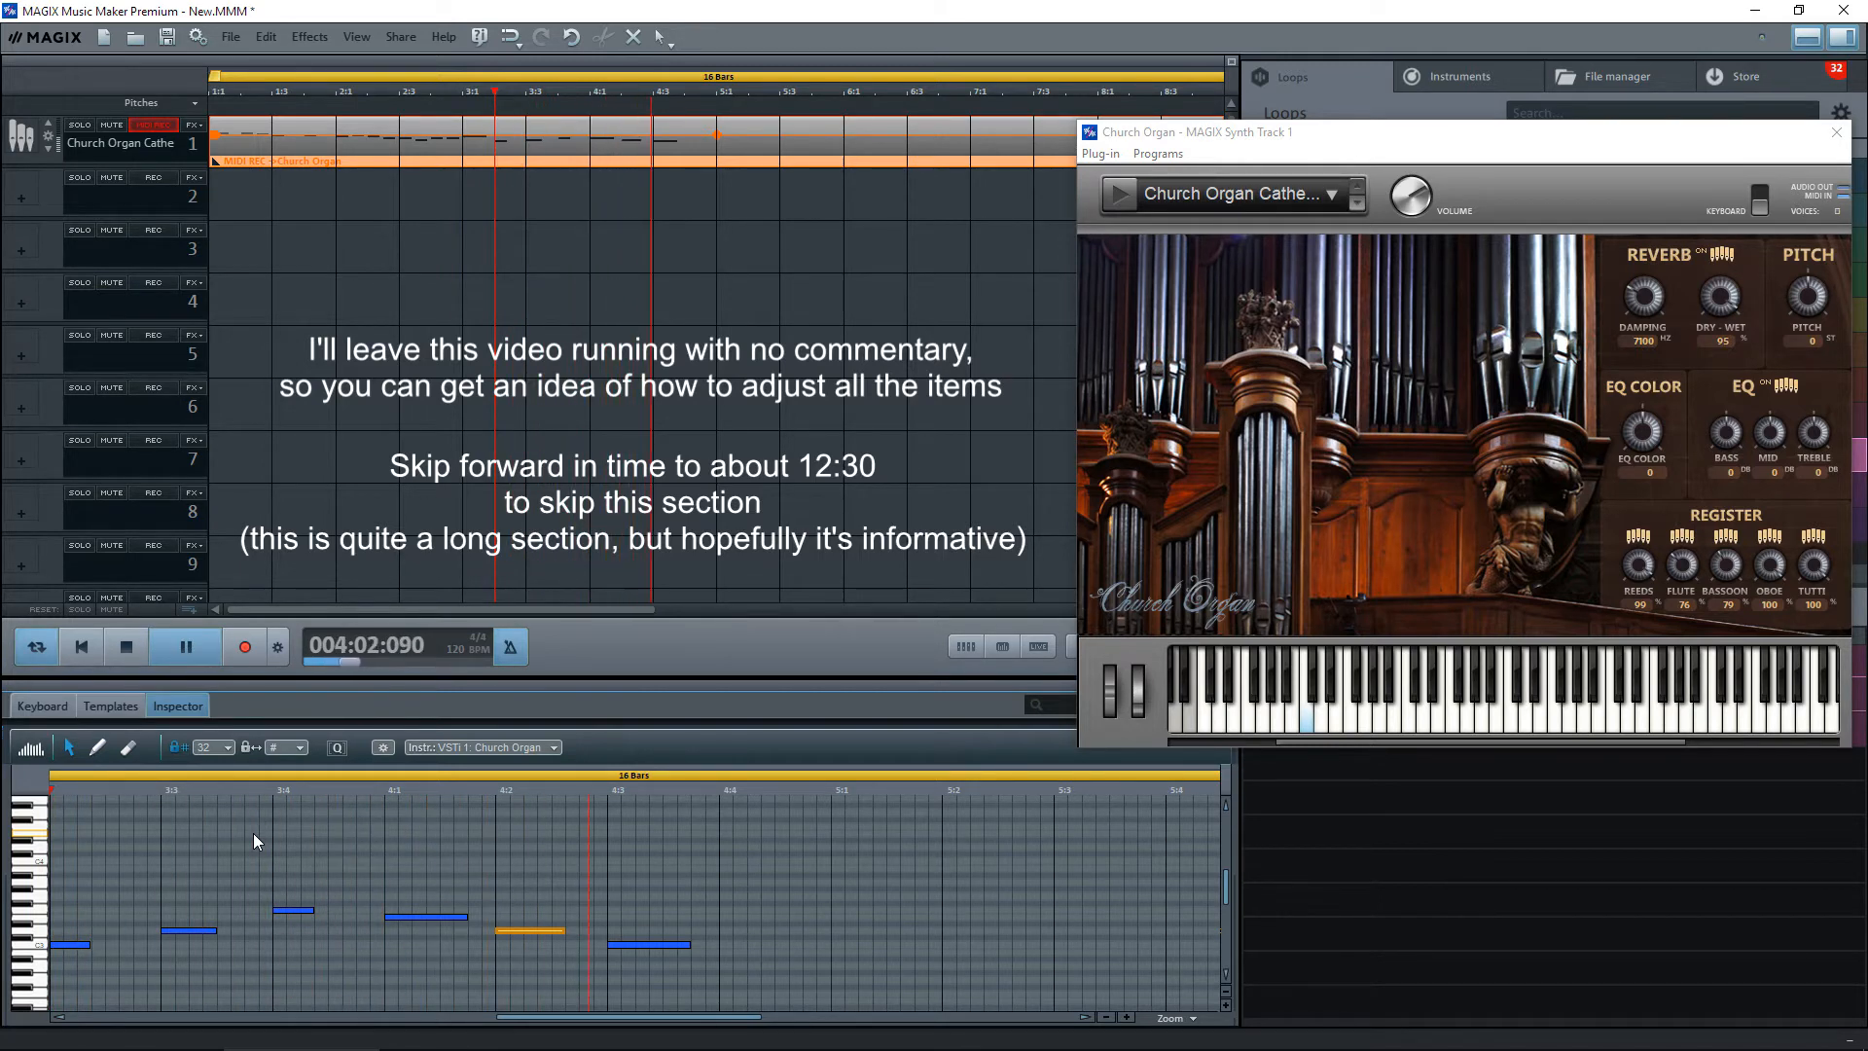
pyautogui.press('space')
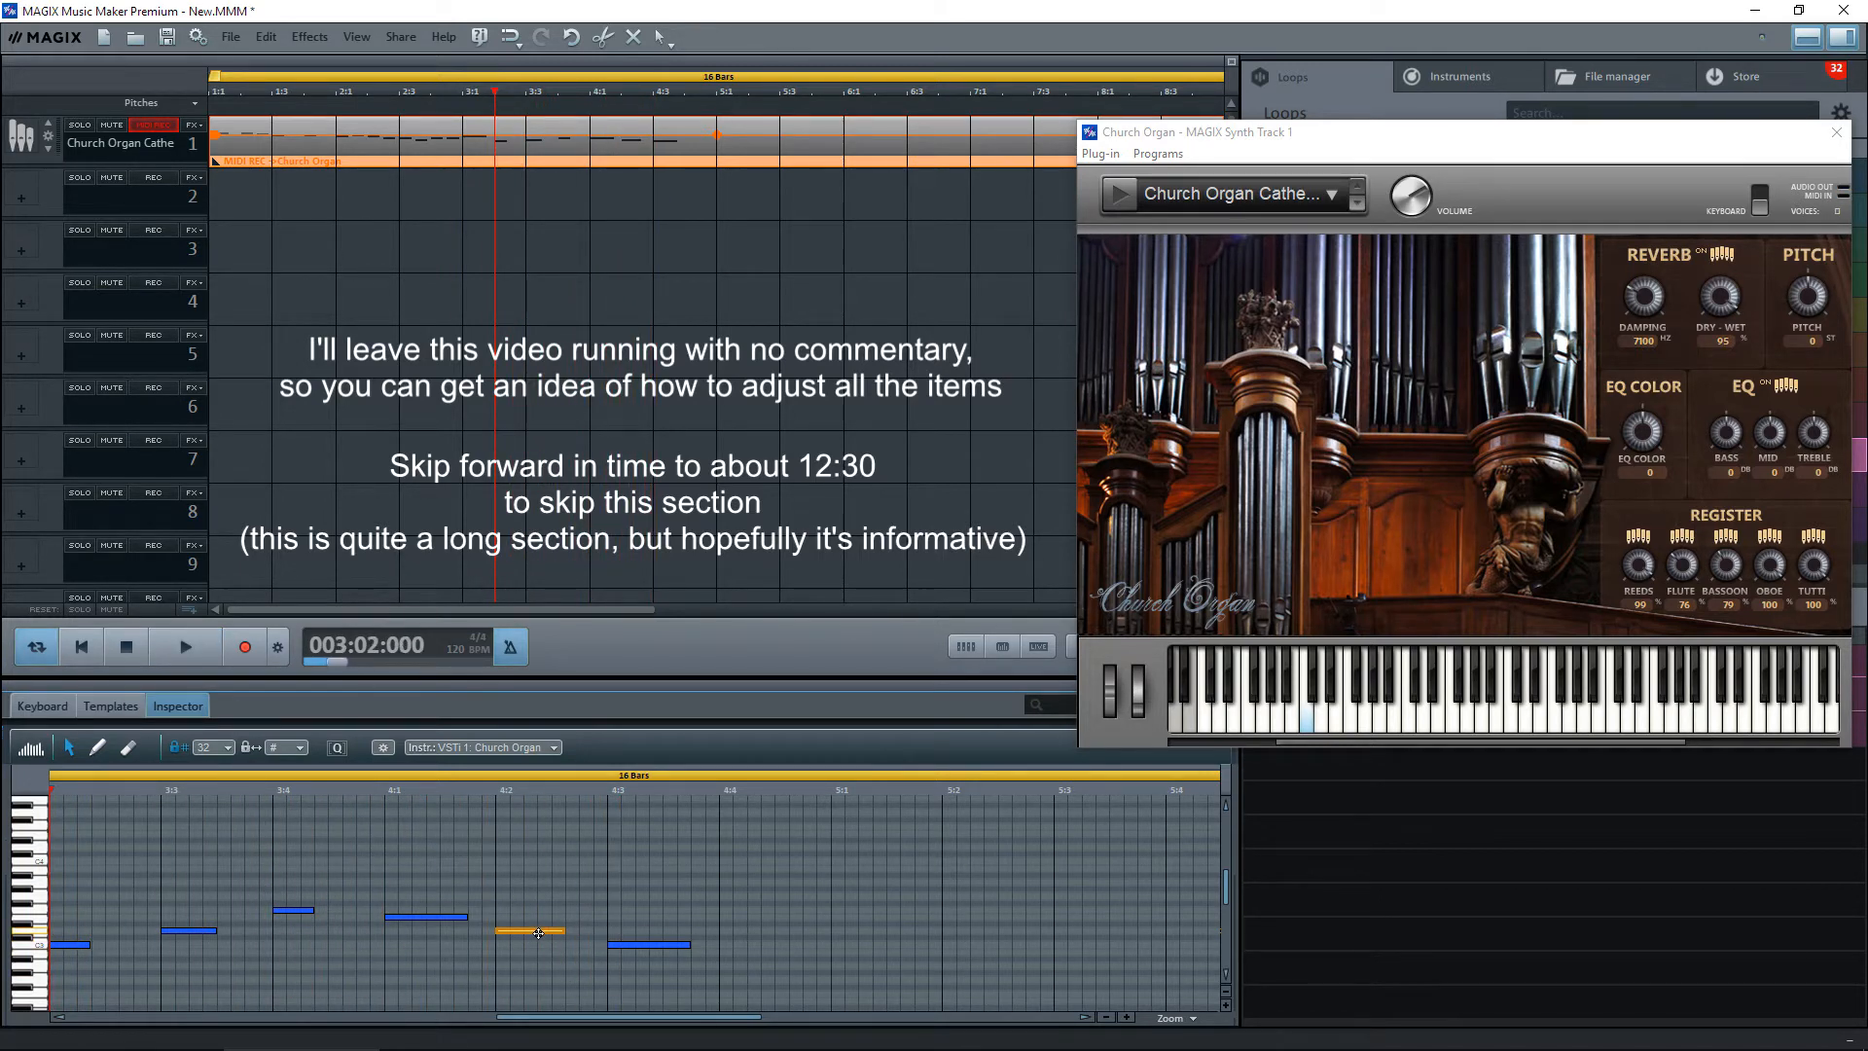
# Shift the second-to-last note about three-eighths of a beat later and play the whole melody from bar 1.
pyautogui.moveTo(538, 933); pyautogui.dragTo(580, 933)
pyautogui.click(1109, 1017)
pyautogui.click(1109, 1018)
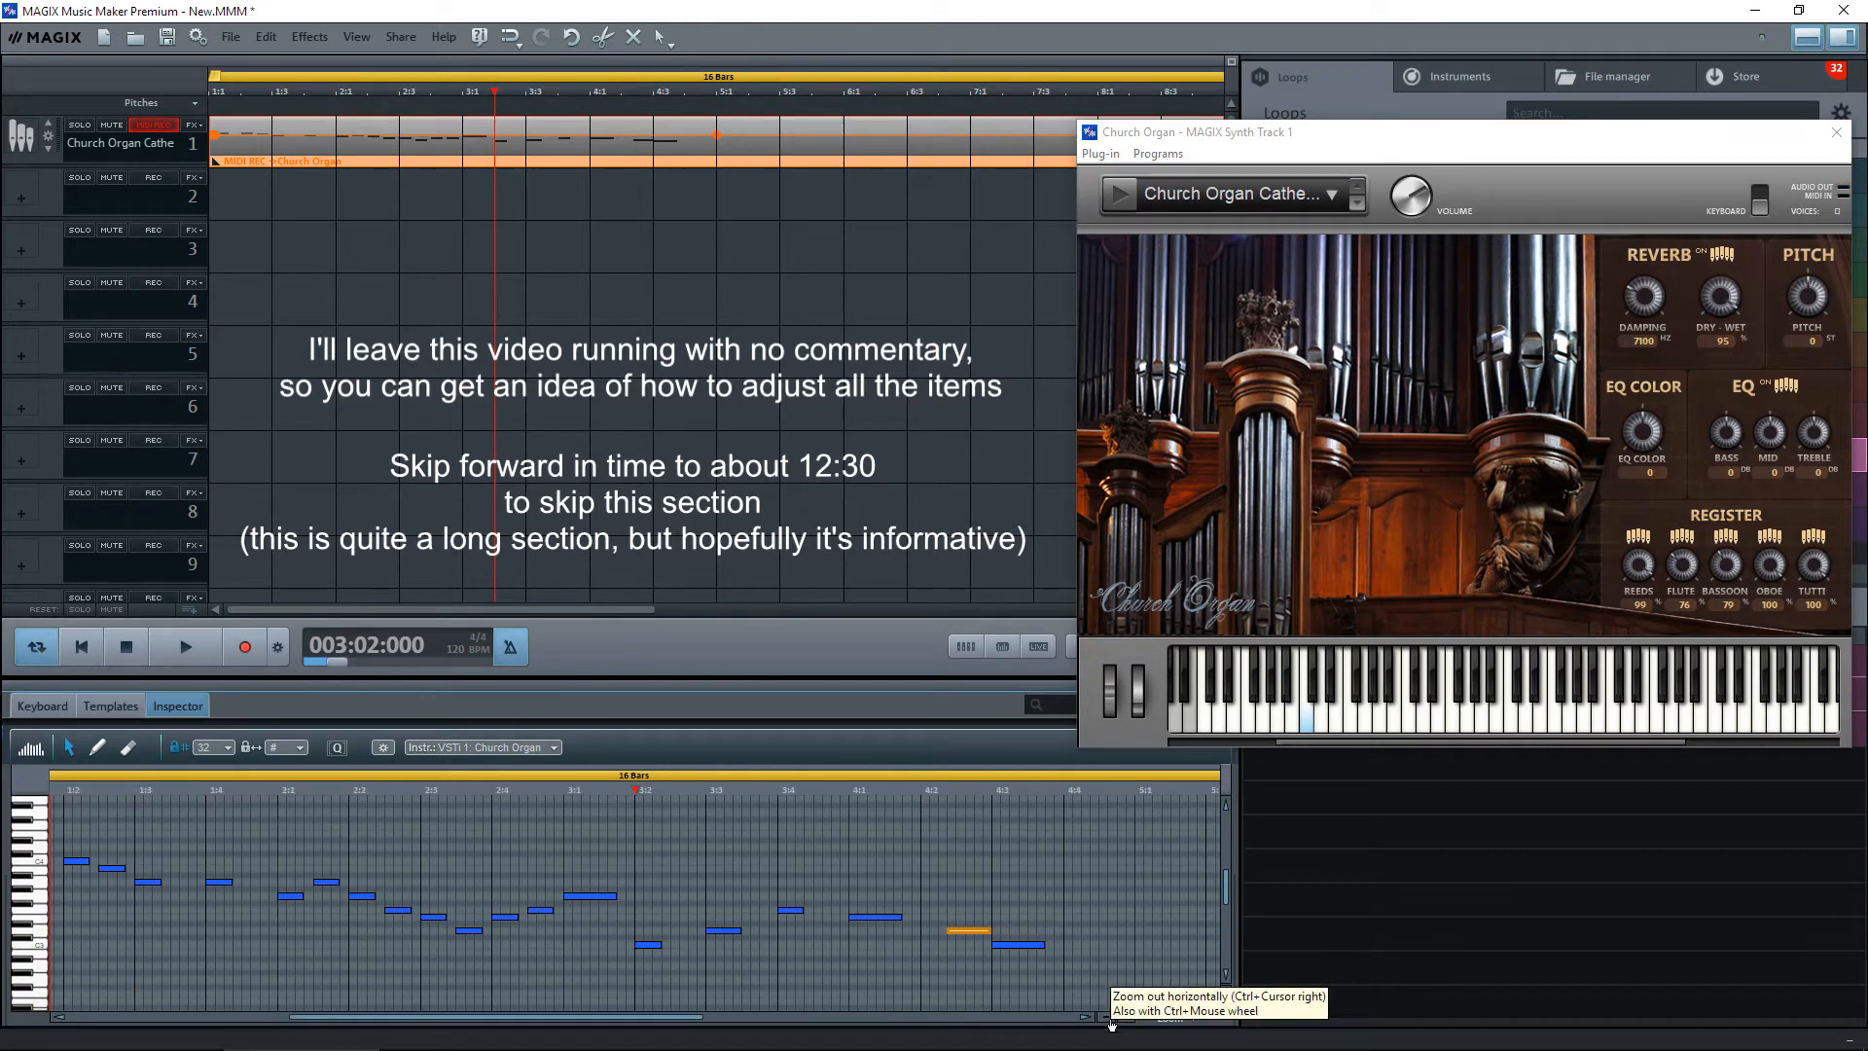
pyautogui.click(1109, 1018)
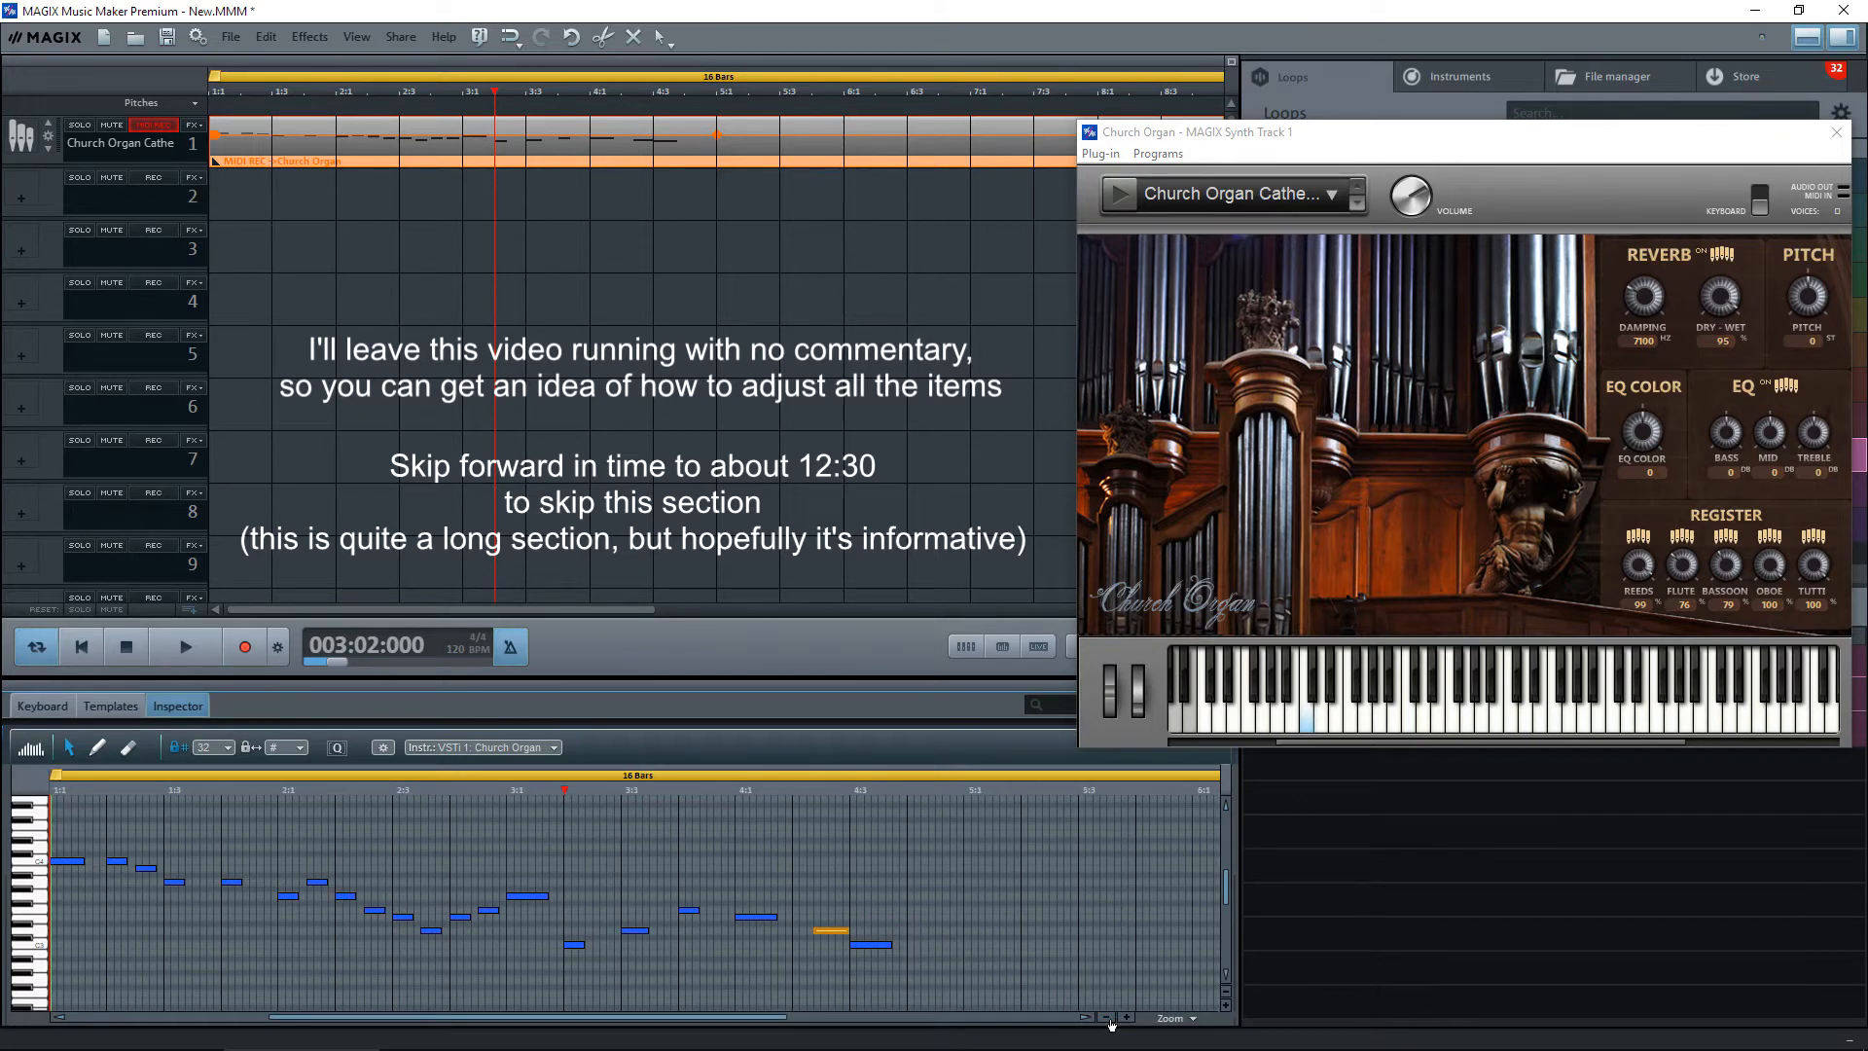
pyautogui.click(1109, 1018)
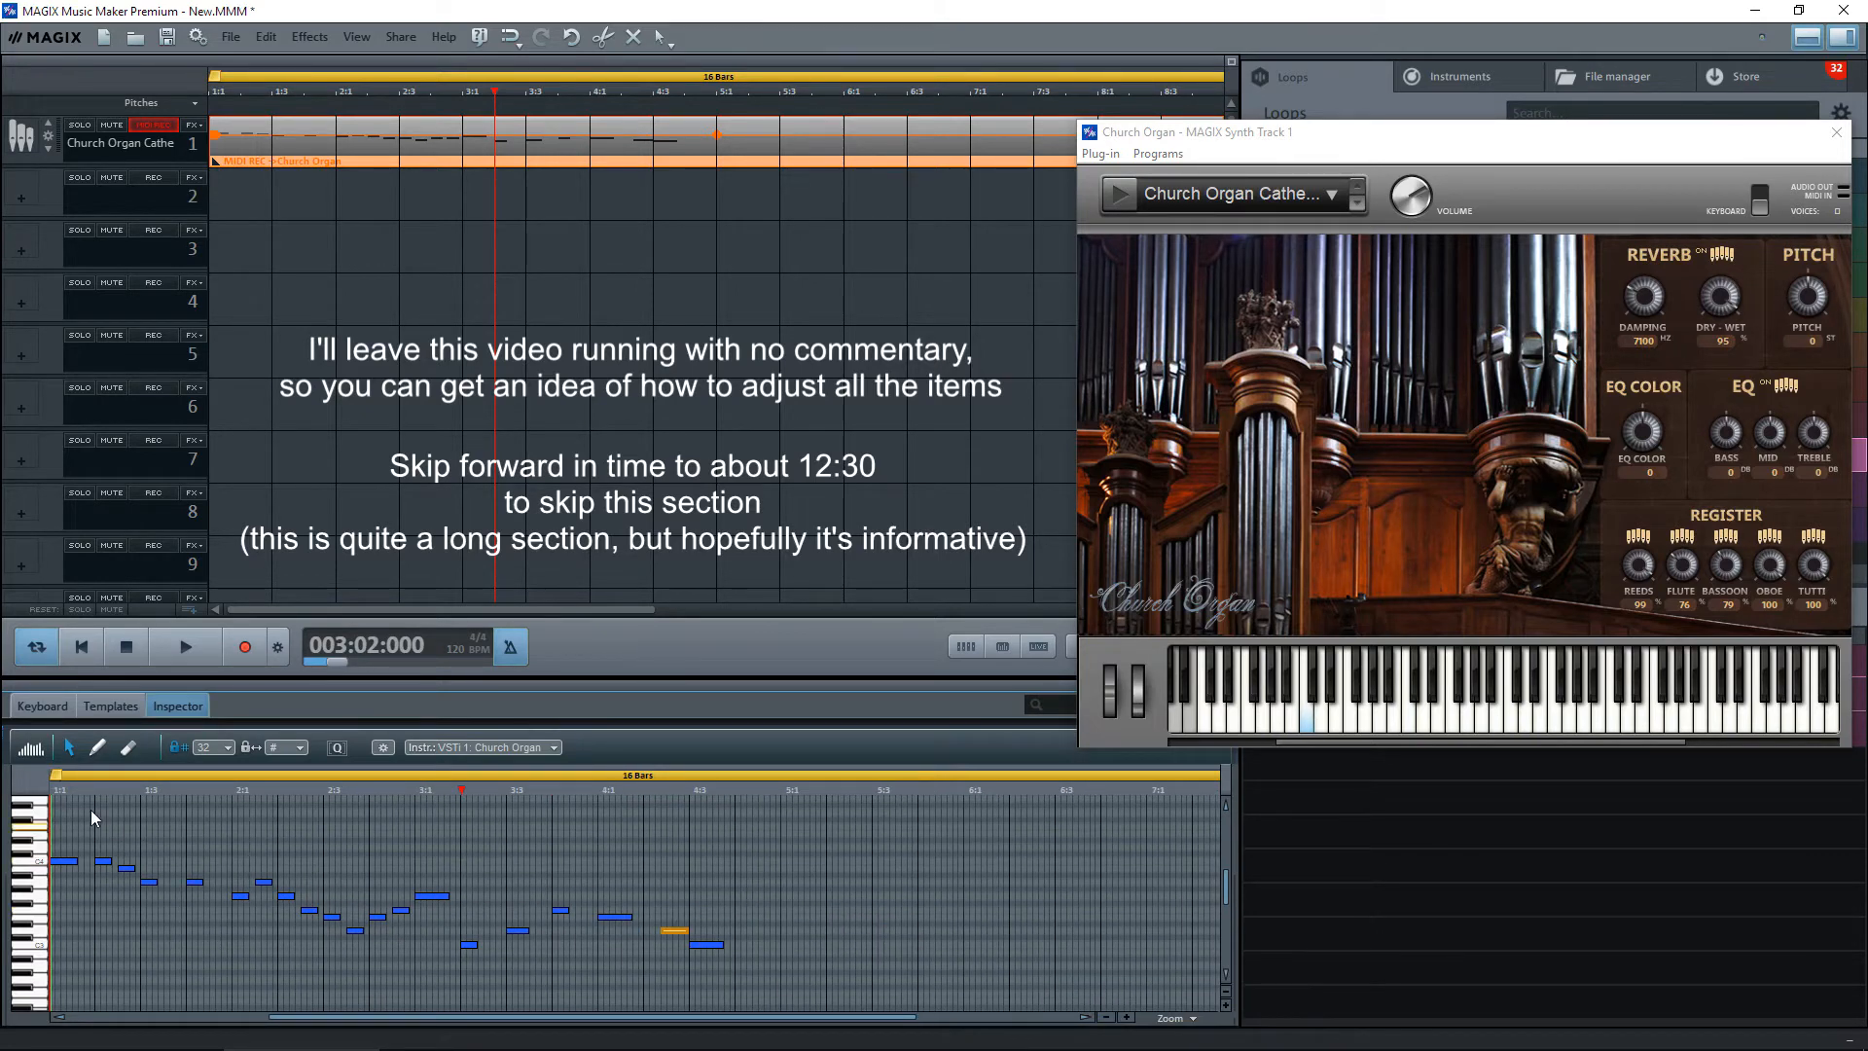
pyautogui.click(53, 796)
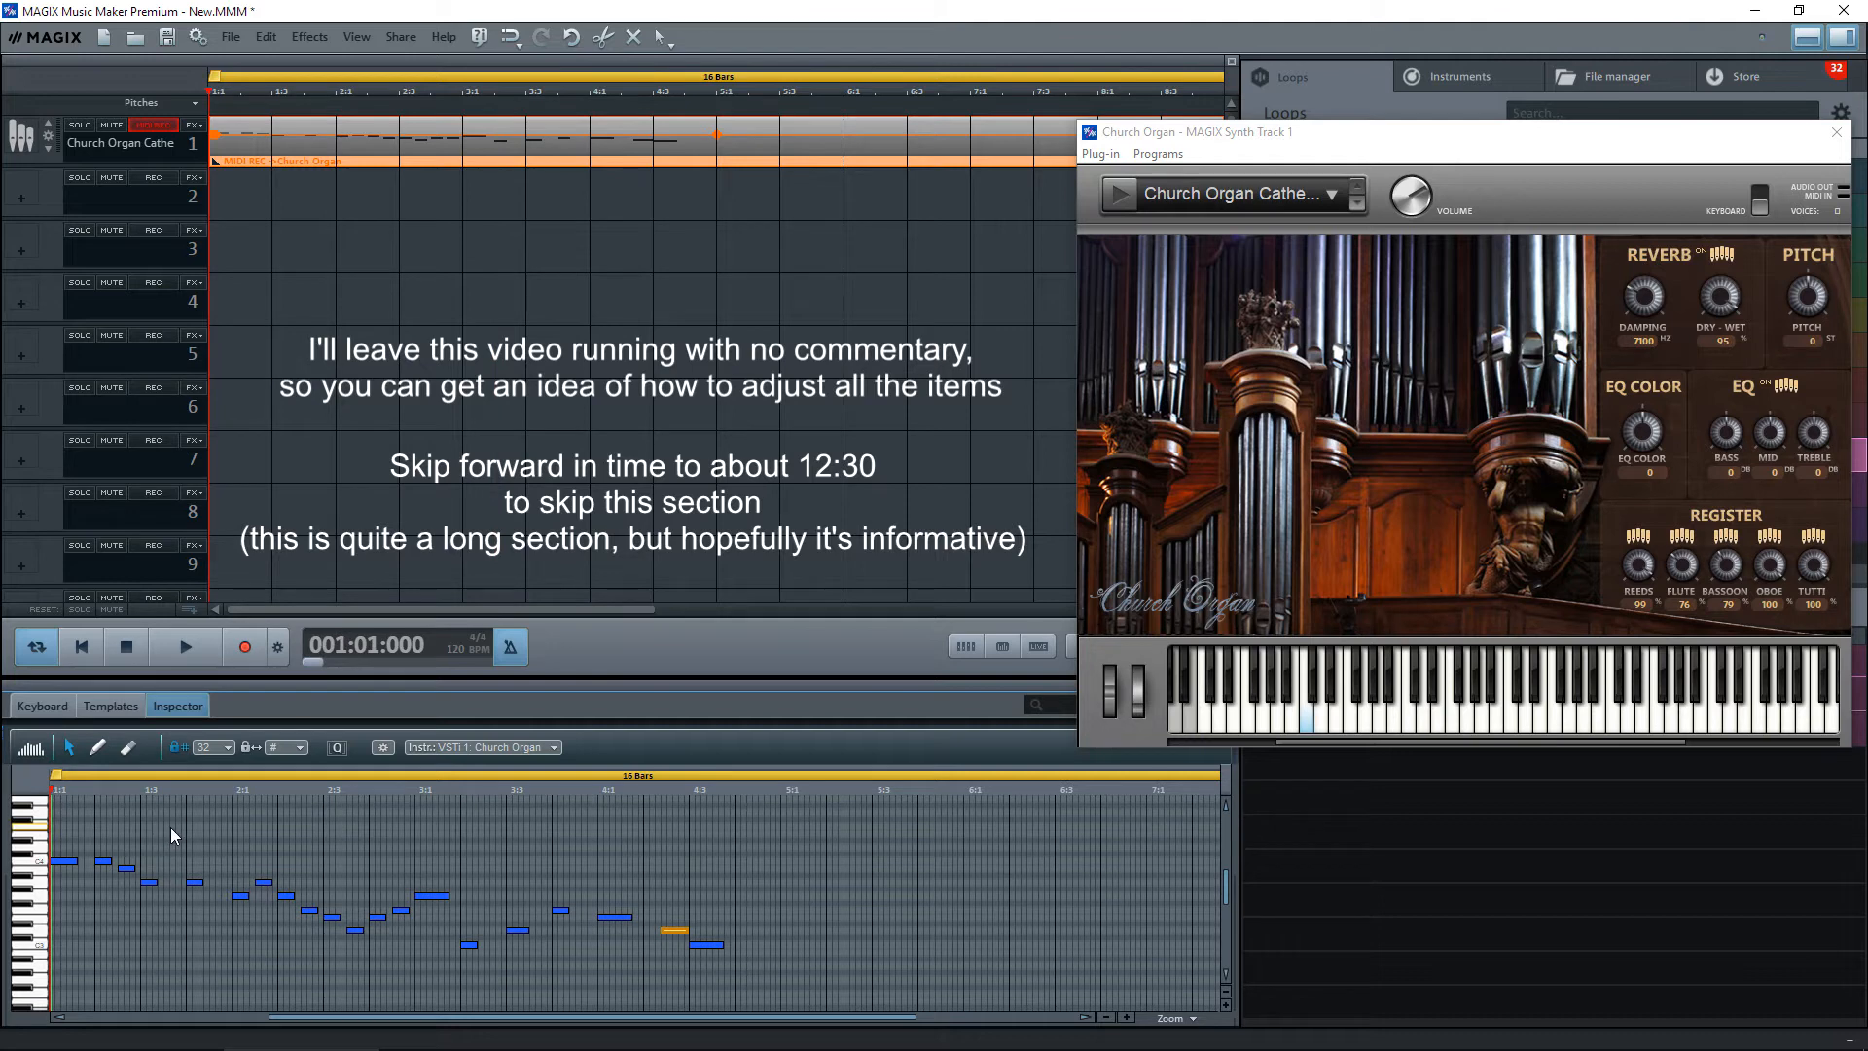
pyautogui.press('space')
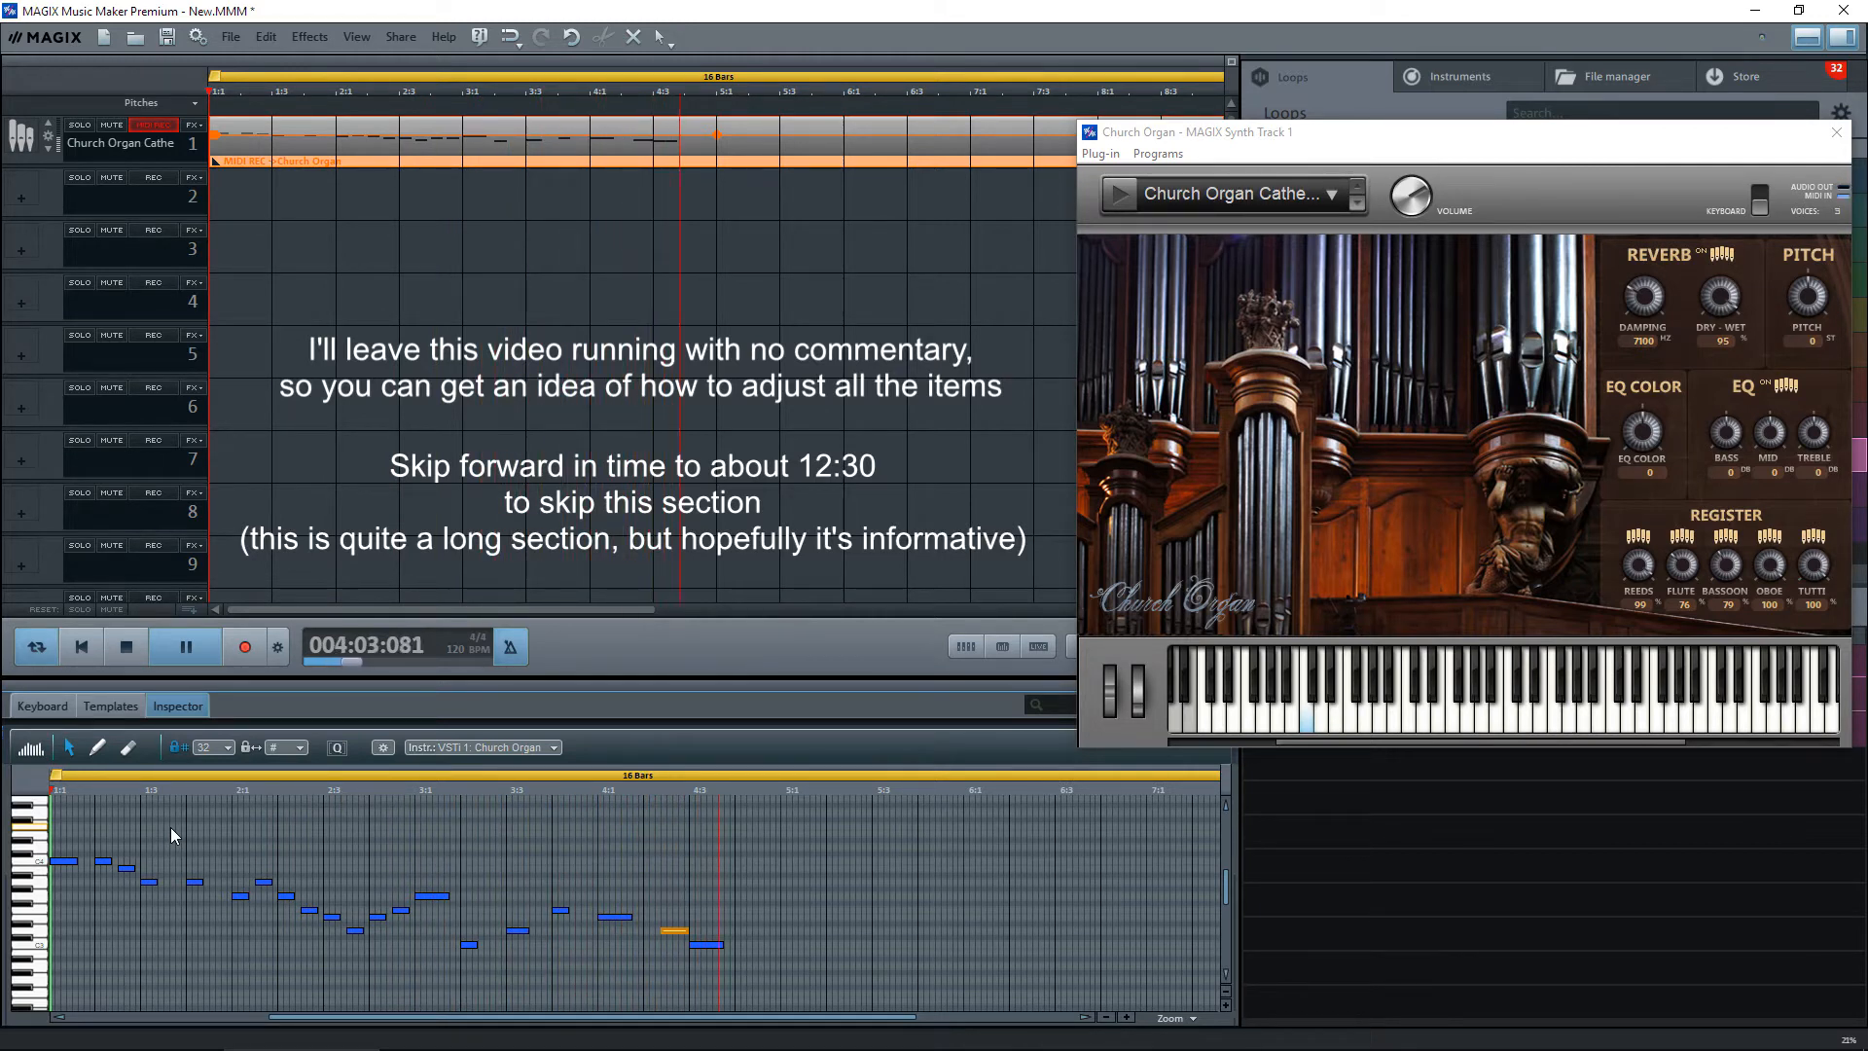
pyautogui.press('space')
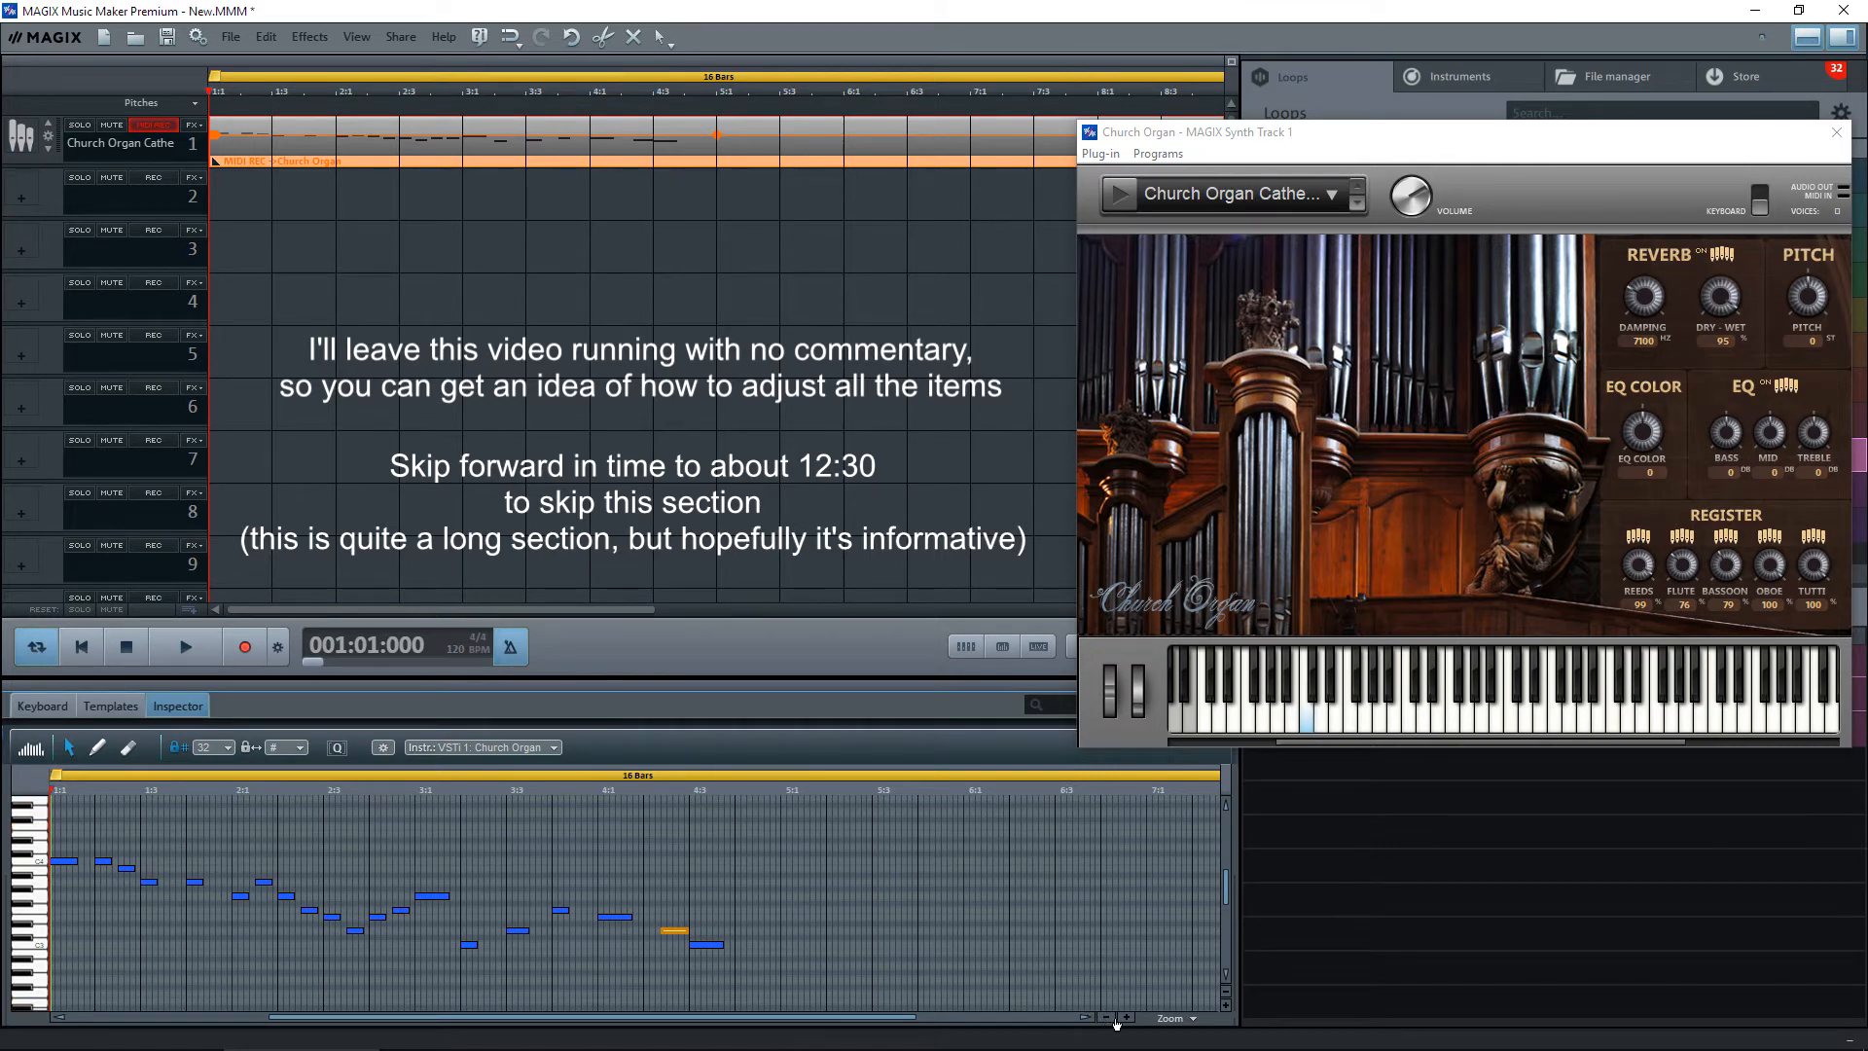
# Lengthen the note on beat 1 of bar 4 by about an eighth of a beat and play from late in bar 2.
pyautogui.click(650, 789)
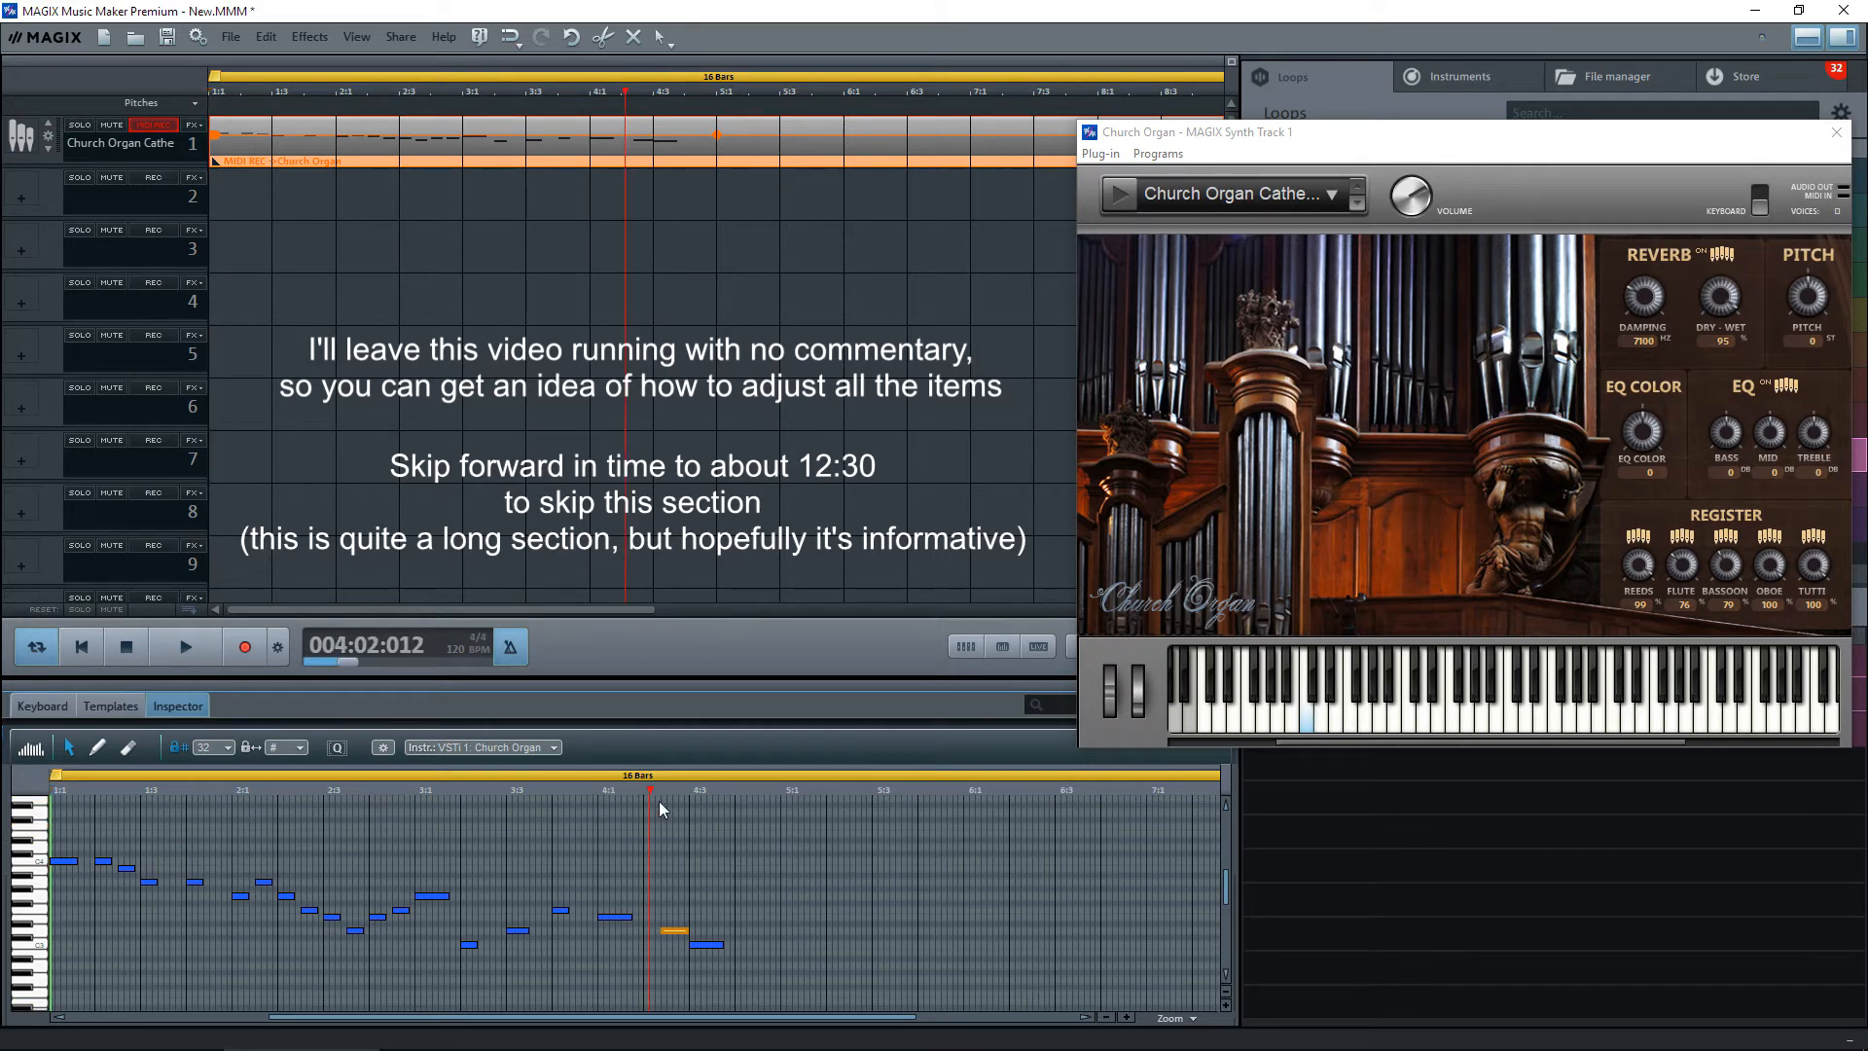
pyautogui.click(1125, 1017)
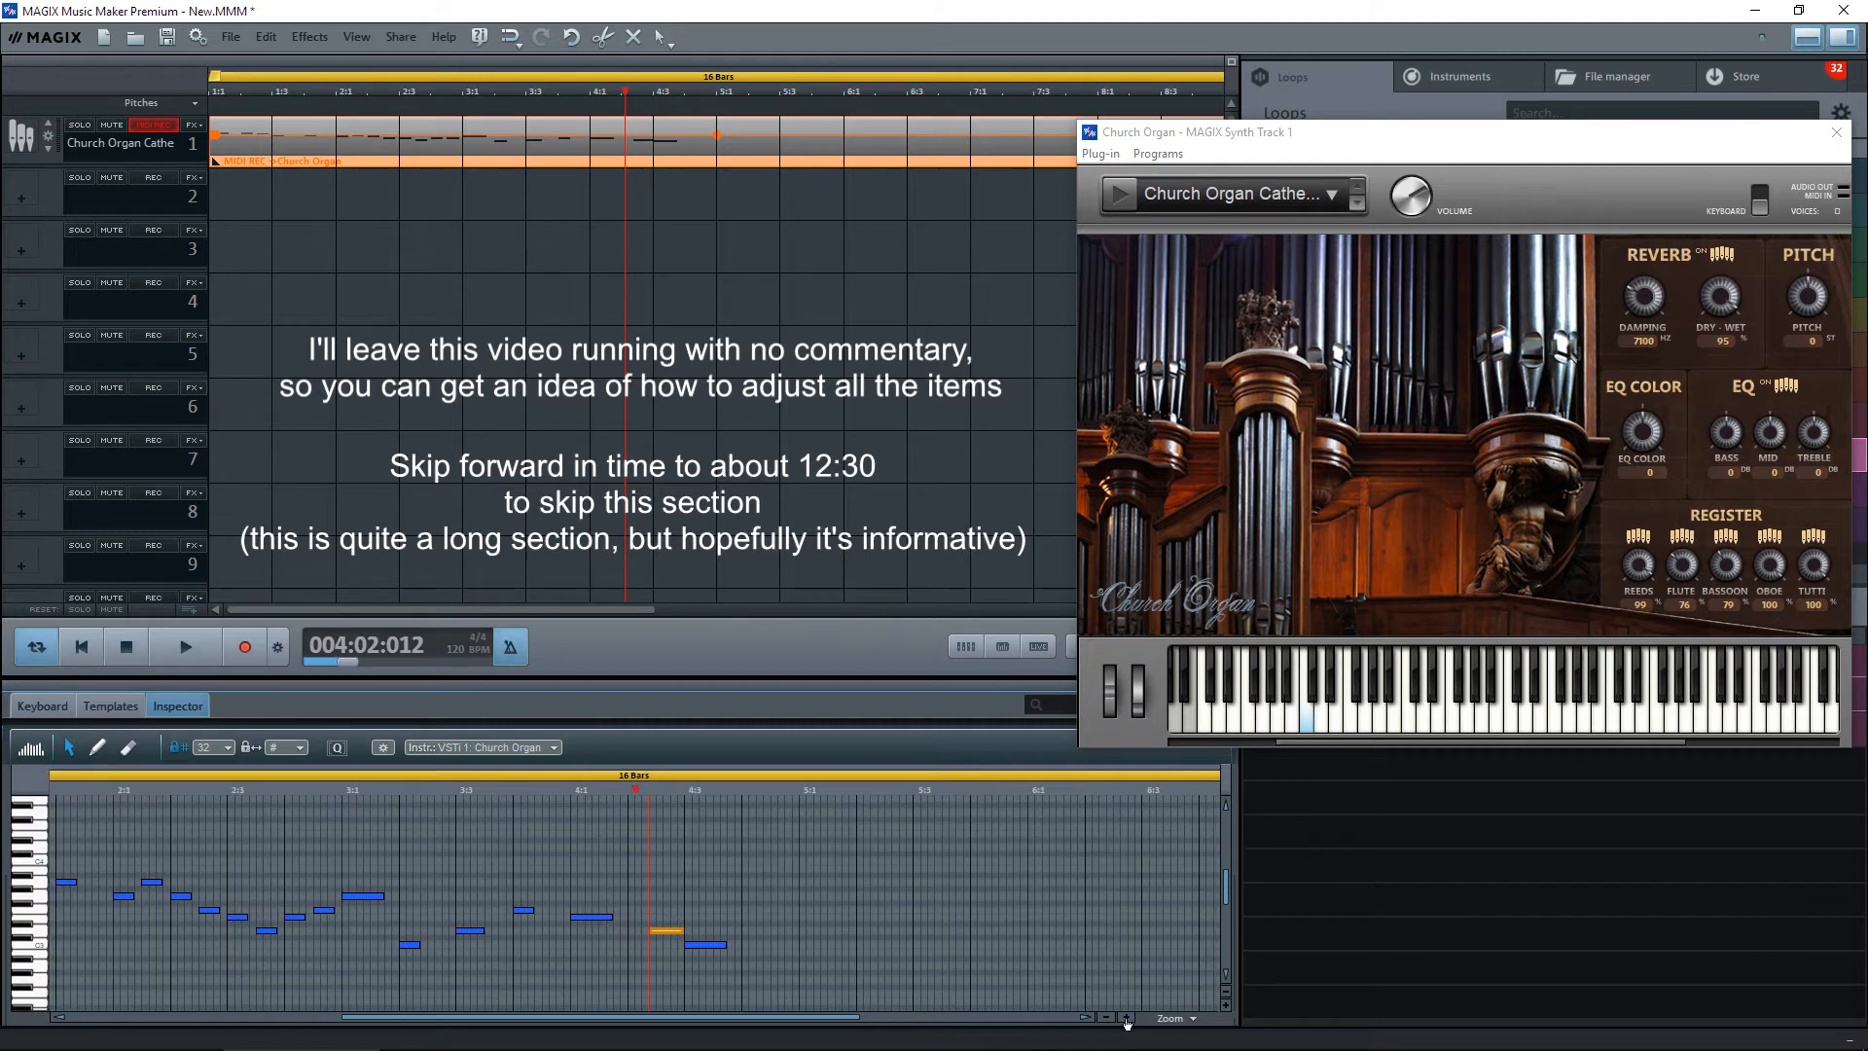
pyautogui.click(1126, 1017)
pyautogui.click(1126, 1018)
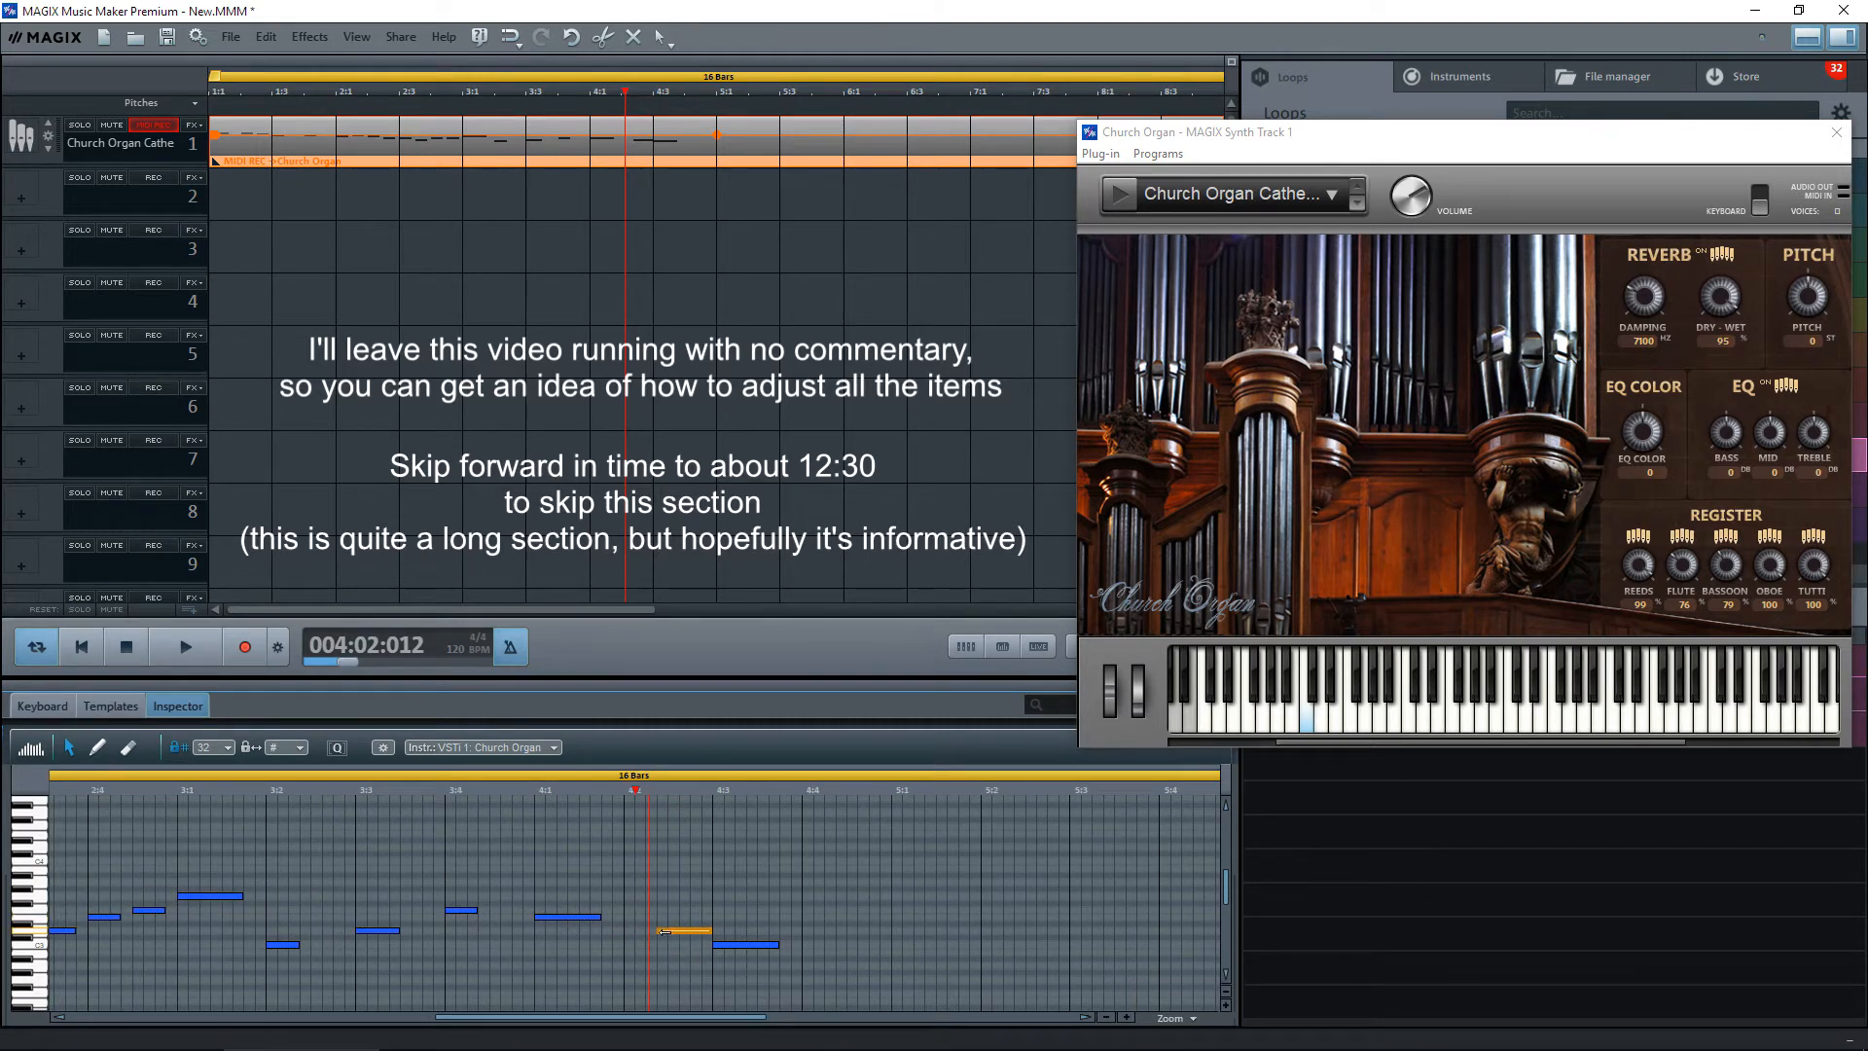
pyautogui.click(601, 916)
pyautogui.click(143, 789)
pyautogui.press('space')
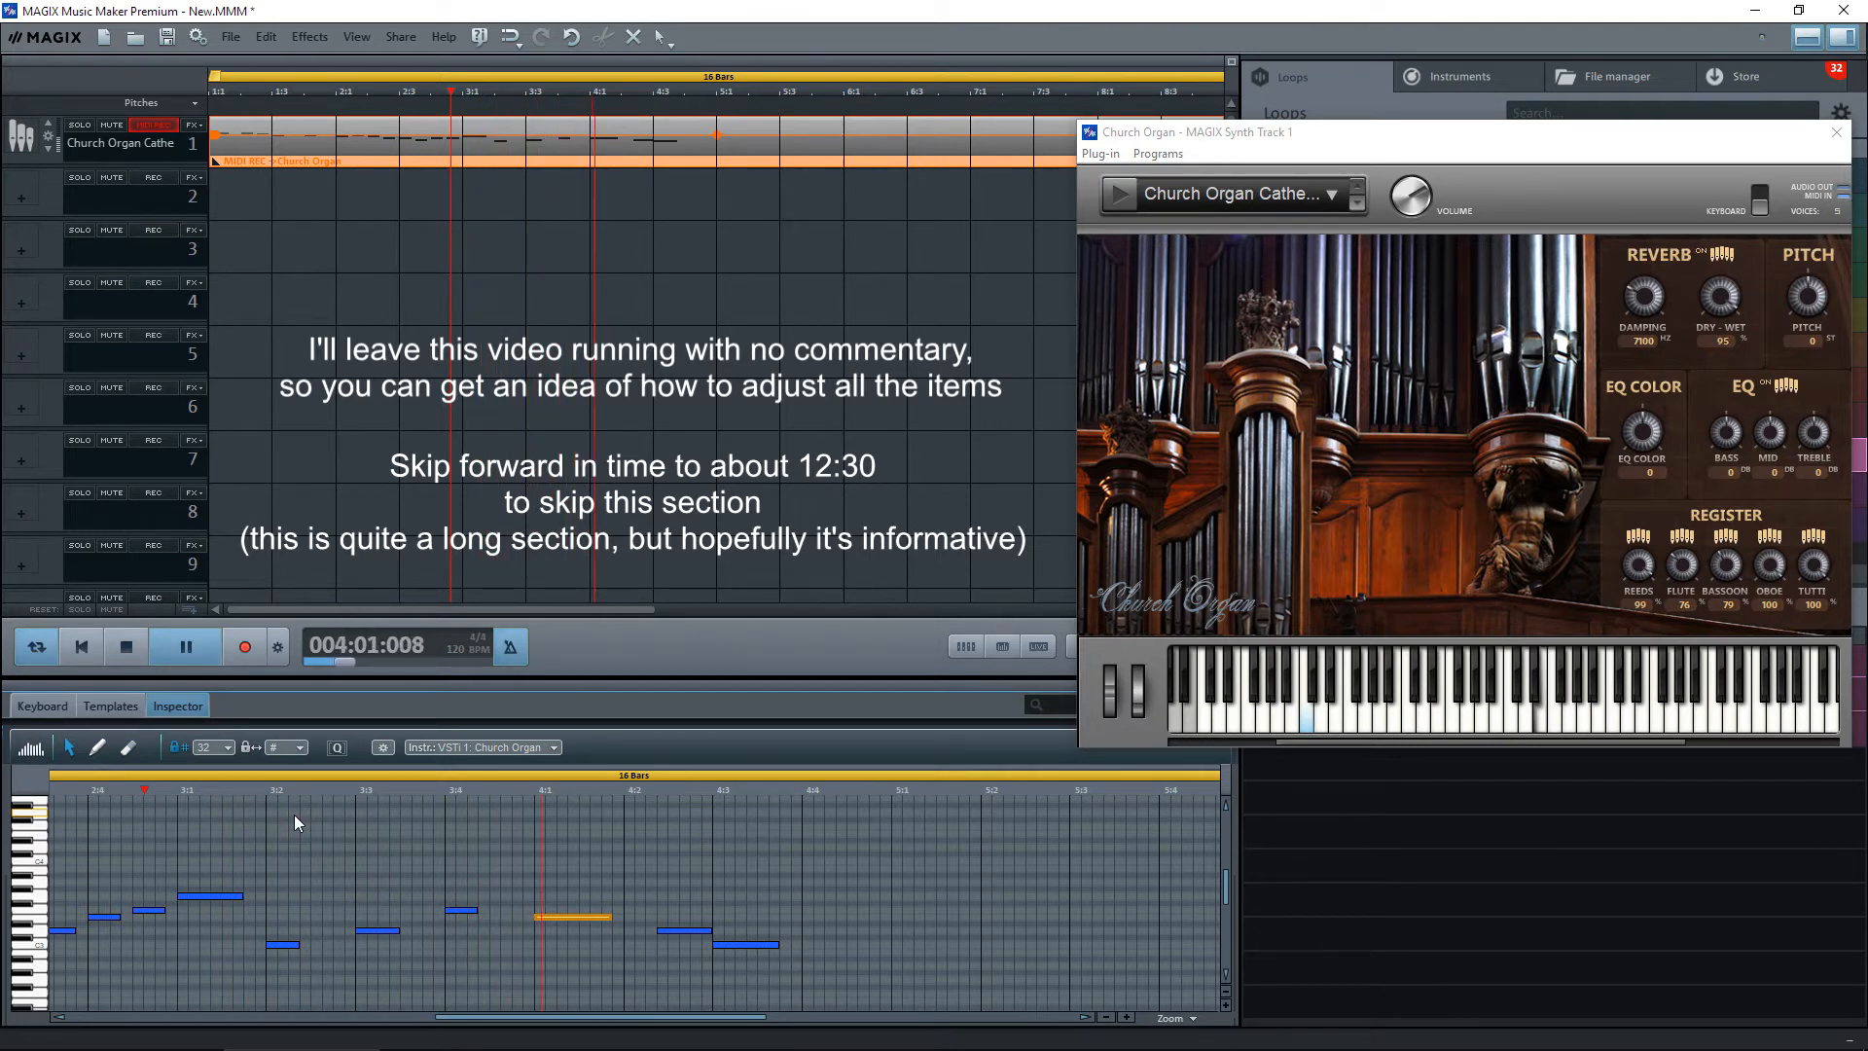
pyautogui.press('space')
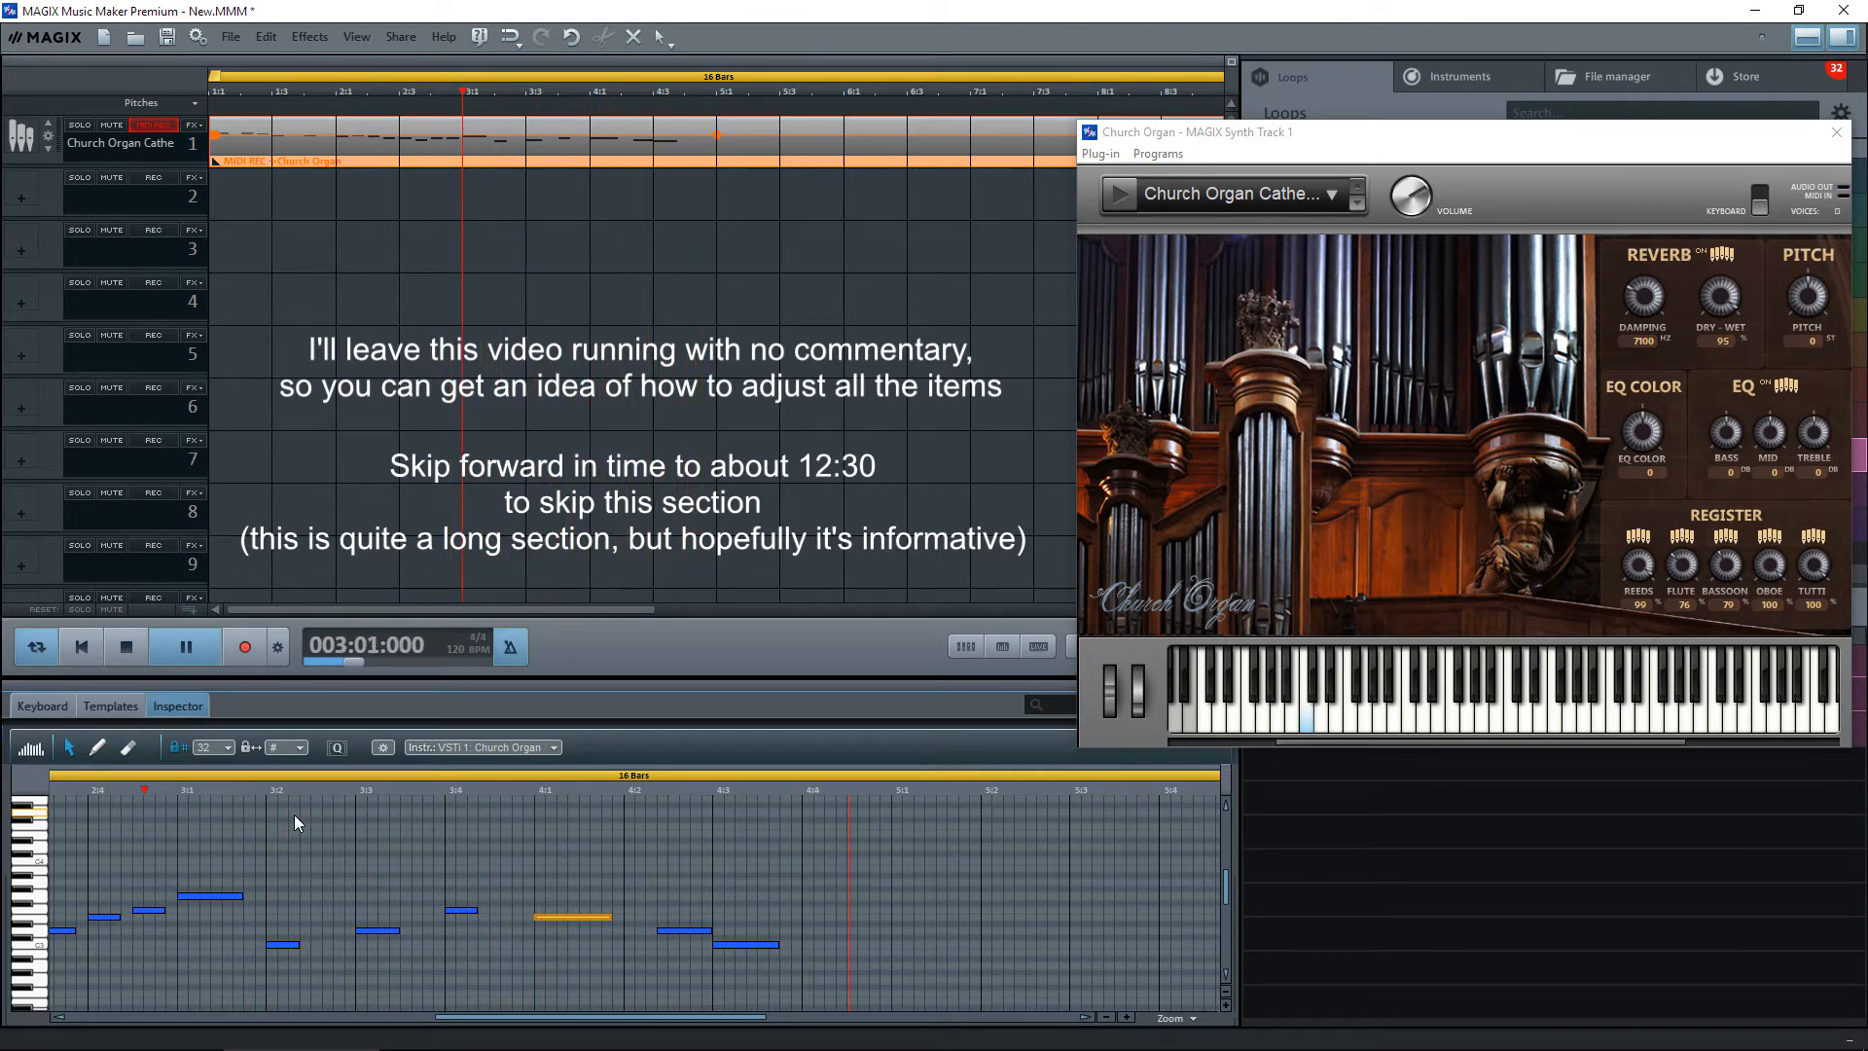
# Shift the second-to-last note about an eighth of a beat earlier and play from the start of bar 3.
pyautogui.moveTo(681, 930); pyautogui.dragTo(670, 931)
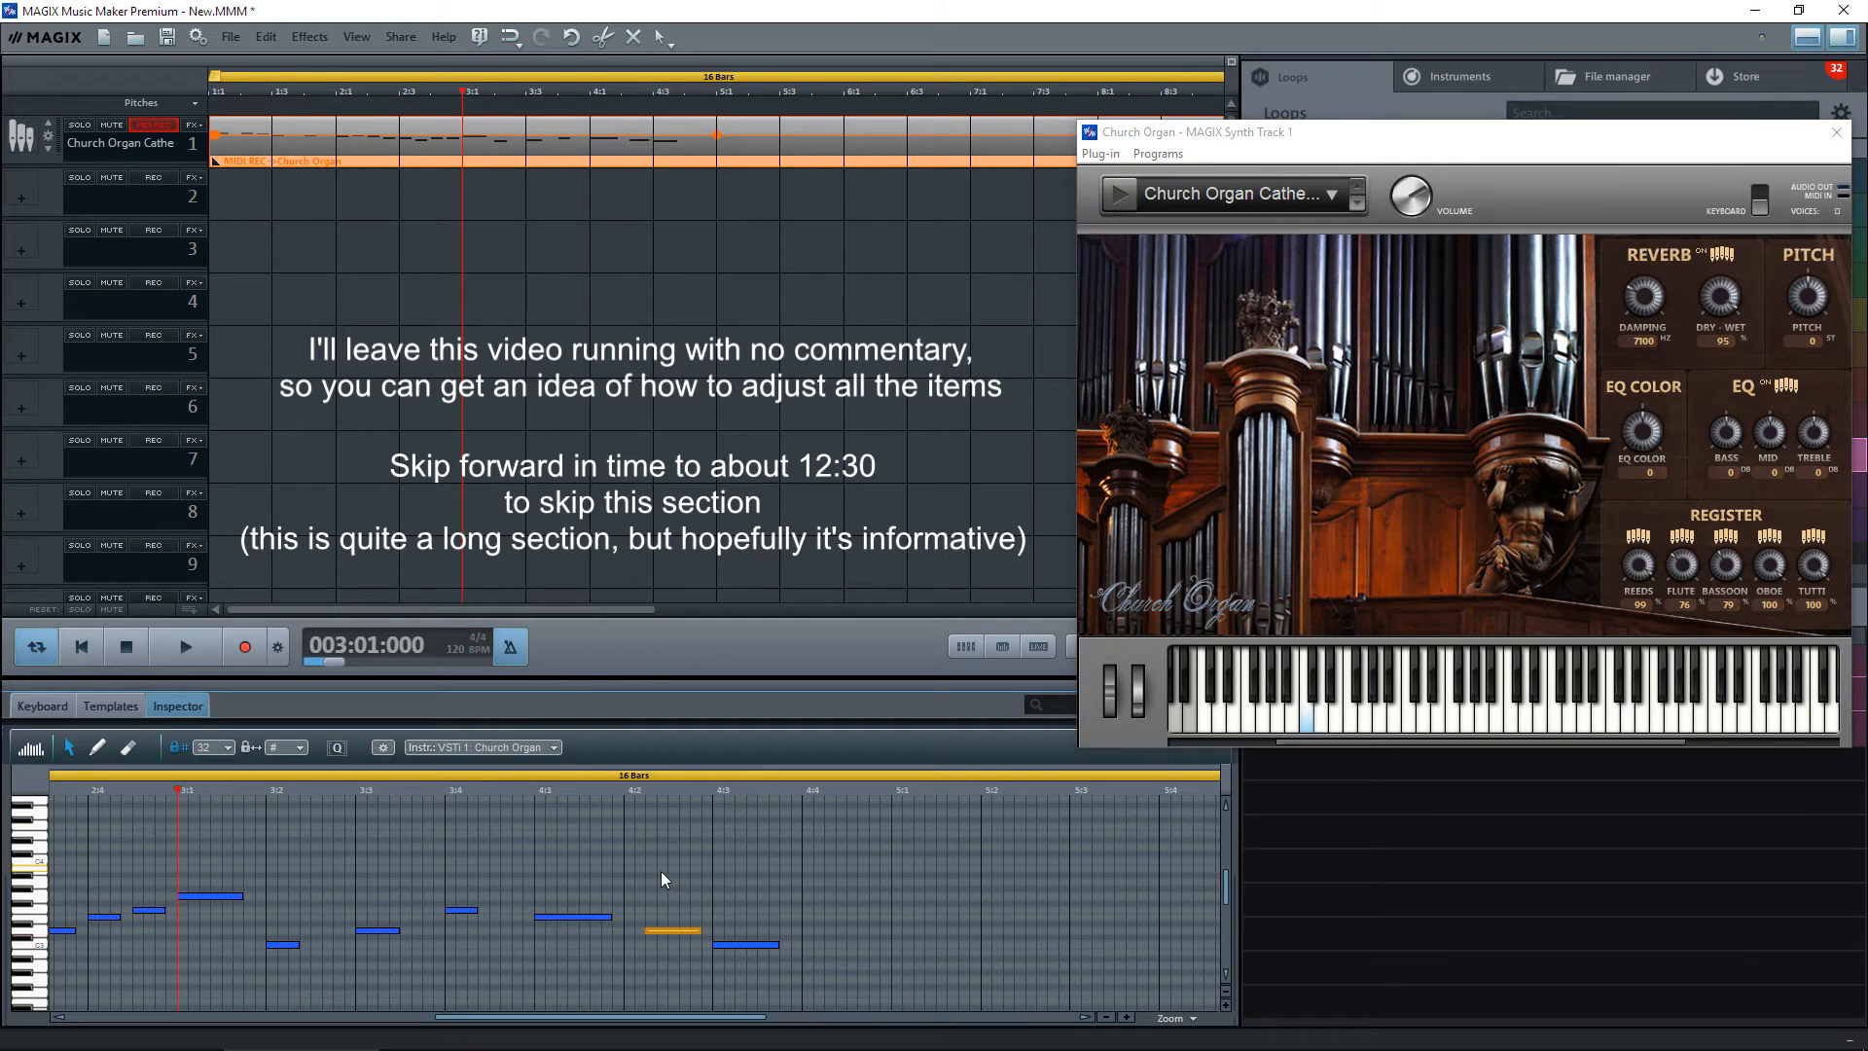
pyautogui.press('space')
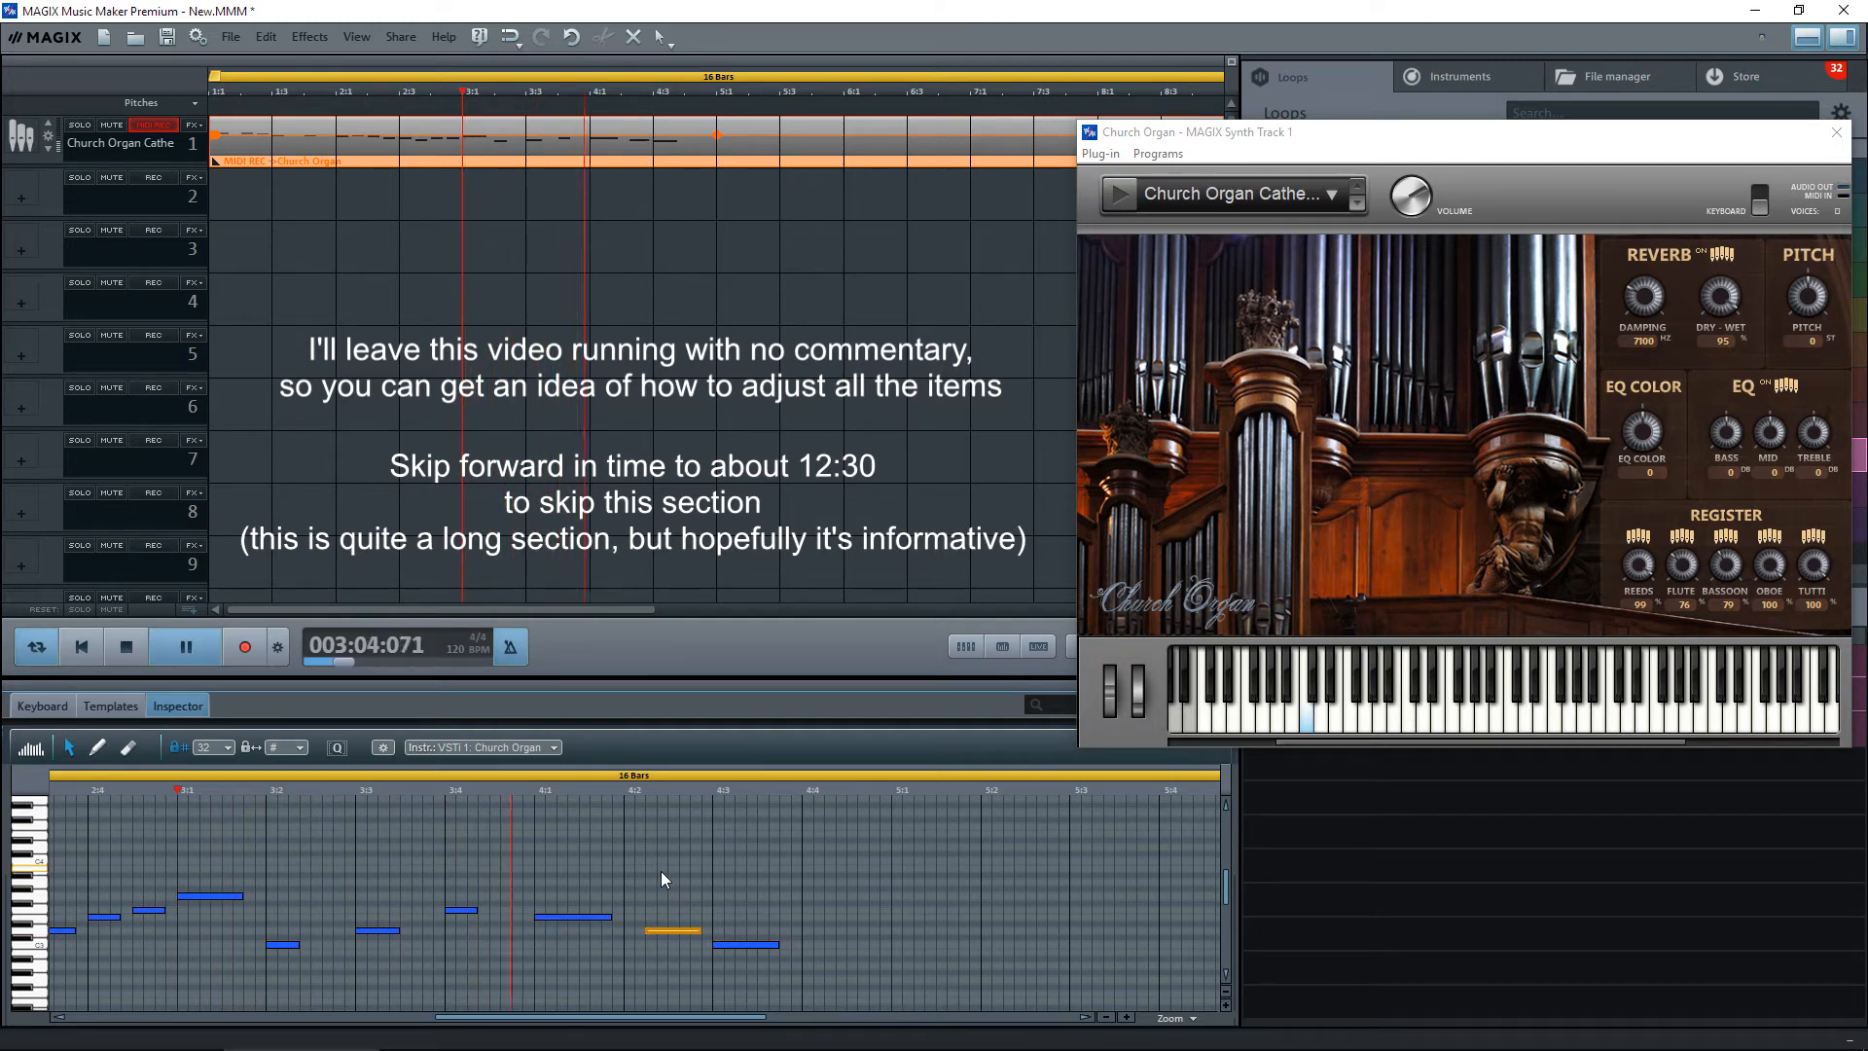
pyautogui.press('space')
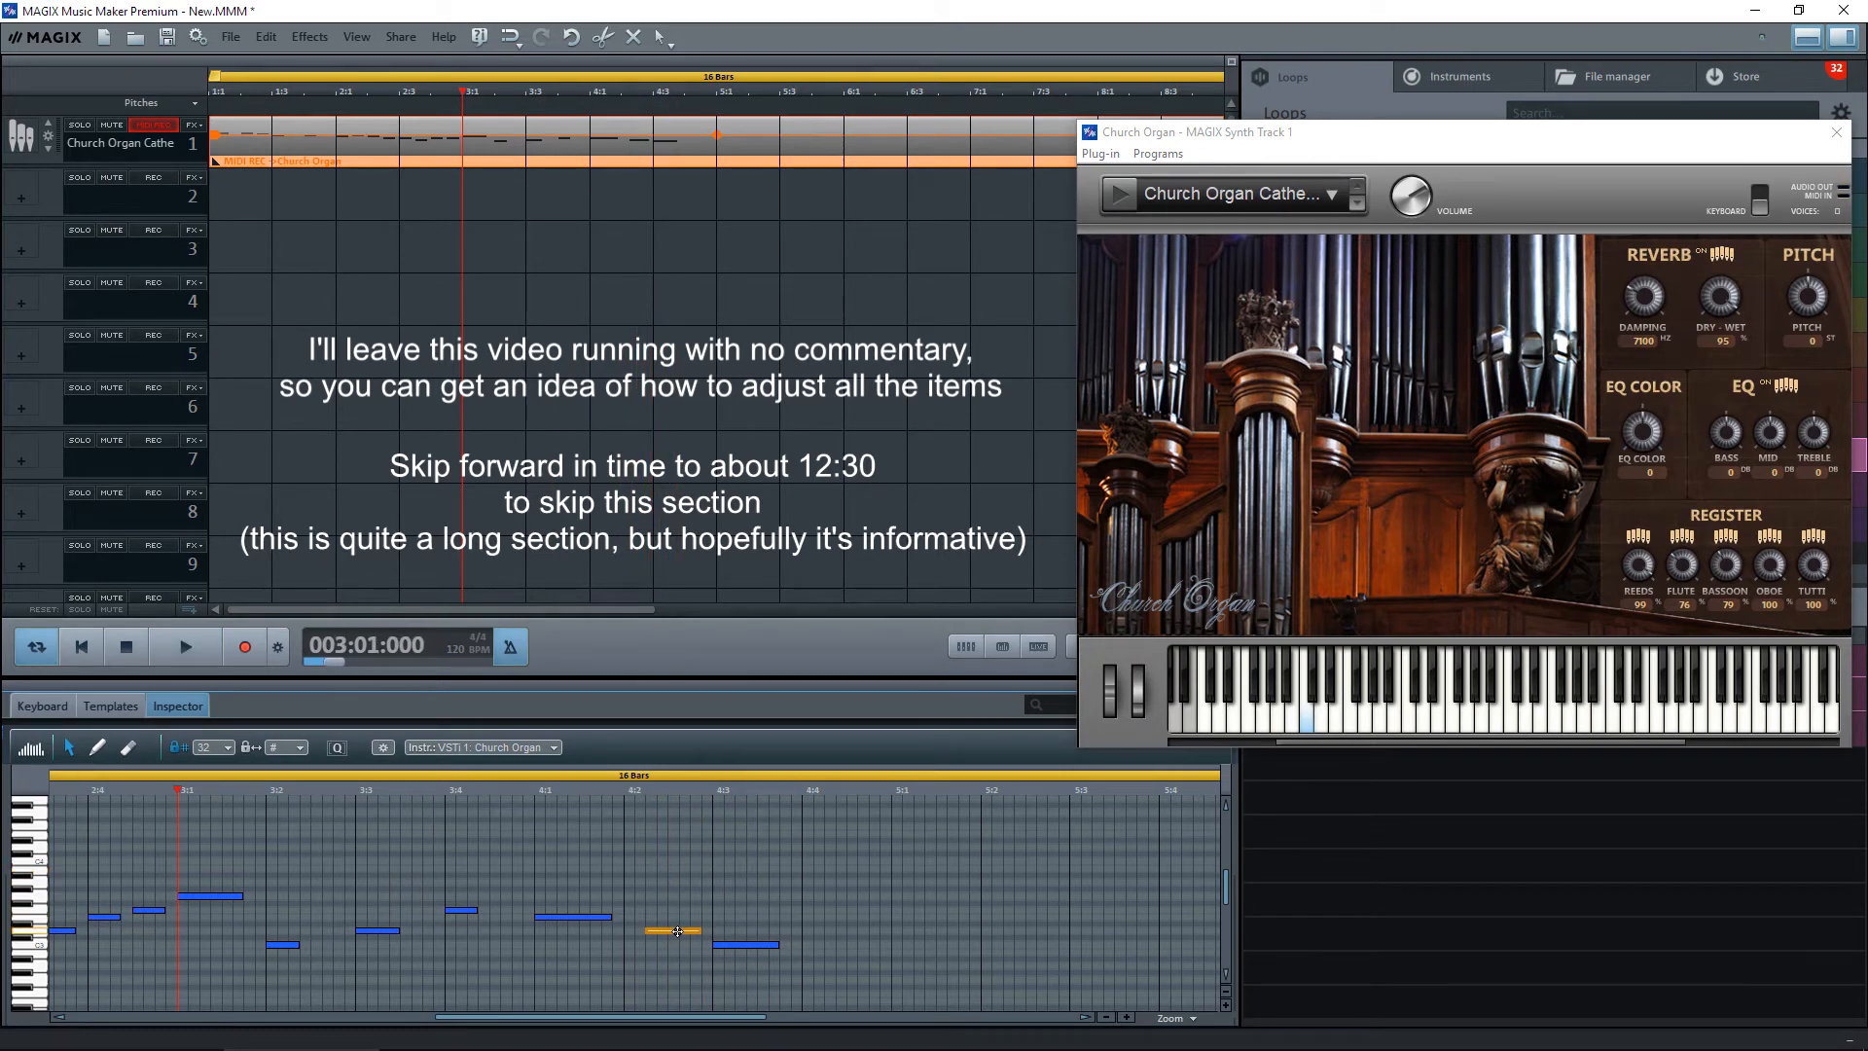
# Start the second-to-last note on beat 2 of bar 4, lengthen it to nearly a full beat, and play from bar 3.
pyautogui.moveTo(678, 931); pyautogui.dragTo(660, 929)
pyautogui.moveTo(679, 930); pyautogui.dragTo(700, 931)
pyautogui.press('space')
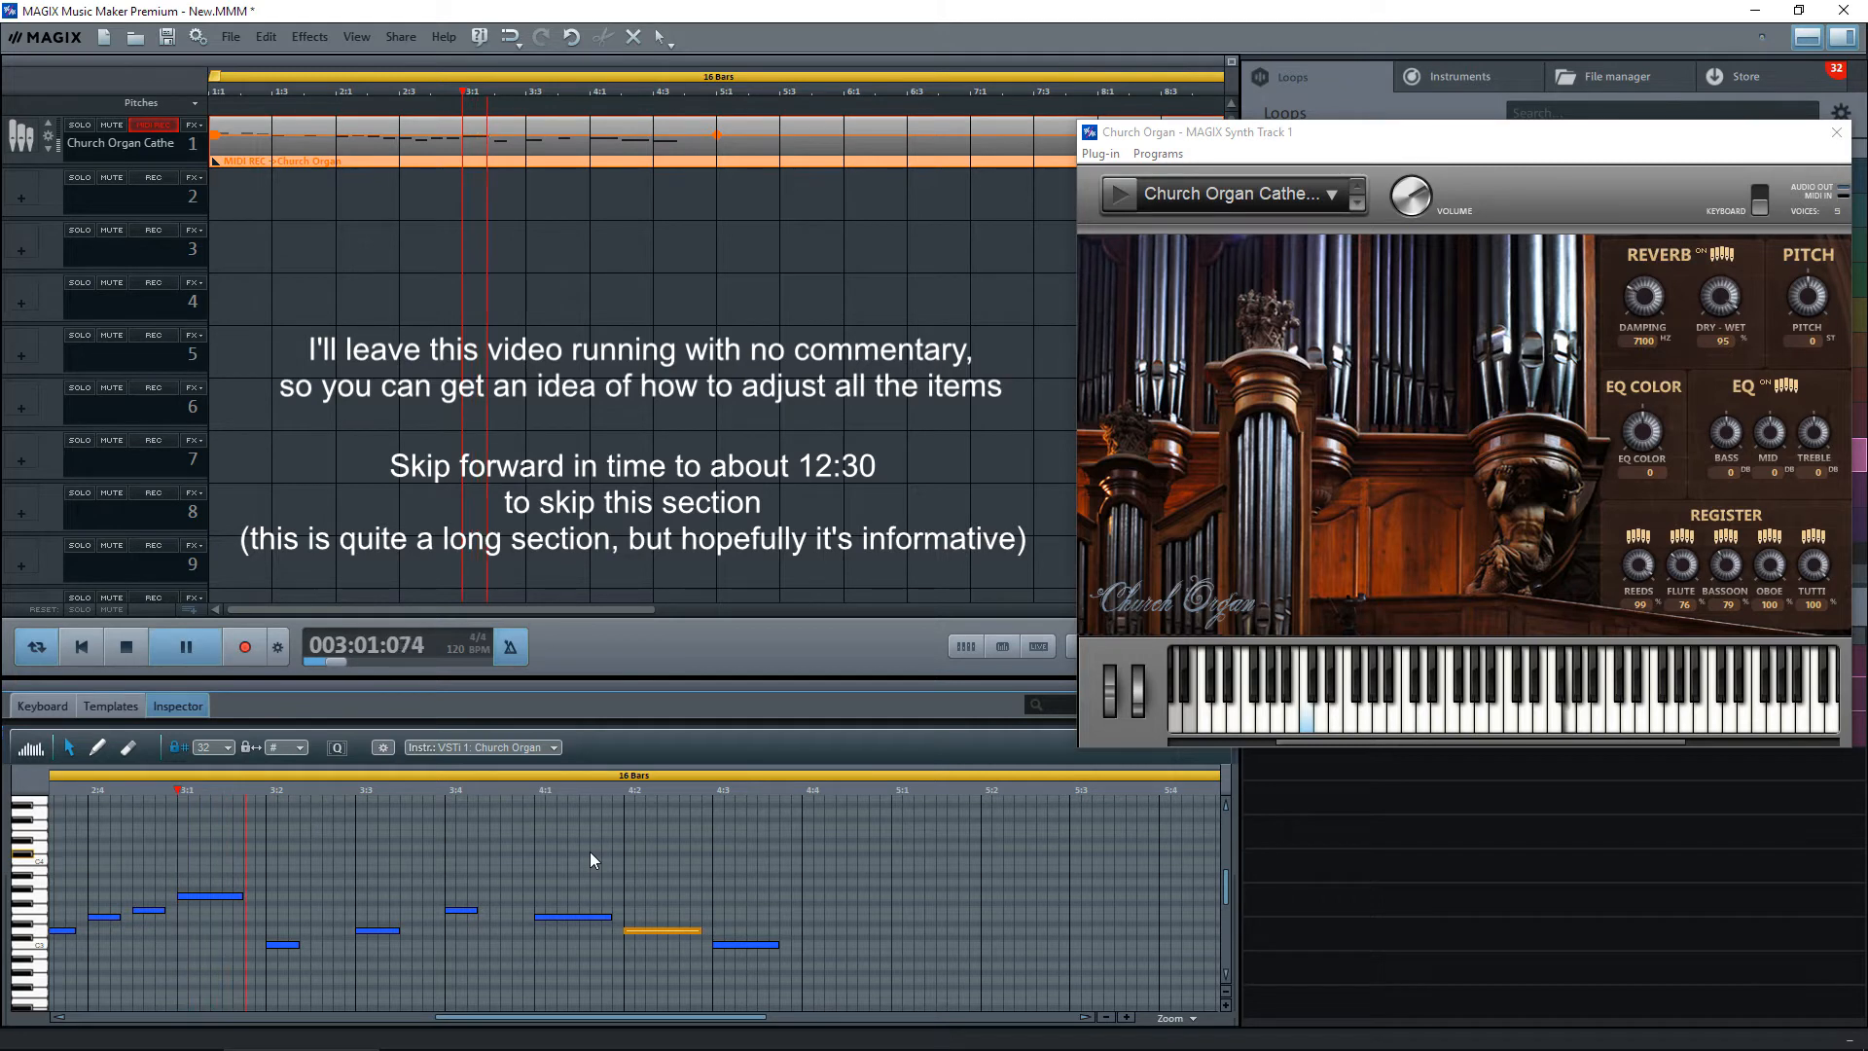
pyautogui.press('space')
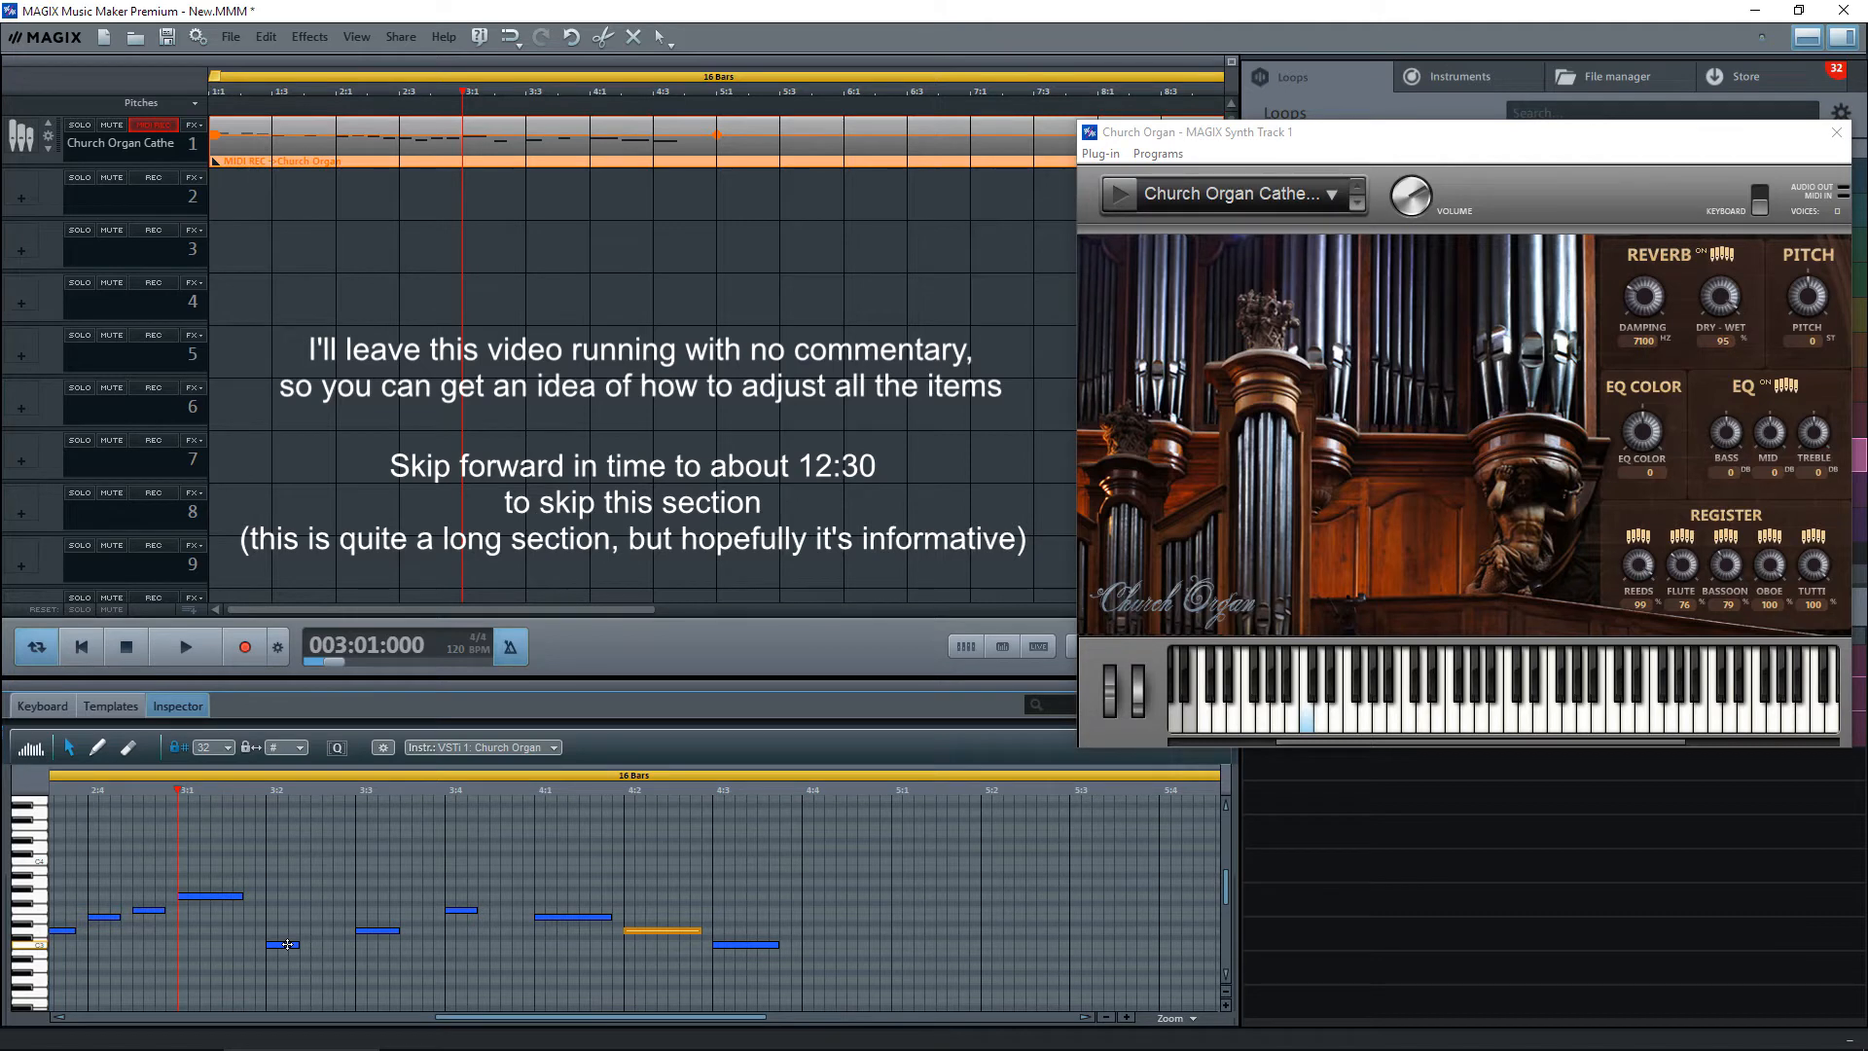
# Shift the low note on beat 2 of bar 3 about an eighth of a beat earlier and play from bar 3.
pyautogui.moveTo(287, 943); pyautogui.dragTo(276, 945)
pyautogui.press('space')
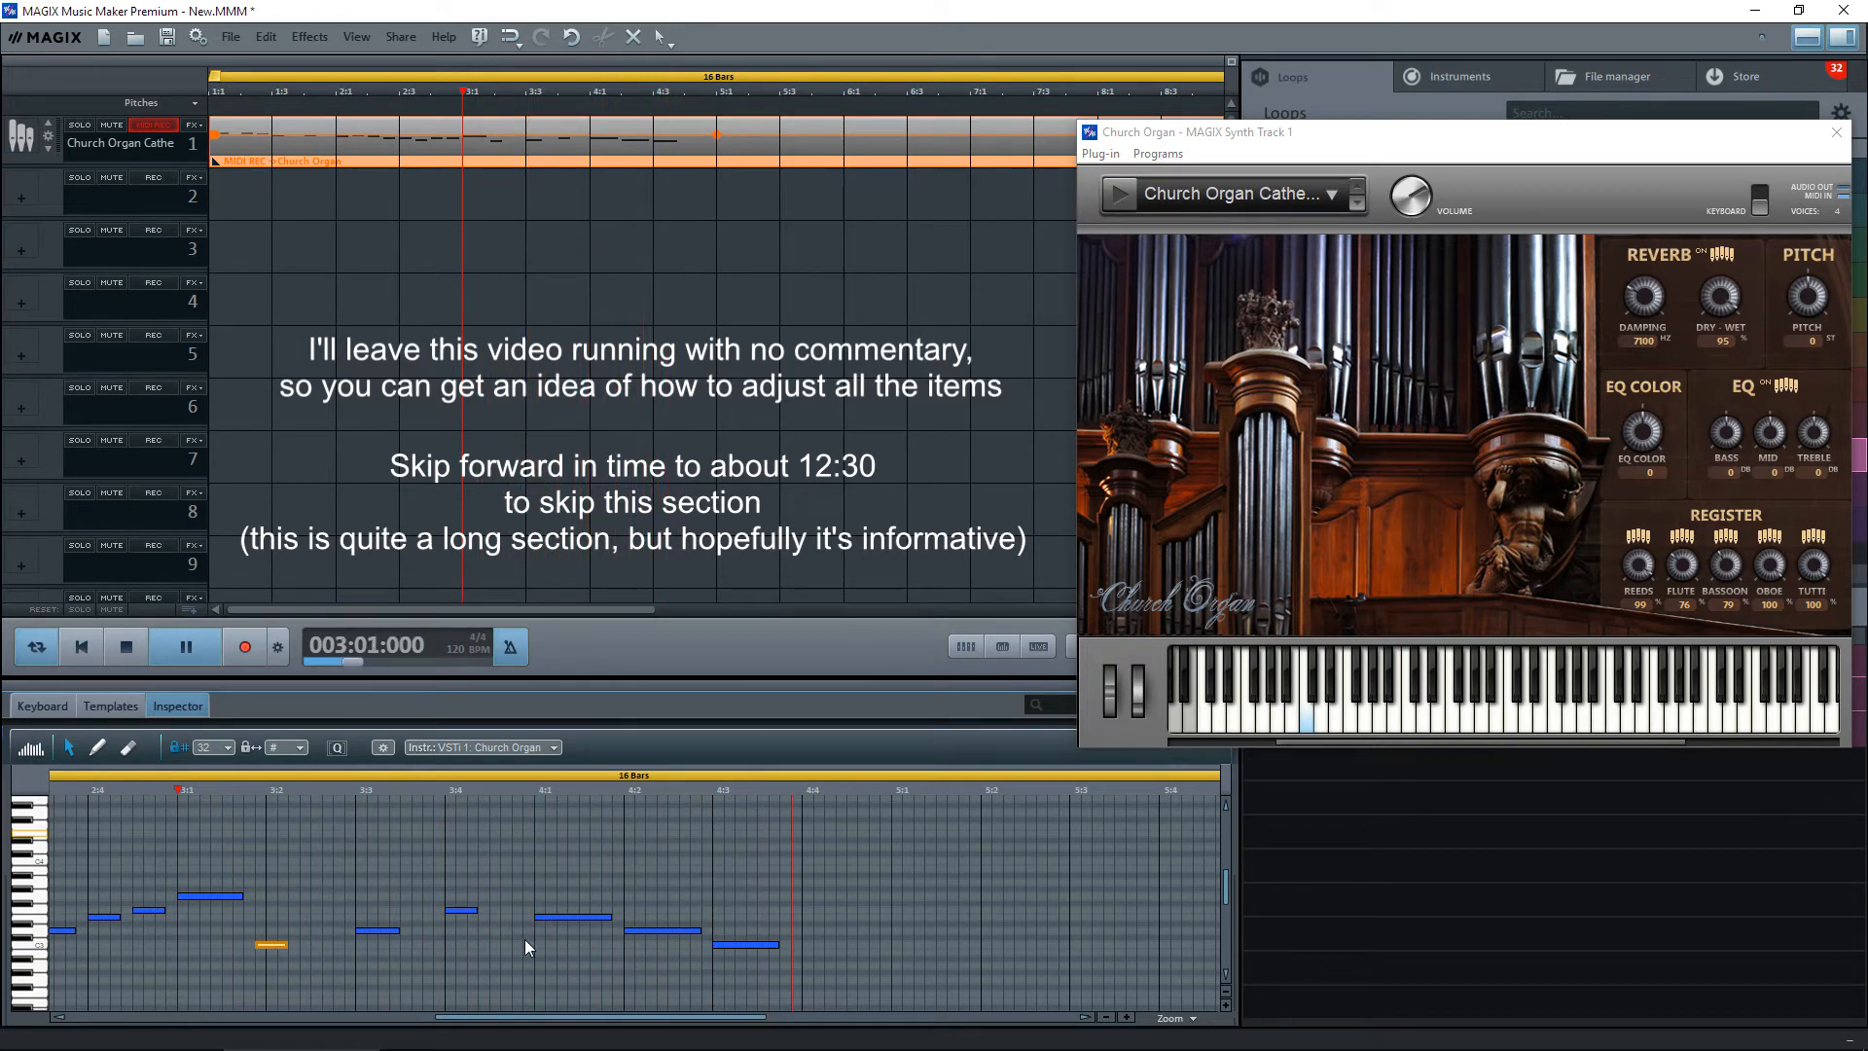
# Shorten the second-to-last note to about half a beat by starting it later in beat 2 of bar 4, and play from bar 3.
pyautogui.press('space')
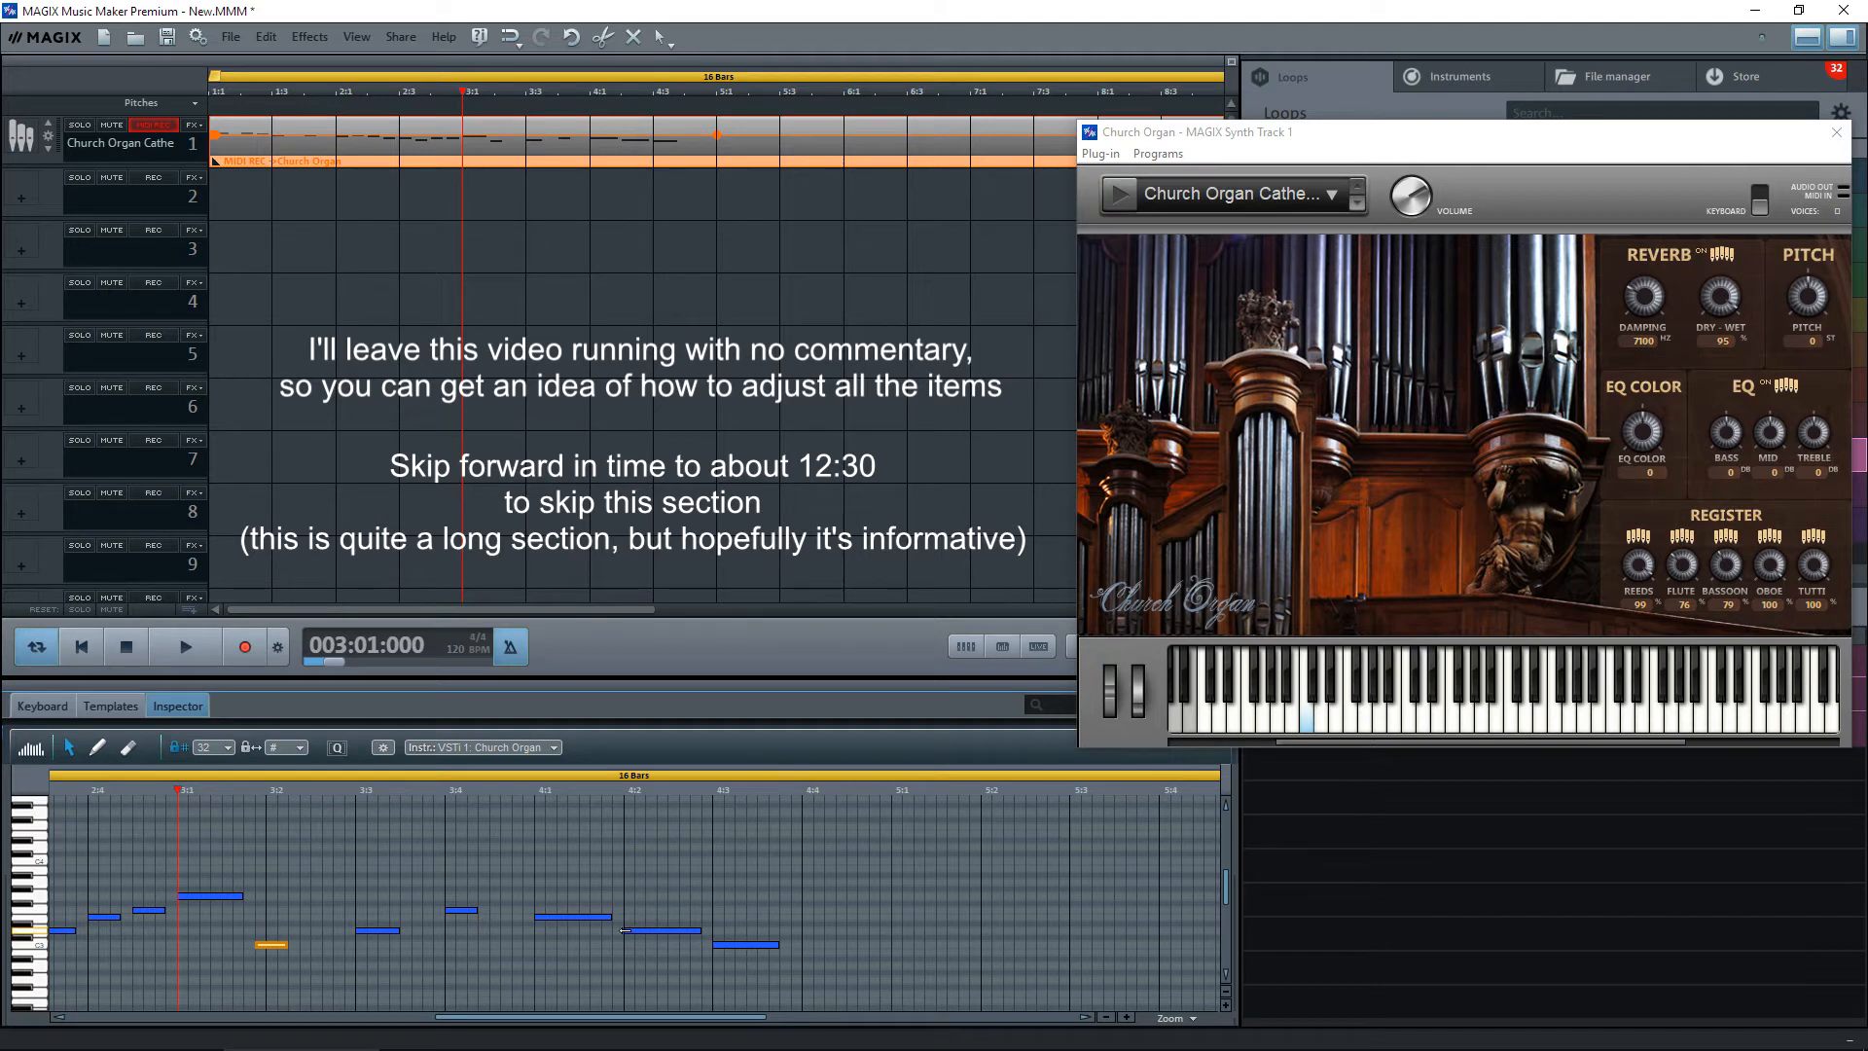
pyautogui.moveTo(625, 930); pyautogui.dragTo(644, 931)
pyautogui.press('space')
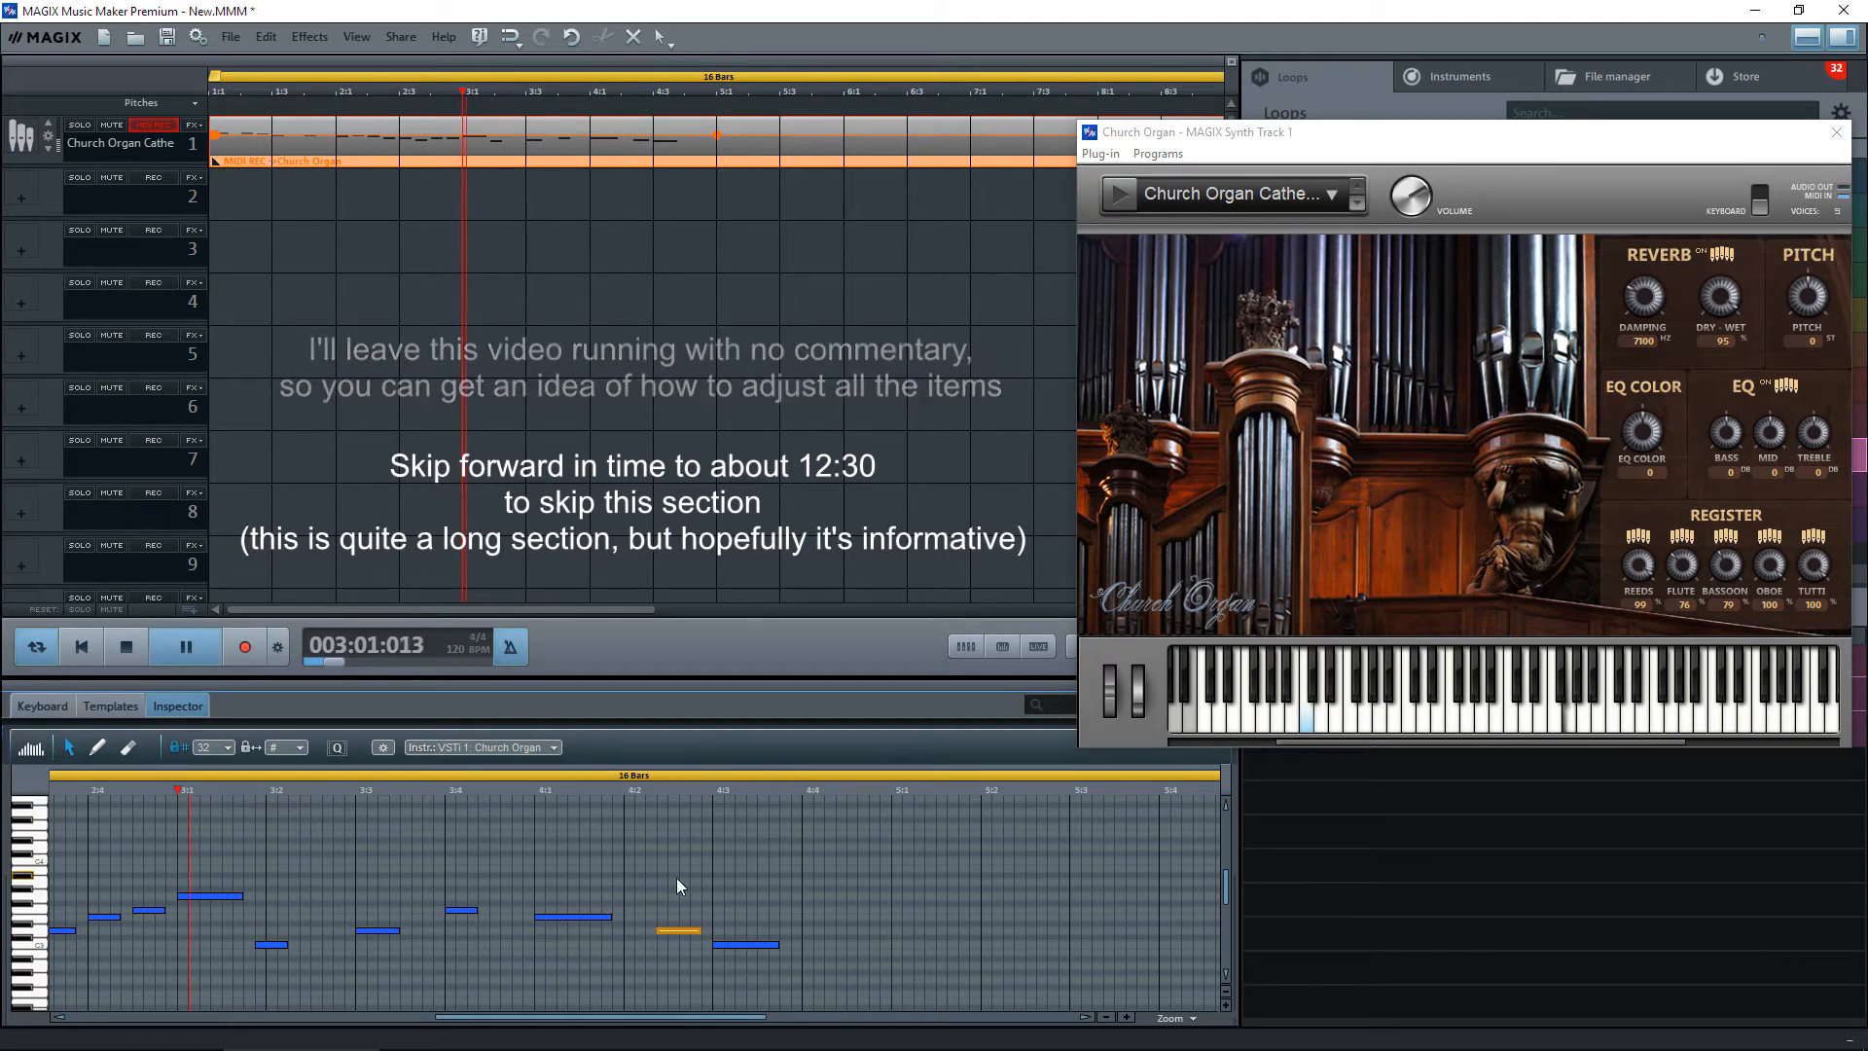
pyautogui.press('space')
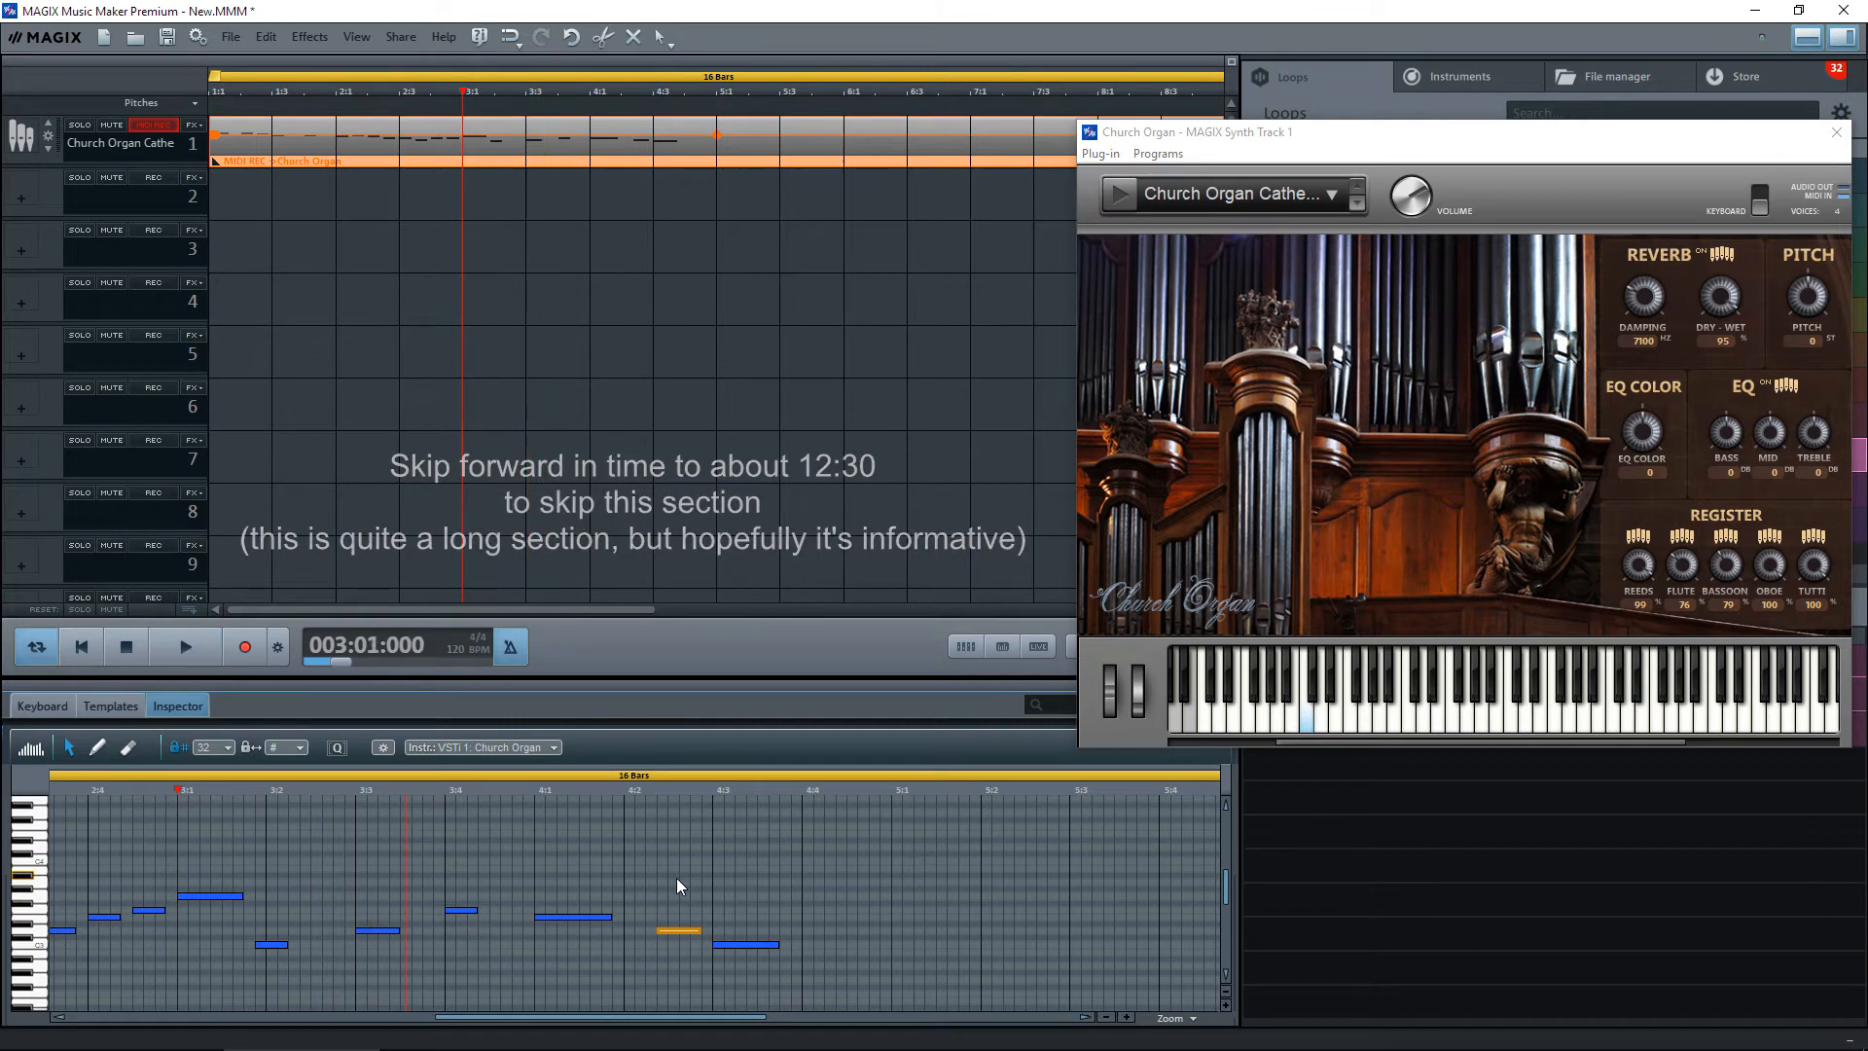
pyautogui.press('space')
pyautogui.press('space')
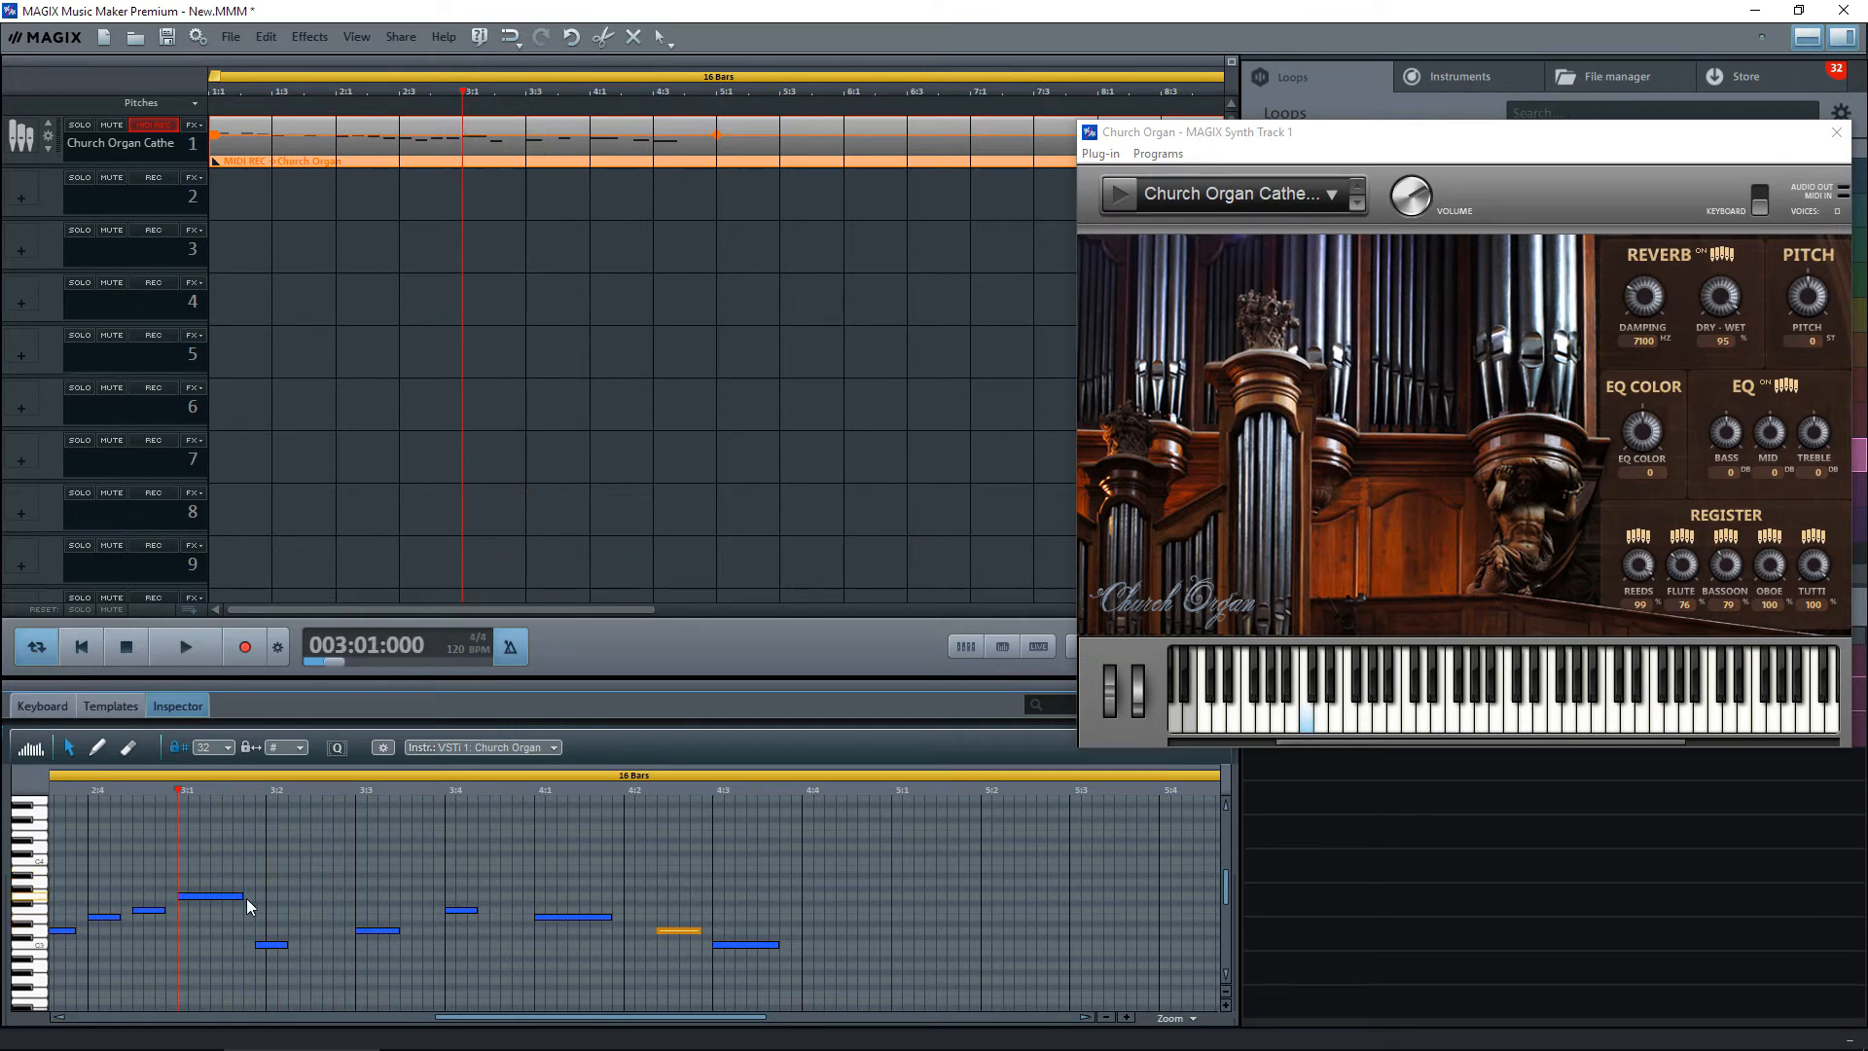
# Shorten the high note on beat 1 of bar 3 to about half a beat and play from bar 3.
pyautogui.moveTo(243, 897); pyautogui.dragTo(229, 897)
pyautogui.press('space')
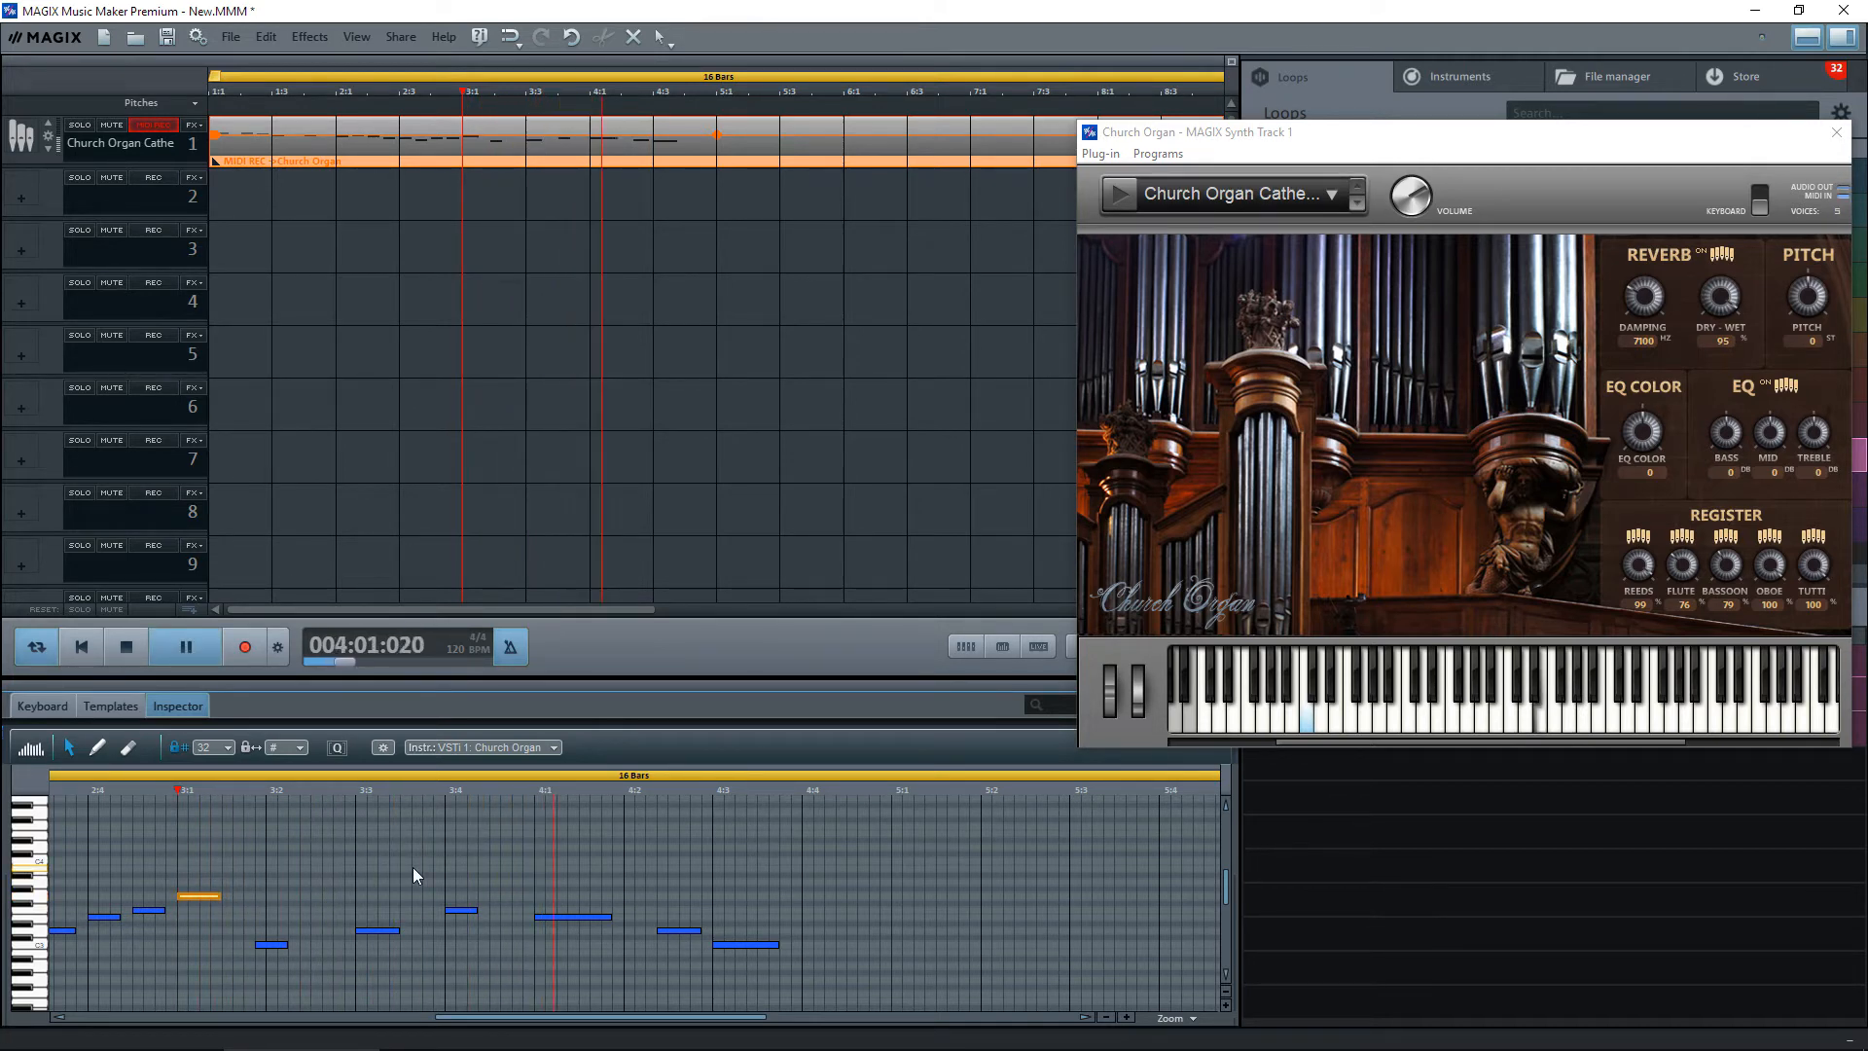
pyautogui.press('space')
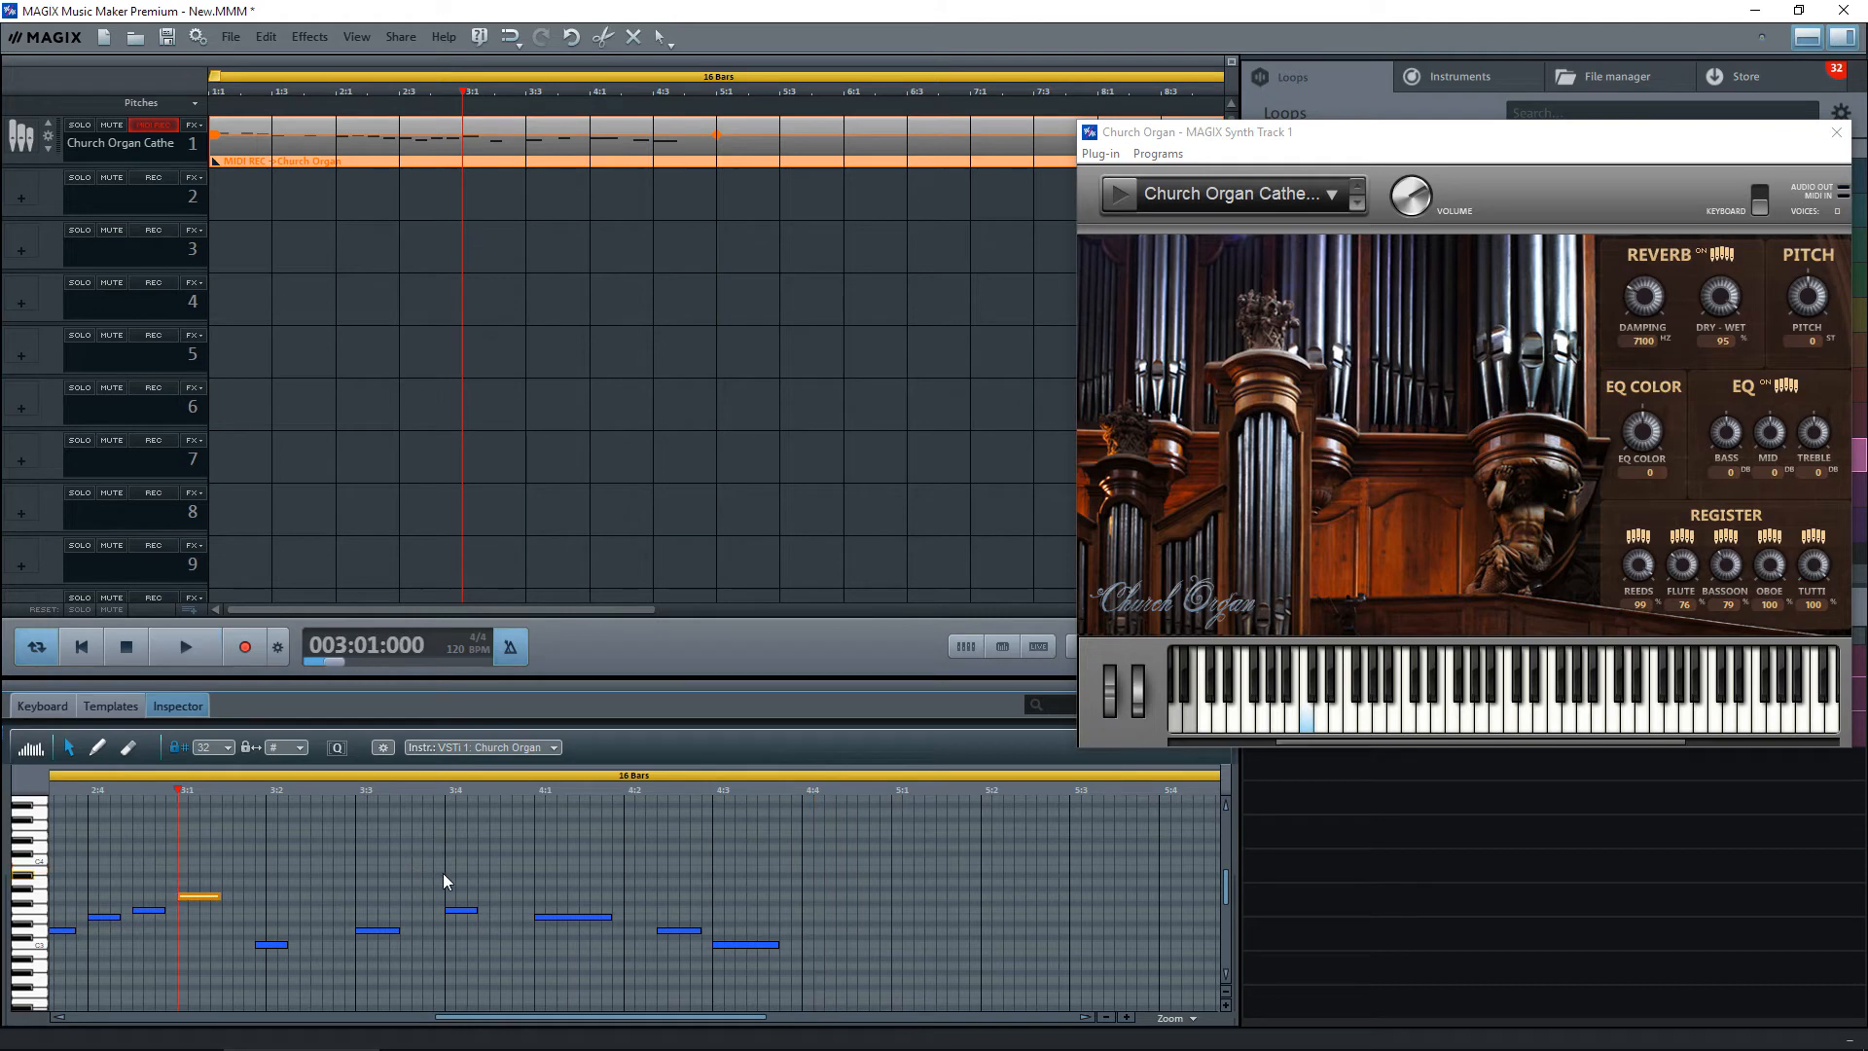
# Play the whole melody from the start of bar 1 to check the corrected notes.
pyautogui.moveTo(1164, 1042)
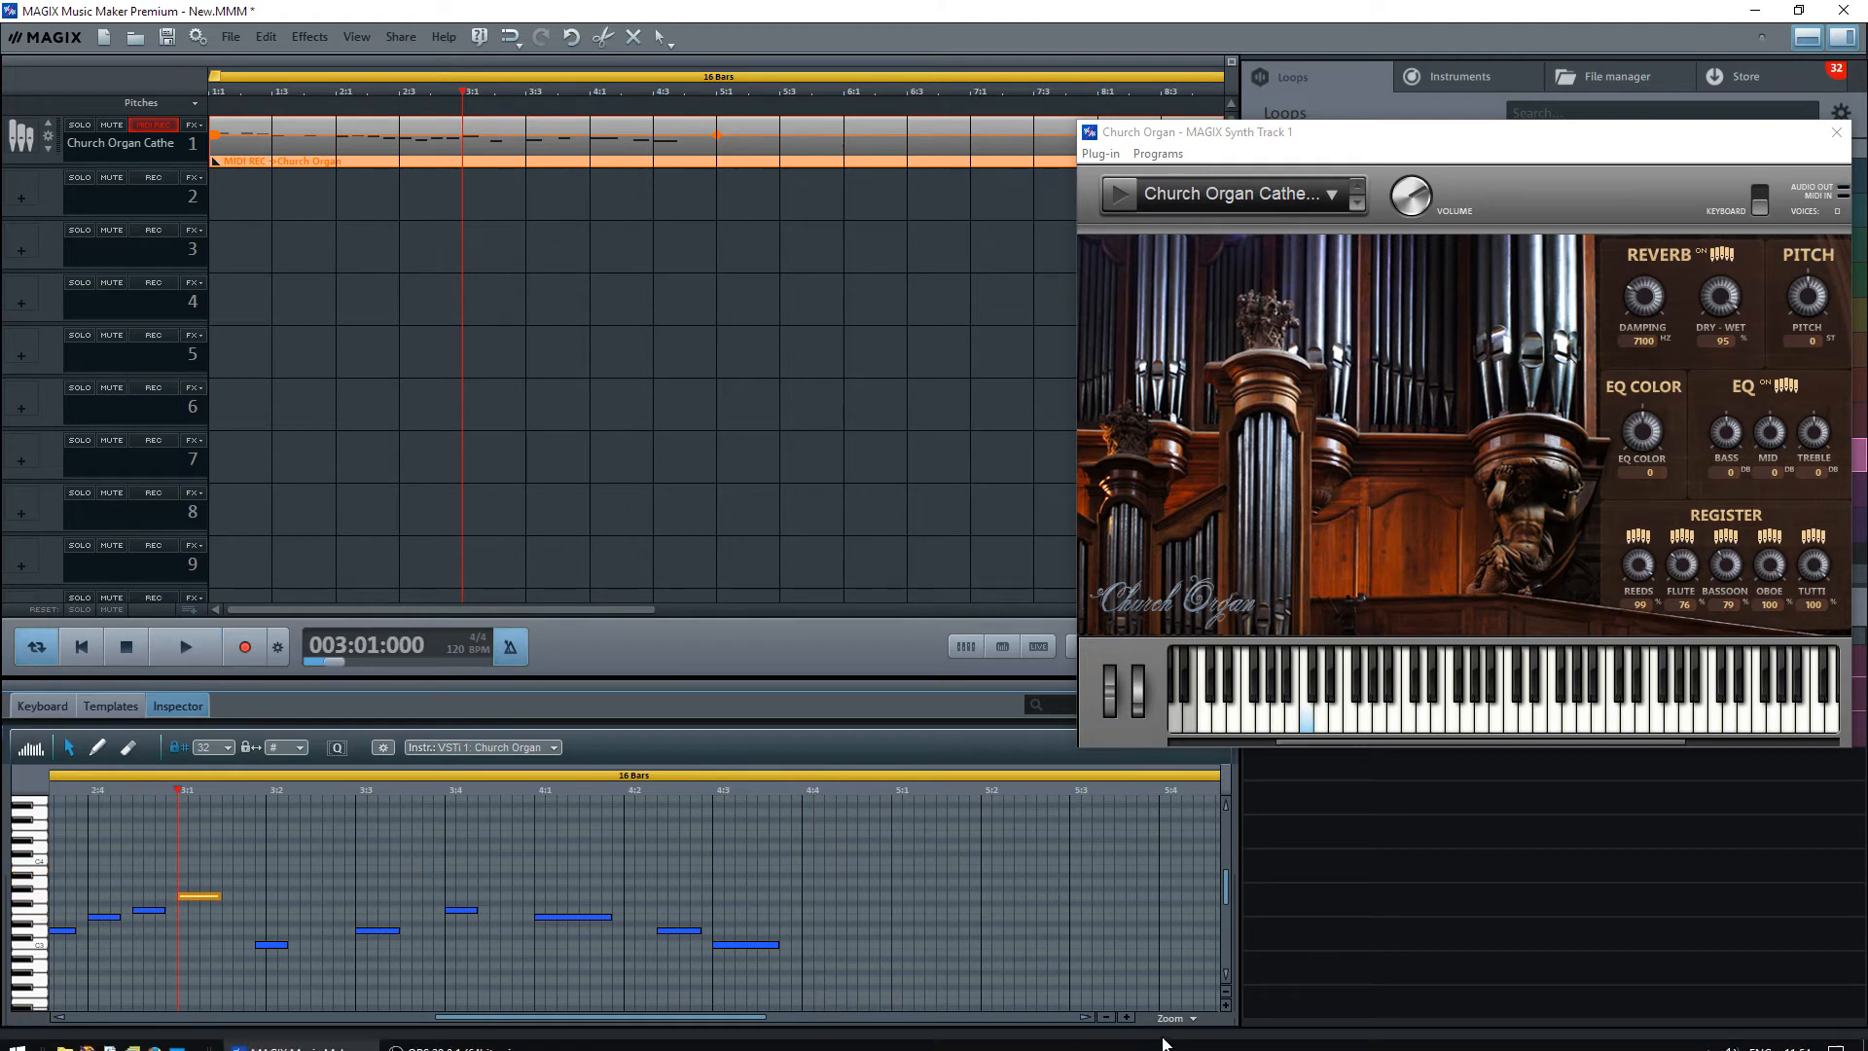
pyautogui.click(1107, 1016)
pyautogui.click(1109, 1017)
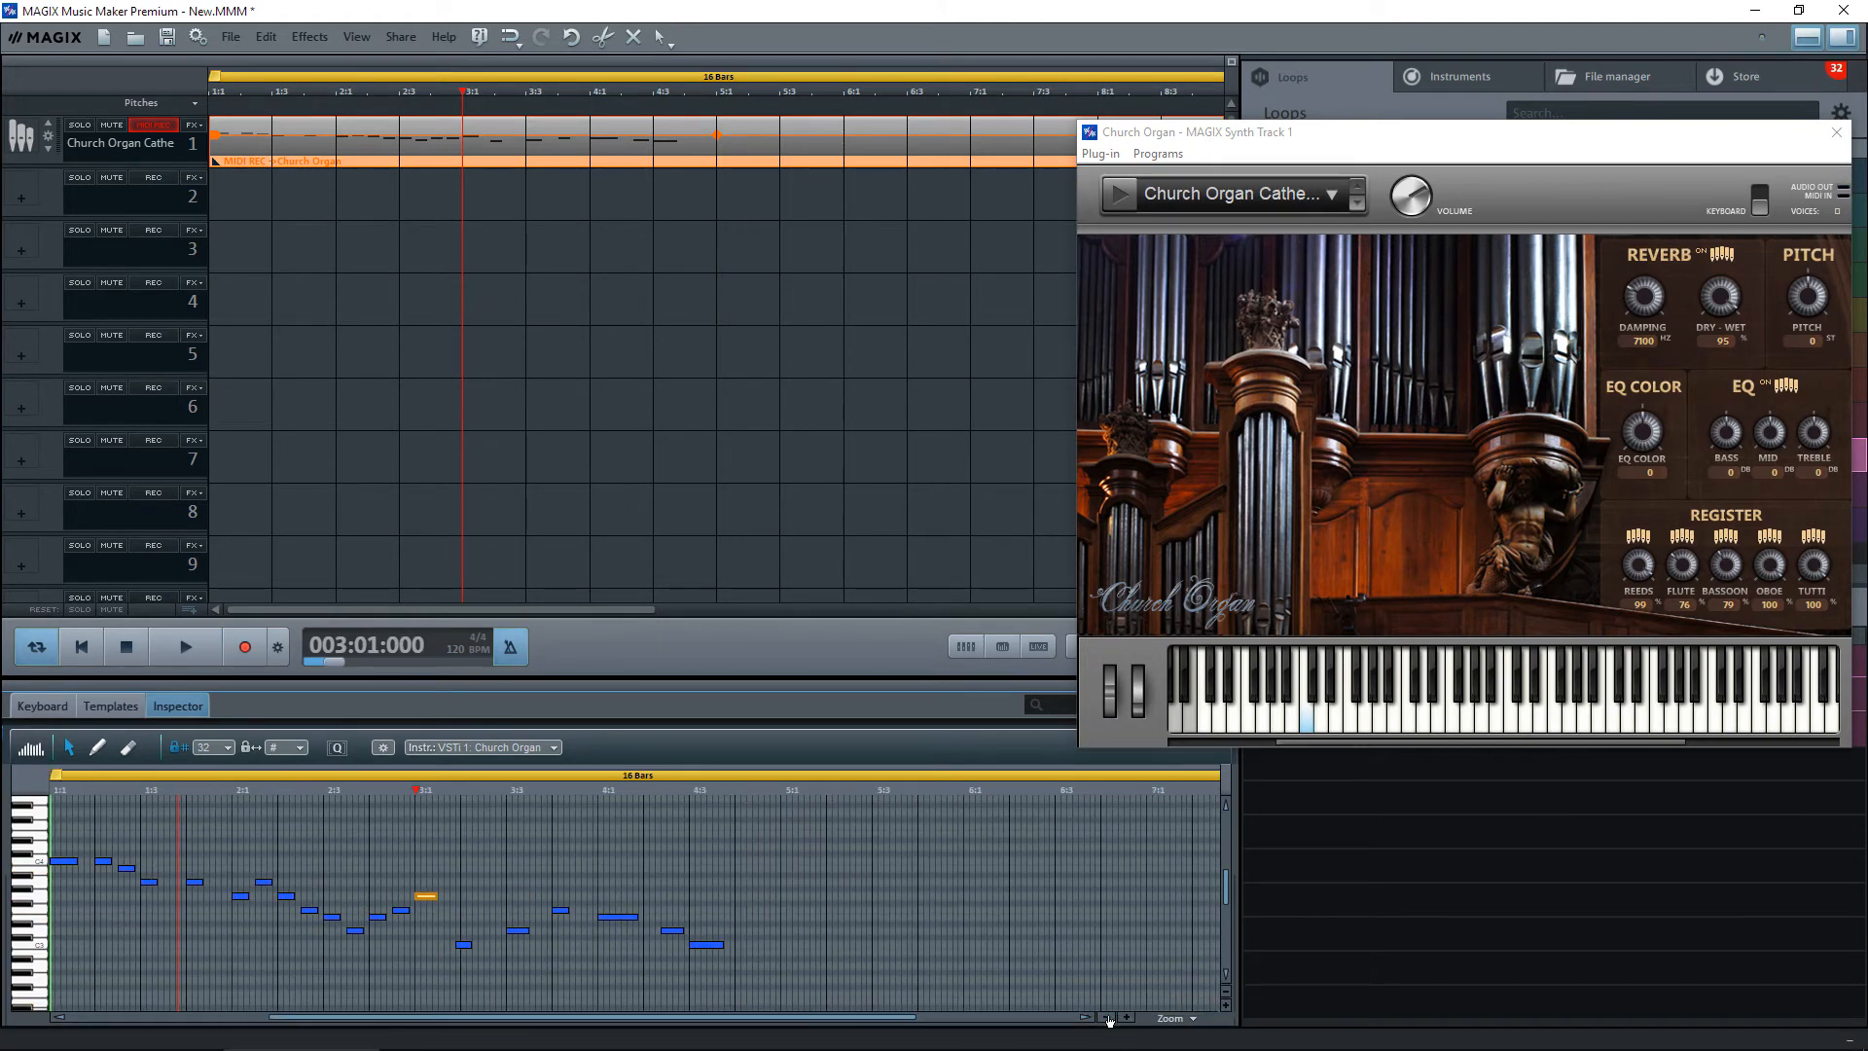
pyautogui.click(53, 790)
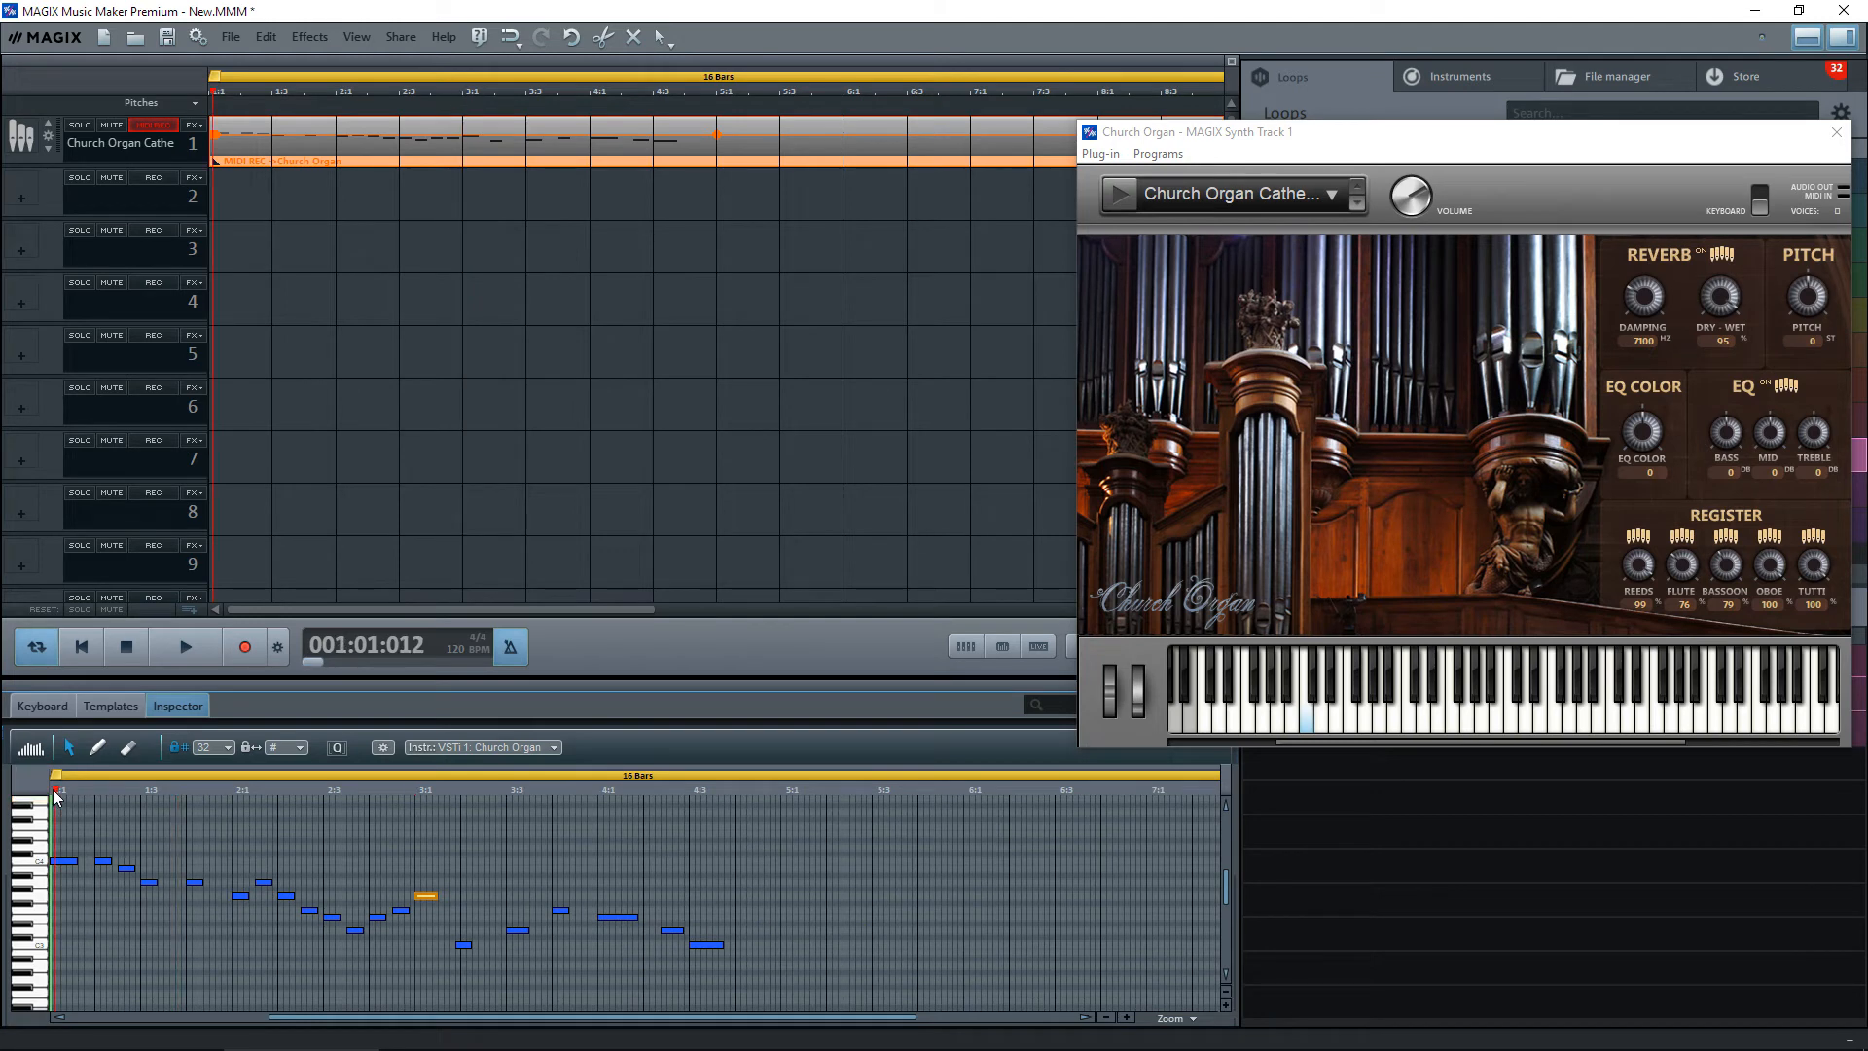
pyautogui.press('space')
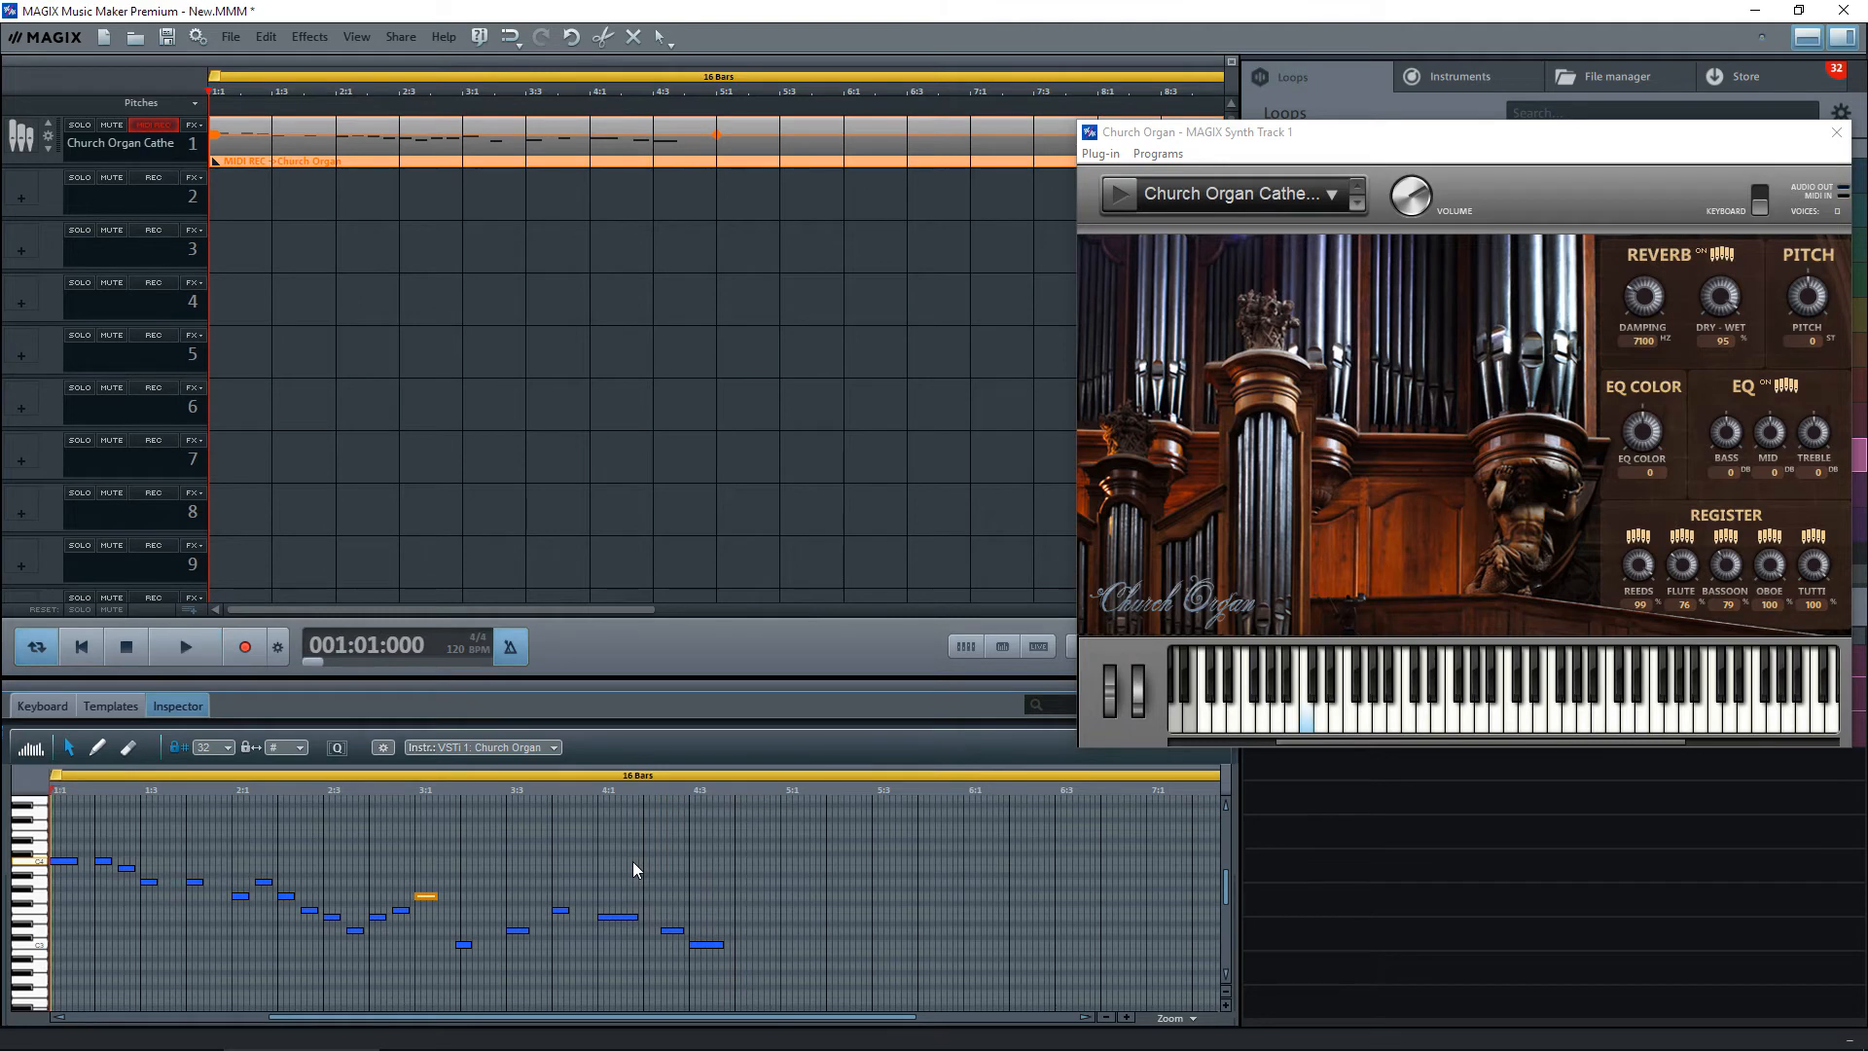
# Close the Church Organ synth window, trim the end of the organ clip to four bars, and play it.
pyautogui.click(39, 709)
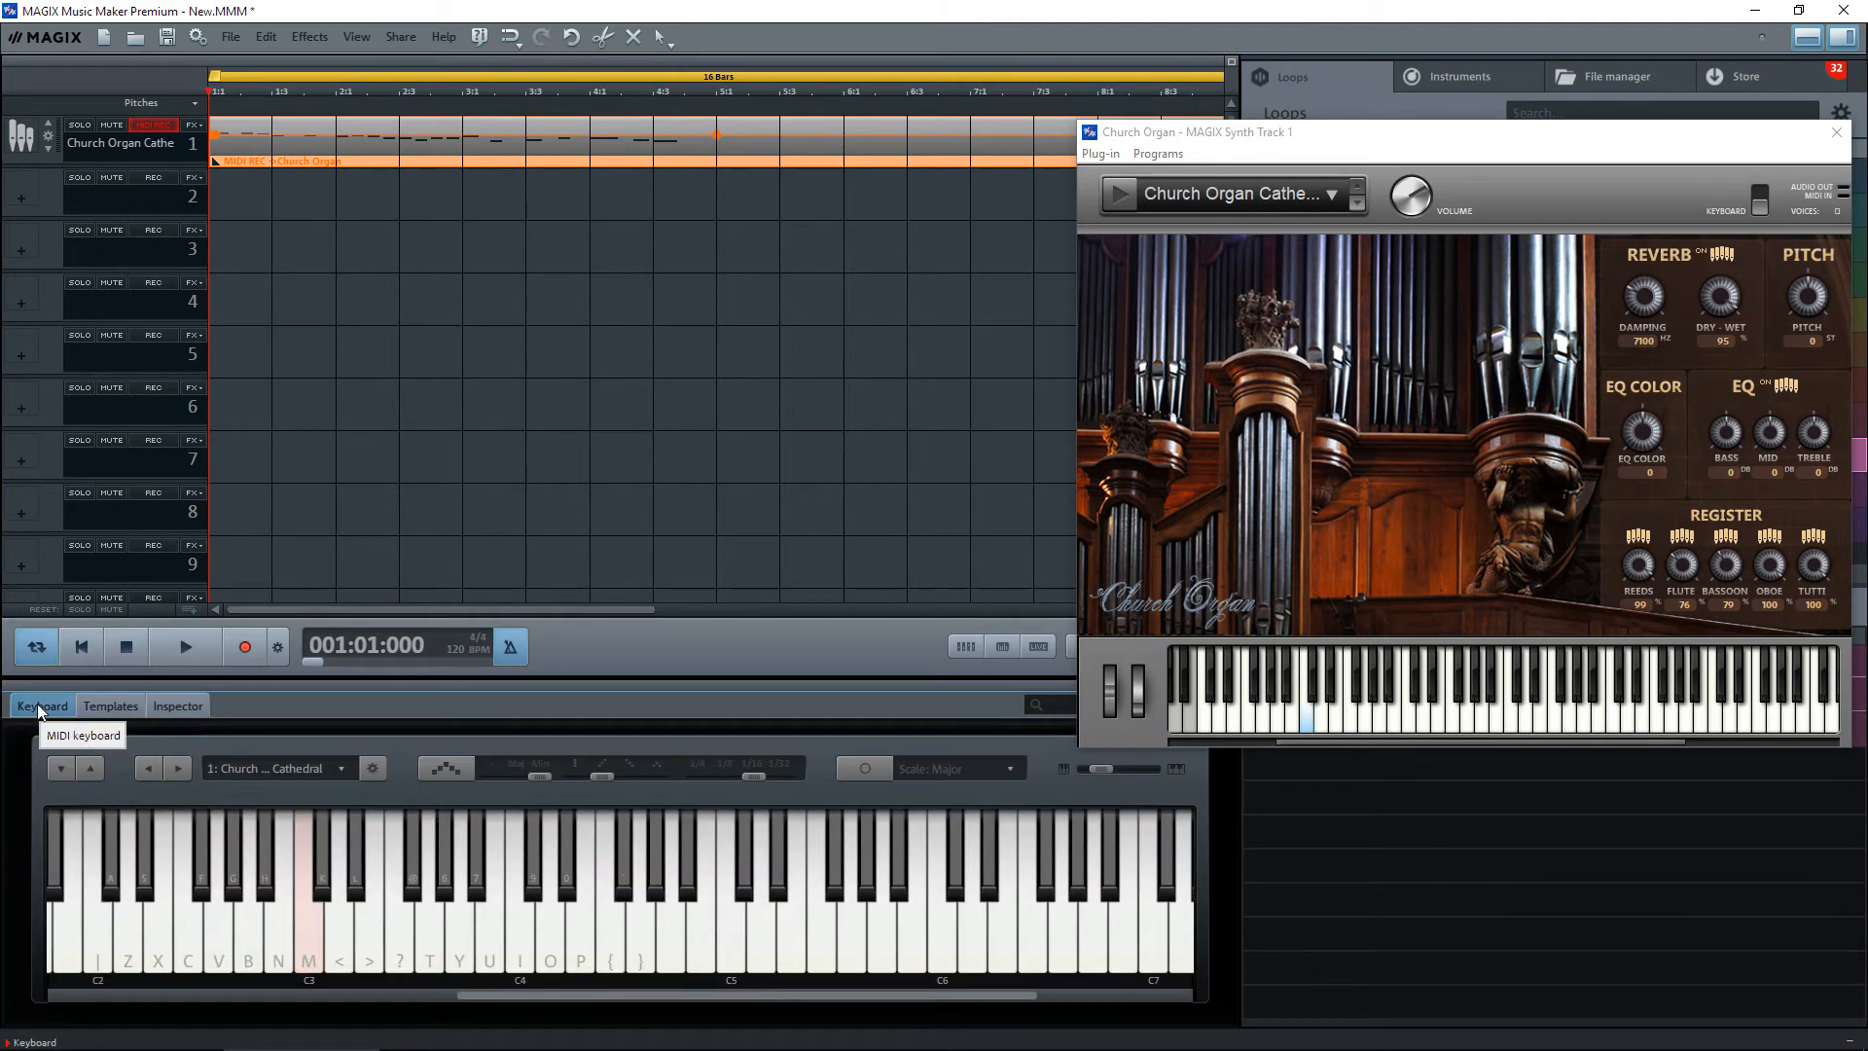
pyautogui.click(1836, 133)
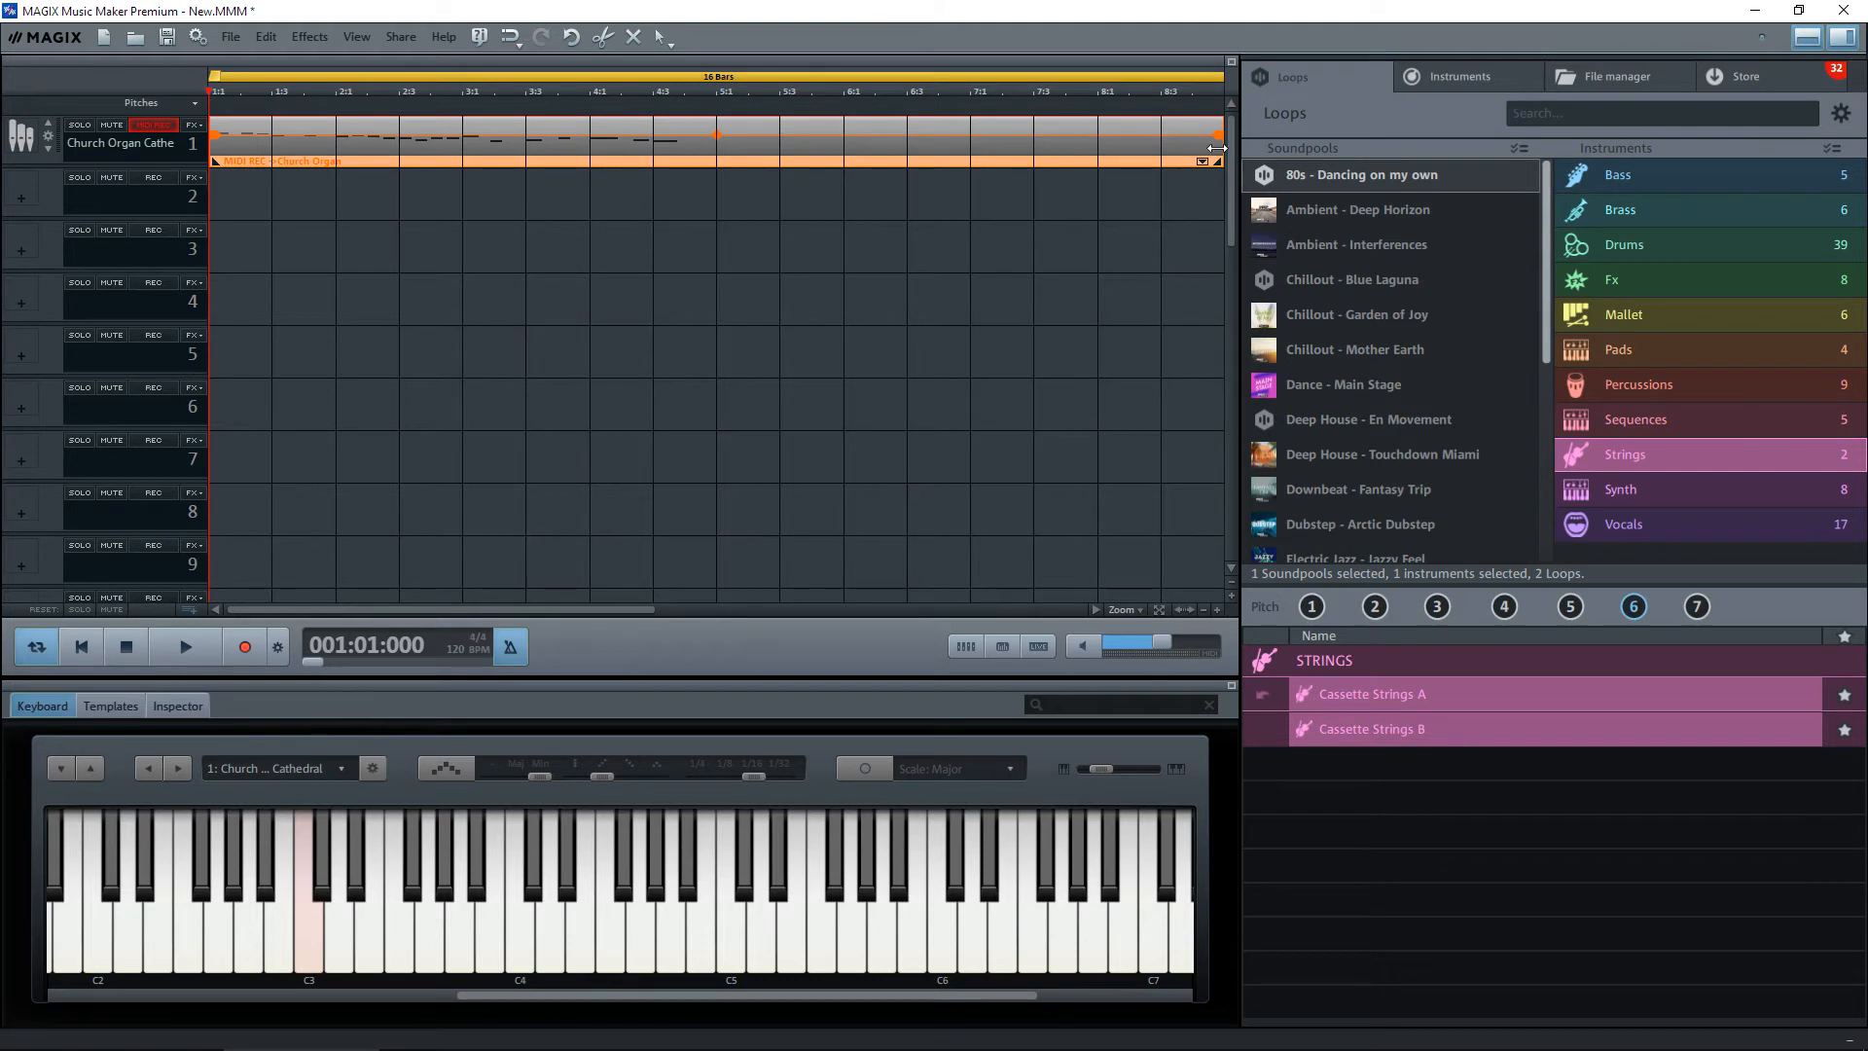
pyautogui.click(170, 706)
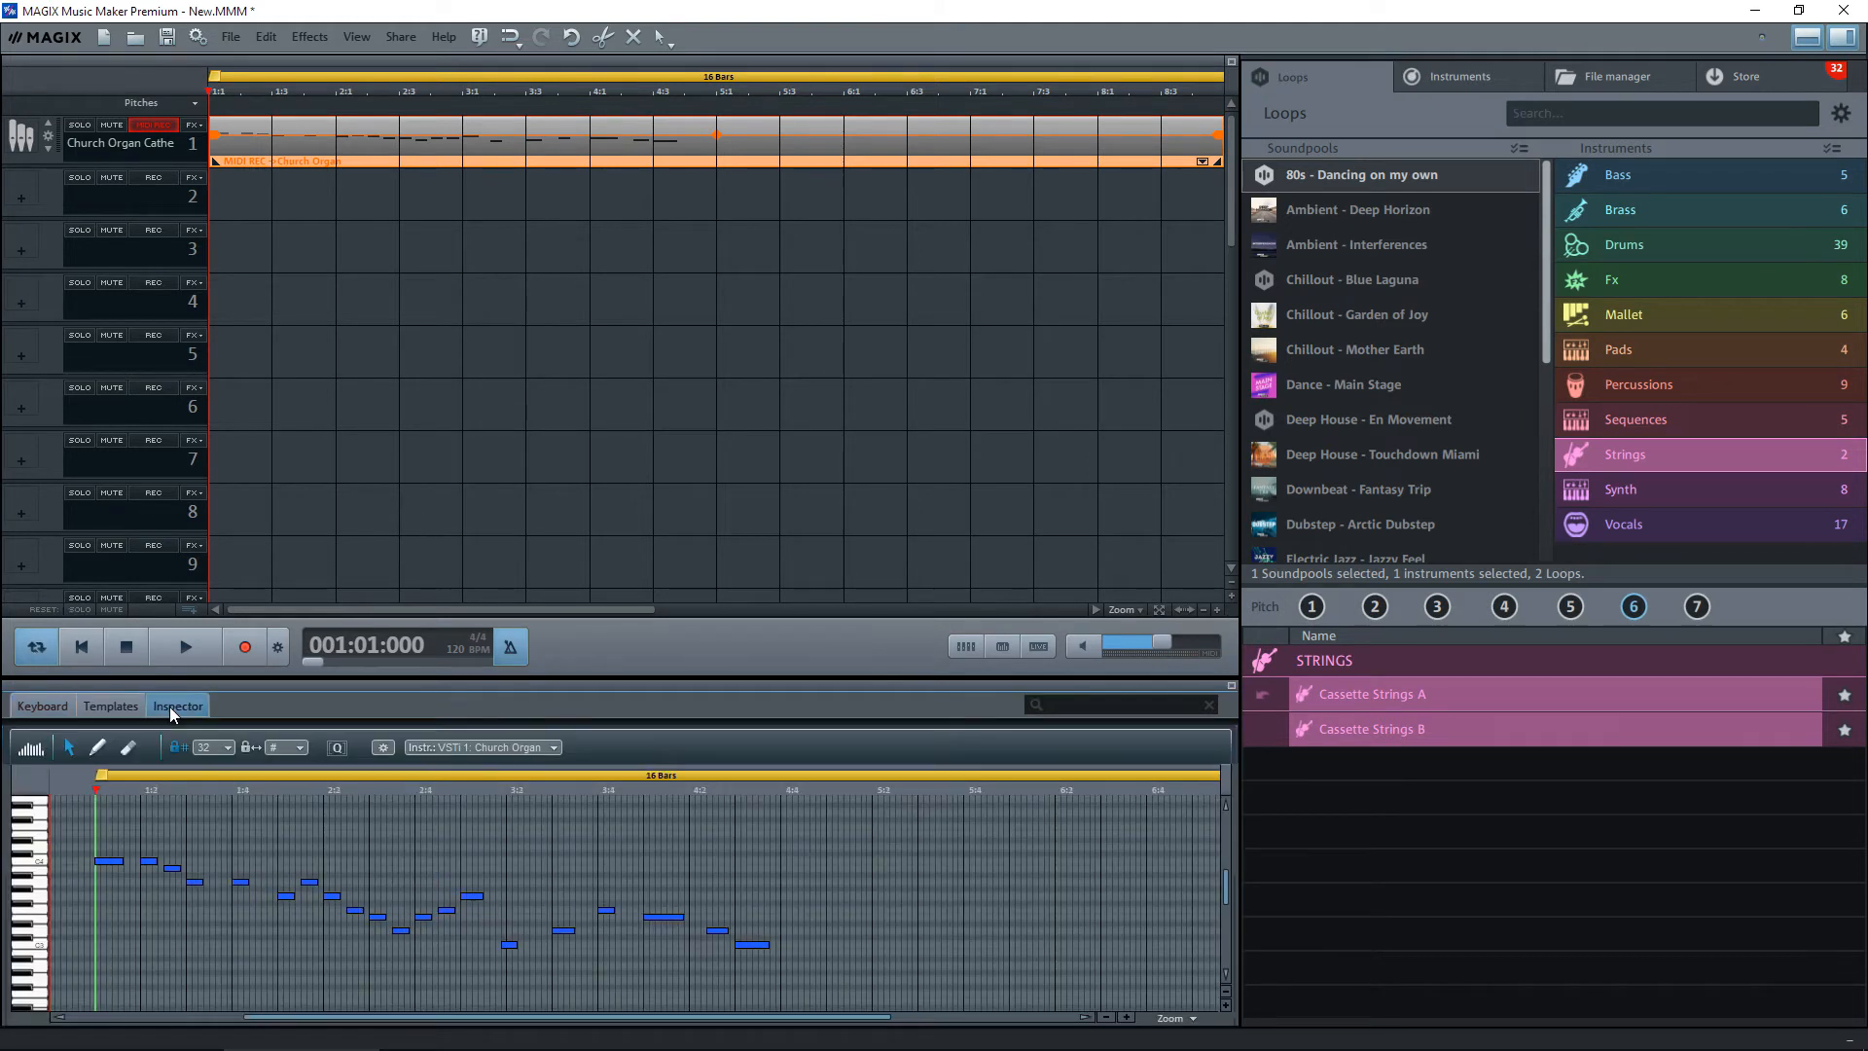
pyautogui.moveTo(458, 1018); pyautogui.dragTo(692, 1018)
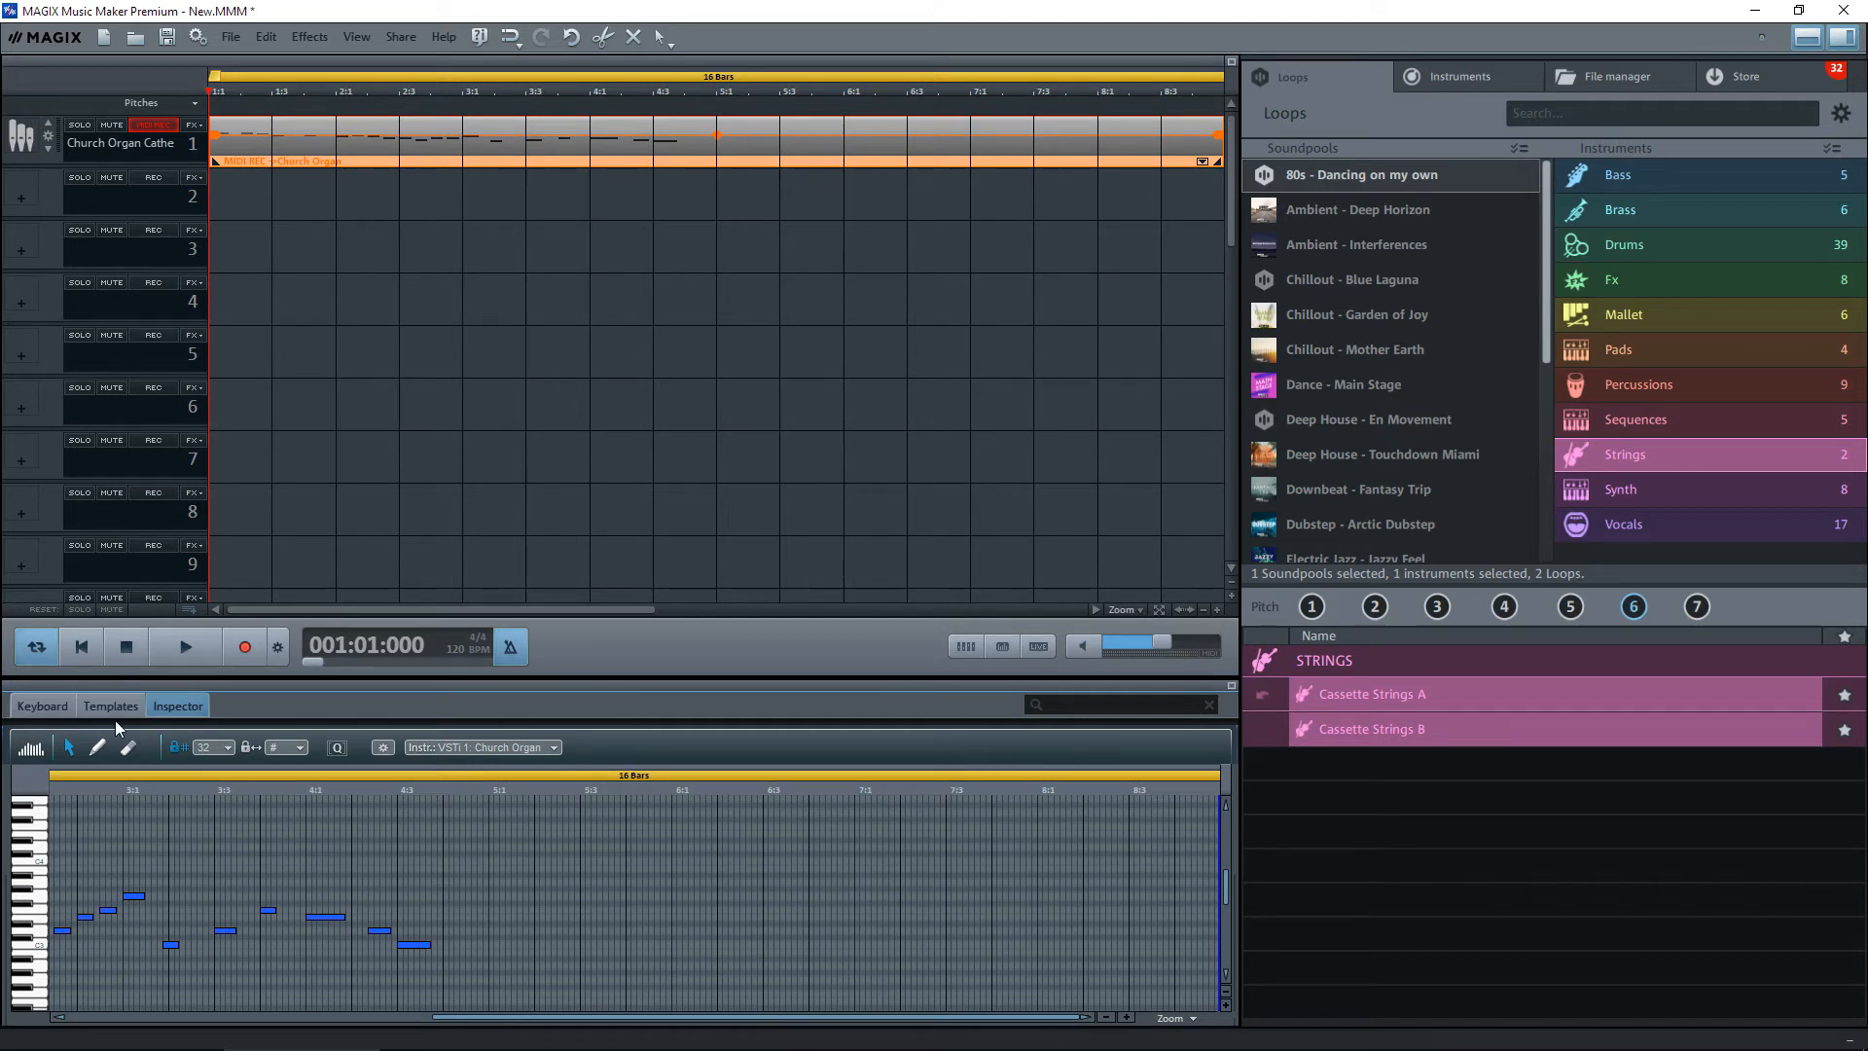
pyautogui.click(32, 708)
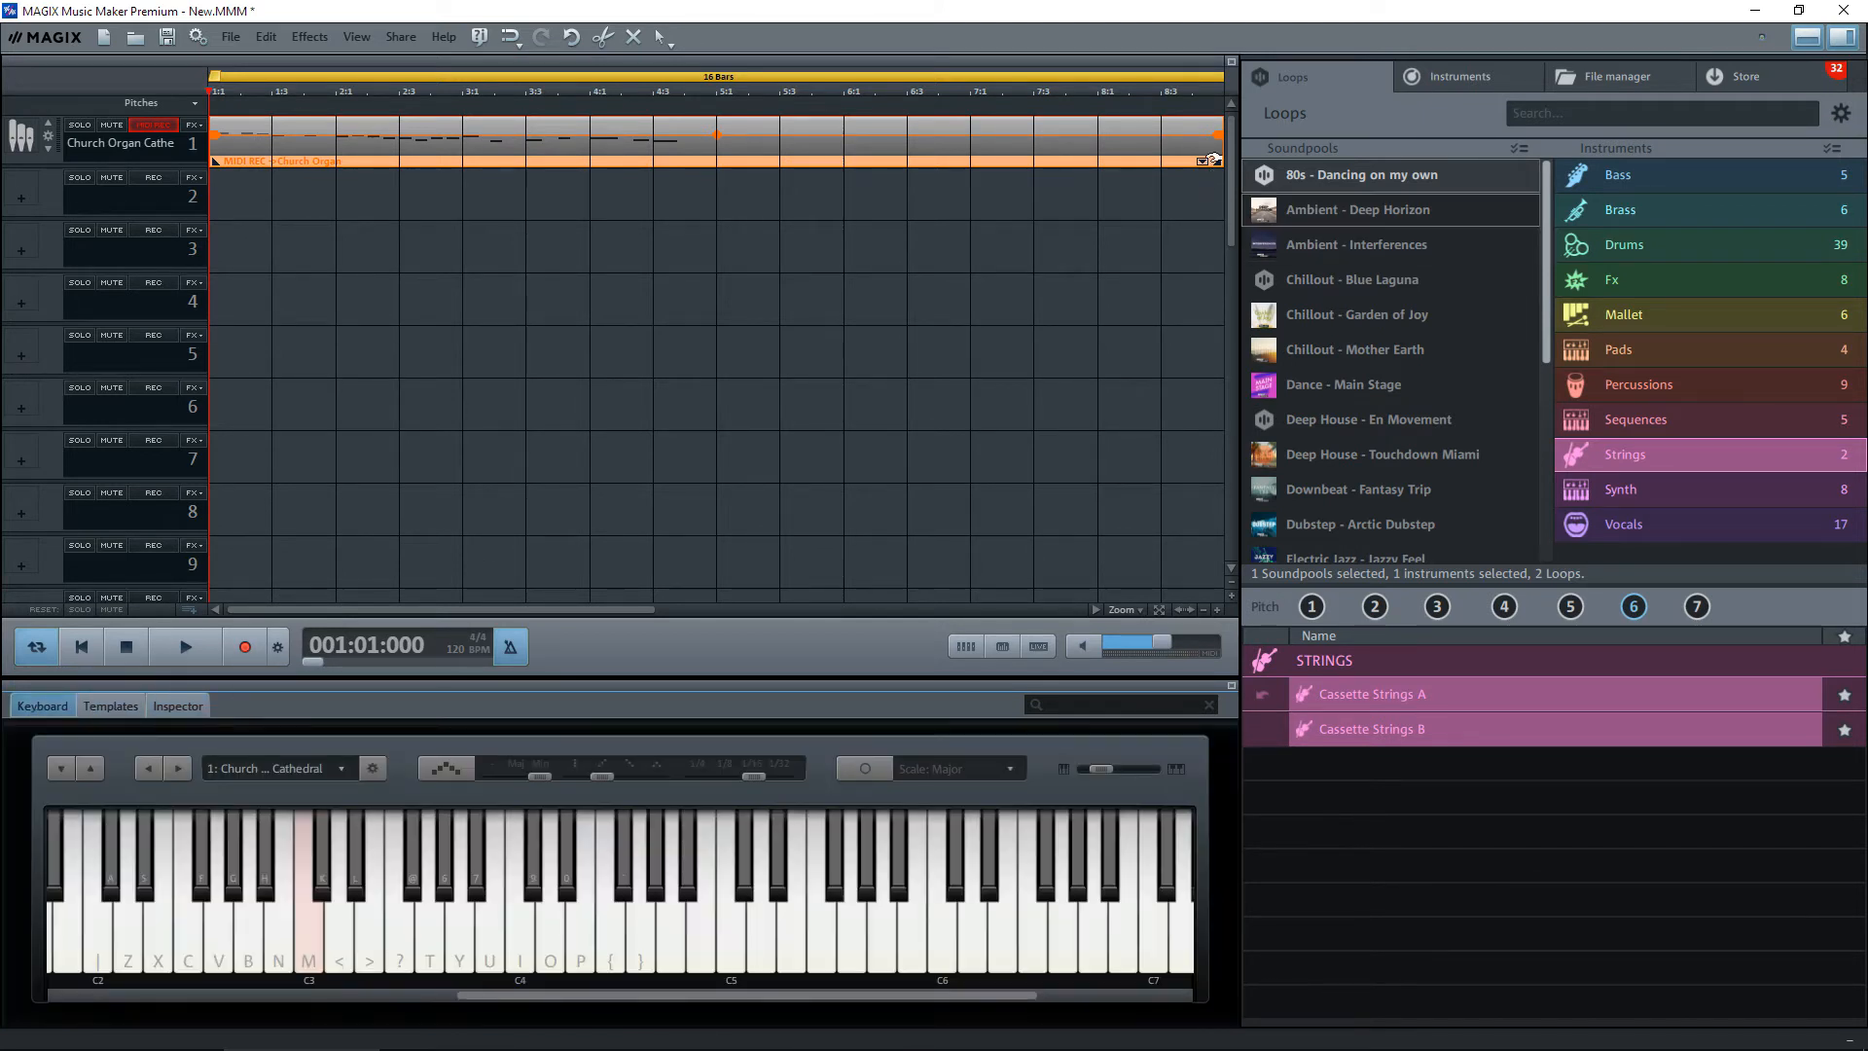
pyautogui.moveTo(1220, 146); pyautogui.dragTo(709, 159)
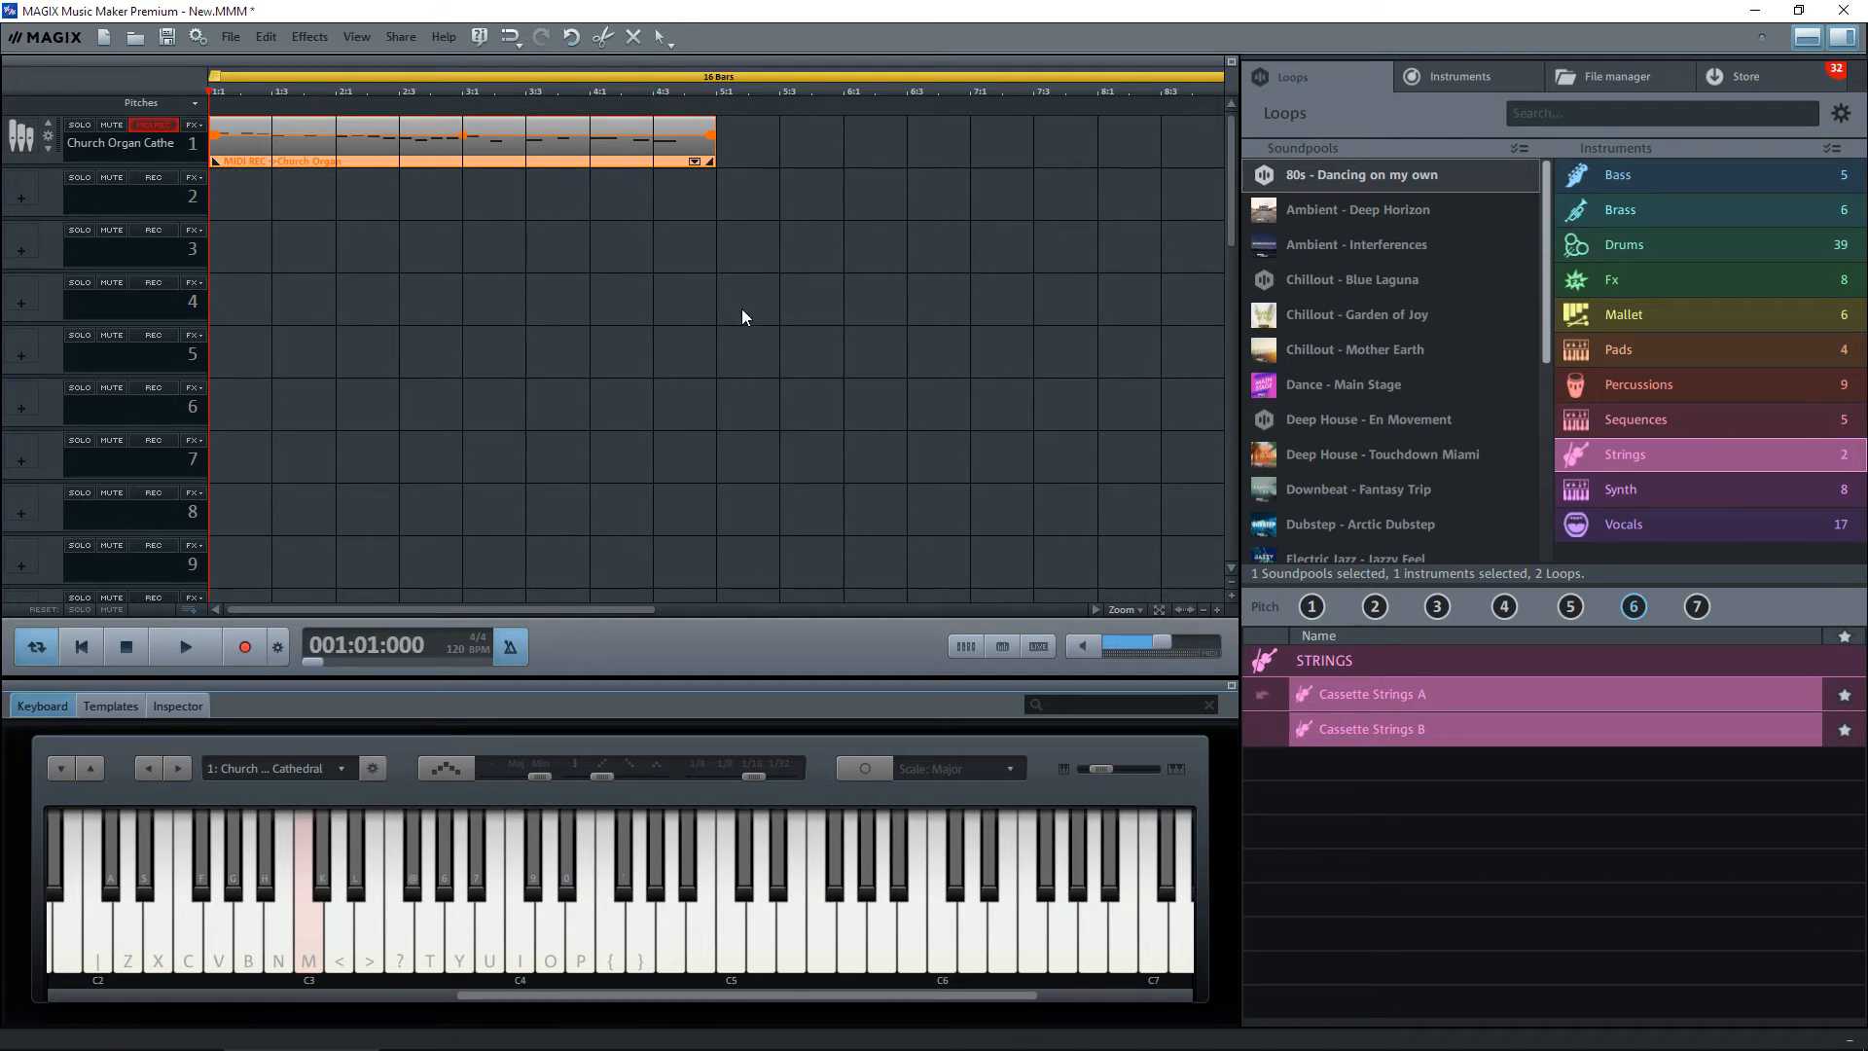
pyautogui.press('space')
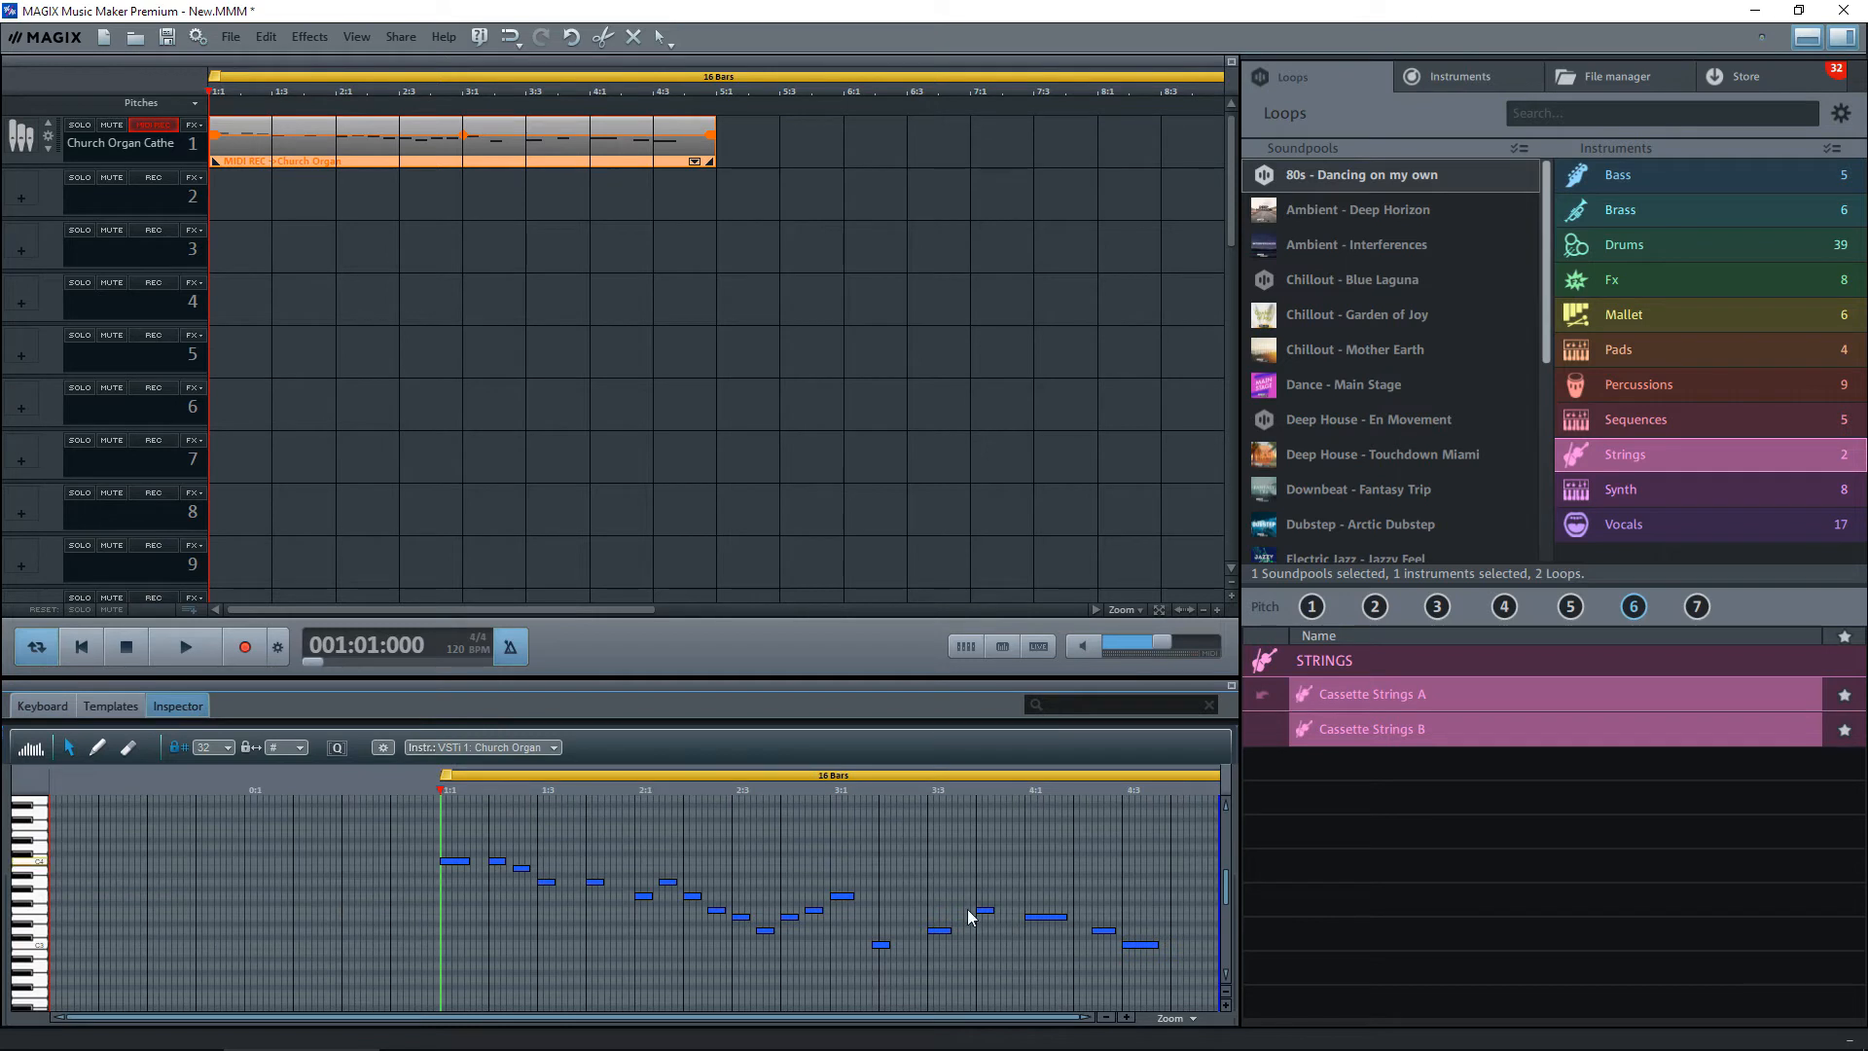
# Lengthen the last note of the melody to one full beat and play the clip from the start.
pyautogui.click(1125, 1017)
pyautogui.click(1126, 1016)
pyautogui.click(1126, 1017)
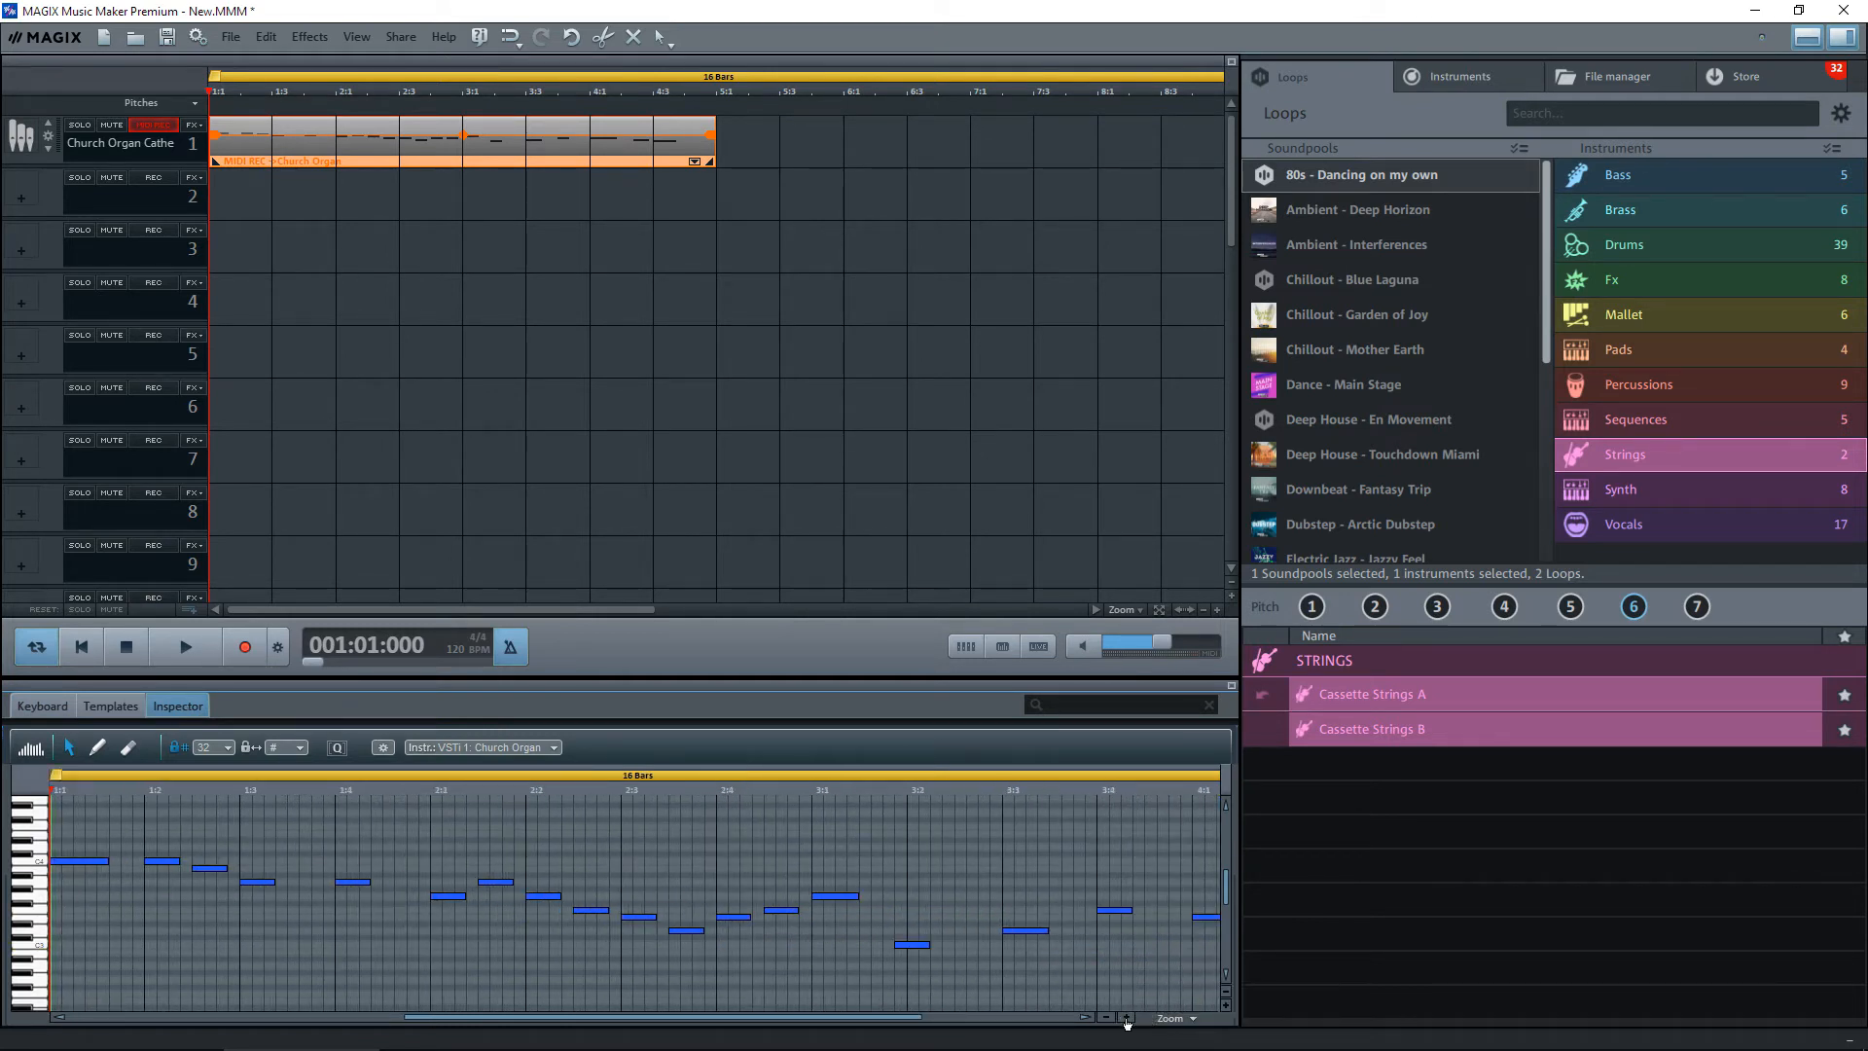
pyautogui.click(1125, 1016)
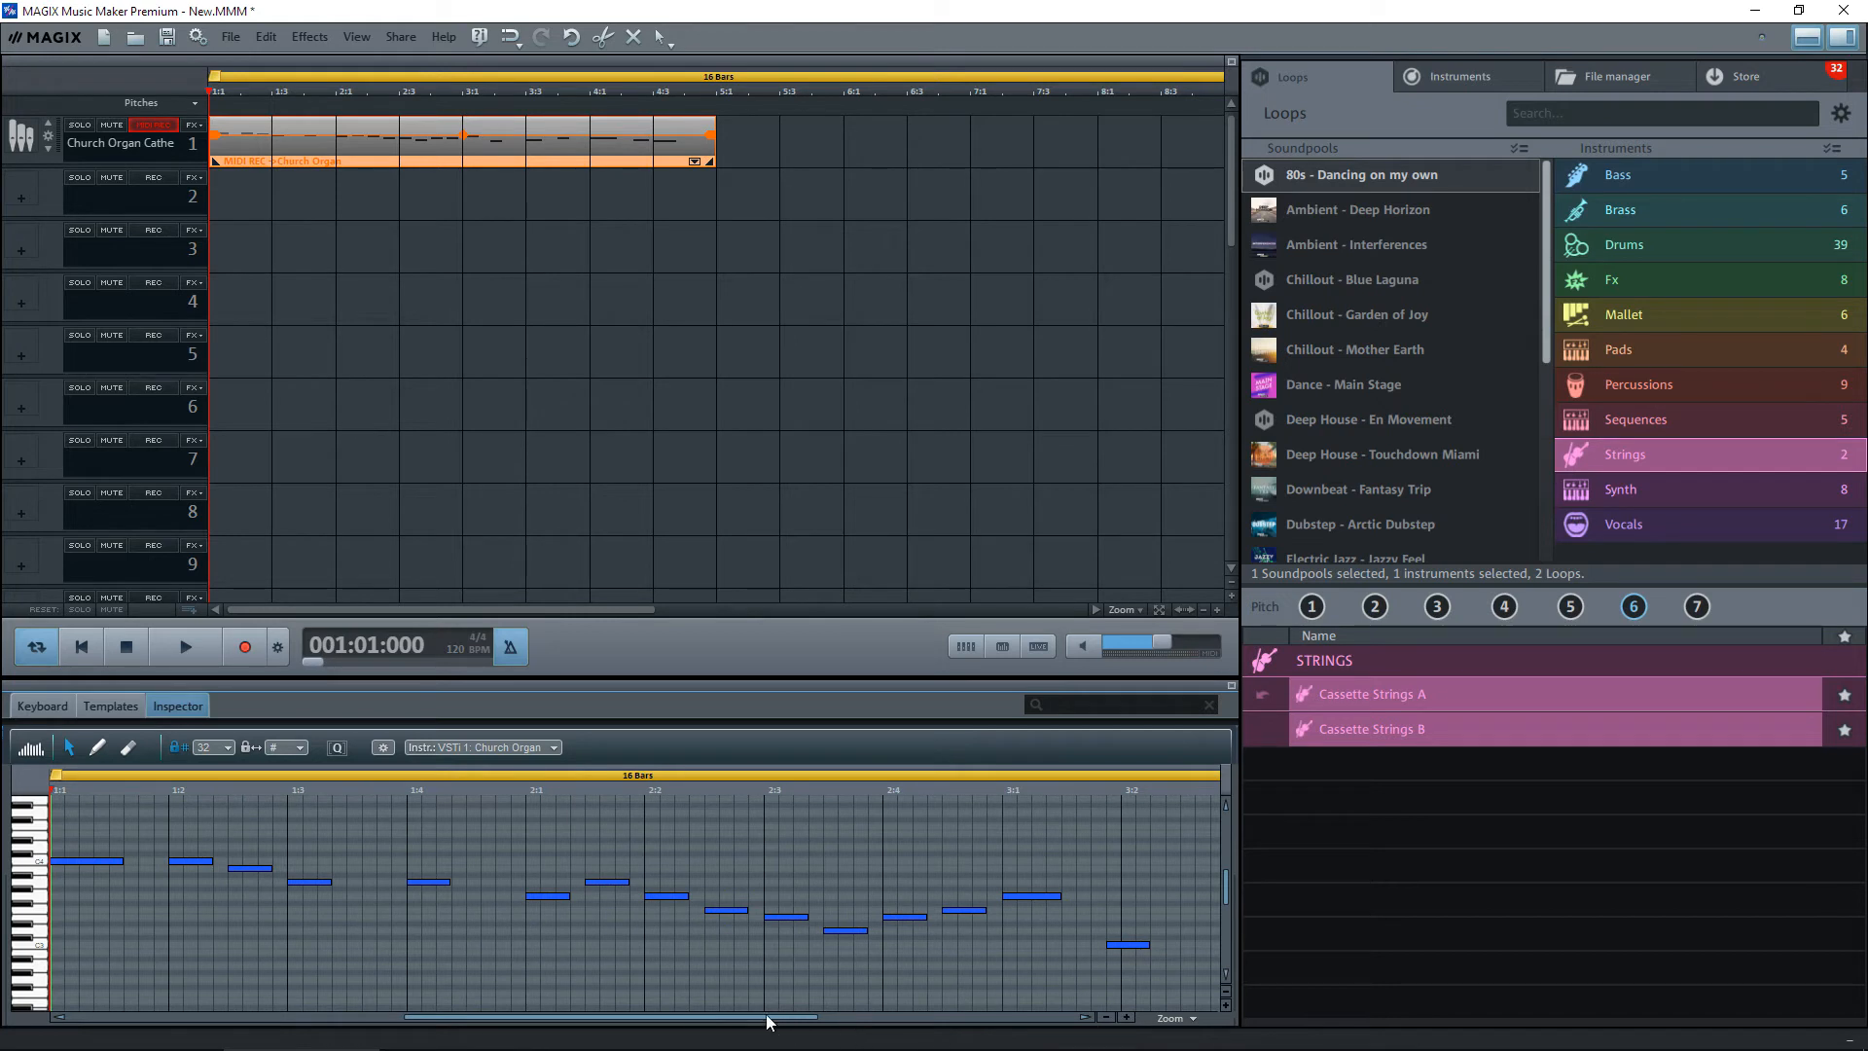
pyautogui.moveTo(767, 1017); pyautogui.dragTo(1125, 1021)
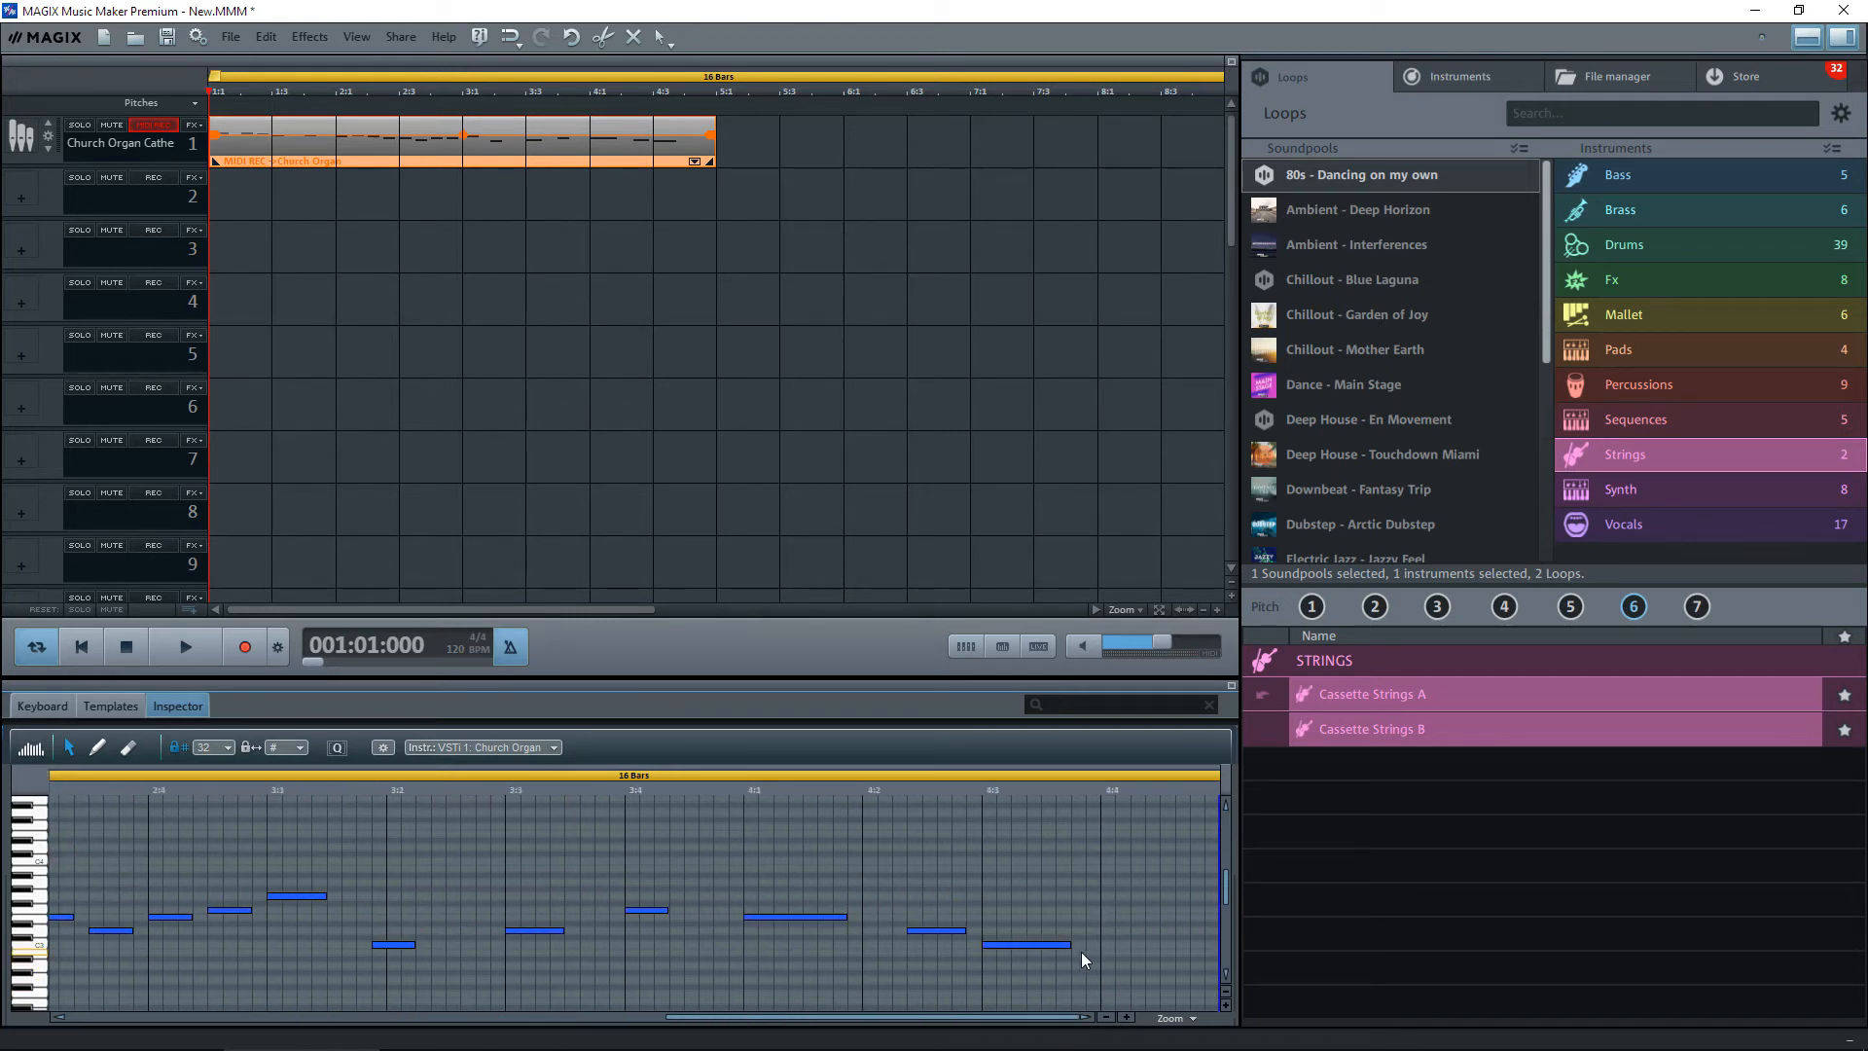
pyautogui.moveTo(1069, 943); pyautogui.dragTo(1097, 943)
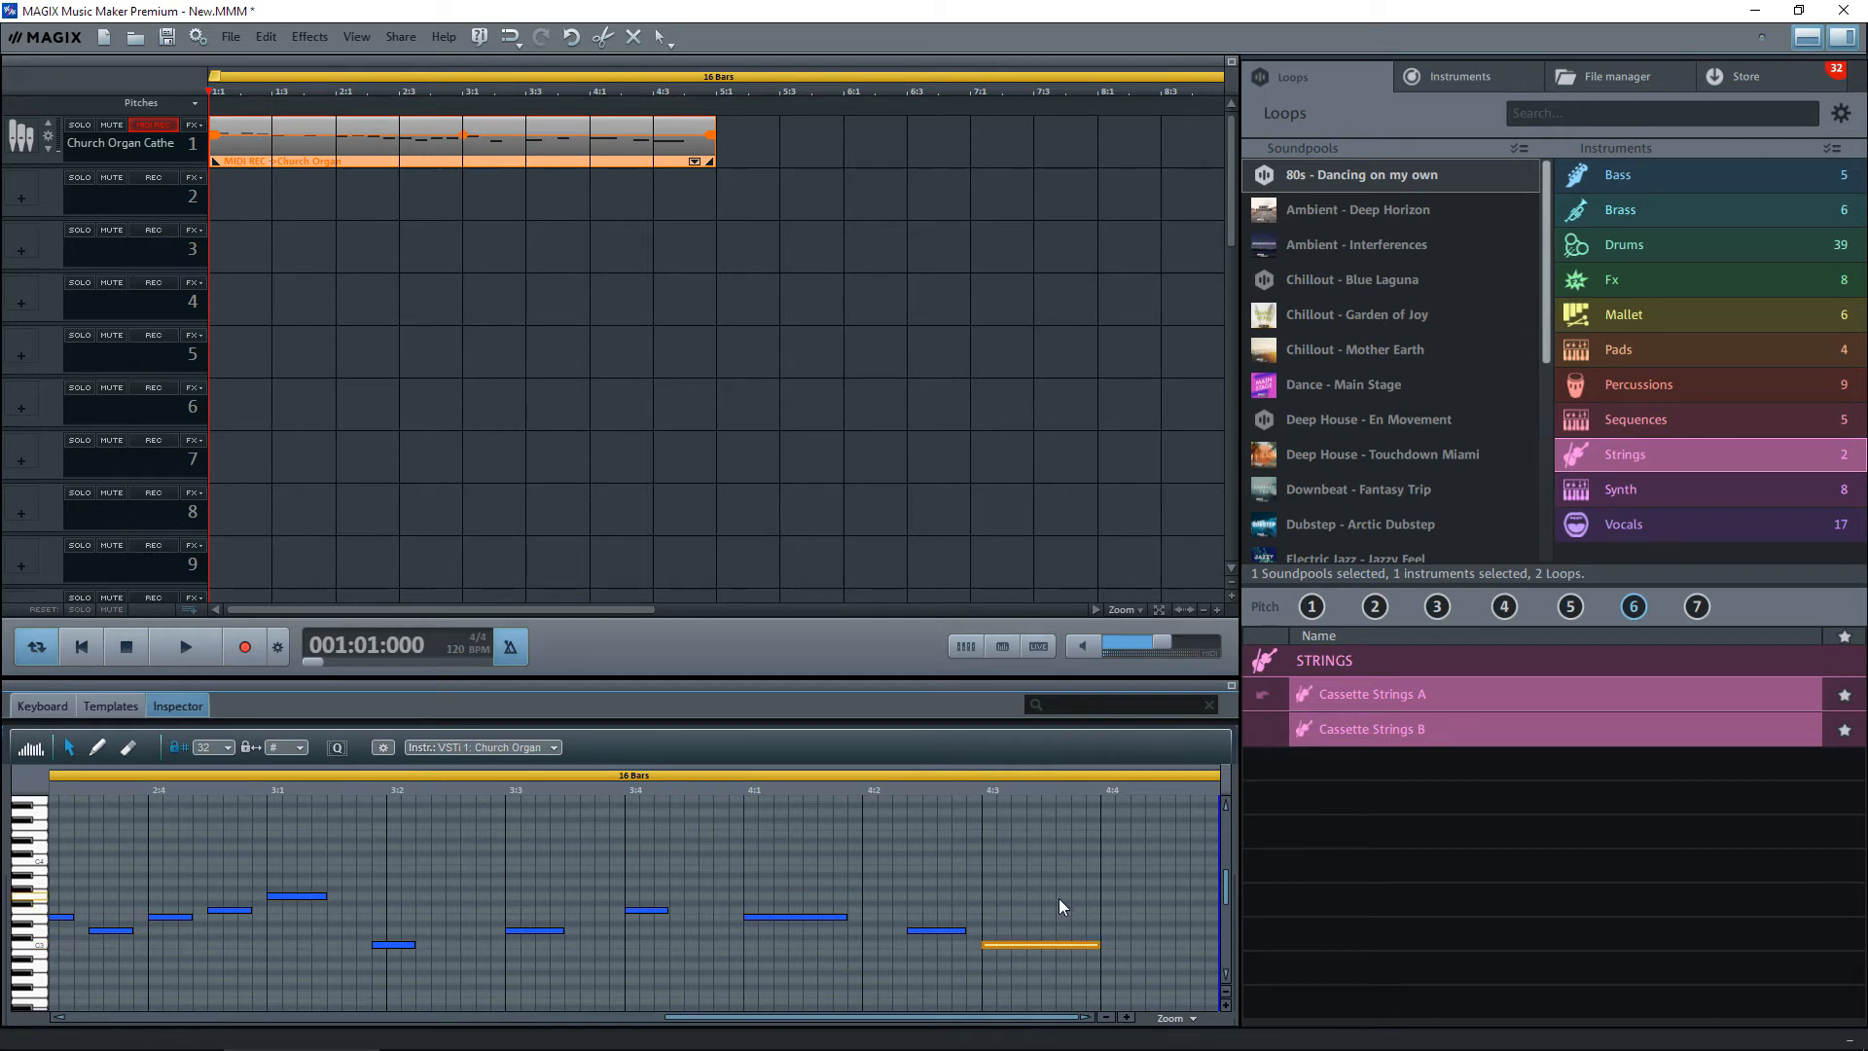
pyautogui.click(39, 704)
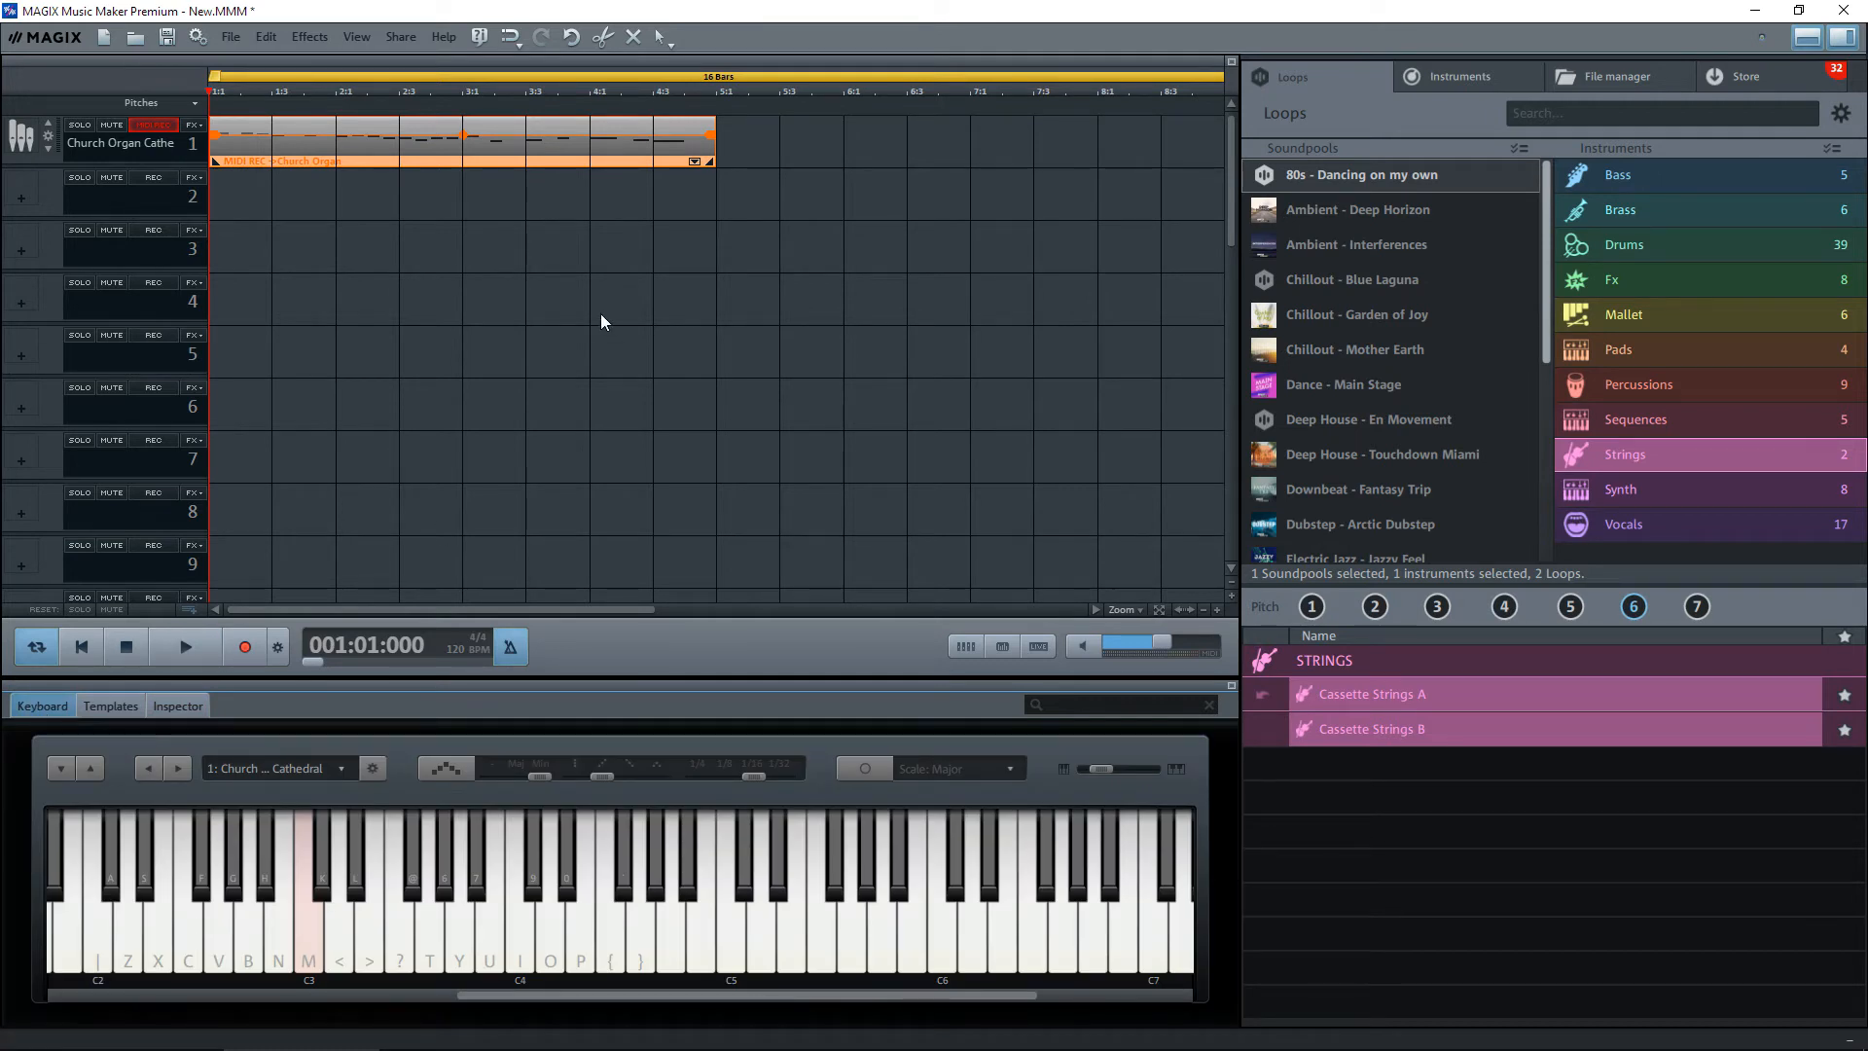
pyautogui.press('space')
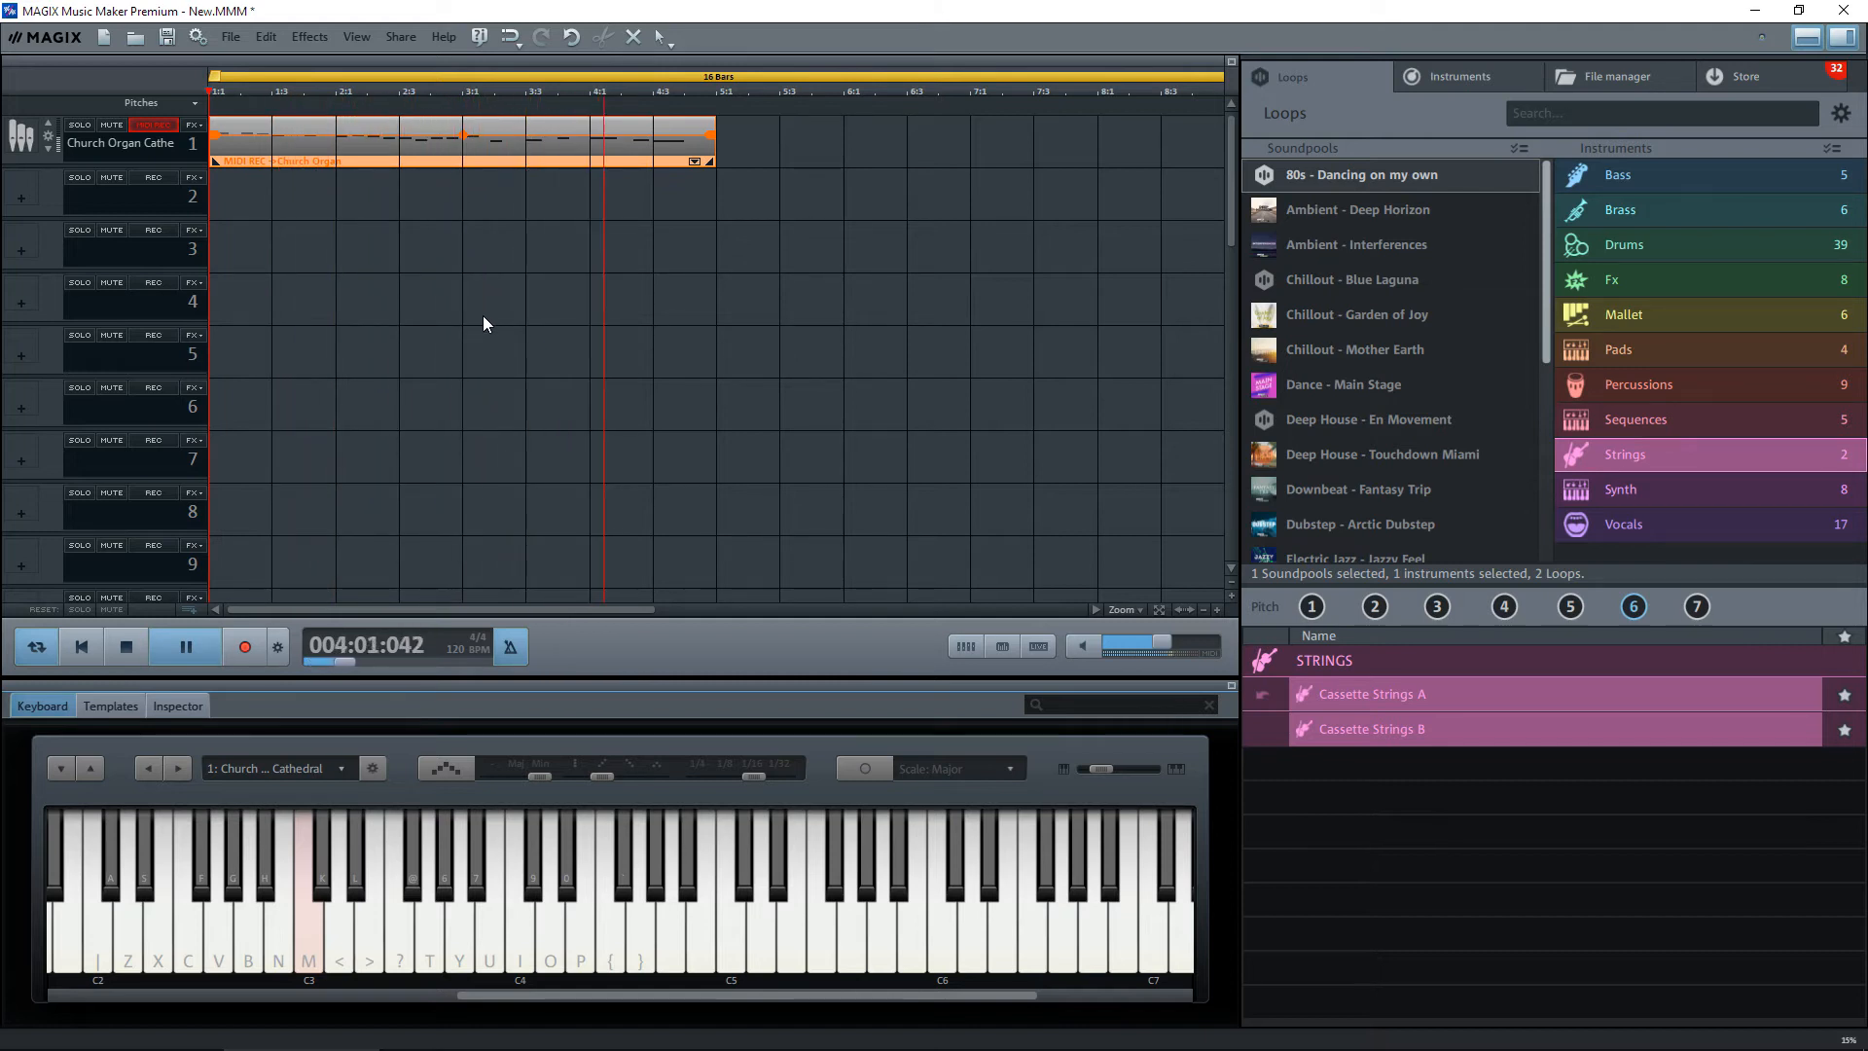
pyautogui.press('space')
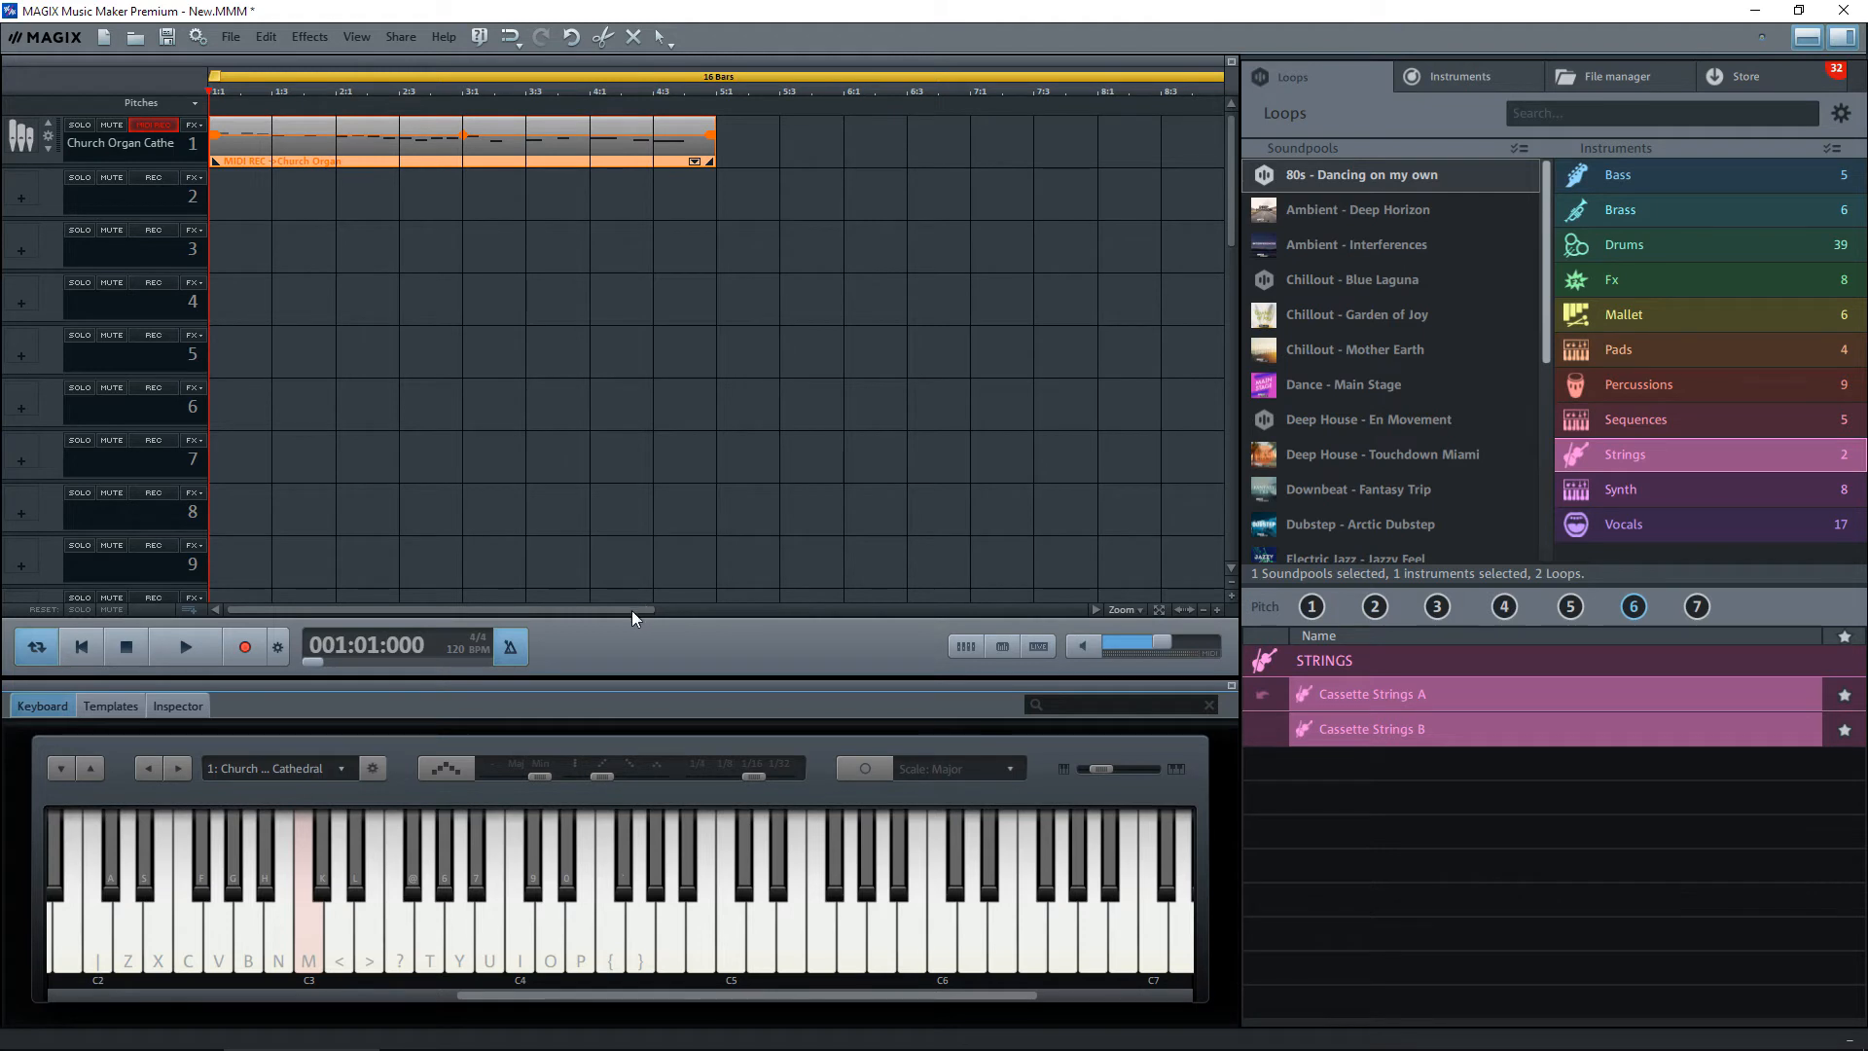
# Shorten the playback loop range to 4 bars so it ends with the organ clip.
pyautogui.moveTo(632, 609); pyautogui.dragTo(1077, 611)
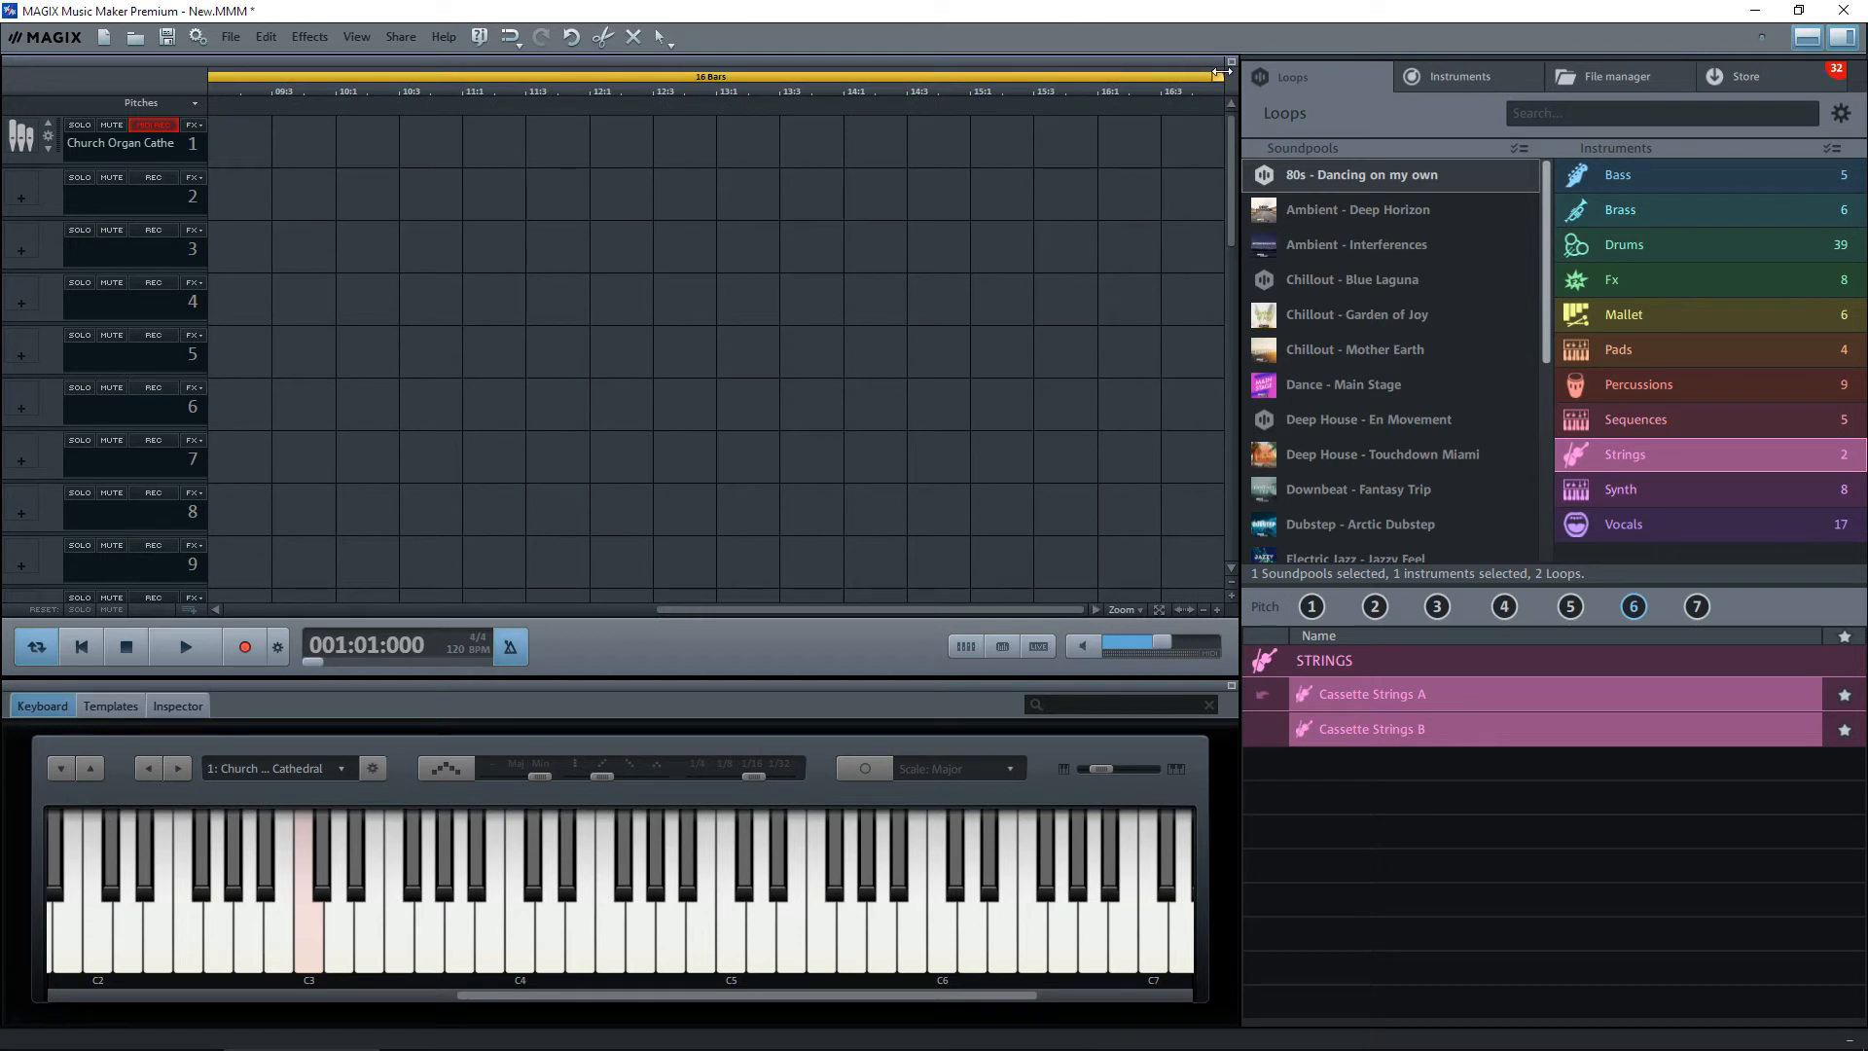
pyautogui.moveTo(1203, 76); pyautogui.dragTo(158, 76)
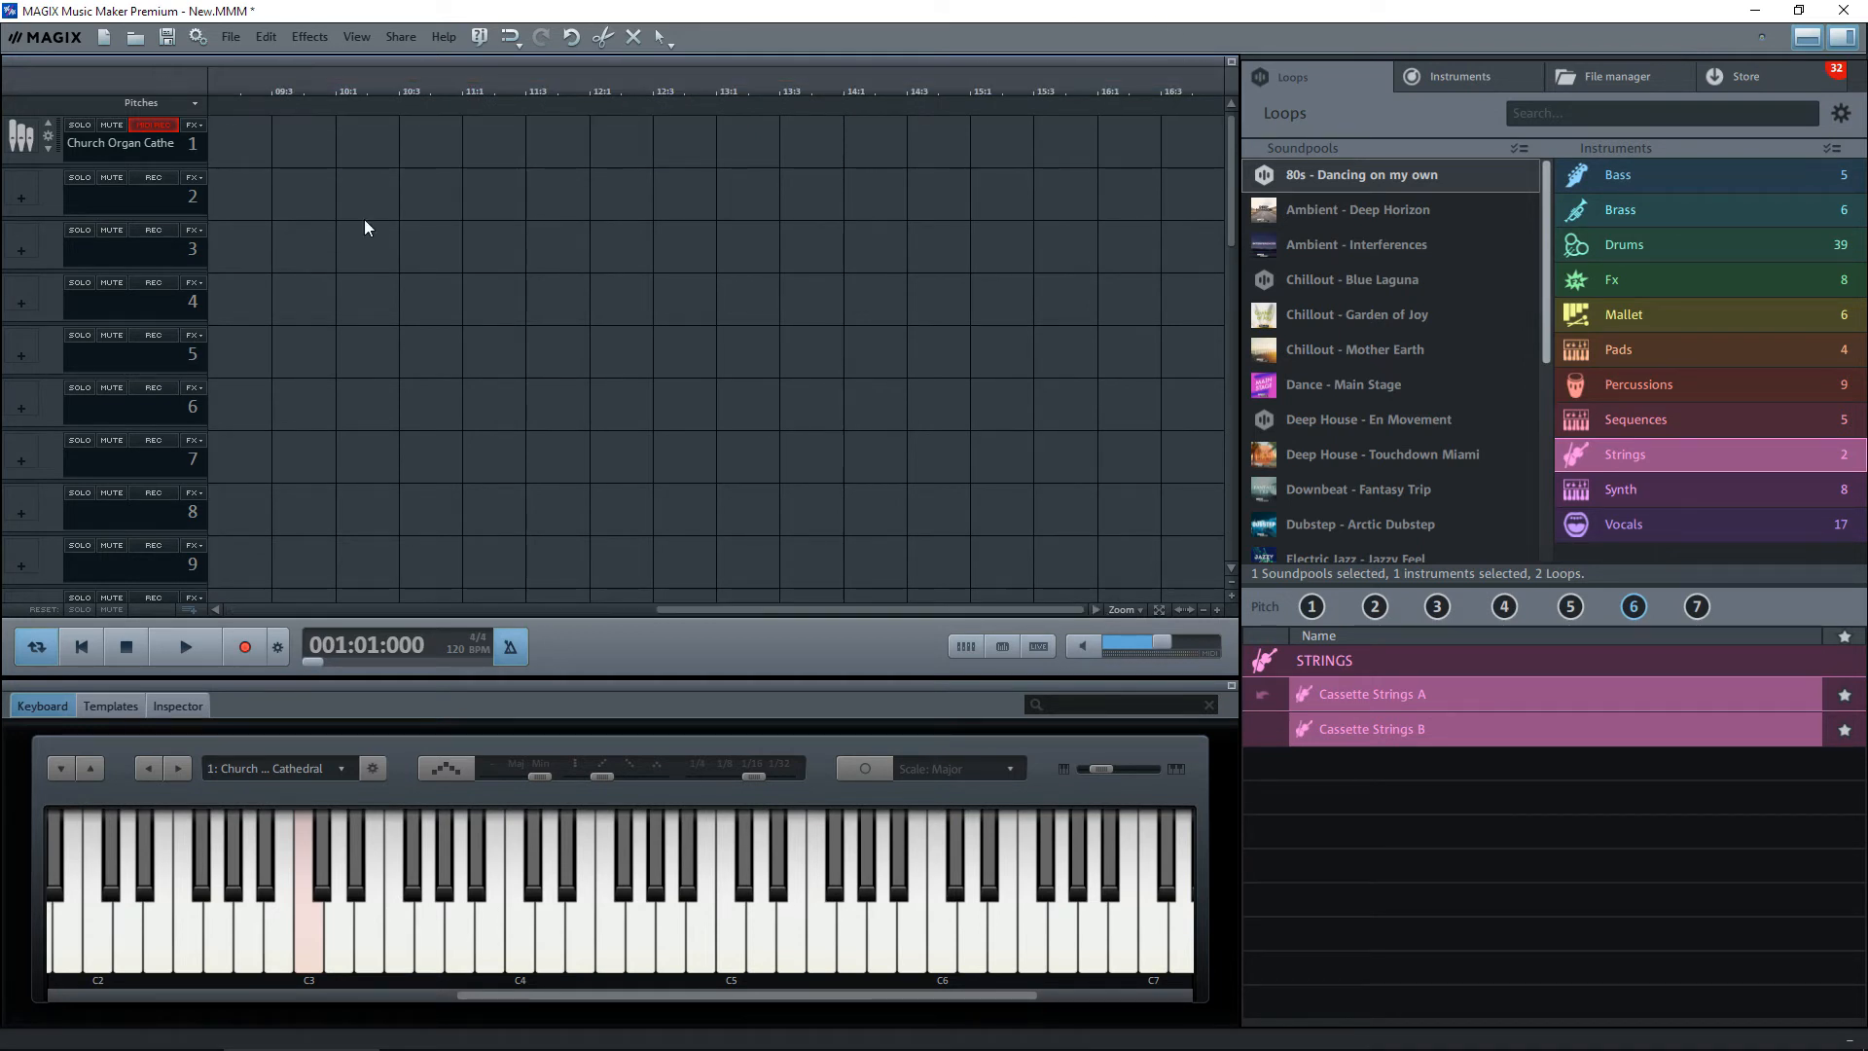
pyautogui.moveTo(834, 609); pyautogui.dragTo(444, 609)
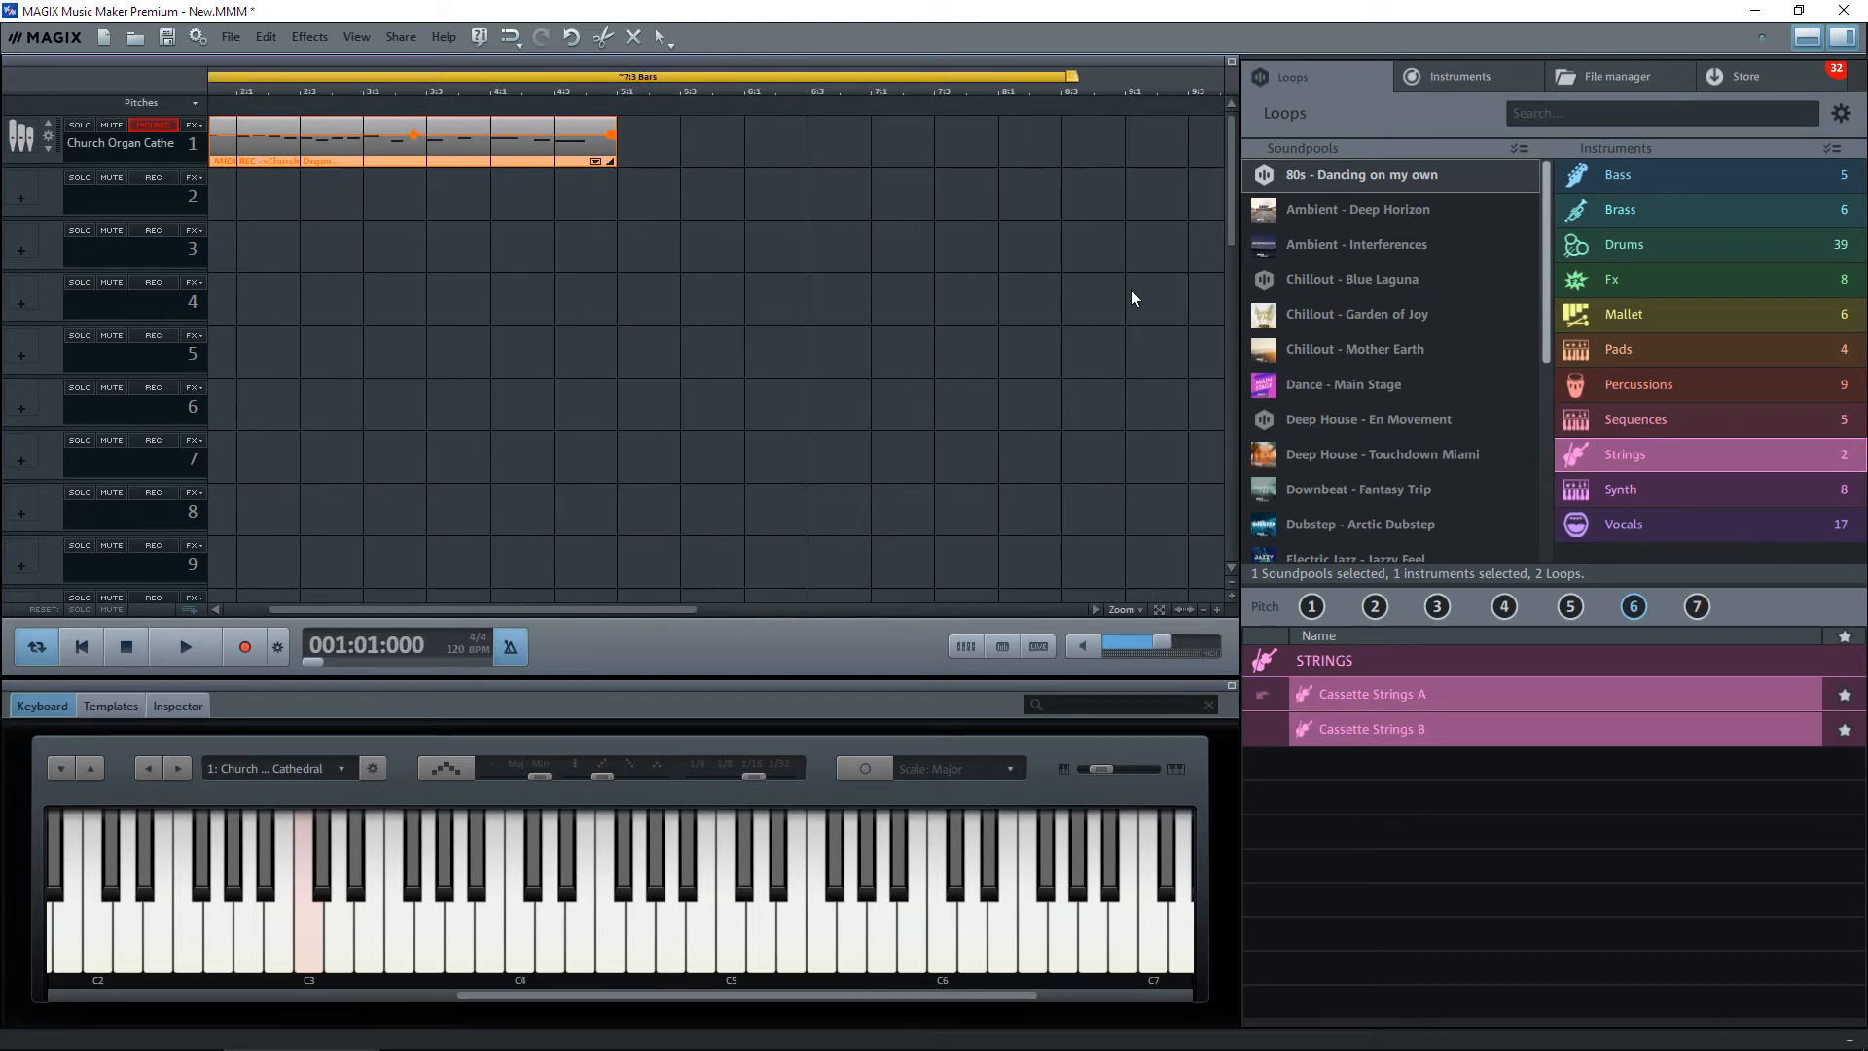
pyautogui.moveTo(1072, 78); pyautogui.dragTo(611, 80)
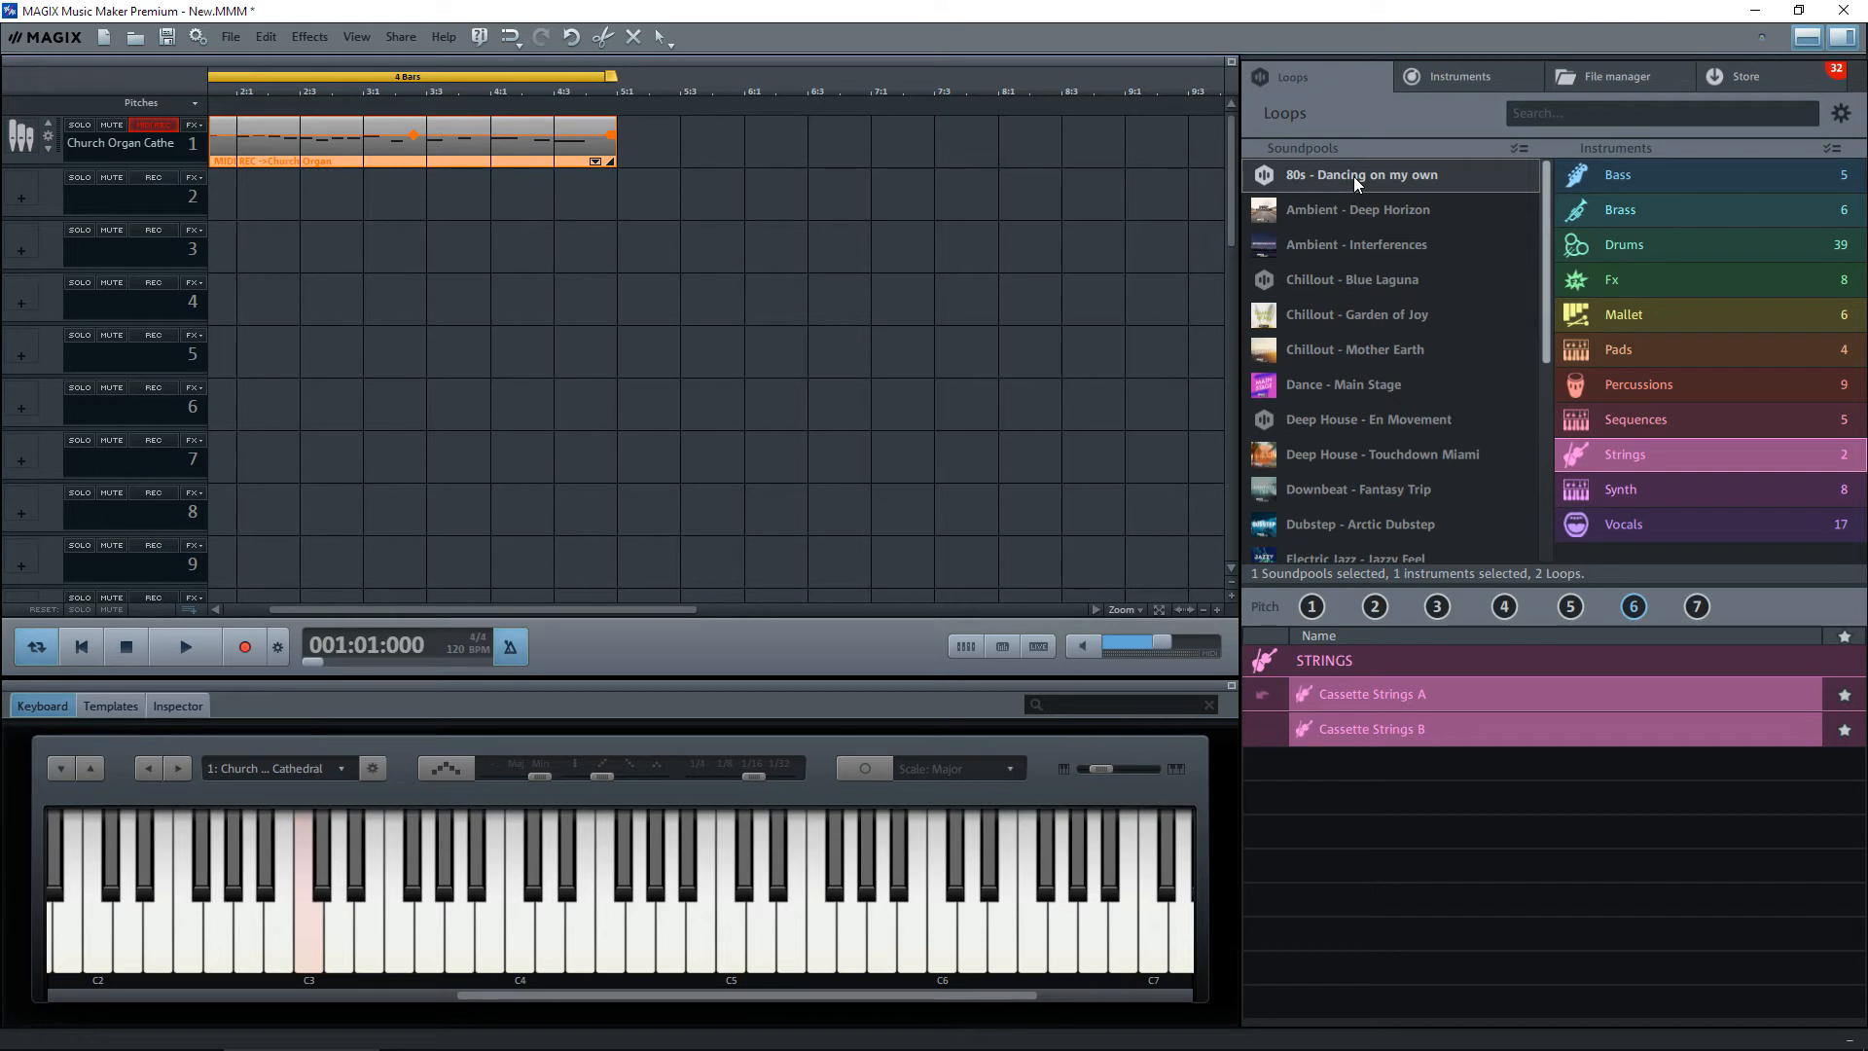
# Preview the Cassette Drums L loop from the Drums instruments and place it on track 2, starting near the end of bar 1.
pyautogui.click(1625, 242)
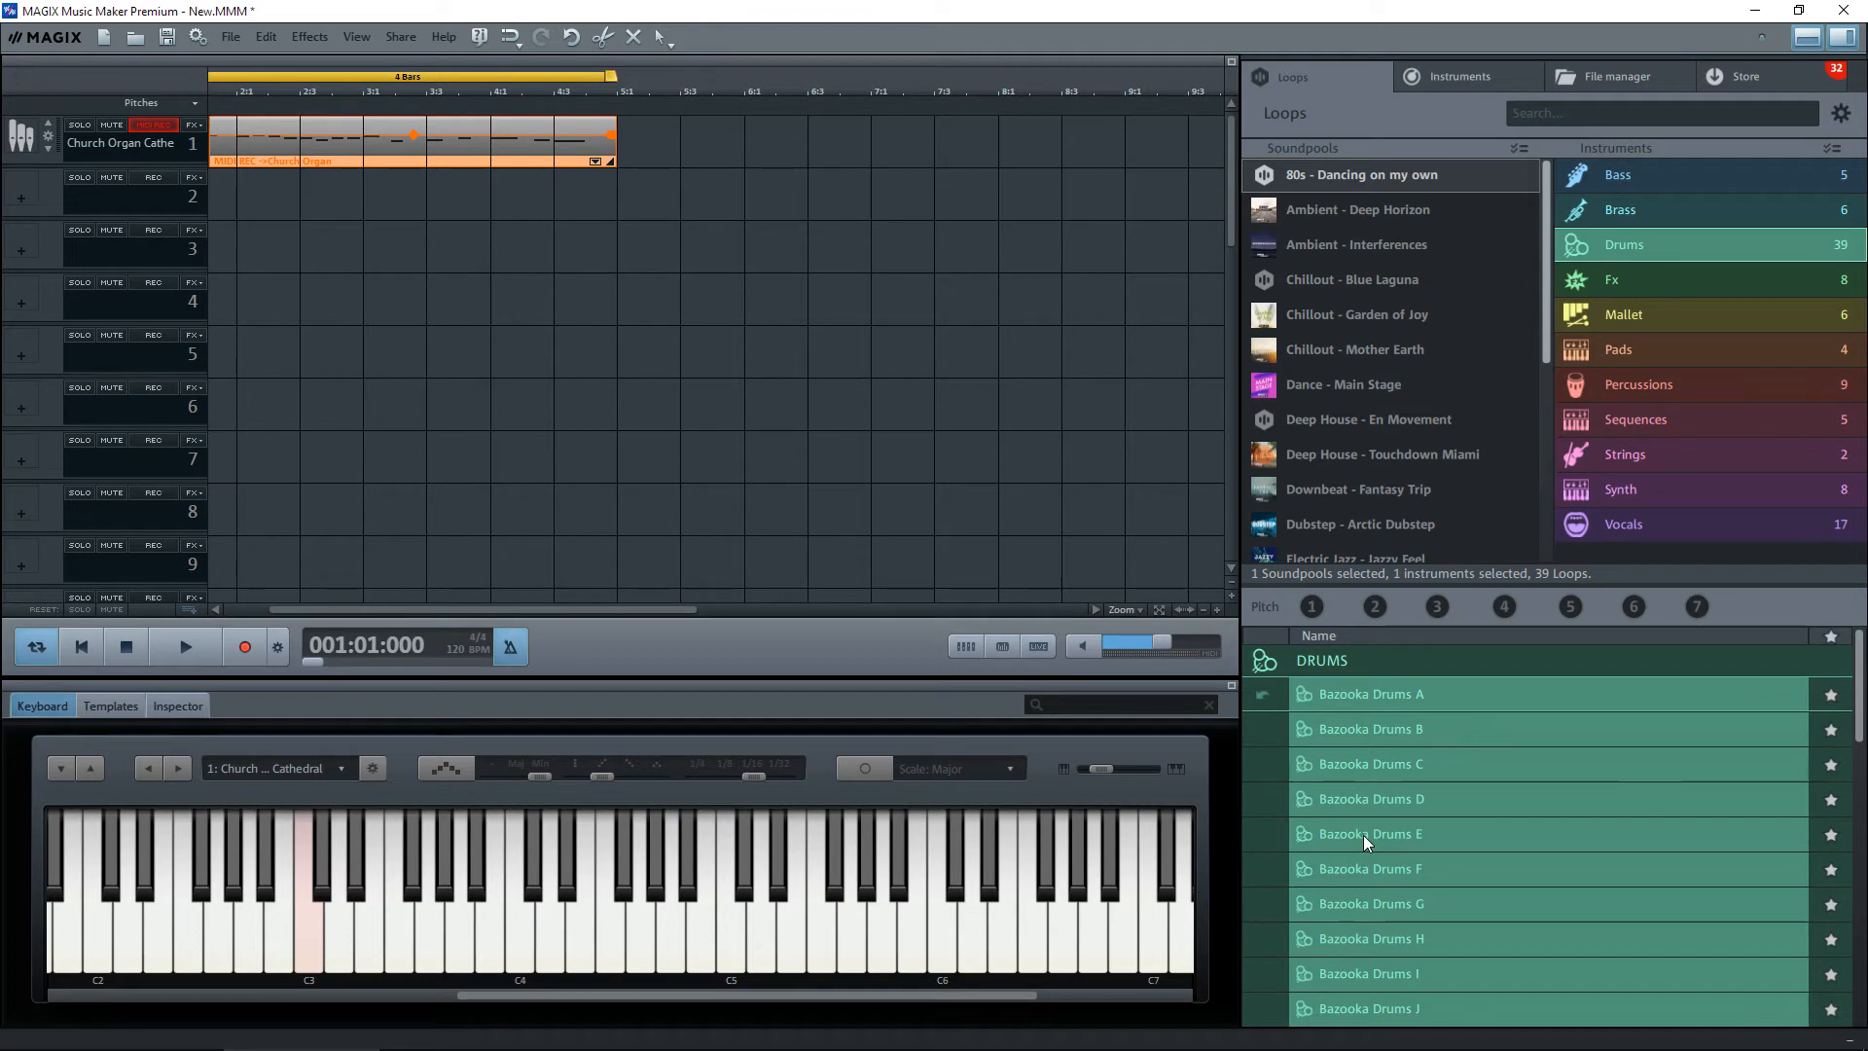
pyautogui.scroll(-4, 1363, 834)
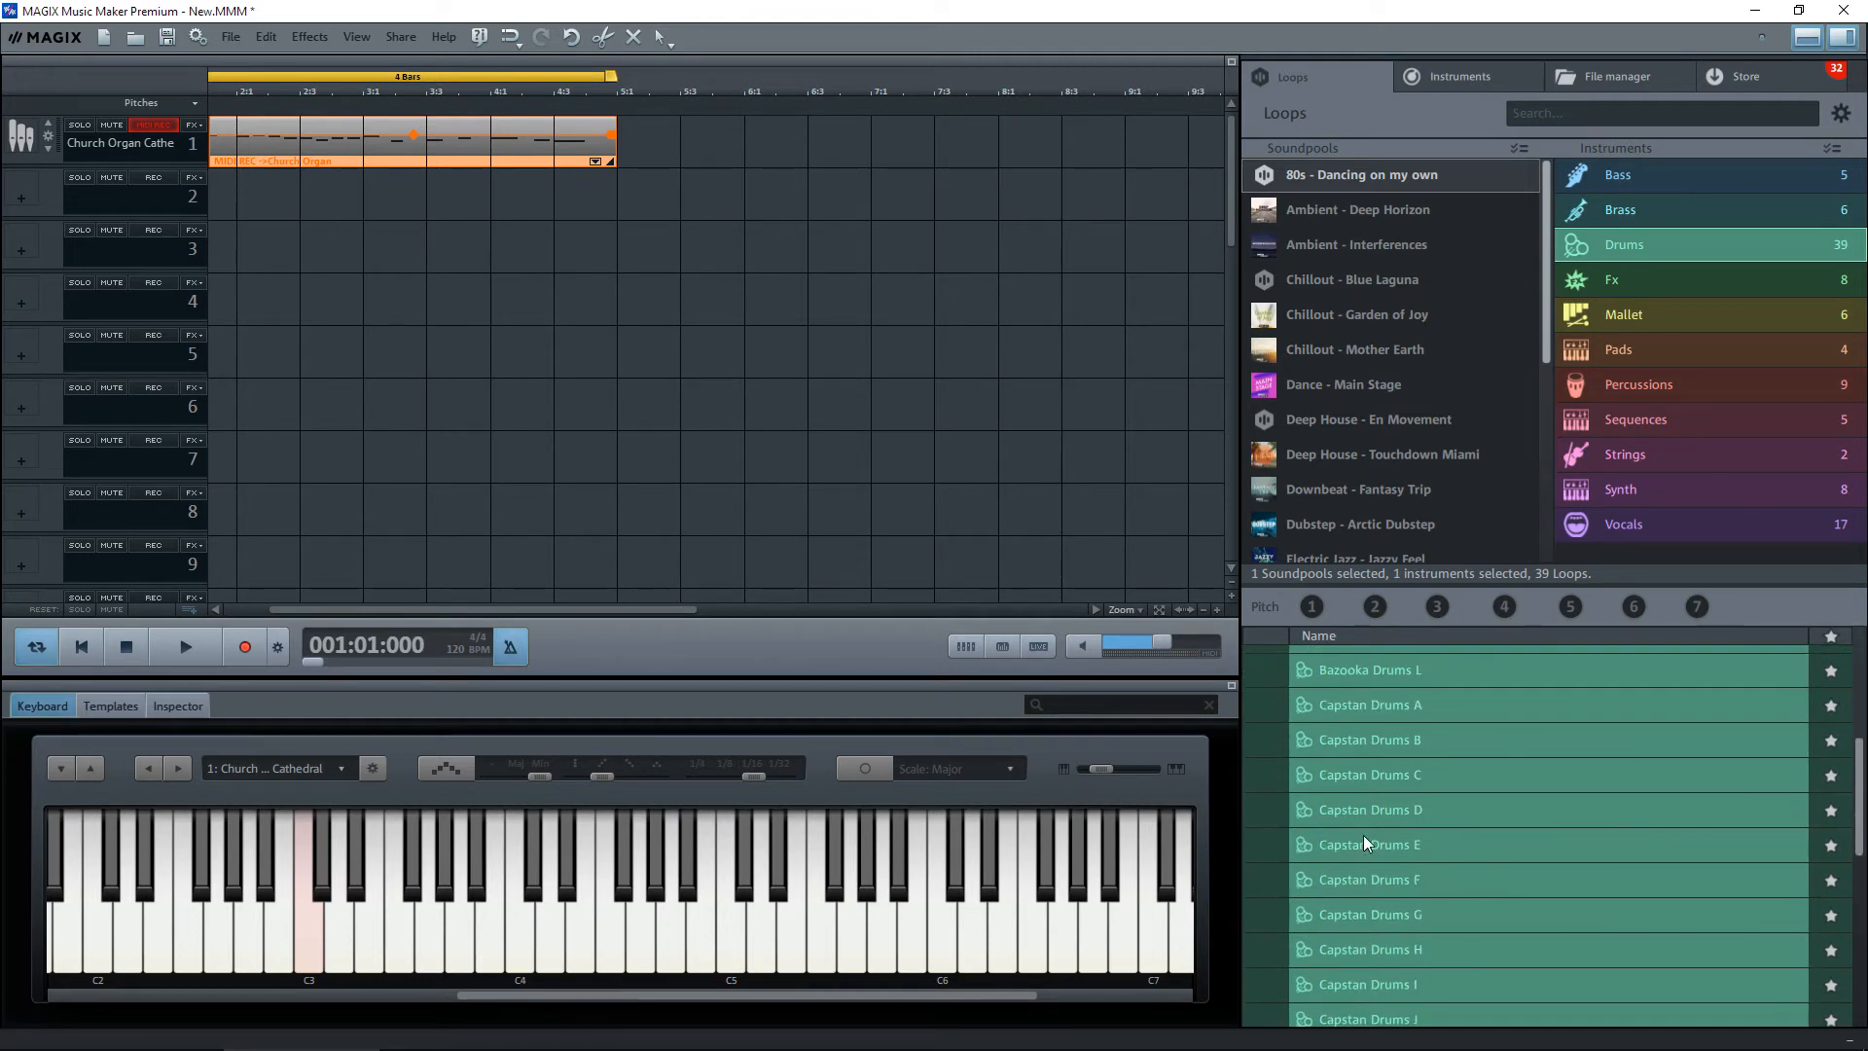
pyautogui.scroll(-3, 1363, 835)
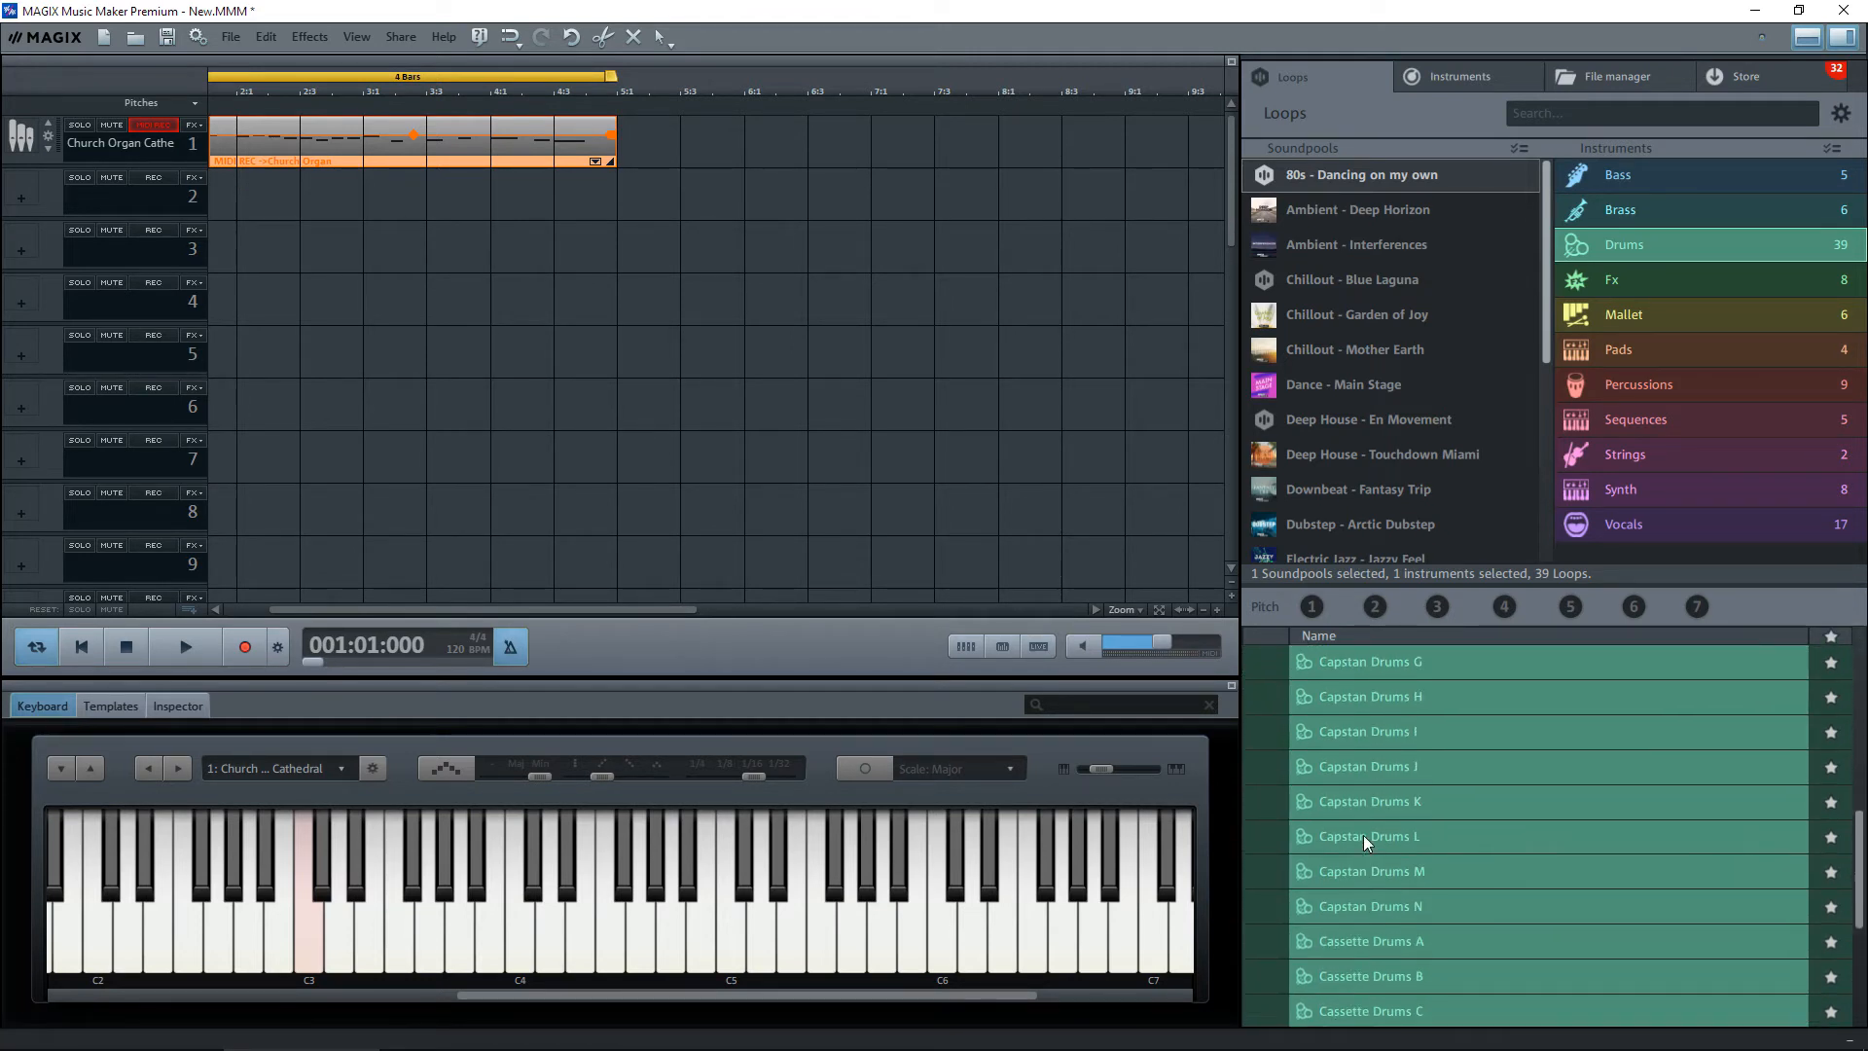
pyautogui.scroll(-4, 1362, 835)
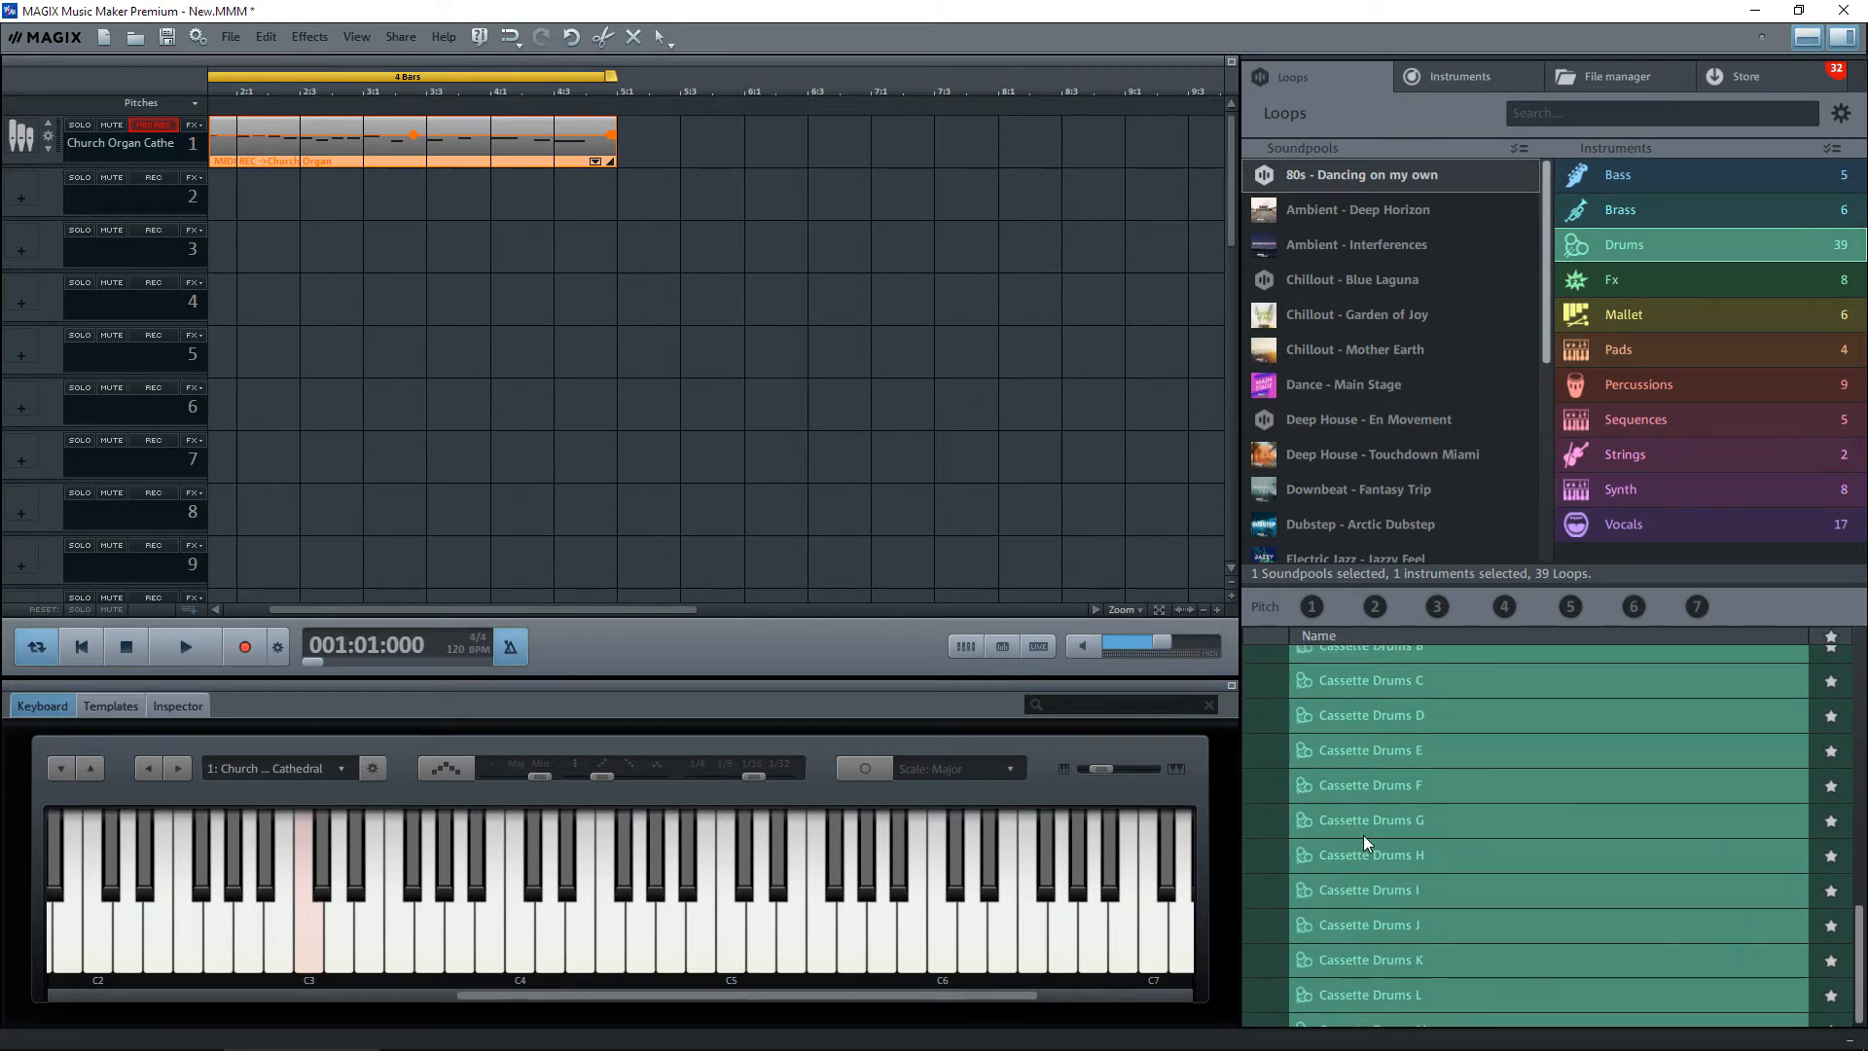
pyautogui.click(1350, 992)
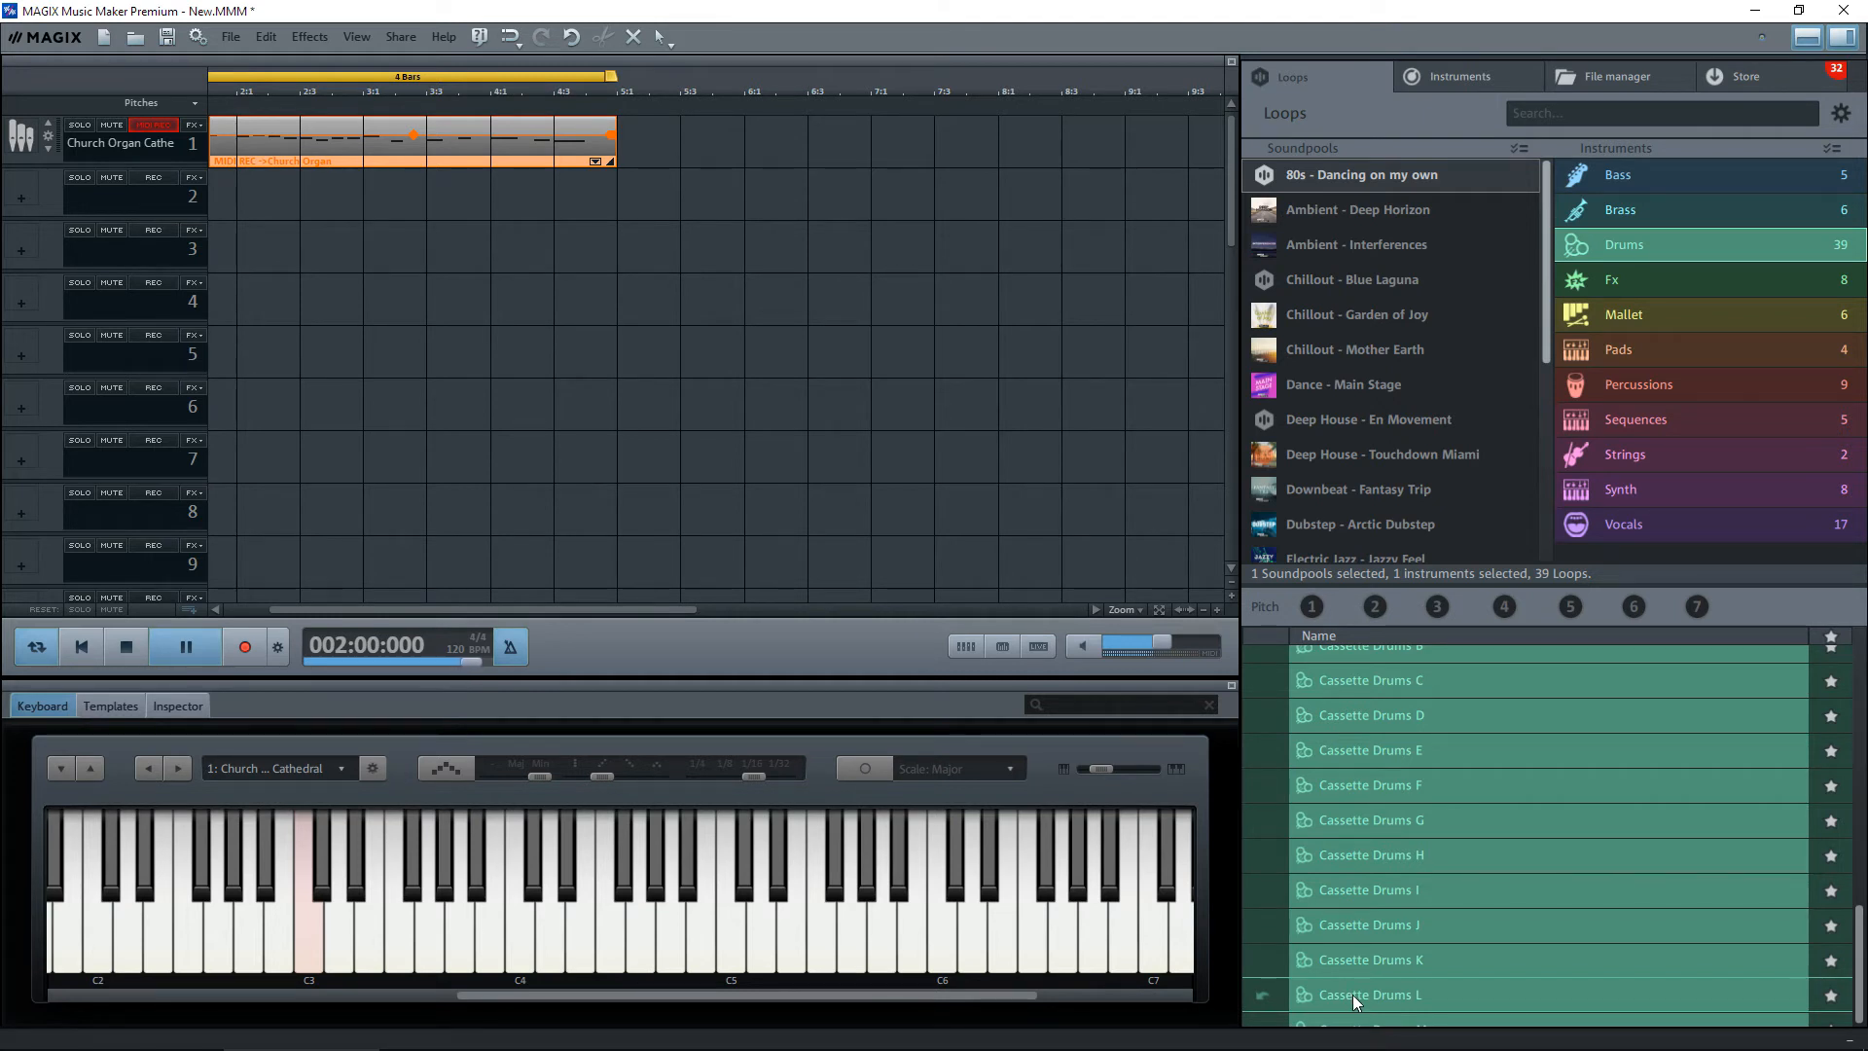
pyautogui.moveTo(1375, 997); pyautogui.dragTo(271, 203)
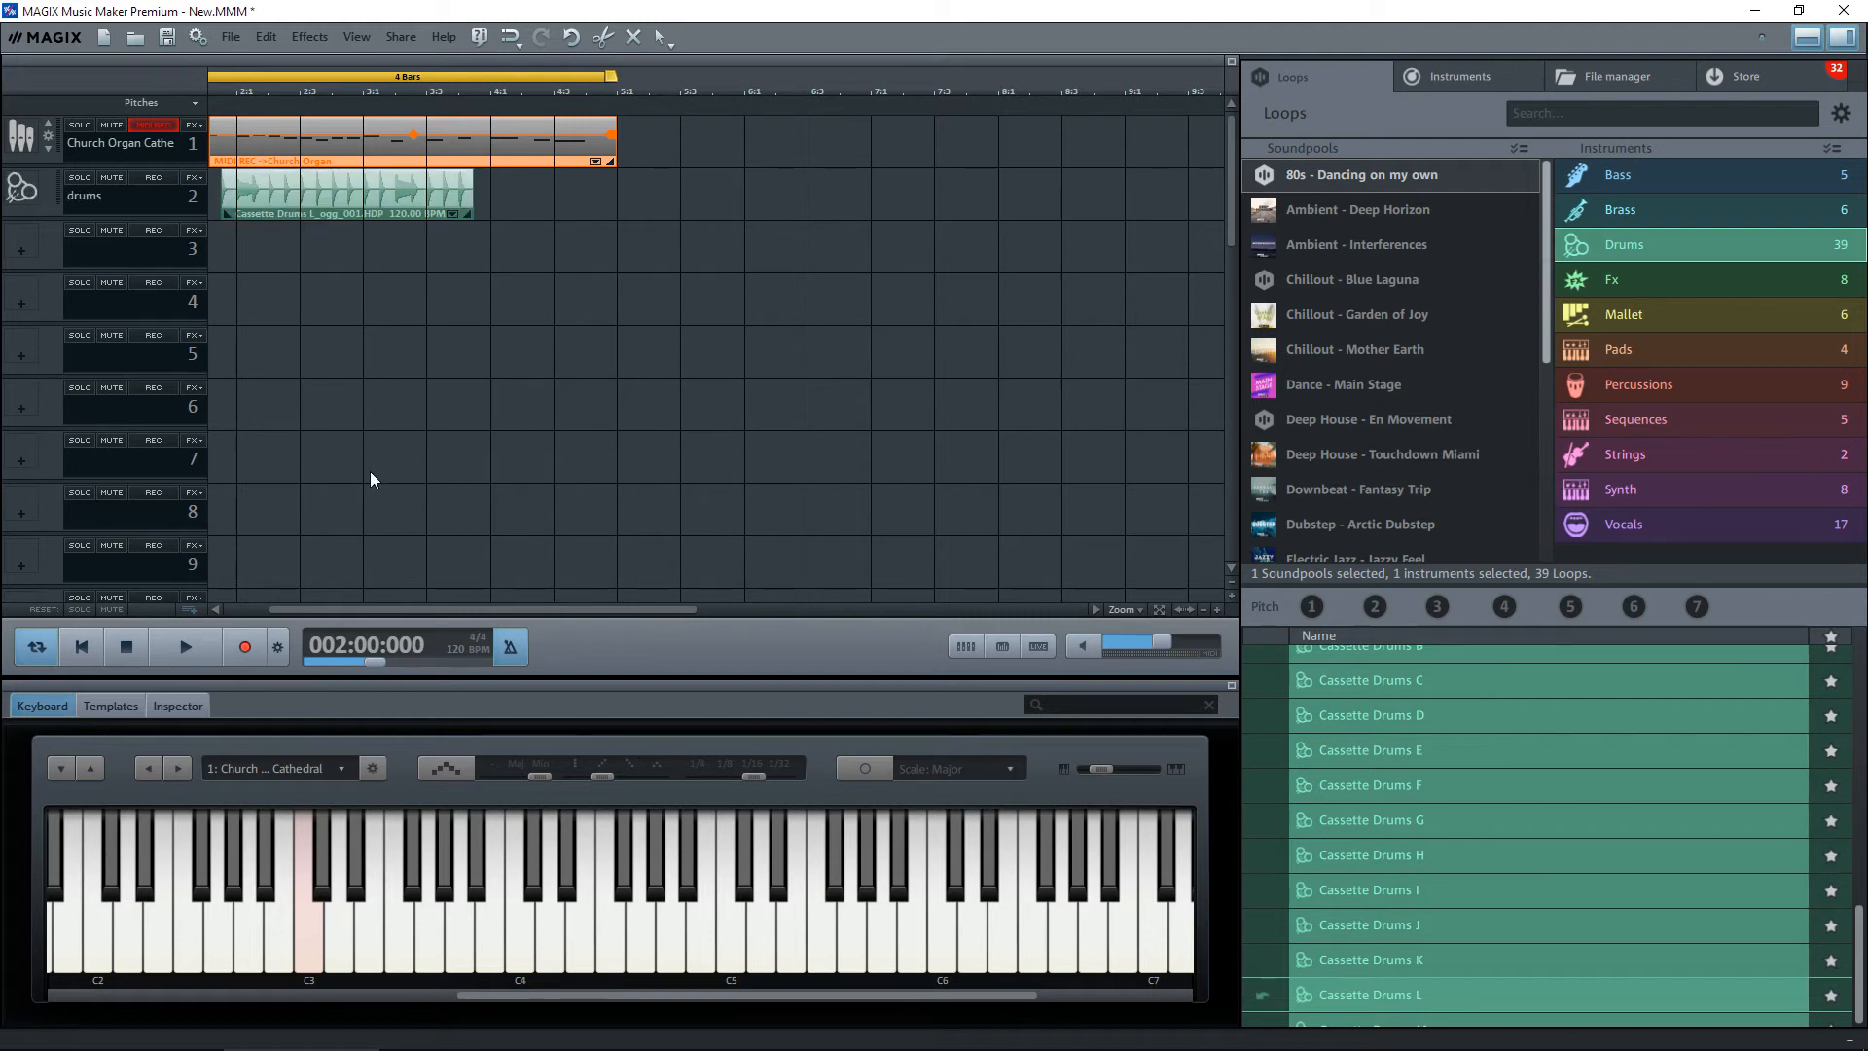
pyautogui.moveTo(397, 609); pyautogui.dragTo(232, 593)
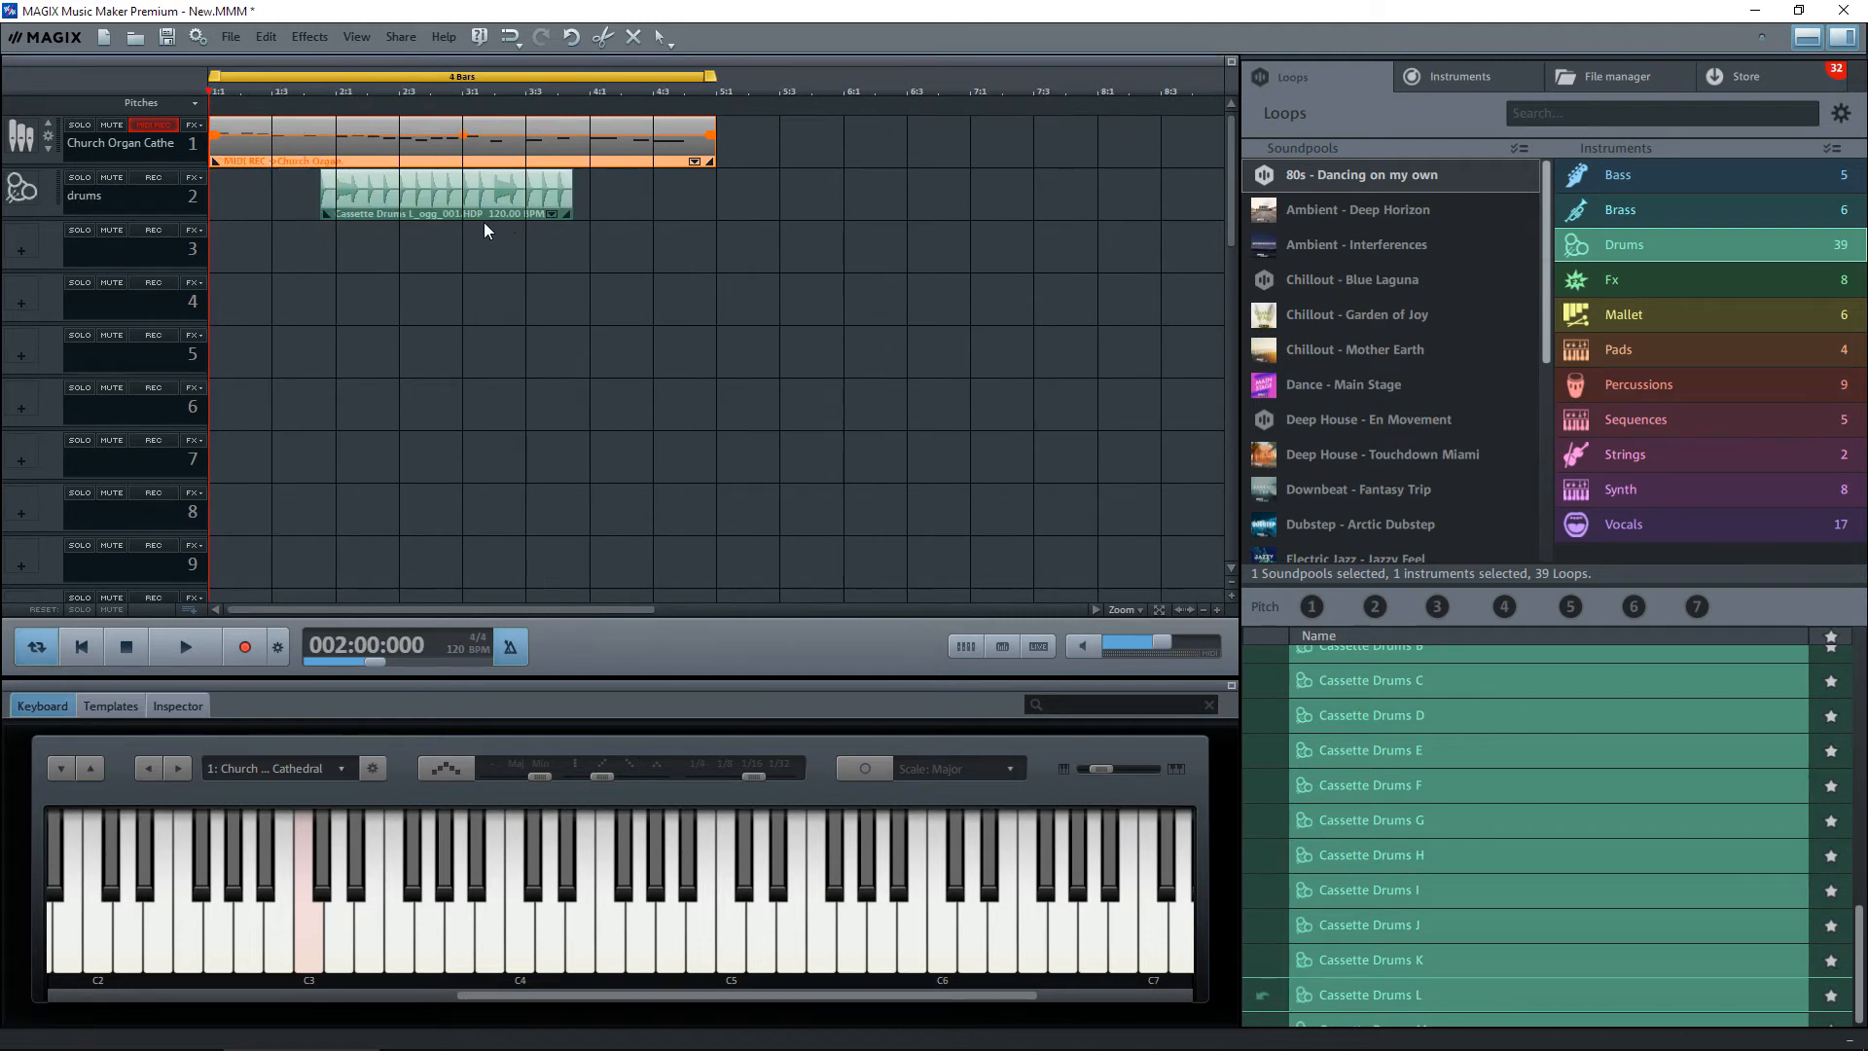
# Move the Cassette Drums L clip on track 2 to the start of bar 1 and loop it out to four bars.
pyautogui.moveTo(500, 208); pyautogui.dragTo(364, 201)
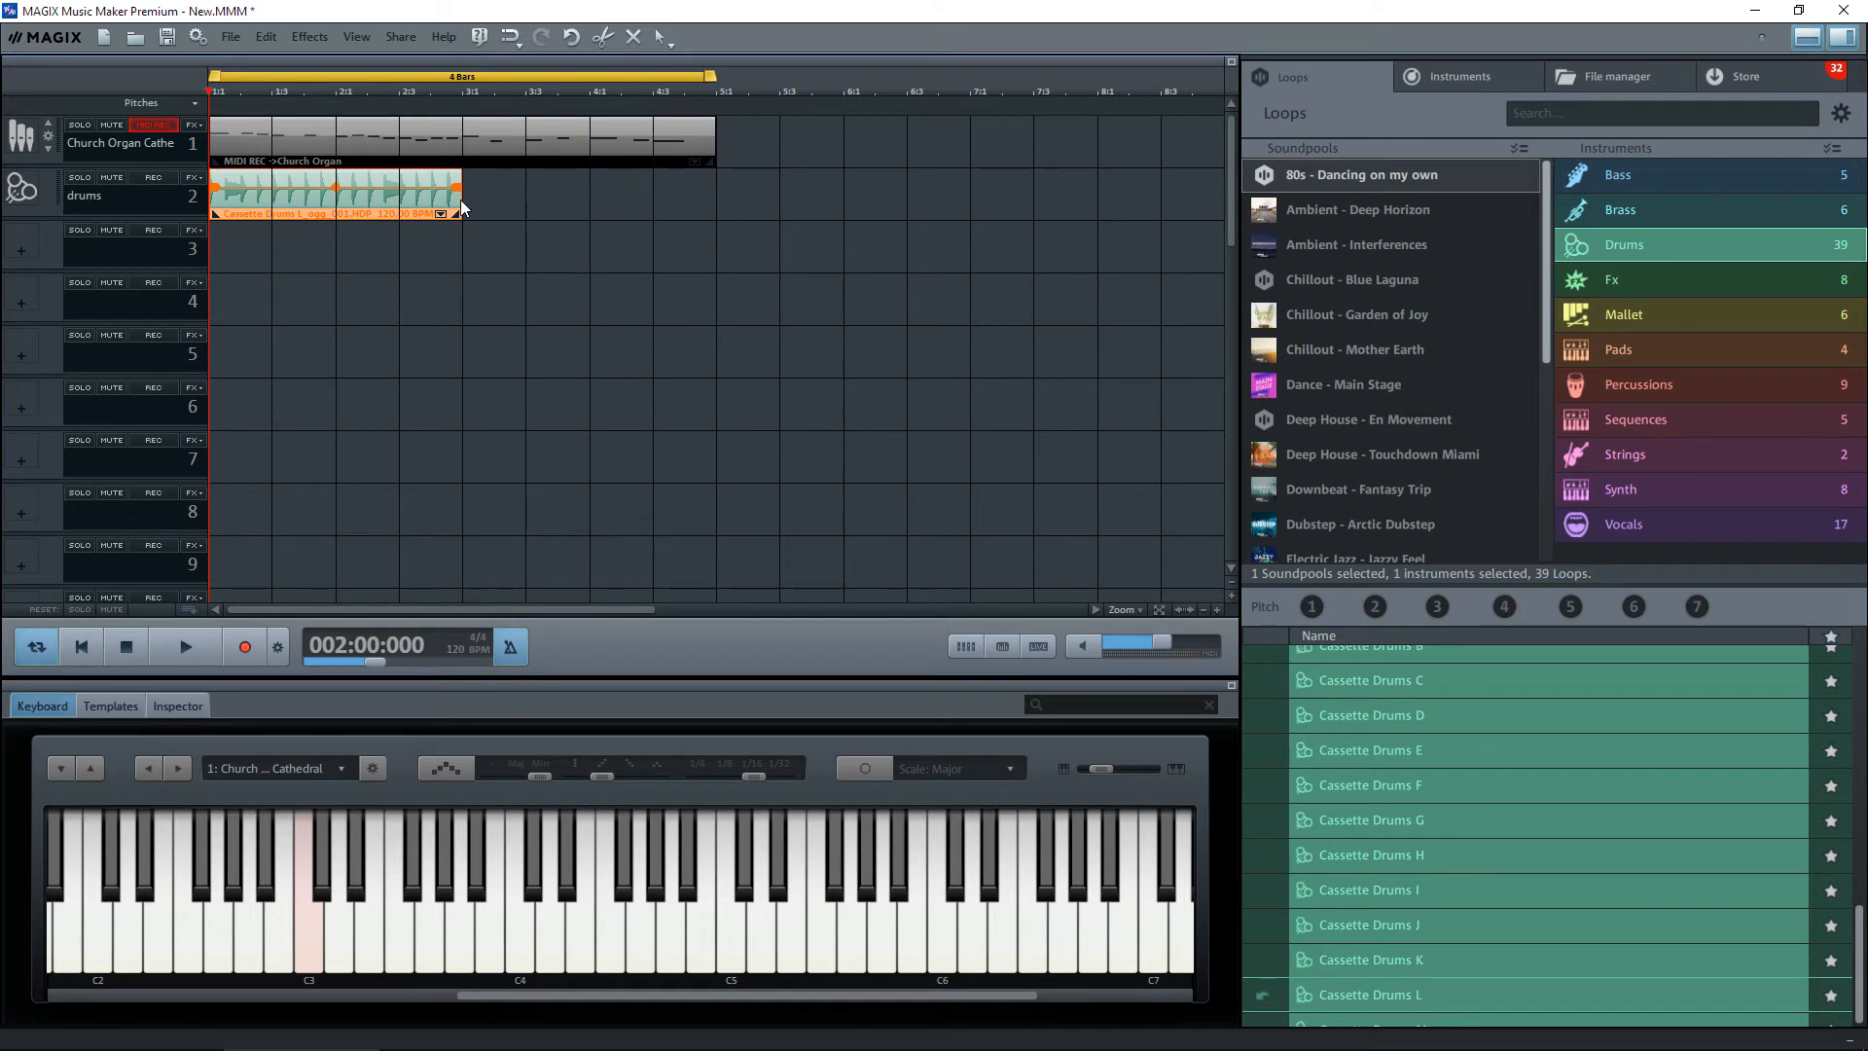
pyautogui.moveTo(459, 201); pyautogui.dragTo(709, 198)
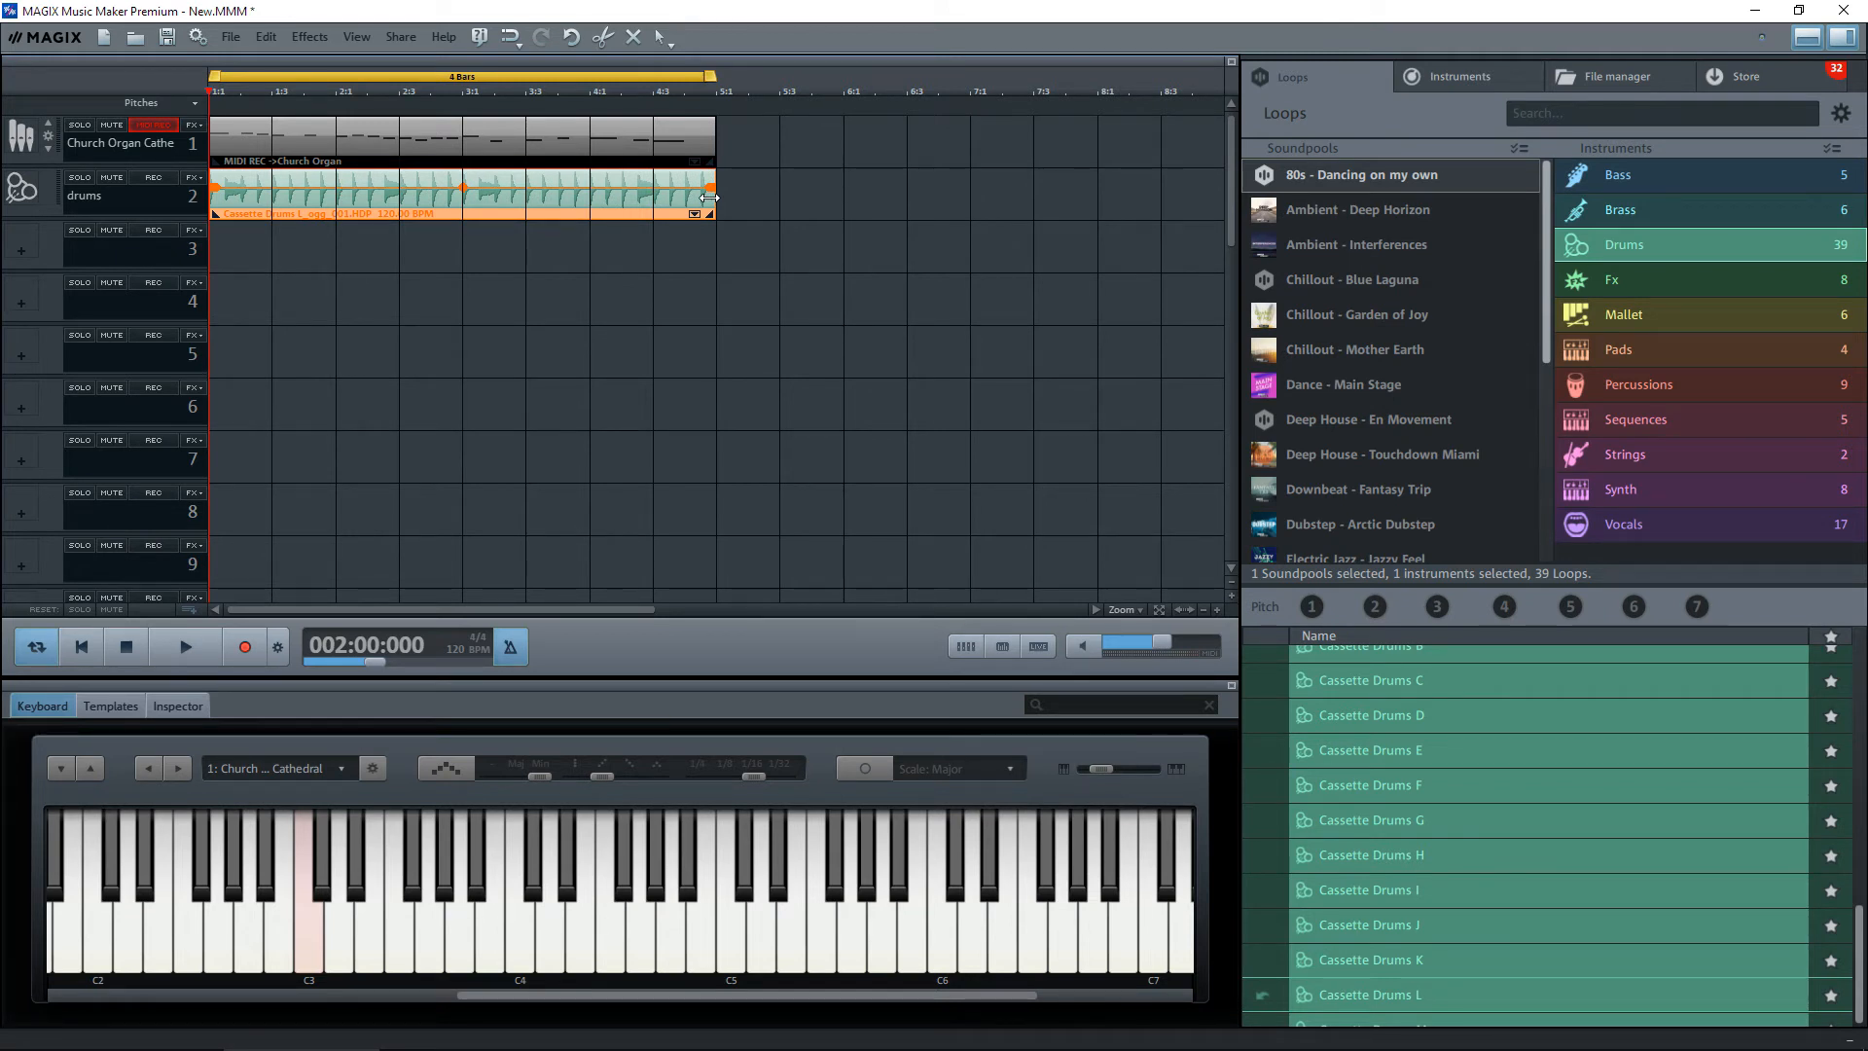
# Preview Cassette Drums D, place it at the start of track 3, and loop it out to four bars.
pyautogui.click(1345, 710)
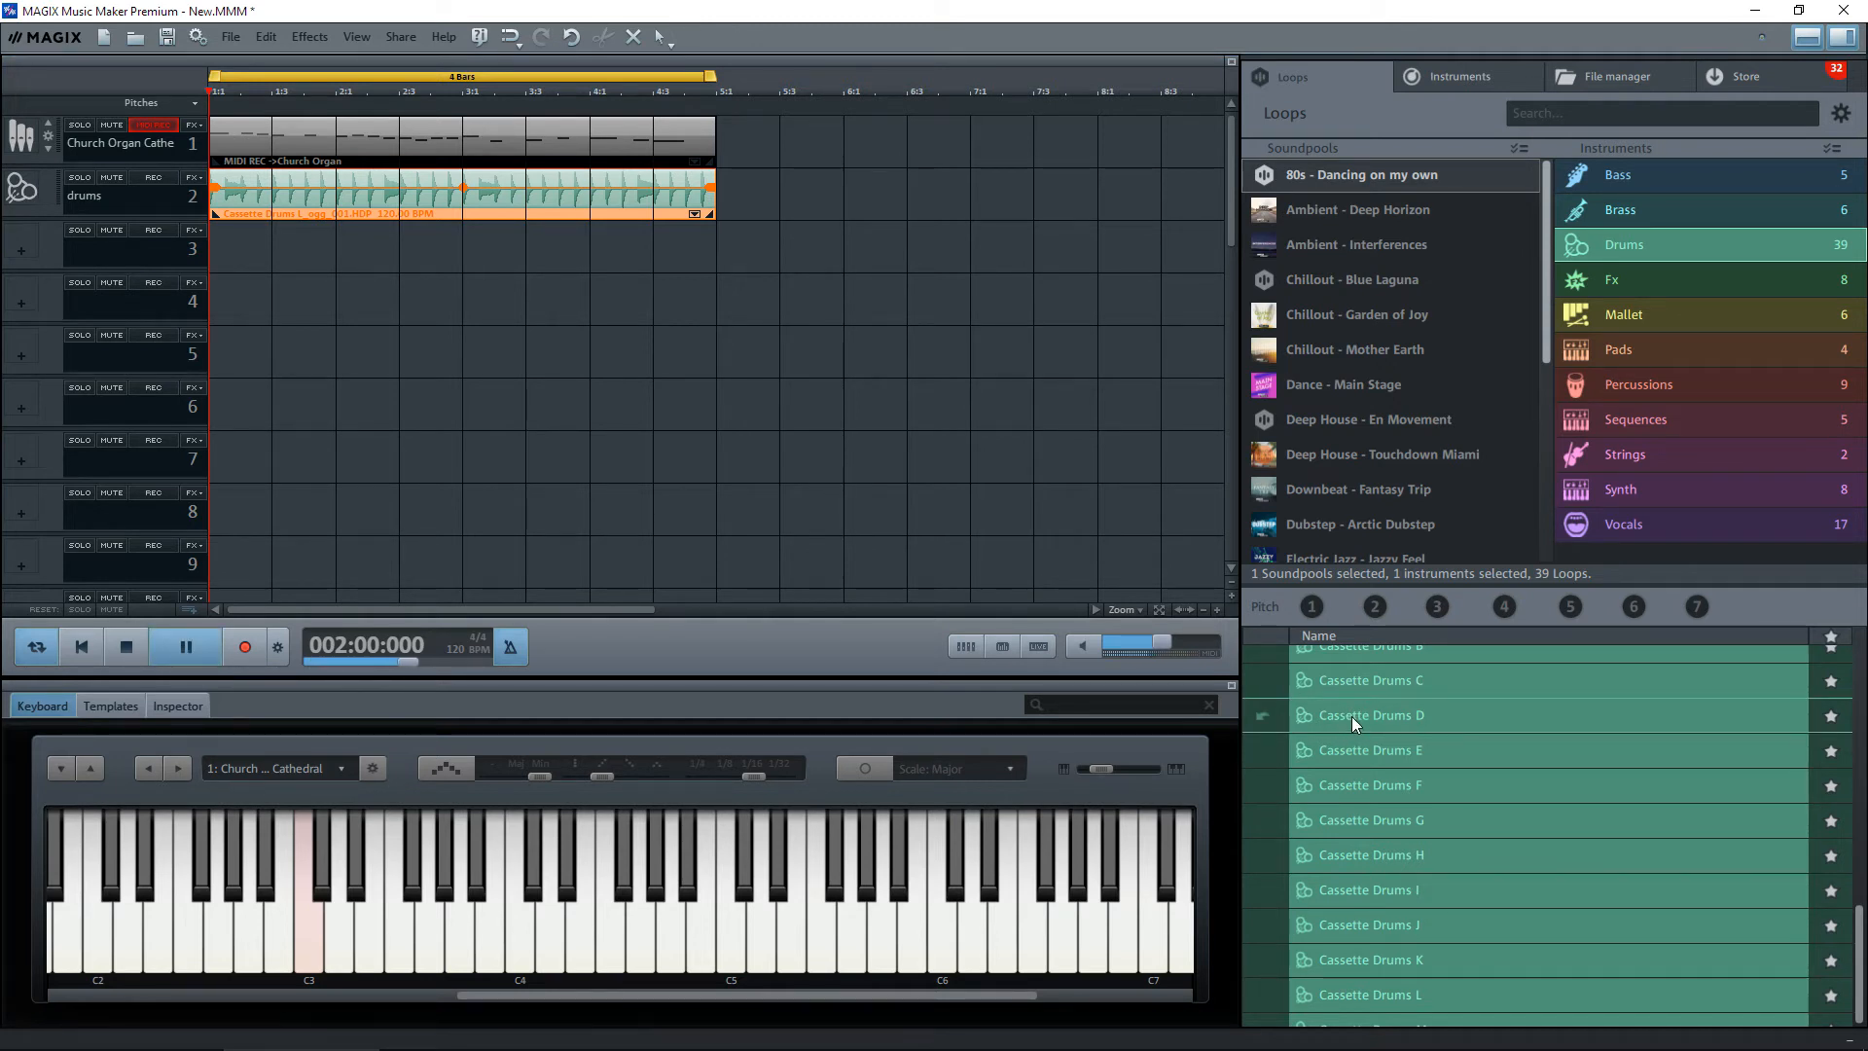
pyautogui.moveTo(1054, 627); pyautogui.dragTo(249, 271)
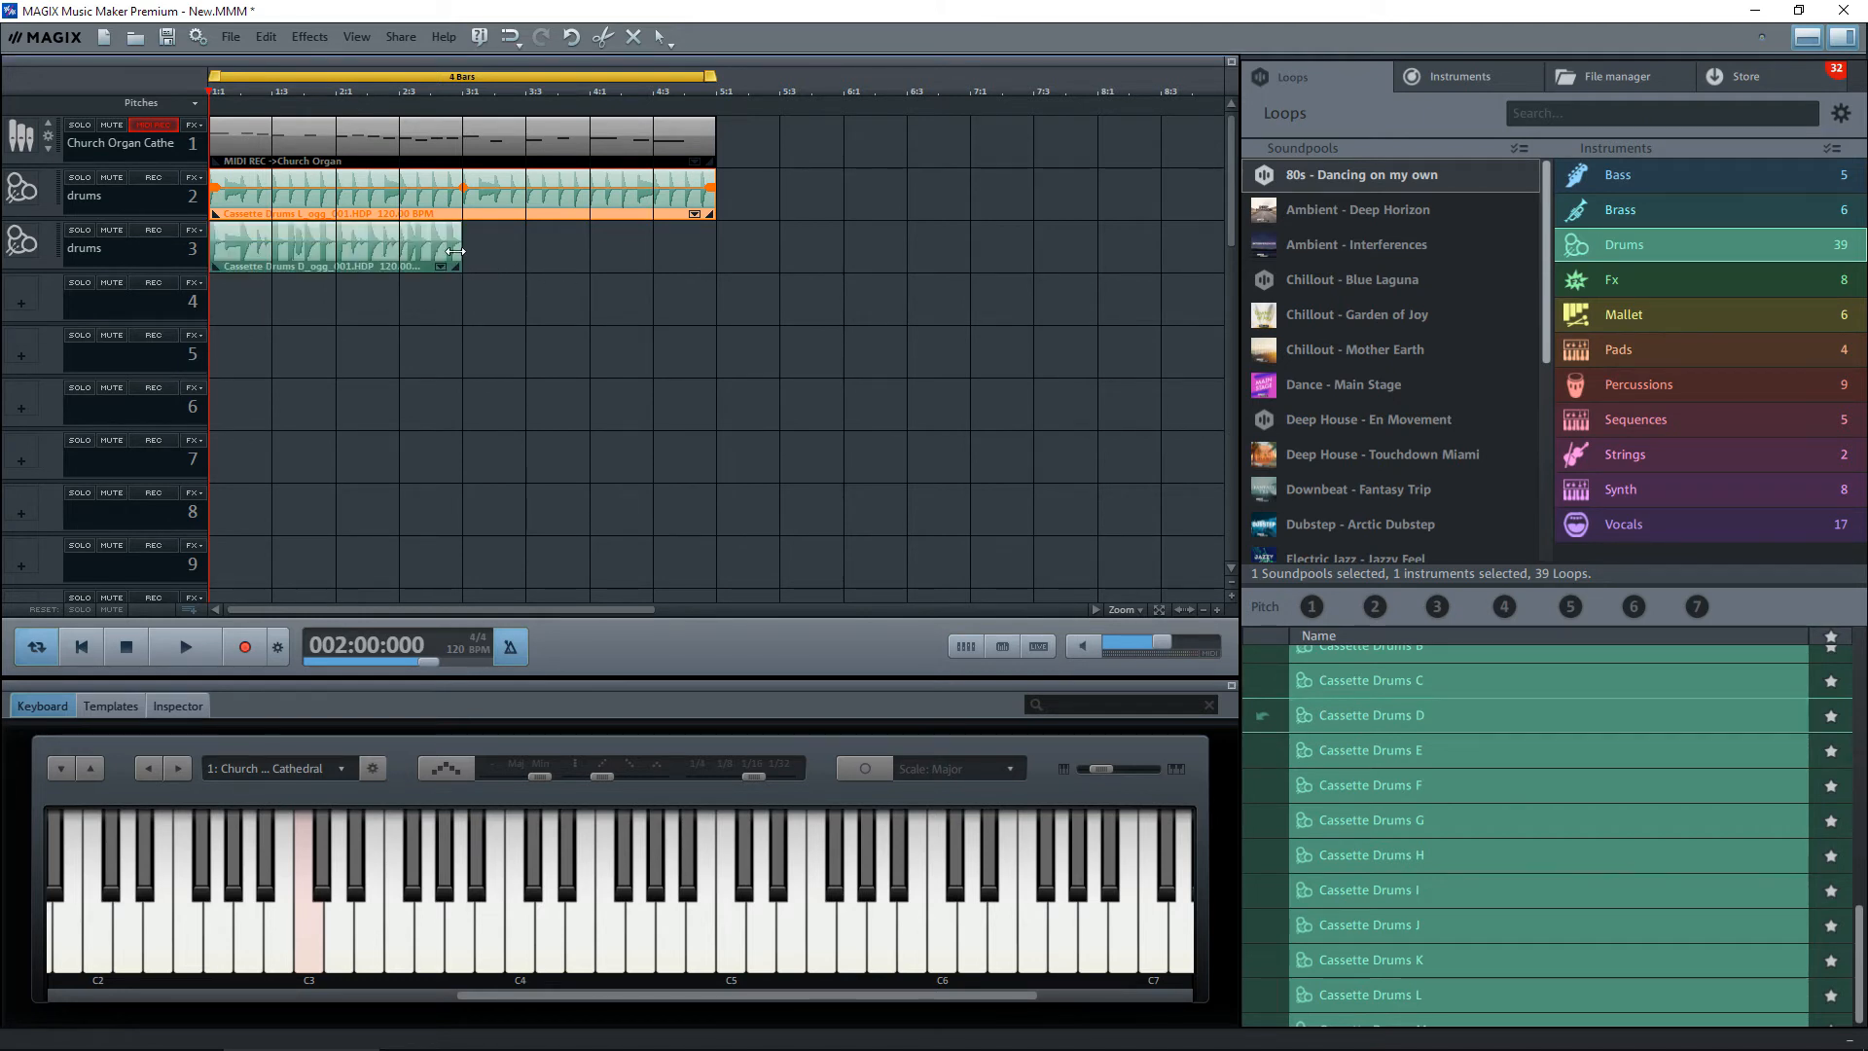
pyautogui.moveTo(459, 252); pyautogui.dragTo(713, 256)
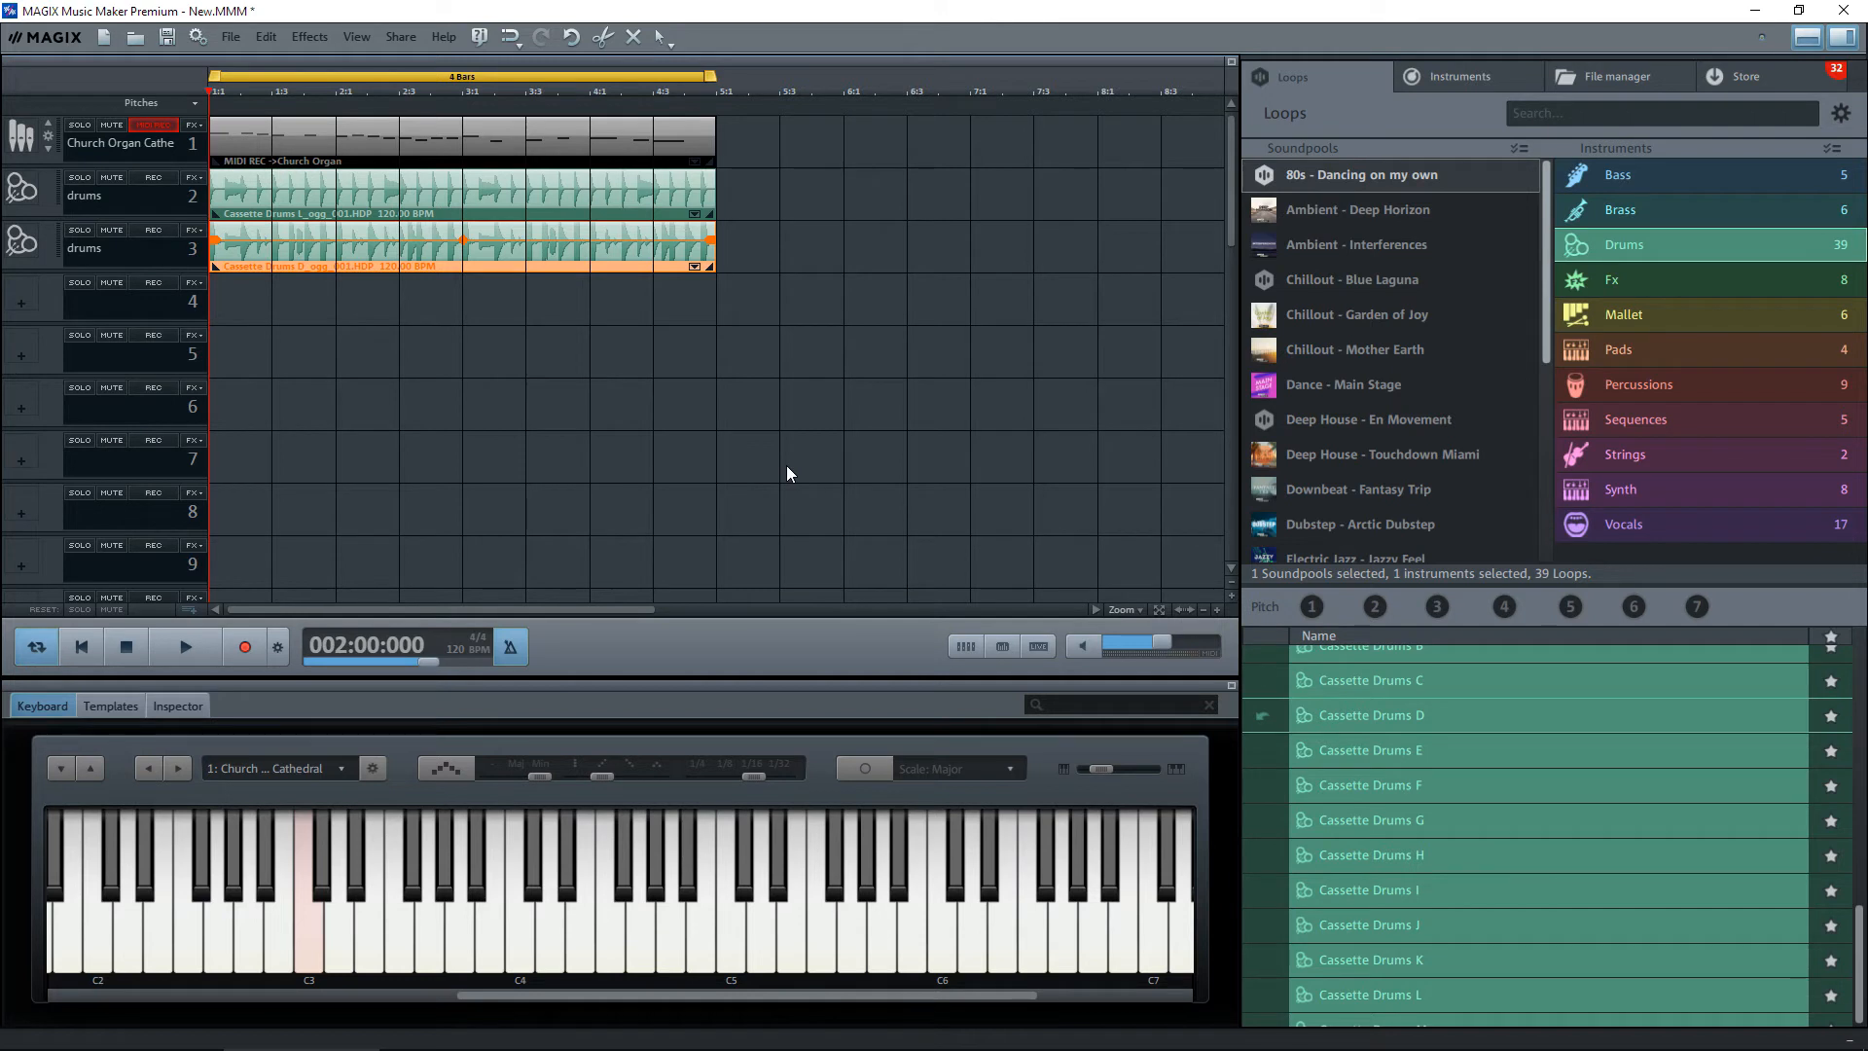
# Preview the Cassette Bass A loop, place its pitch 1 version at the start of track 4, and trim it to half a bar.
pyautogui.click(1614, 179)
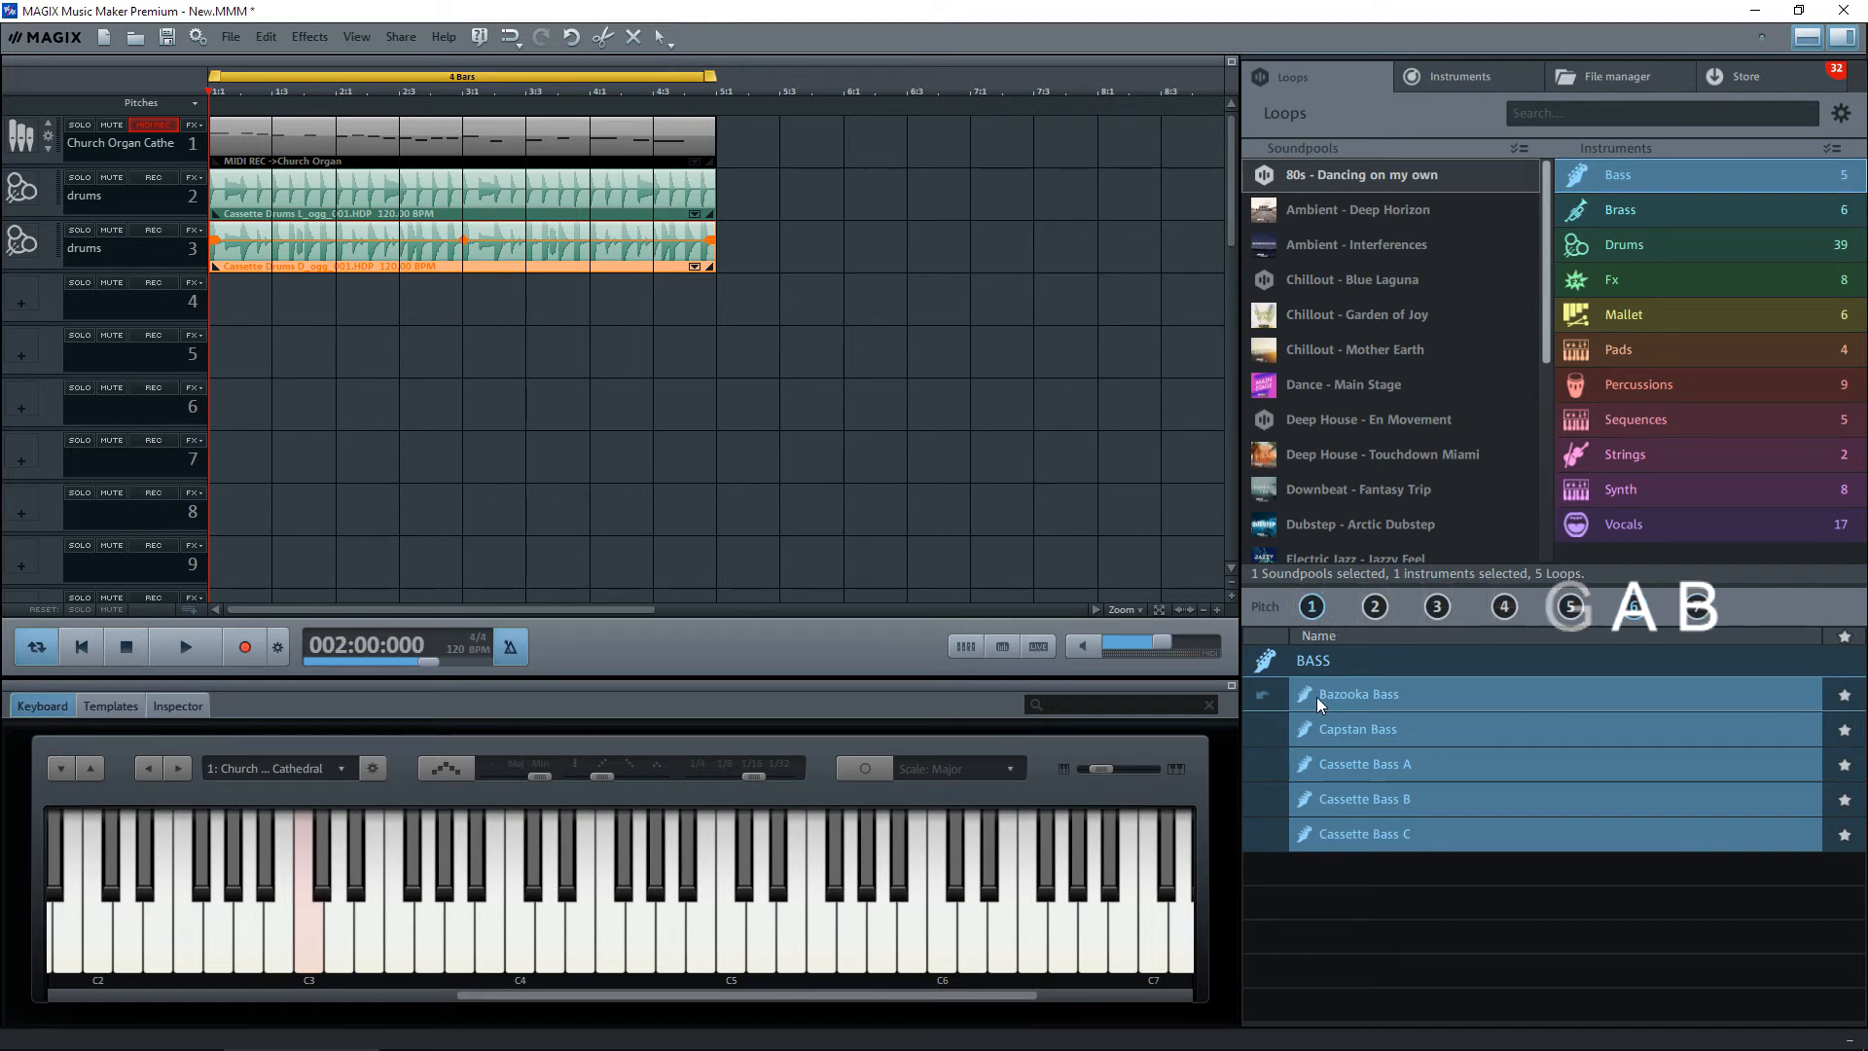
pyautogui.click(1334, 762)
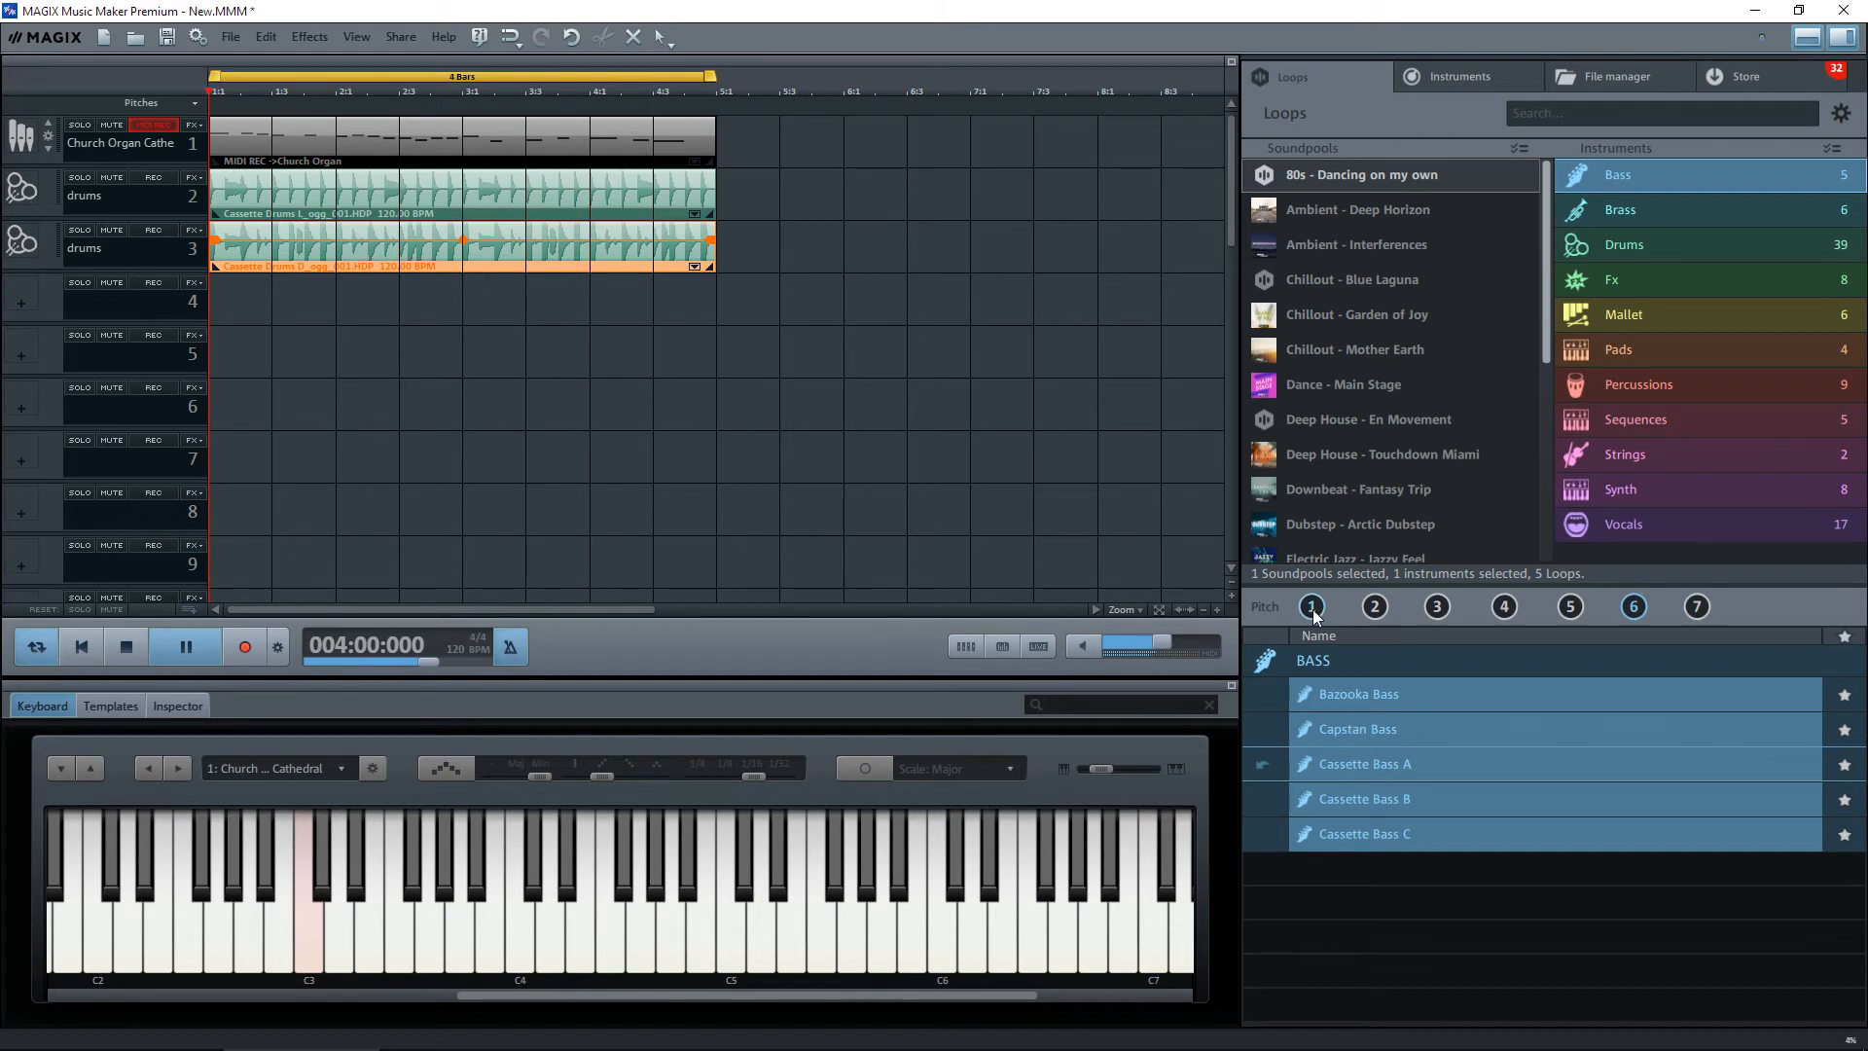
pyautogui.moveTo(1313, 610); pyautogui.dragTo(257, 313)
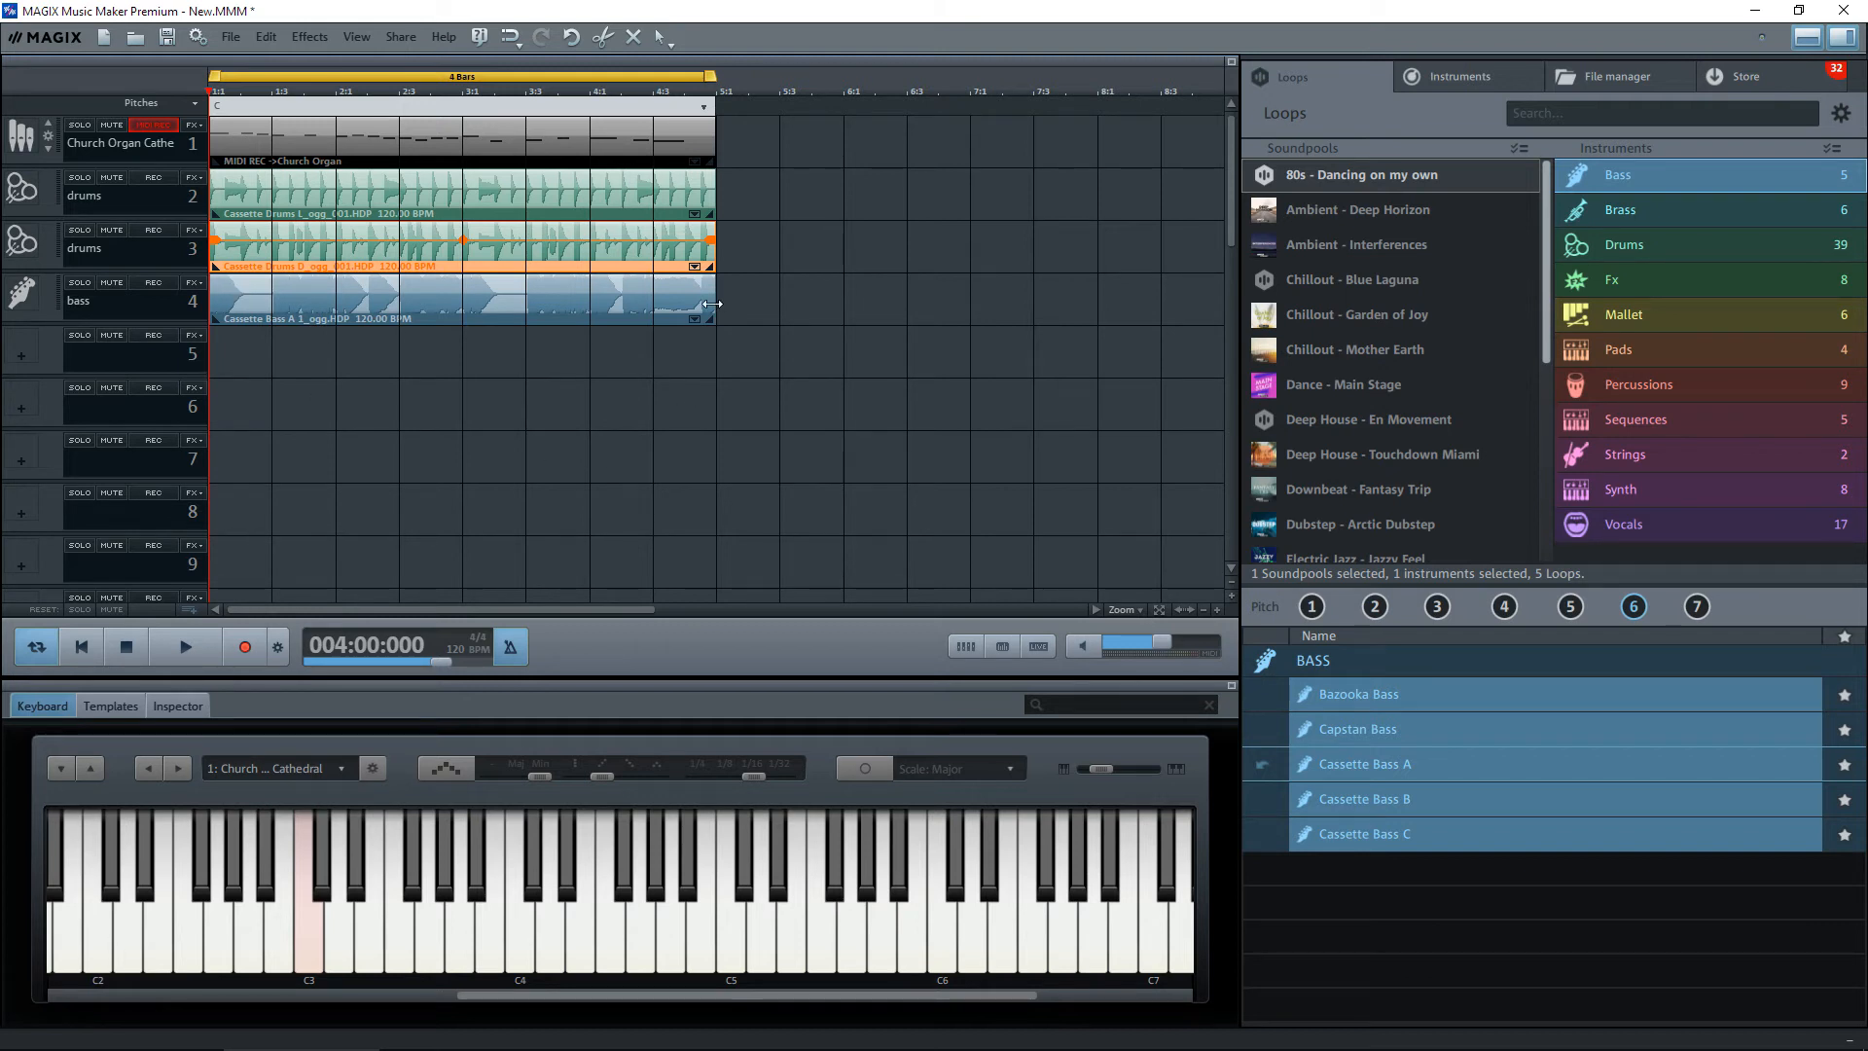
pyautogui.moveTo(713, 303); pyautogui.dragTo(273, 304)
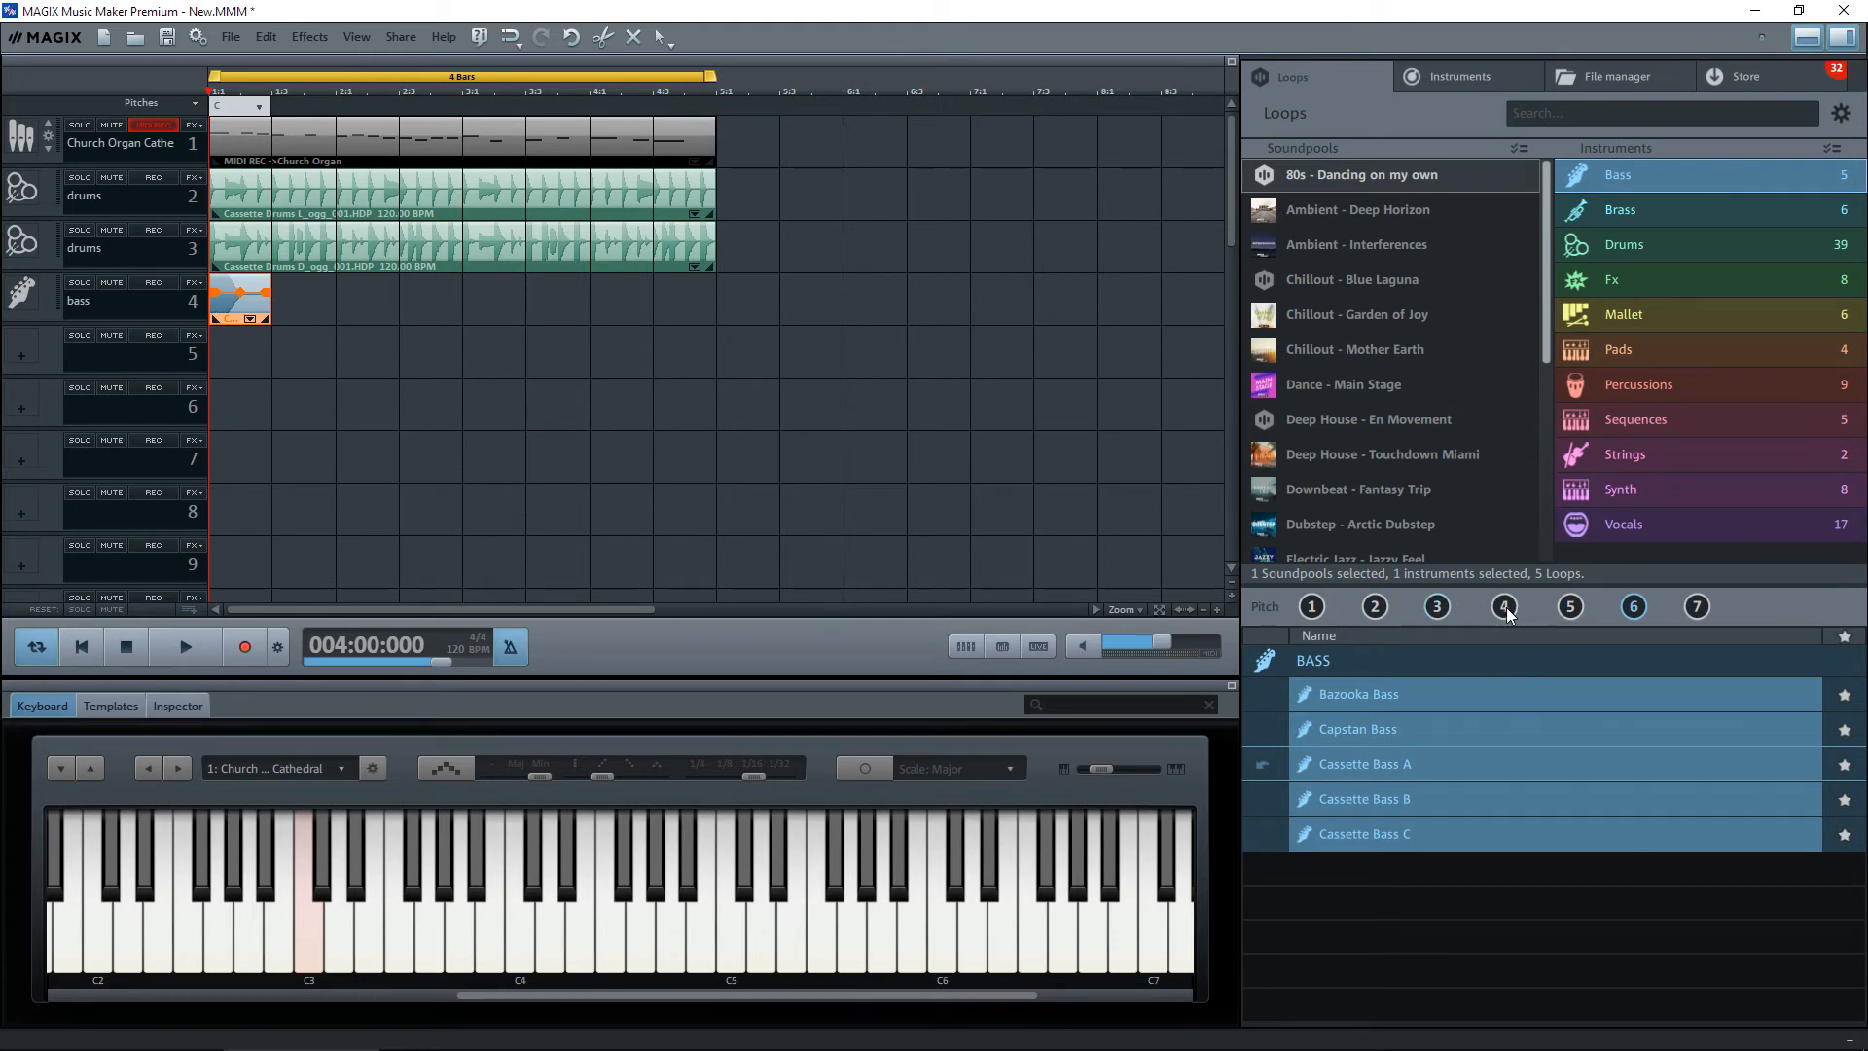
# Append Cassette Bass A at pitch 4 and pitch 5 on track 4, trimming each clip to half a bar.
pyautogui.moveTo(1402, 592); pyautogui.dragTo(324, 311)
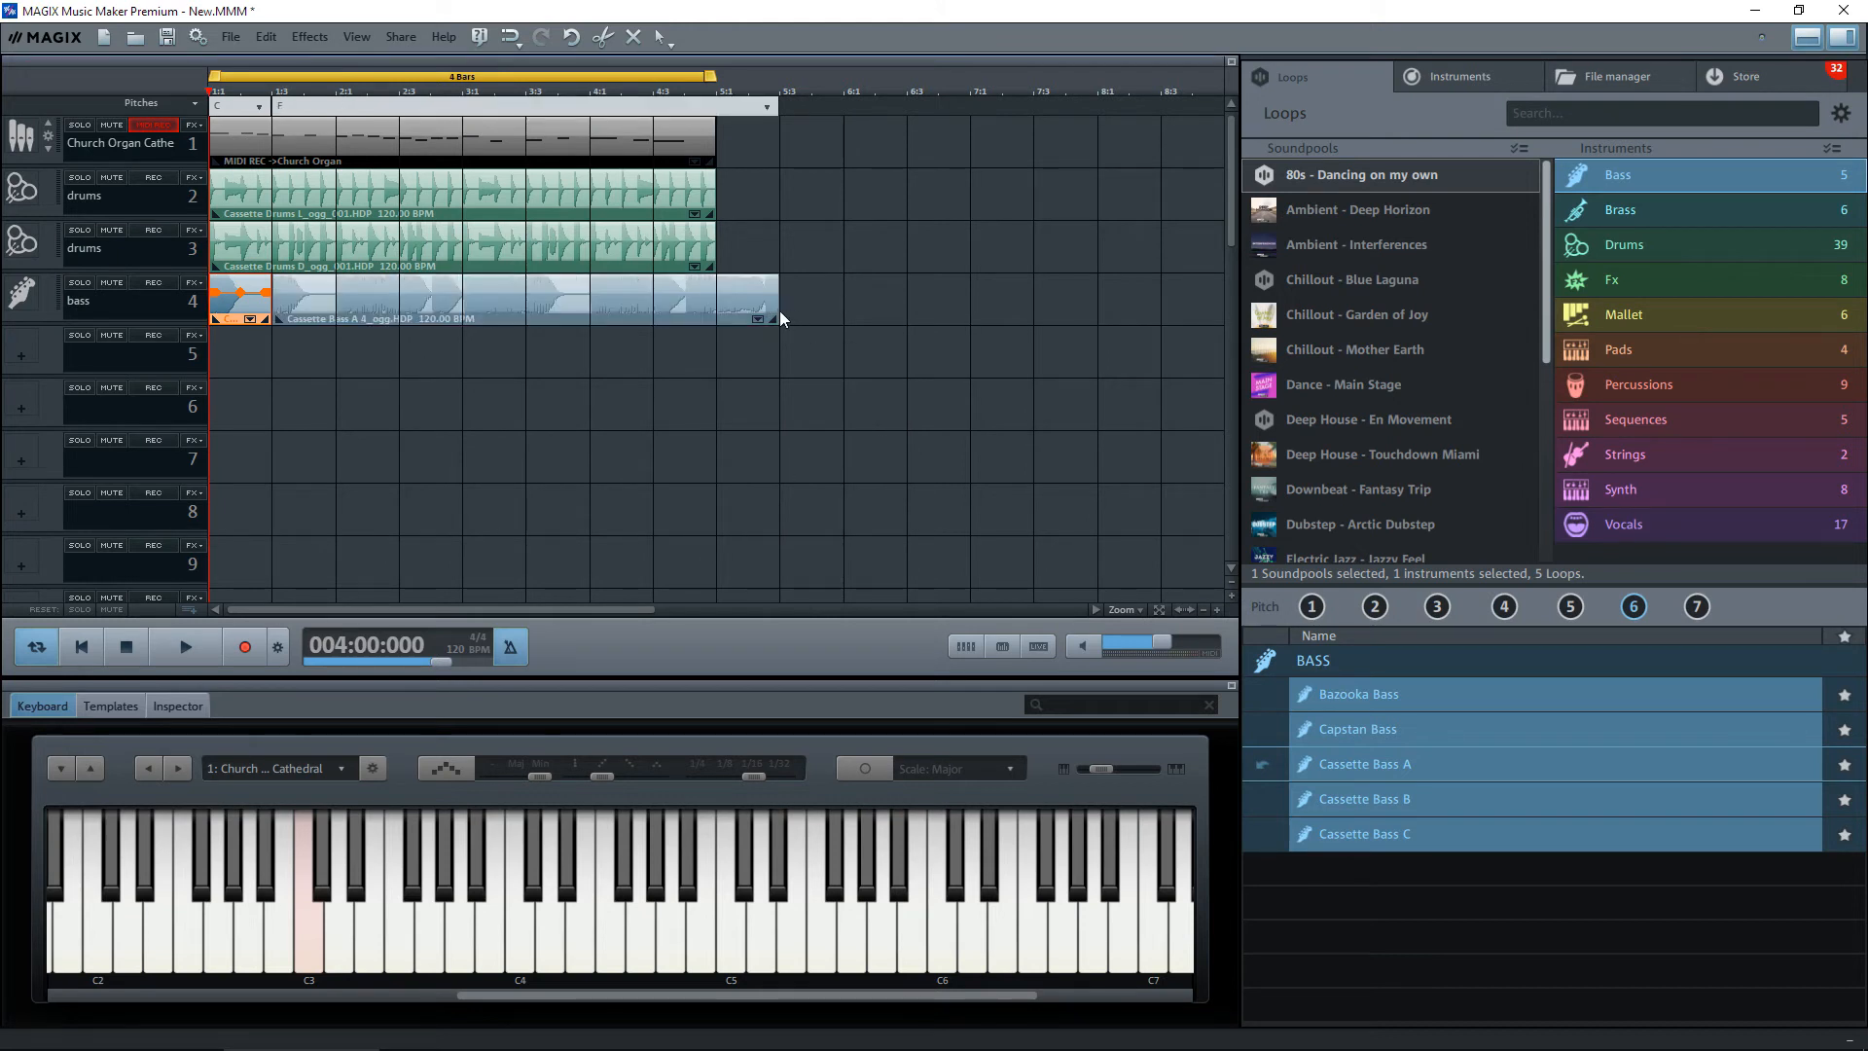
pyautogui.moveTo(773, 307); pyautogui.dragTo(328, 302)
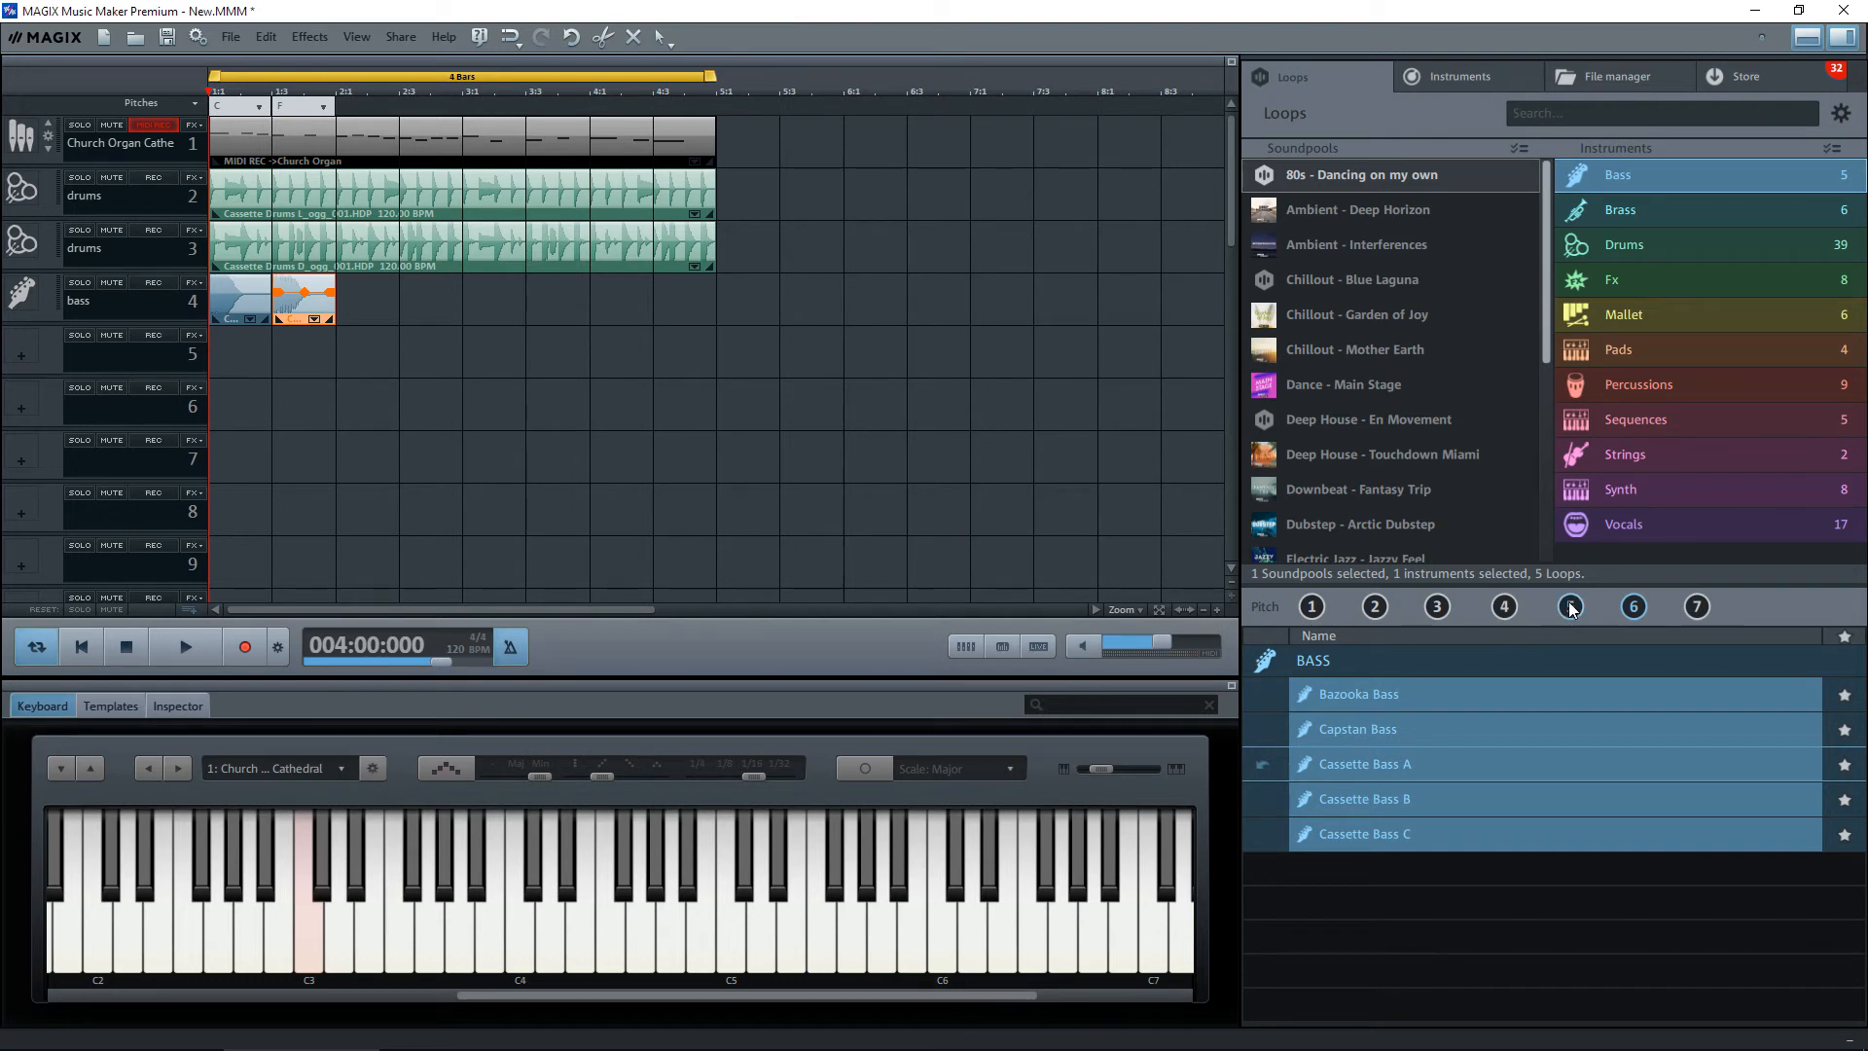
pyautogui.moveTo(1571, 608)
pyautogui.mouseDown()
pyautogui.moveTo(636, 424)
pyautogui.moveTo(387, 311)
pyautogui.mouseUp()
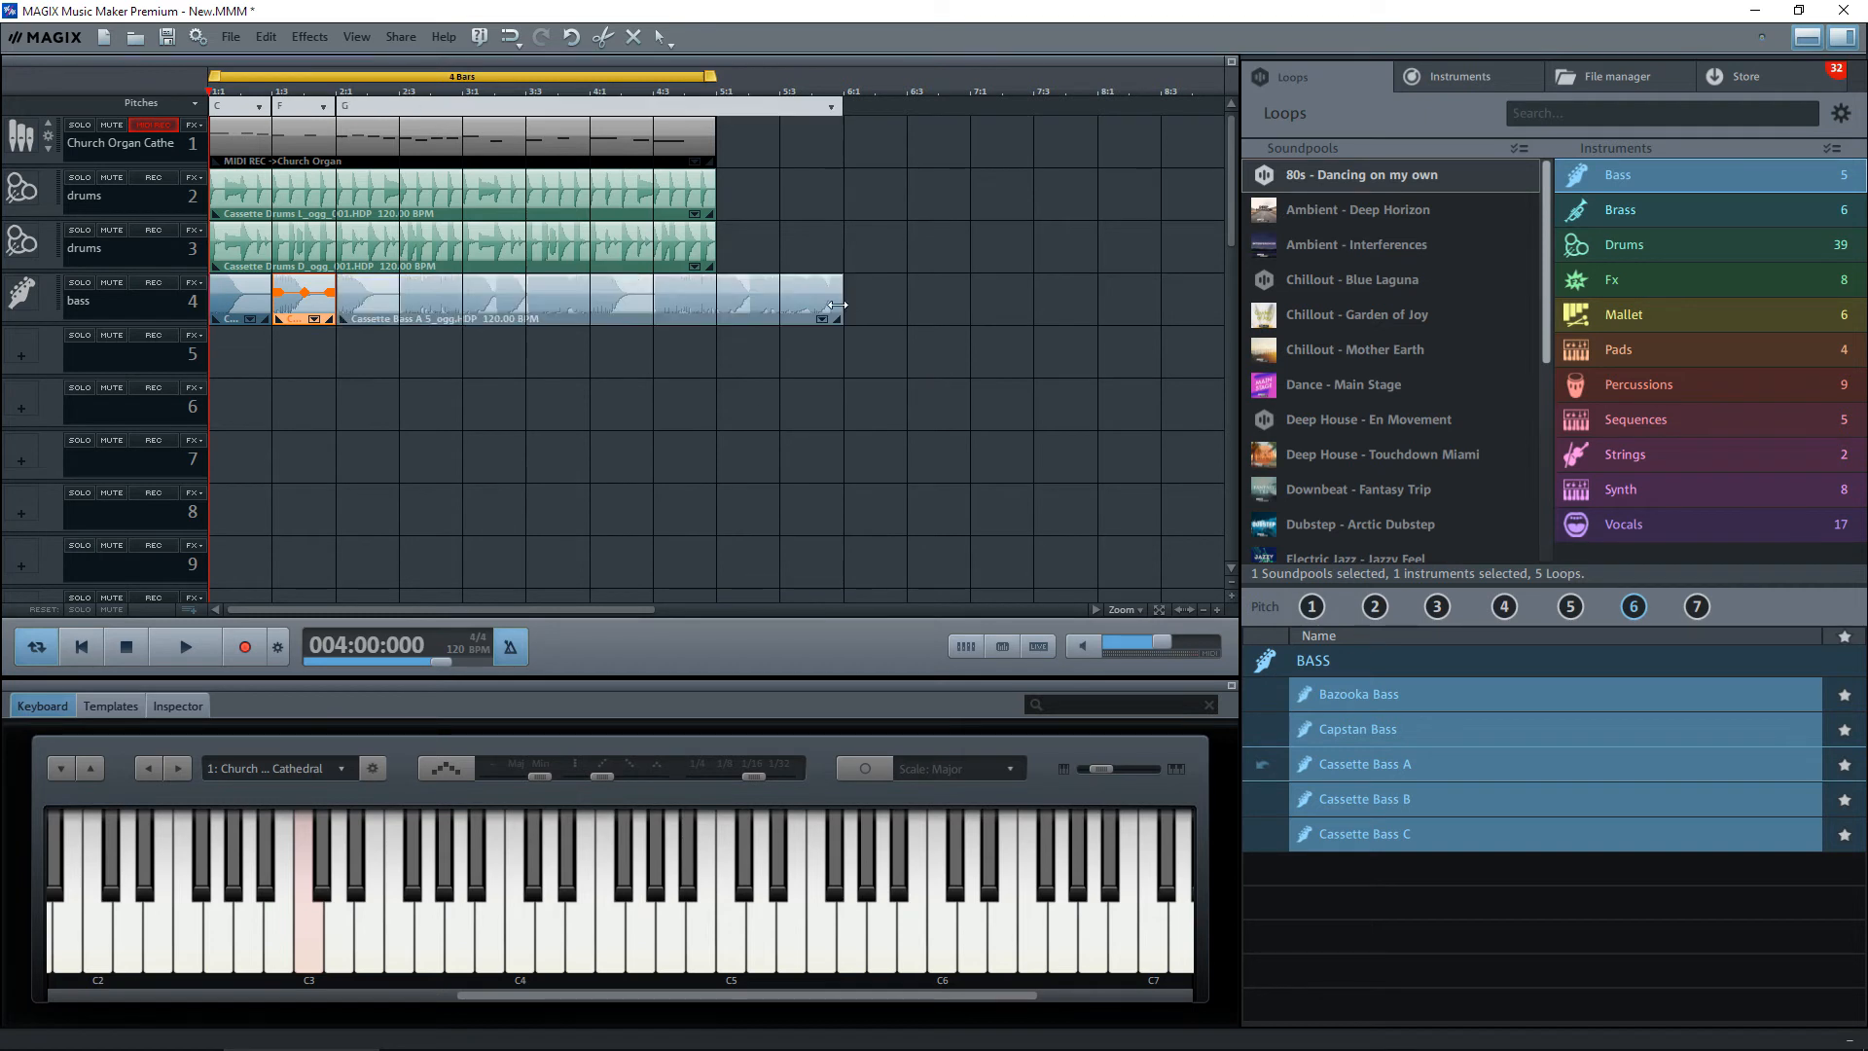
pyautogui.click(701, 299)
pyautogui.moveTo(442, 287); pyautogui.dragTo(399, 288)
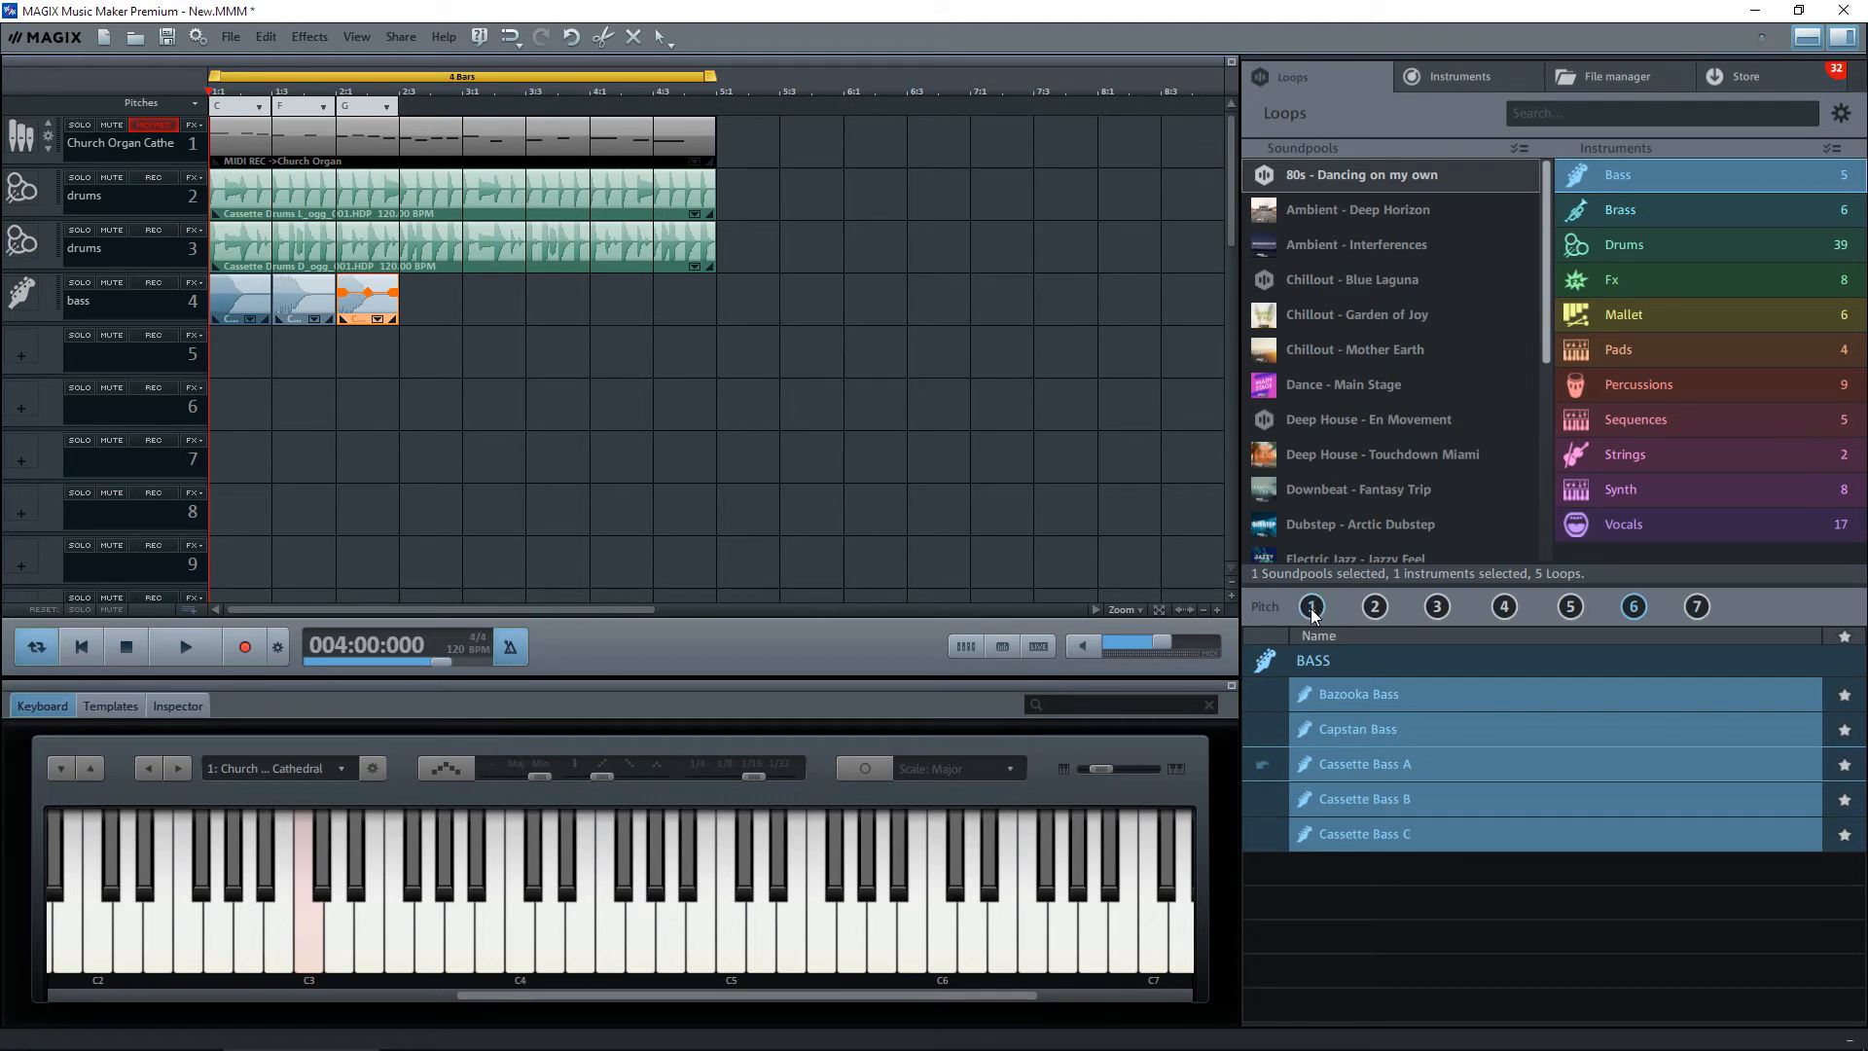
# Add Cassette Bass A at pitch 1 in the second half of bar 2 on track 4, trimmed to half a bar.
pyautogui.moveTo(1311, 611); pyautogui.dragTo(452, 304)
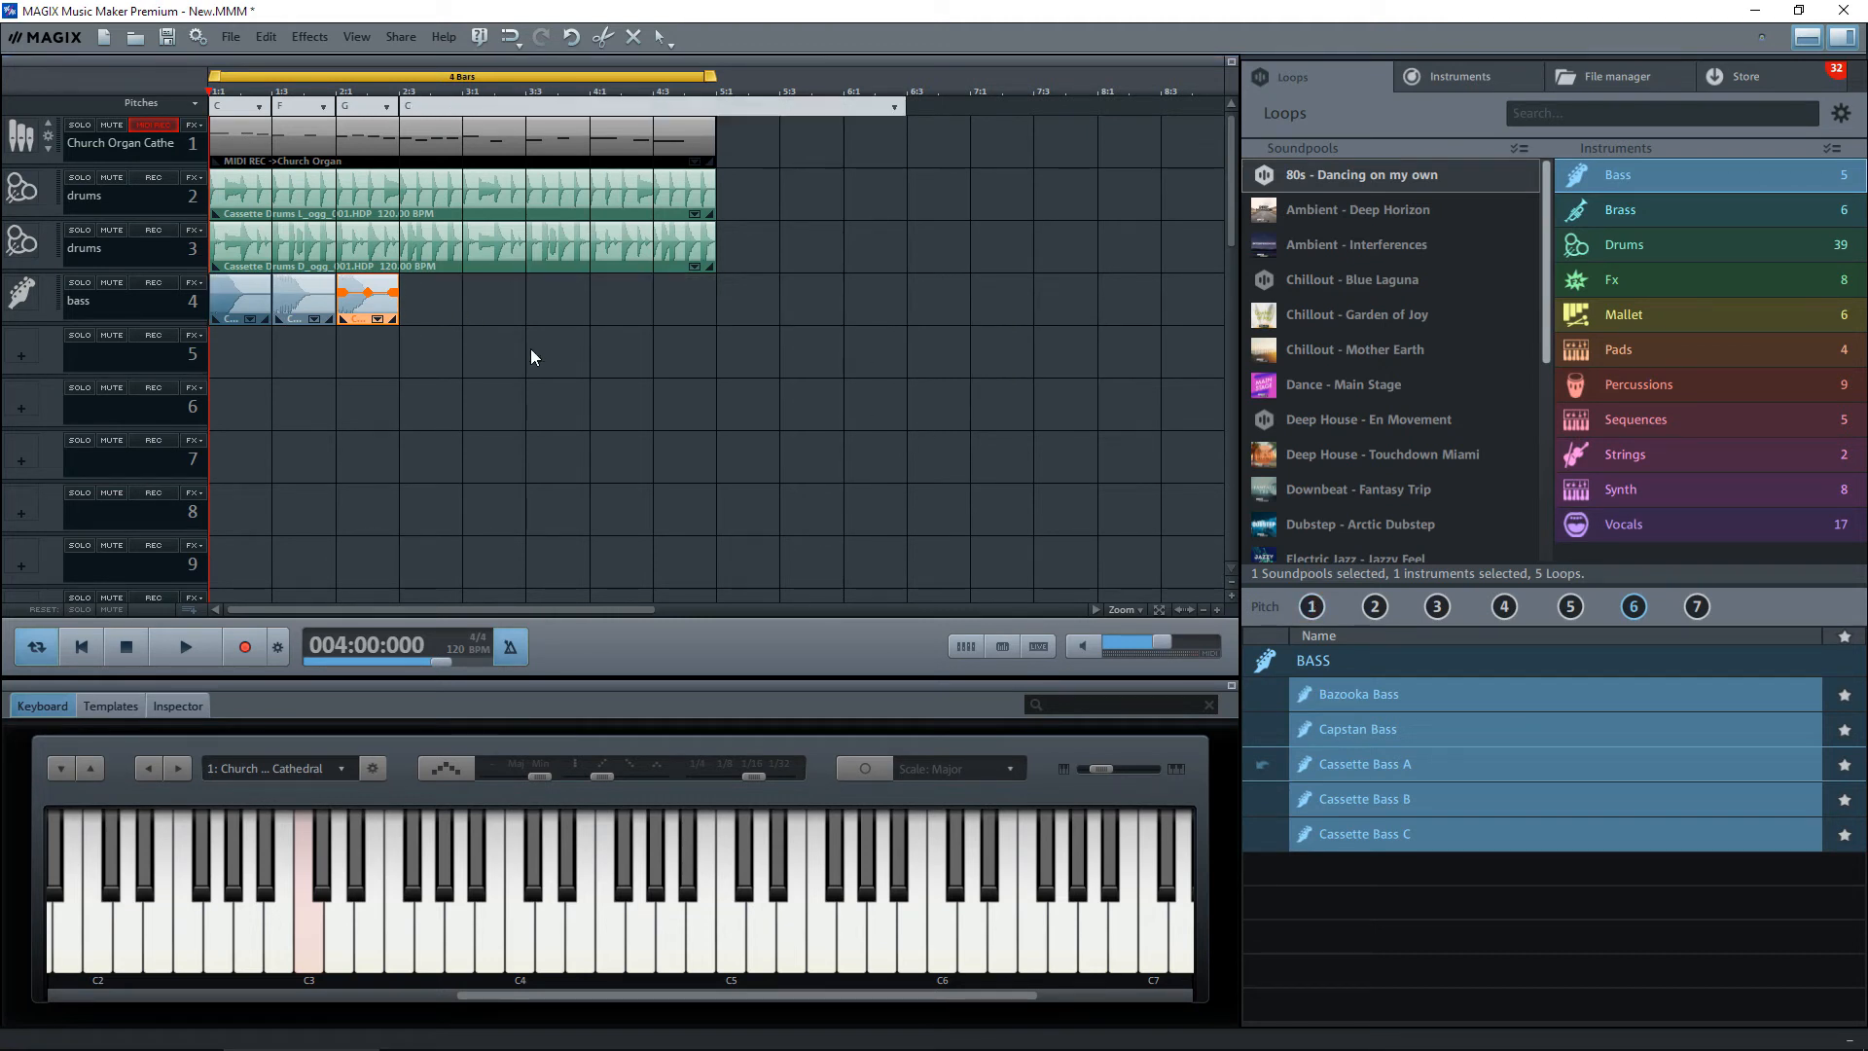
pyautogui.click(880, 309)
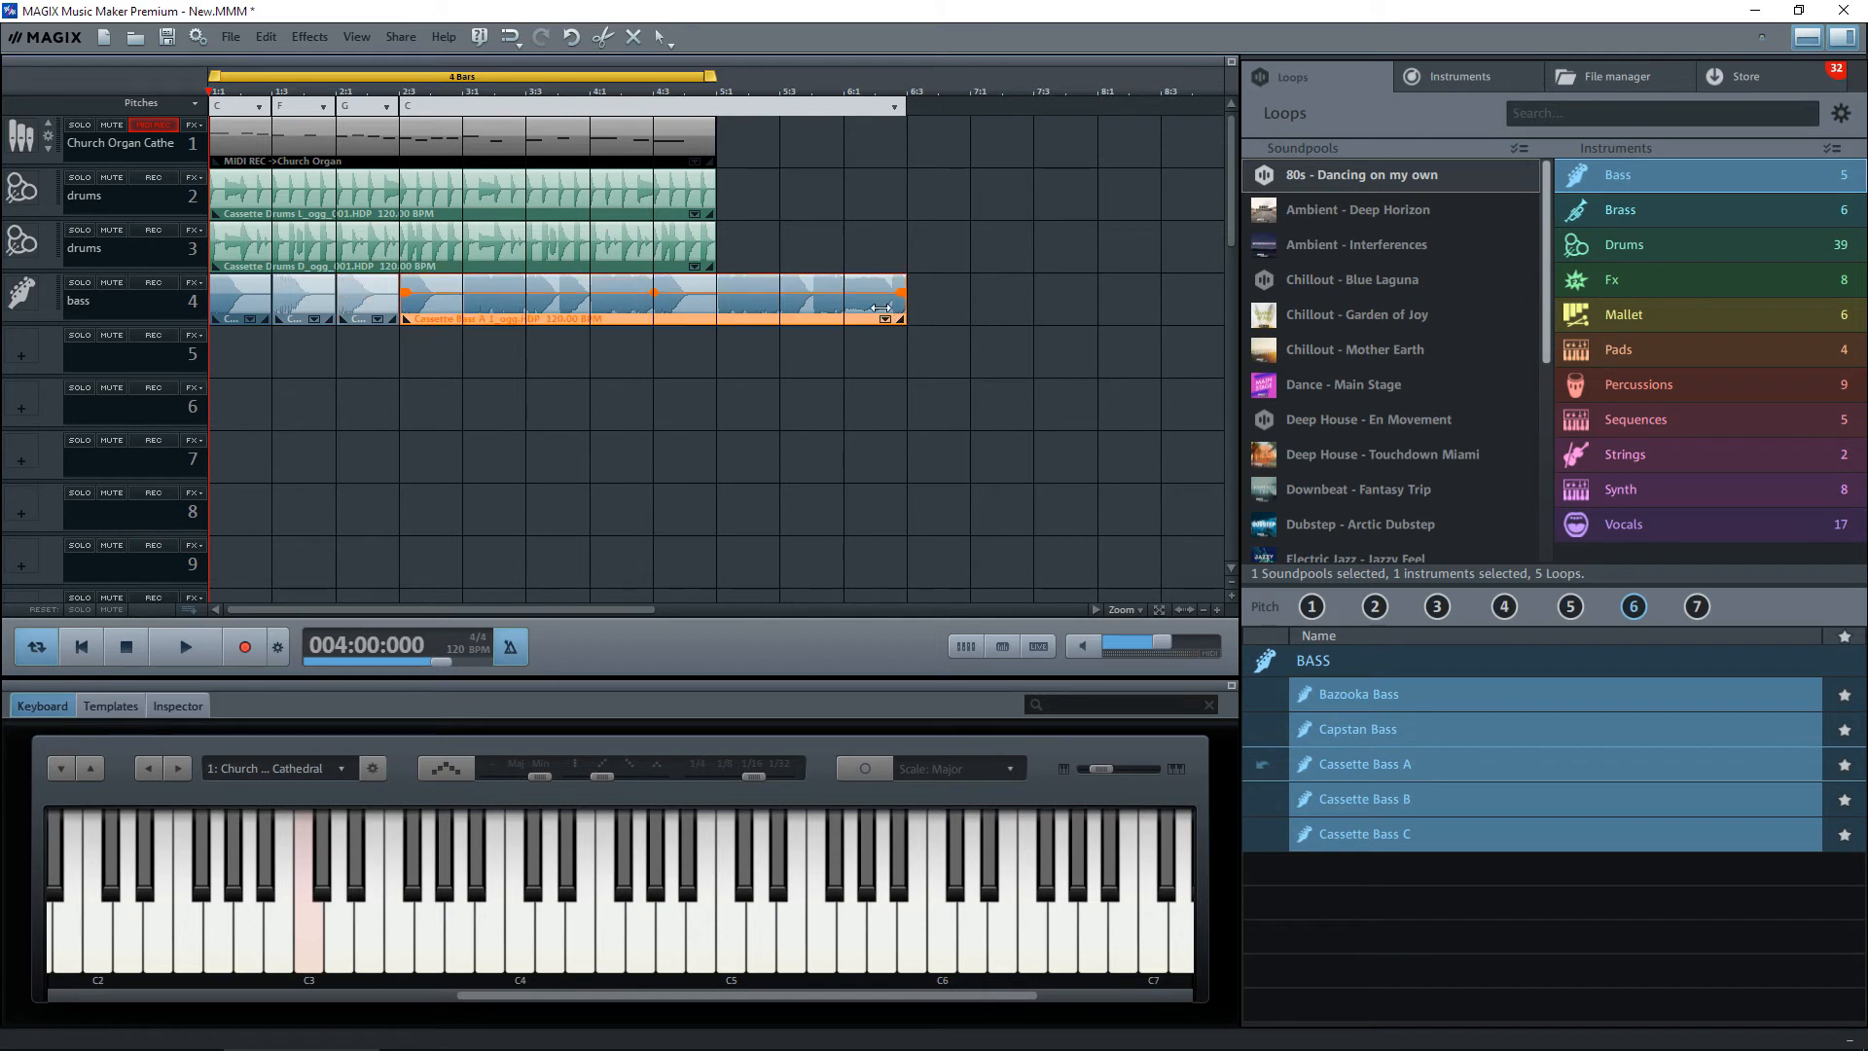
pyautogui.moveTo(881, 308); pyautogui.dragTo(458, 308)
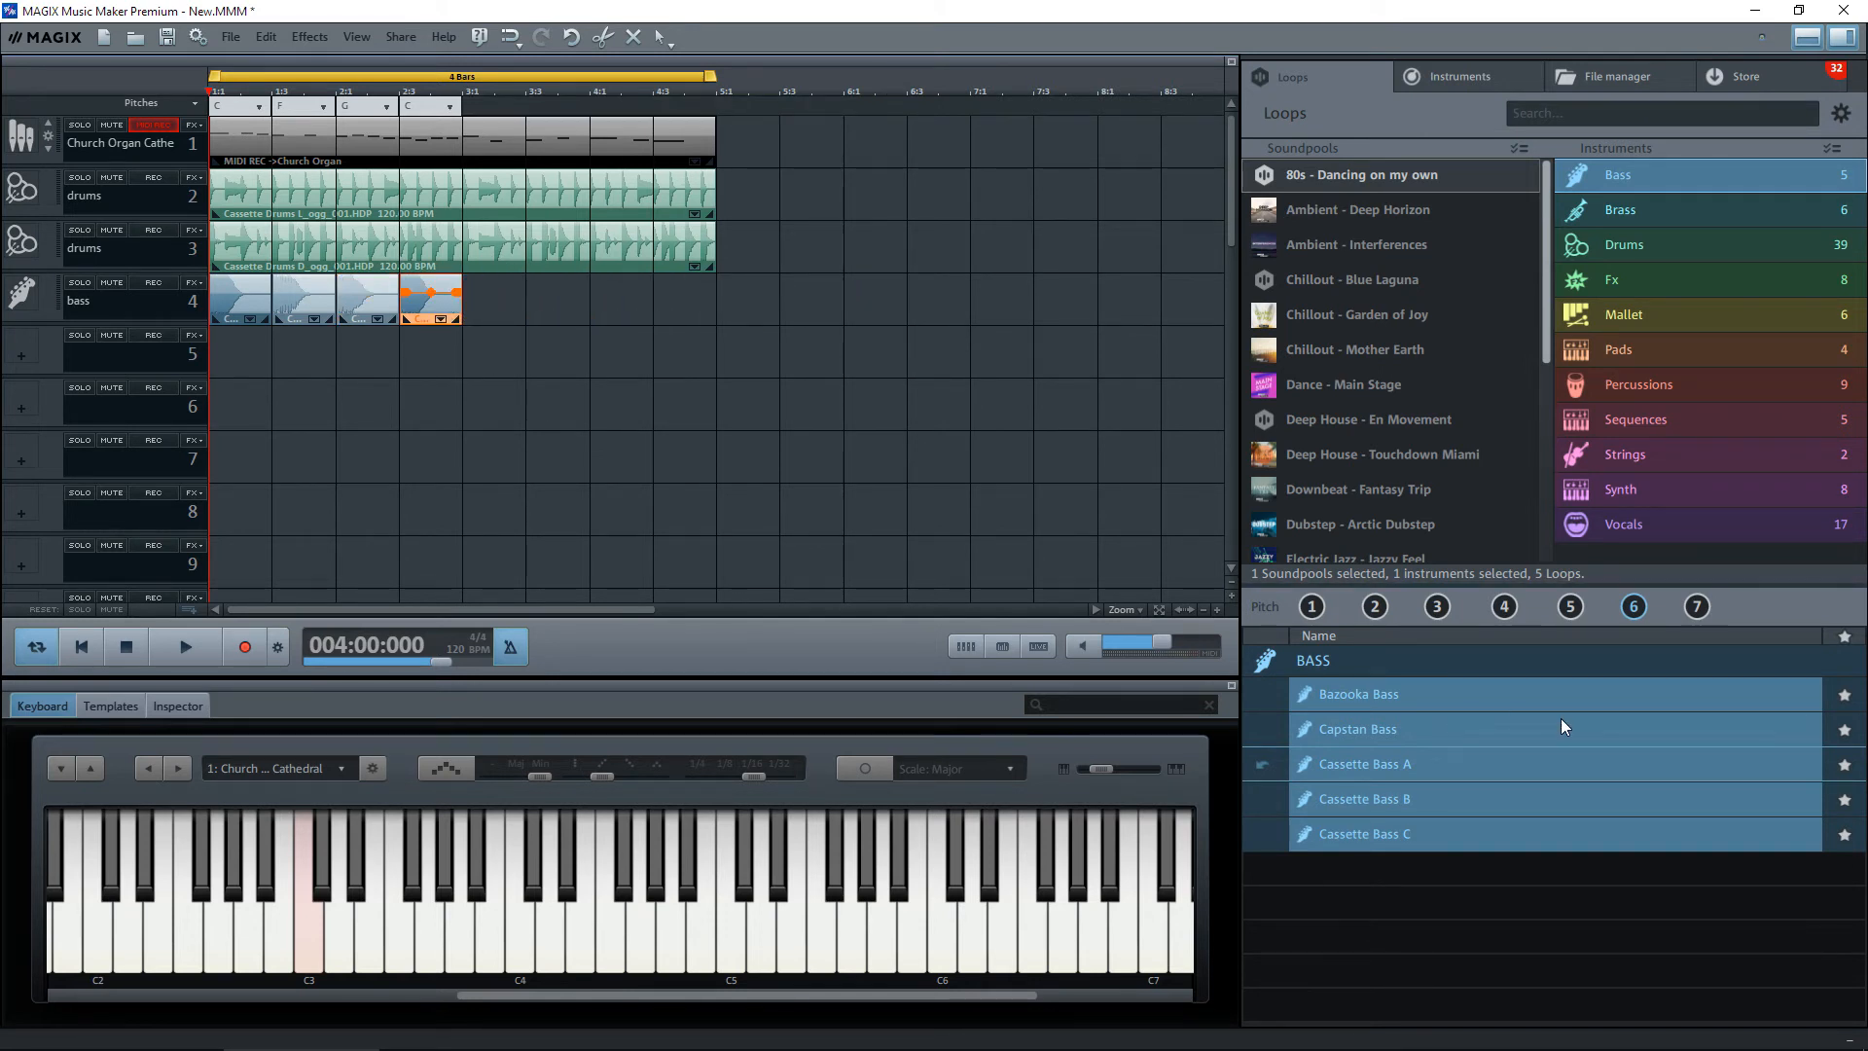
# Add Cassette Bass A at pitch 4 from bar 3, trim it to half a bar, and duplicate it into the next half bar.
pyautogui.moveTo(1504, 610); pyautogui.dragTo(514, 319)
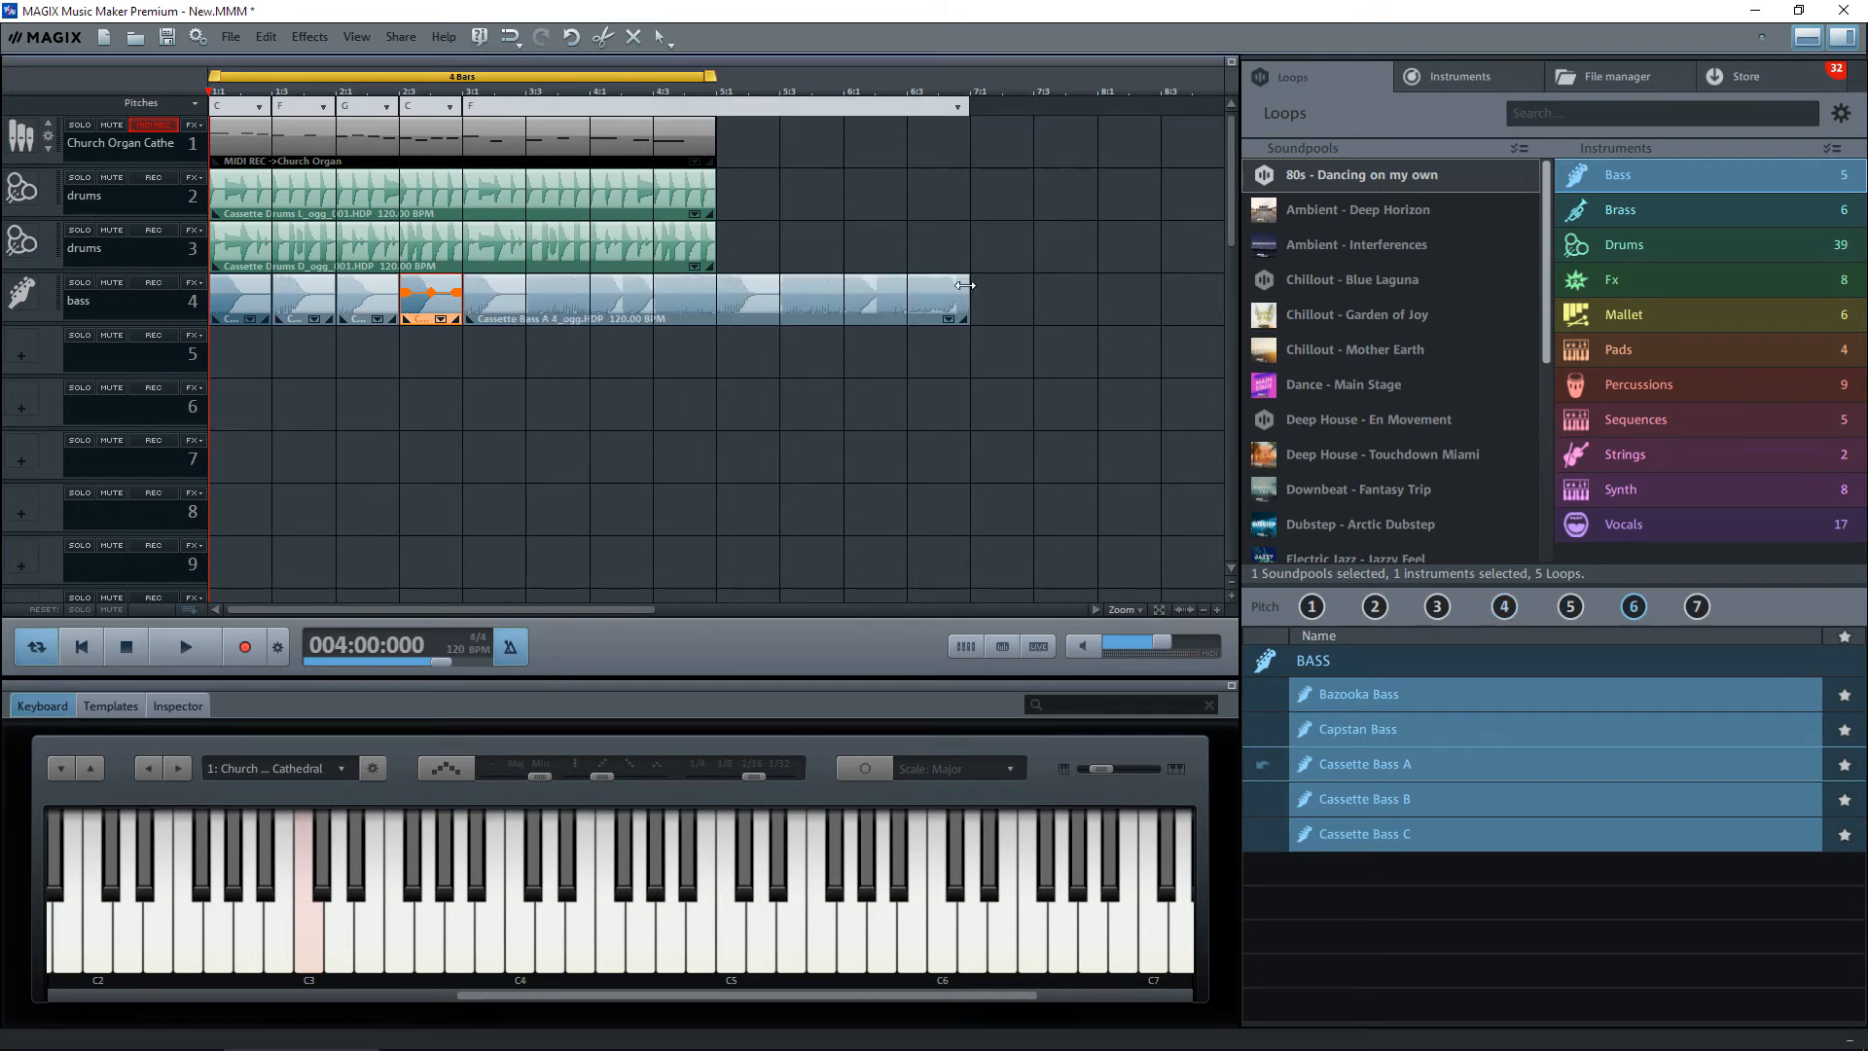
pyautogui.moveTo(949, 287); pyautogui.dragTo(525, 286)
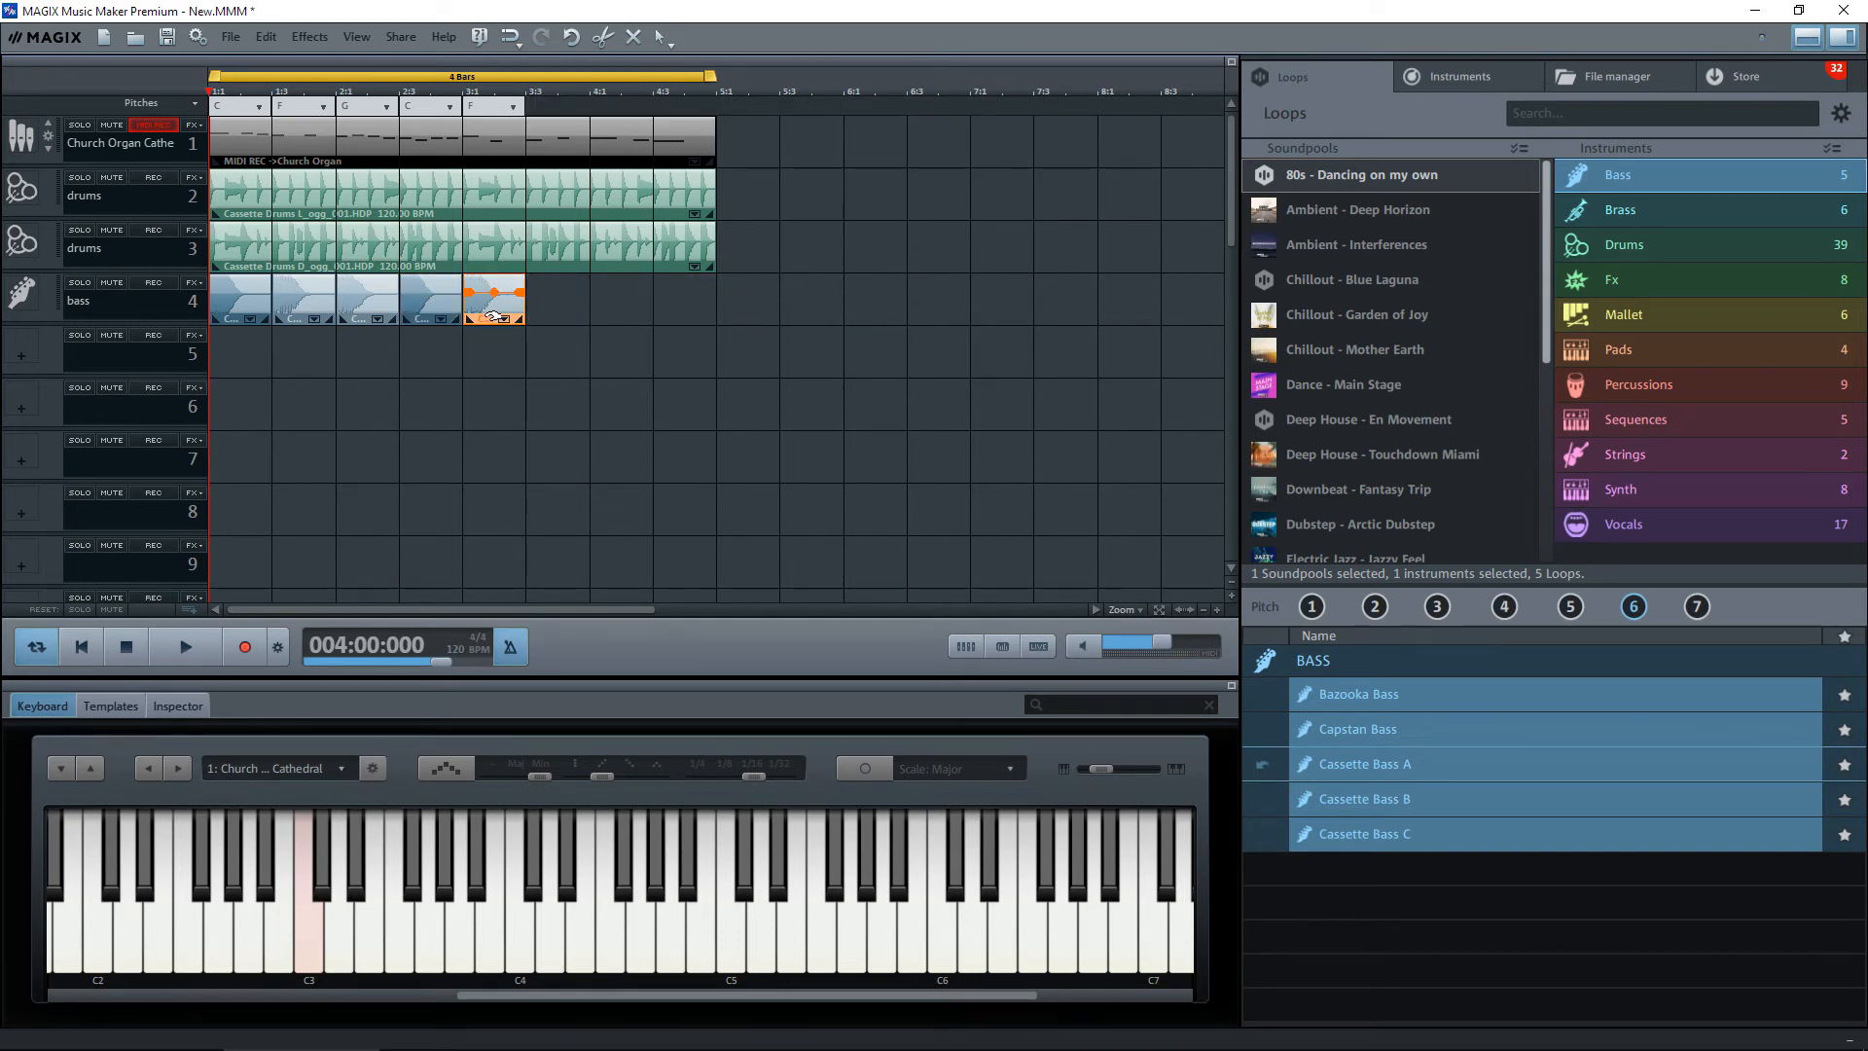
pyautogui.moveTo(480, 296); pyautogui.dragTo(553, 313)
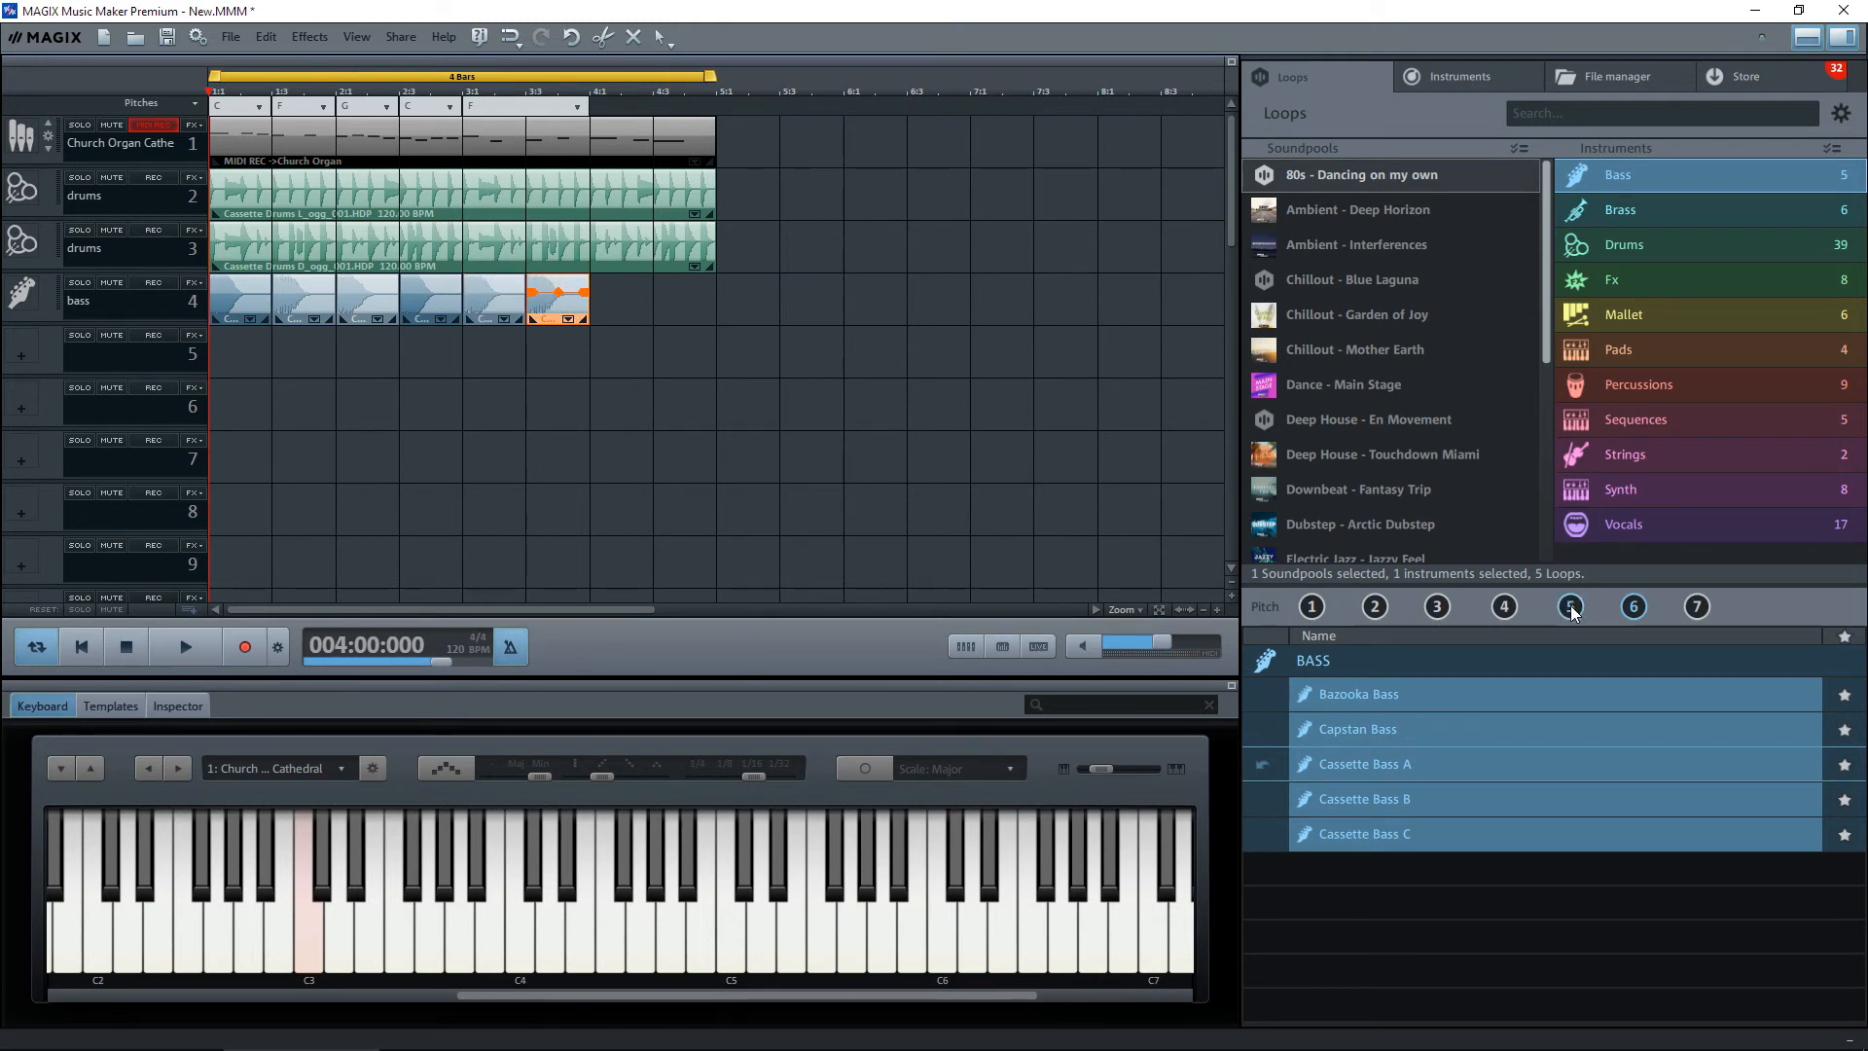
# Add a half-bar Cassette Bass A clip at pitch 5 from bar 4 and copy the first bass clip into the last half bar.
pyautogui.moveTo(1572, 611); pyautogui.dragTo(642, 307)
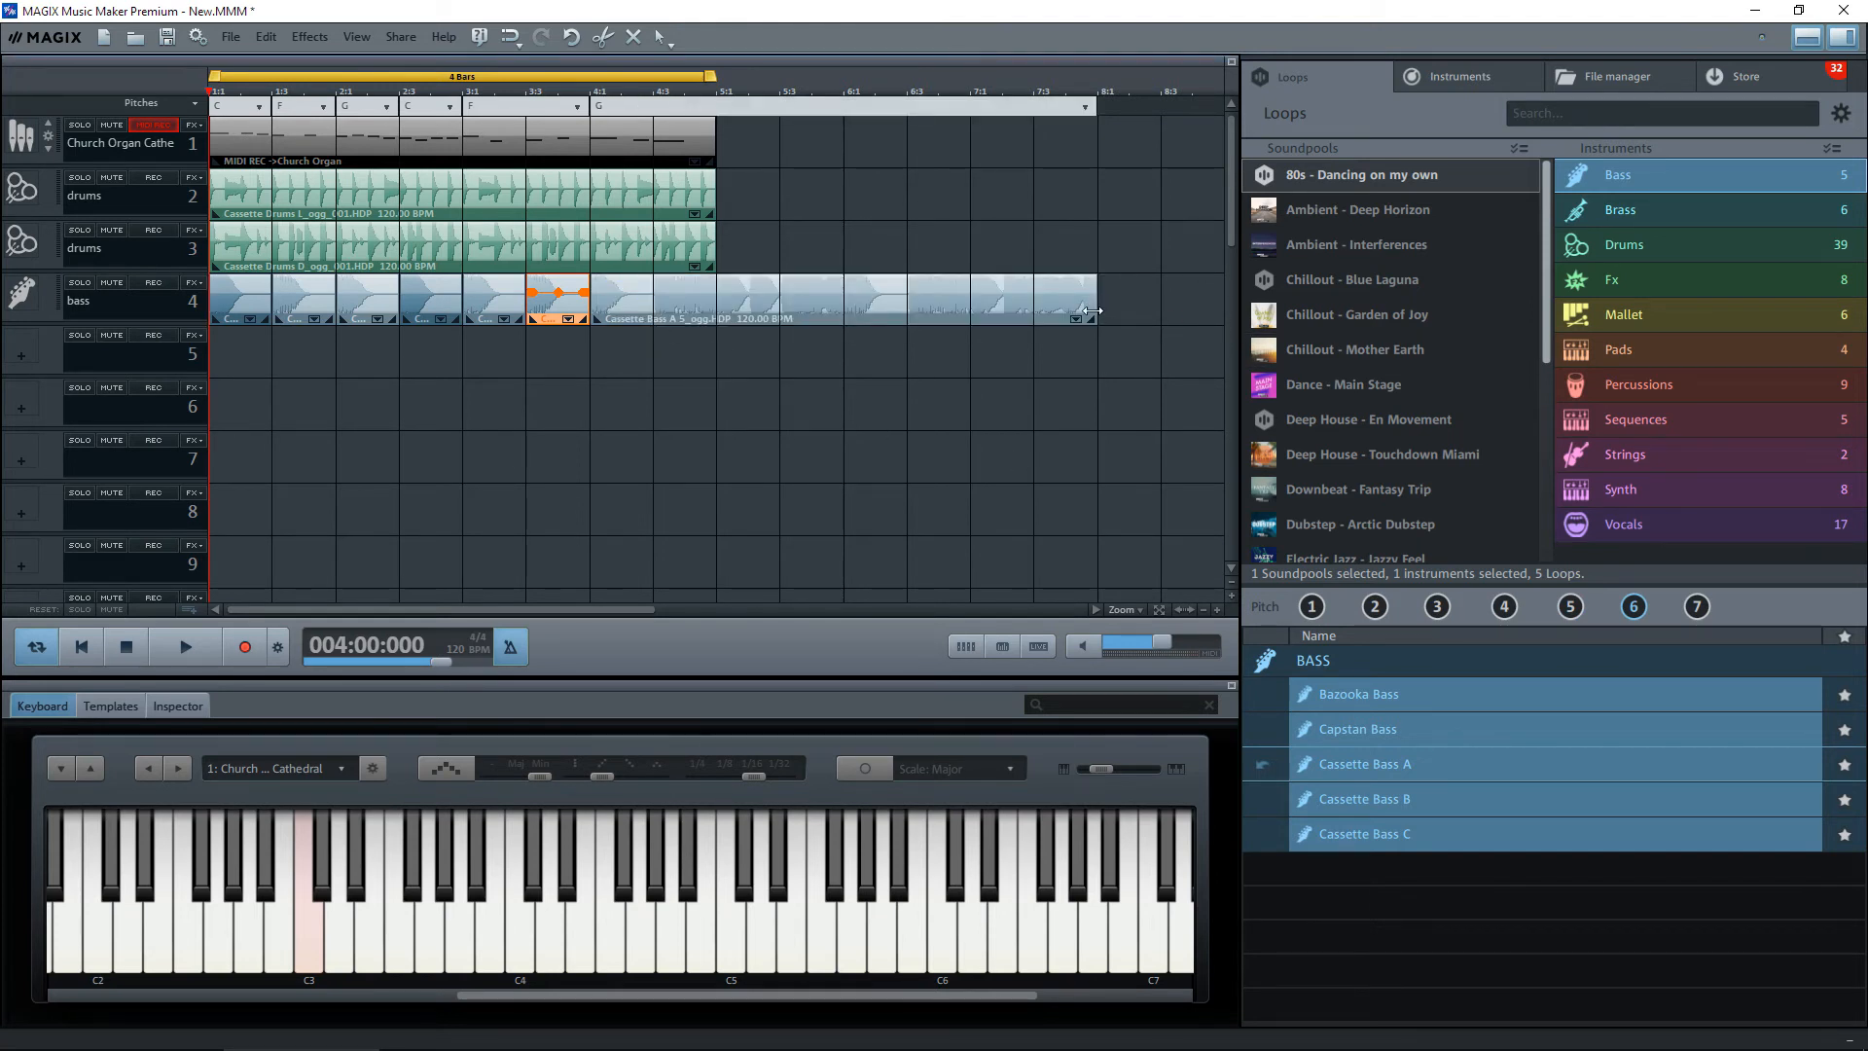
pyautogui.moveTo(1091, 311); pyautogui.dragTo(647, 310)
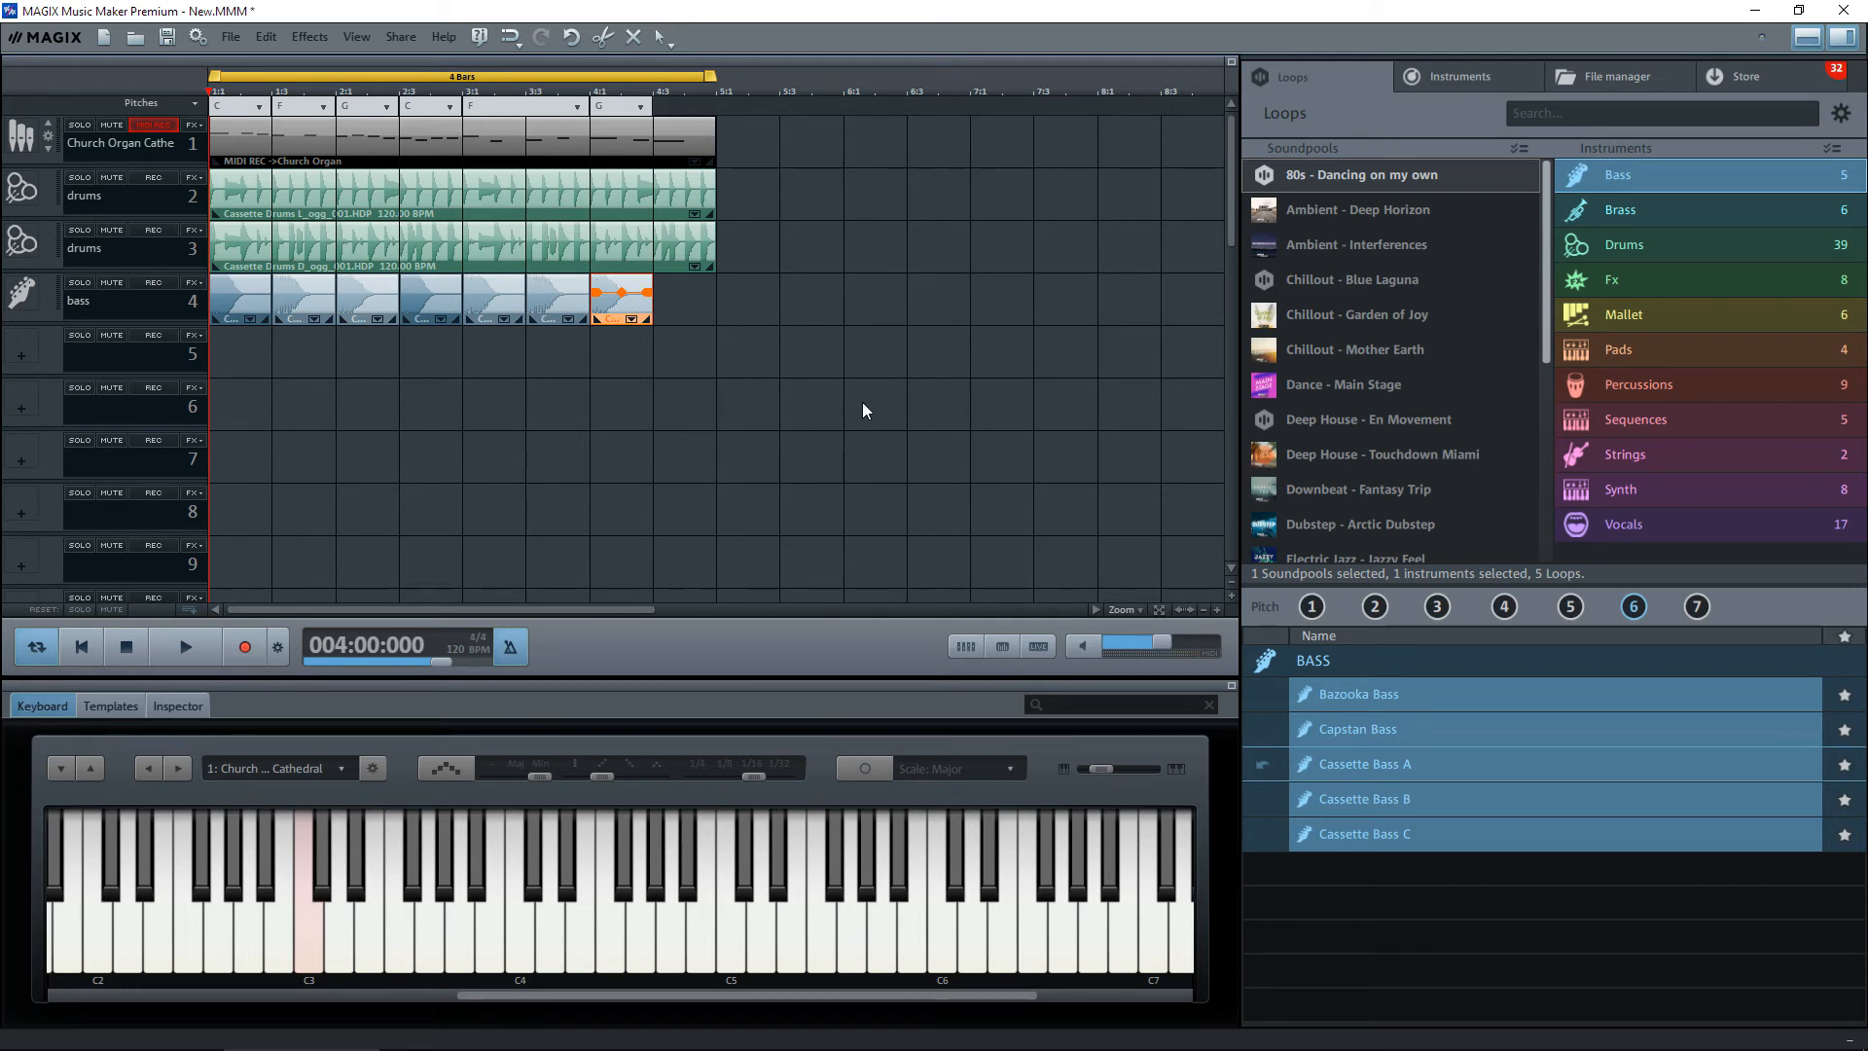
pyautogui.click(242, 305)
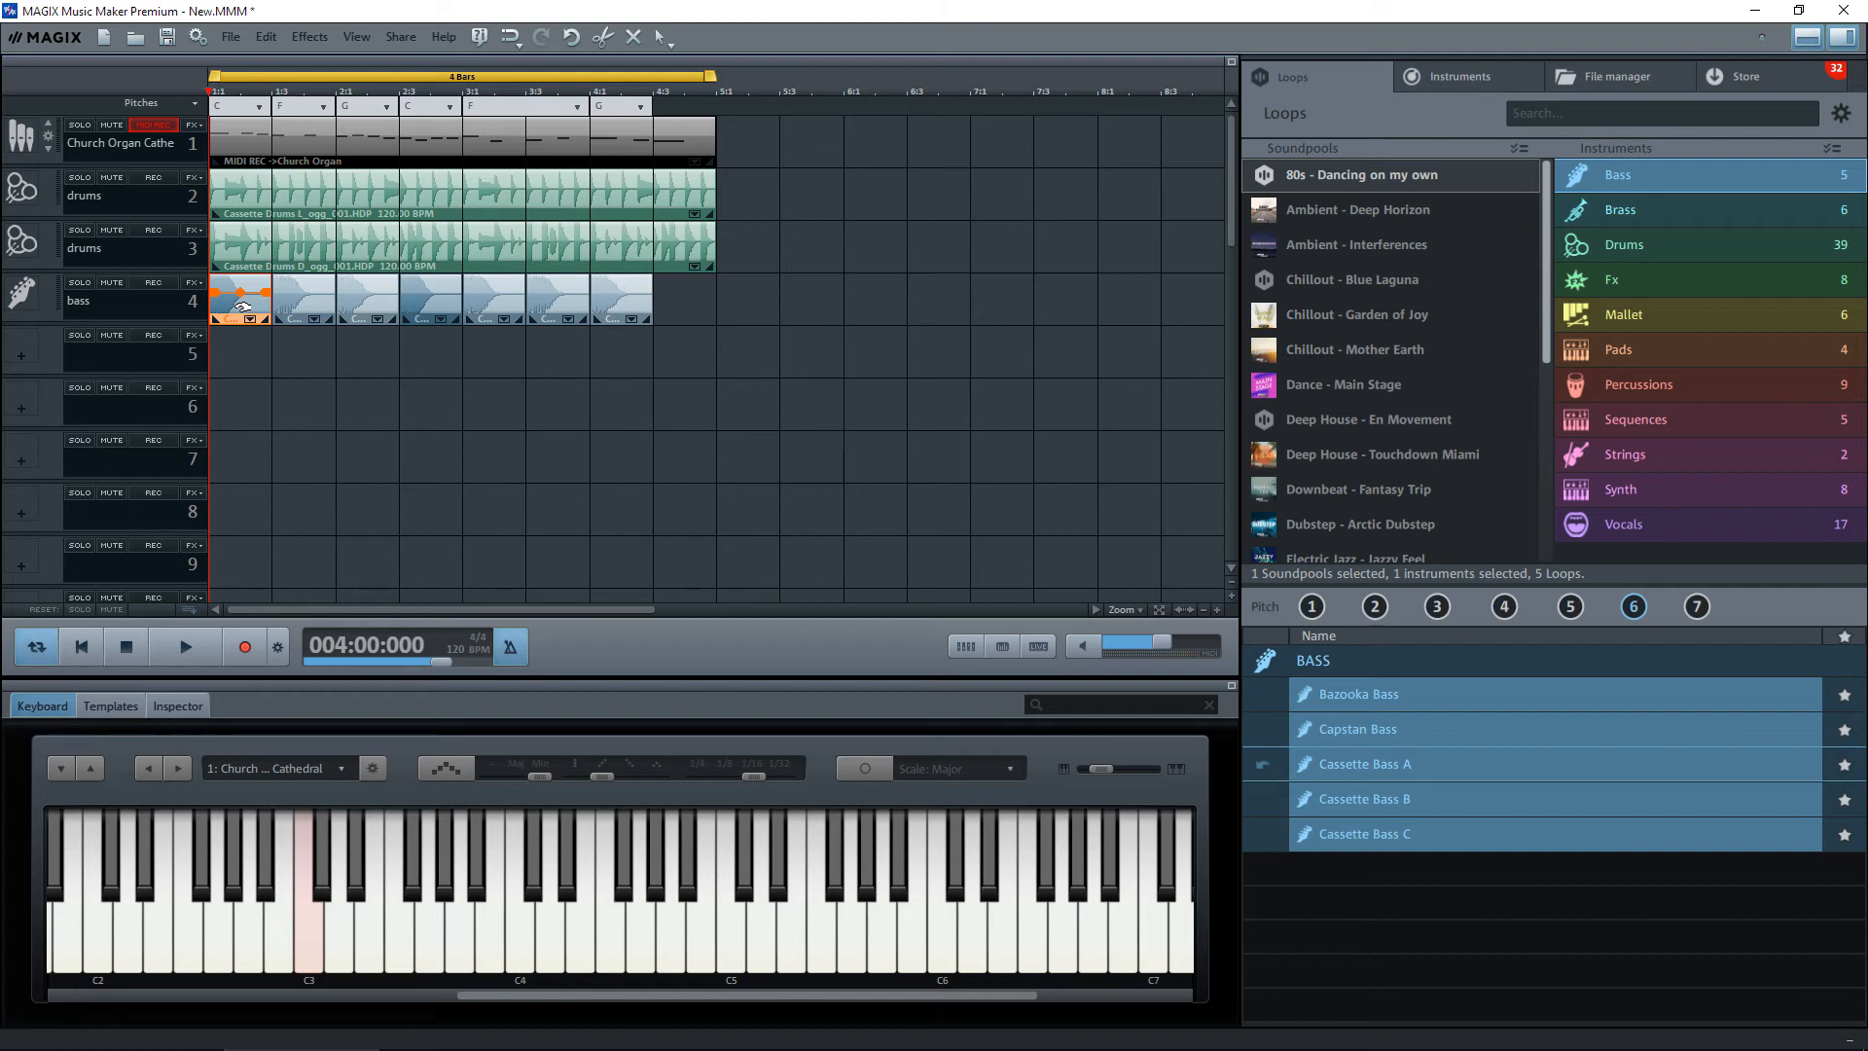
pyautogui.moveTo(243, 306)
pyautogui.mouseDown()
pyautogui.moveTo(747, 309)
pyautogui.moveTo(677, 309)
pyautogui.mouseUp()
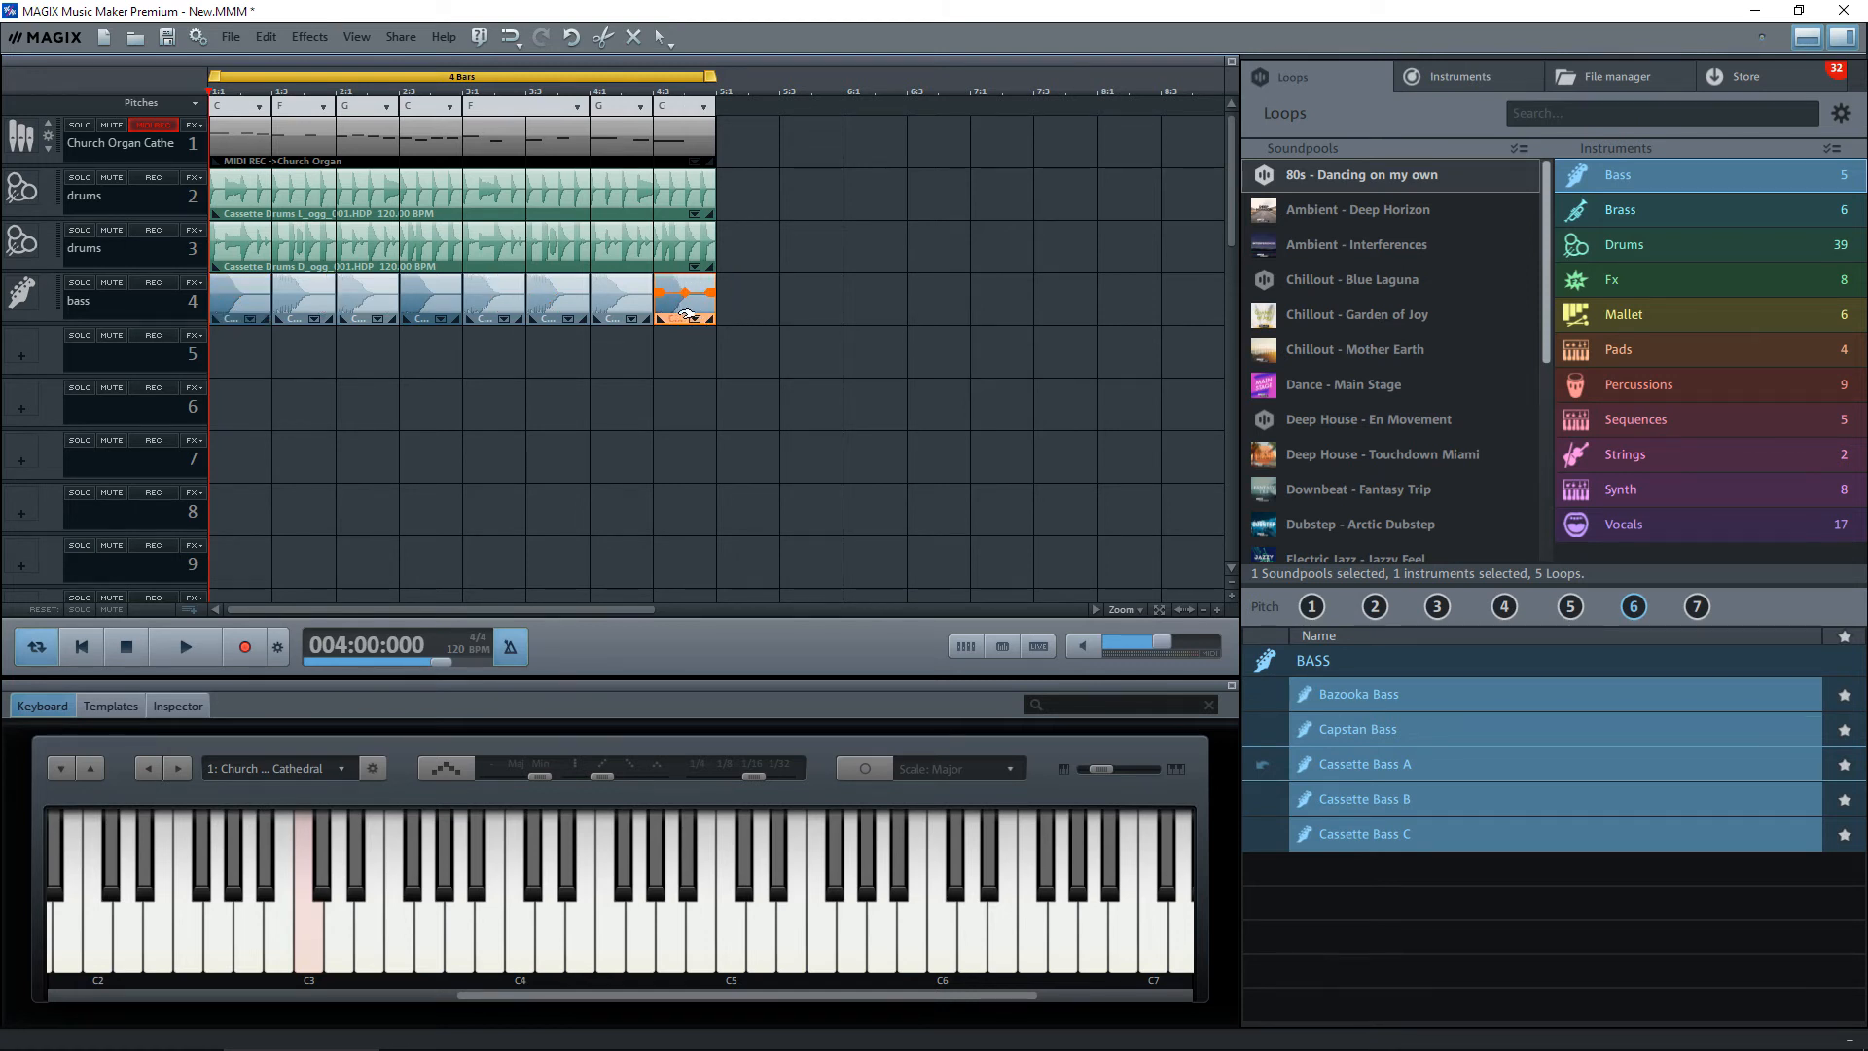
pyautogui.click(817, 362)
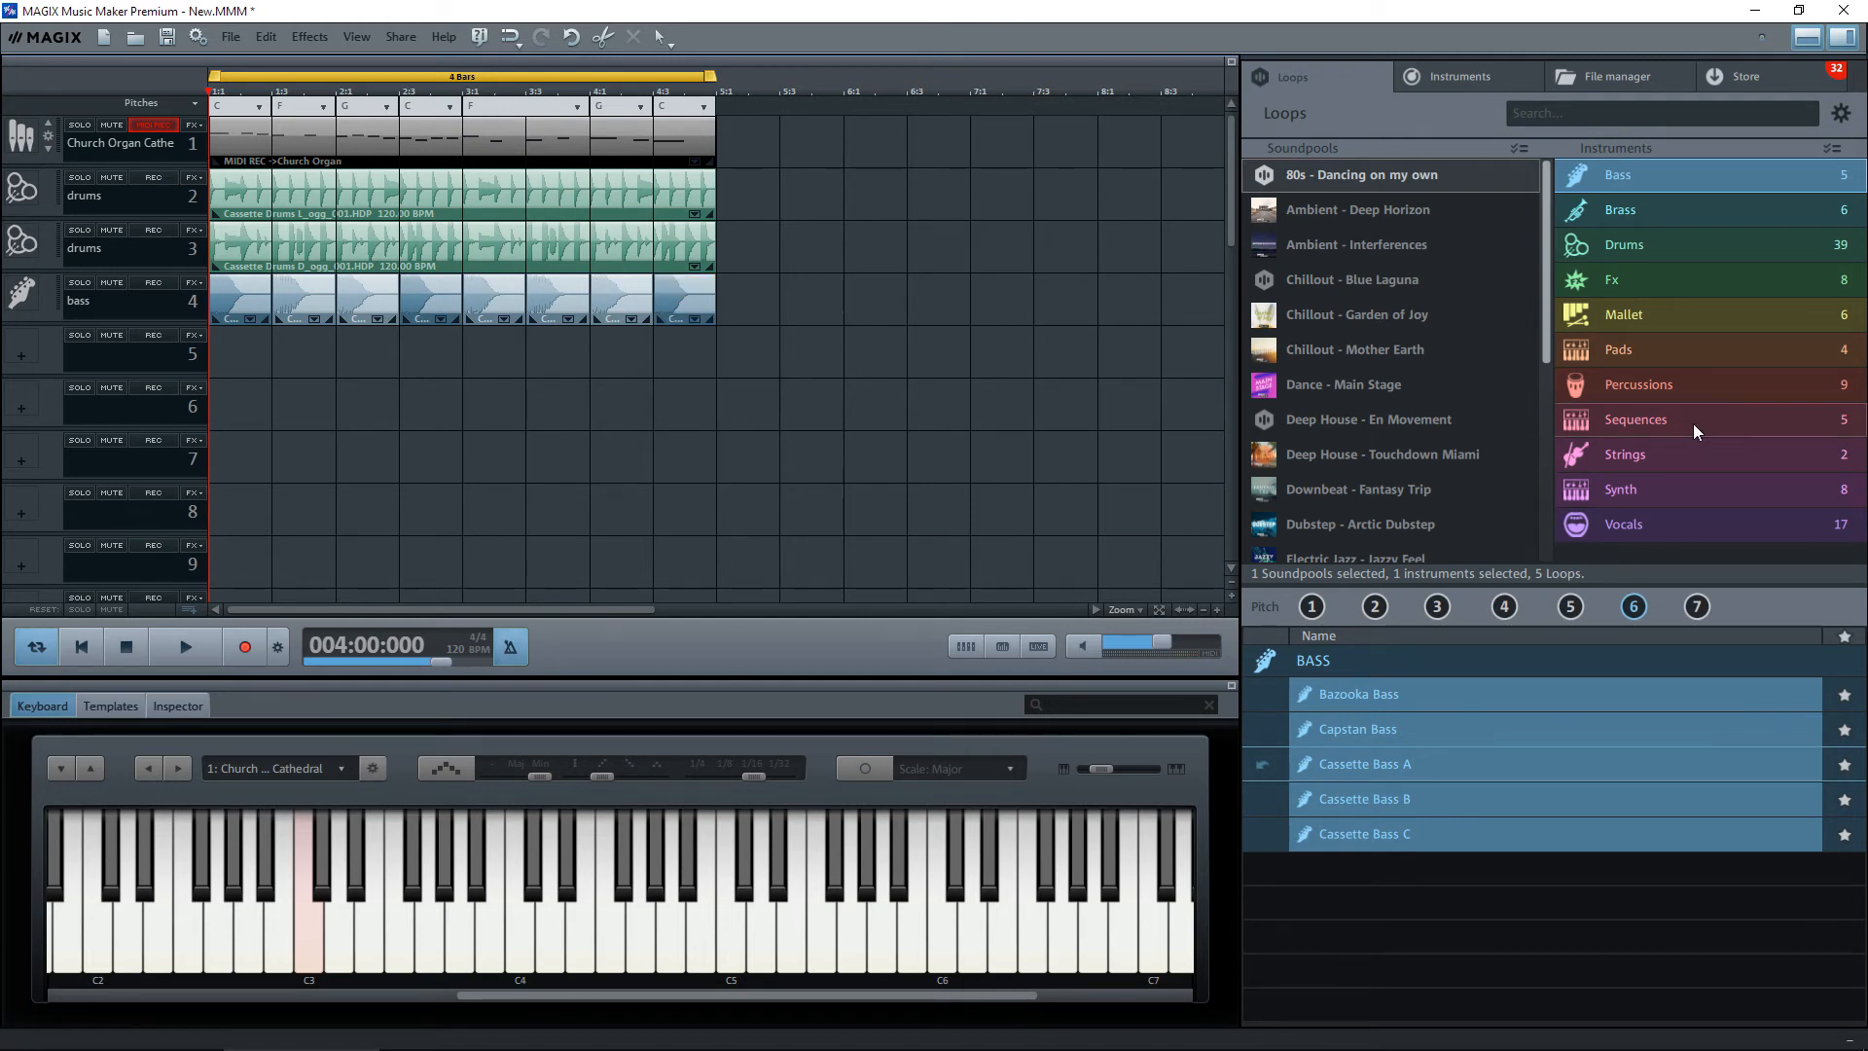
# Preview the Cassette Strings A loop, place its pitch 1 version at the start of track 5, and trim it to half a bar.
pyautogui.click(1626, 451)
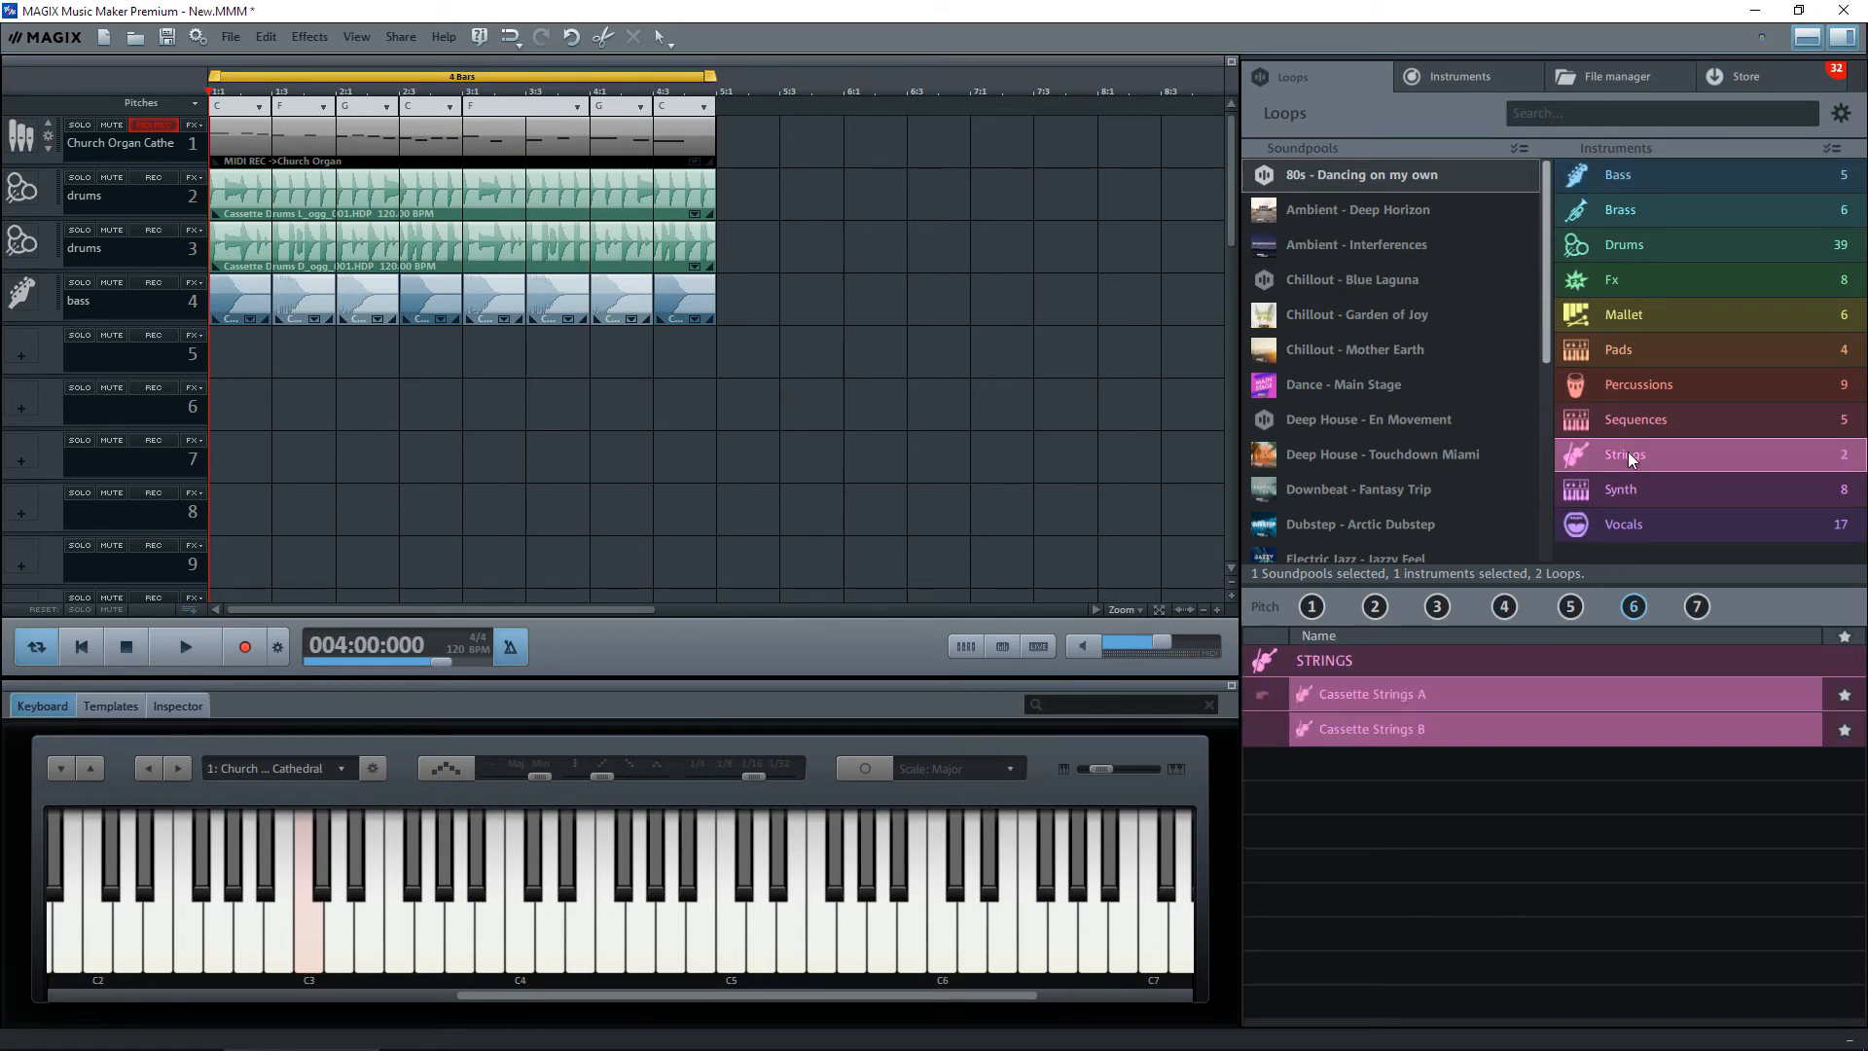
pyautogui.click(1342, 691)
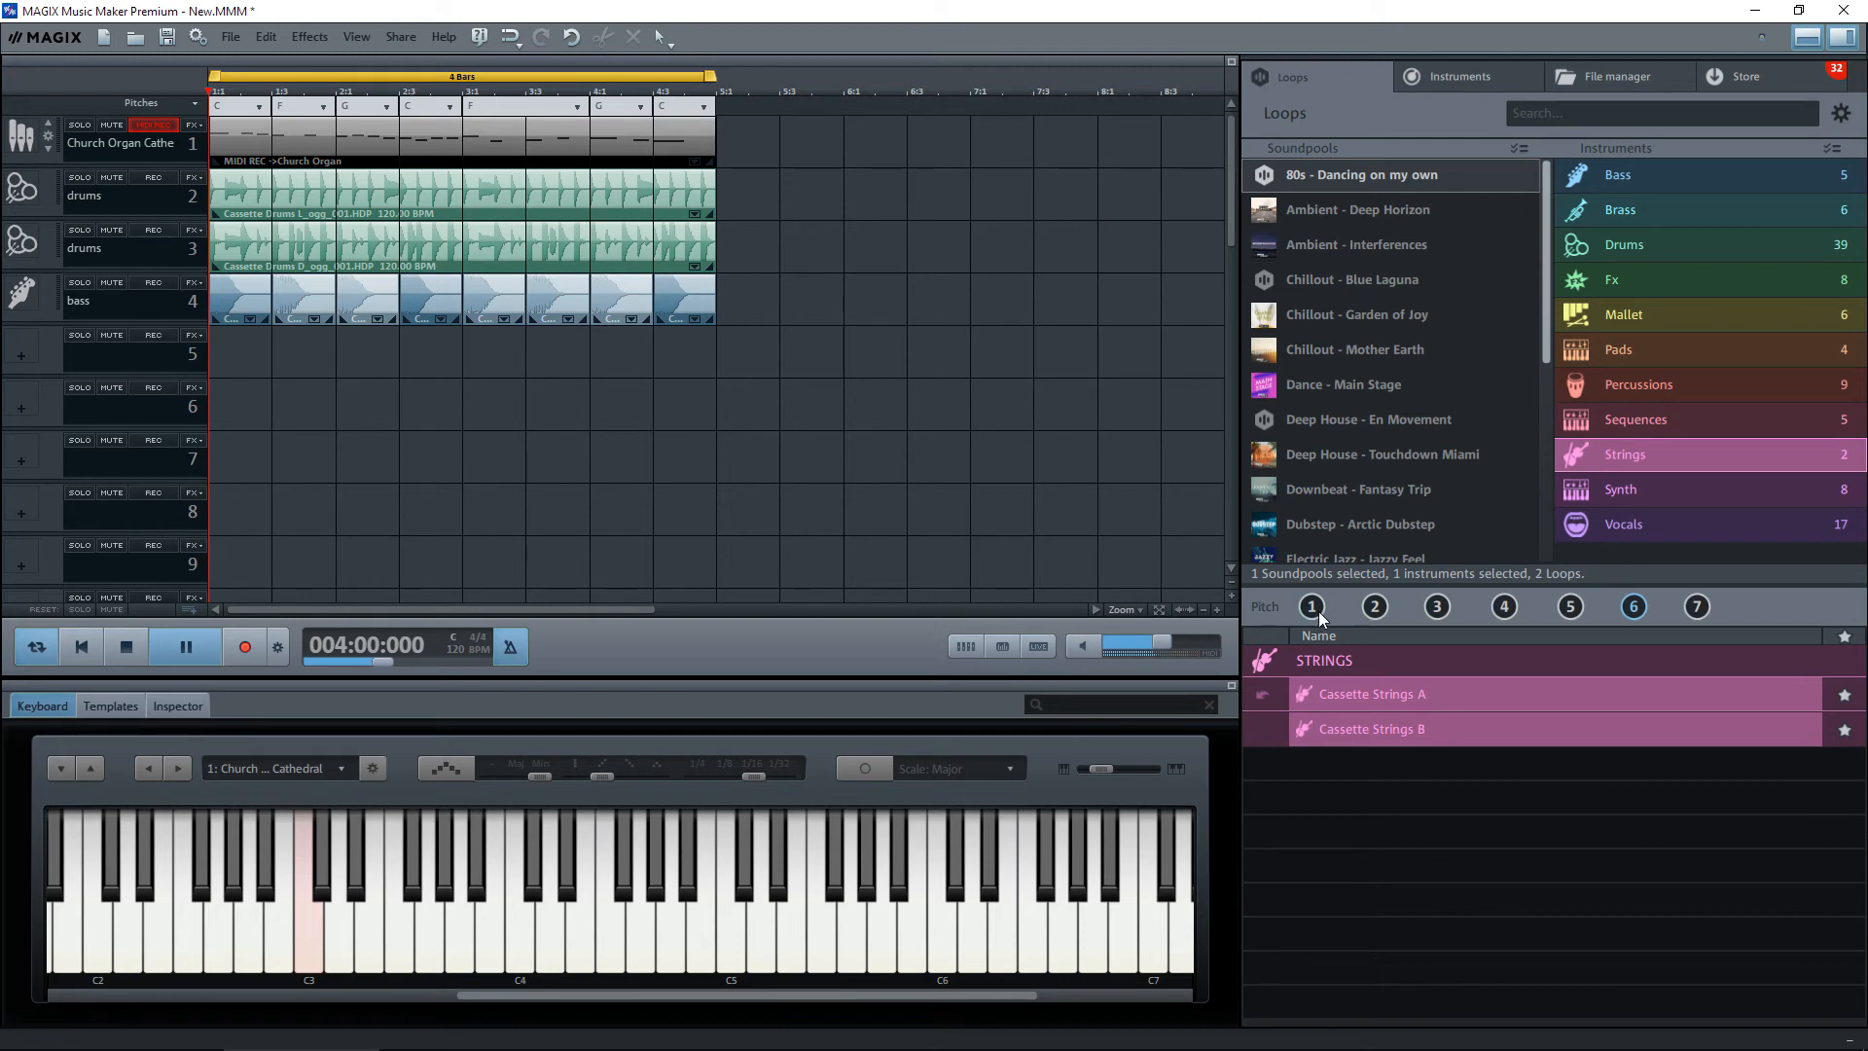
pyautogui.moveTo(1362, 694); pyautogui.dragTo(235, 353)
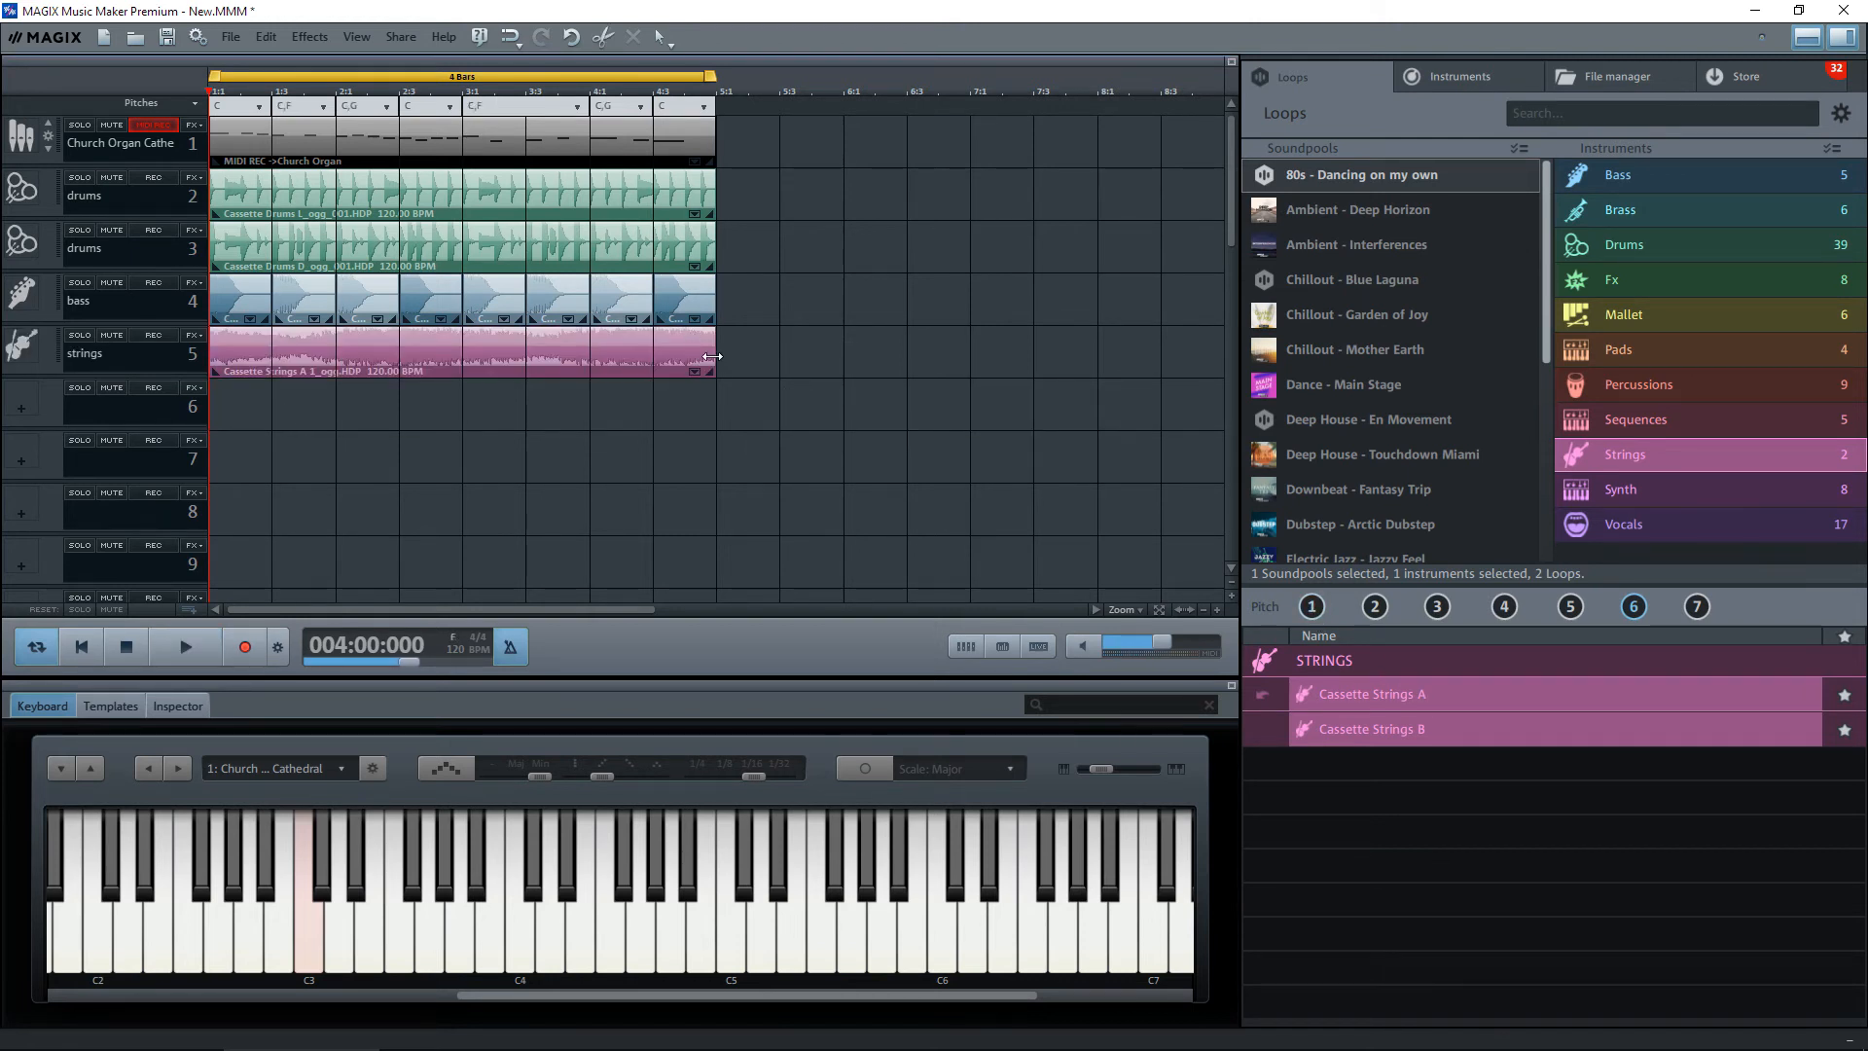
pyautogui.moveTo(712, 357); pyautogui.dragTo(276, 349)
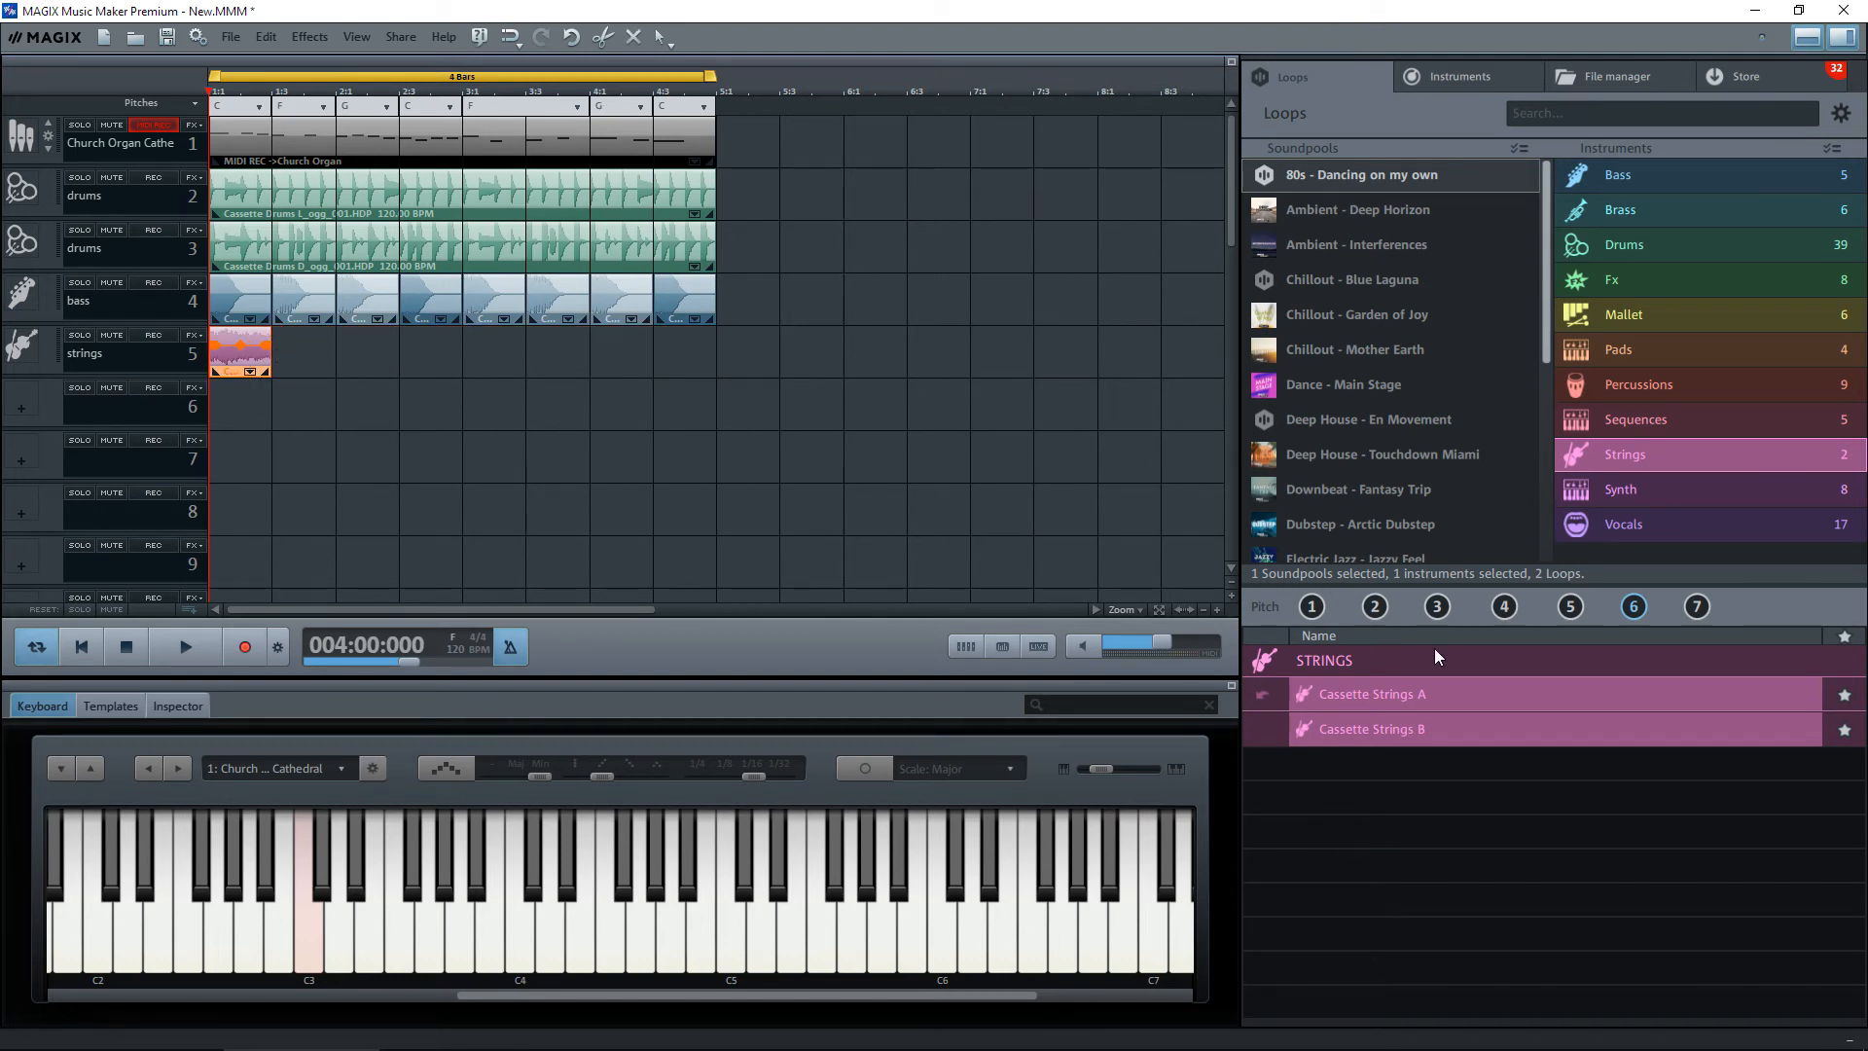
# Append Cassette Strings A at pitch 4 and pitch 5 on track 5, trimming each clip to half a bar.
pyautogui.moveTo(683, 488); pyautogui.dragTo(318, 358)
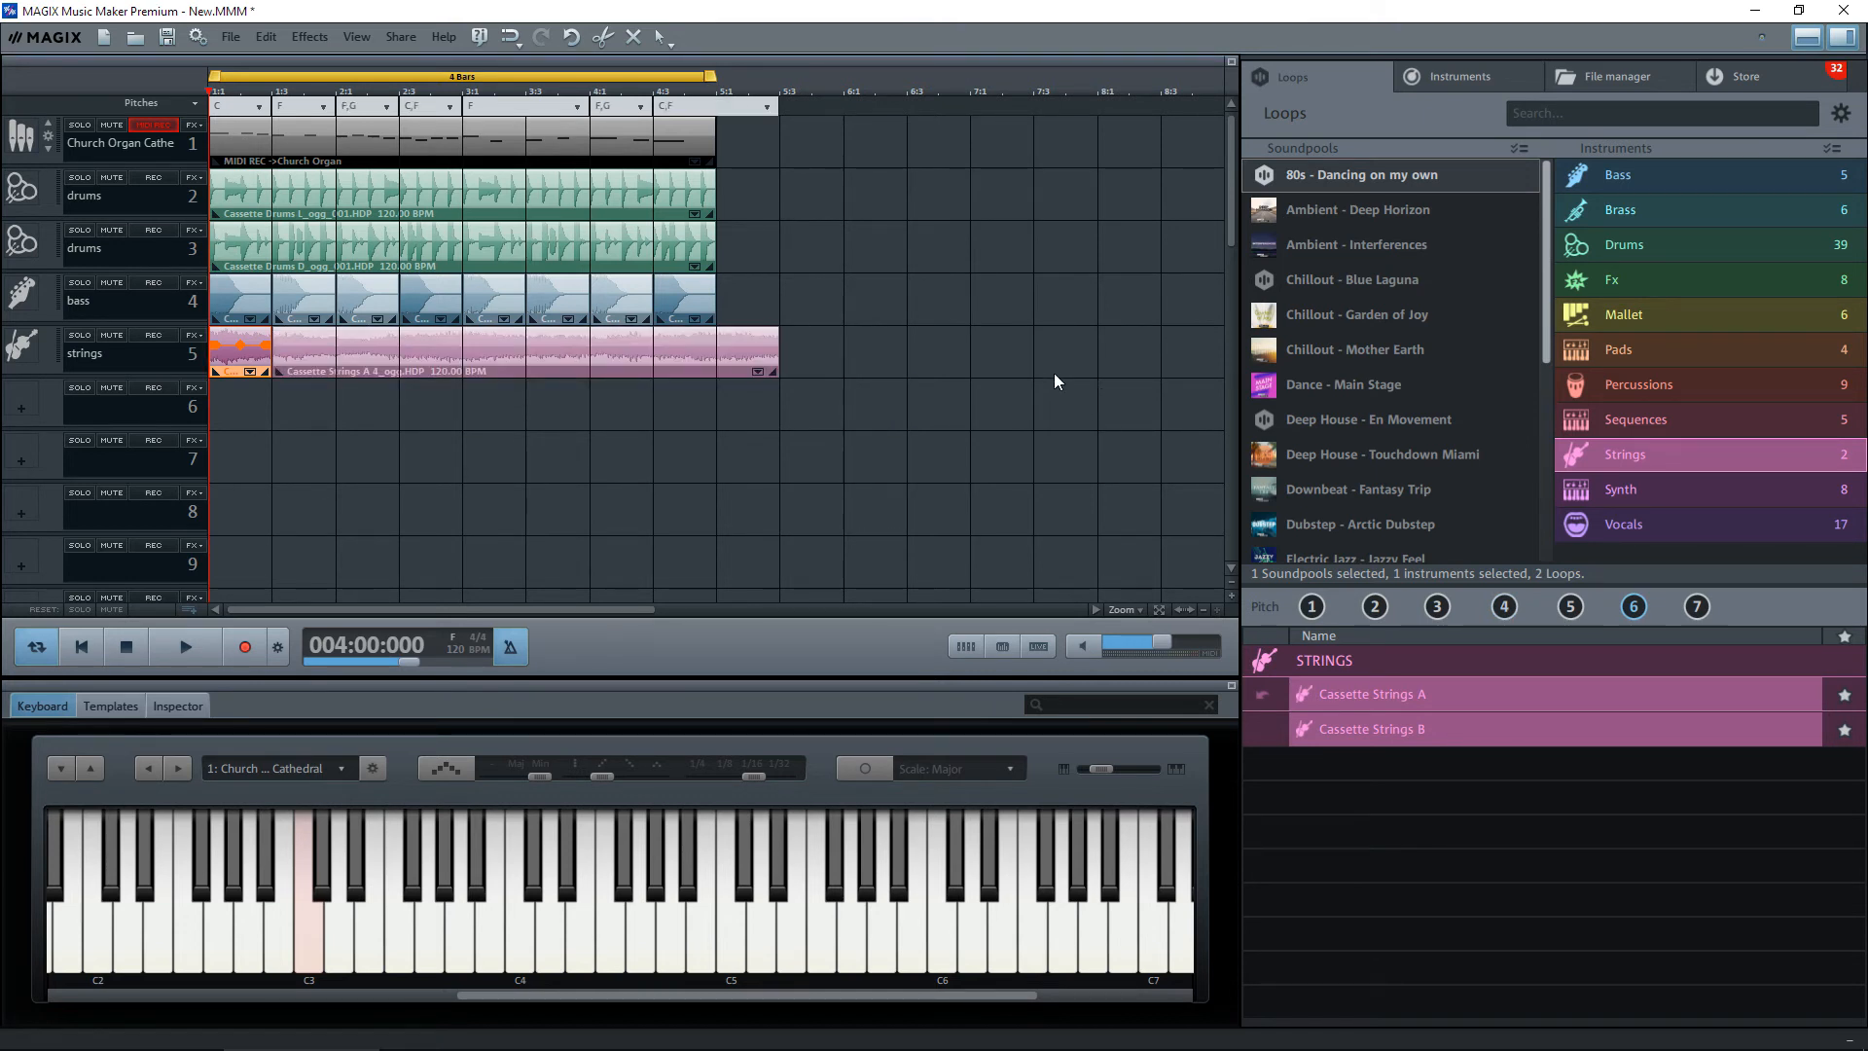
pyautogui.moveTo(779, 356); pyautogui.dragTo(324, 358)
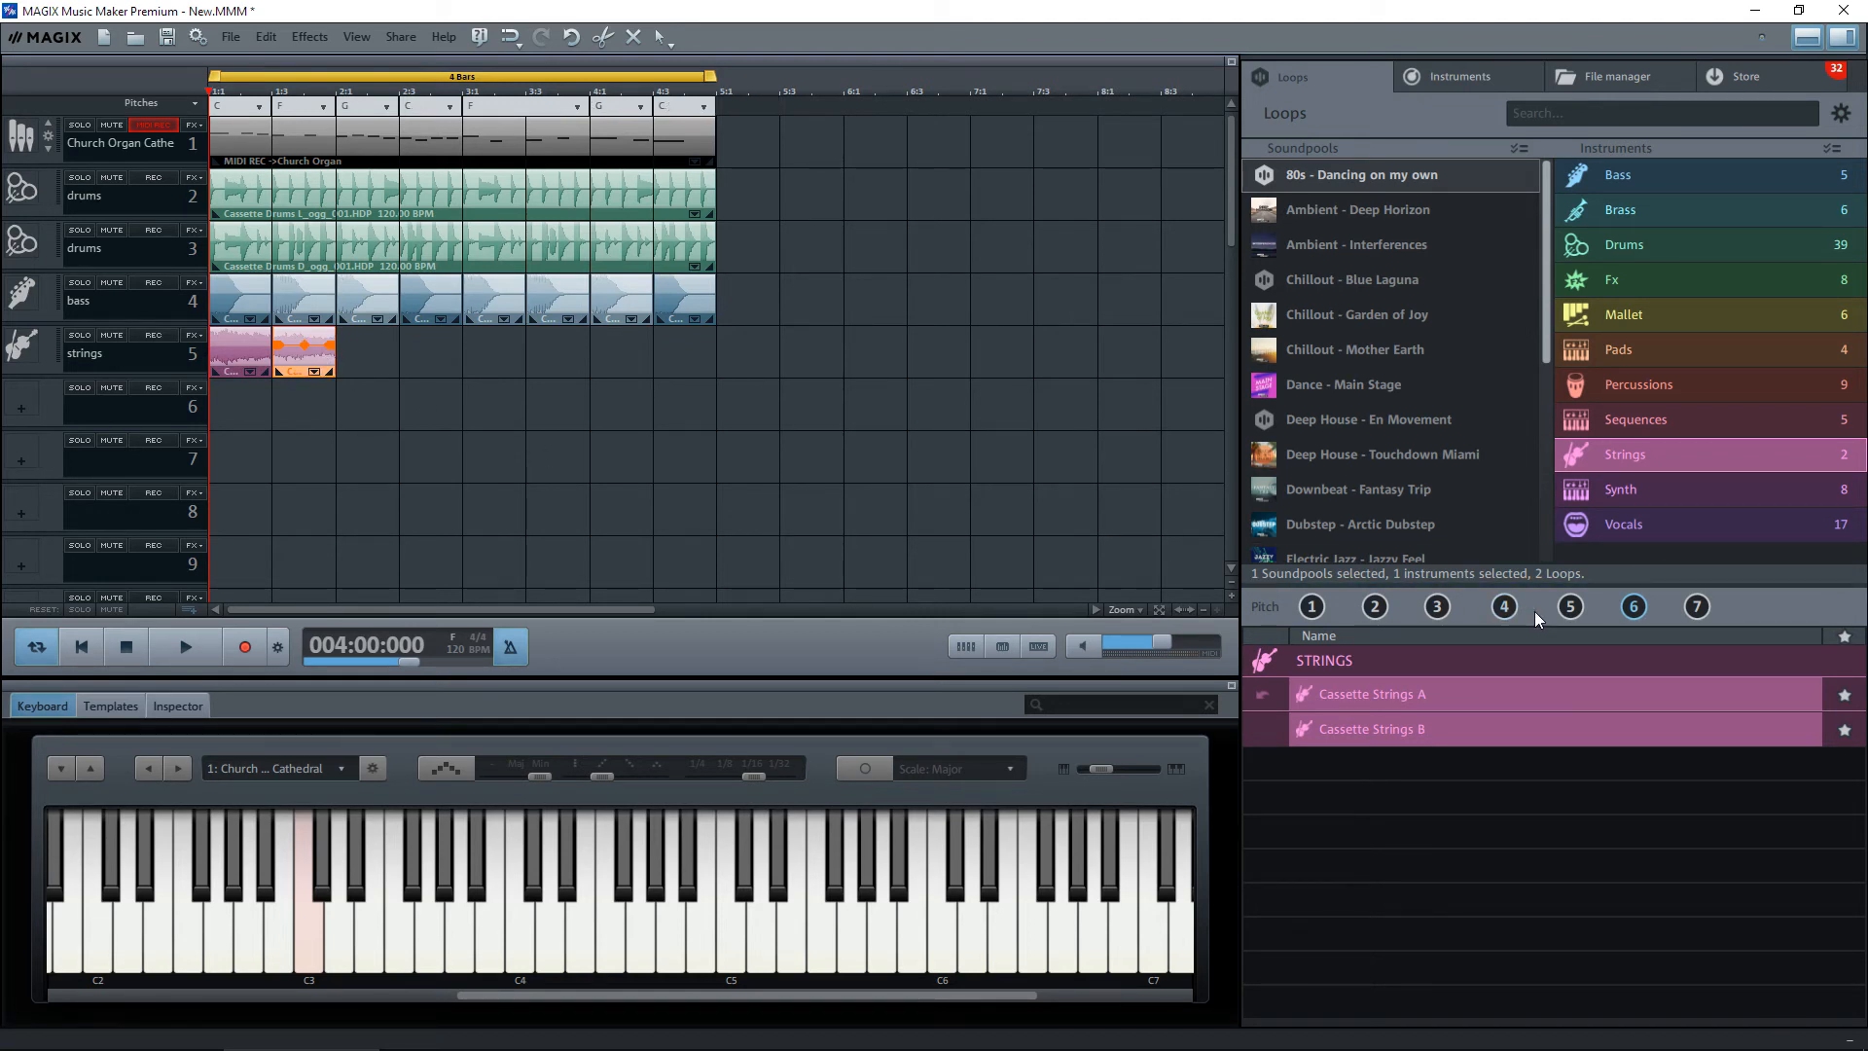
pyautogui.moveTo(1568, 610); pyautogui.dragTo(395, 366)
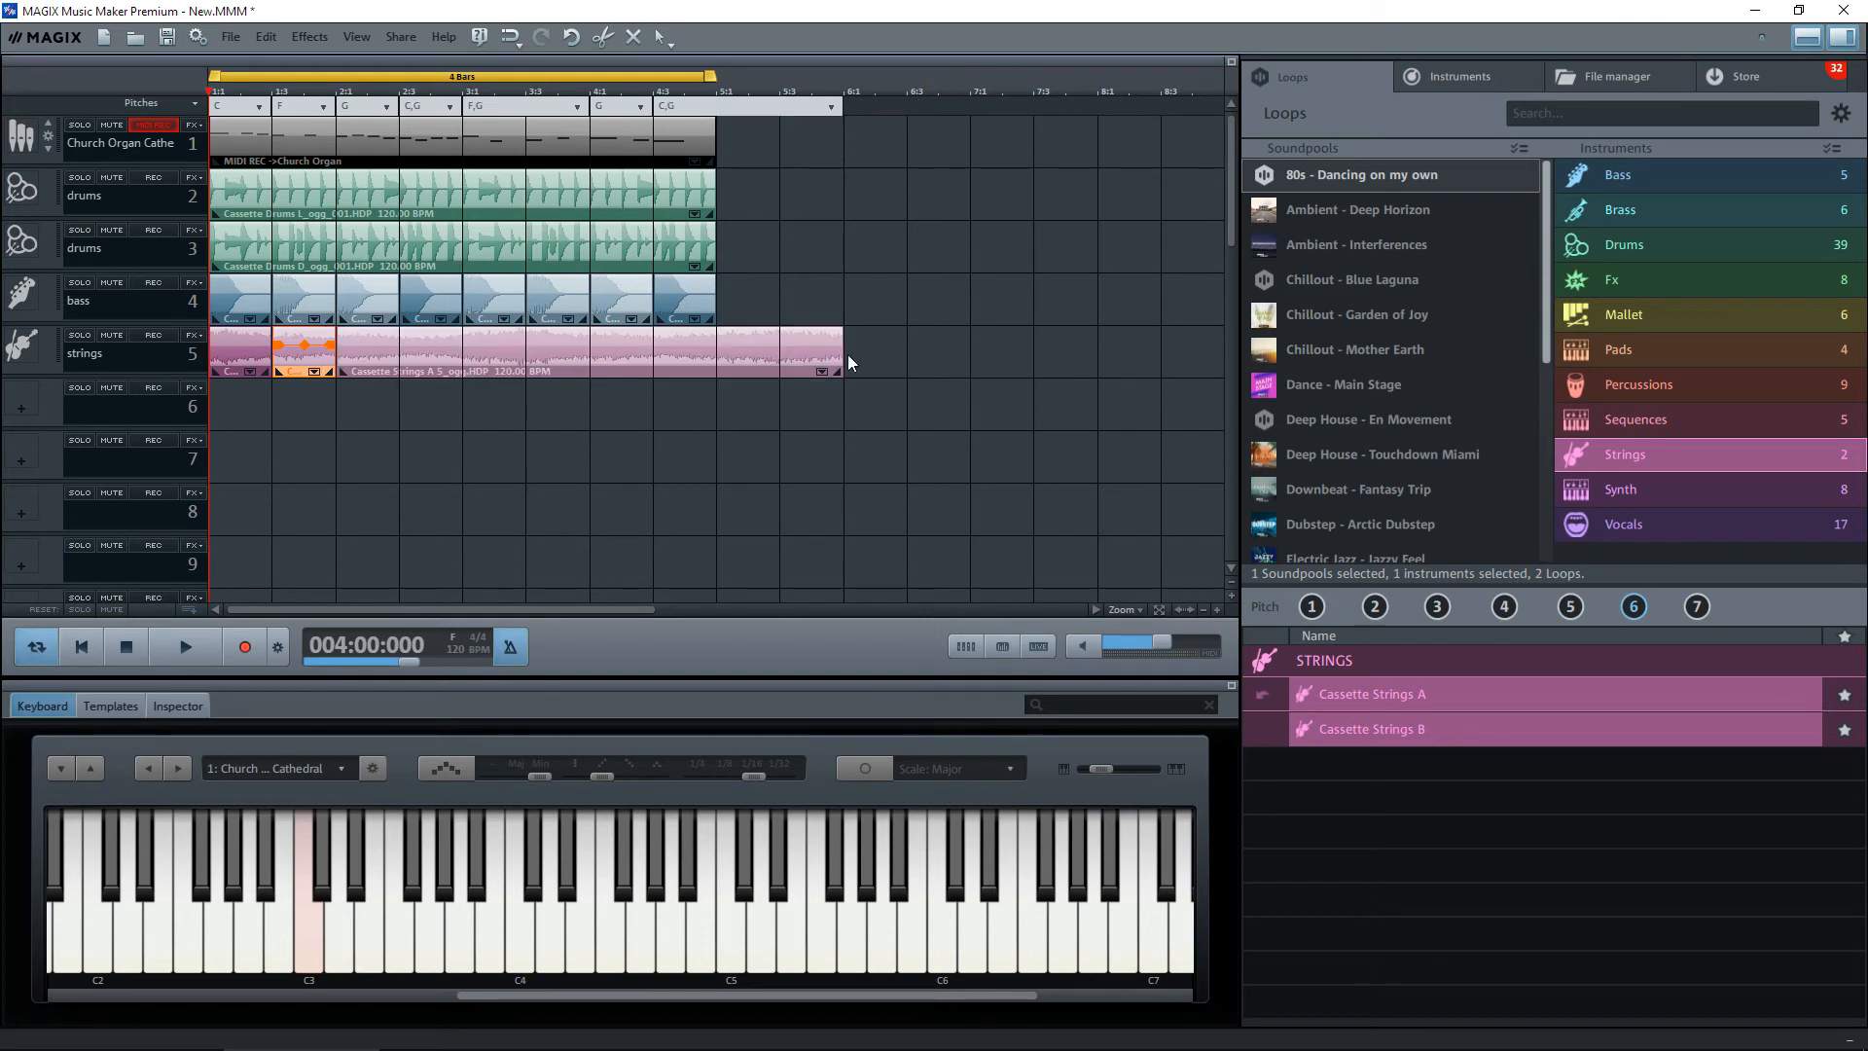
pyautogui.moveTo(841, 362); pyautogui.dragTo(395, 371)
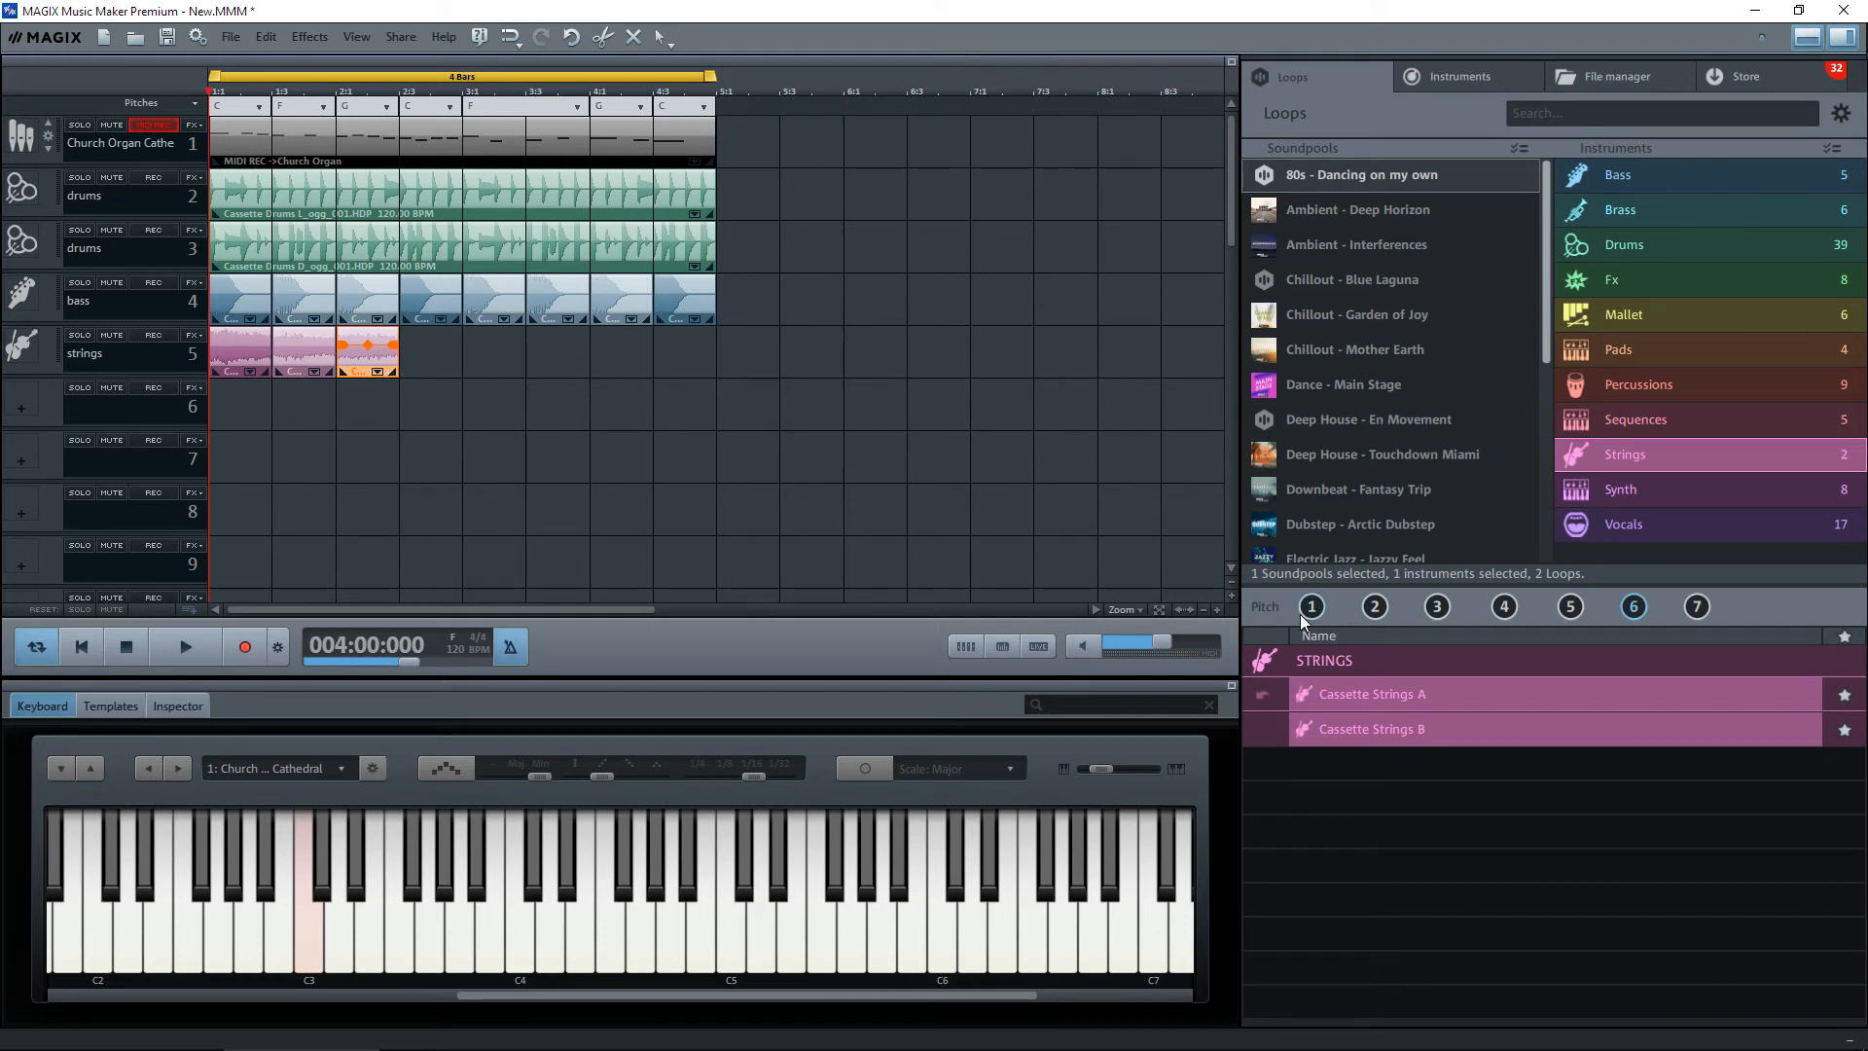
# Append half-bar Cassette Strings A clips on track 5: pitch 1 in bar 2's second half and pitch 4 in both halves of bar 3.
pyautogui.moveTo(1311, 609); pyautogui.dragTo(453, 376)
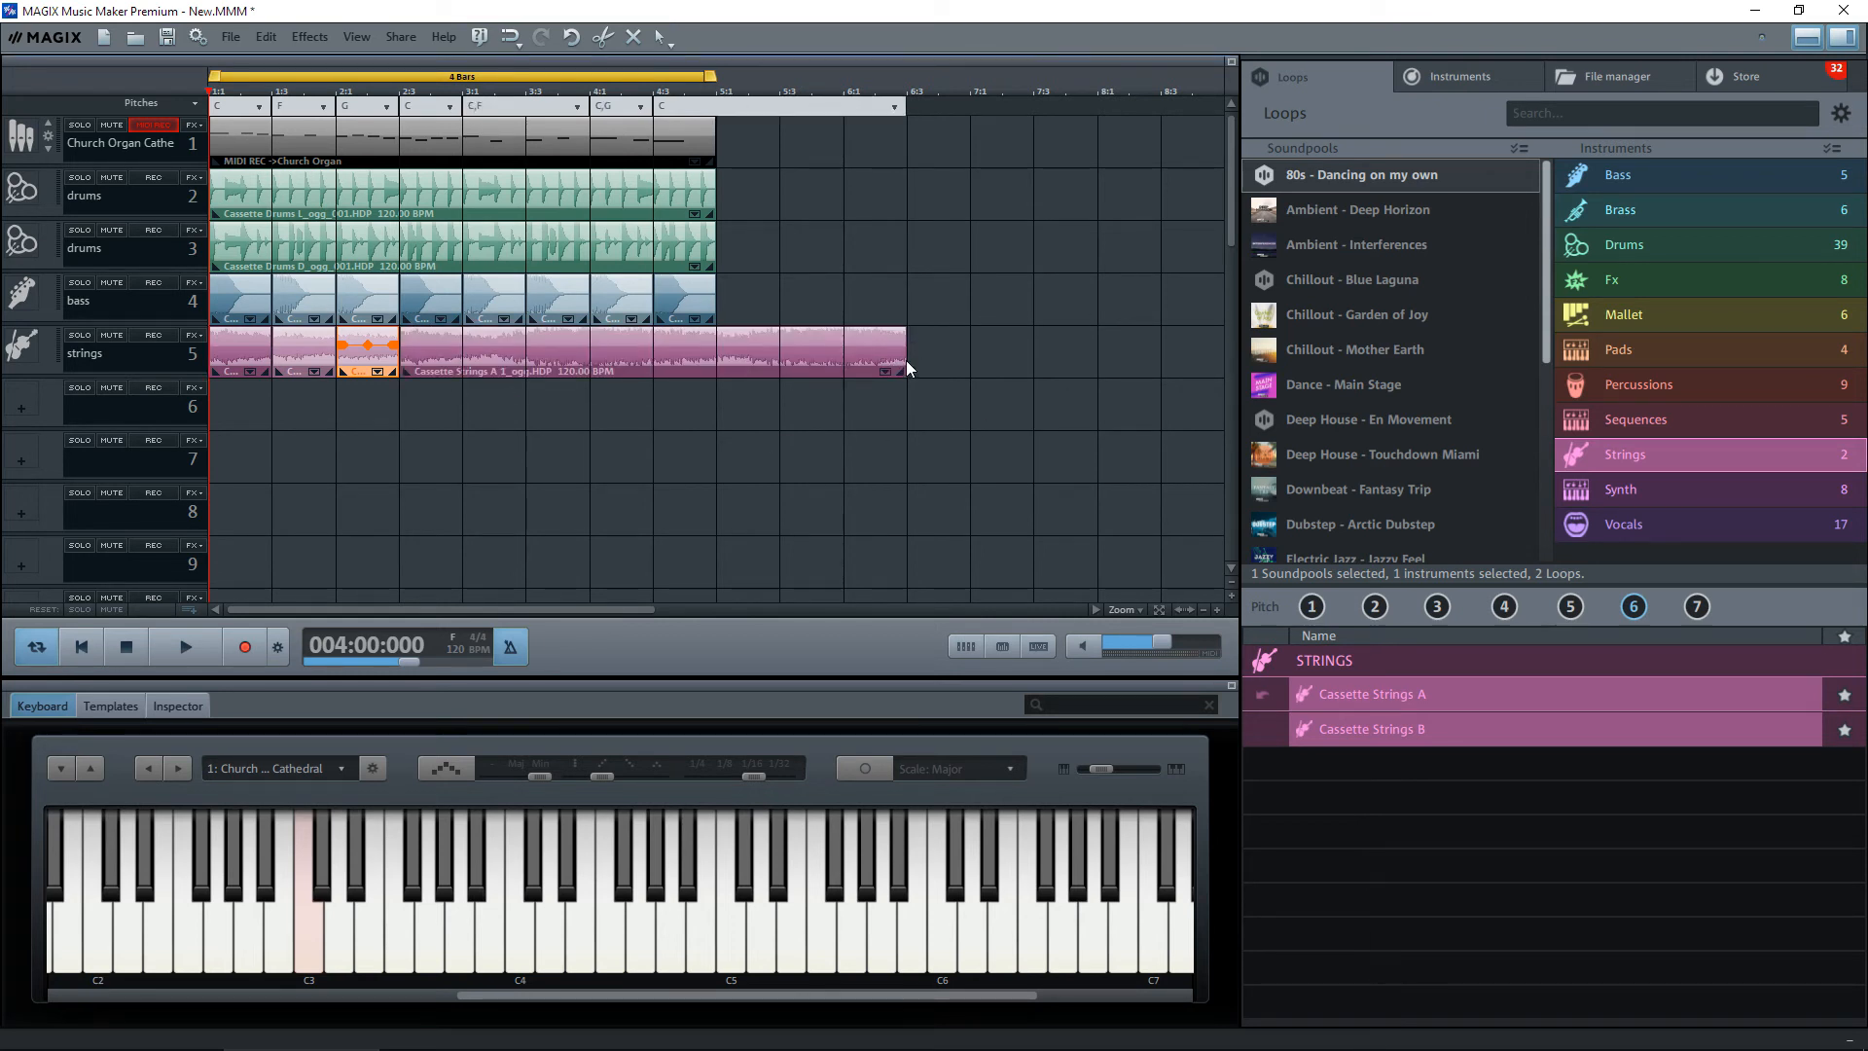
pyautogui.moveTo(899, 356); pyautogui.dragTo(455, 368)
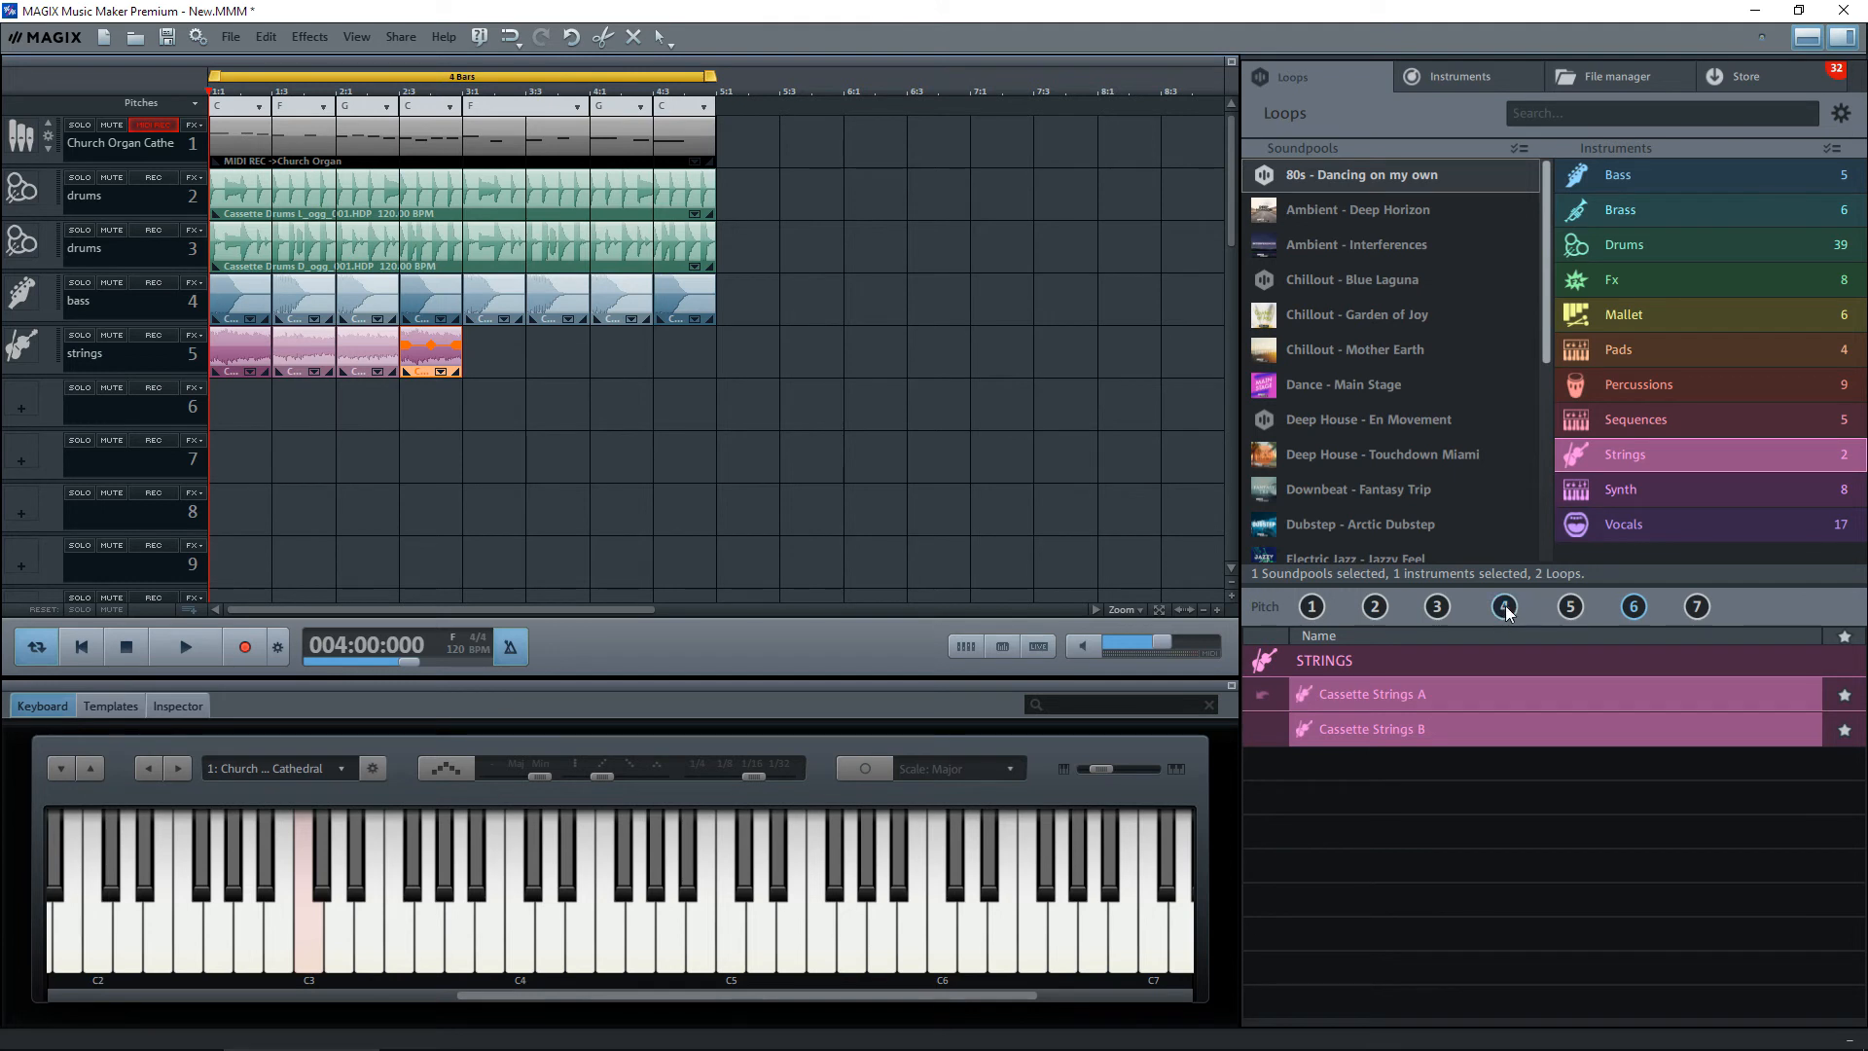
pyautogui.moveTo(1362, 693); pyautogui.dragTo(511, 368)
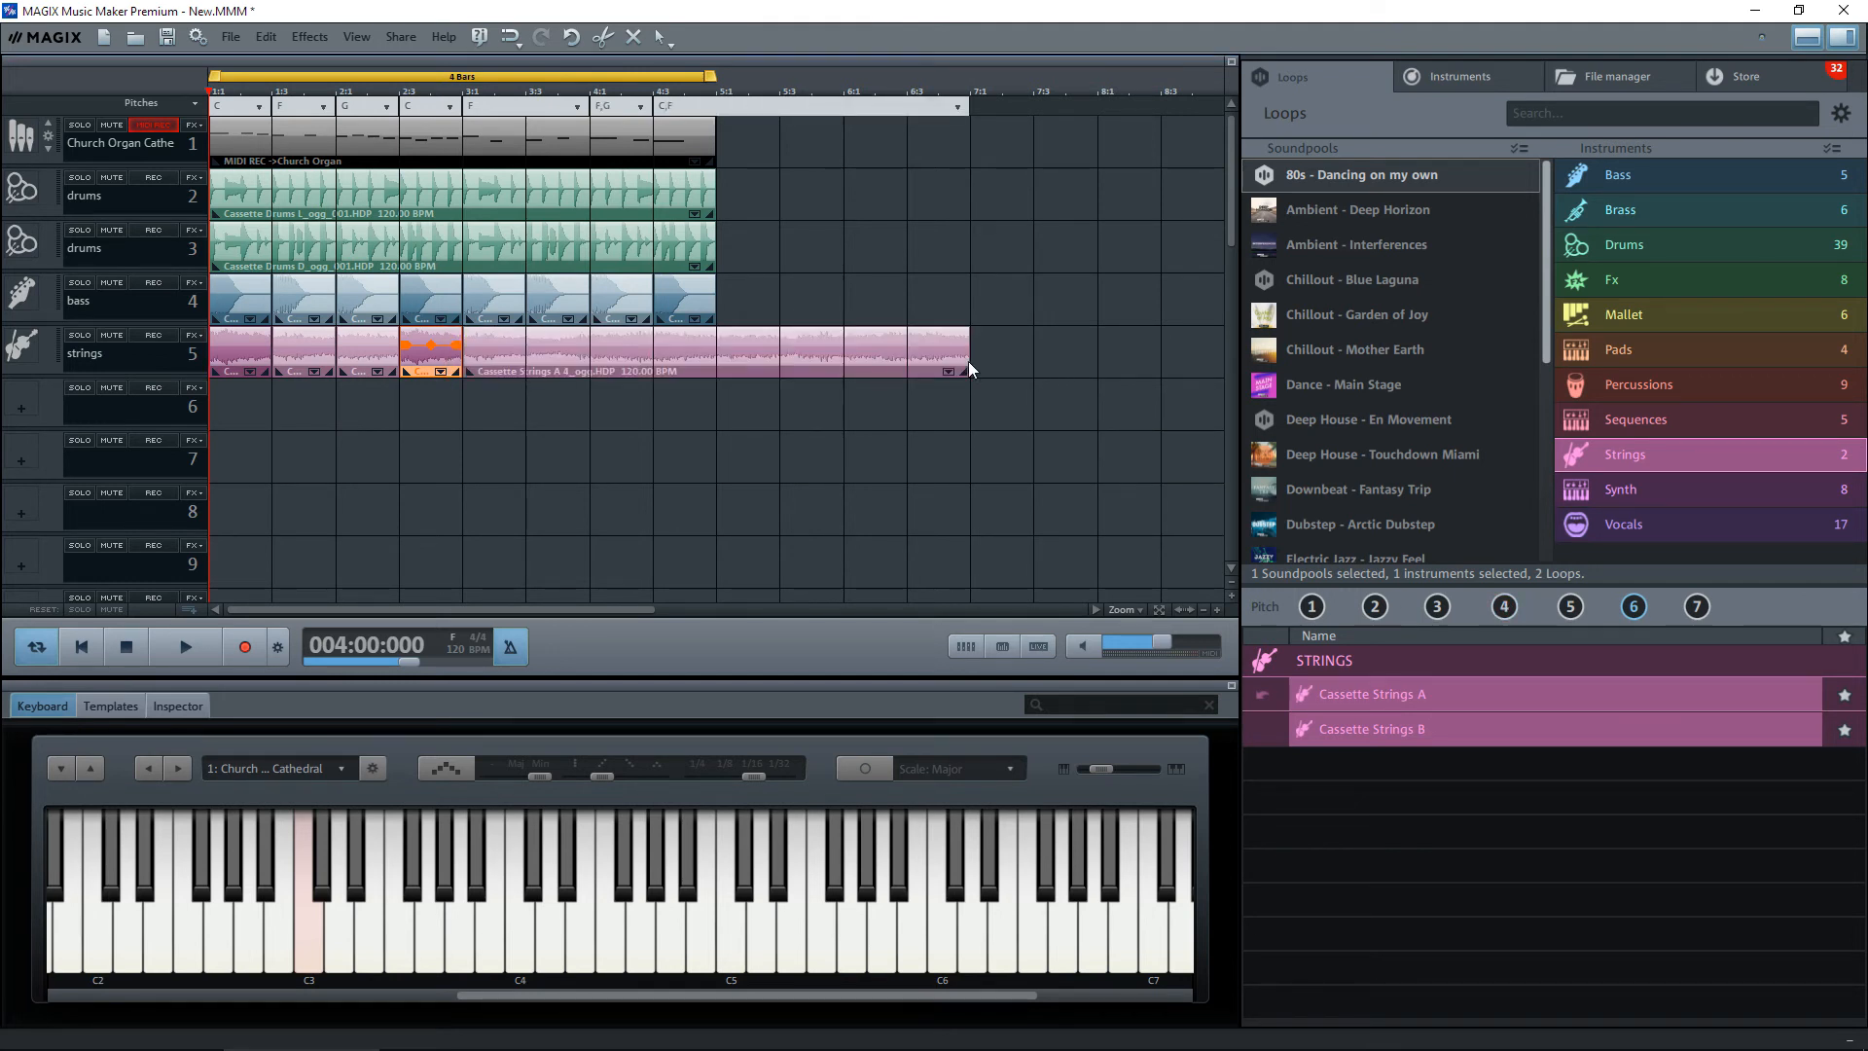
pyautogui.moveTo(969, 363); pyautogui.dragTo(526, 373)
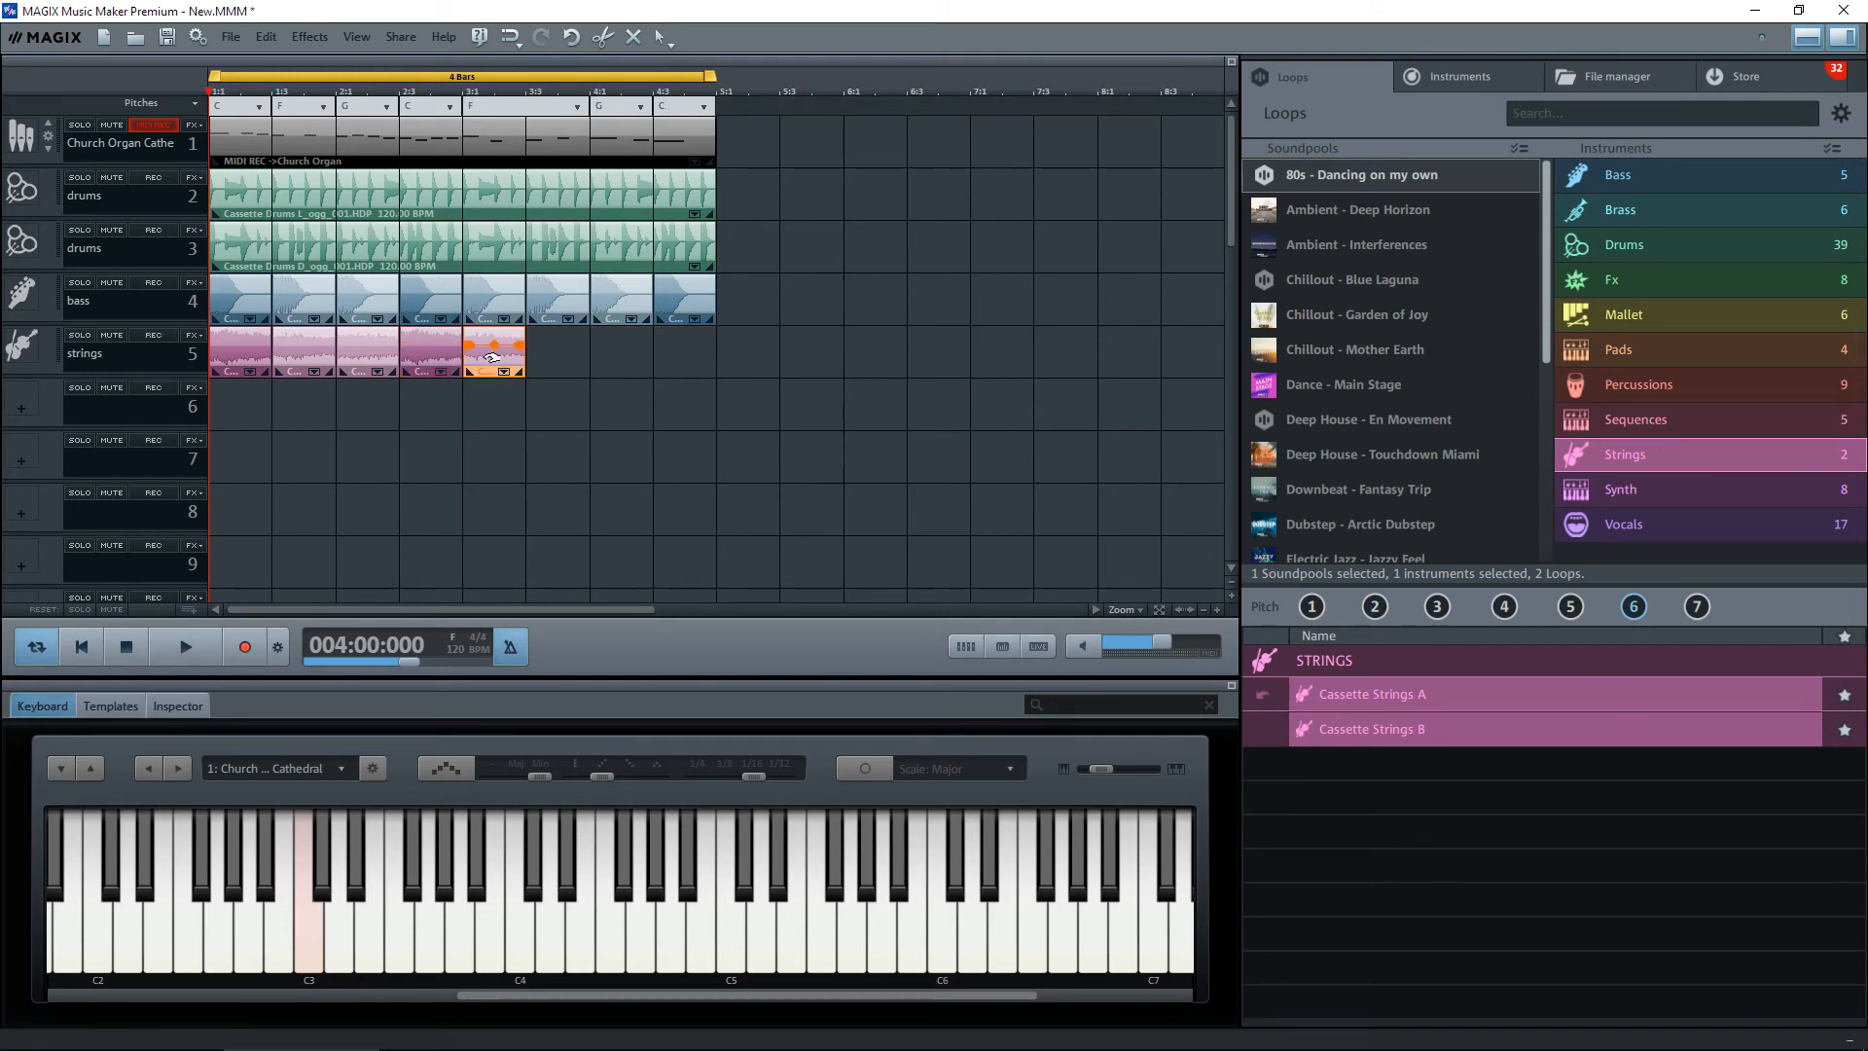
pyautogui.moveTo(492, 357); pyautogui.dragTo(560, 365)
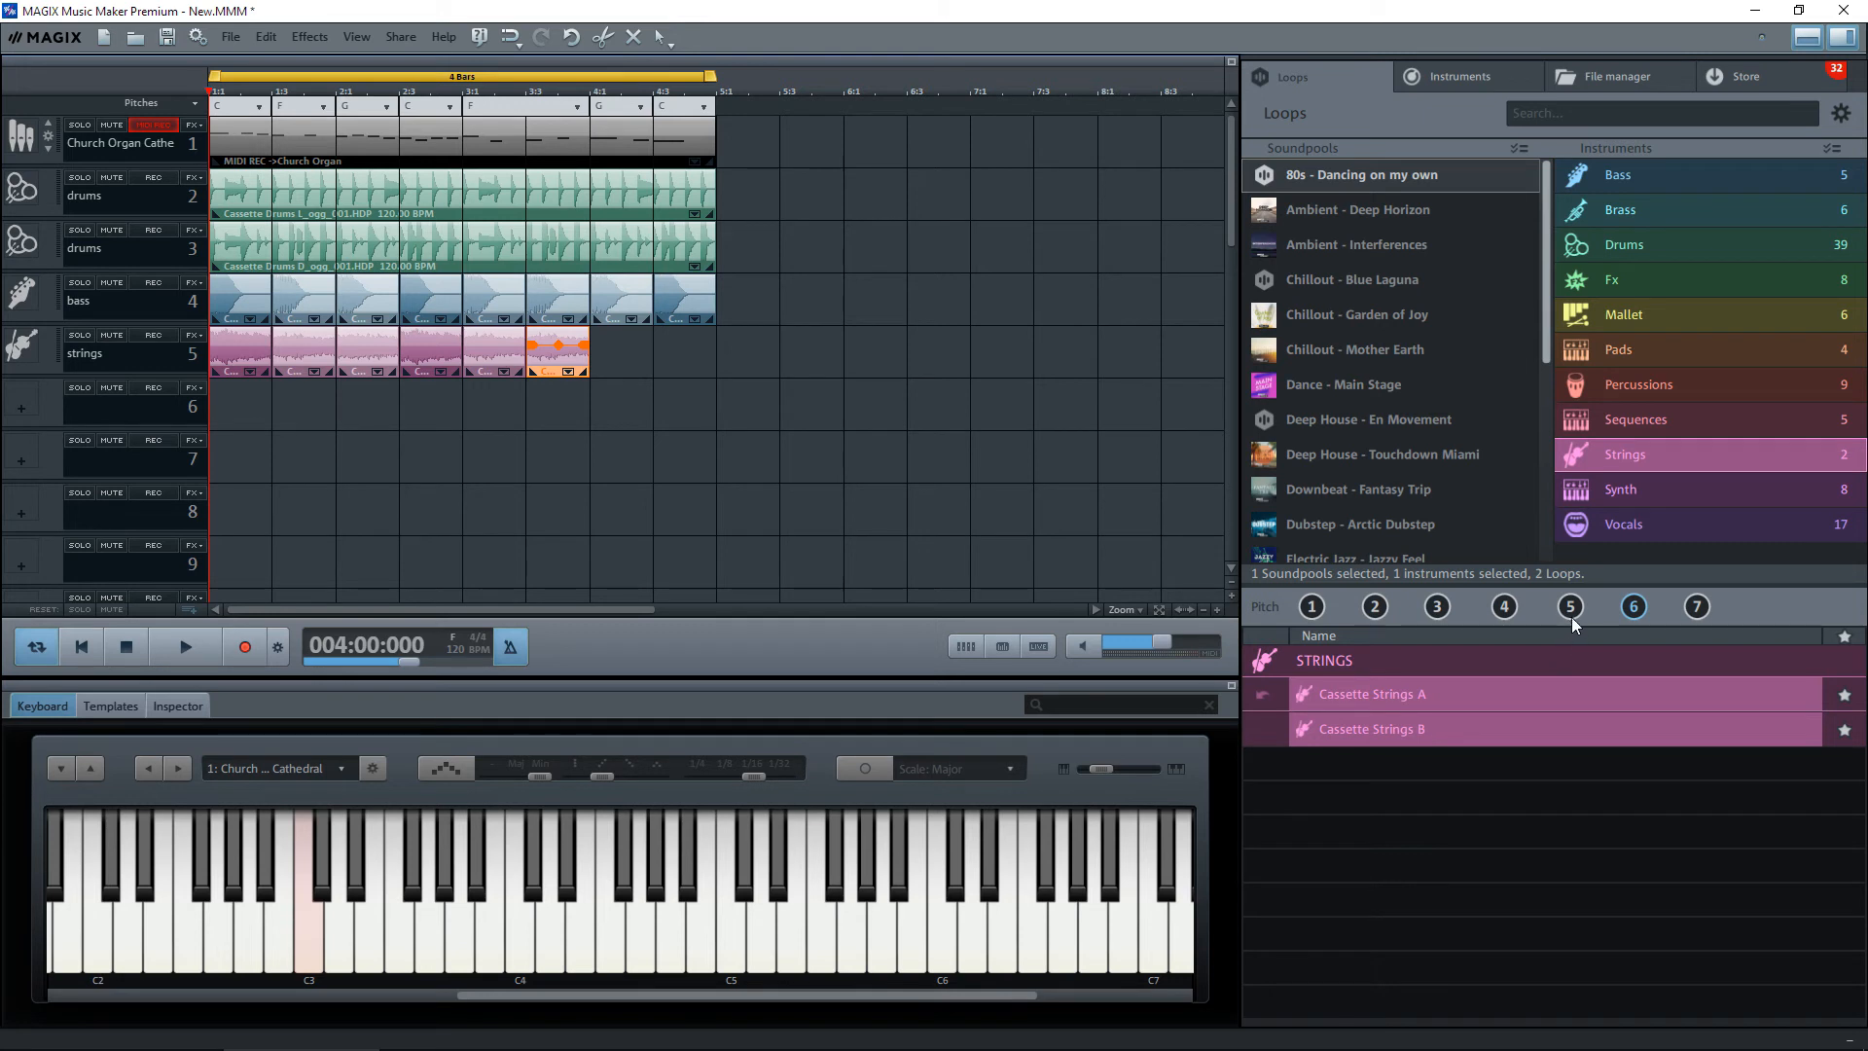
# Add a half-bar Cassette Strings A clip at pitch 5 from bar 4 and copy the first strings clip into the last half bar.
pyautogui.moveTo(1573, 611); pyautogui.dragTo(640, 351)
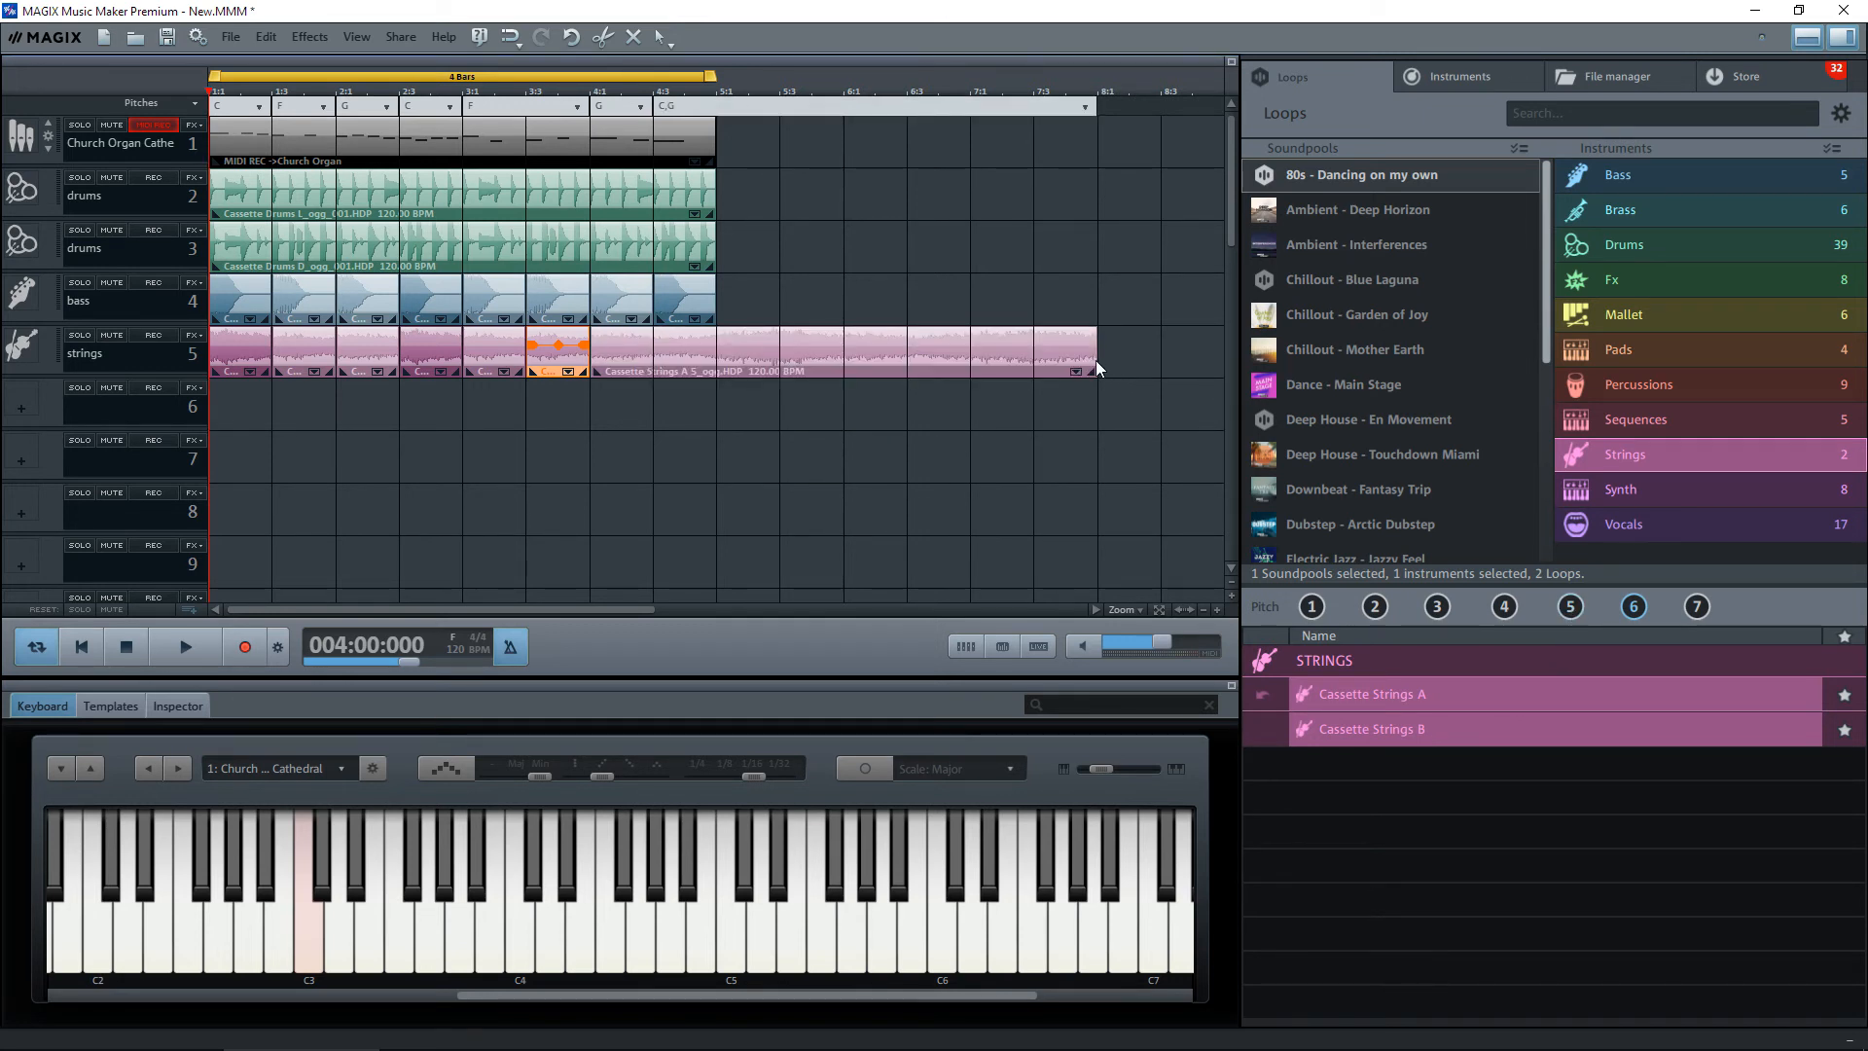
pyautogui.moveTo(1095, 362); pyautogui.dragTo(642, 368)
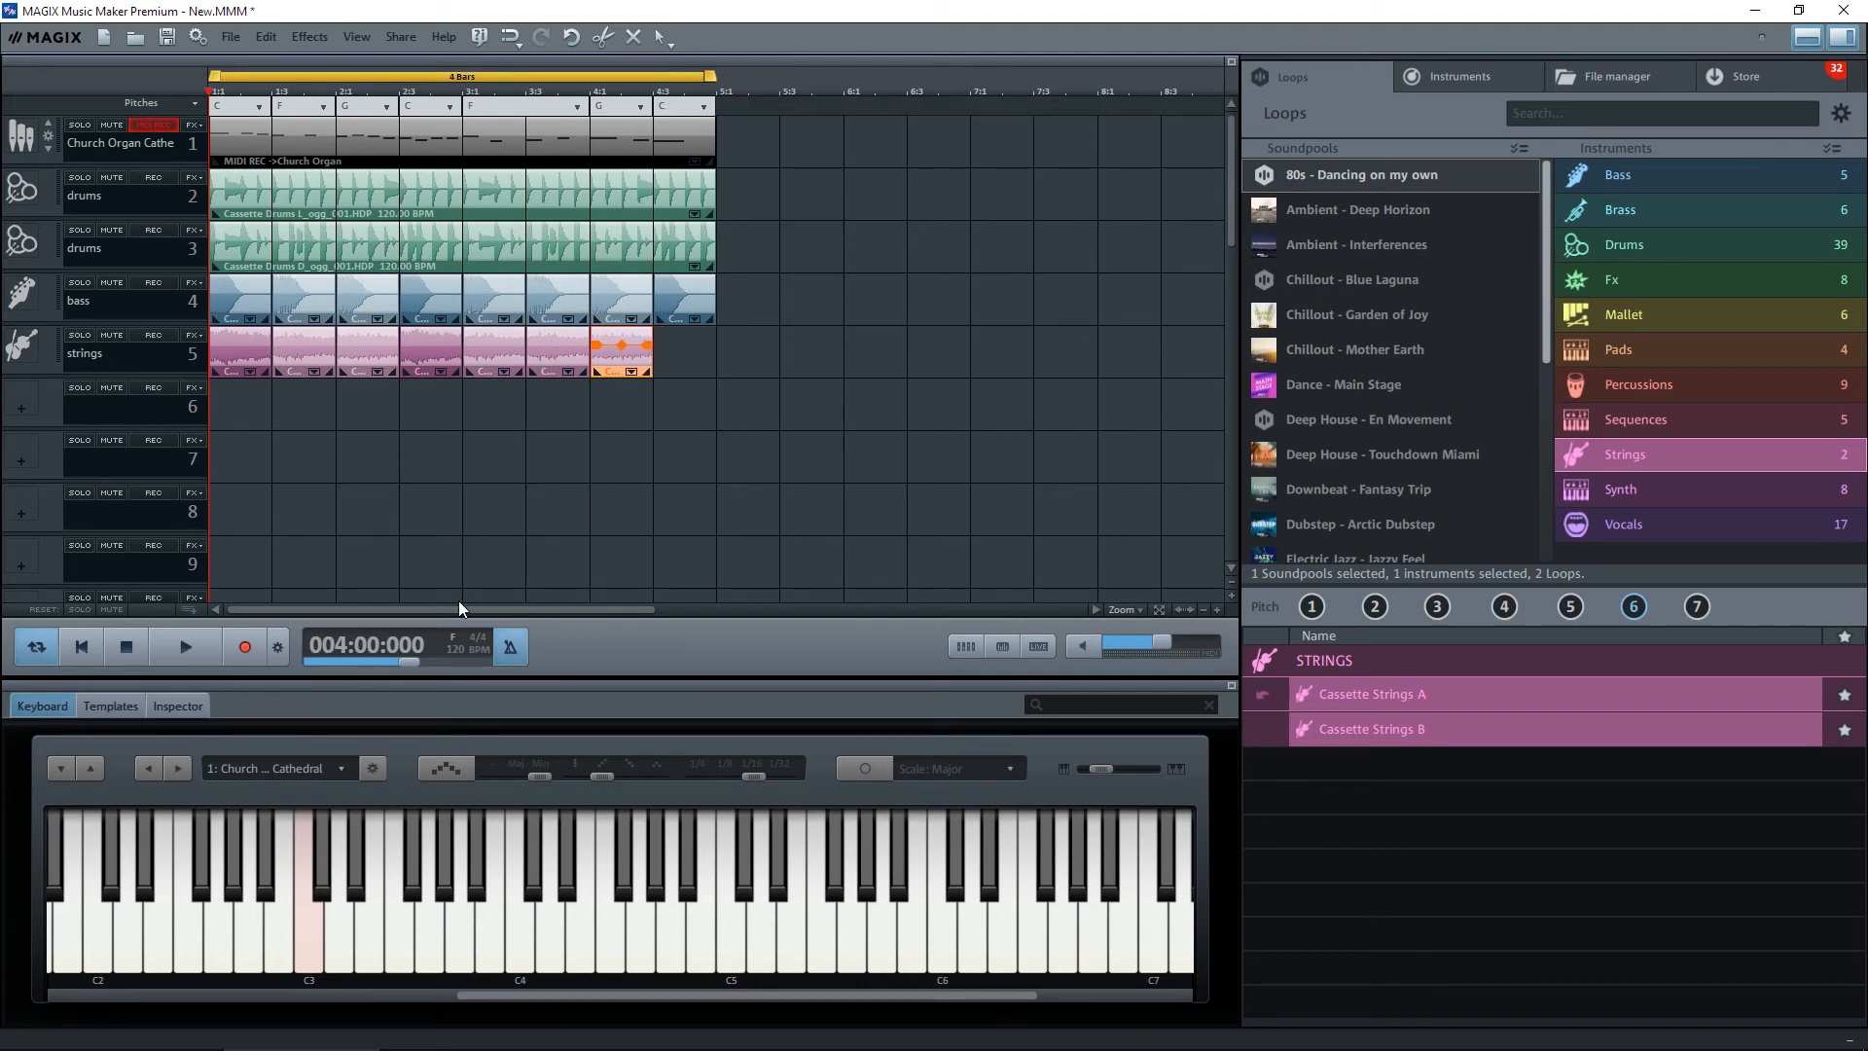
pyautogui.click(236, 359)
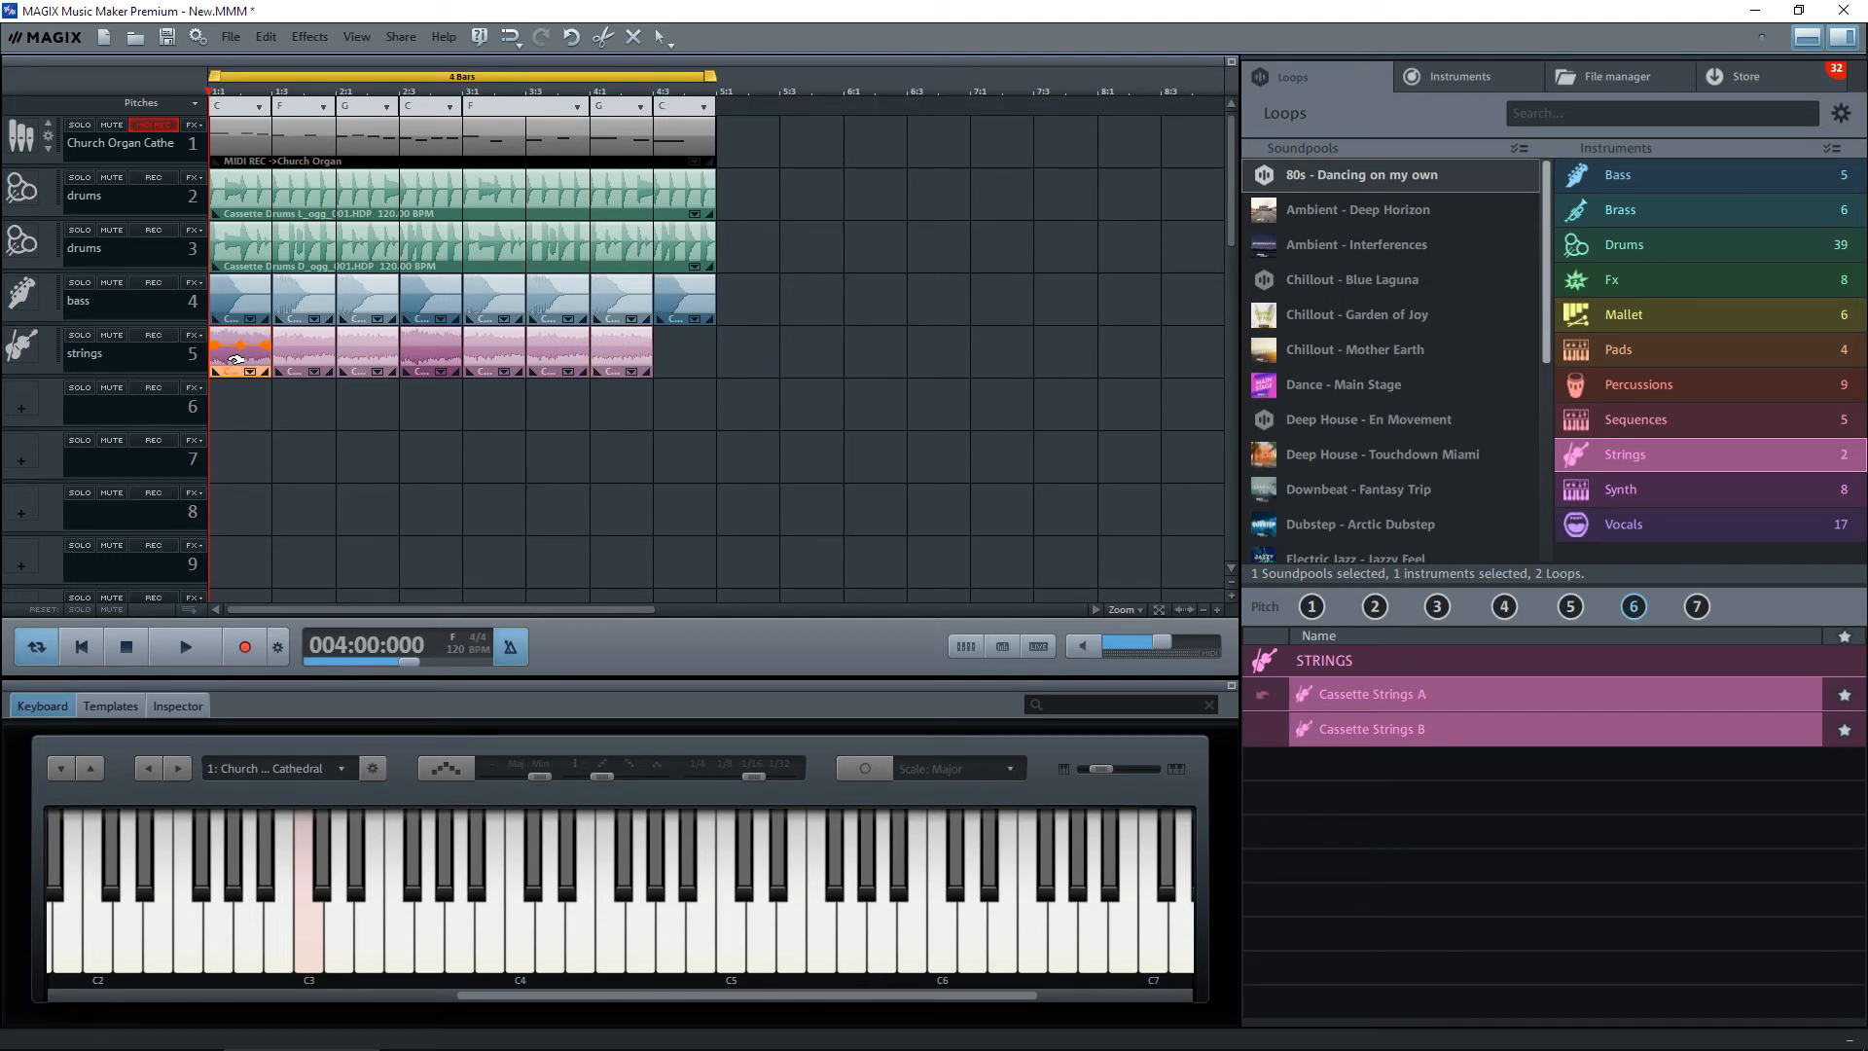
pyautogui.moveTo(235, 359); pyautogui.dragTo(681, 368)
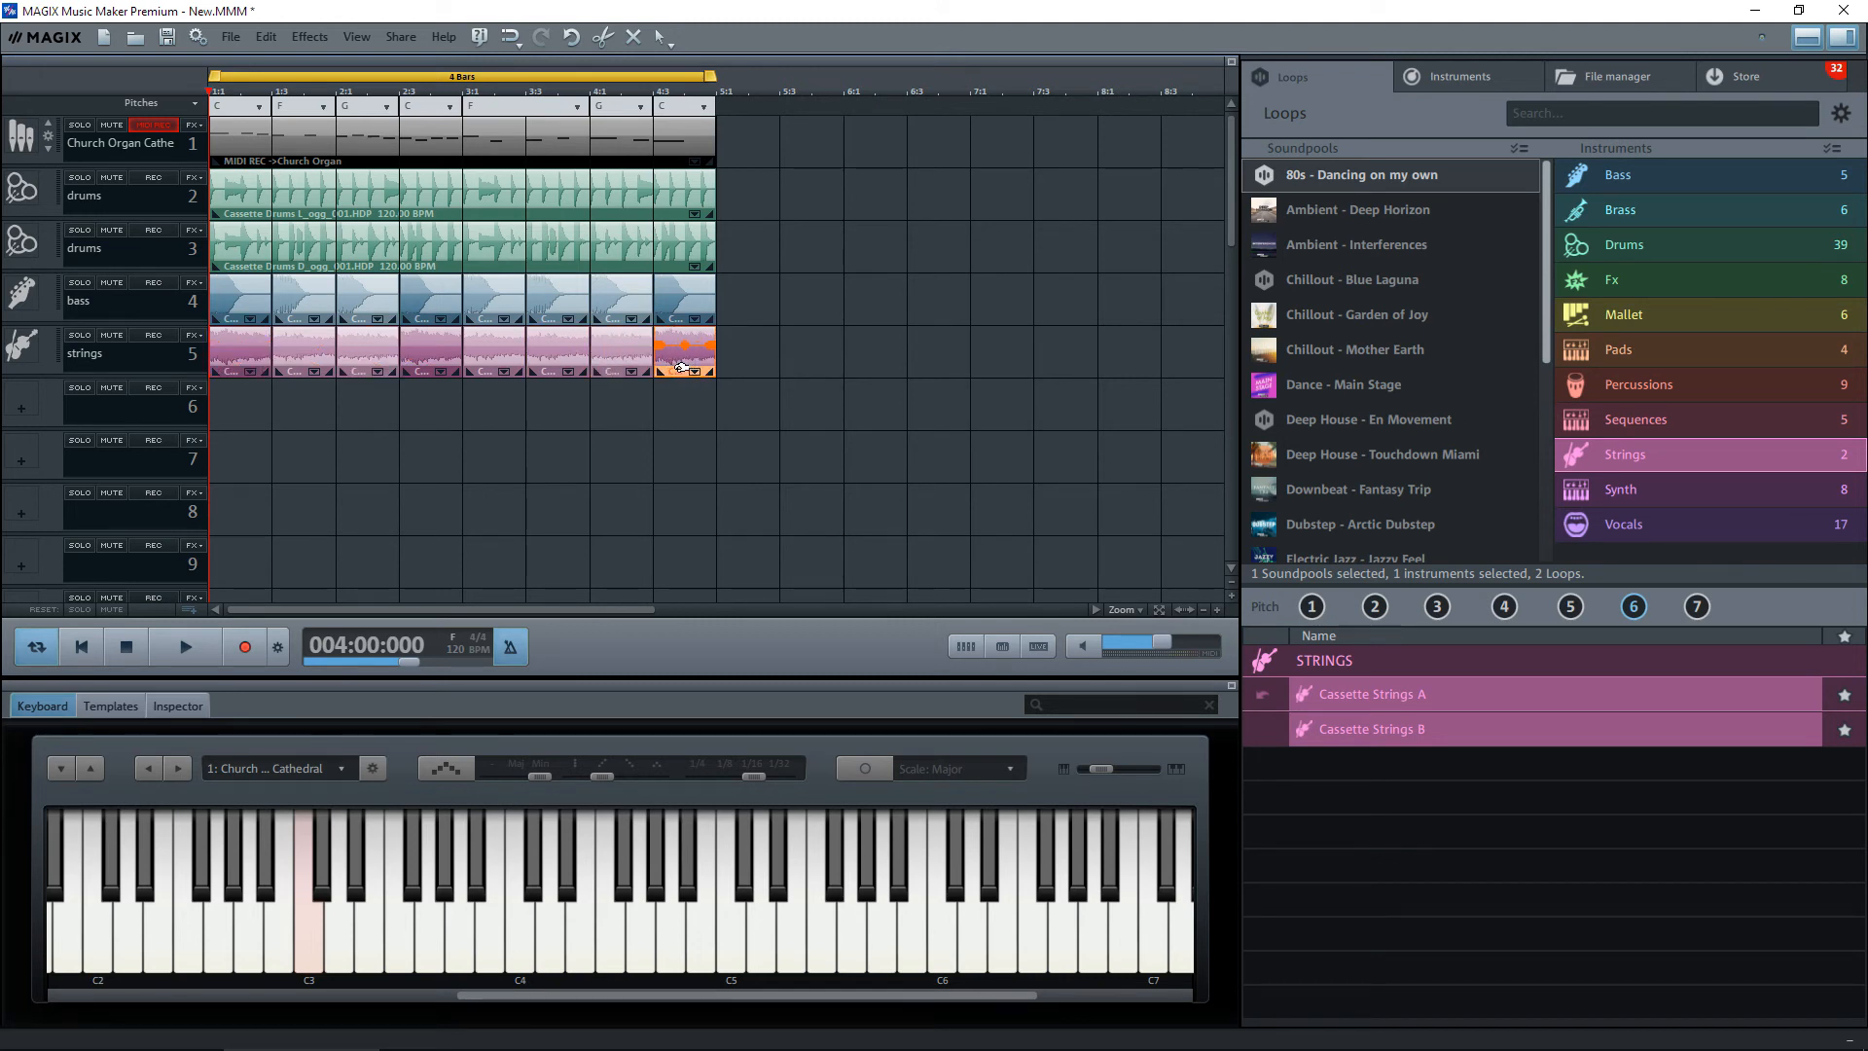
pyautogui.click(769, 433)
# Copy the church organ MIDI clip from track 1 to the start of track 6 and play that track in solo.
pyautogui.click(494, 135)
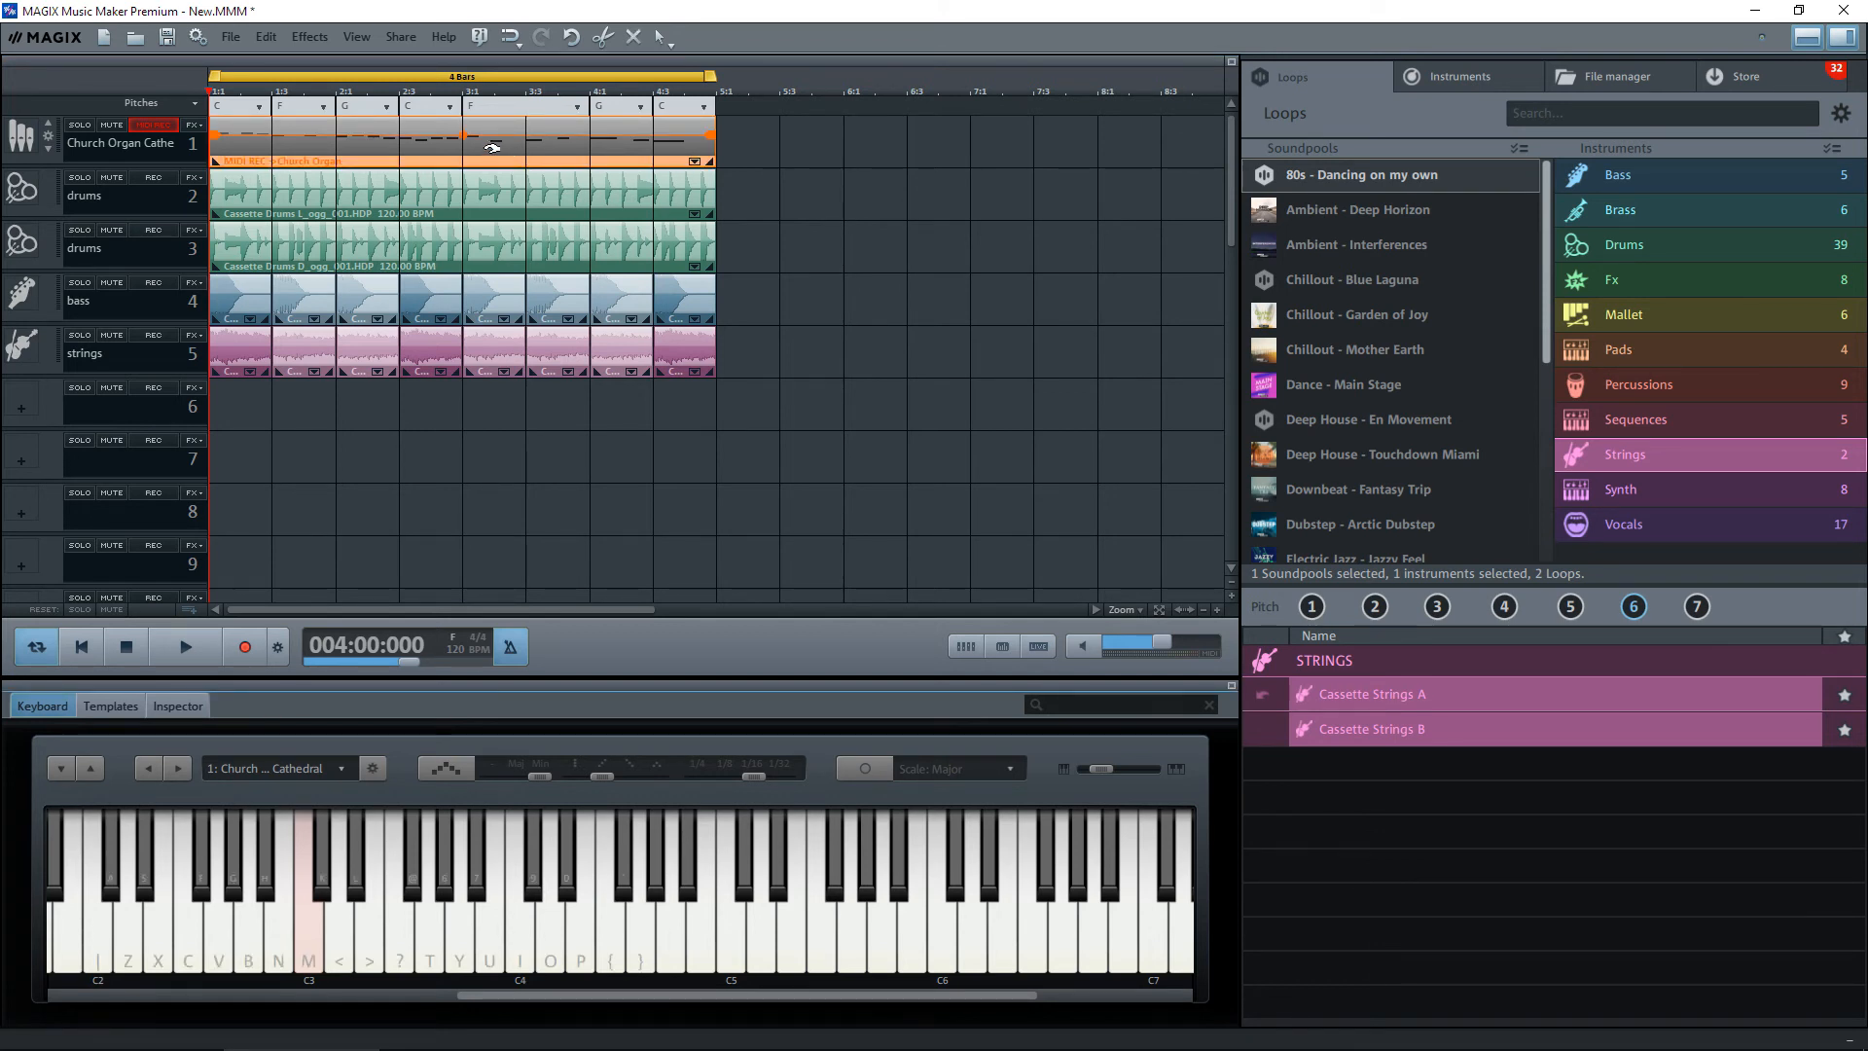
pyautogui.moveTo(492, 146); pyautogui.dragTo(486, 409)
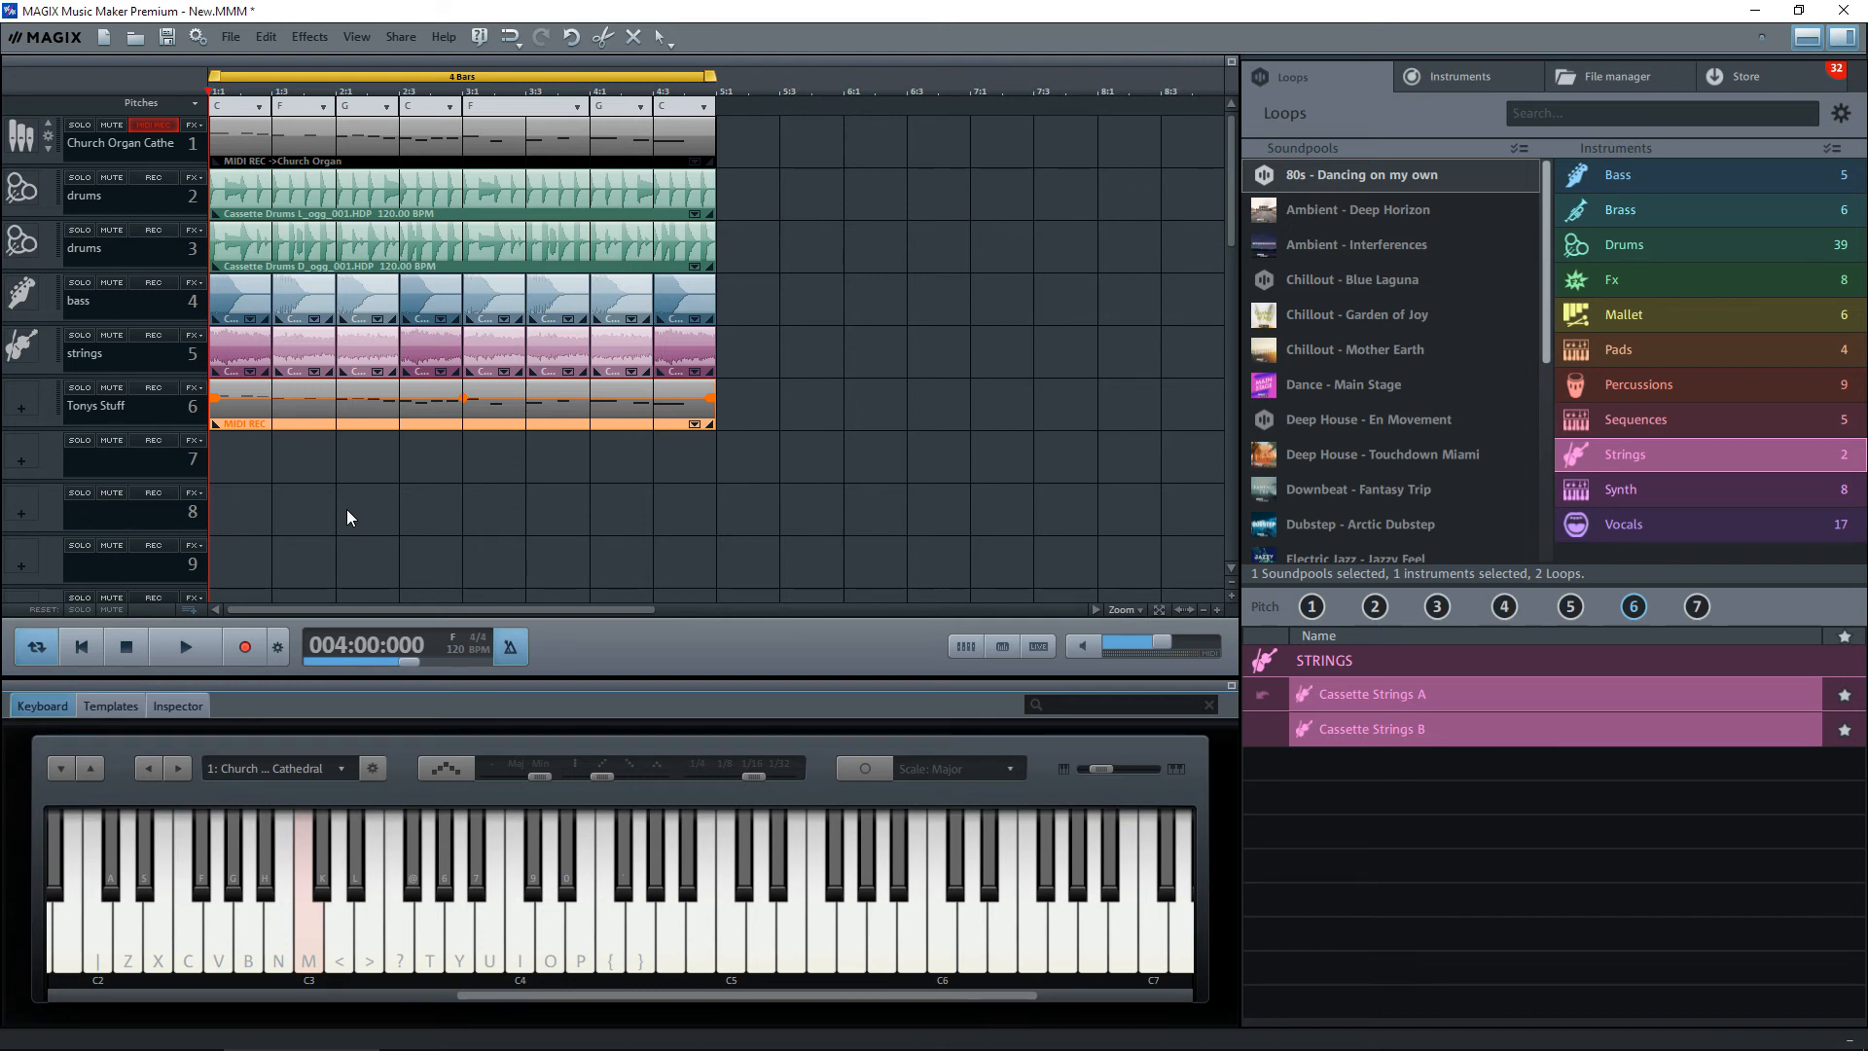
pyautogui.click(80, 387)
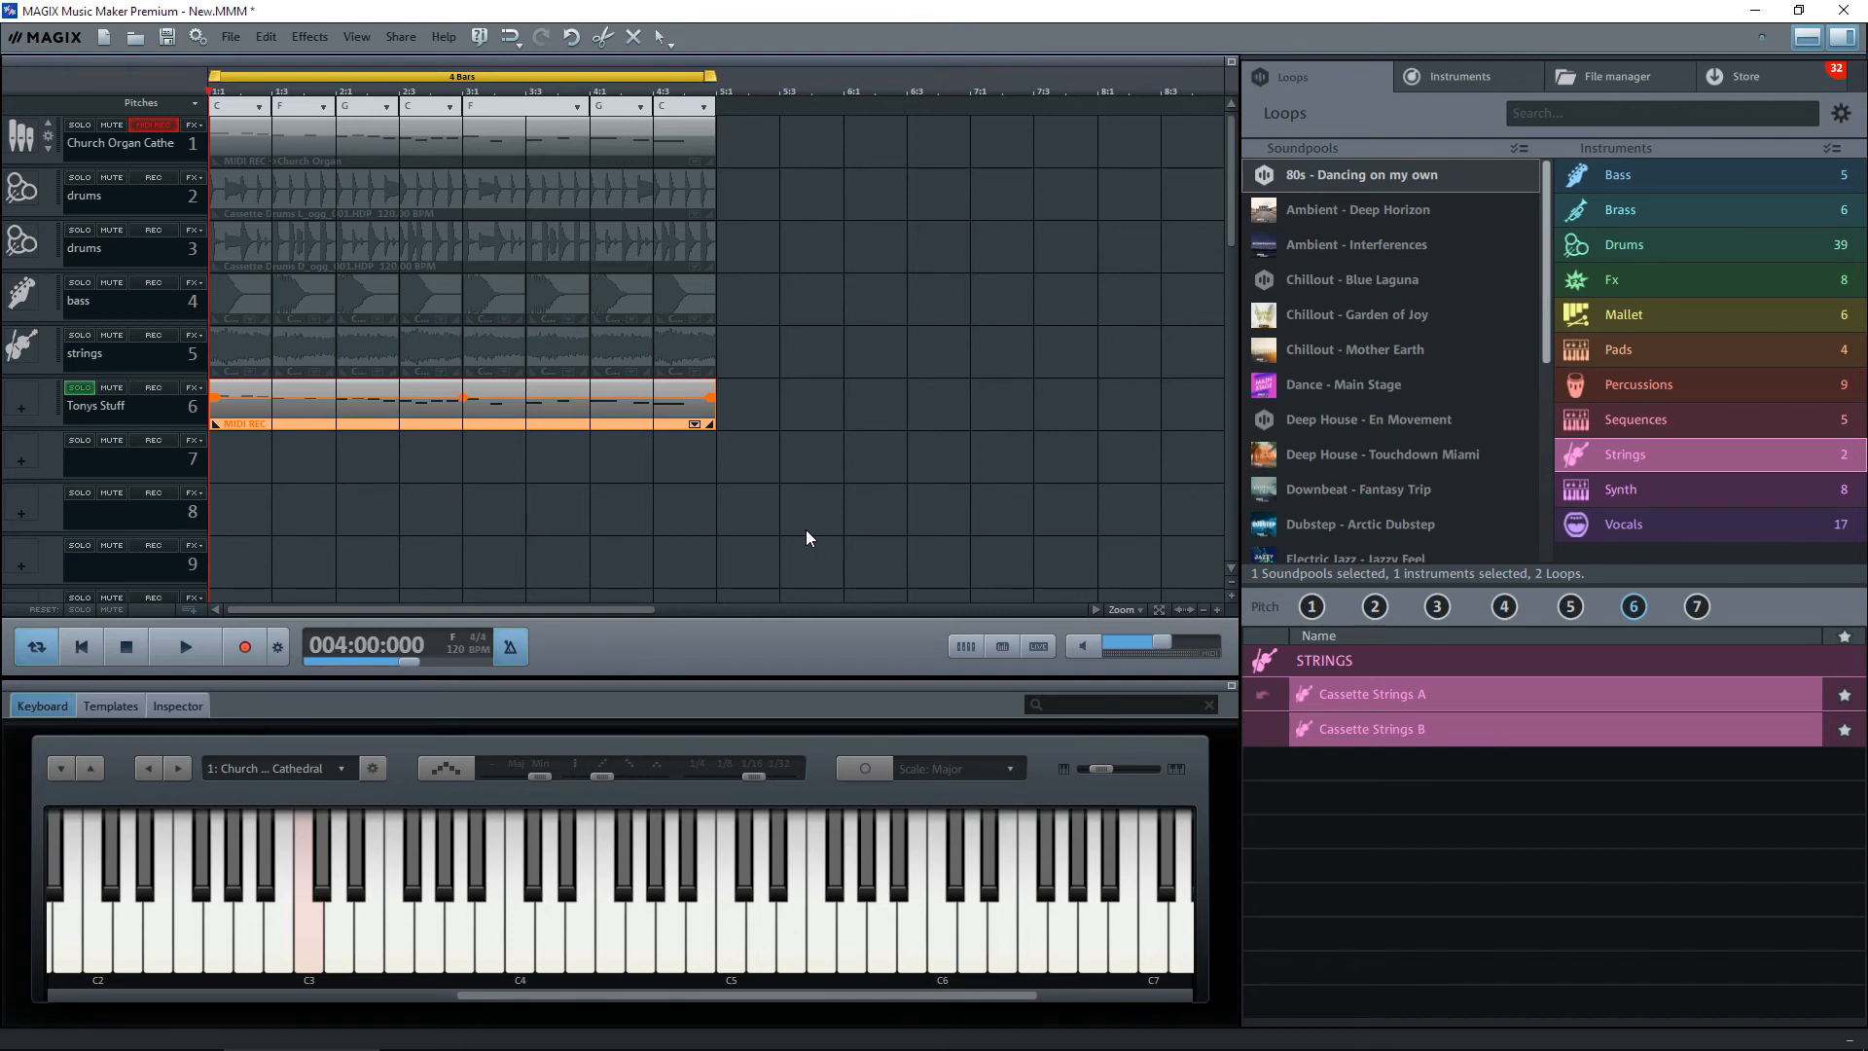
pyautogui.press('space')
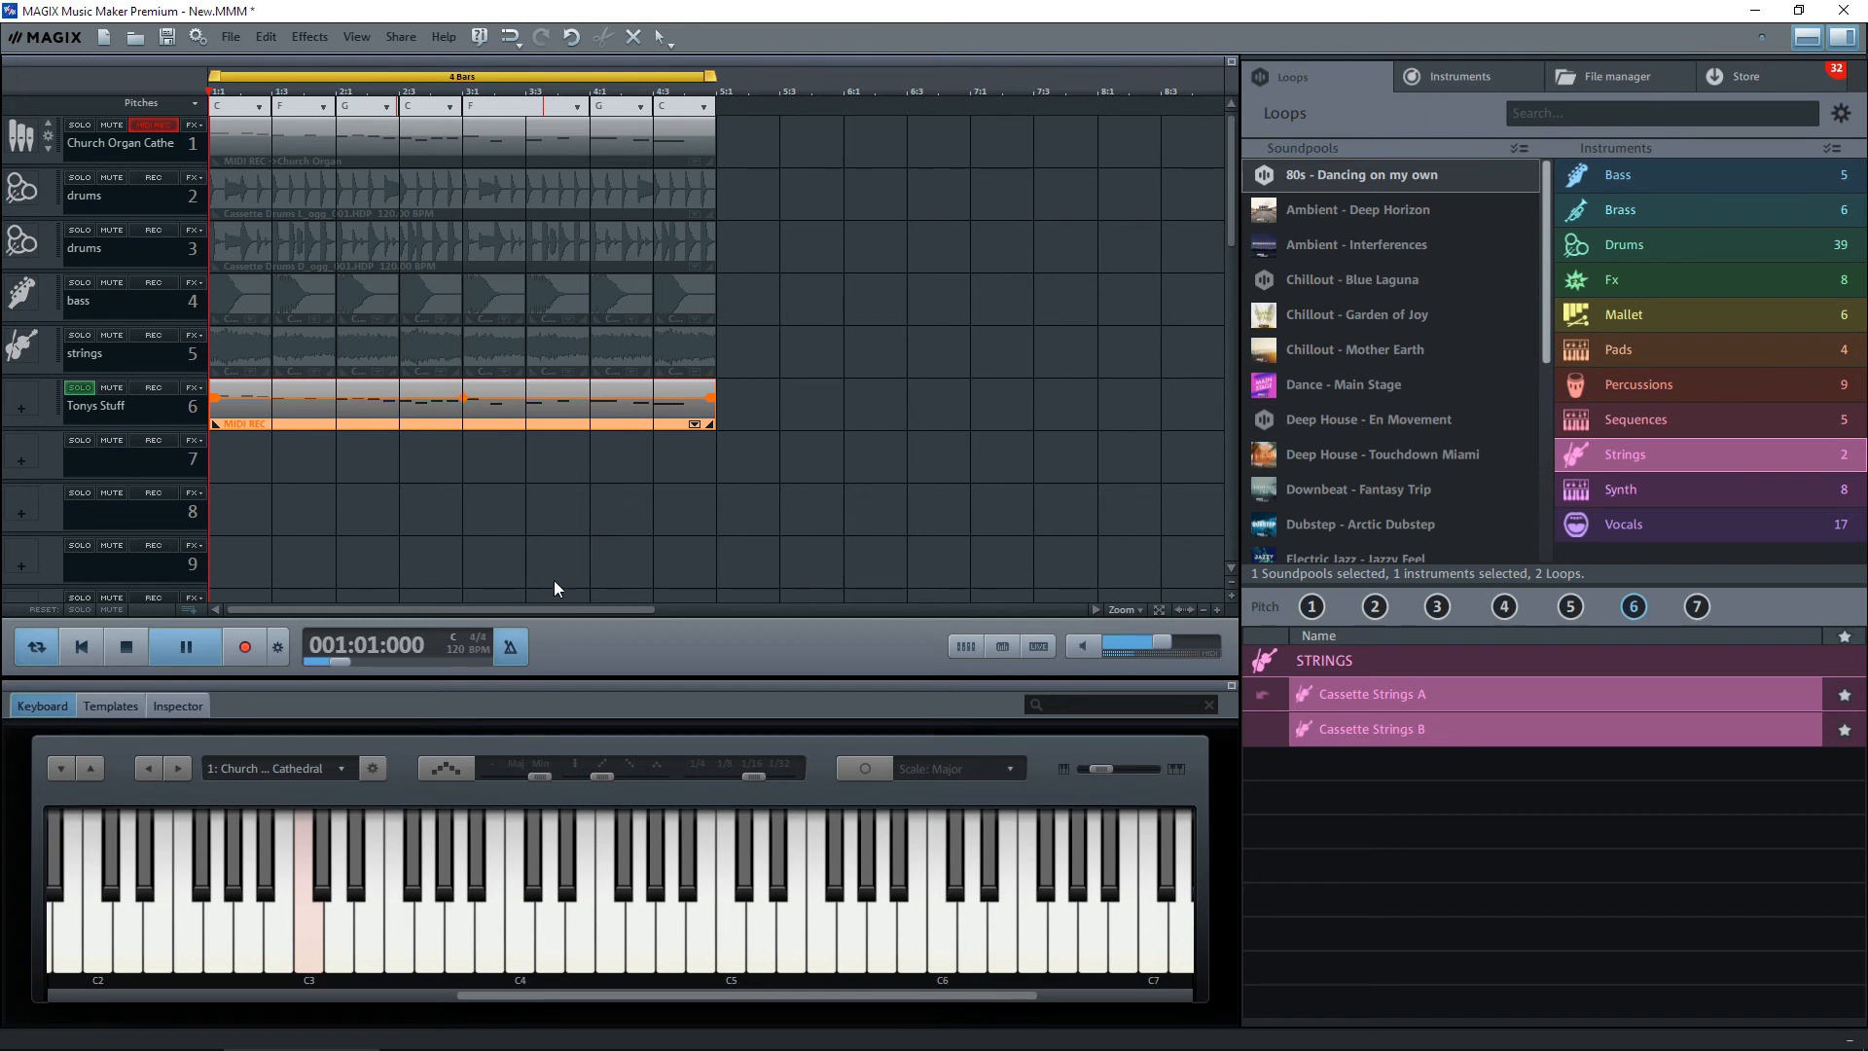
# Switch off the metronome and assign the Church Organ Cathedral instrument to the copied MIDI clip on track 6.
pyautogui.click(510, 646)
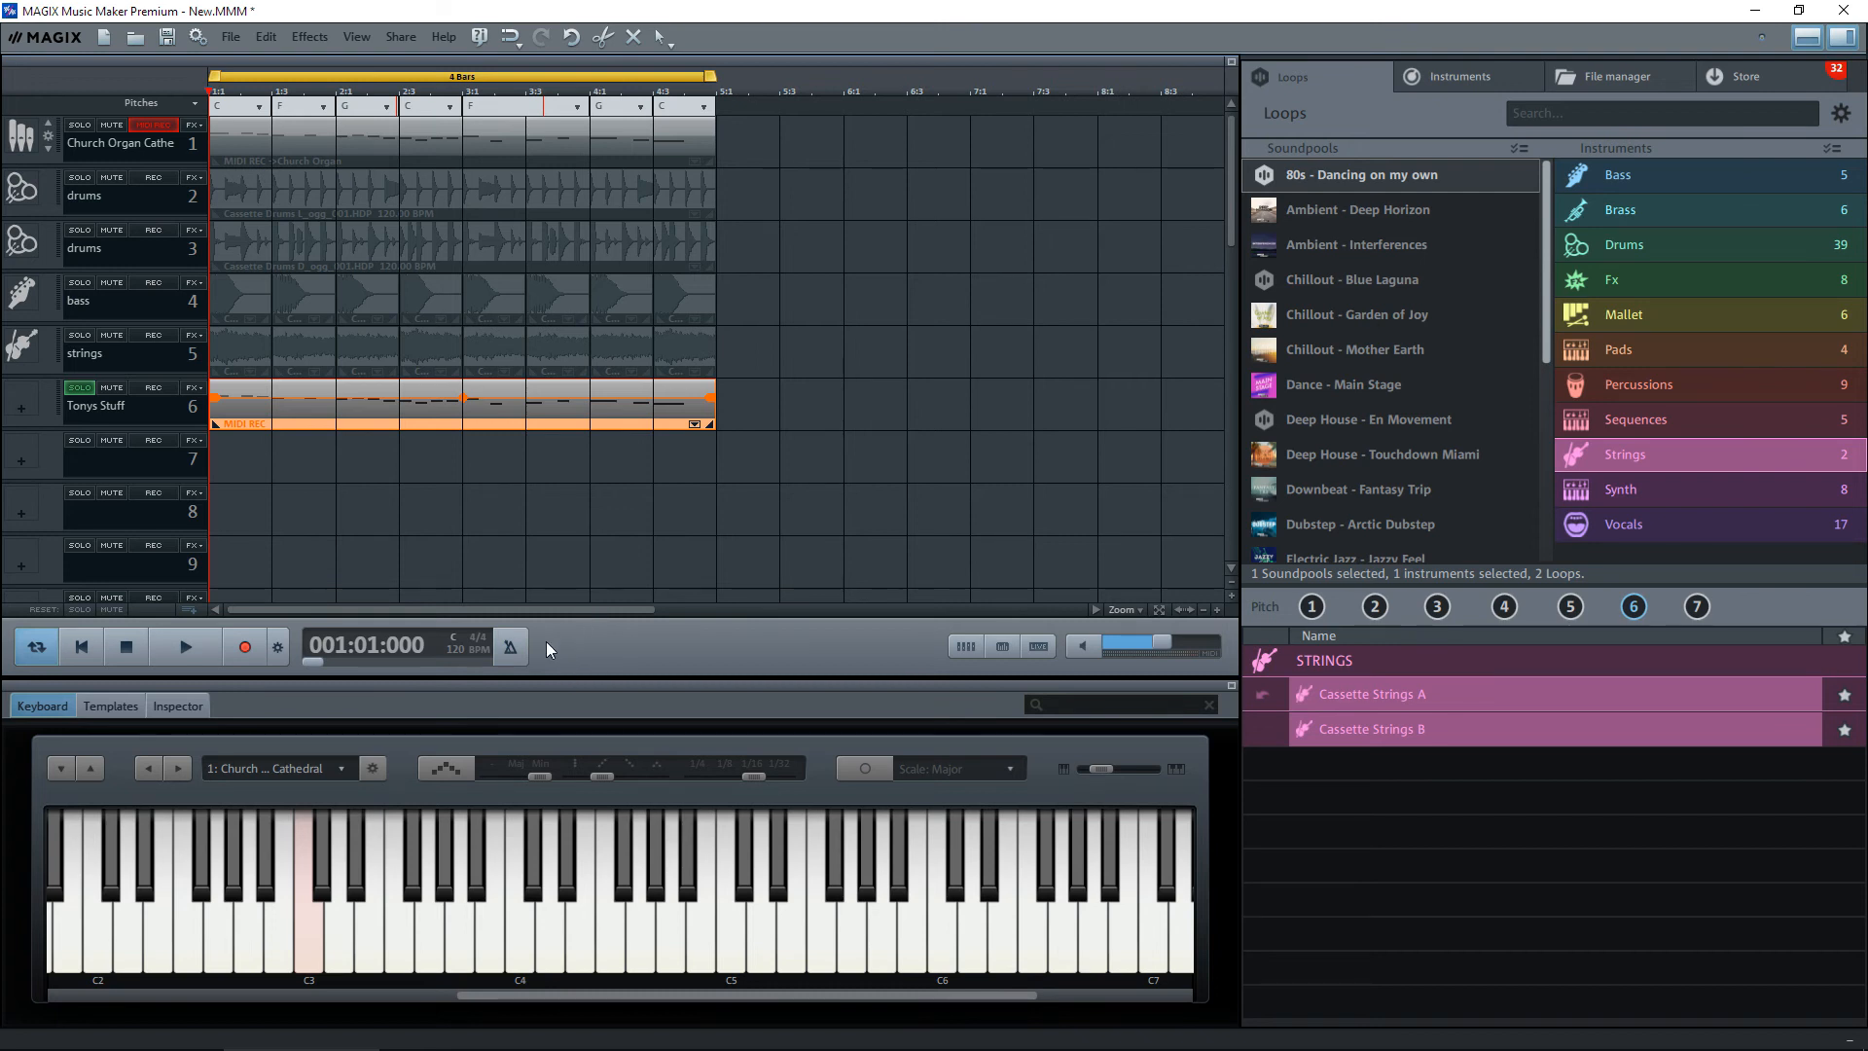
pyautogui.click(177, 706)
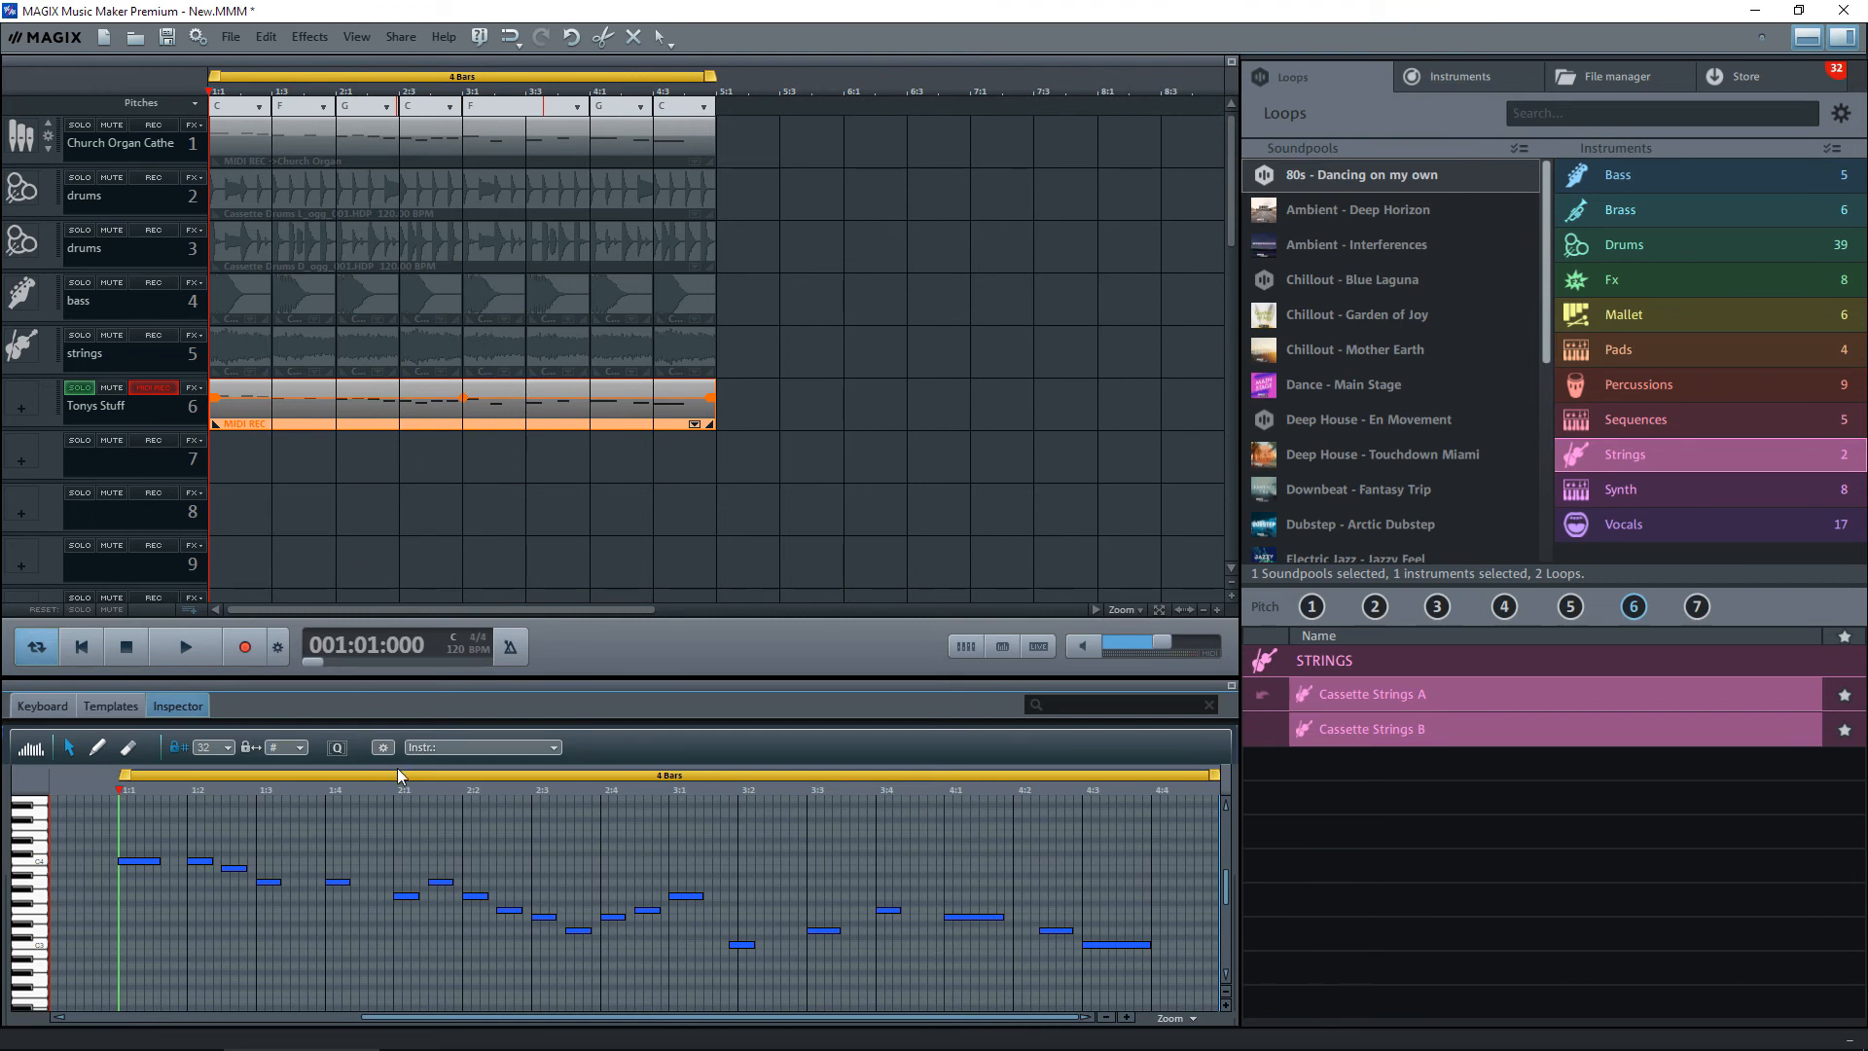
pyautogui.click(555, 747)
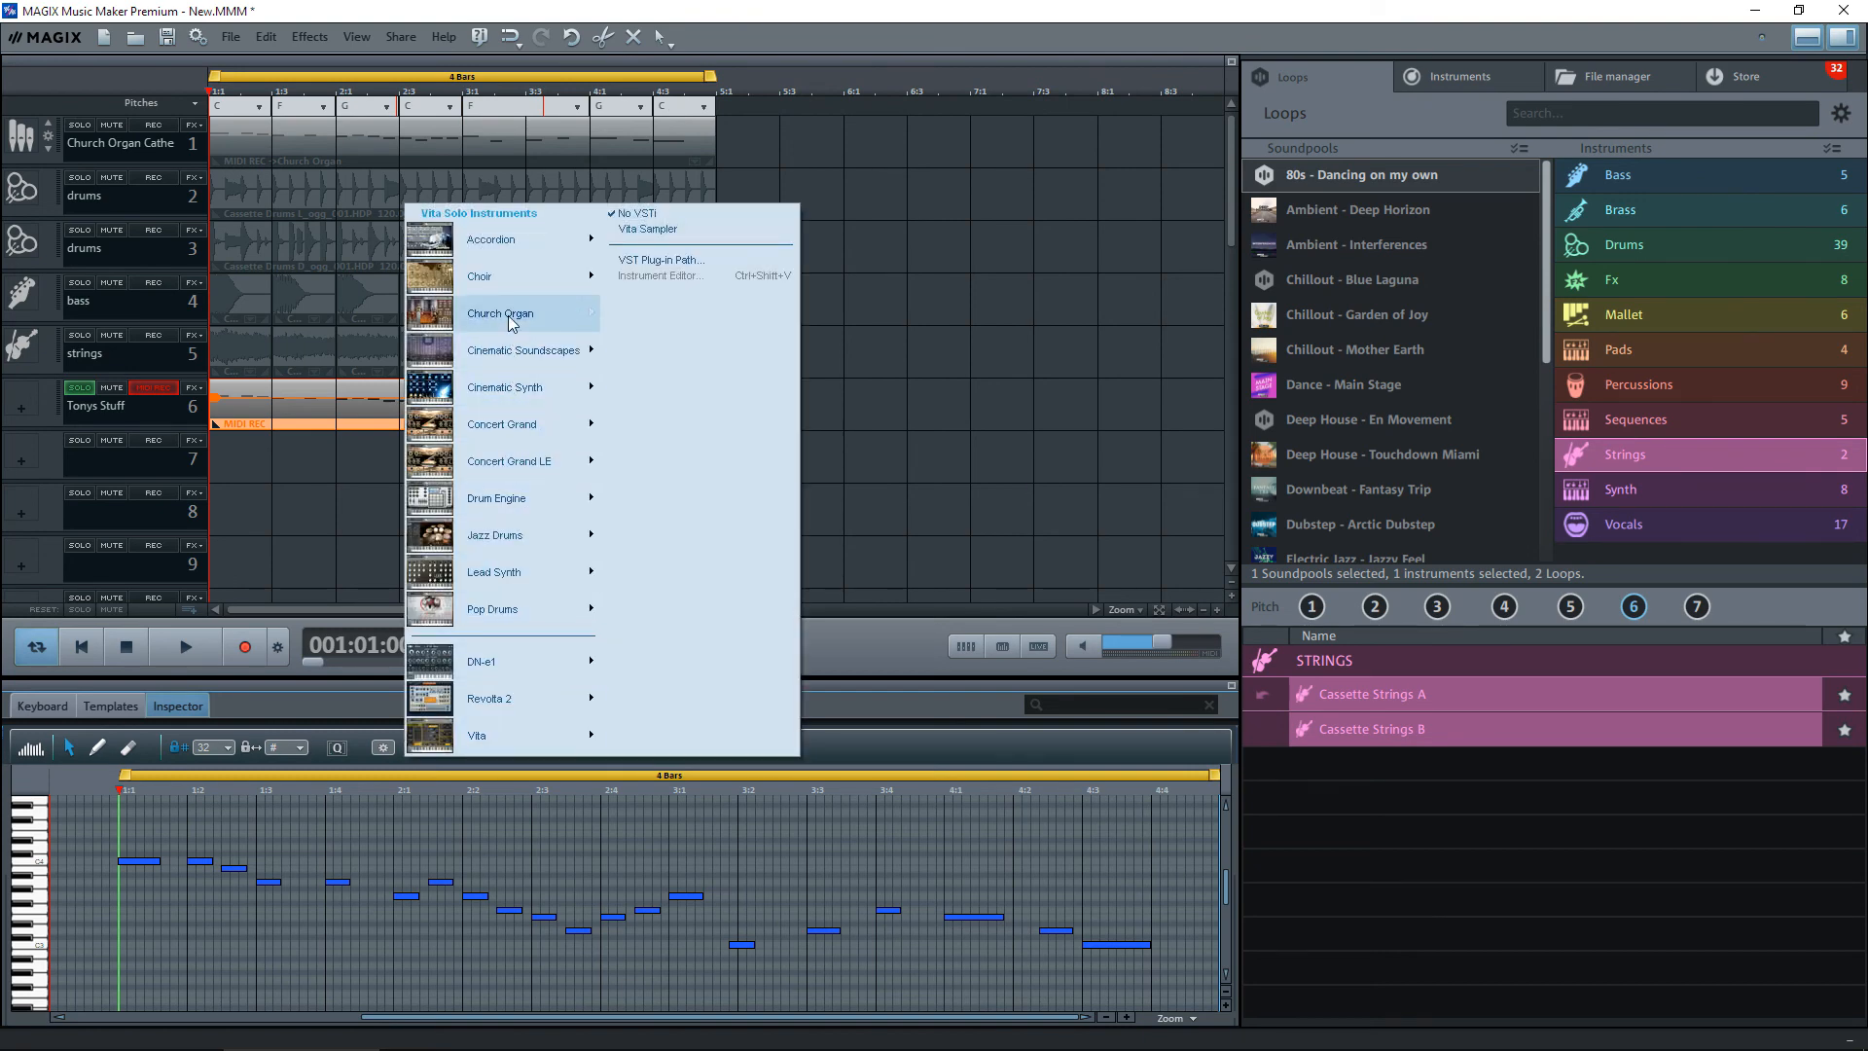
pyautogui.moveTo(512, 322)
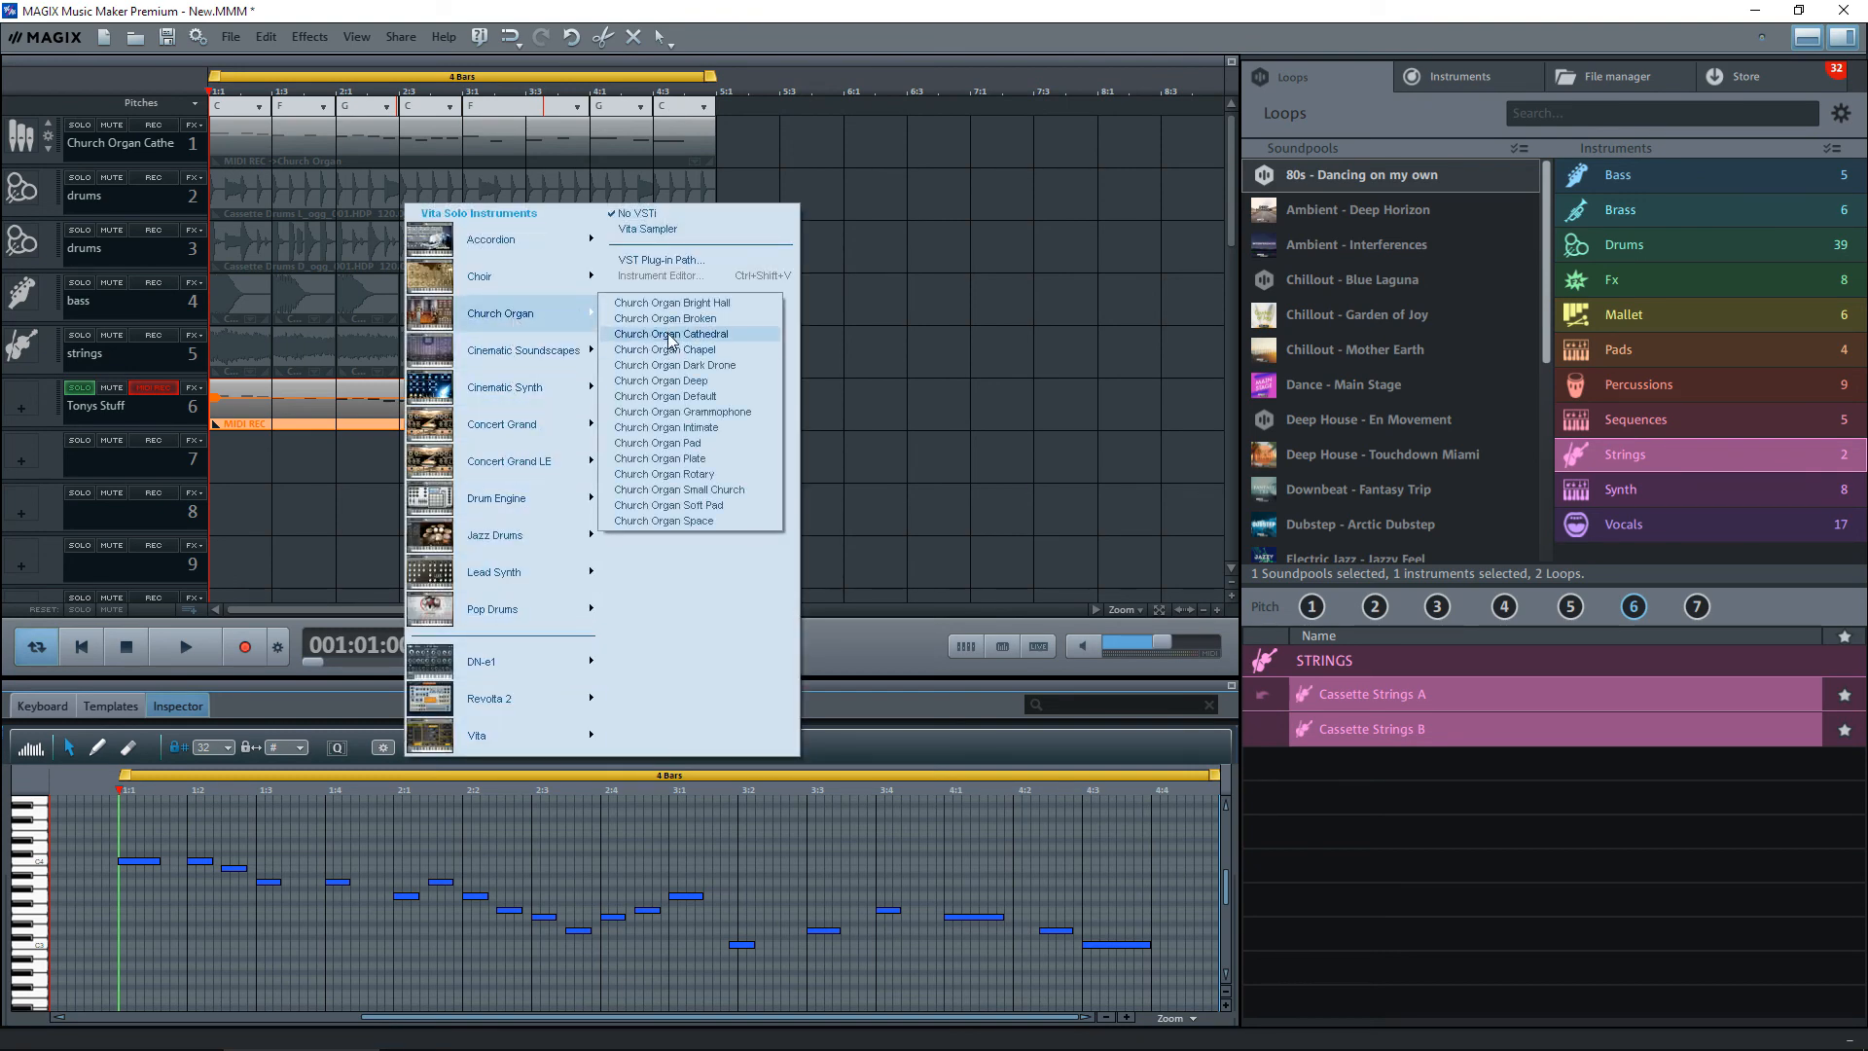
pyautogui.moveTo(647, 333); pyautogui.dragTo(667, 333)
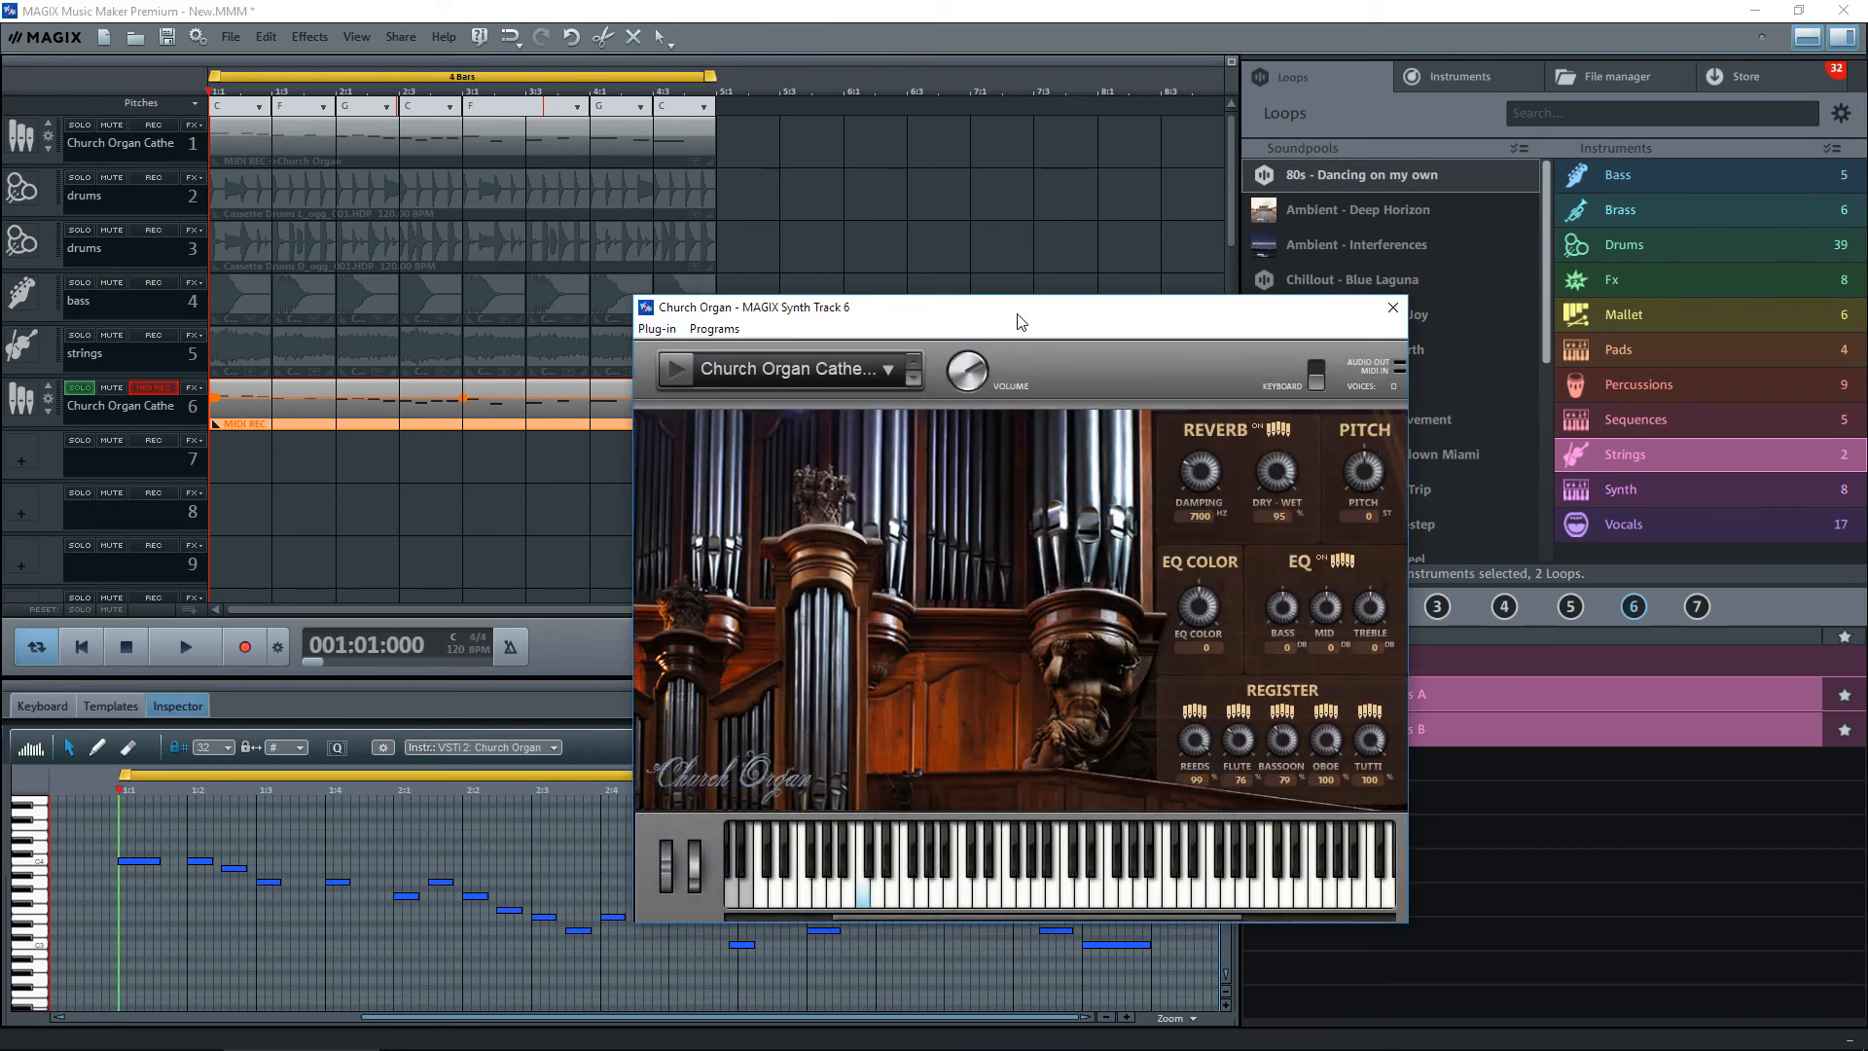
# Set the pitch of track 6's Church Organ instrument to -12 semitones and close its window.
pyautogui.moveTo(1021, 321); pyautogui.dragTo(1418, 206)
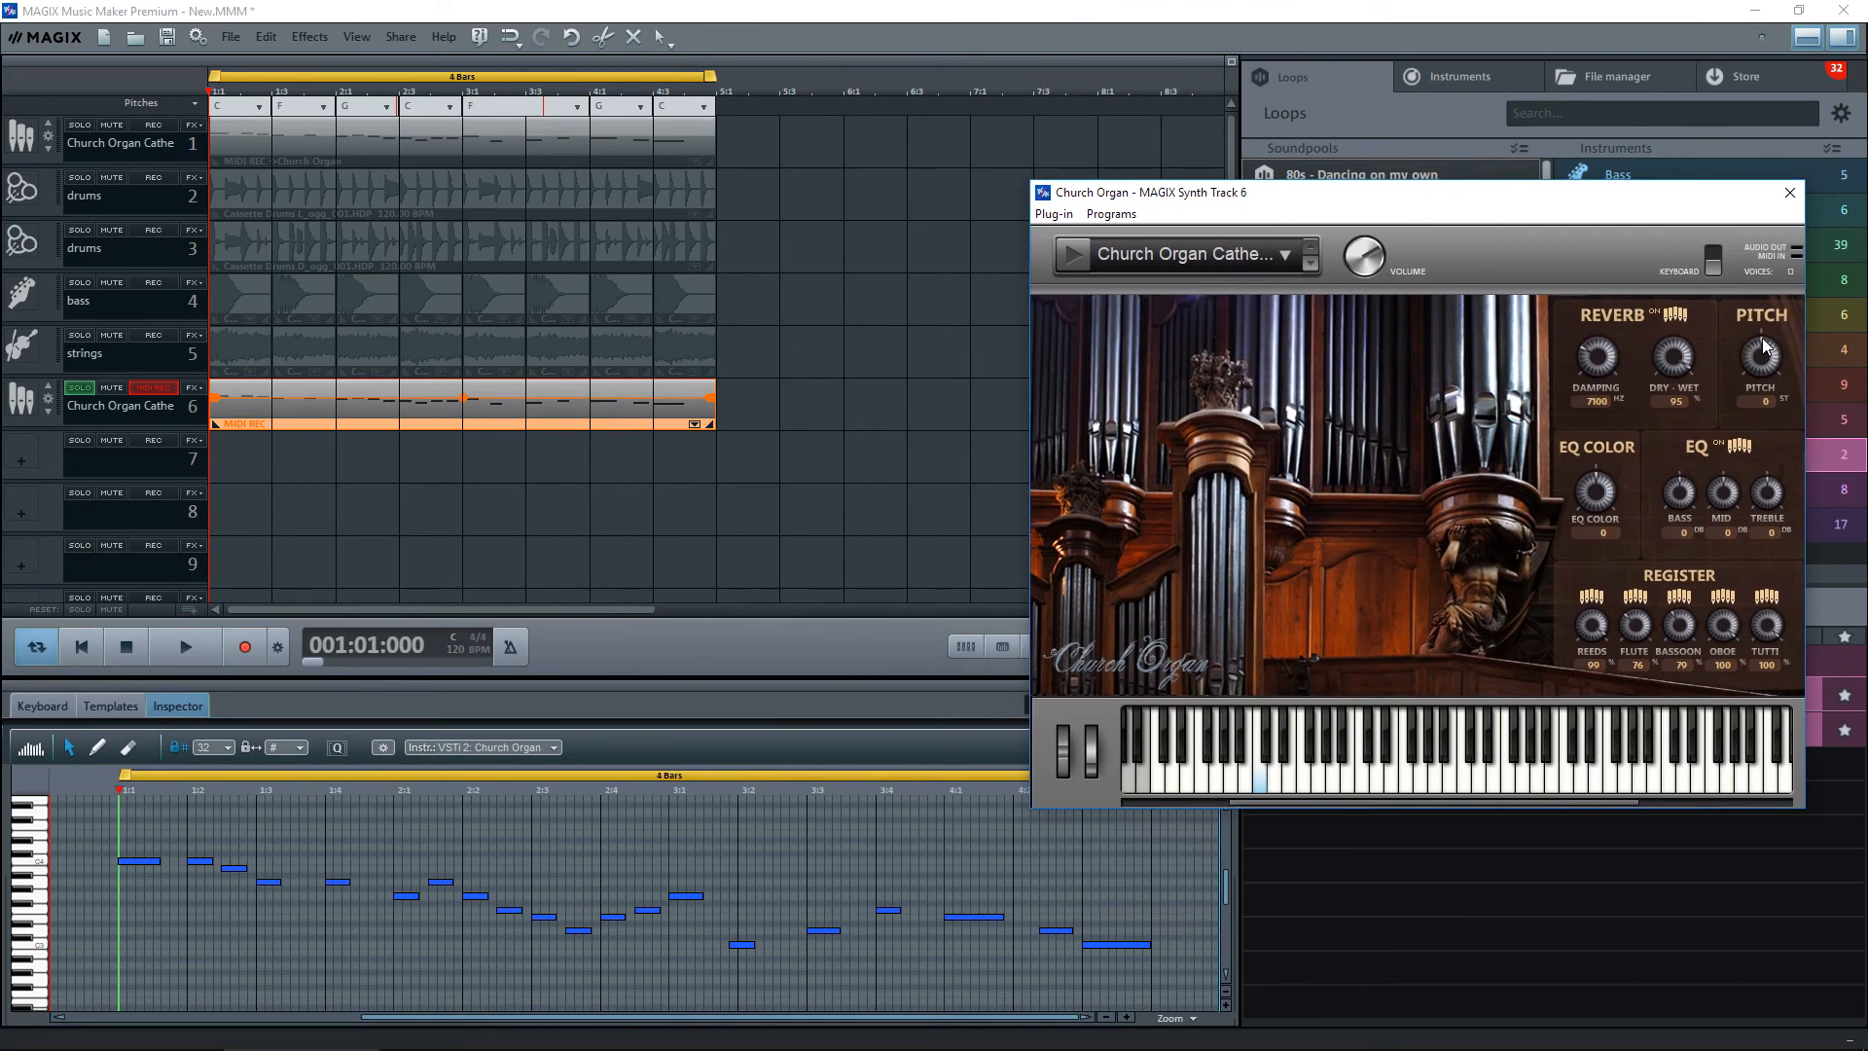
pyautogui.moveTo(1763, 345); pyautogui.dragTo(1746, 358)
pyautogui.click(1789, 193)
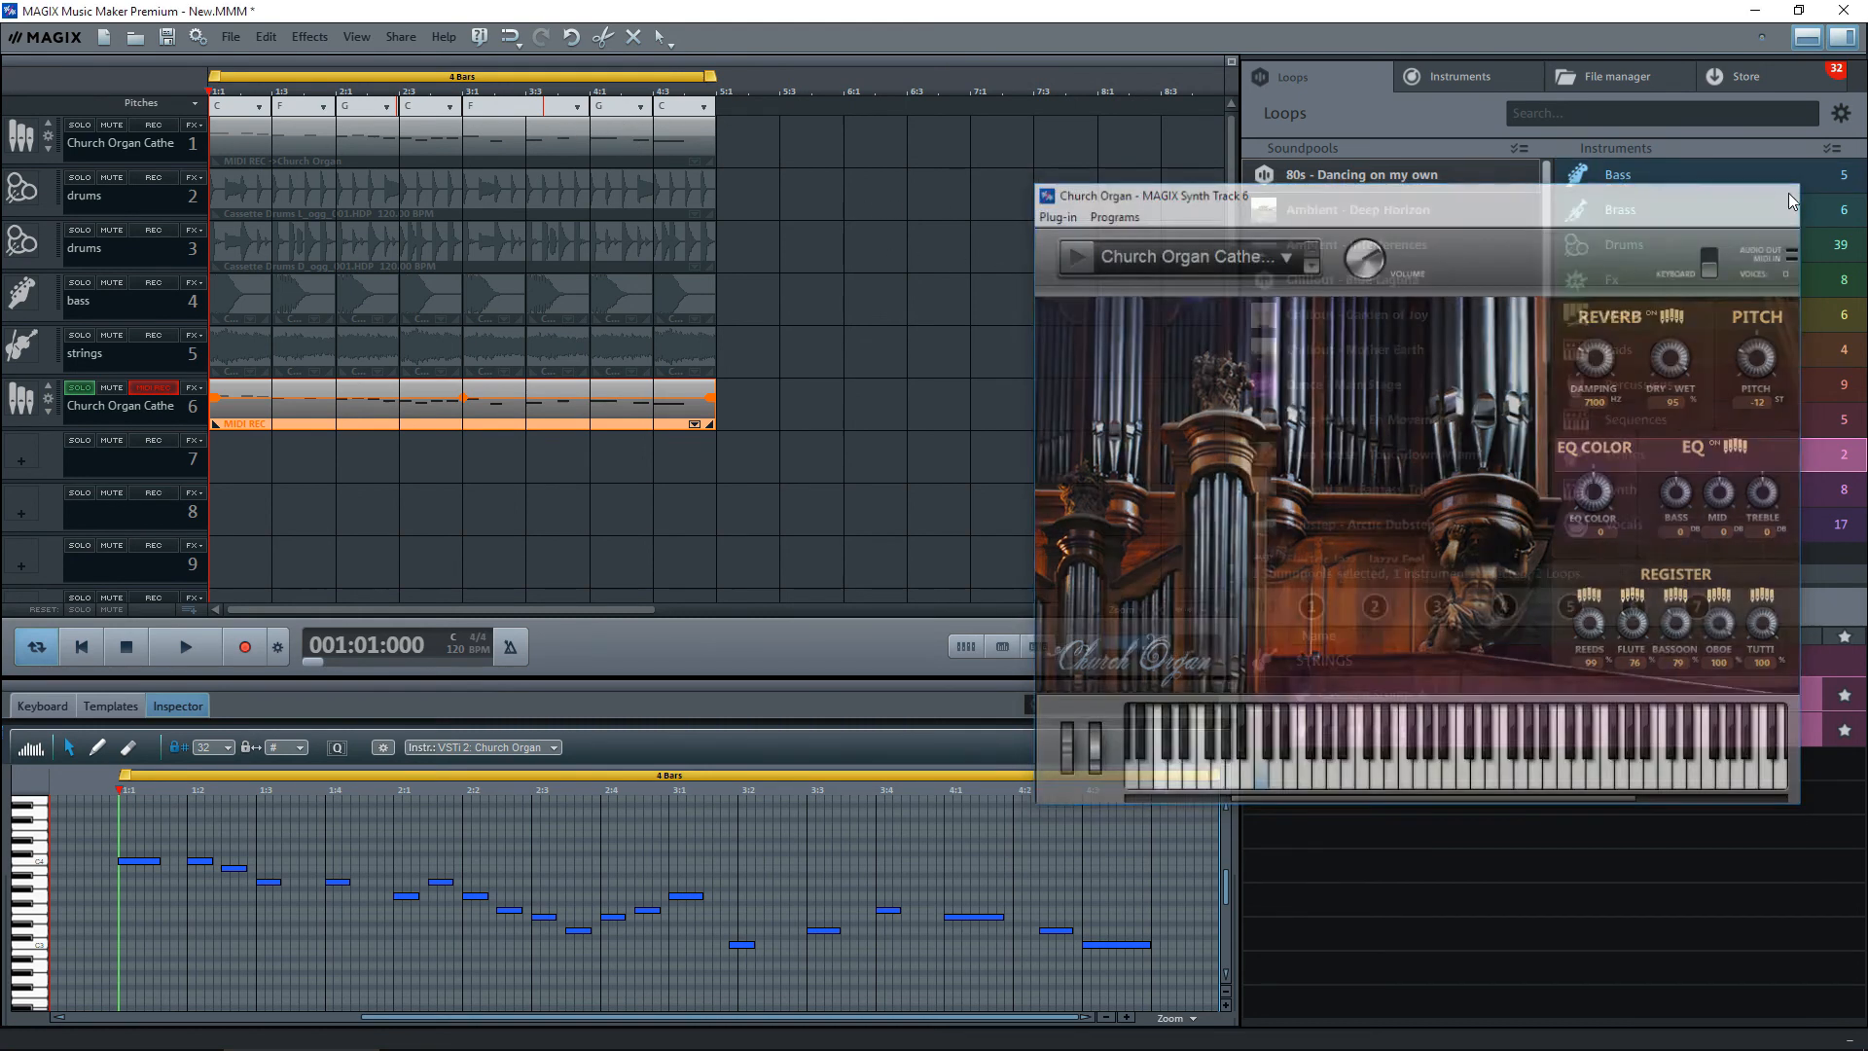
# Return to the keyboard view, listen to the lowered organ on track 6, and take the track out of solo.
pyautogui.click(37, 708)
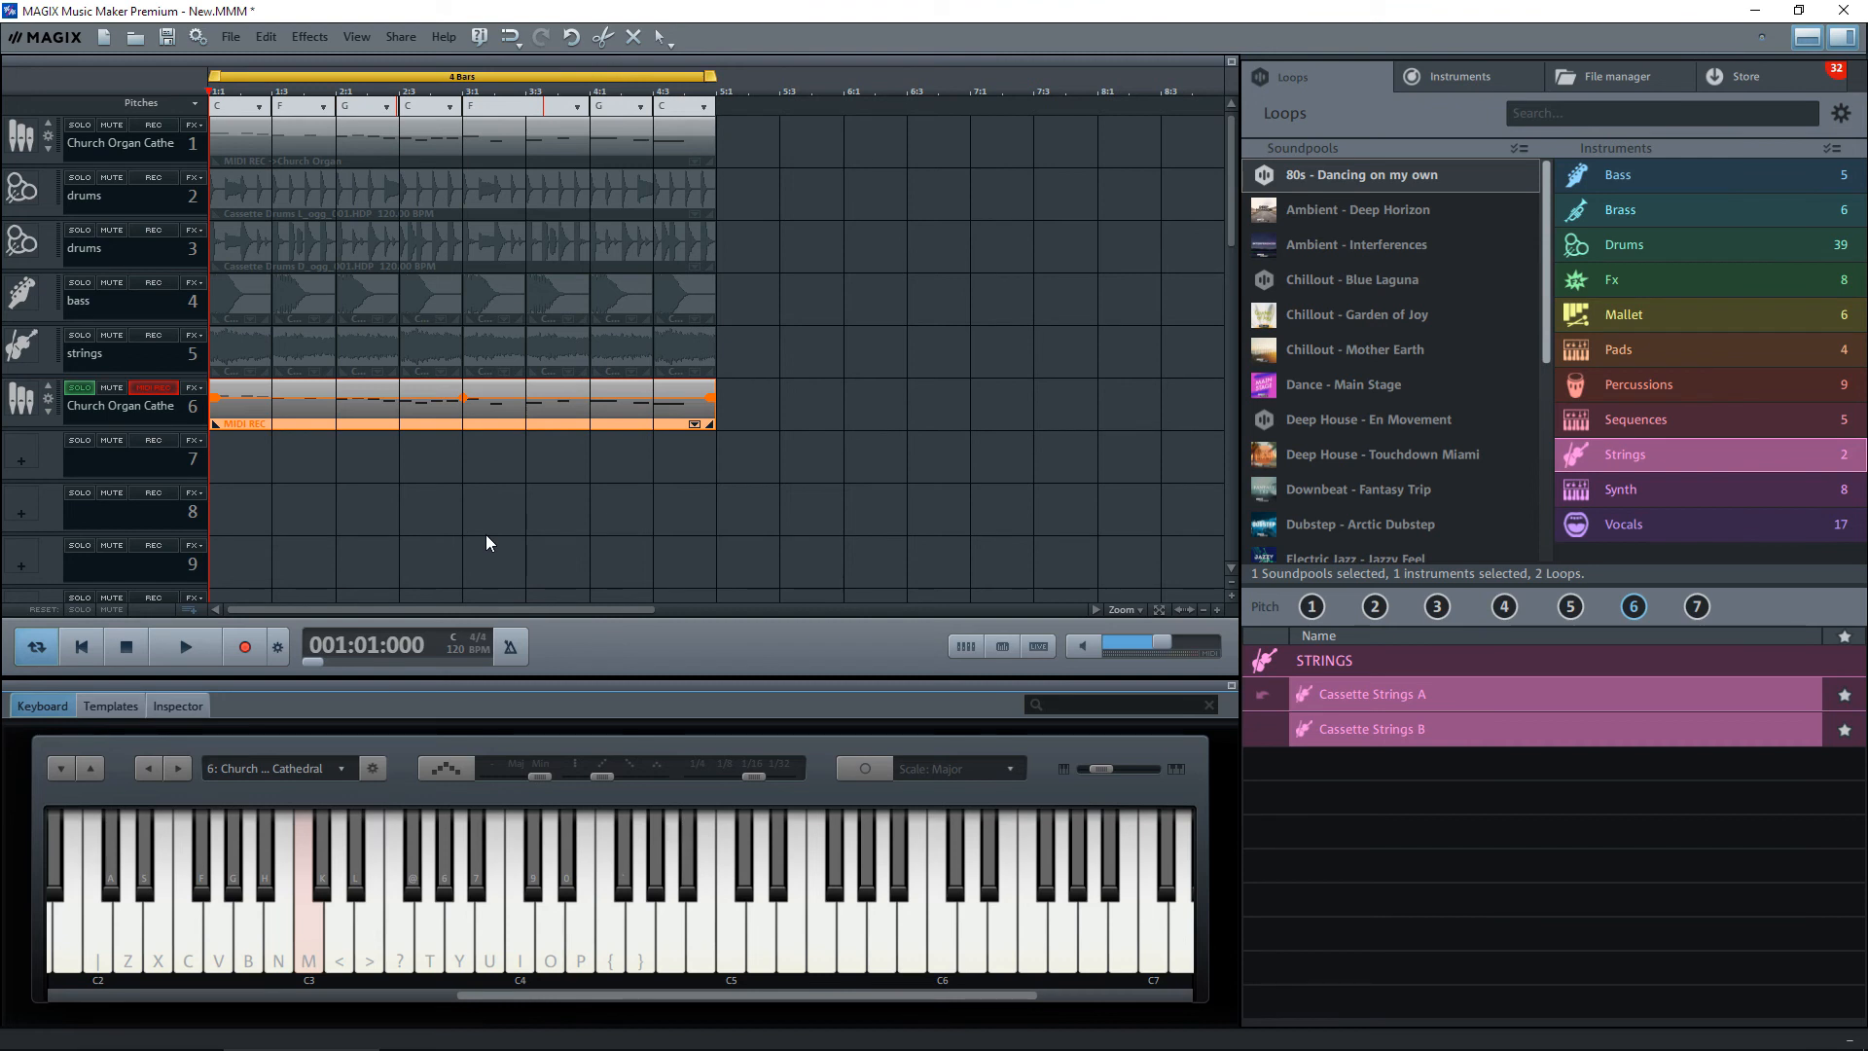
pyautogui.press('space')
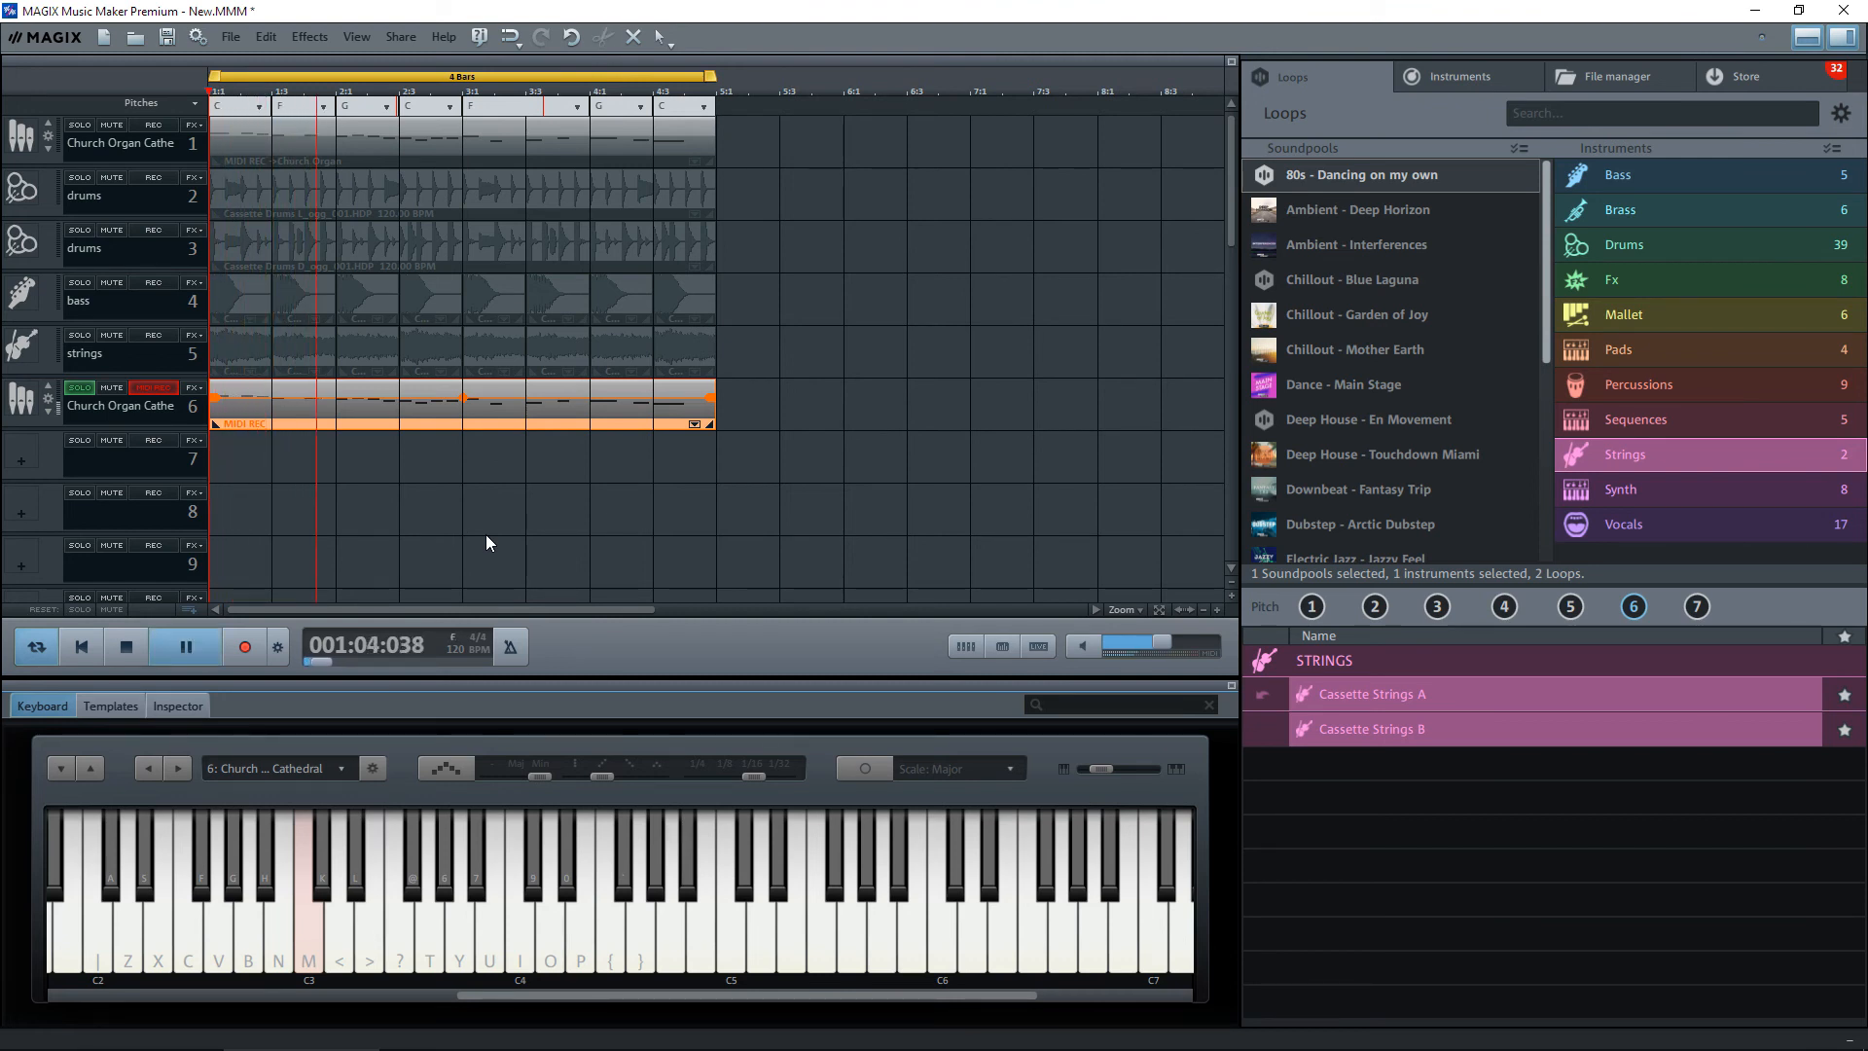
pyautogui.press('space')
pyautogui.click(78, 387)
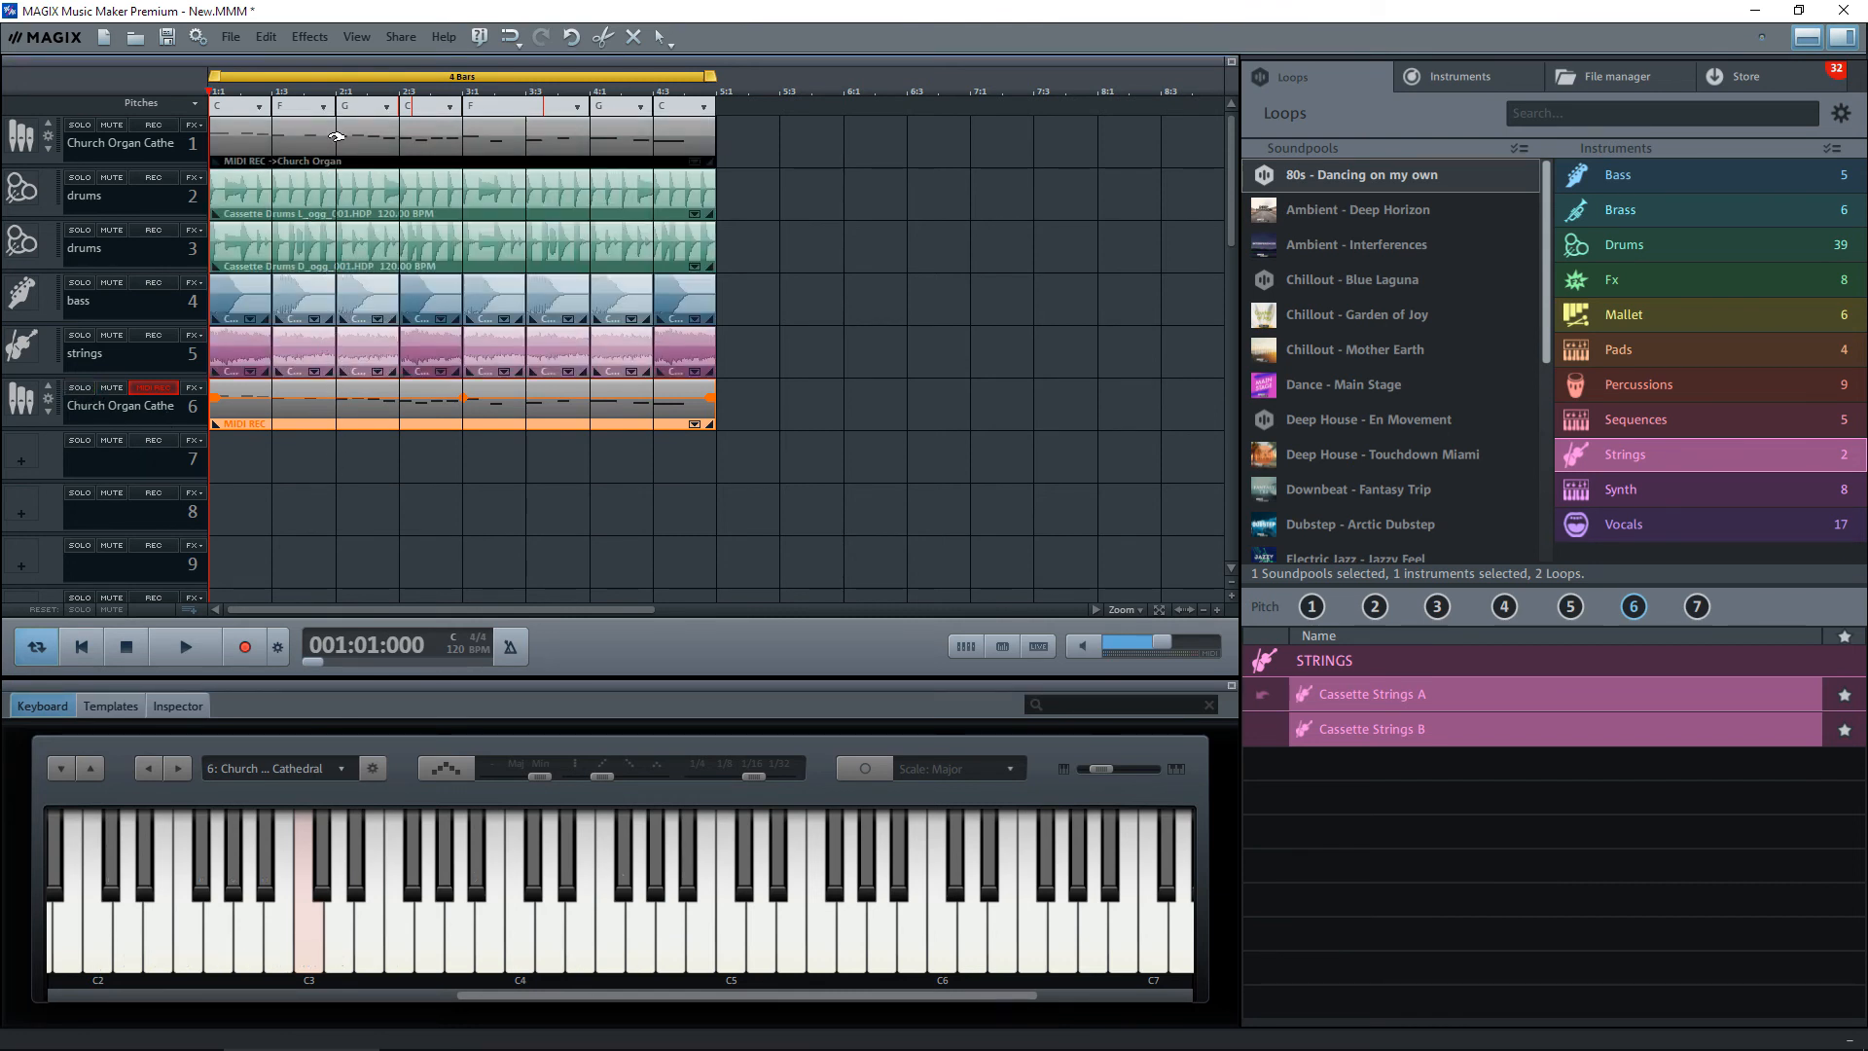
# Raise the Parametric EQ master gain of the church organ on track 1 to 10 dB.
pyautogui.click(192, 126)
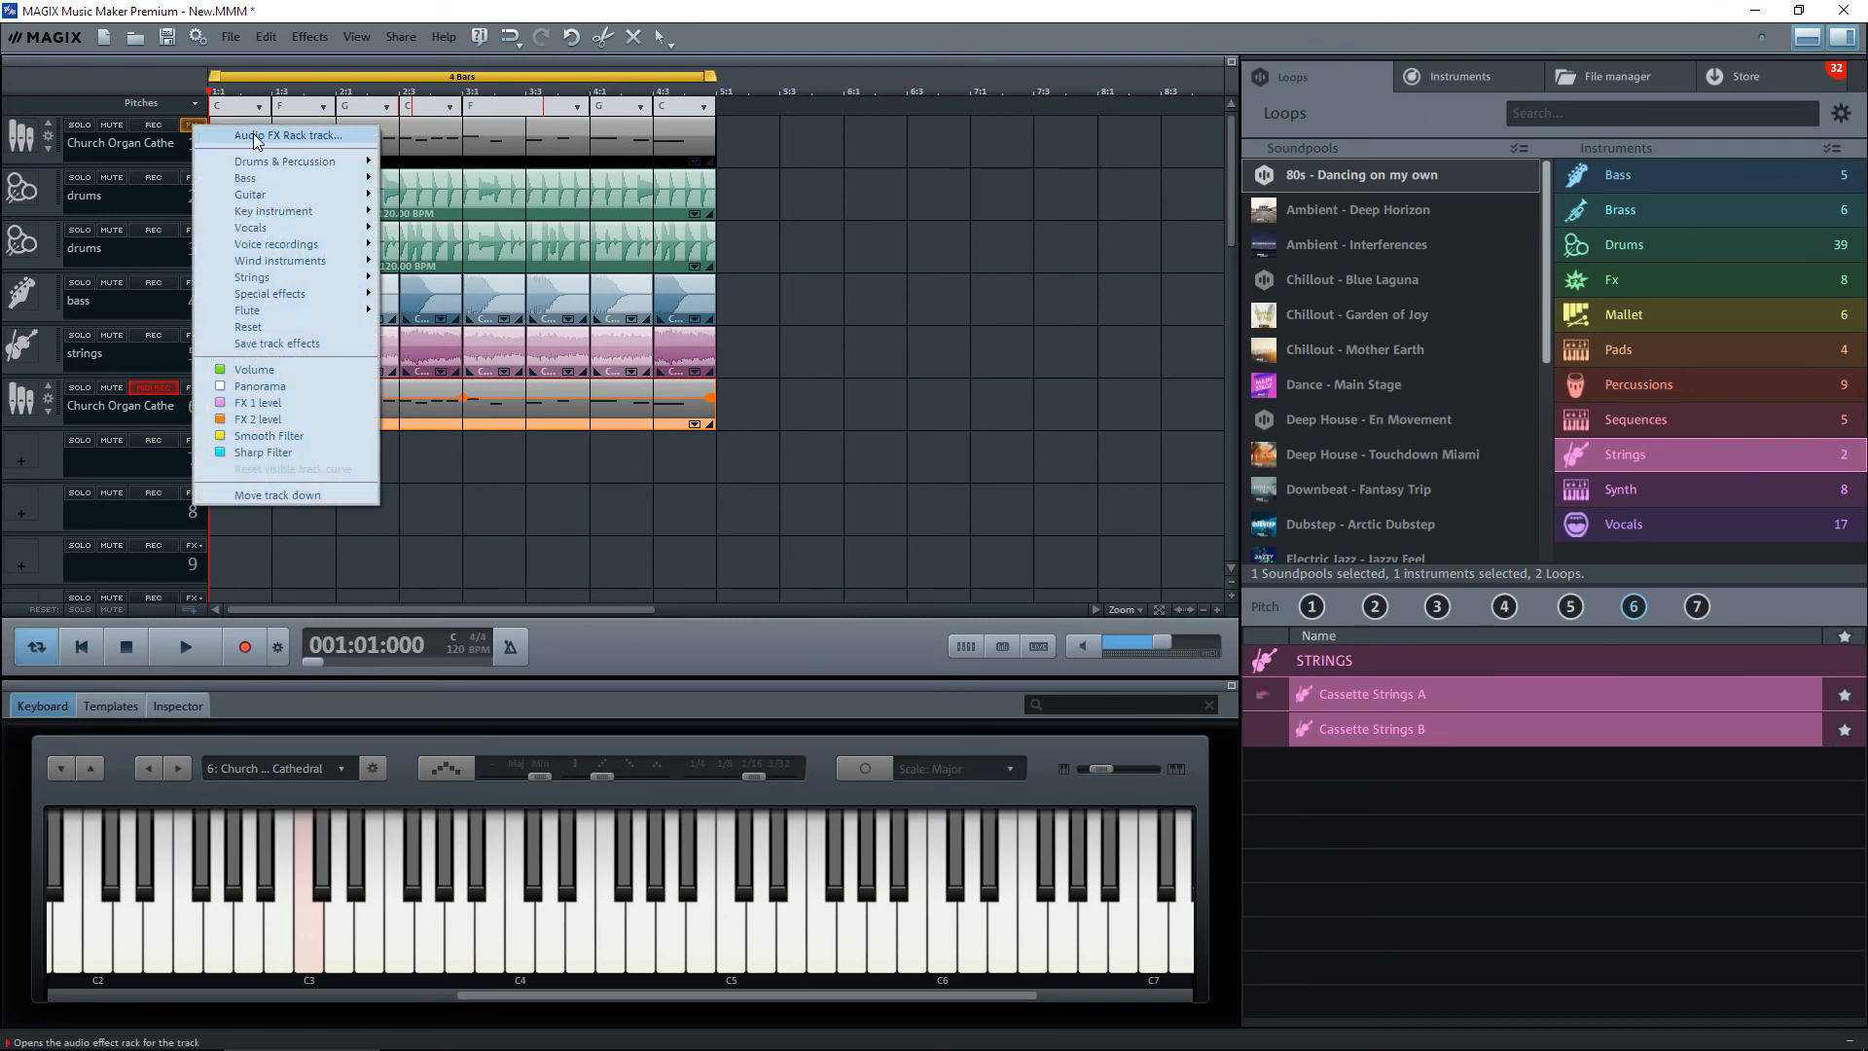
pyautogui.click(257, 136)
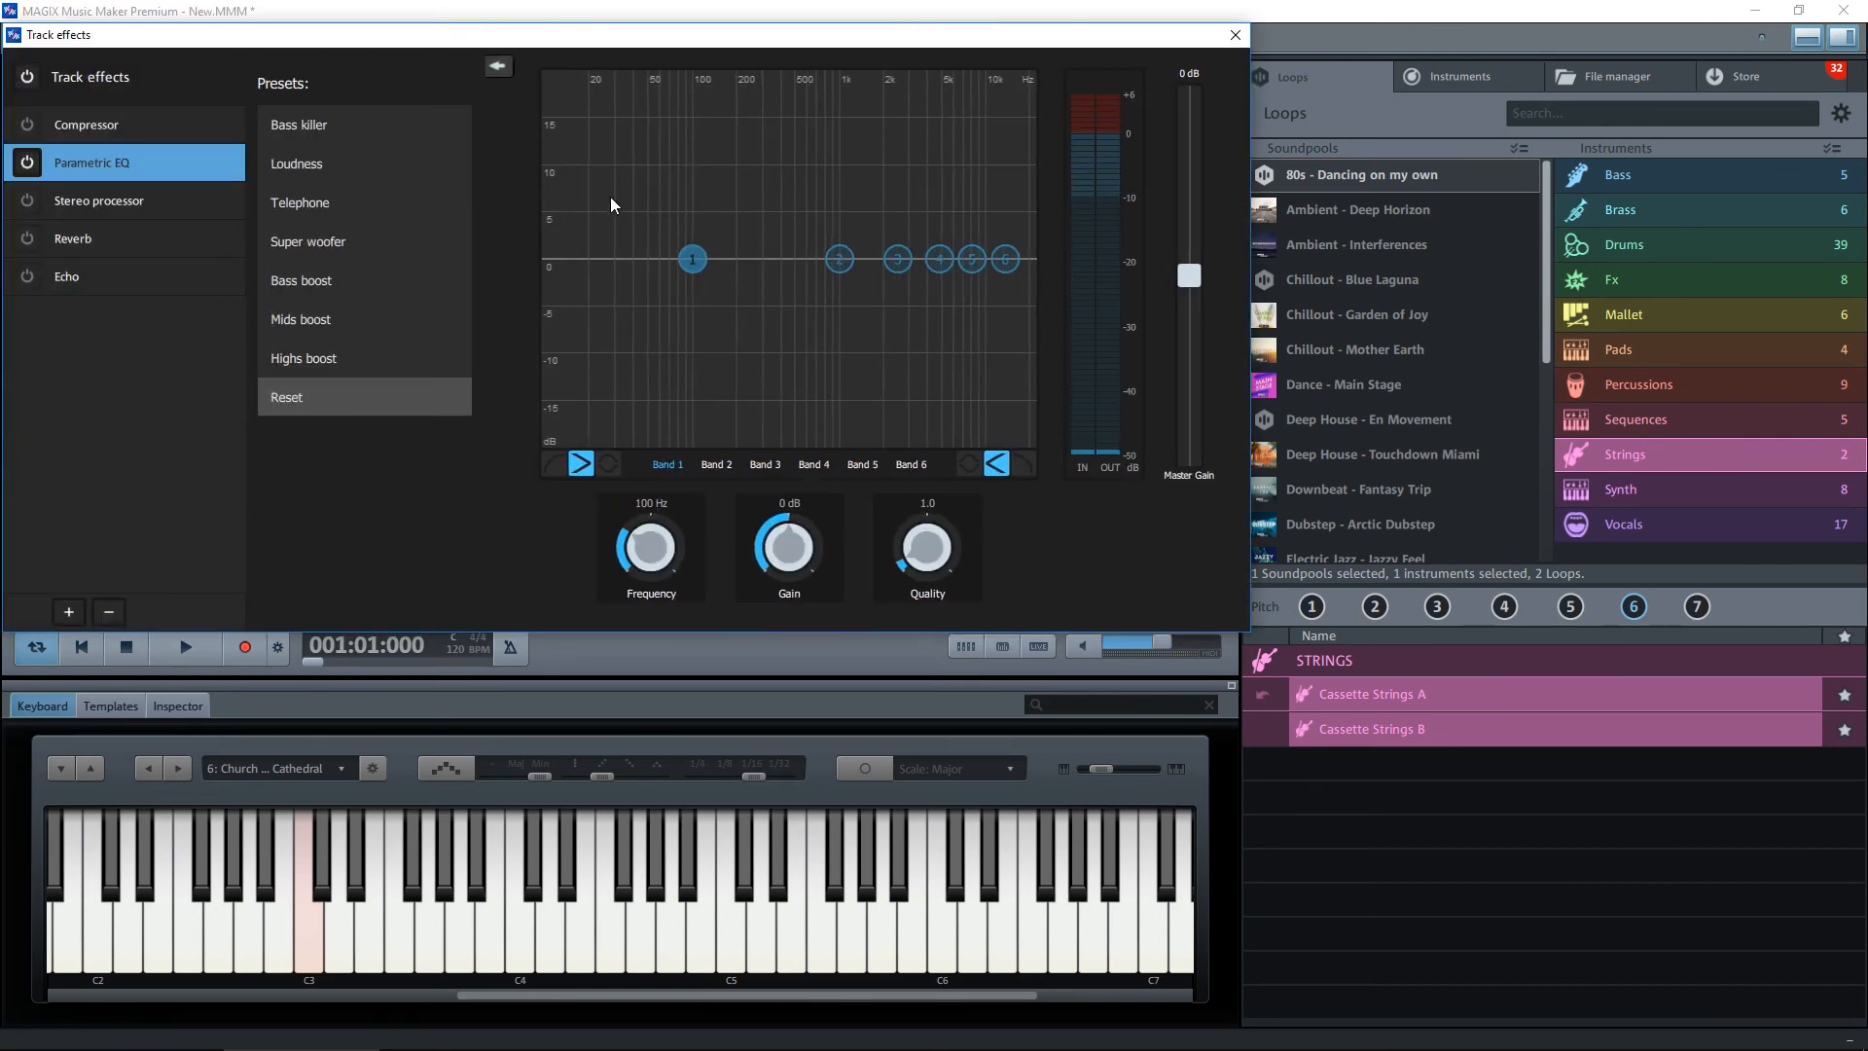
pyautogui.moveTo(1188, 282); pyautogui.dragTo(1203, 192)
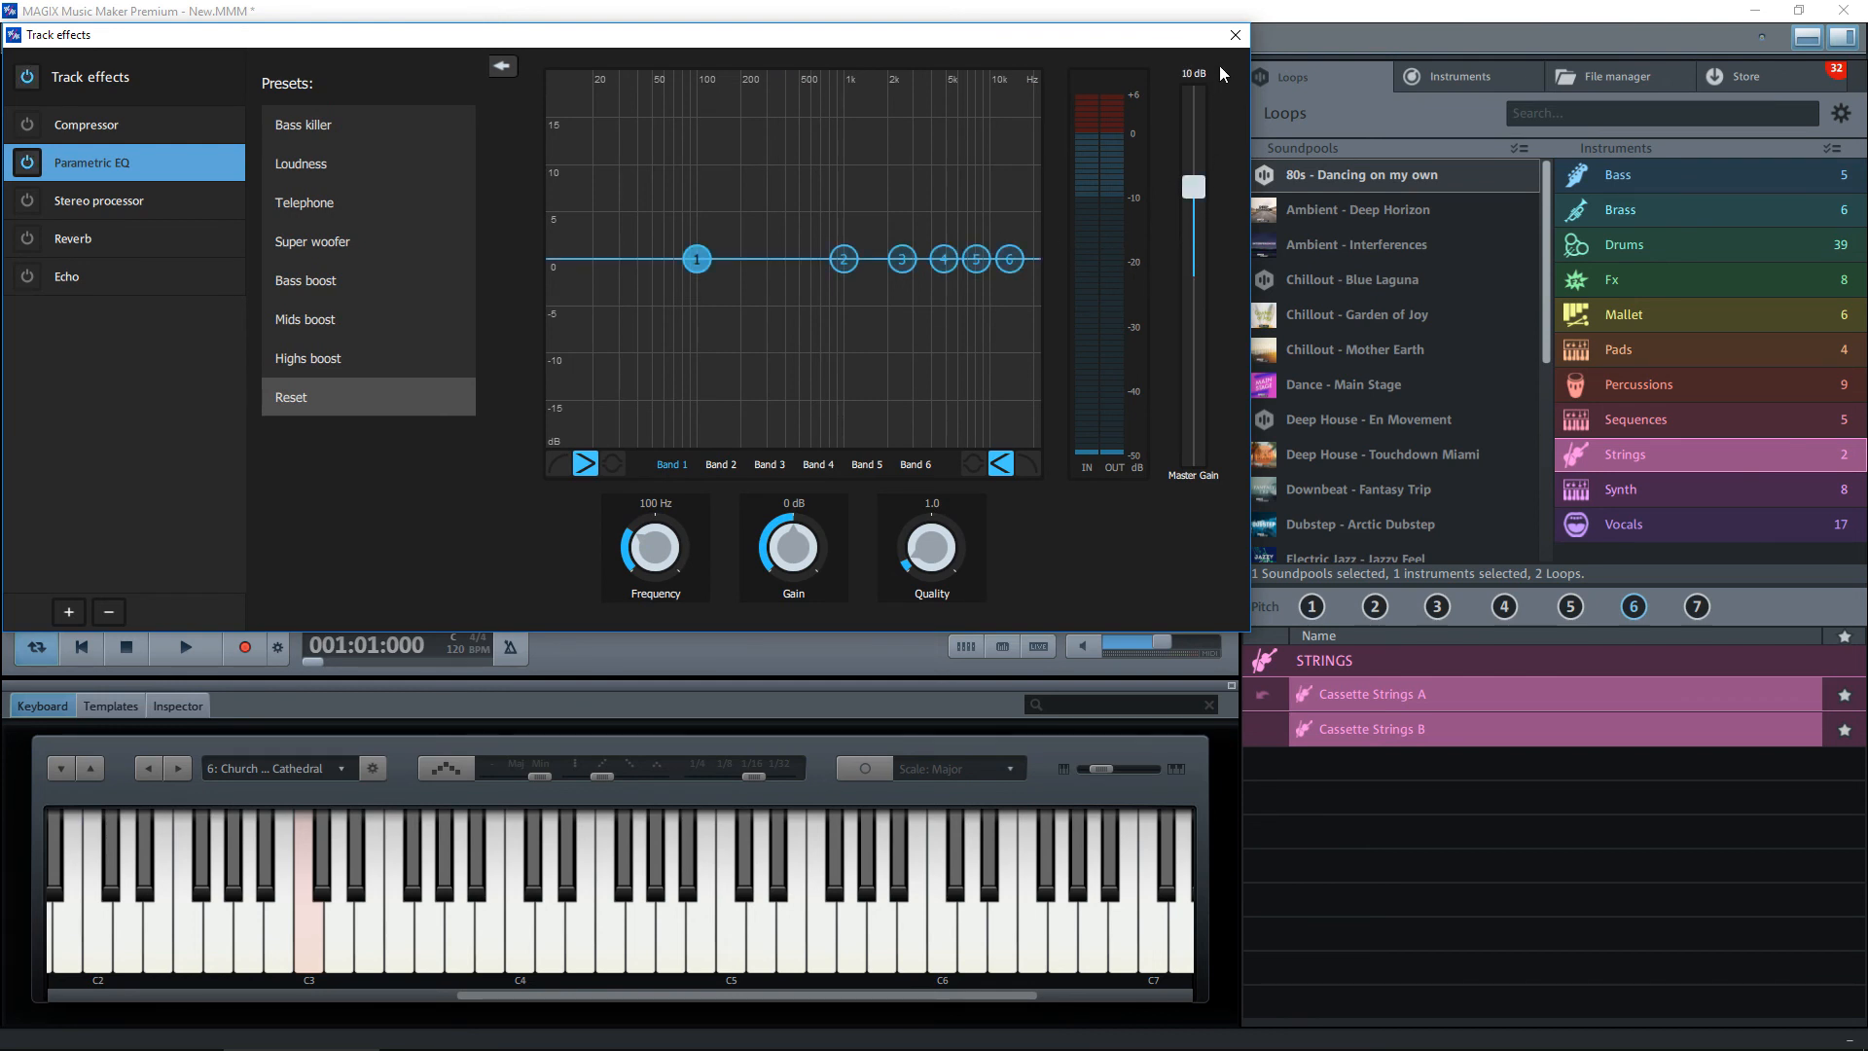
pyautogui.click(1236, 39)
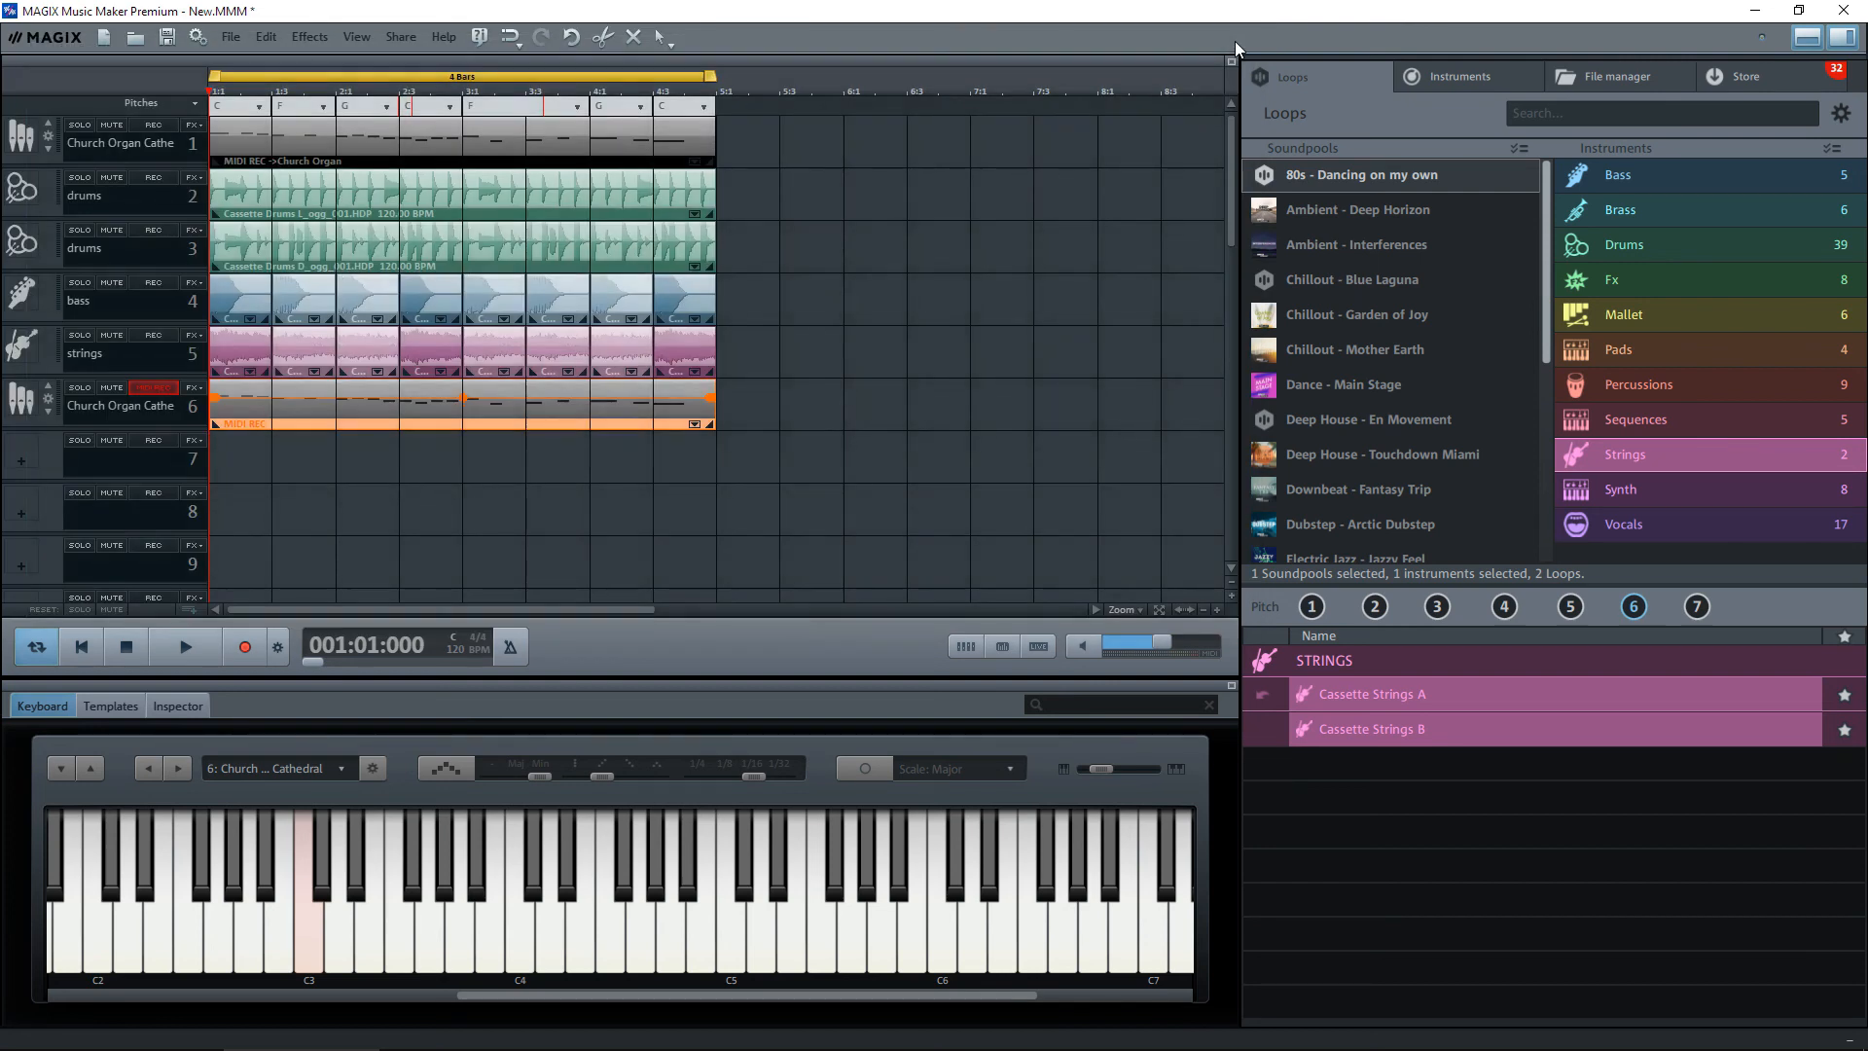
# Raise the Parametric EQ master gain of the church organ on track 6 to 10 dB.
pyautogui.click(193, 390)
pyautogui.click(241, 403)
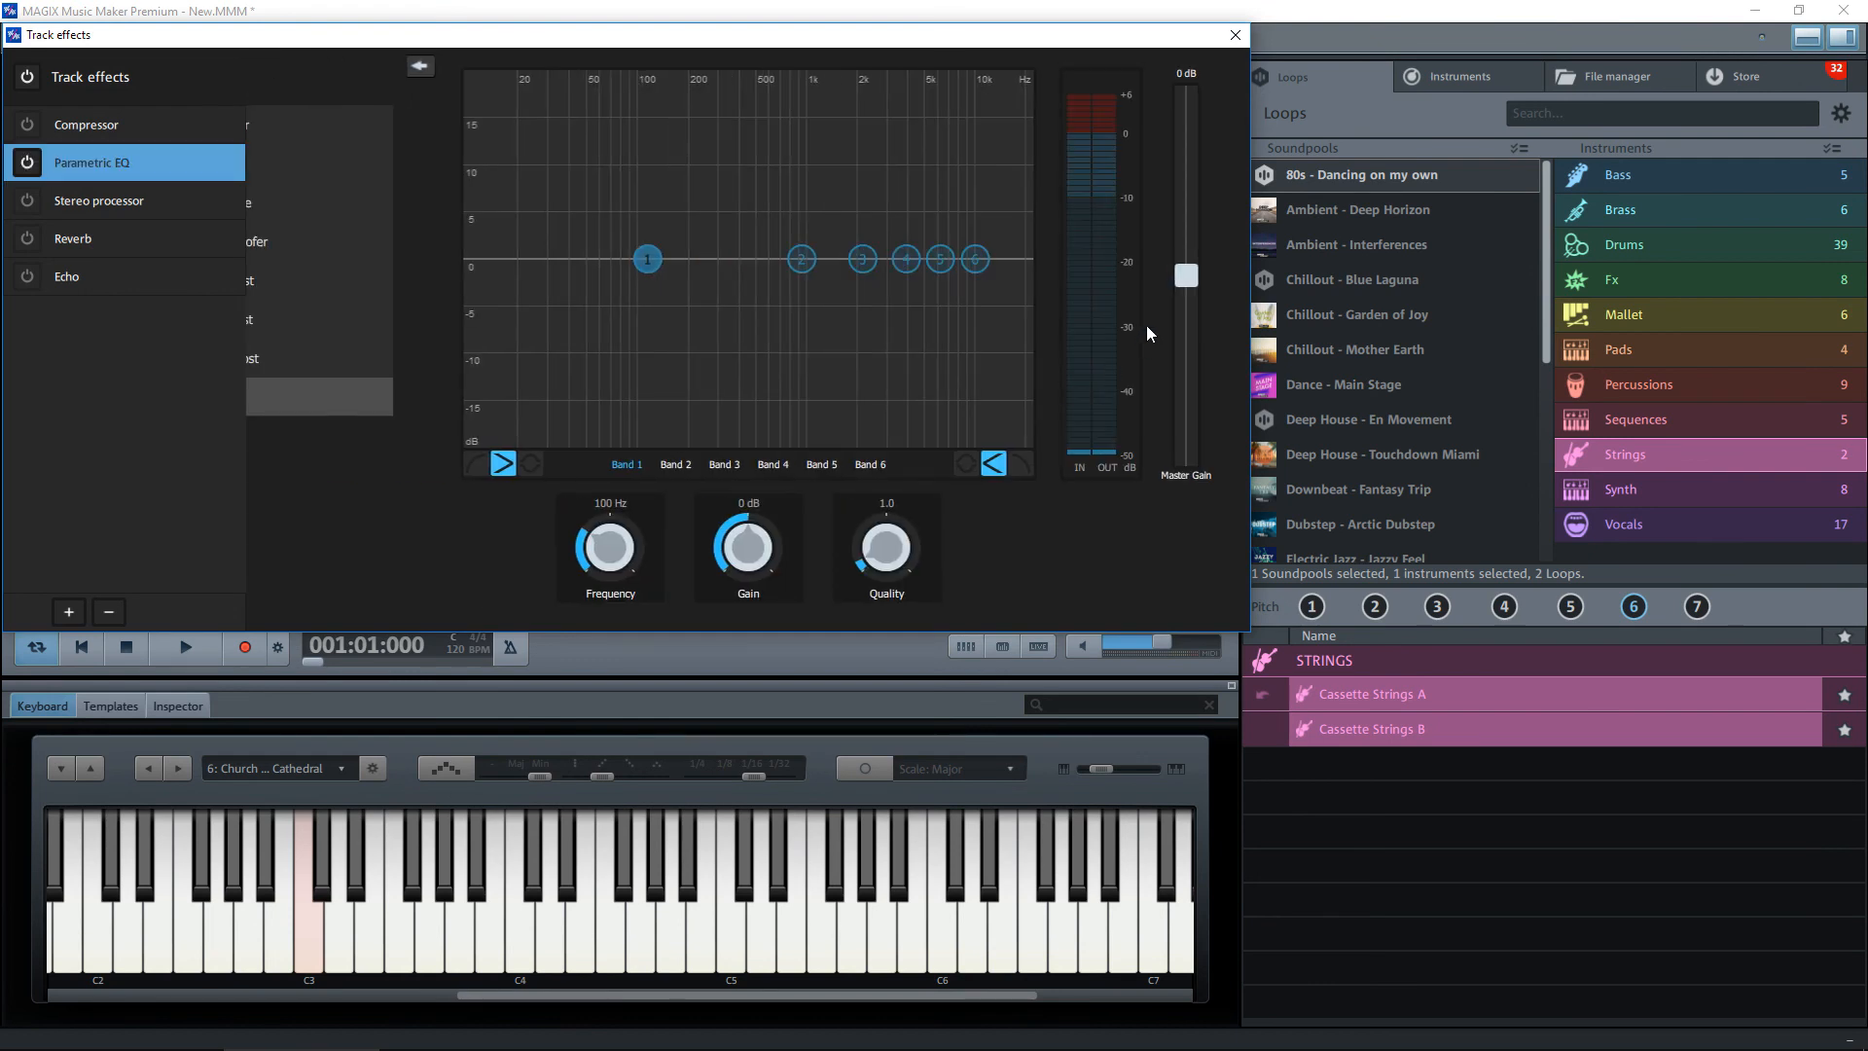
pyautogui.moveTo(1193, 275); pyautogui.dragTo(1200, 179)
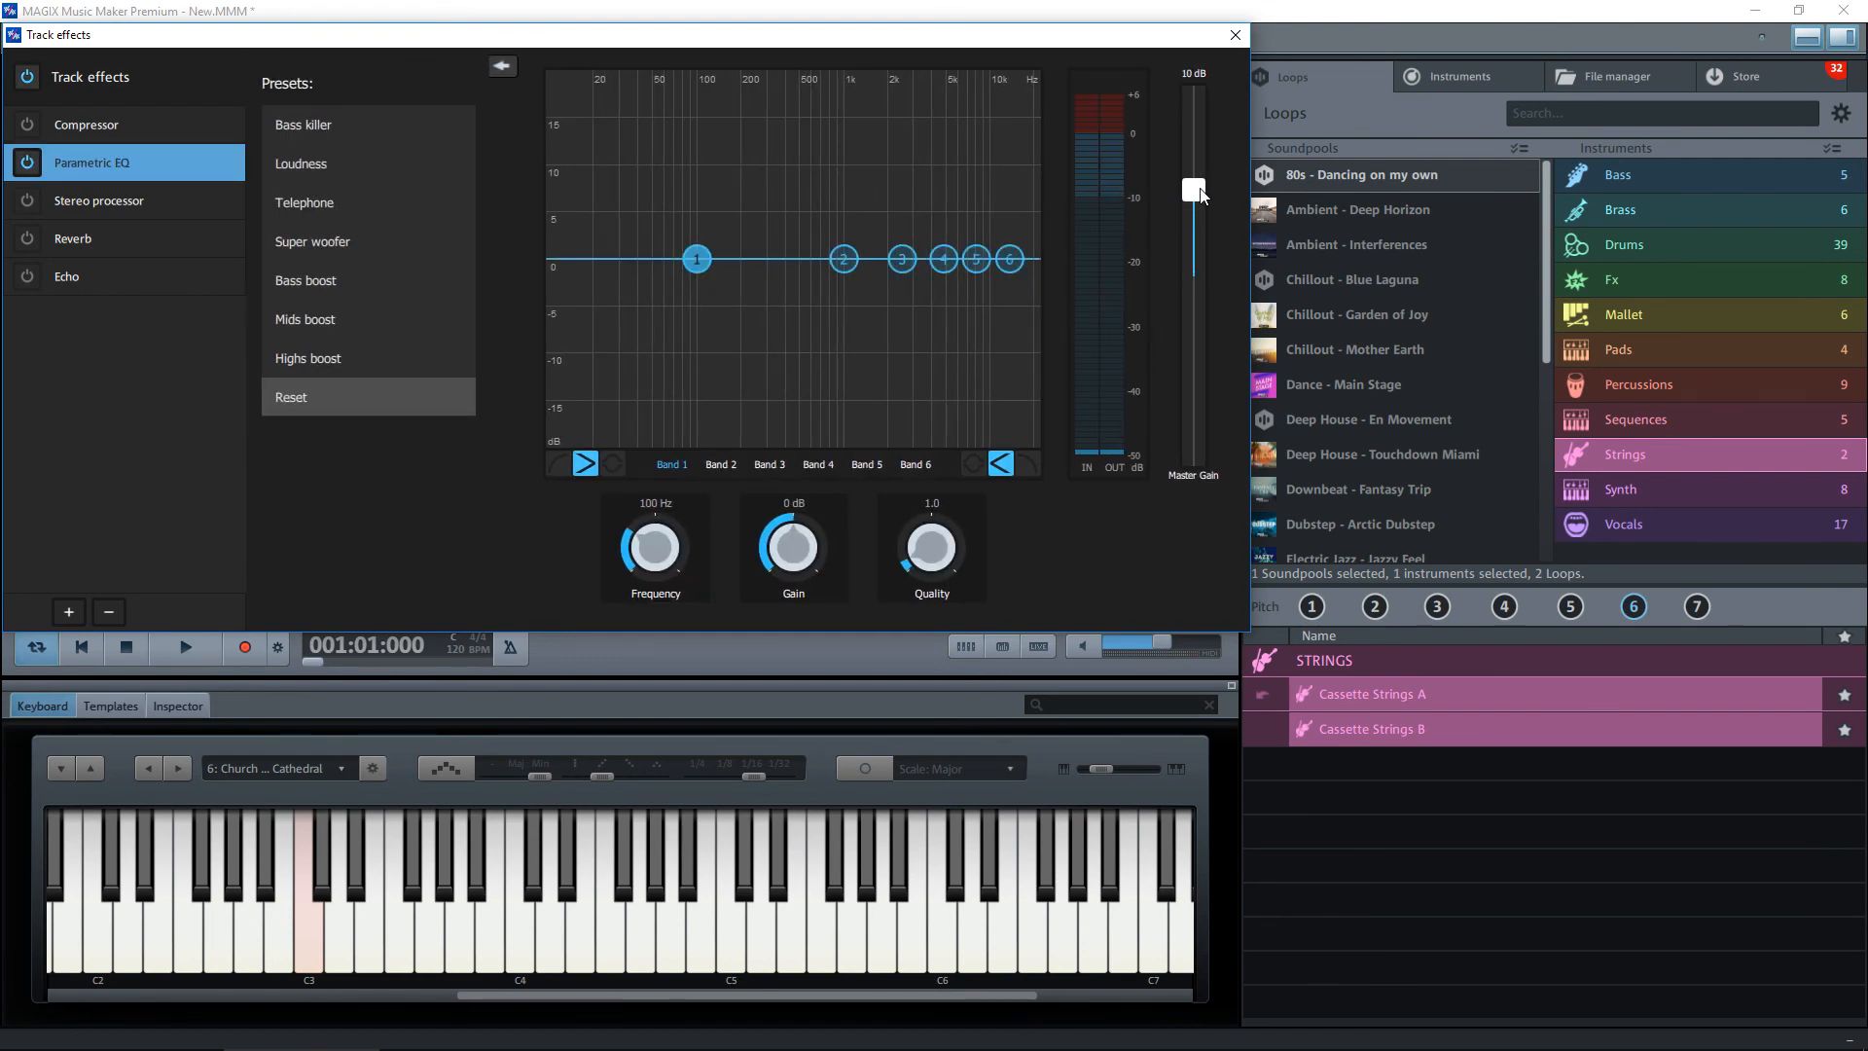
pyautogui.click(1231, 39)
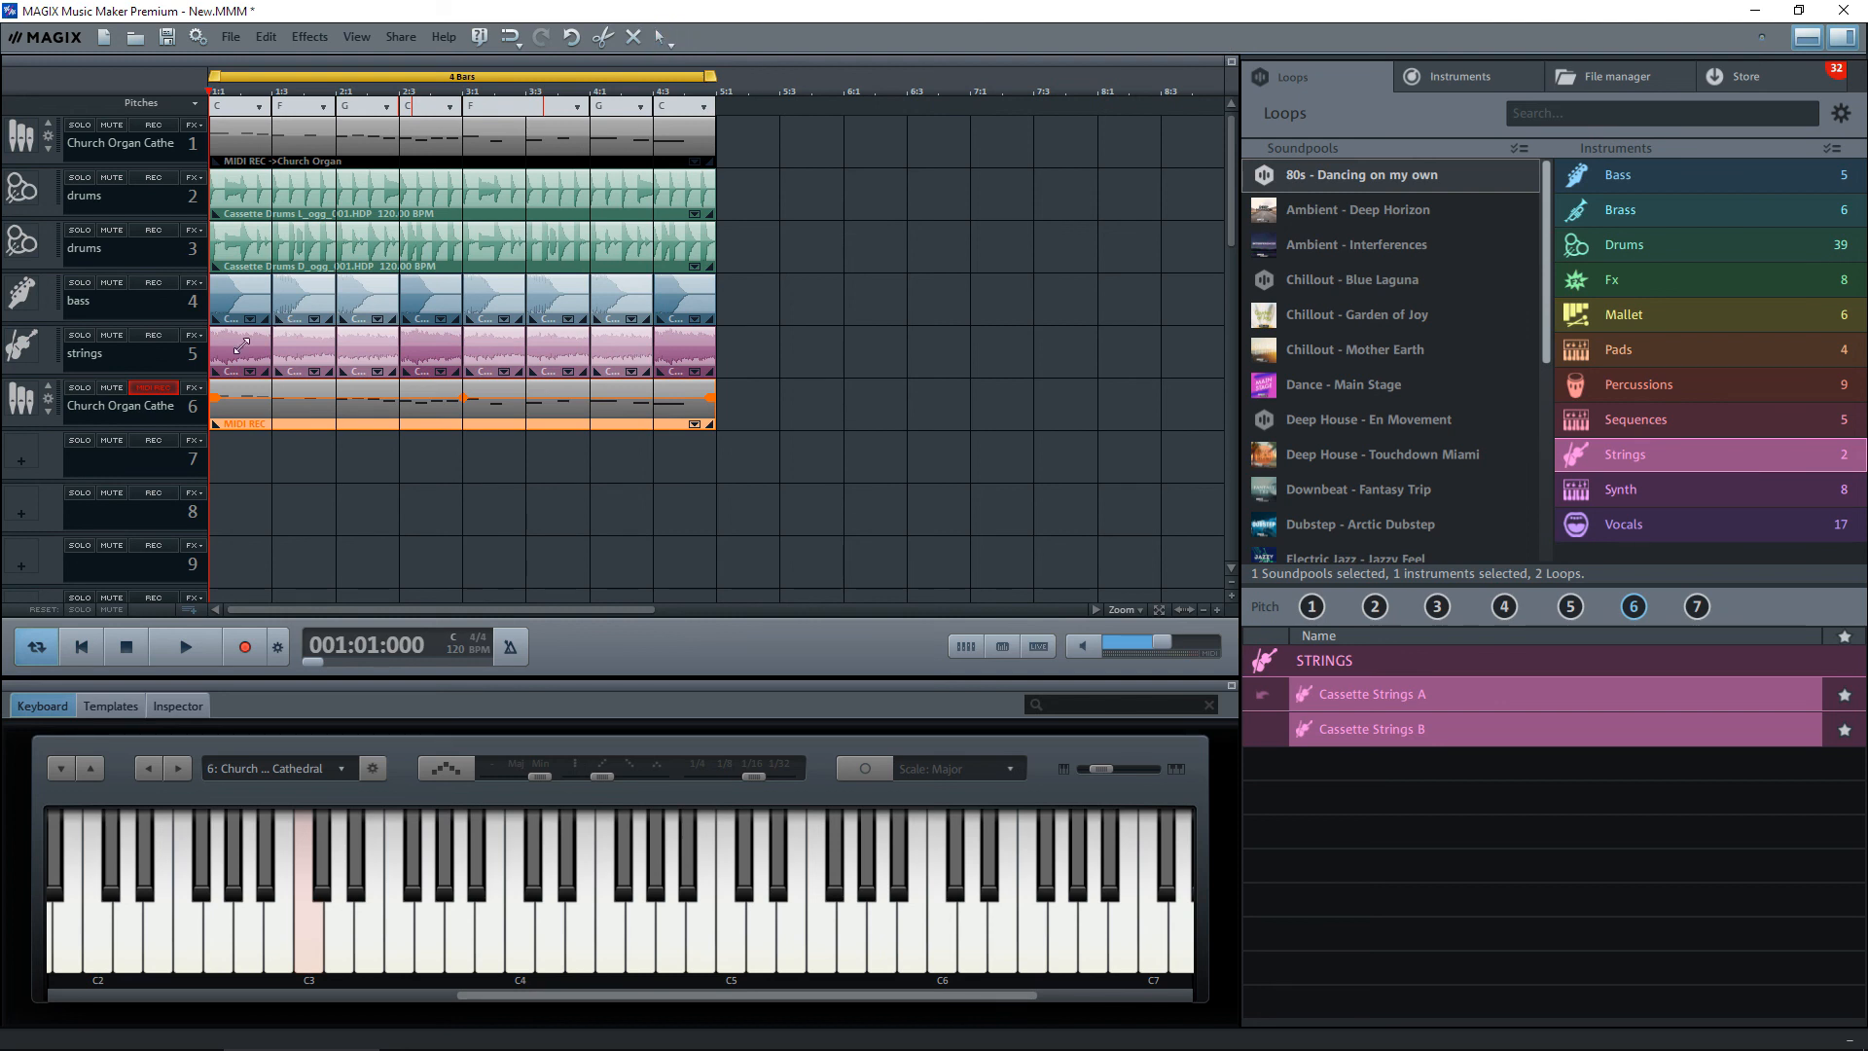
# Lower the strings track's Parametric EQ master gain to -6 dB.
pyautogui.click(195, 337)
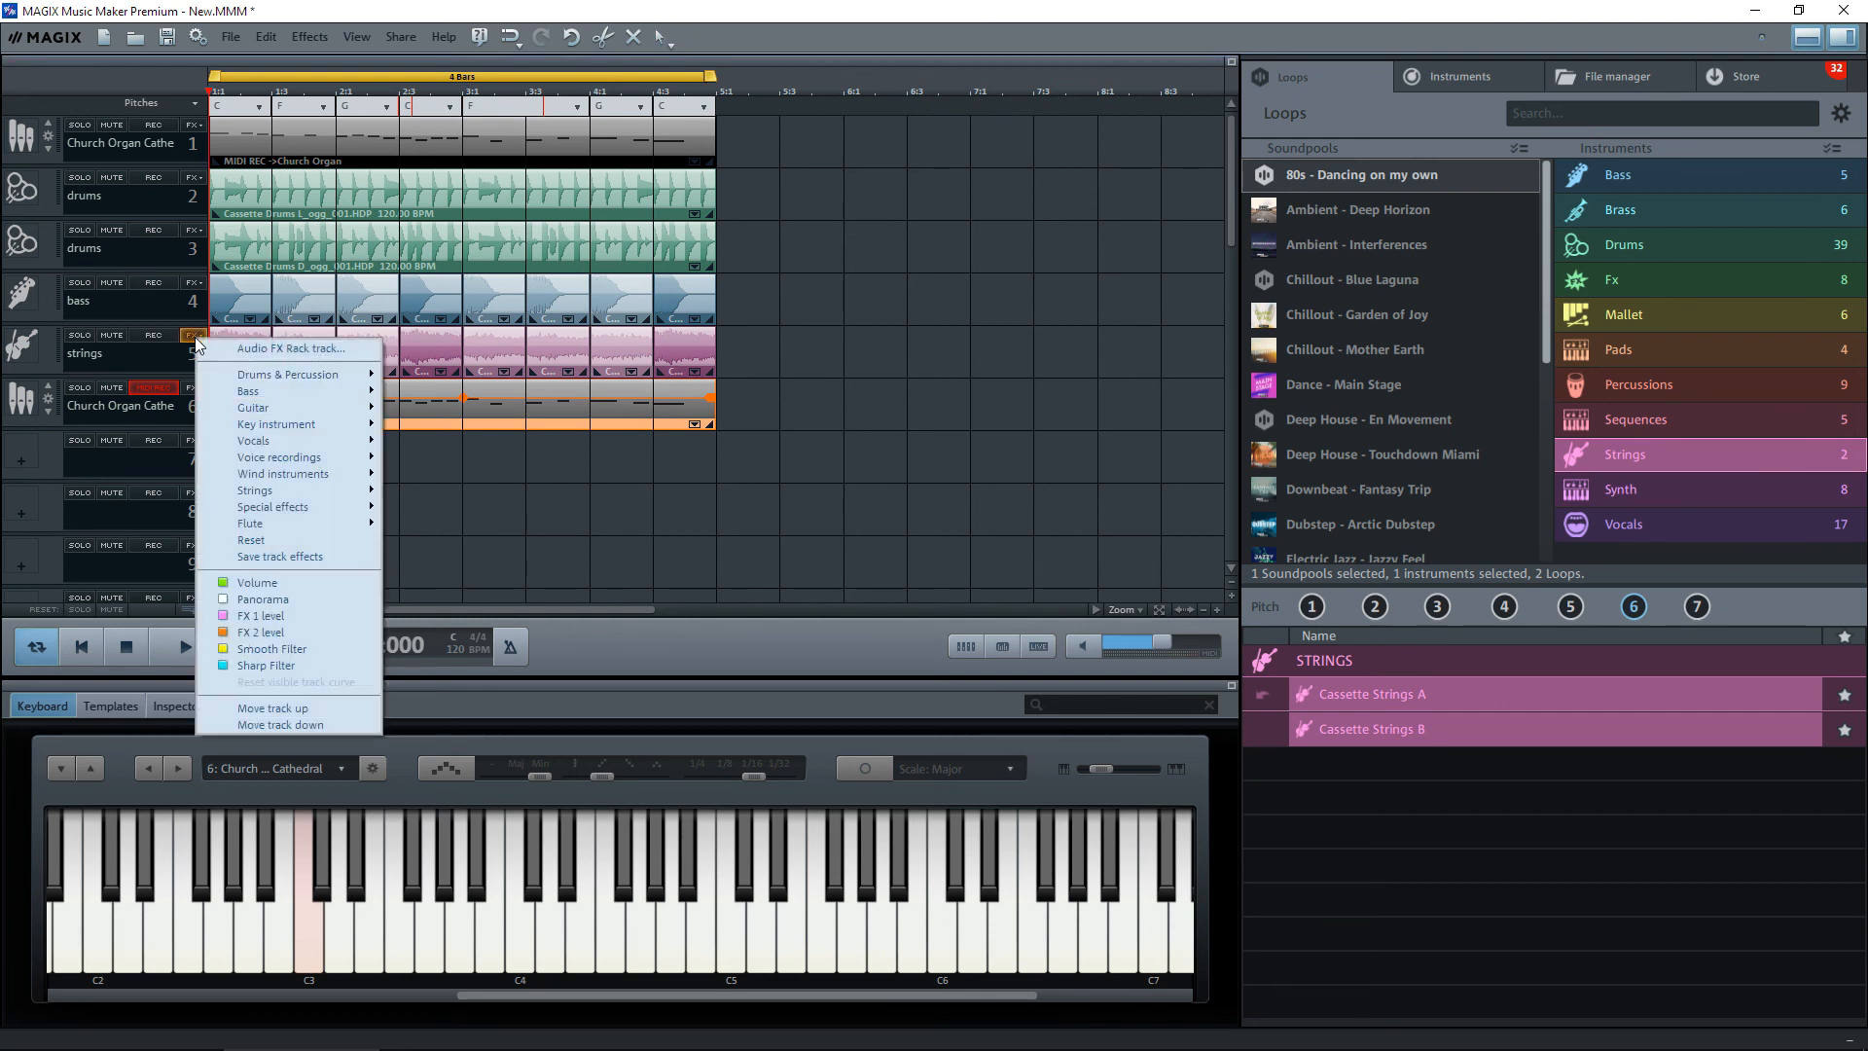
pyautogui.click(252, 354)
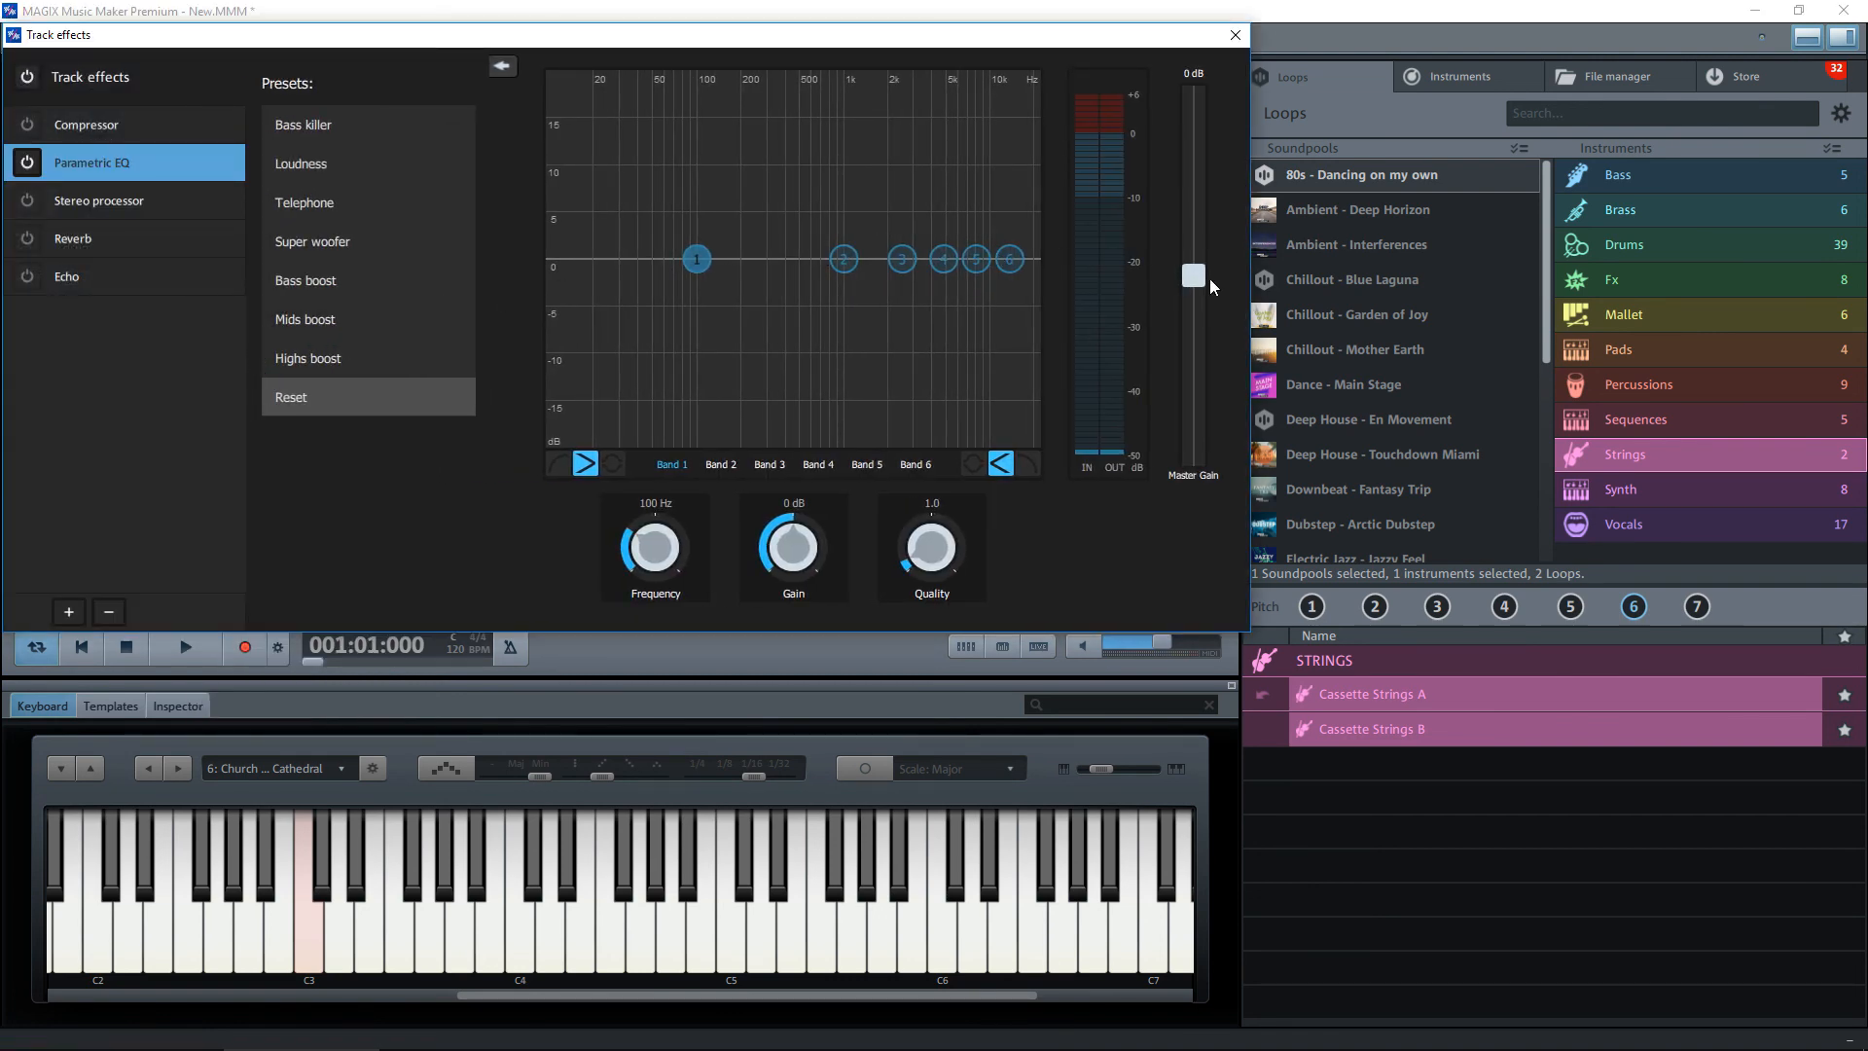
pyautogui.moveTo(1193, 286); pyautogui.dragTo(1195, 335)
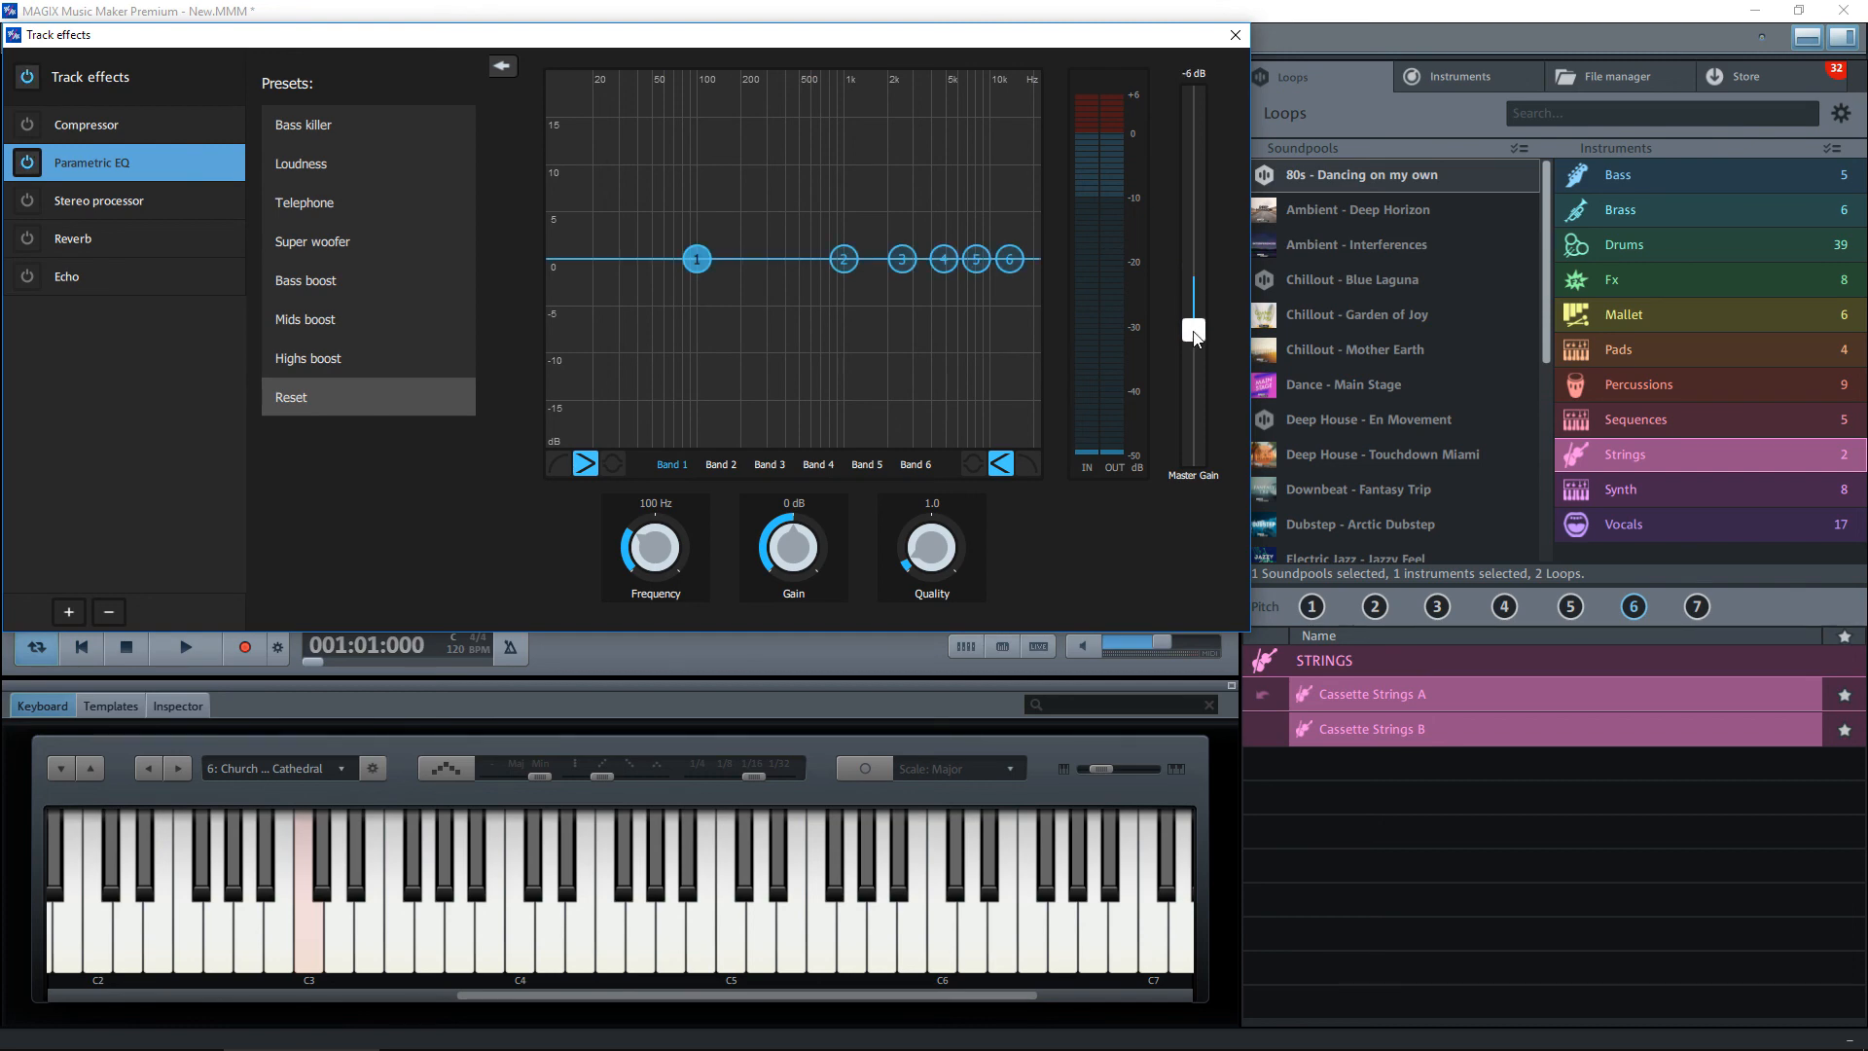
pyautogui.click(1236, 35)
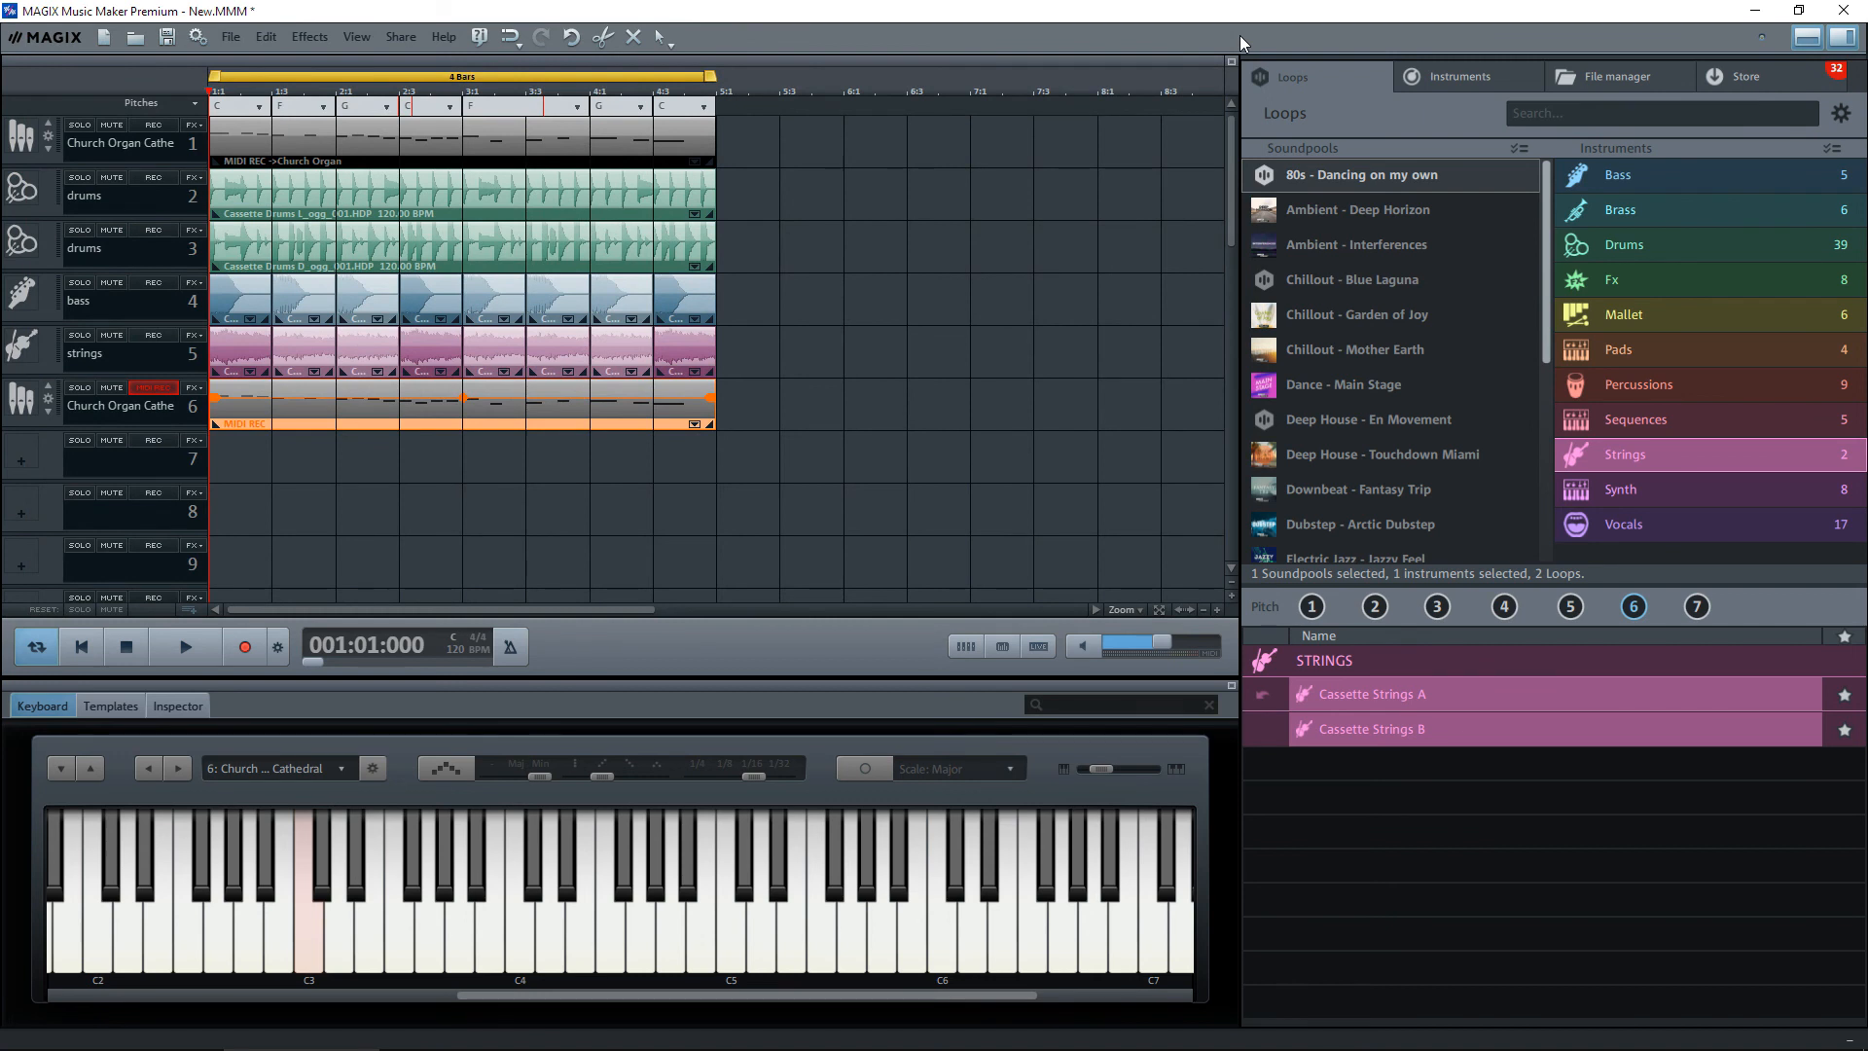
# Lower the bass track's Parametric EQ master gain to -2 dB.
pyautogui.click(191, 283)
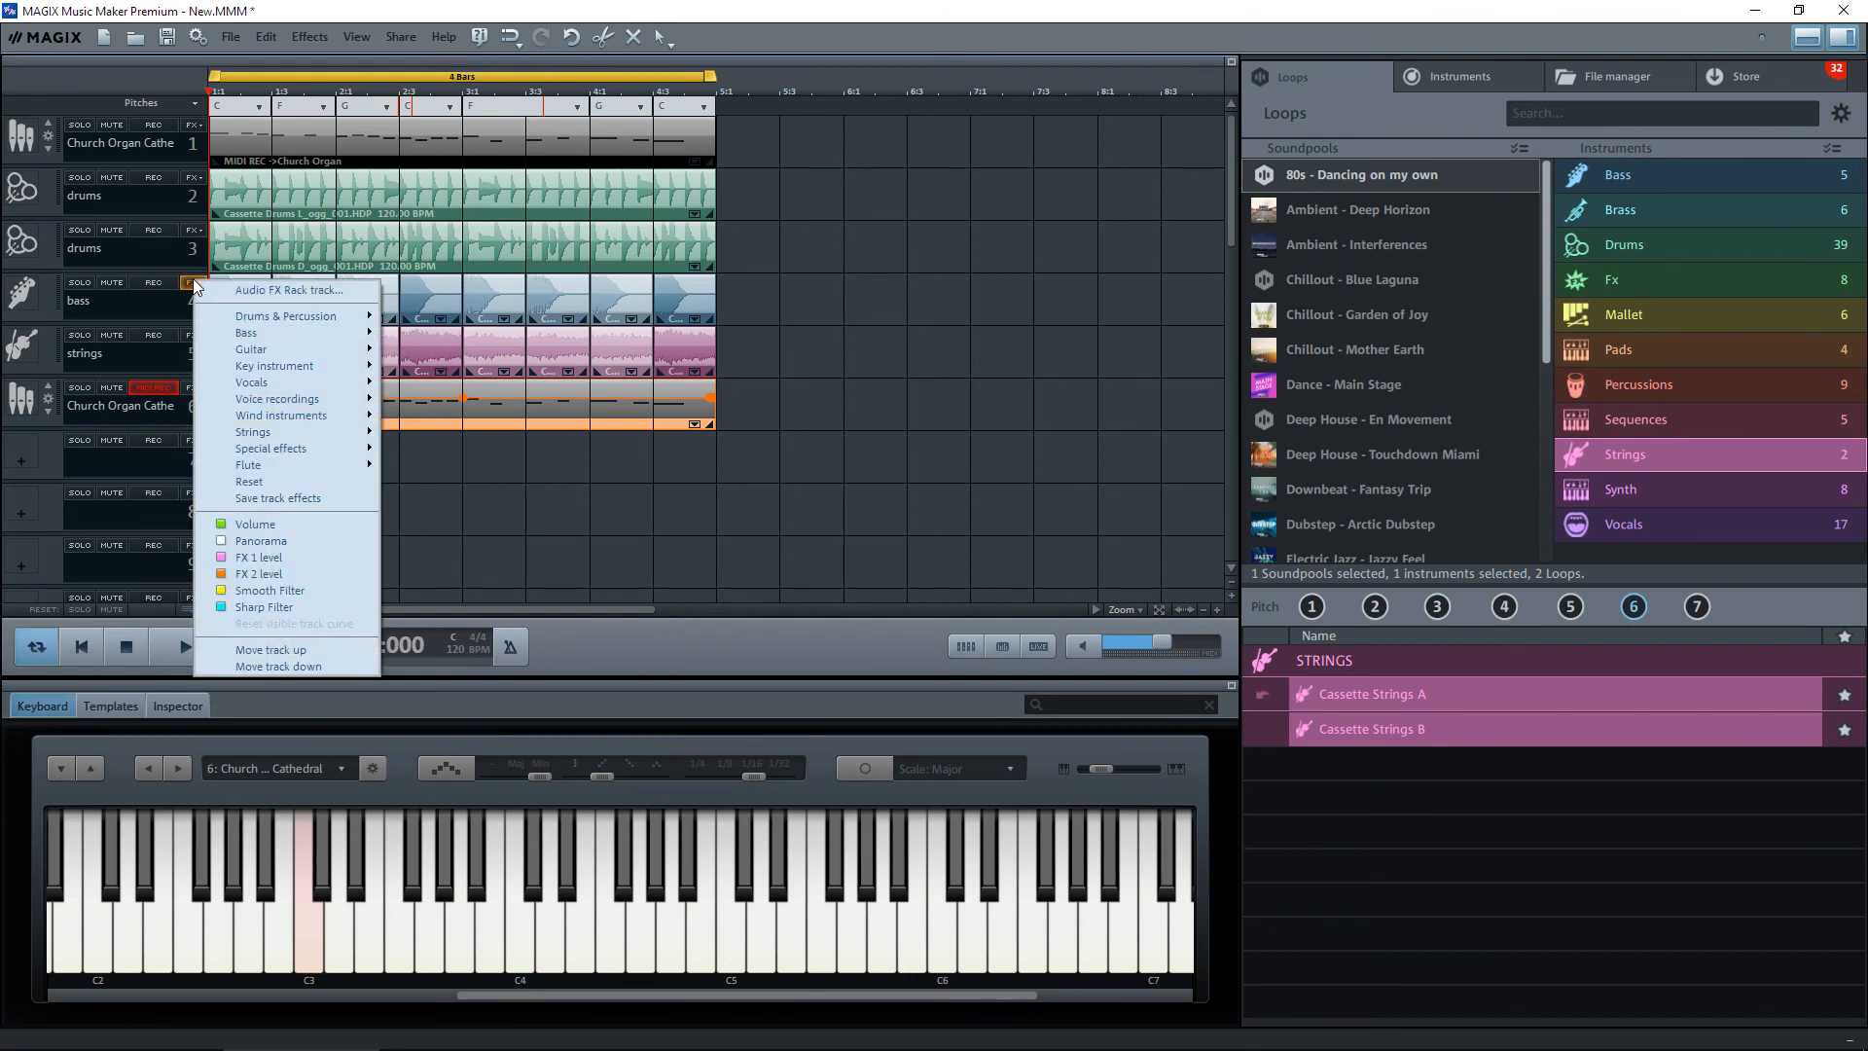
pyautogui.click(309, 291)
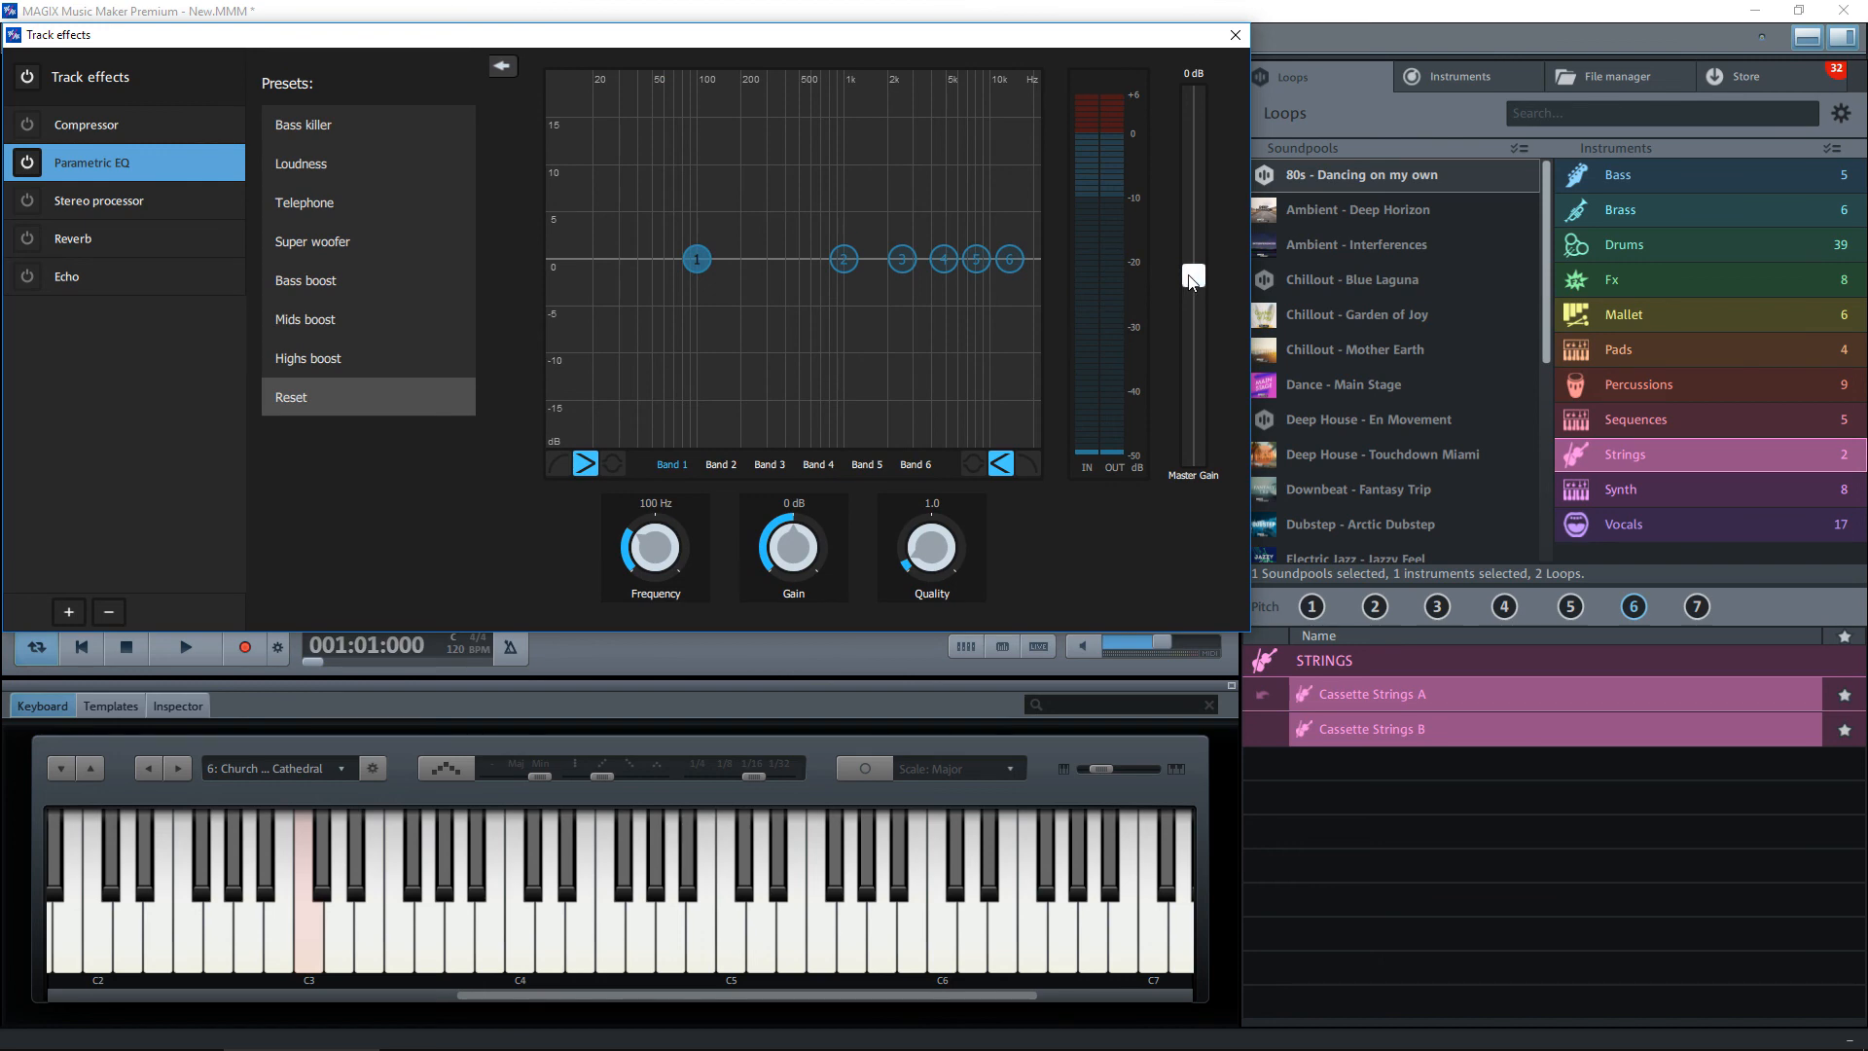
pyautogui.moveTo(1186, 276)
pyautogui.mouseDown()
pyautogui.moveTo(1188, 315)
pyautogui.moveTo(1179, 295)
pyautogui.mouseUp()
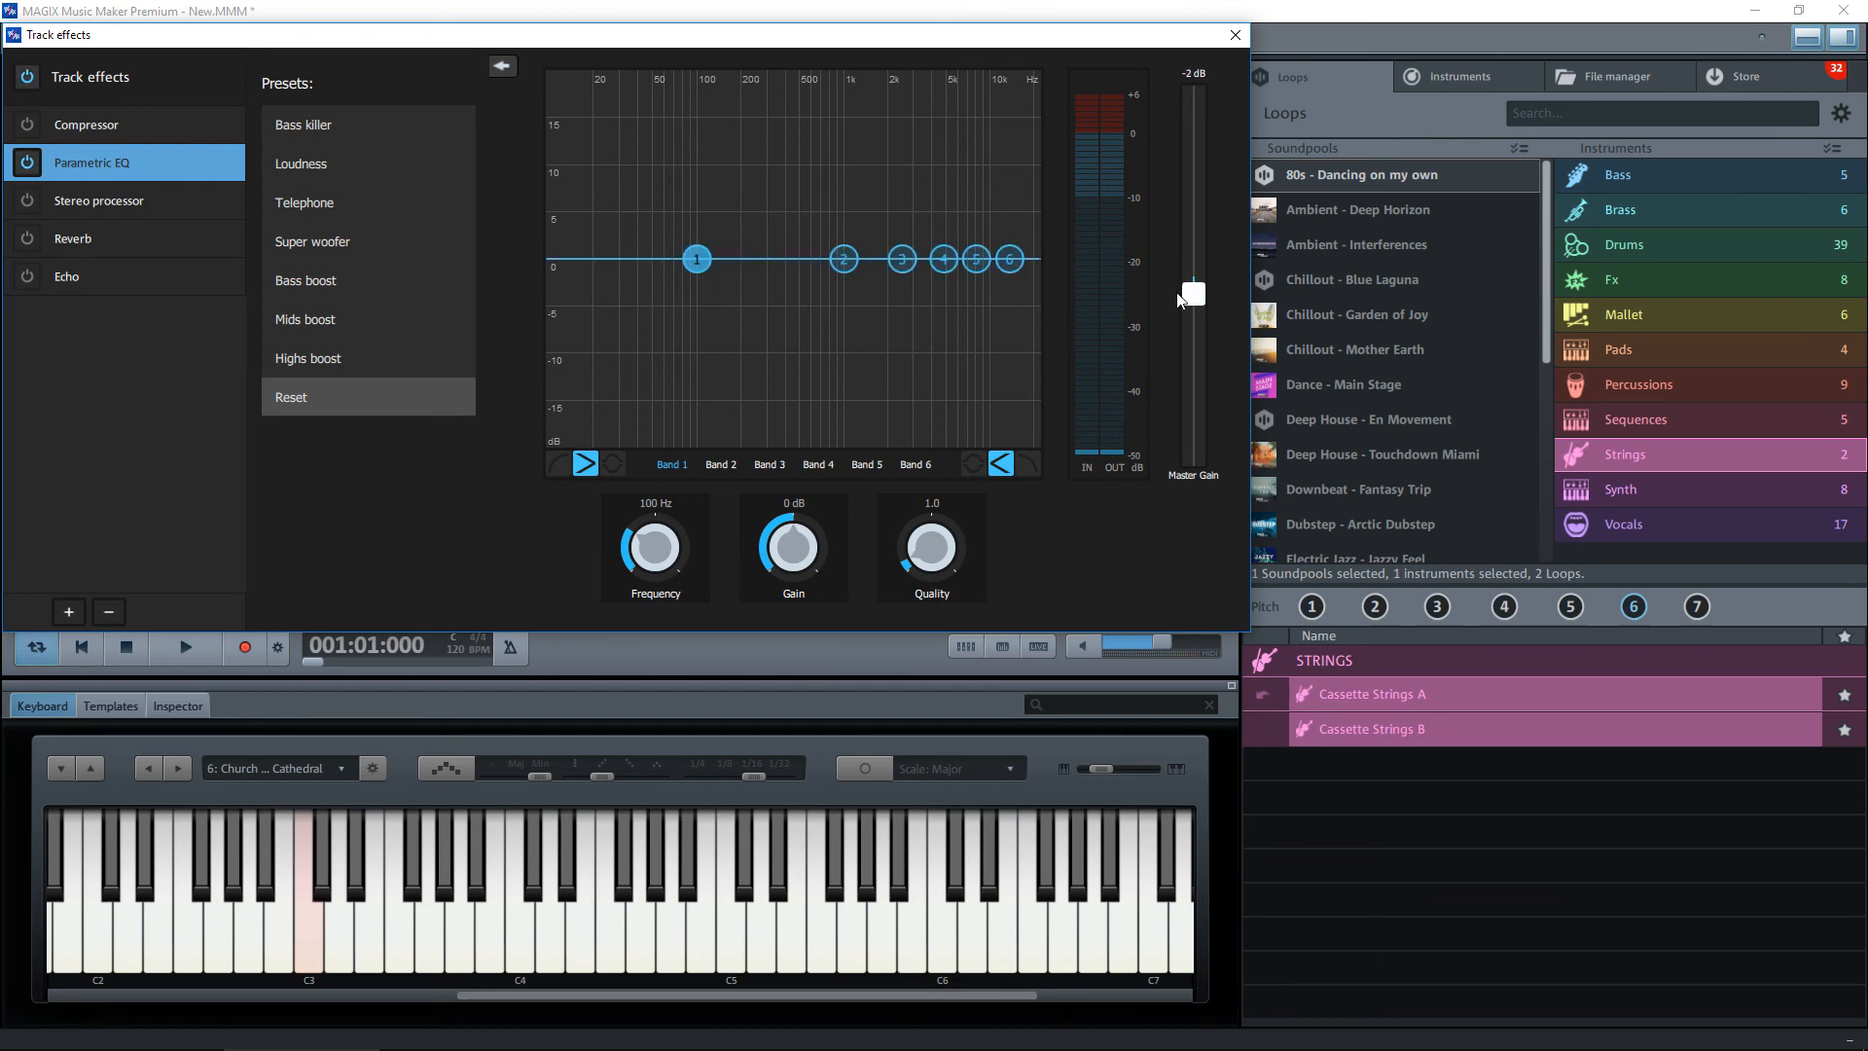
pyautogui.click(1235, 36)
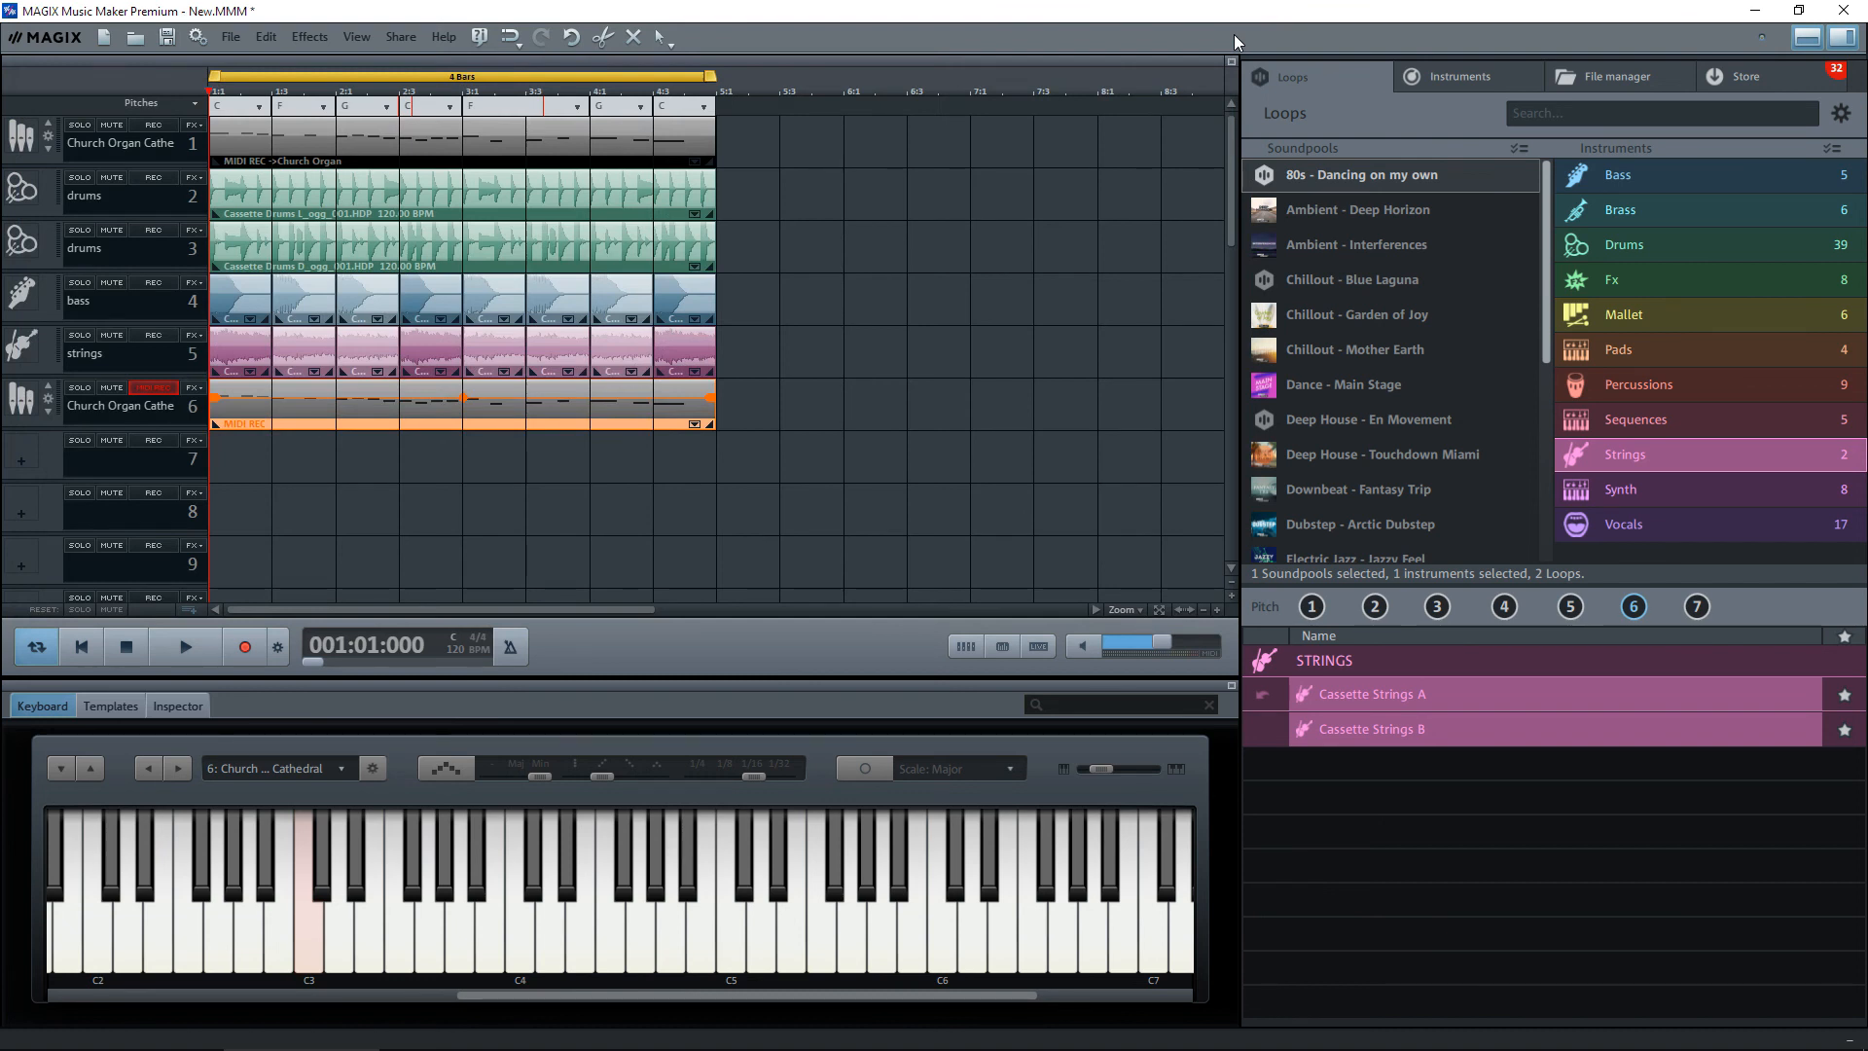
# Lower the Parametric EQ master gain of the drums on track 2 to -6 dB.
pyautogui.click(193, 179)
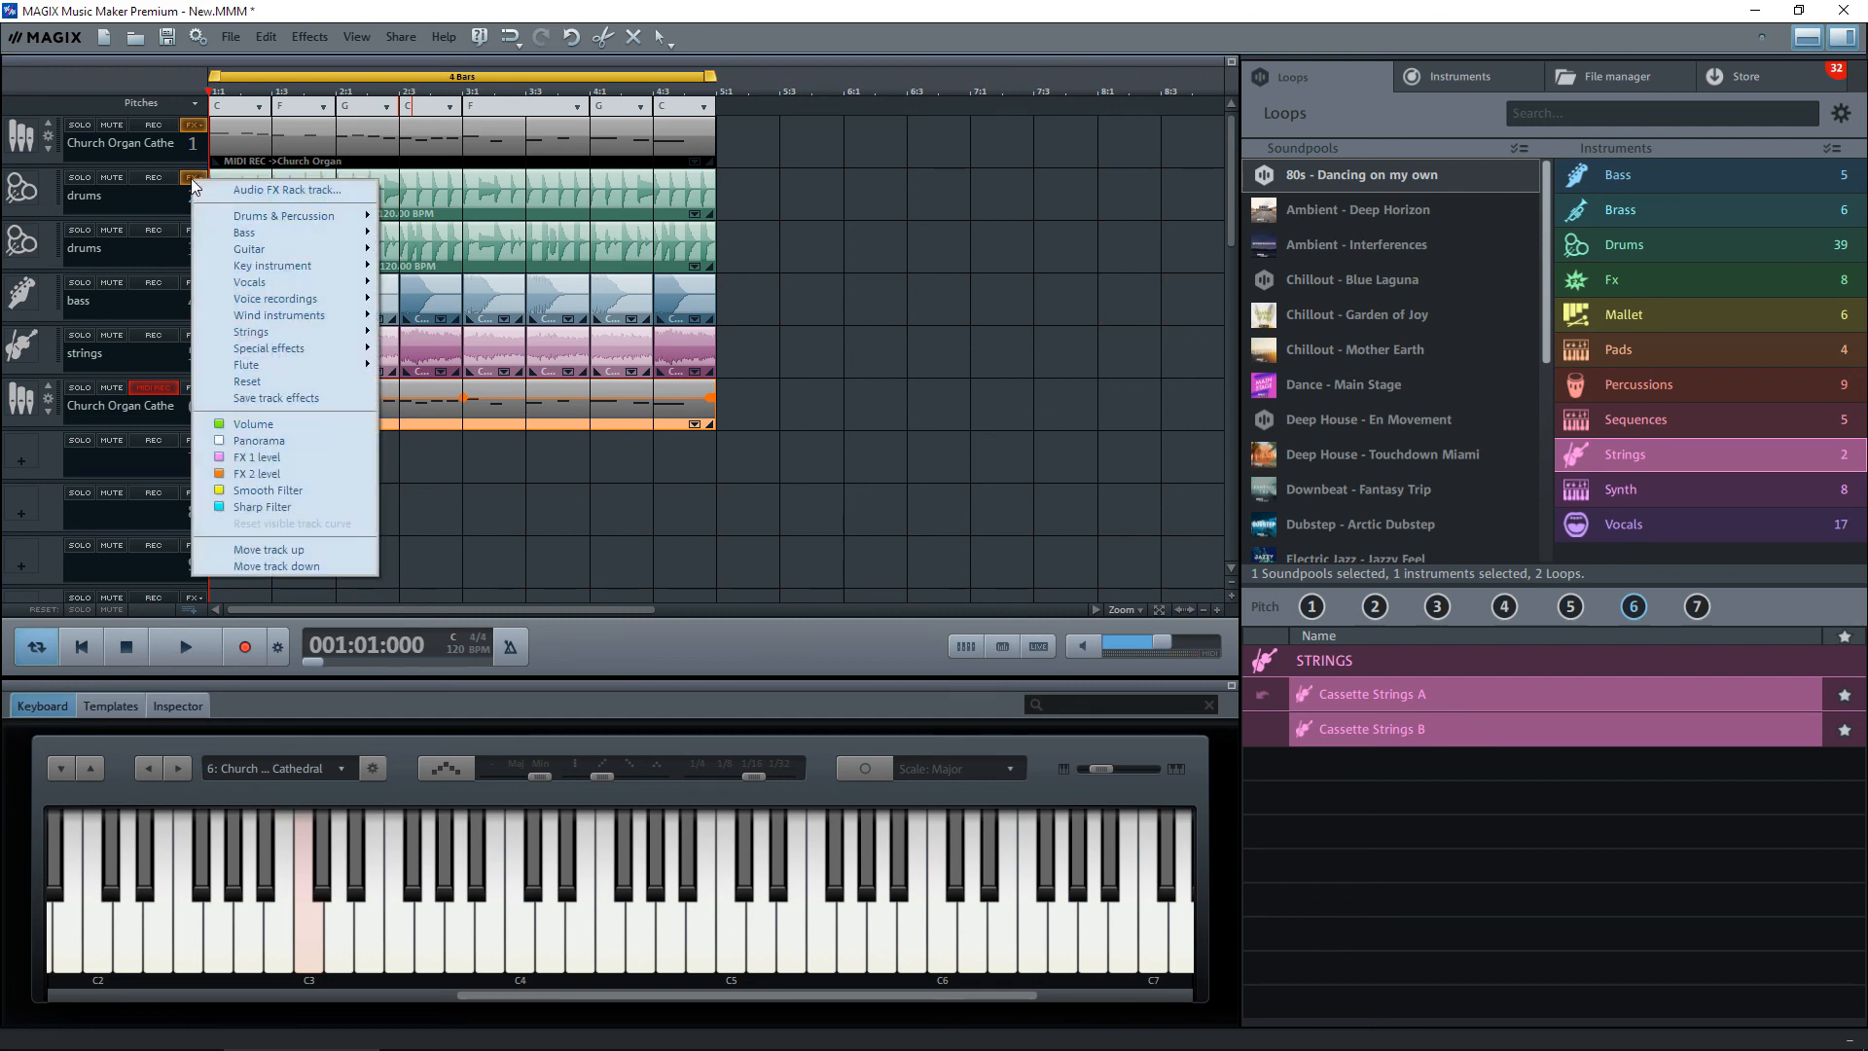
pyautogui.click(289, 191)
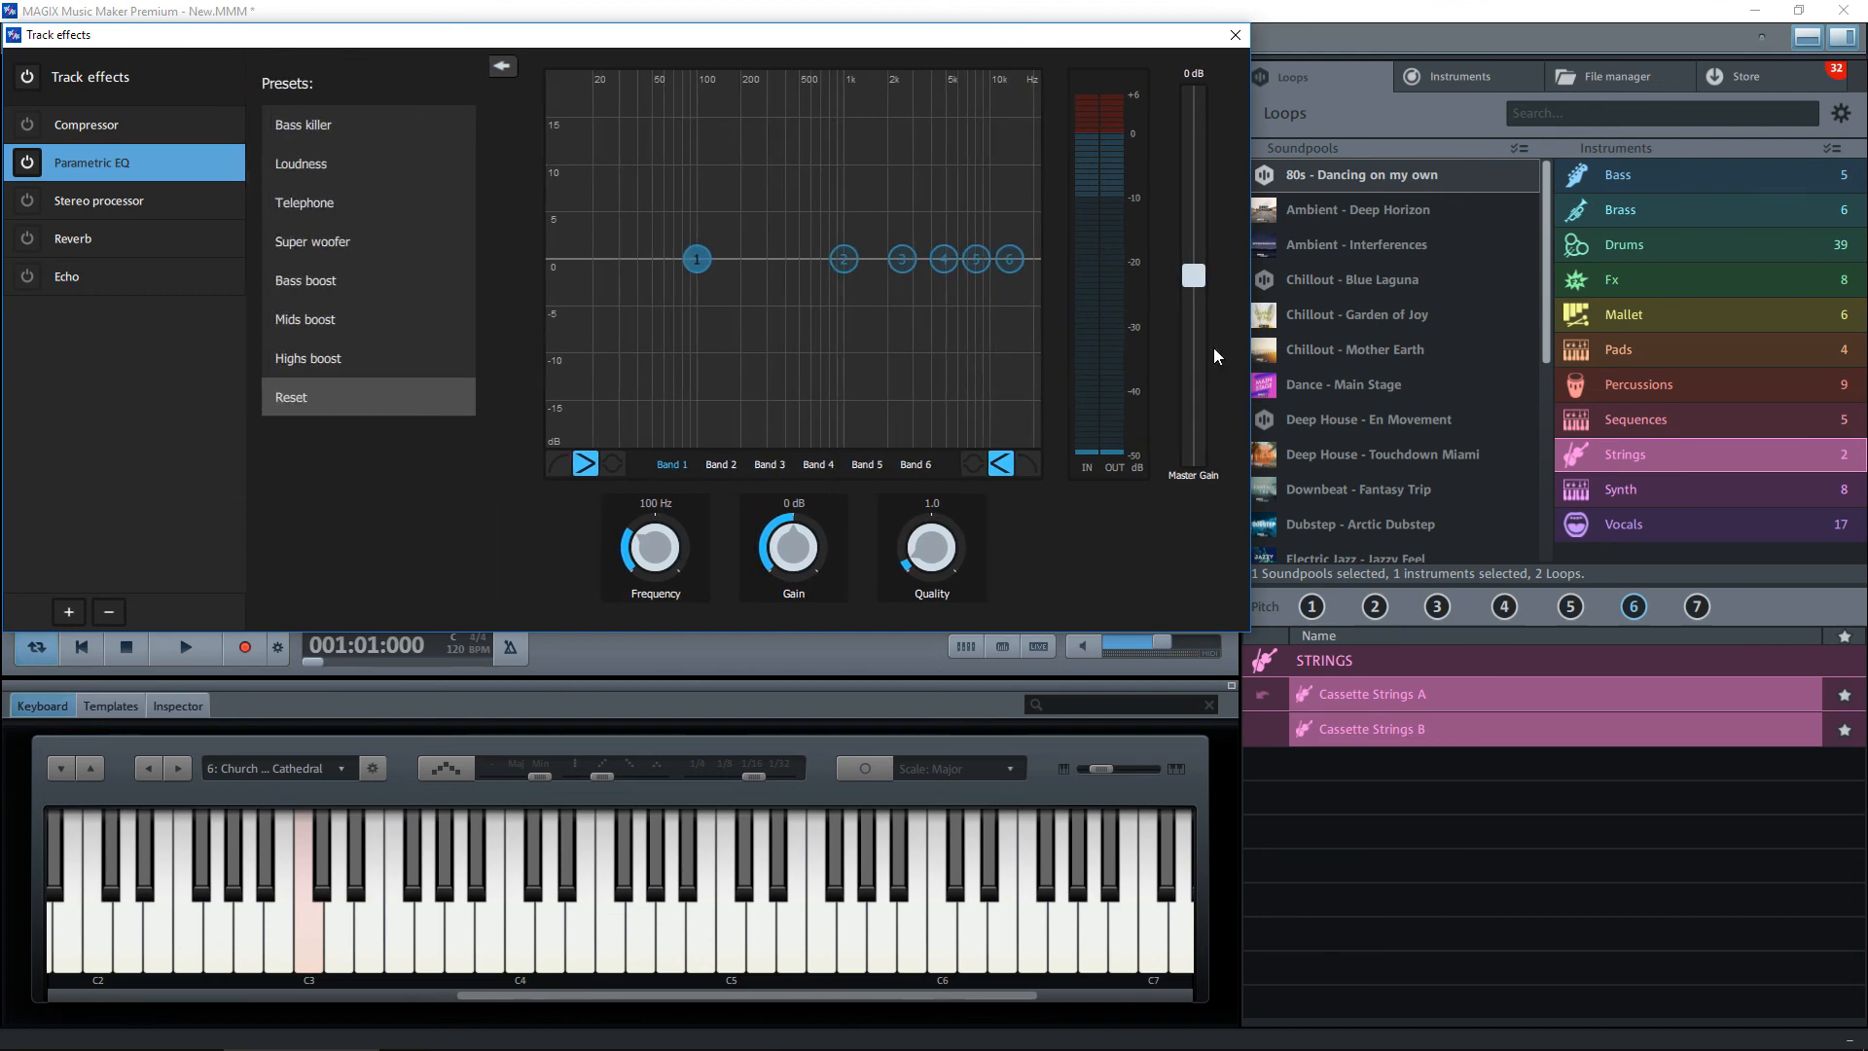
pyautogui.moveTo(1193, 275); pyautogui.dragTo(1193, 332)
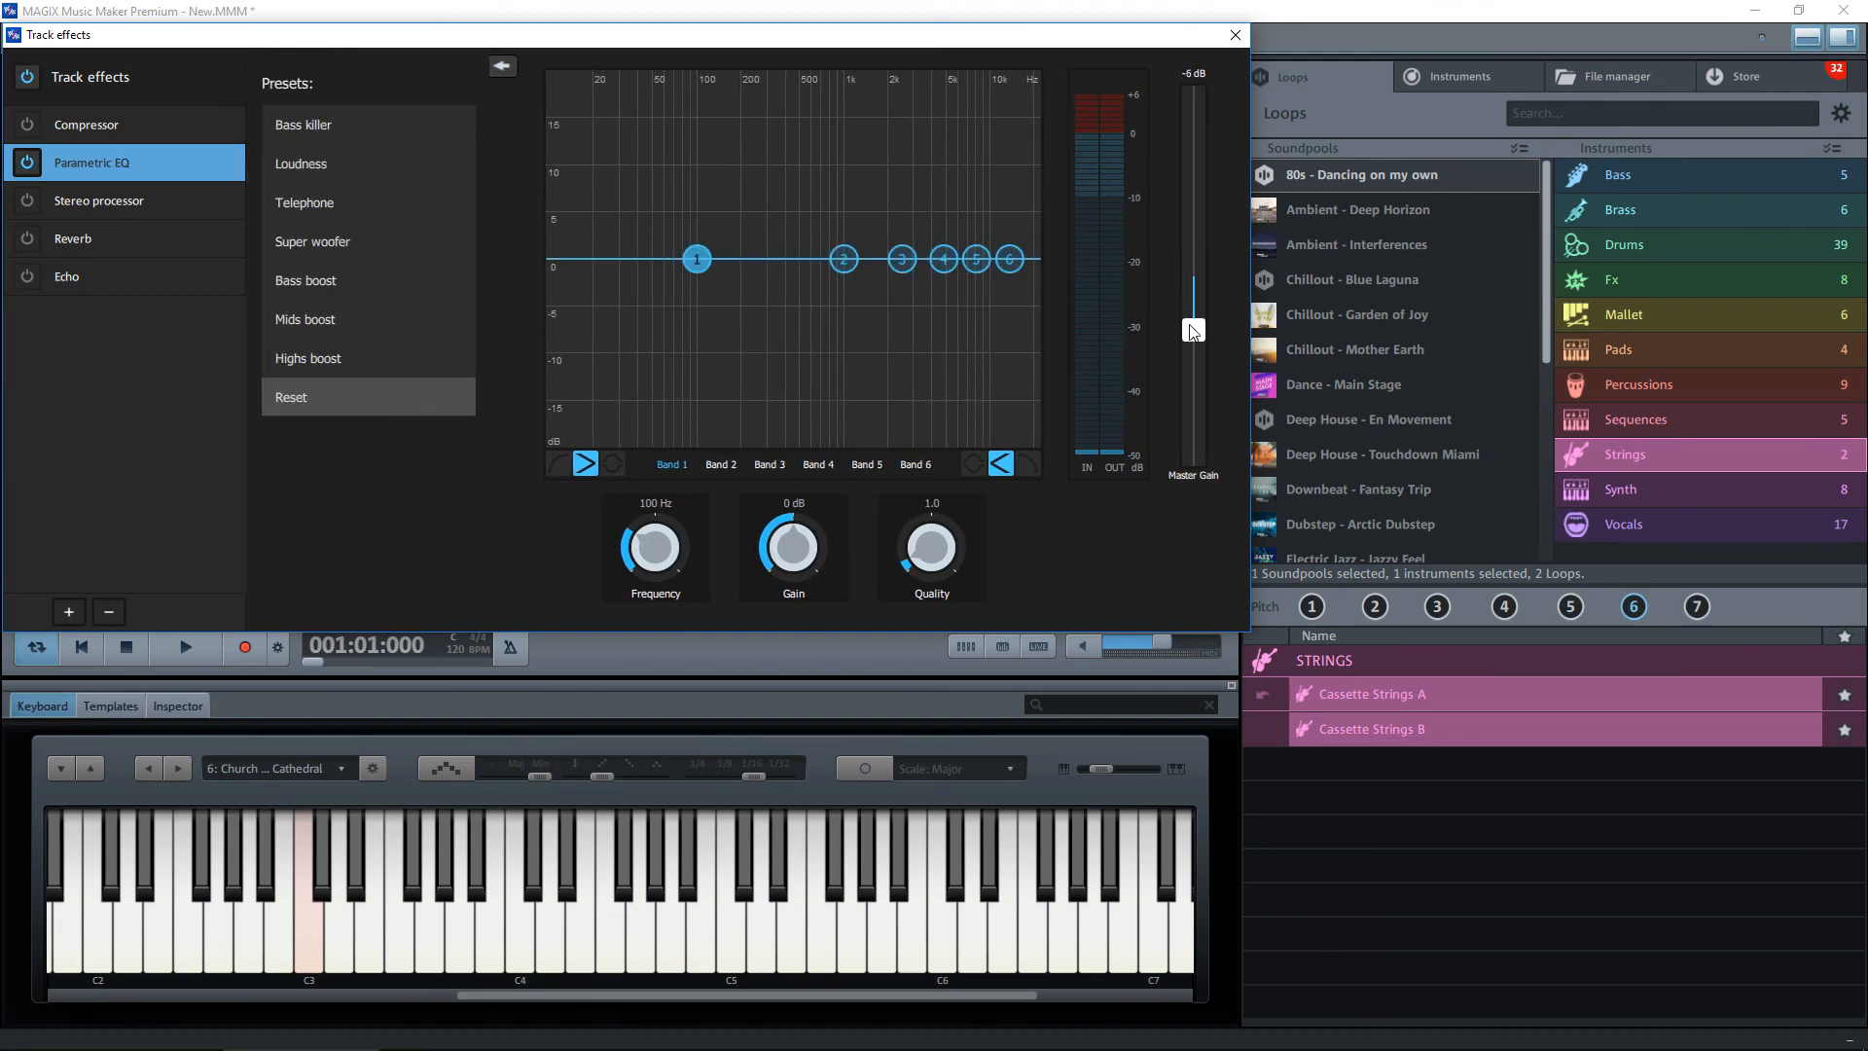
pyautogui.click(1235, 35)
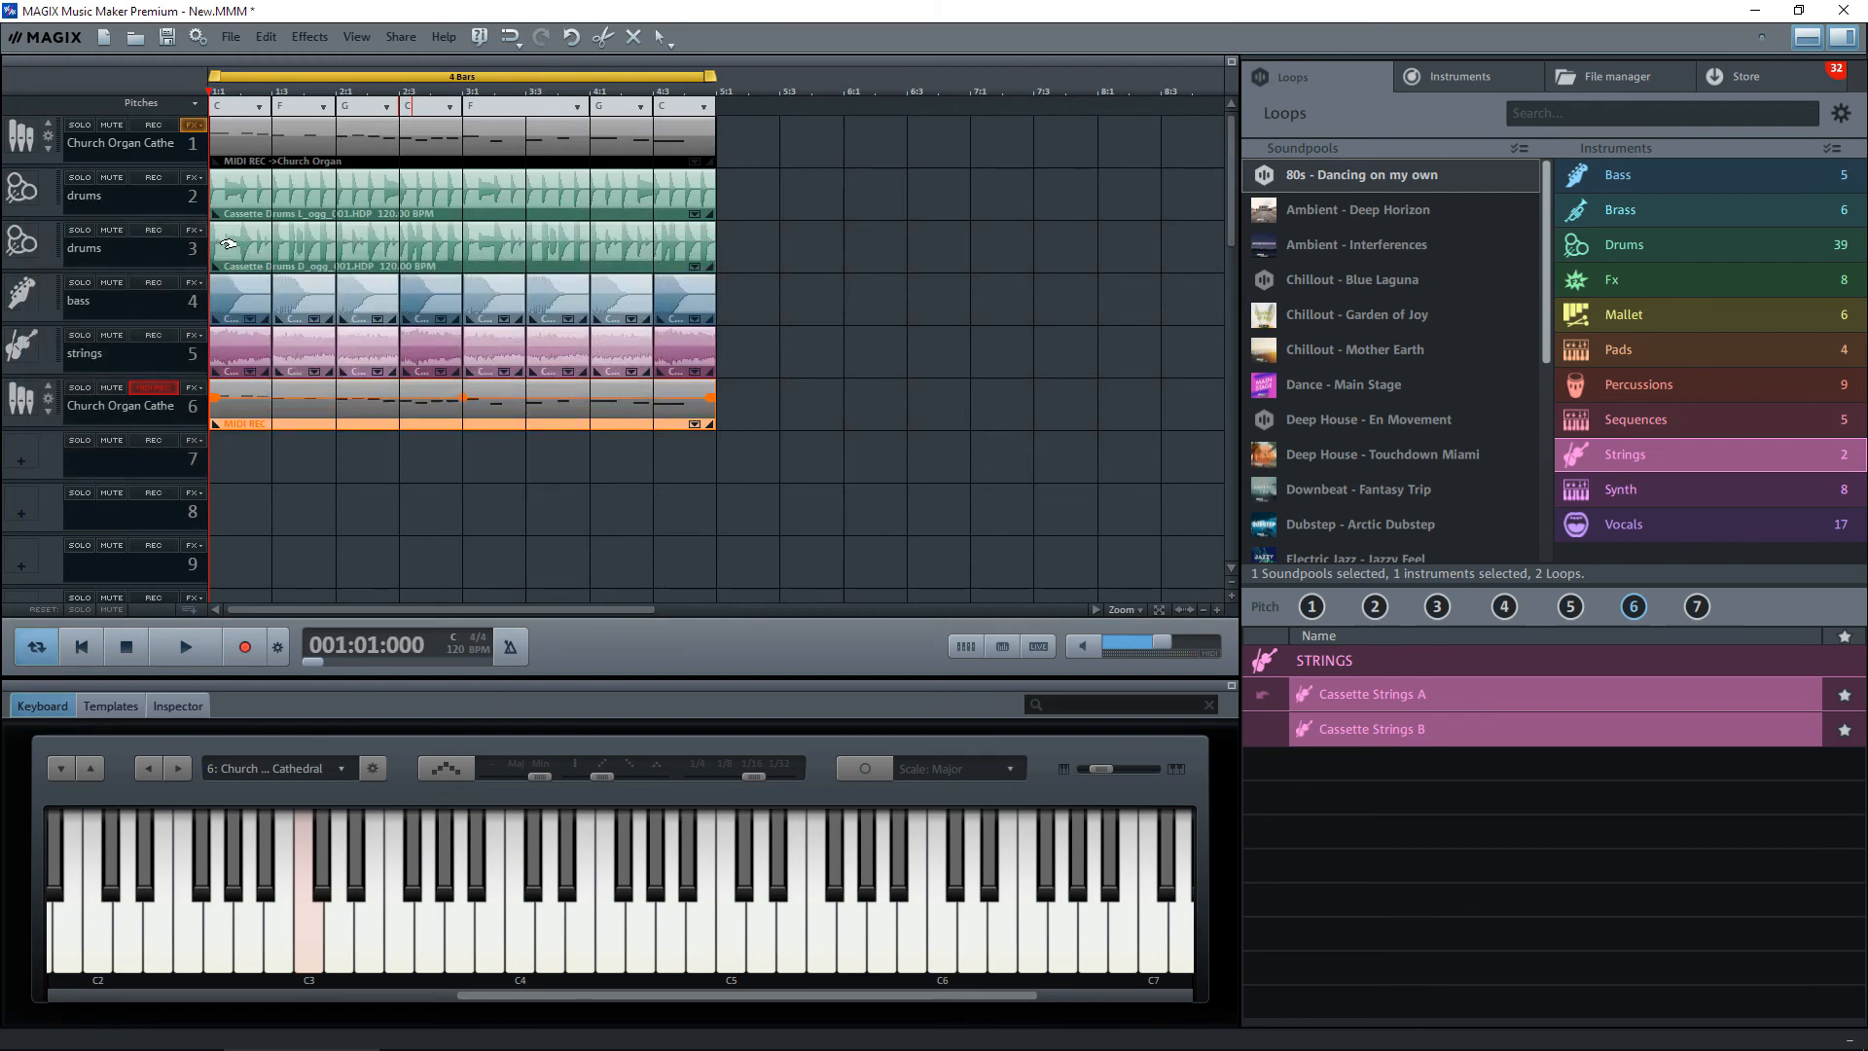
# Lower the Parametric EQ master gain of the drums on track 3 to -6 dB.
pyautogui.click(191, 235)
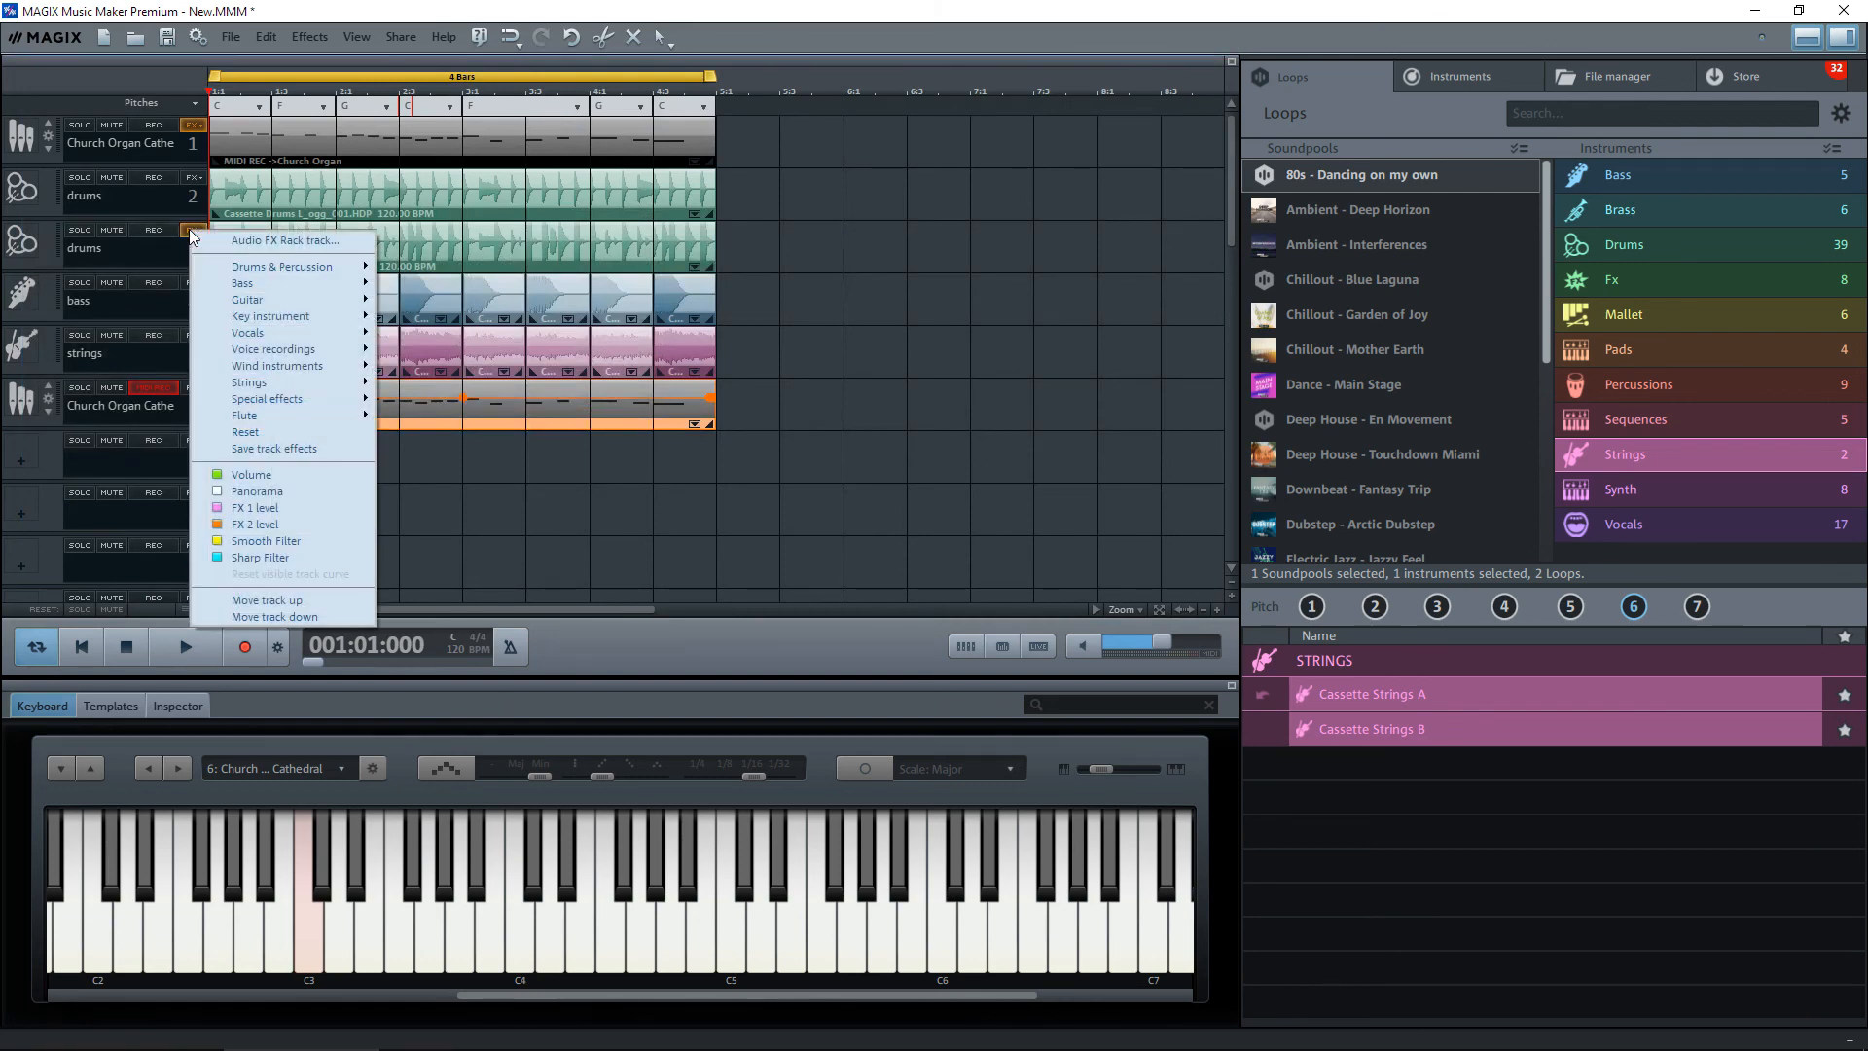
pyautogui.click(305, 237)
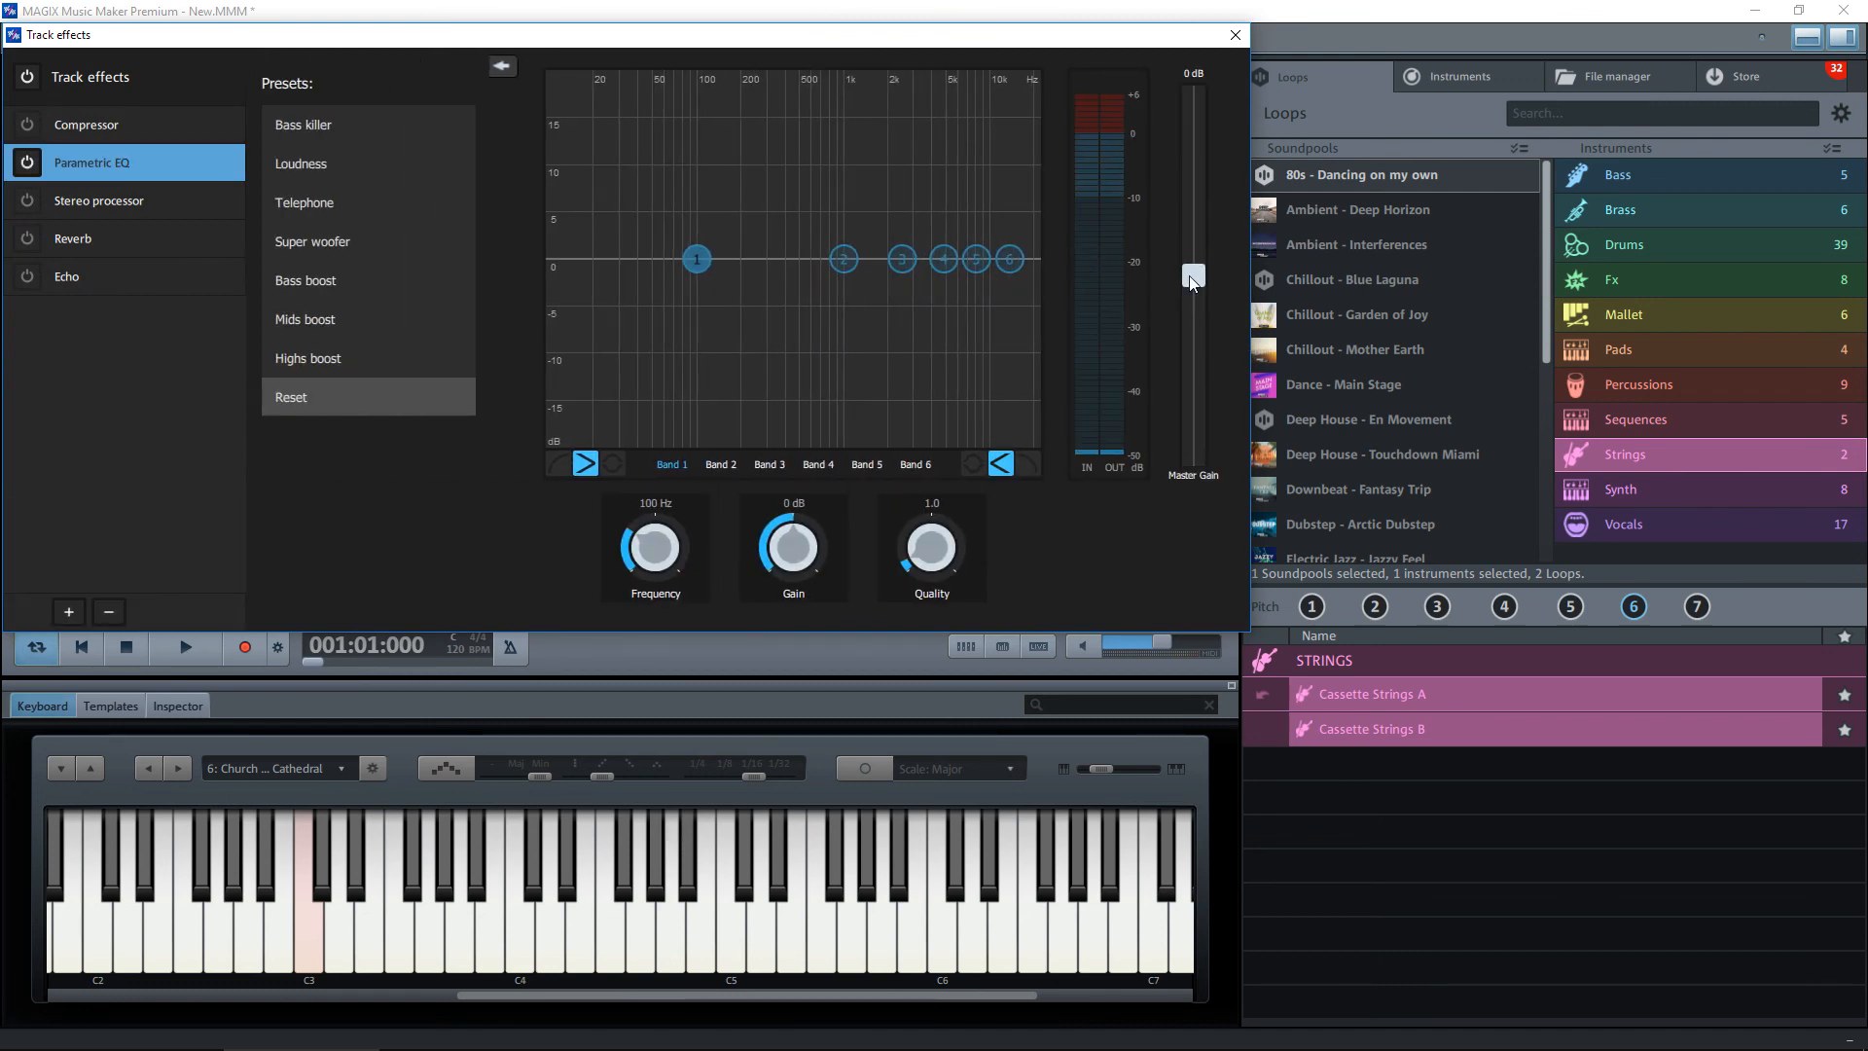
pyautogui.moveTo(1195, 279); pyautogui.dragTo(1195, 332)
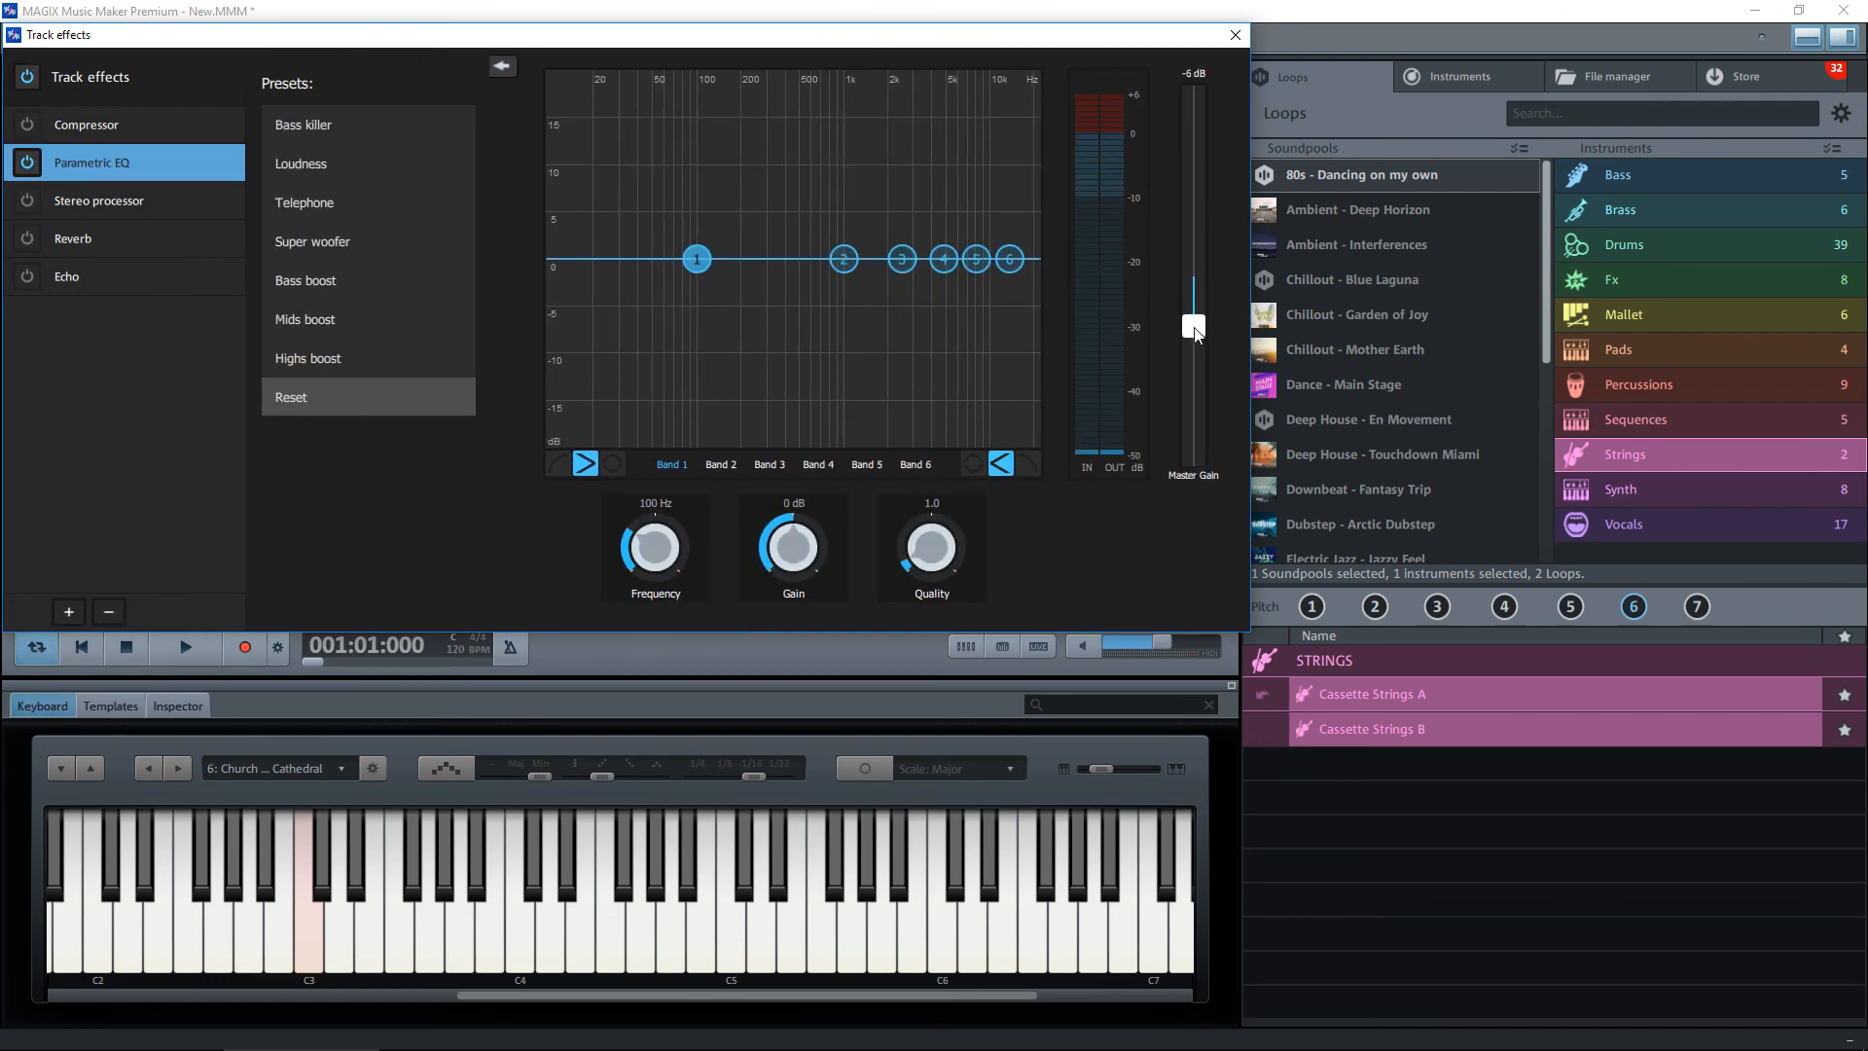
pyautogui.click(1234, 36)
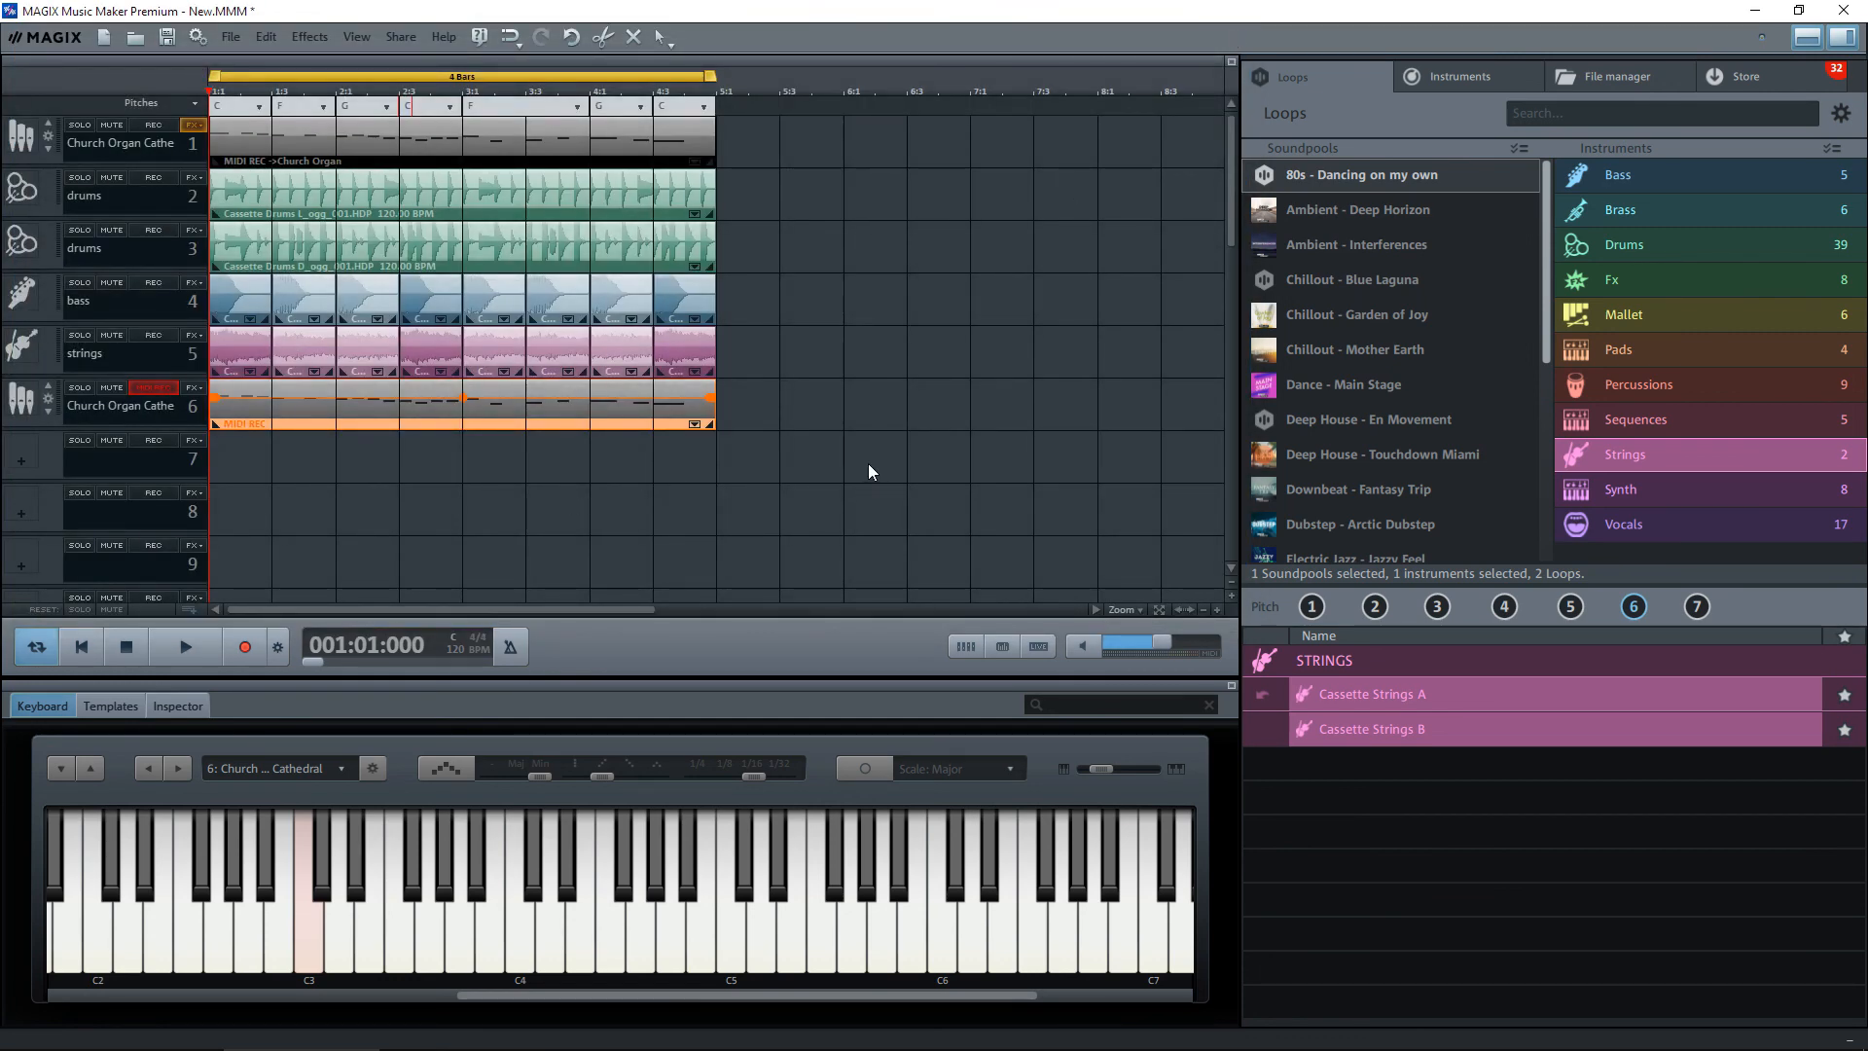
# Deselect the church organ clip on track 6 and play the four-bar arrangement to listen to the balanced mix.
pyautogui.click(869, 472)
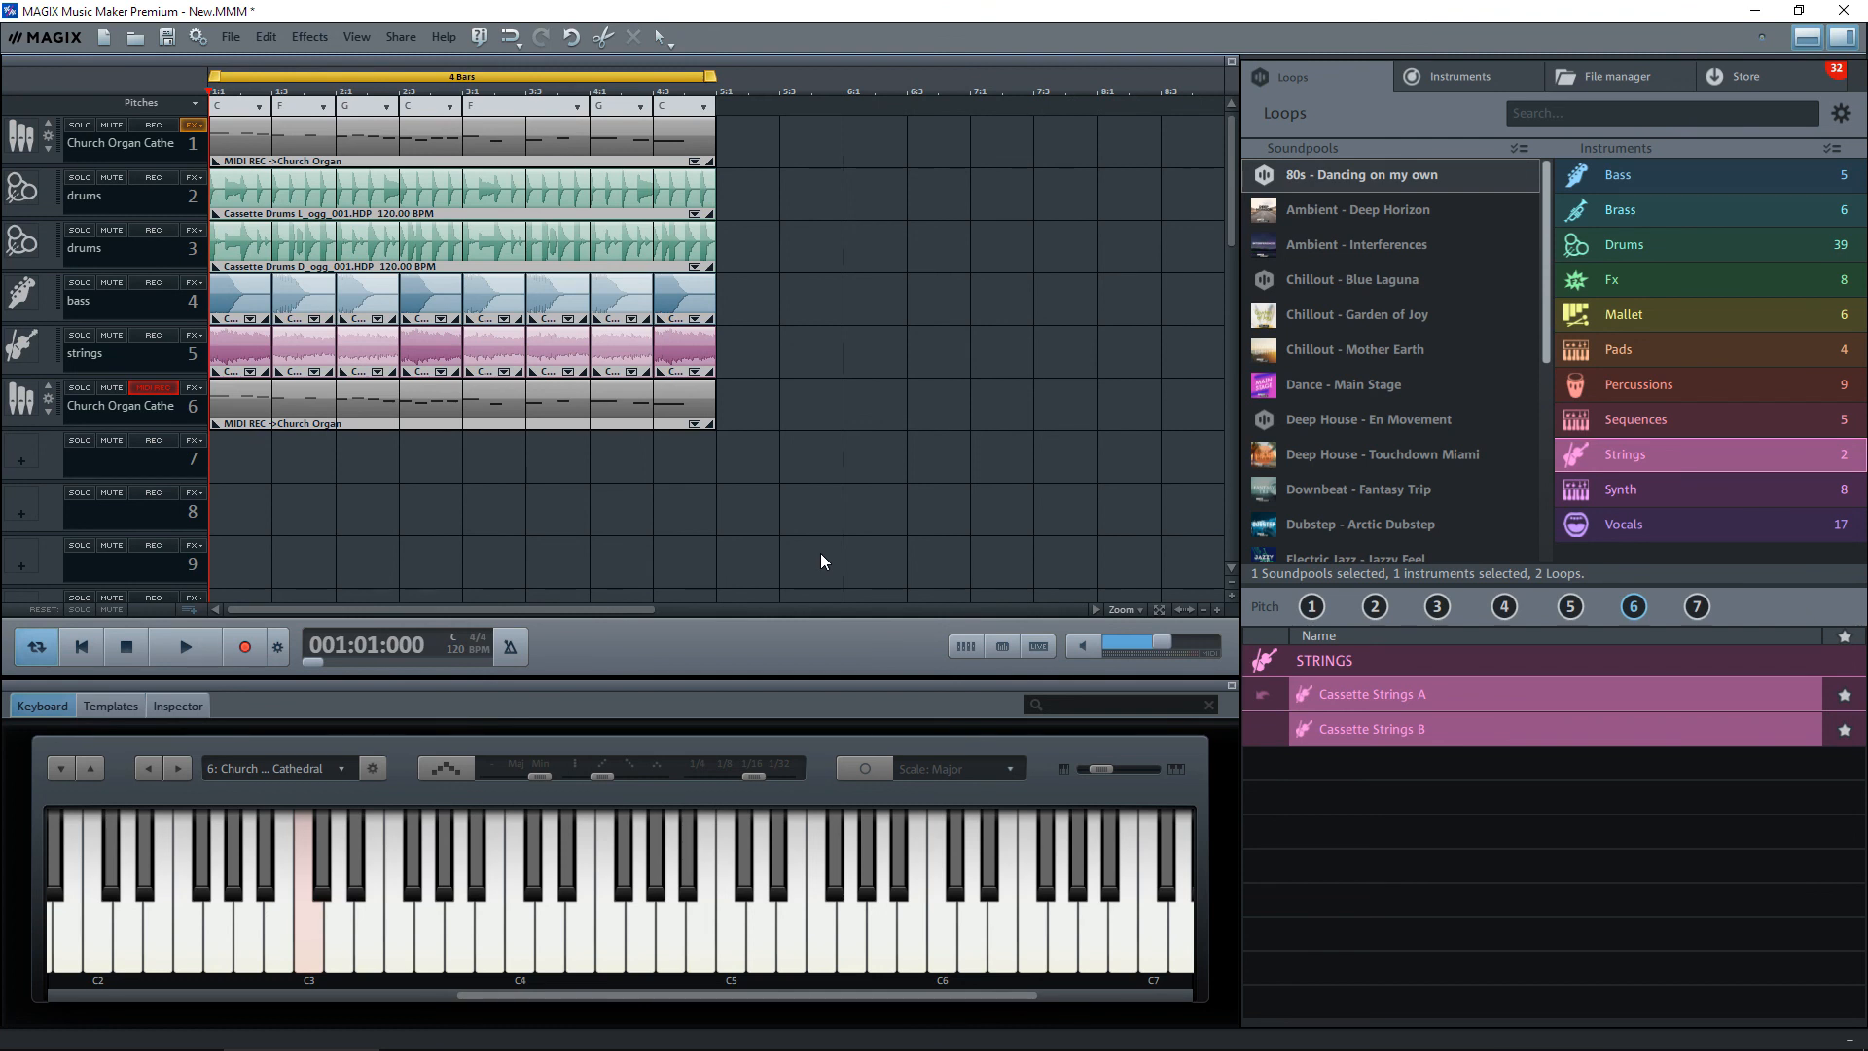
pyautogui.press('space')
pyautogui.press('space')
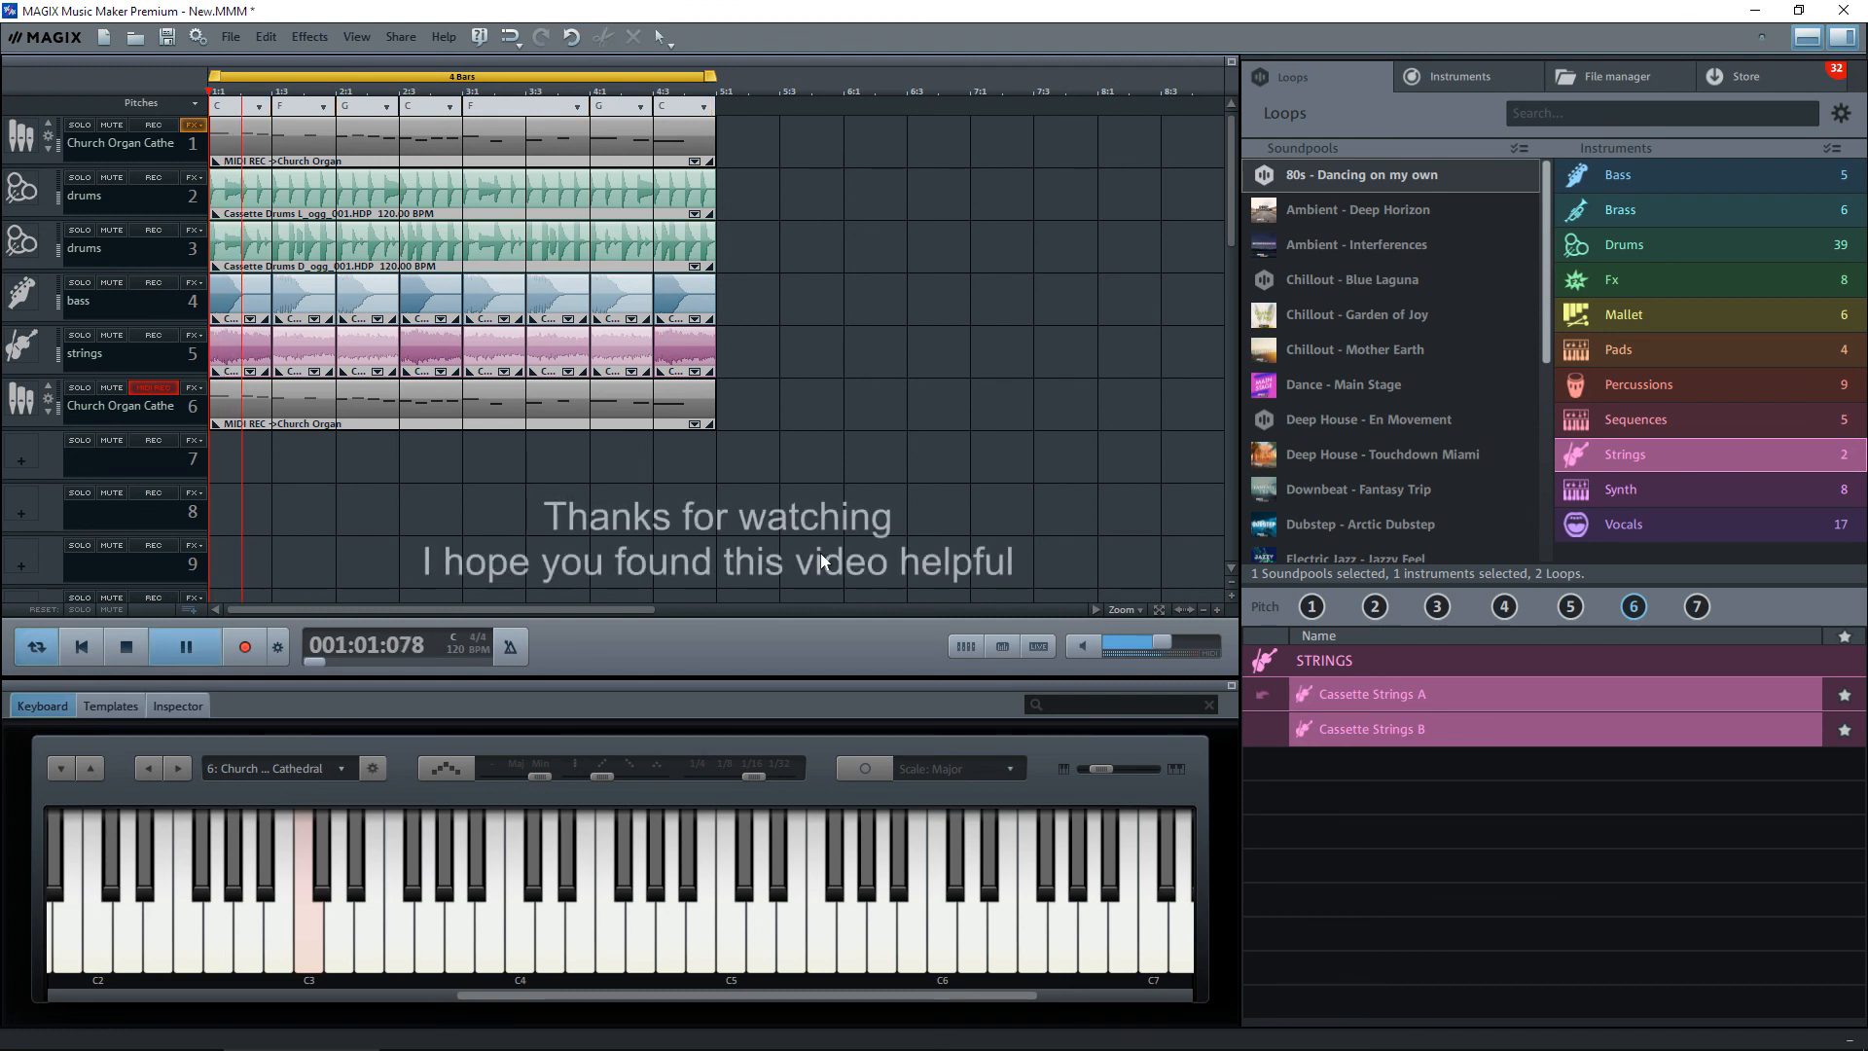